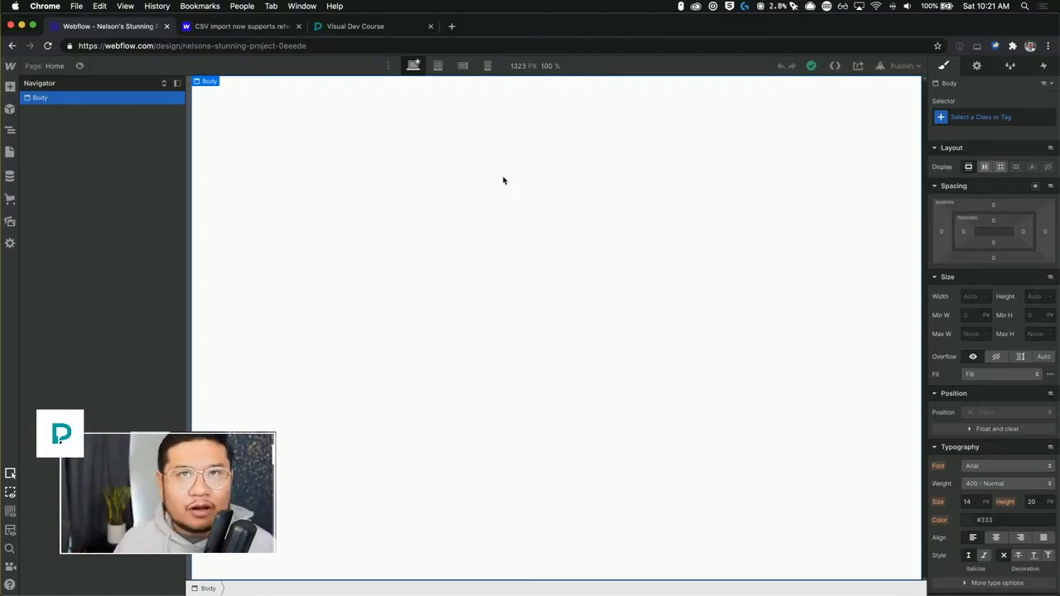
key(a)
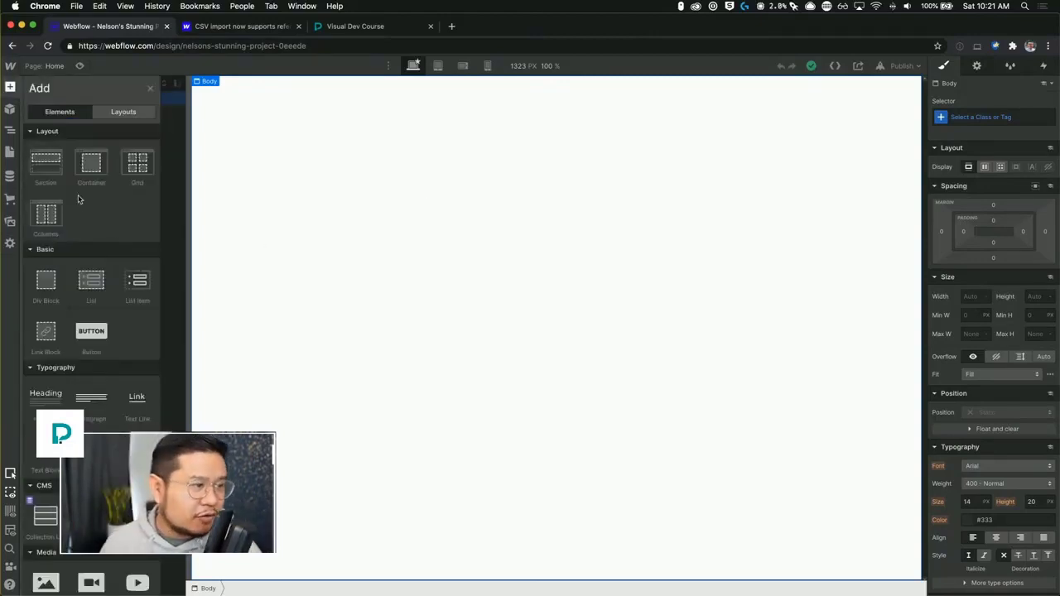
drag(78, 167, 471, 234)
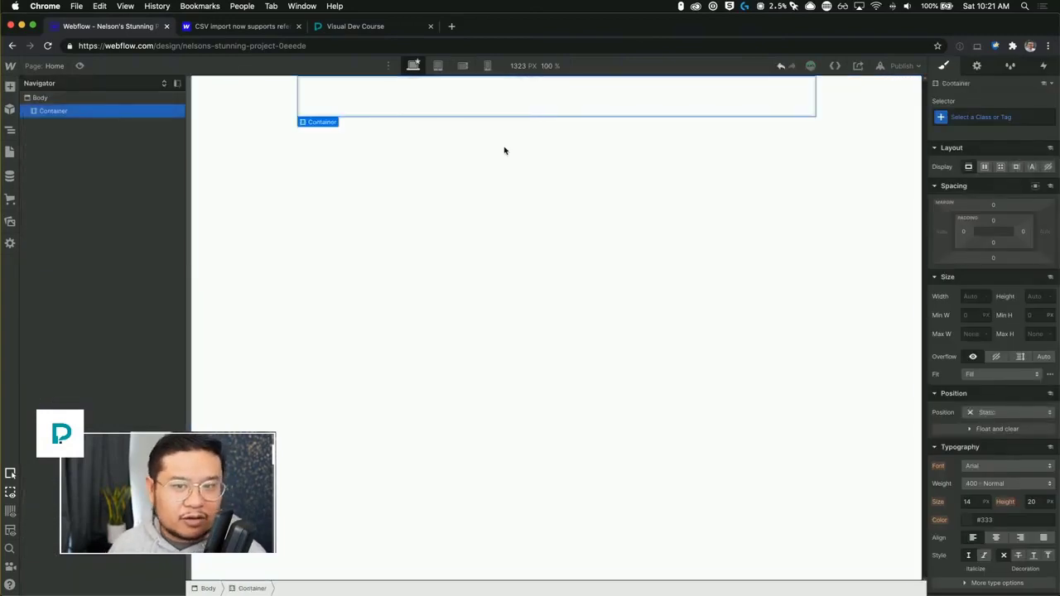
click(995, 205)
text(100)
key(Return)
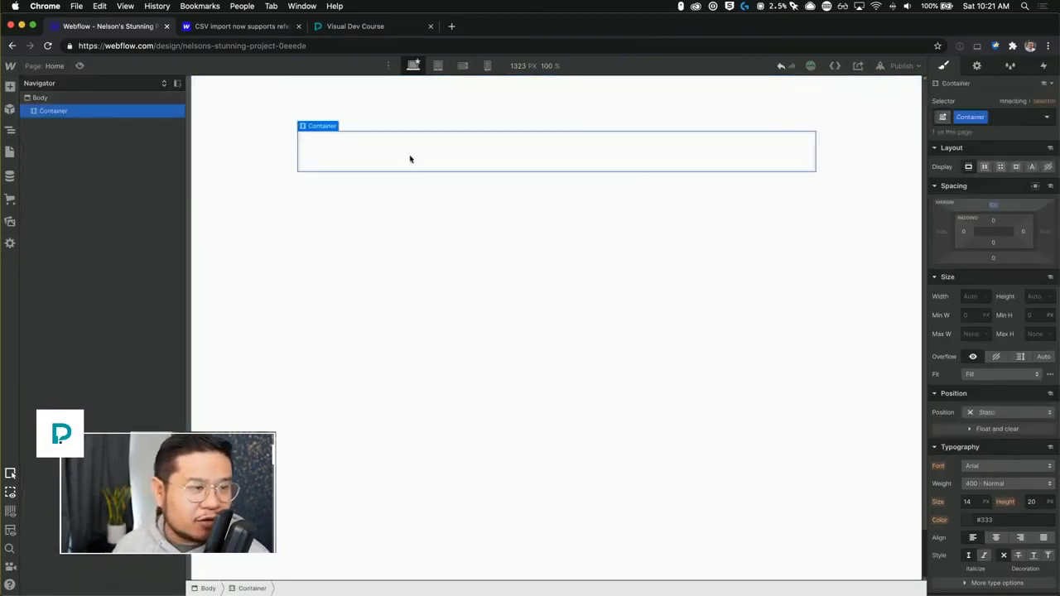
key(a)
drag(137, 169, 318, 167)
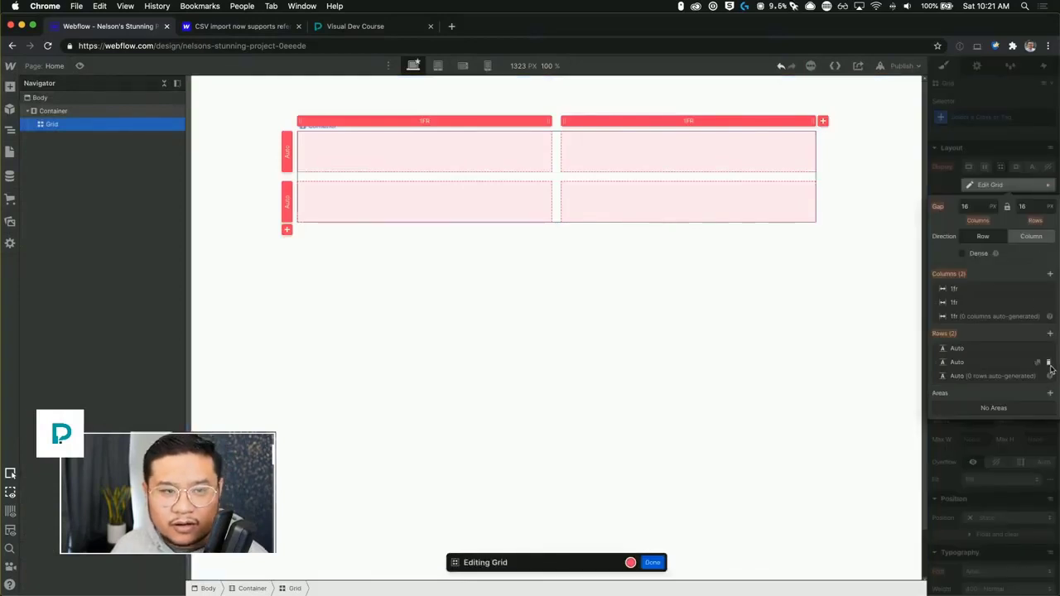
click(1049, 363)
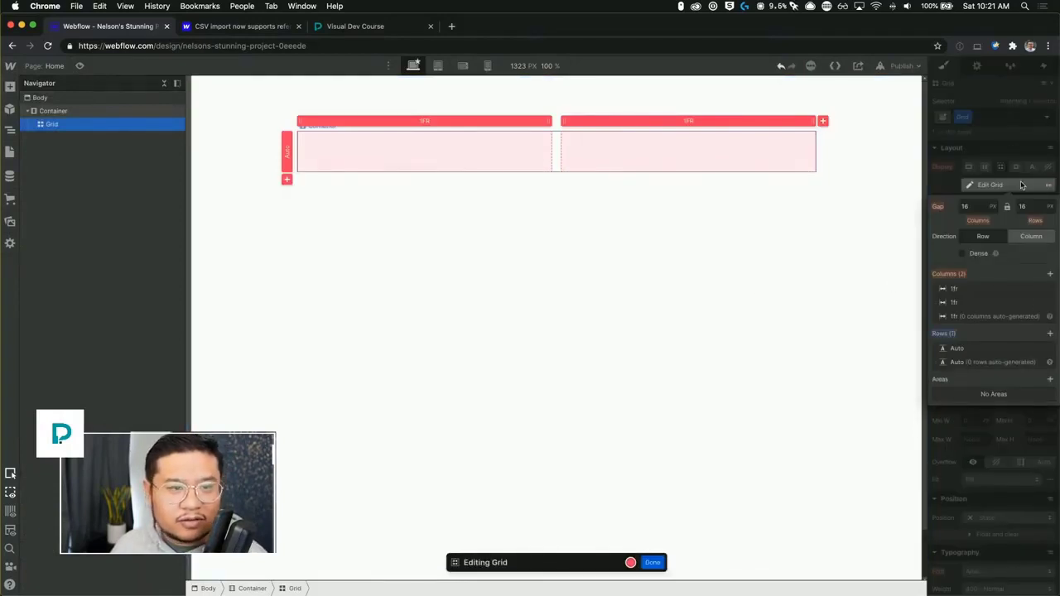
key(Escape)
click(83, 124)
key(Delete)
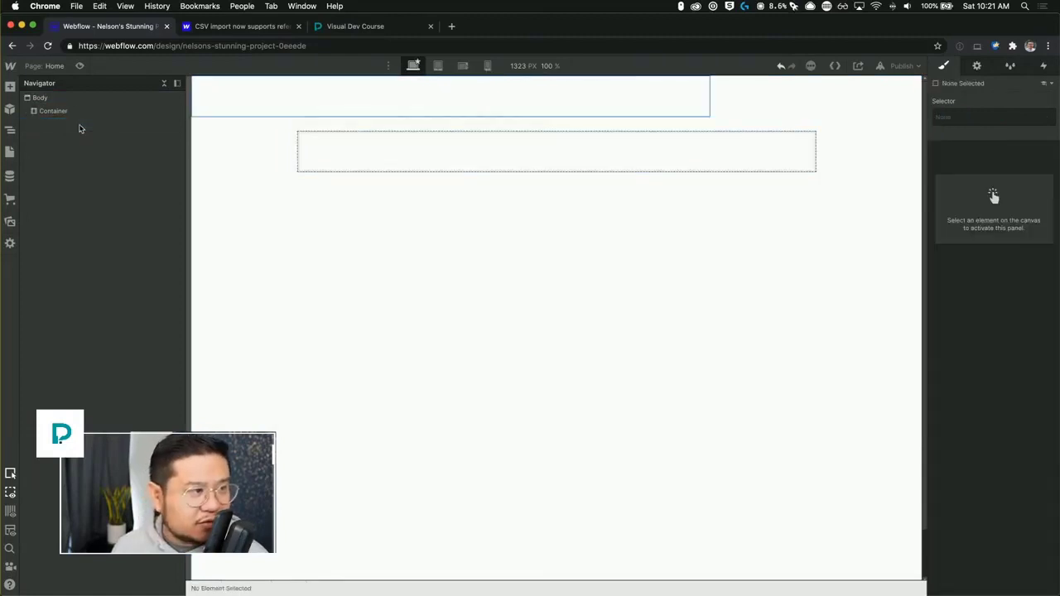
click(86, 114)
key(Delete)
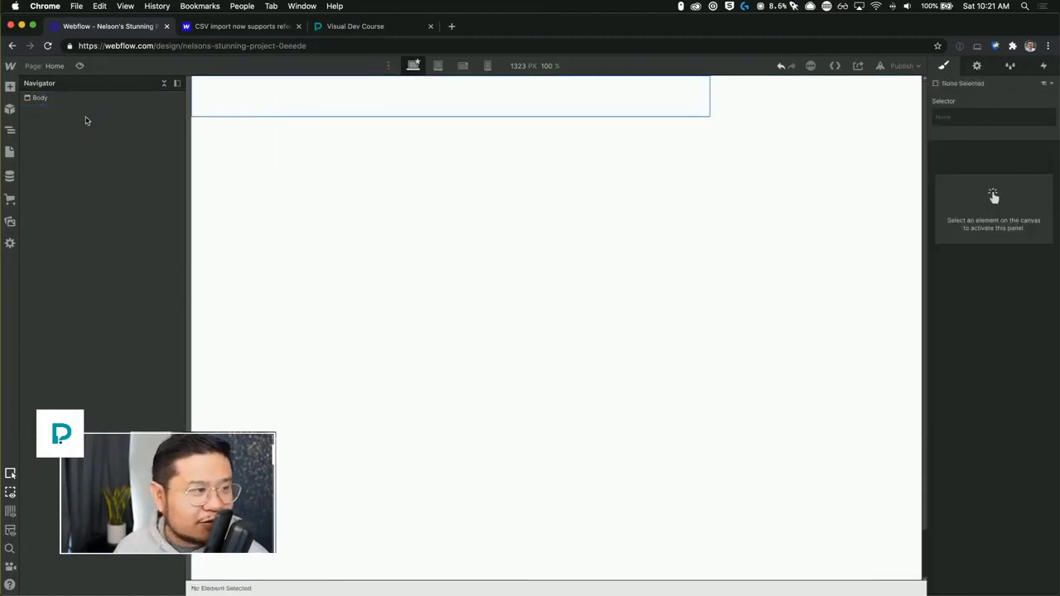
Add the prebuilt Gallery layout to the empty page.
click(10, 86)
click(124, 111)
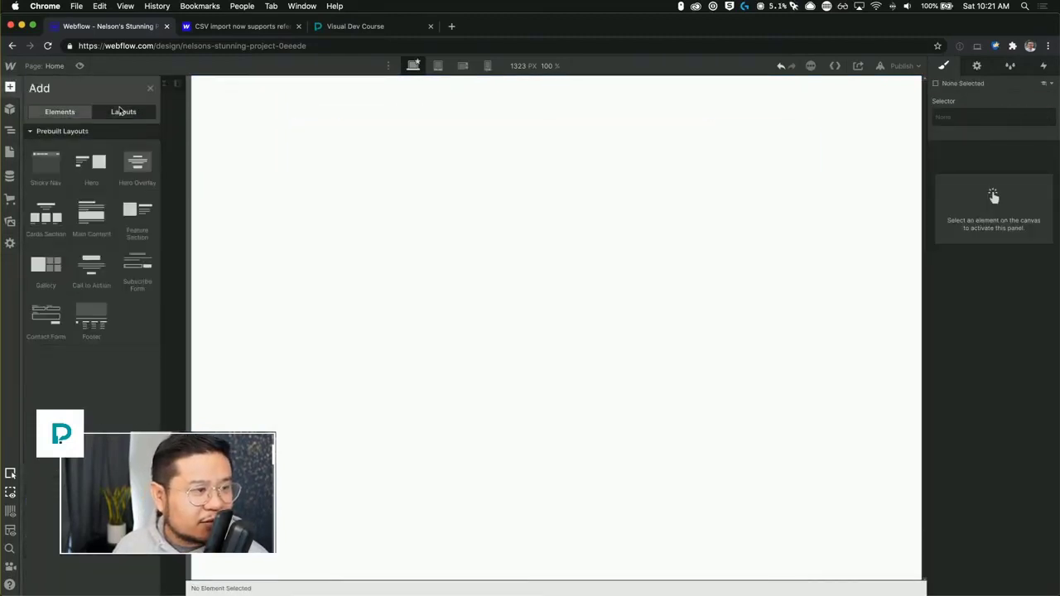
drag(45, 265, 597, 222)
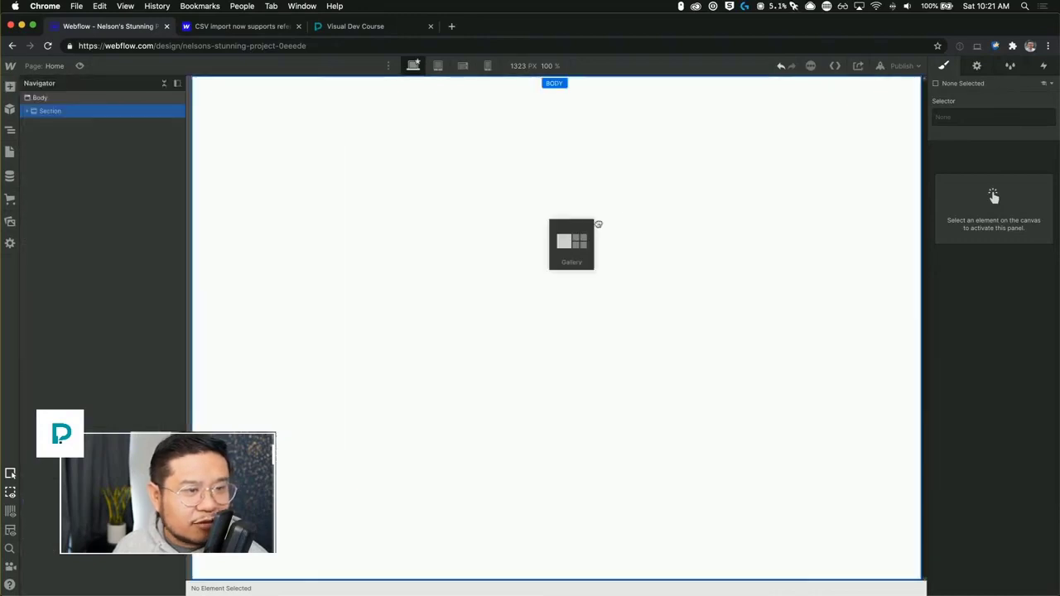
Replace the large first gallery thumbnail placeholder with a t-shirt photo from the project assets.
double_click(400, 296)
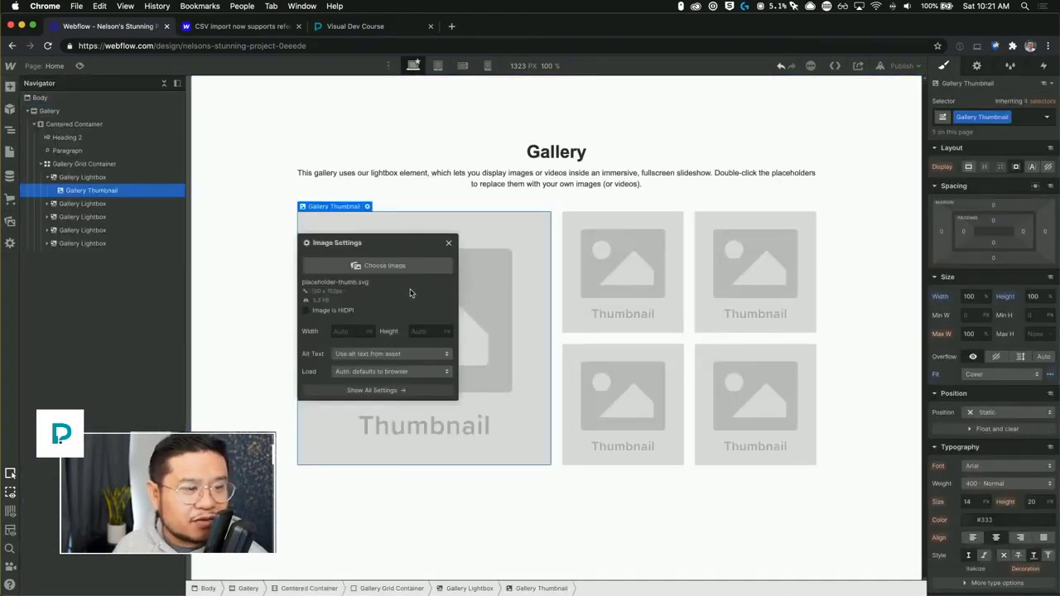
click(418, 266)
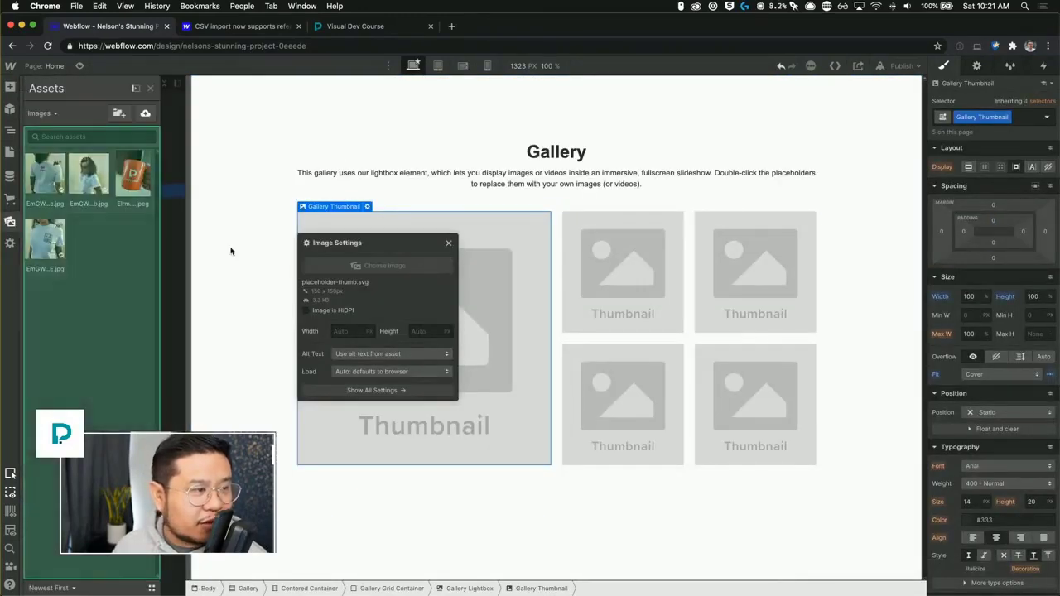
click(89, 174)
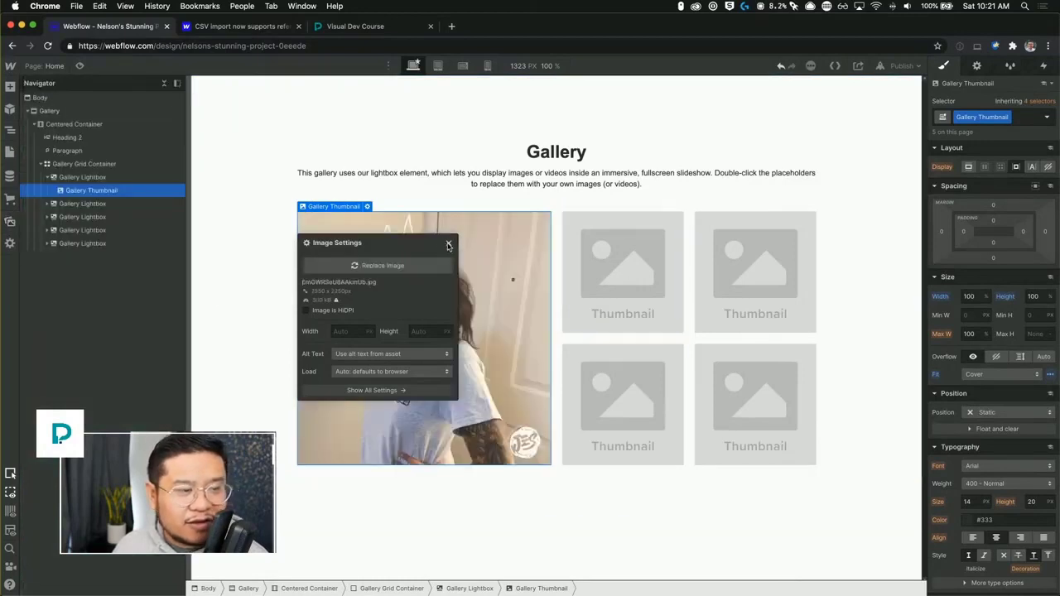
click(448, 246)
Replace the second thumbnail placeholder with another t-shirt photo from the assets.
double_click(658, 265)
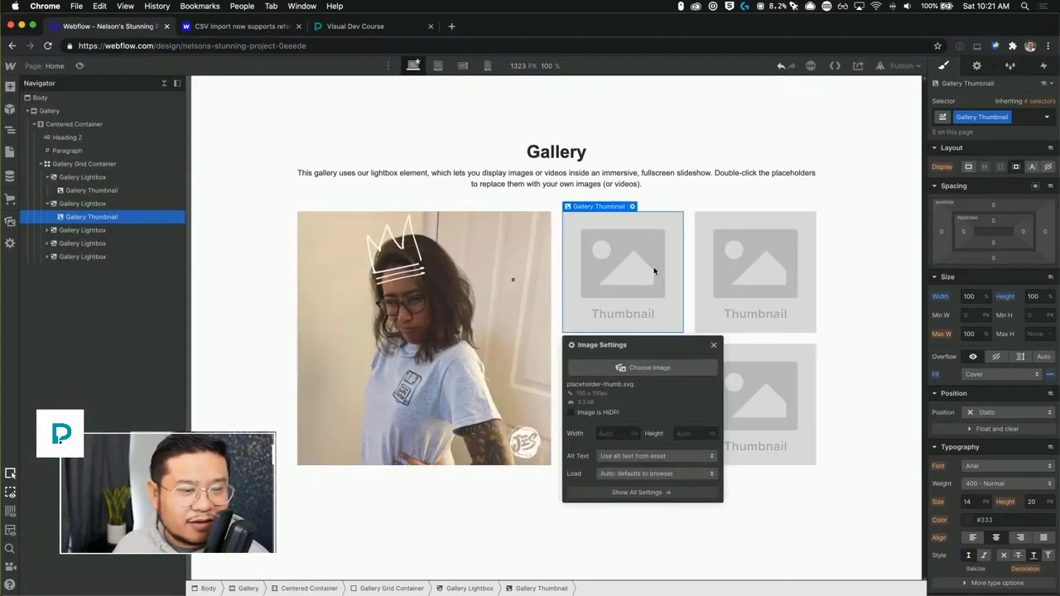
click(653, 367)
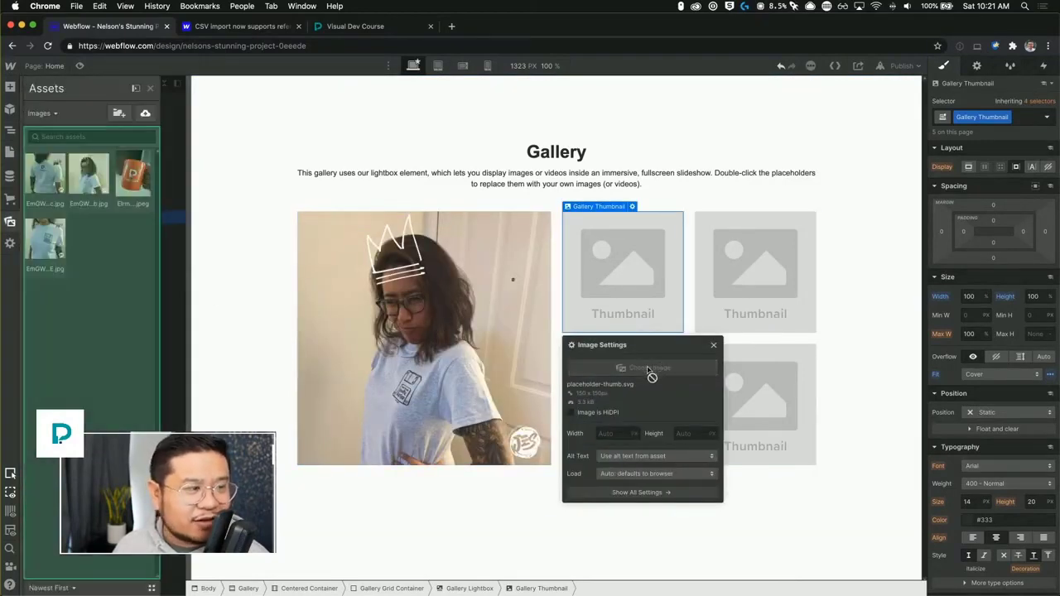
click(52, 247)
Replace the third thumbnail placeholder with the back-view t-shirt photo from the assets.
double_click(736, 305)
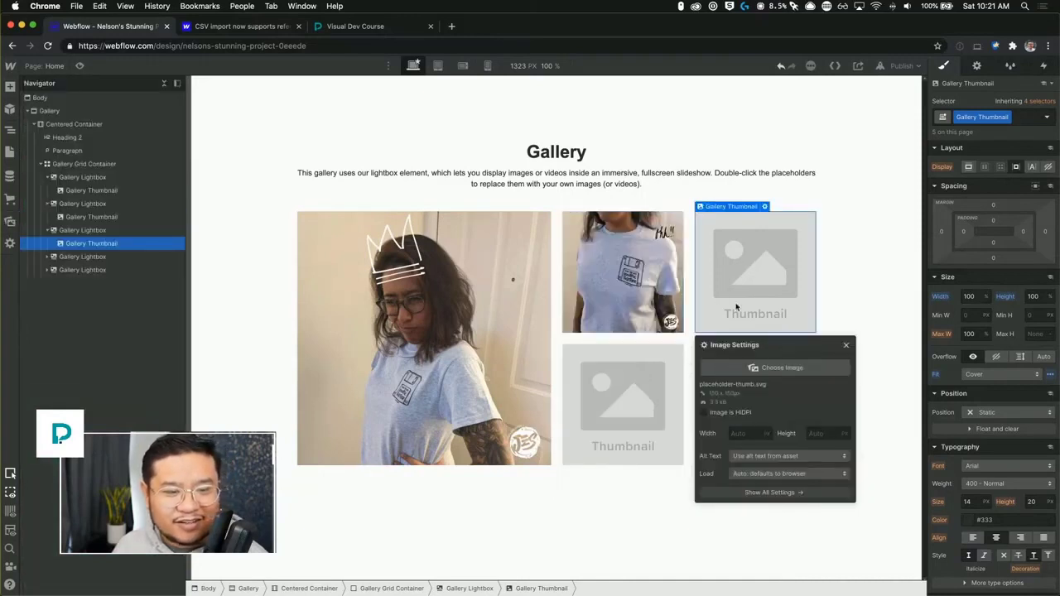
click(757, 369)
click(48, 175)
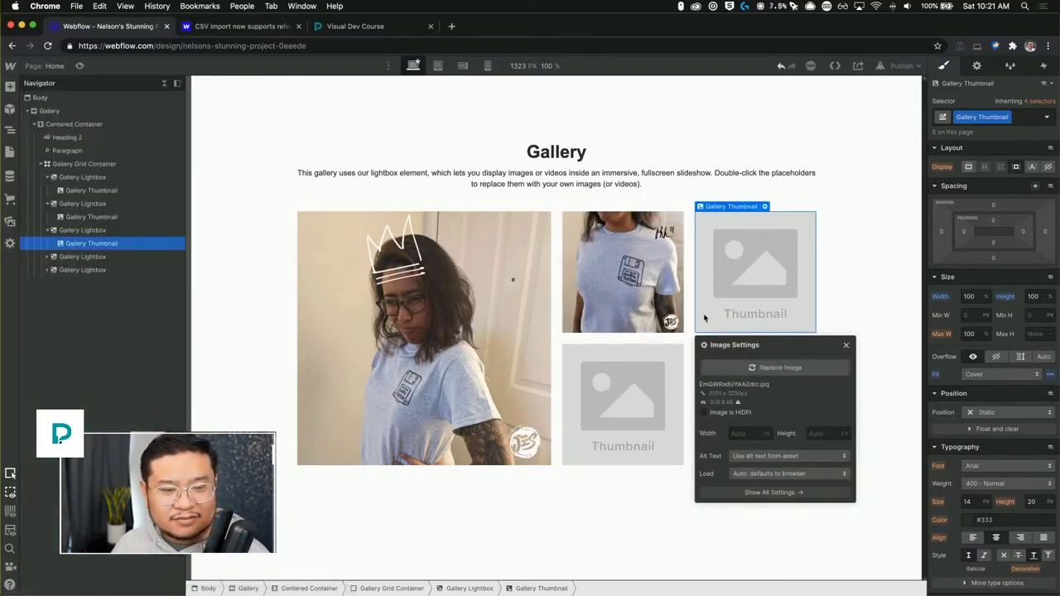
click(846, 345)
Replace the fourth thumbnail placeholder with the orange Pixel Geek mug photo.
double_click(607, 416)
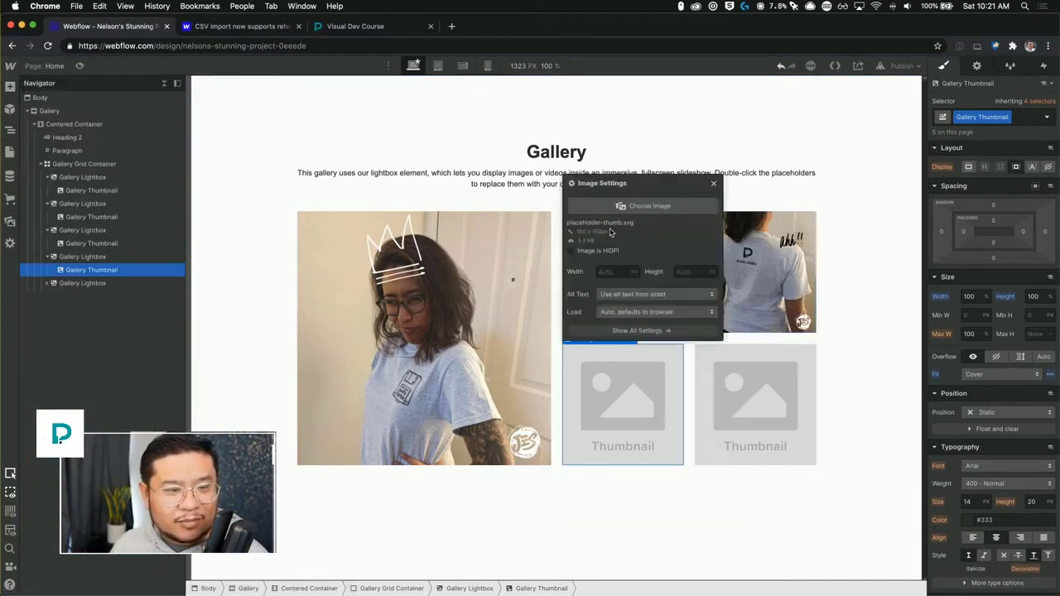
click(642, 211)
click(130, 175)
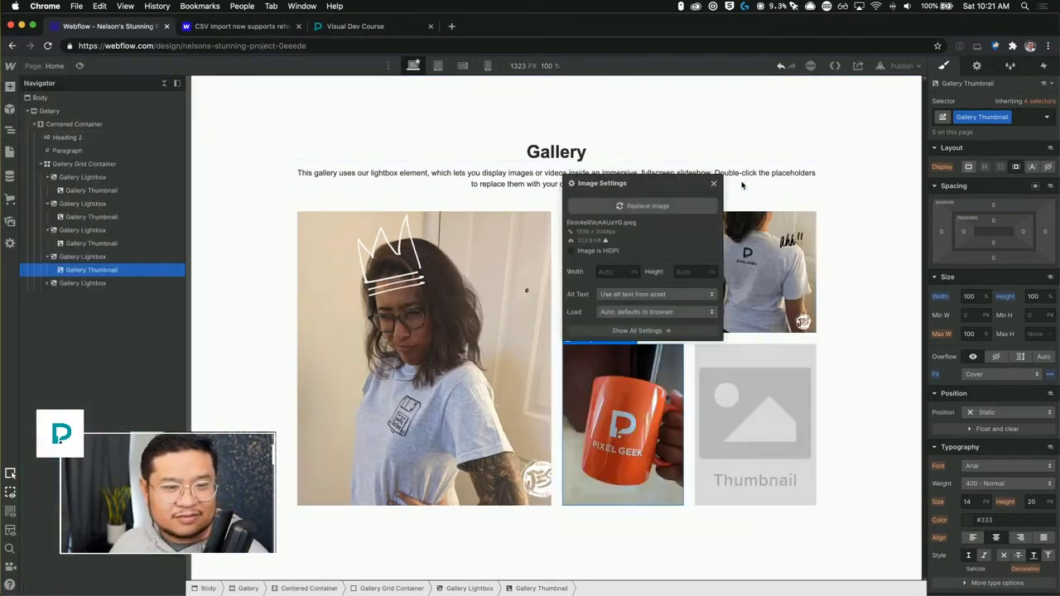
click(714, 185)
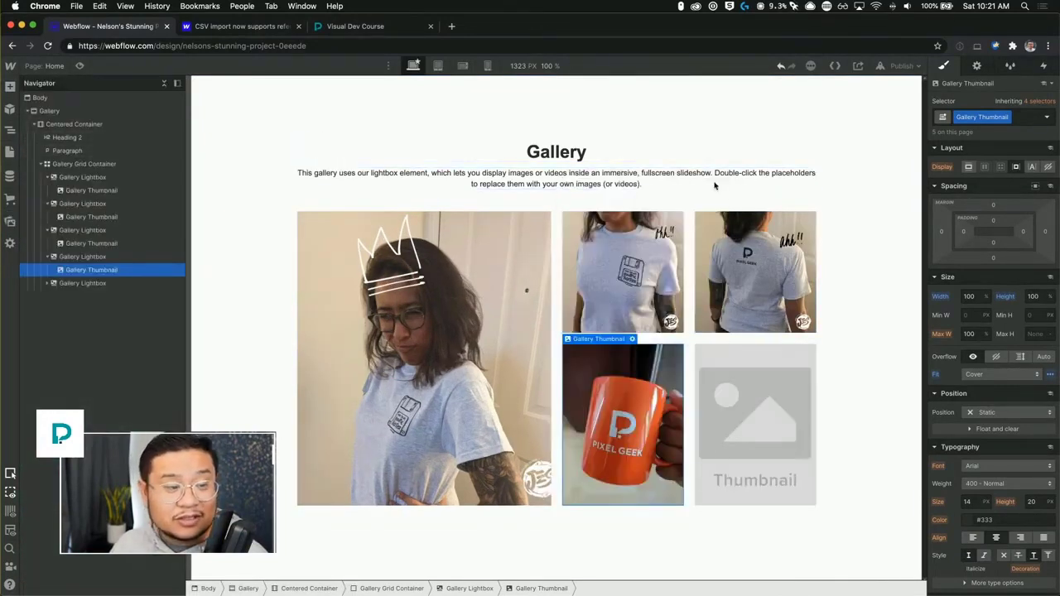
Delete the remaining empty fifth gallery thumbnail.
click(748, 425)
key(Delete)
click(864, 305)
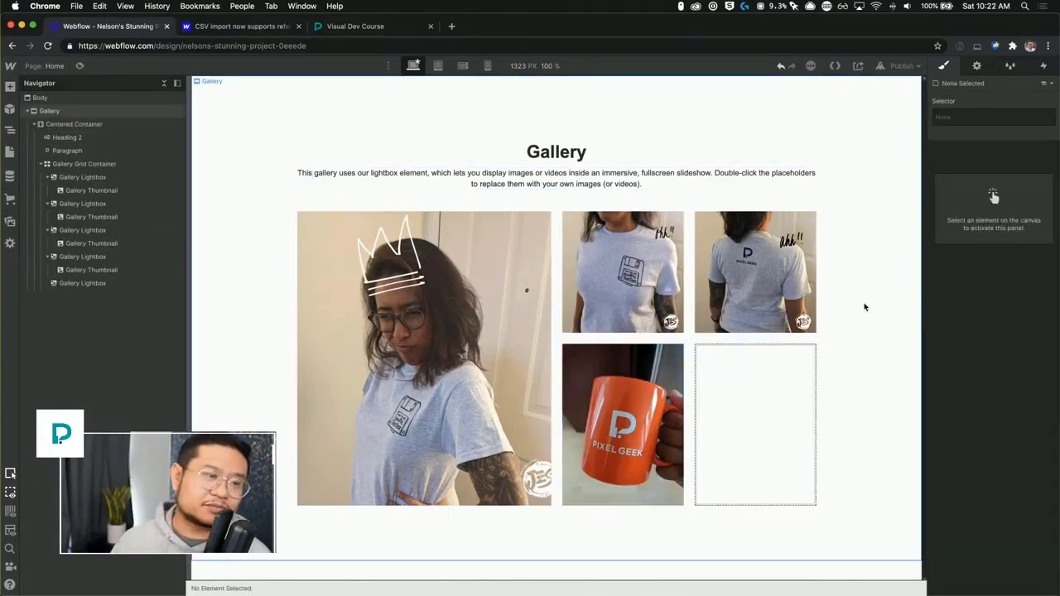
Wrap the first gallery lightbox in a Div Block and make that block span two columns and two rows.
click(493, 262)
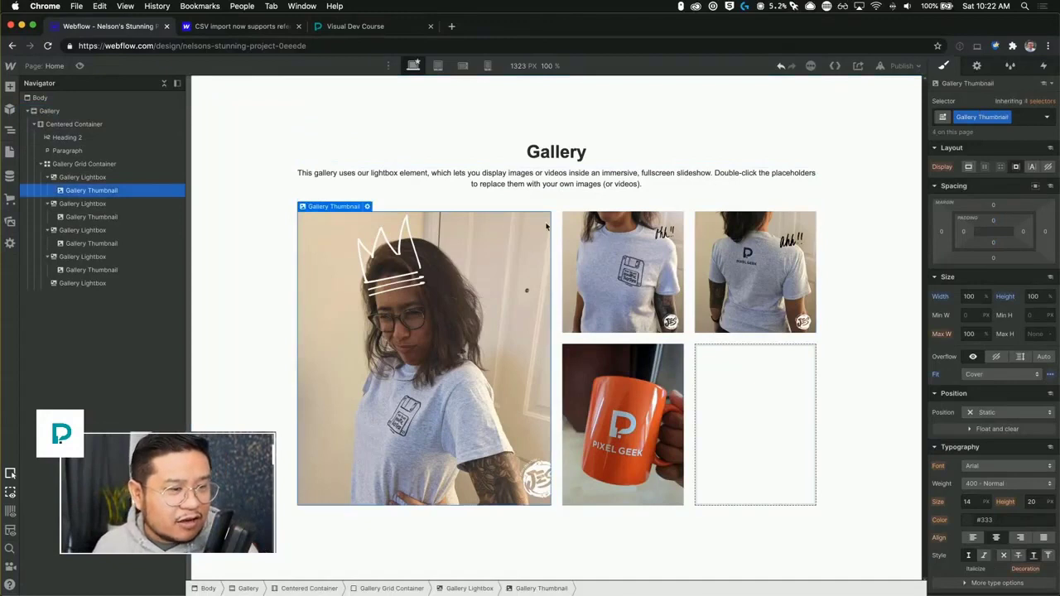
click(92, 183)
key(a)
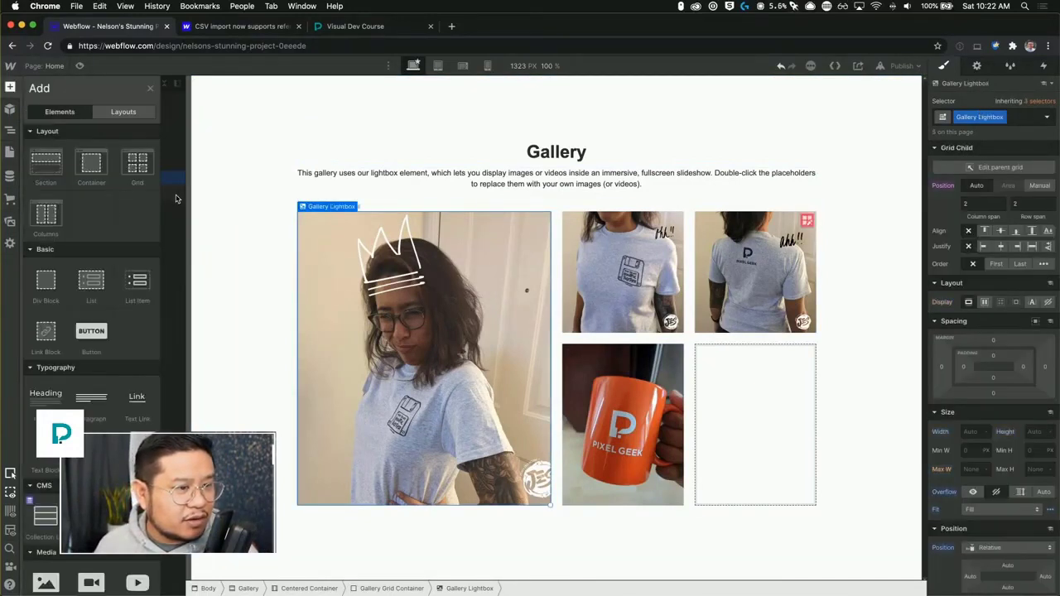
key(z)
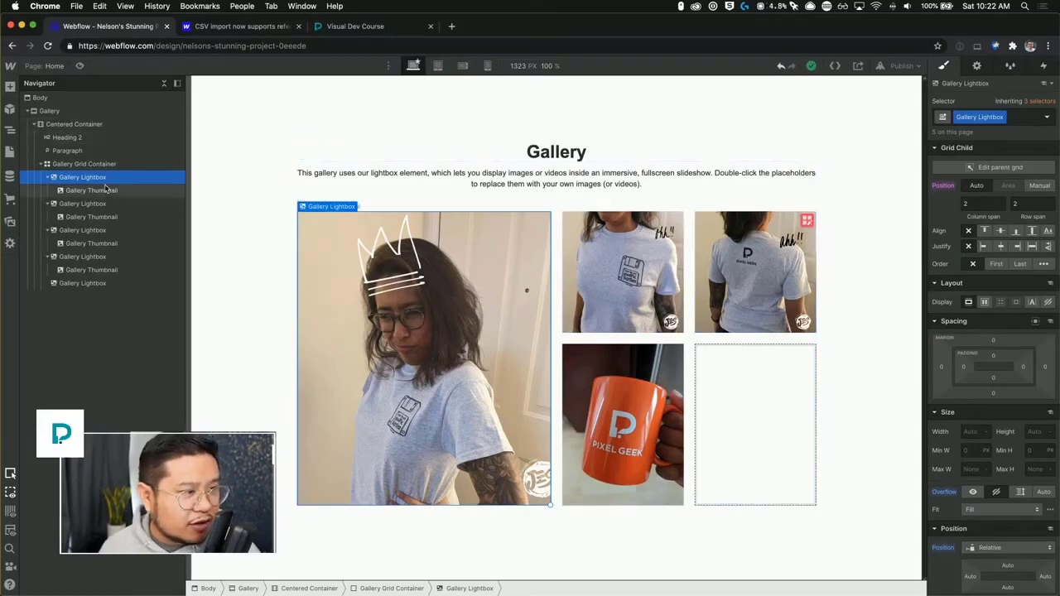
key(a)
drag(61, 225, 75, 183)
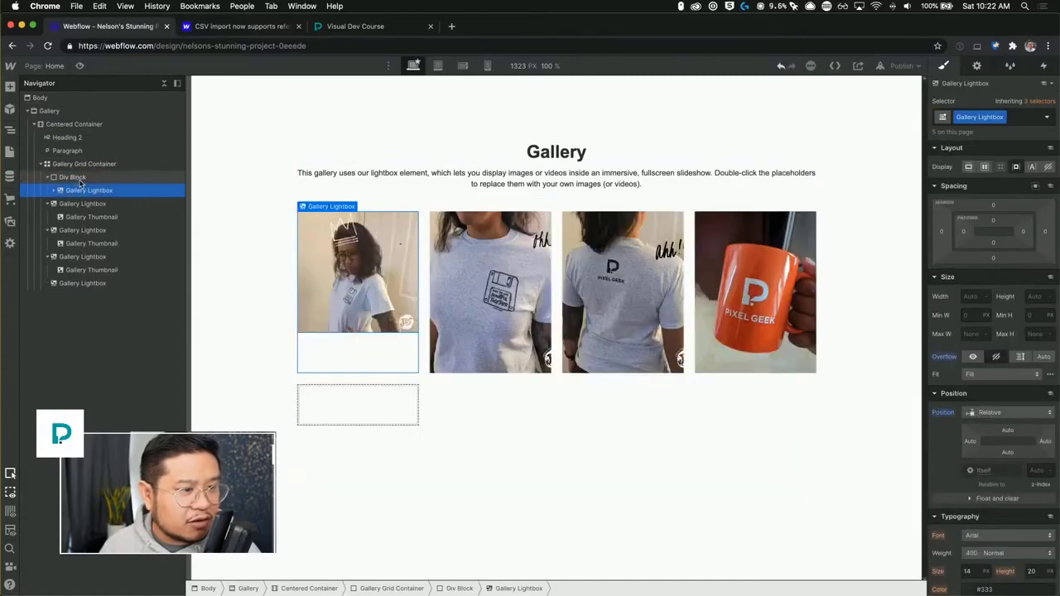
click(80, 178)
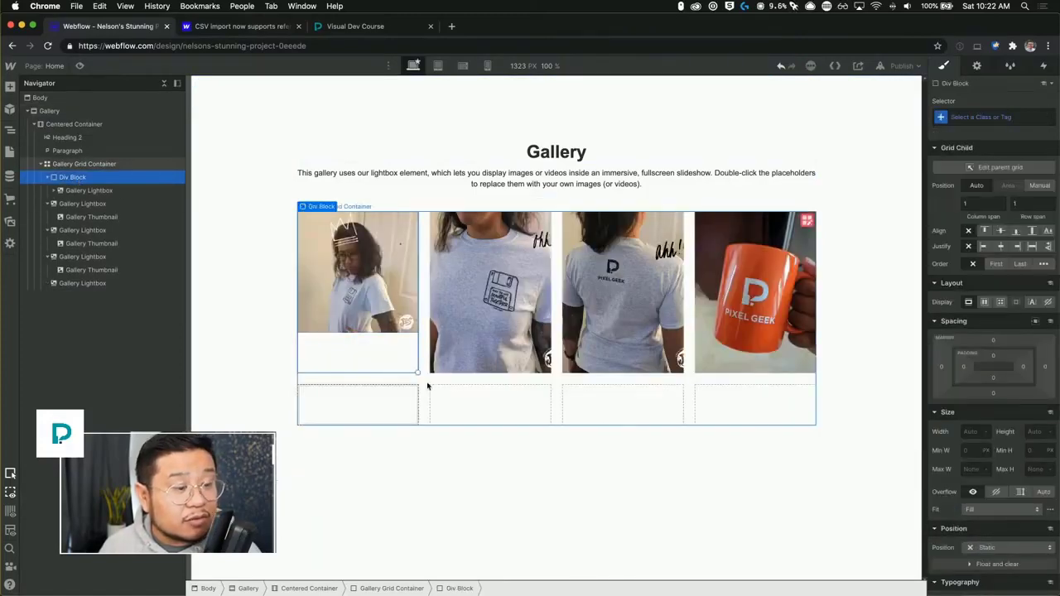
drag(418, 372, 502, 415)
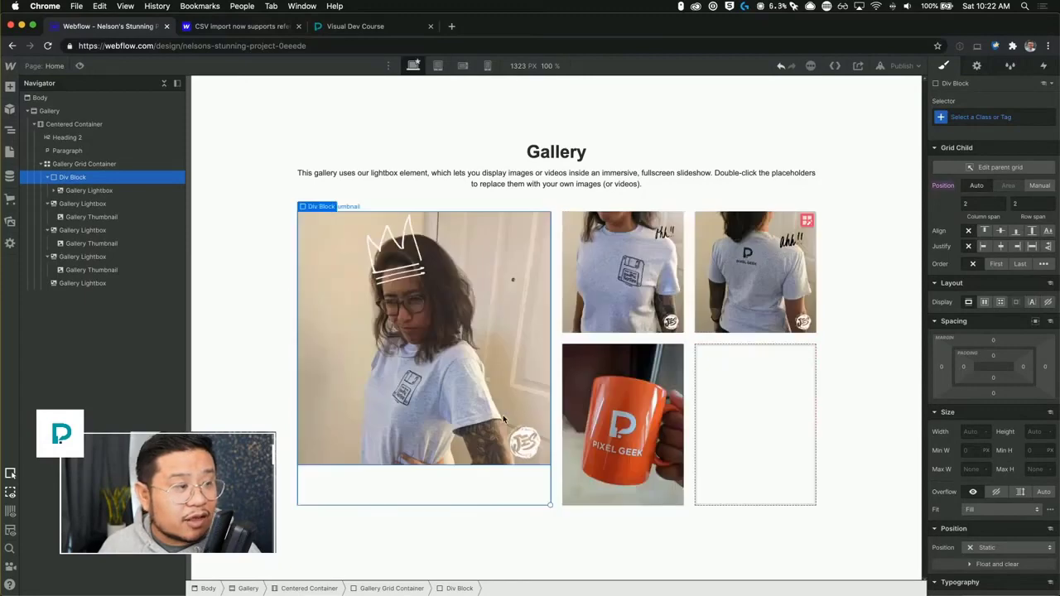
Add a Div Block to the gallery grid container and move the second gallery lightbox inside it.
click(73, 165)
key(super+e)
text(div)
key(Return)
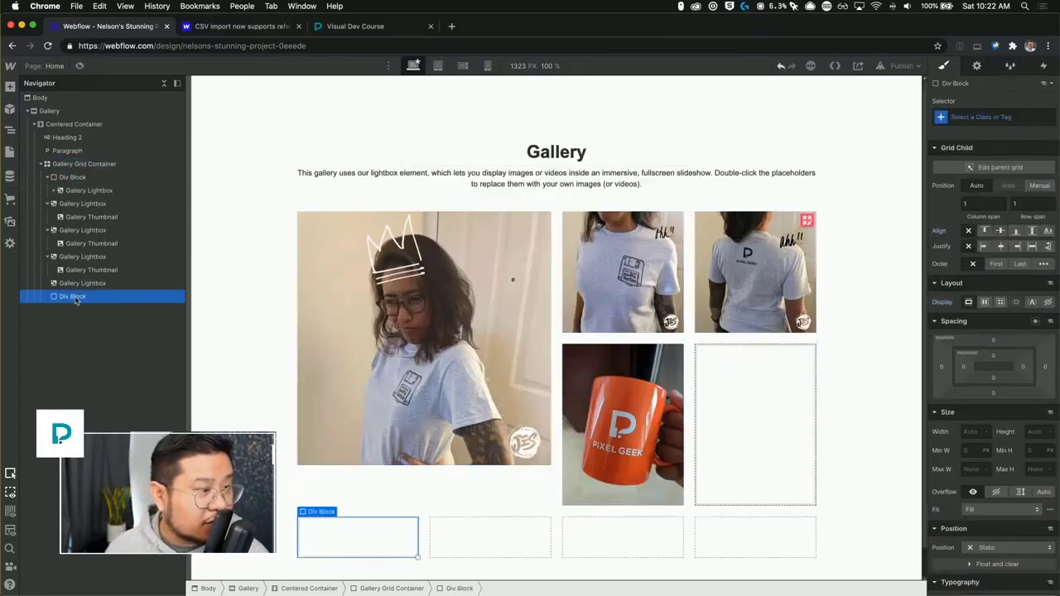
drag(75, 296, 65, 205)
Add another Div Block to the grid container and nest the third gallery lightbox inside it.
click(67, 164)
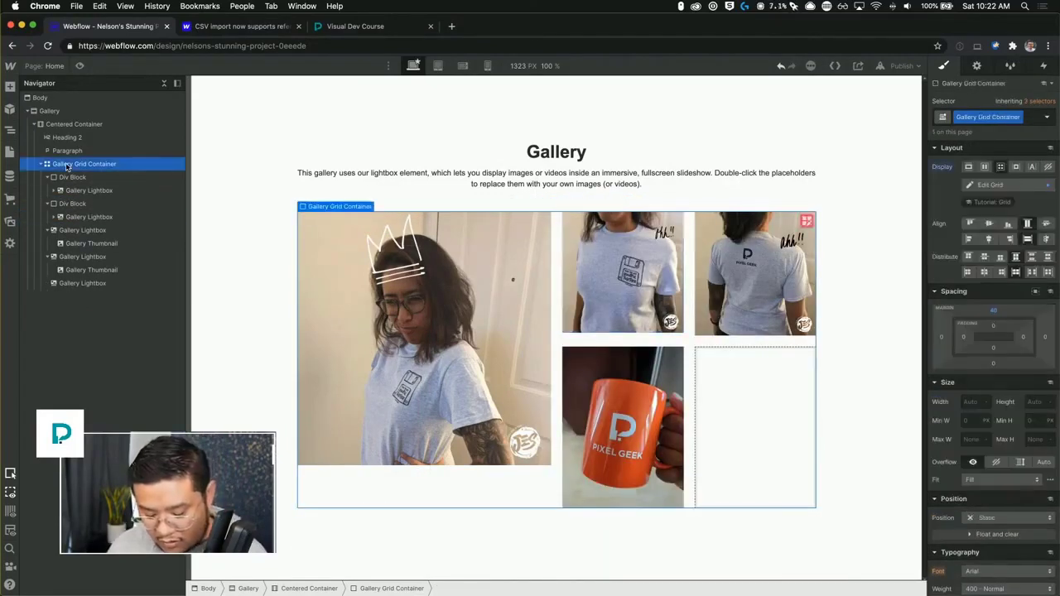
key(super+e)
text(div)
key(Return)
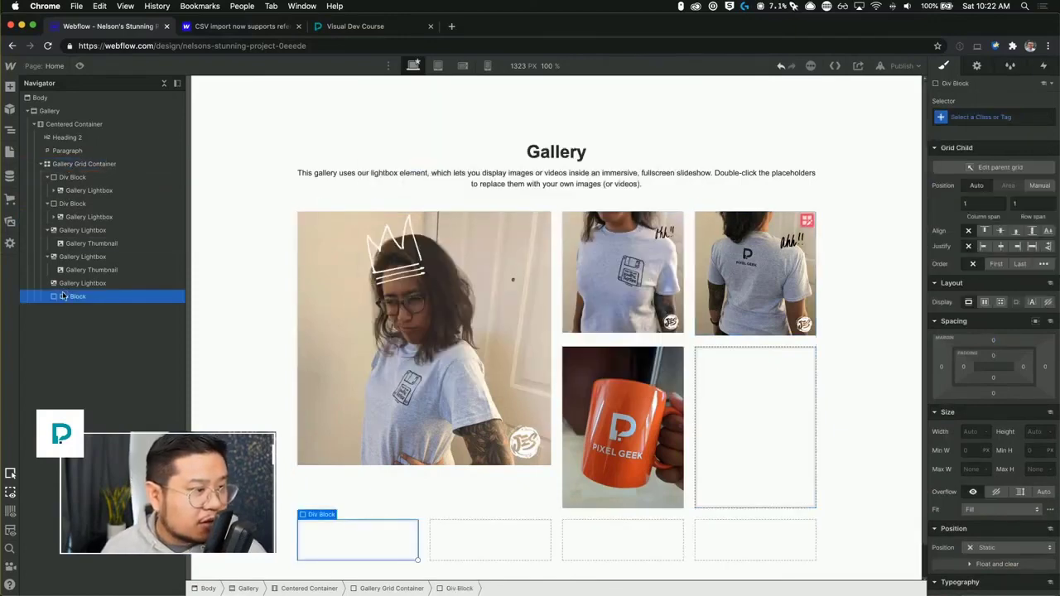
drag(62, 300, 59, 232)
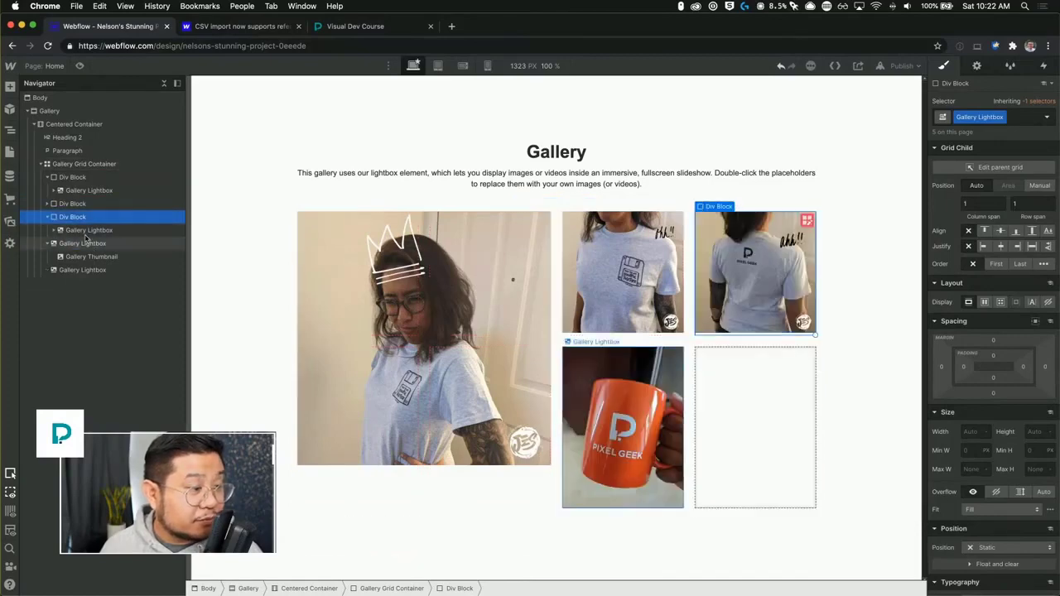
Add a Div Block to the grid container and nest the fourth gallery lightbox inside it.
click(72, 164)
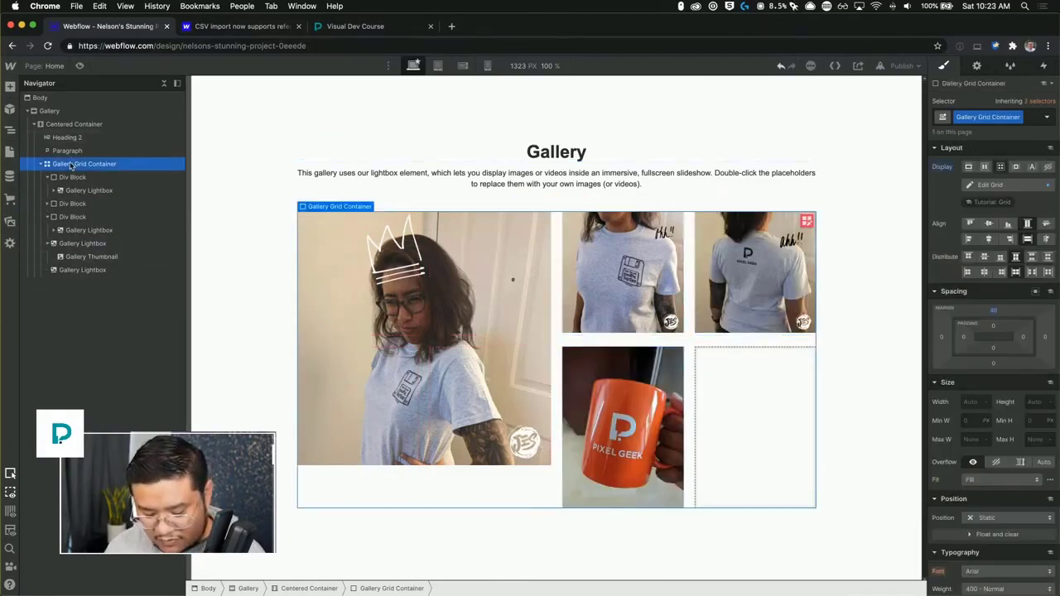
key(super+e)
text(div)
key(Return)
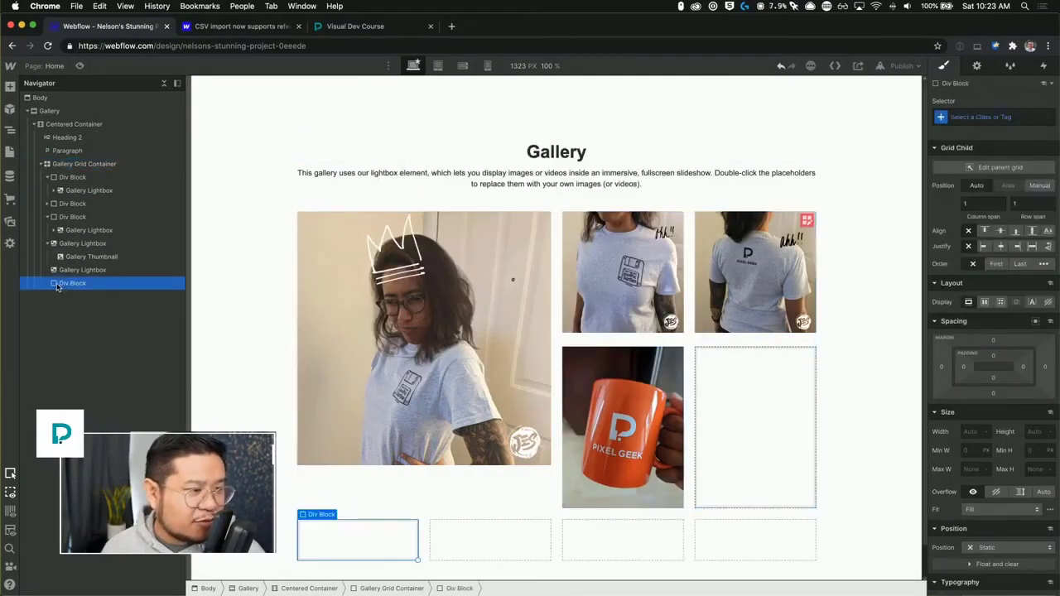
drag(57, 287, 107, 253)
click(62, 253)
Add a final Div Block to the grid container and move the last gallery lightbox into it.
click(77, 164)
key(super+e)
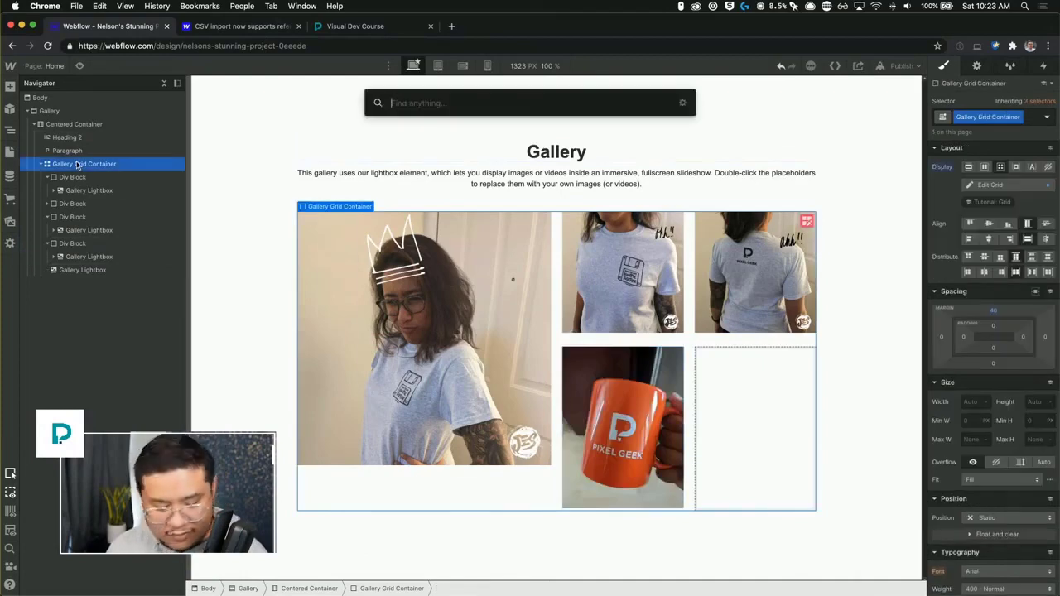
text(div)
key(Return)
click(60, 270)
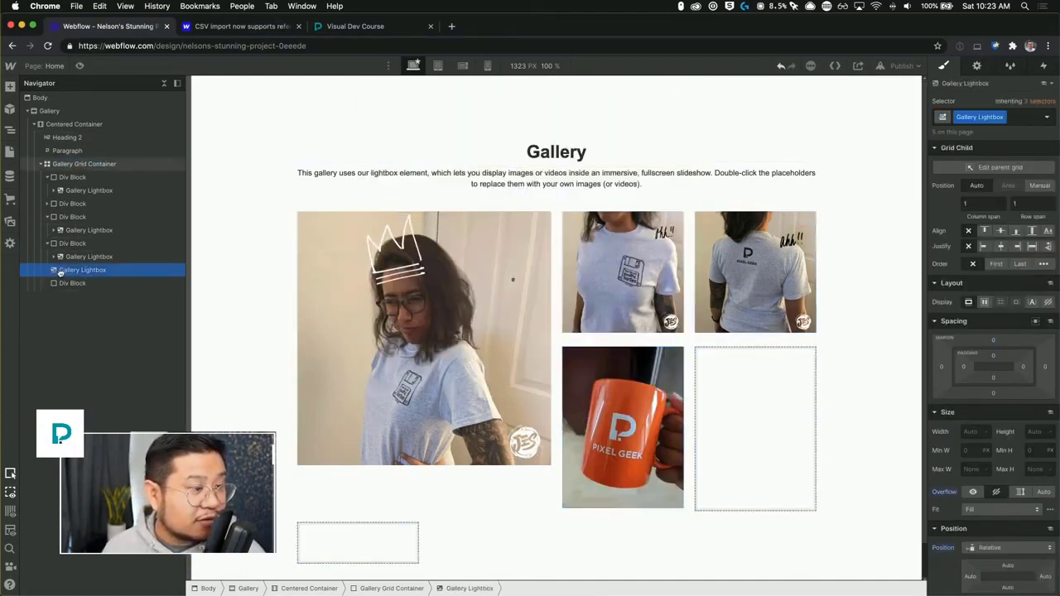
drag(59, 273, 62, 280)
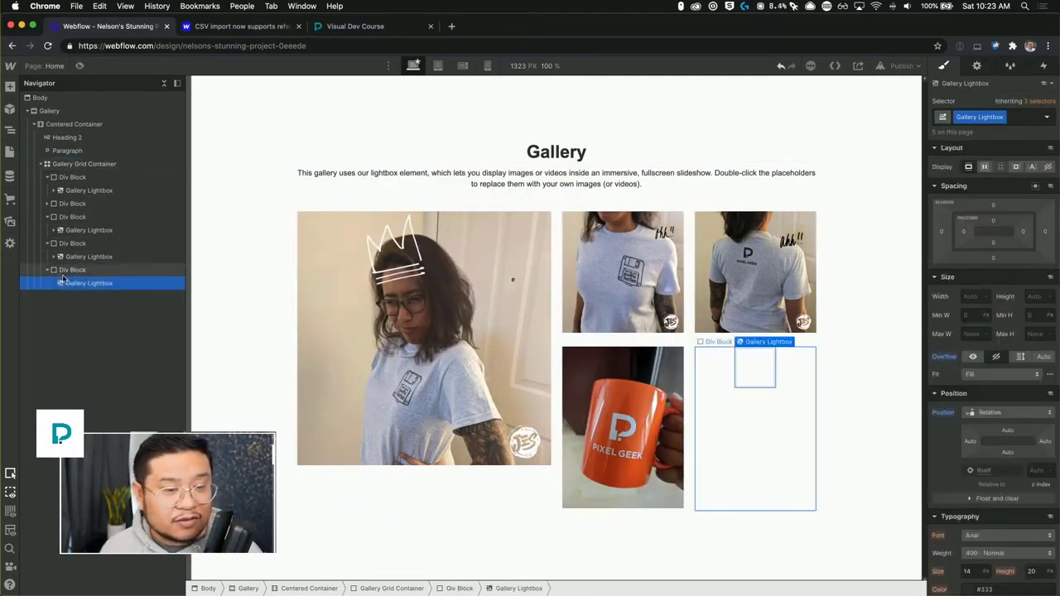
Delete the empty last gallery lightbox and its now-empty Div Block from the gallery grid.
click(651, 418)
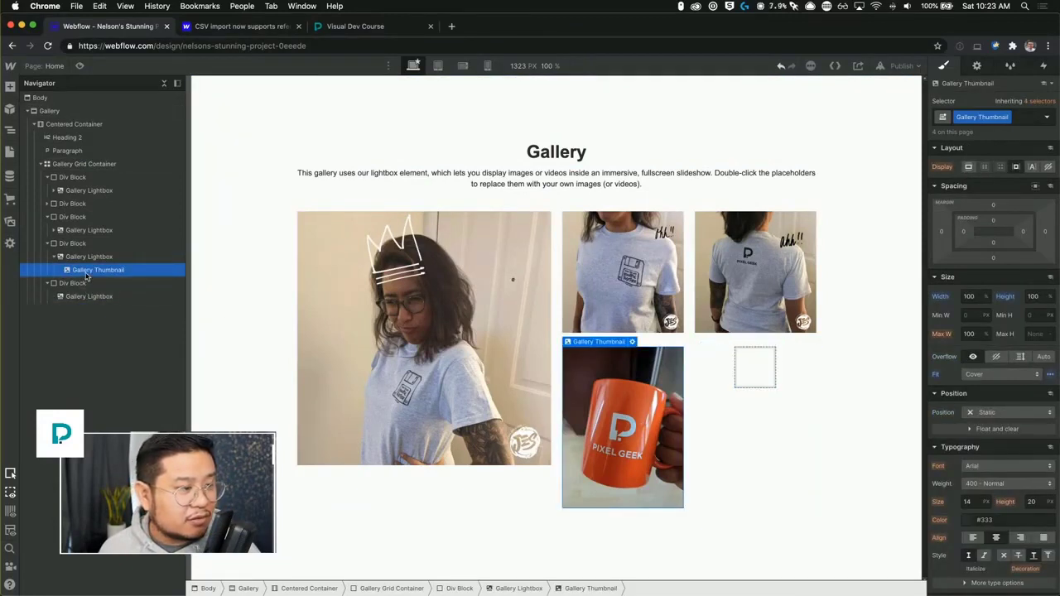
click(78, 296)
key(Delete)
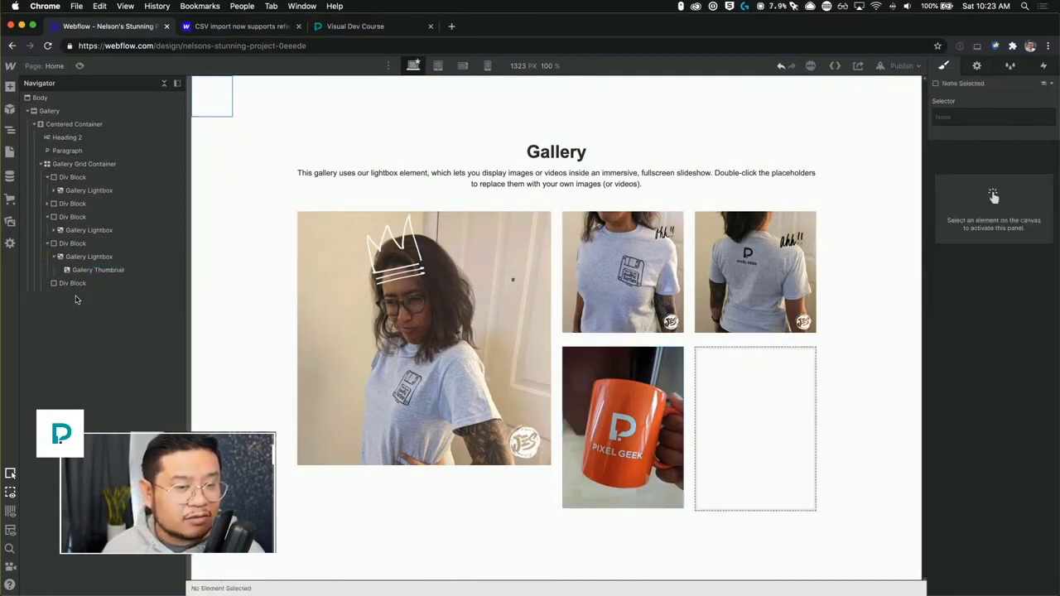
click(73, 284)
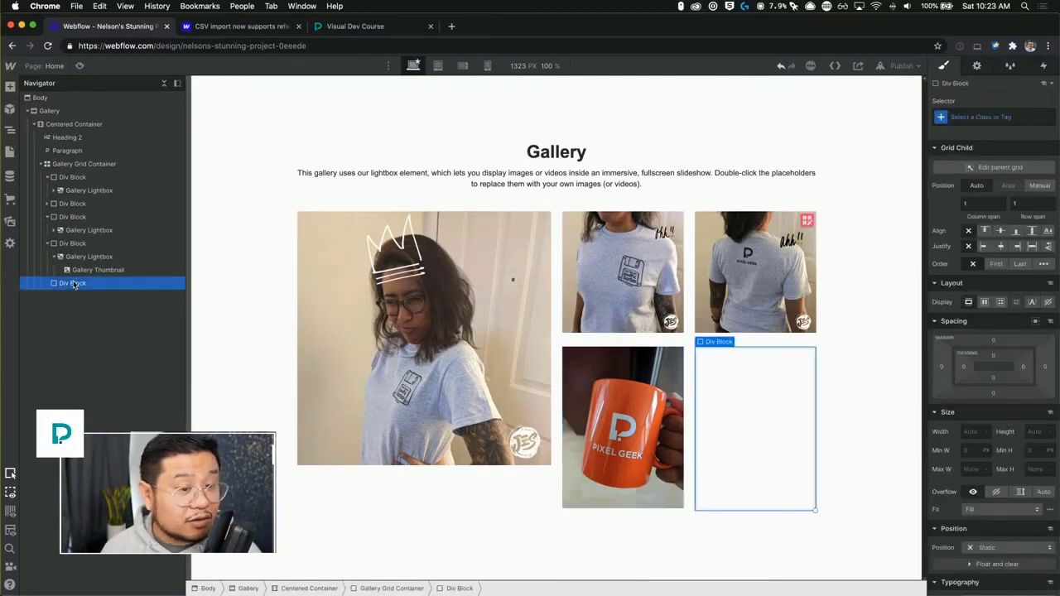
key(Delete)
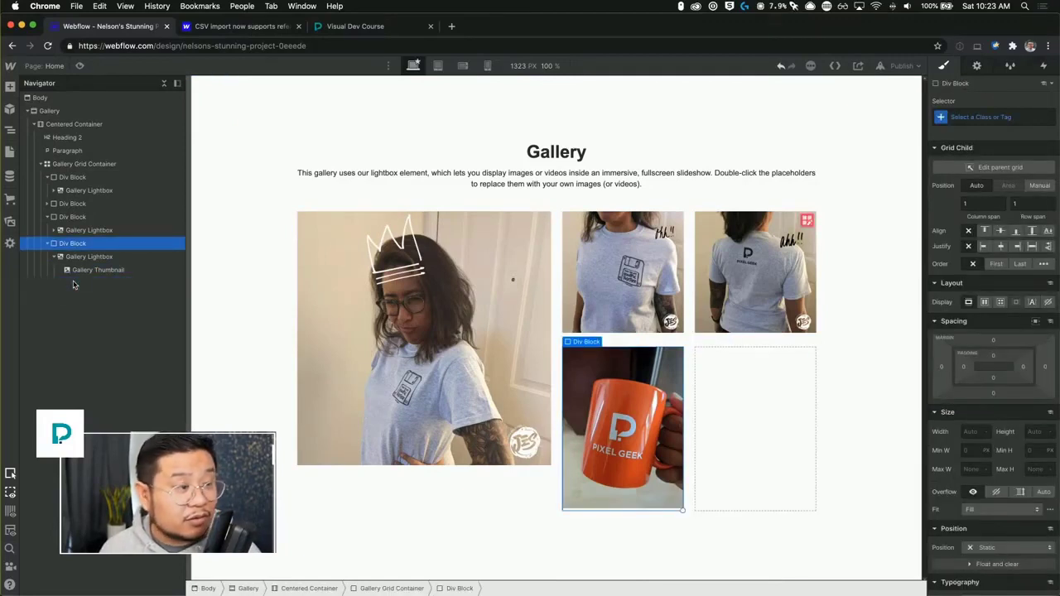
Set the first gallery lightbox's width and height to 100% so it fills its Div Block.
click(48, 204)
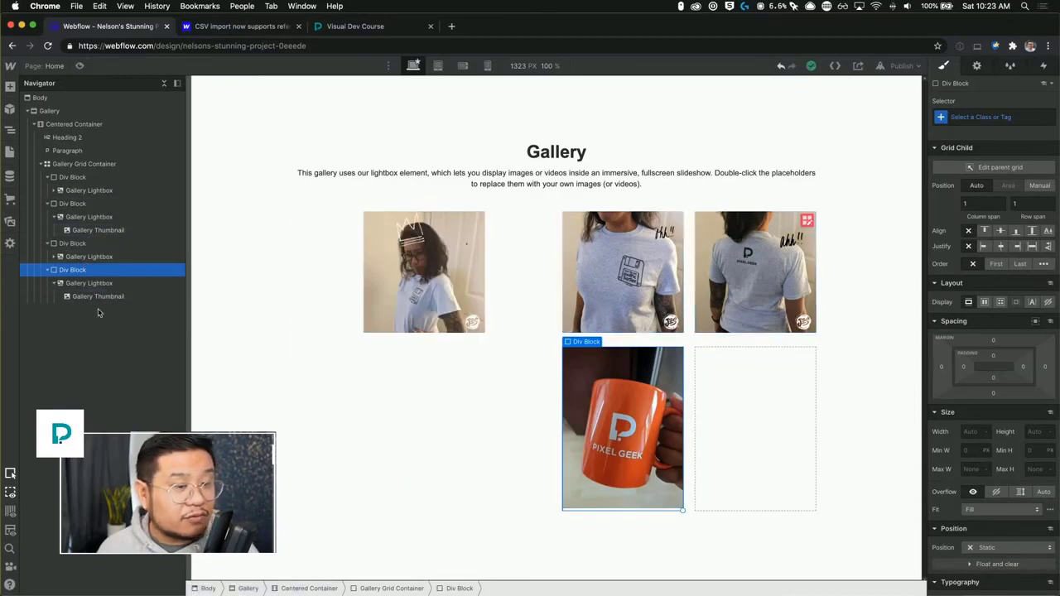
click(71, 177)
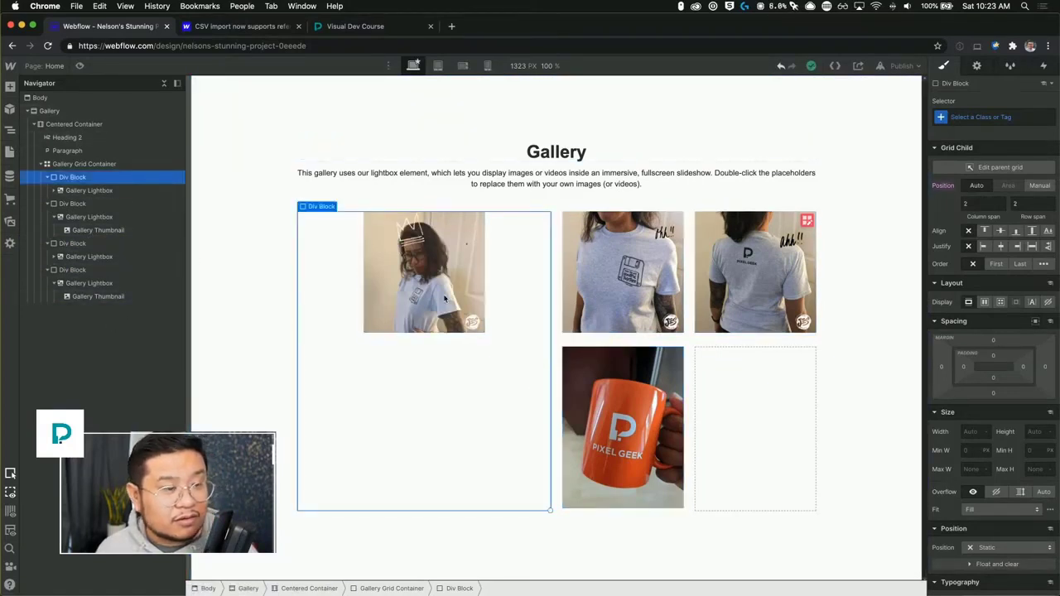
click(444, 299)
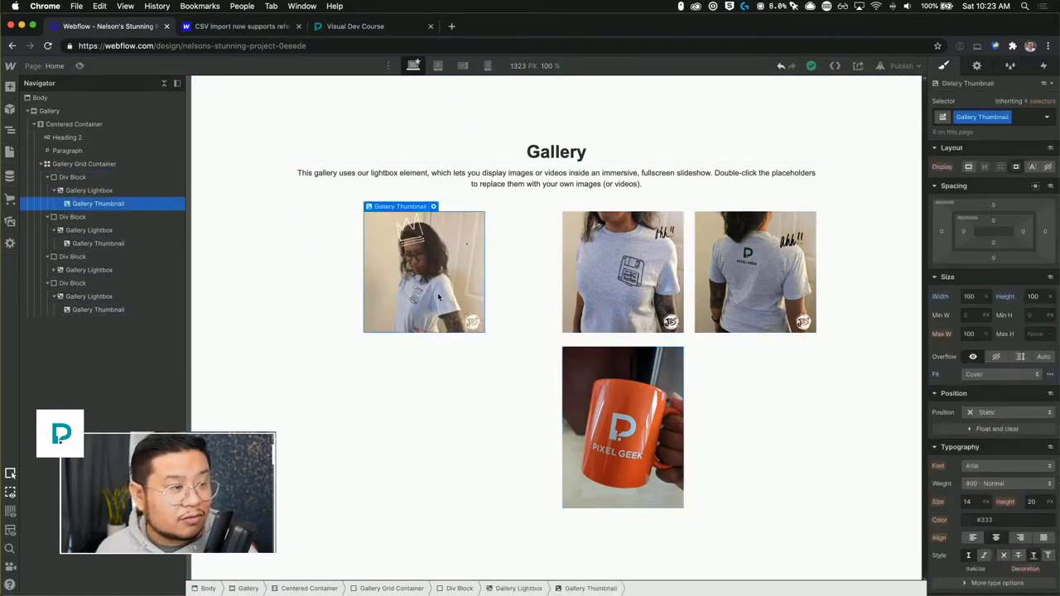
click(99, 190)
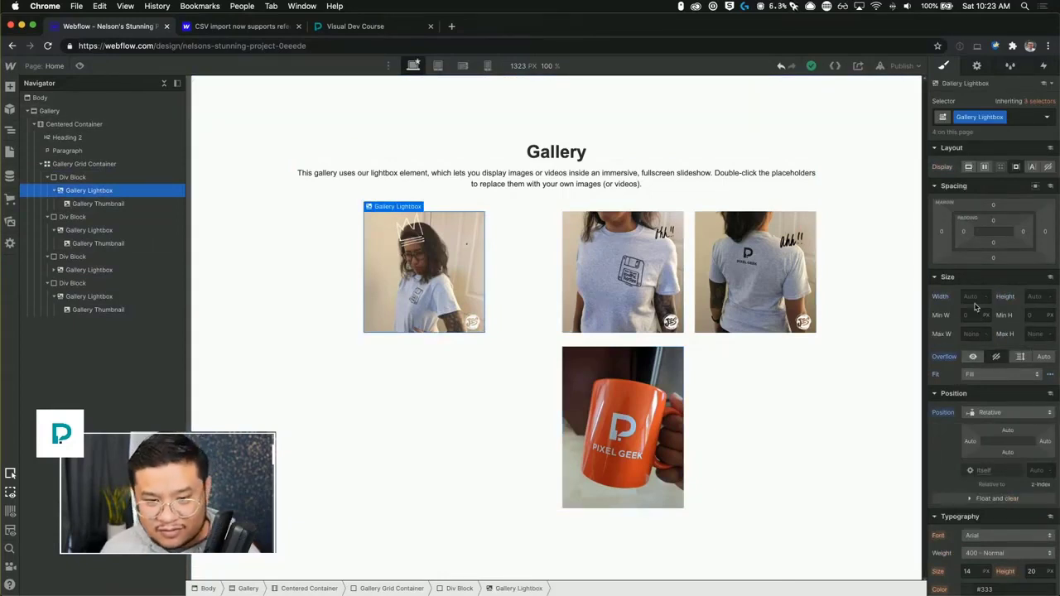
text(100%)
key(Tab)
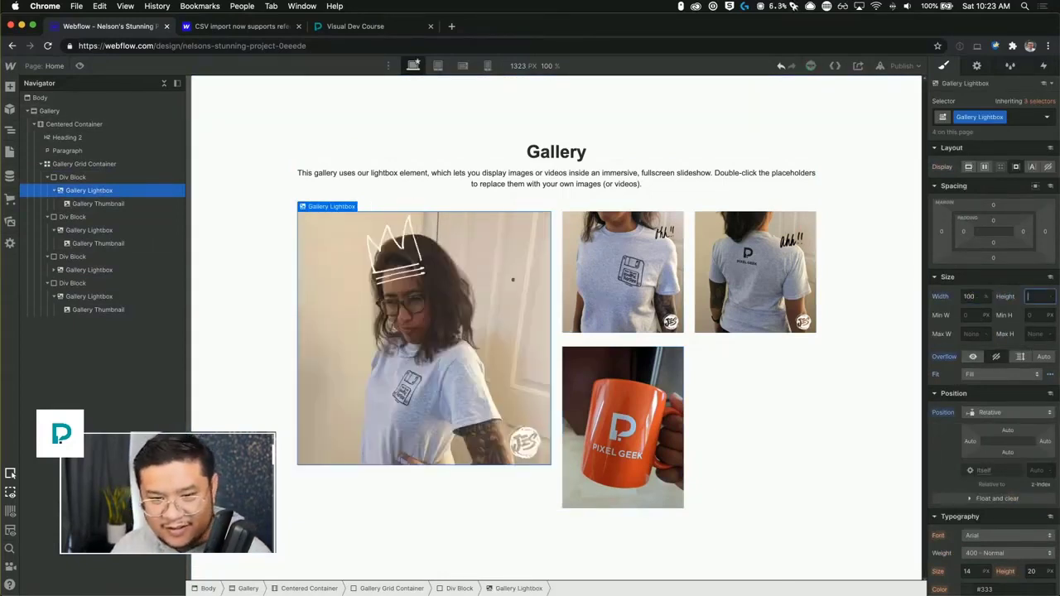
text(100)
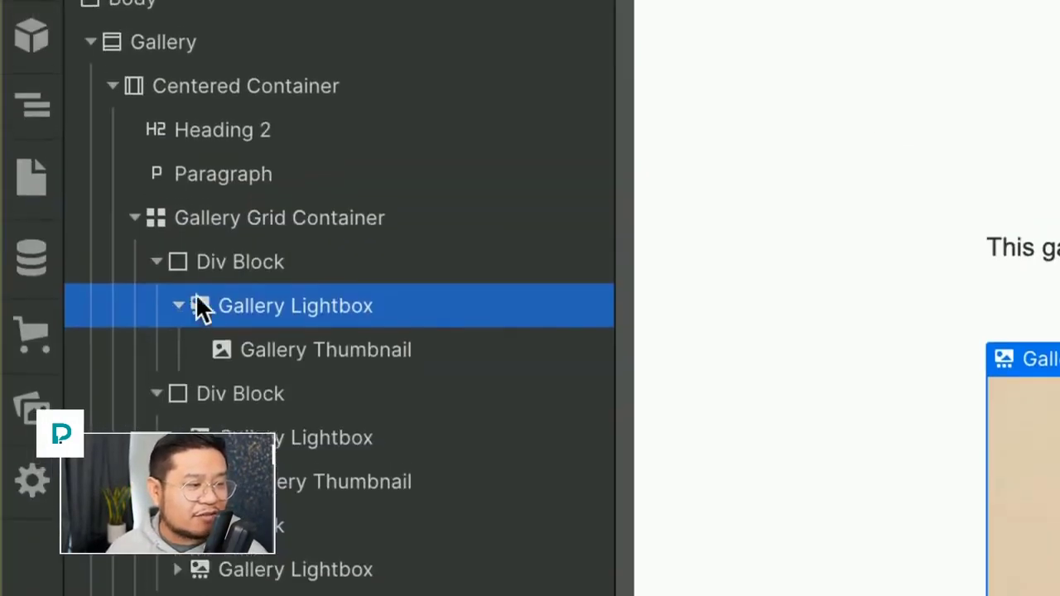
Give the first Div Block in the grid a new class named div.
click(128, 144)
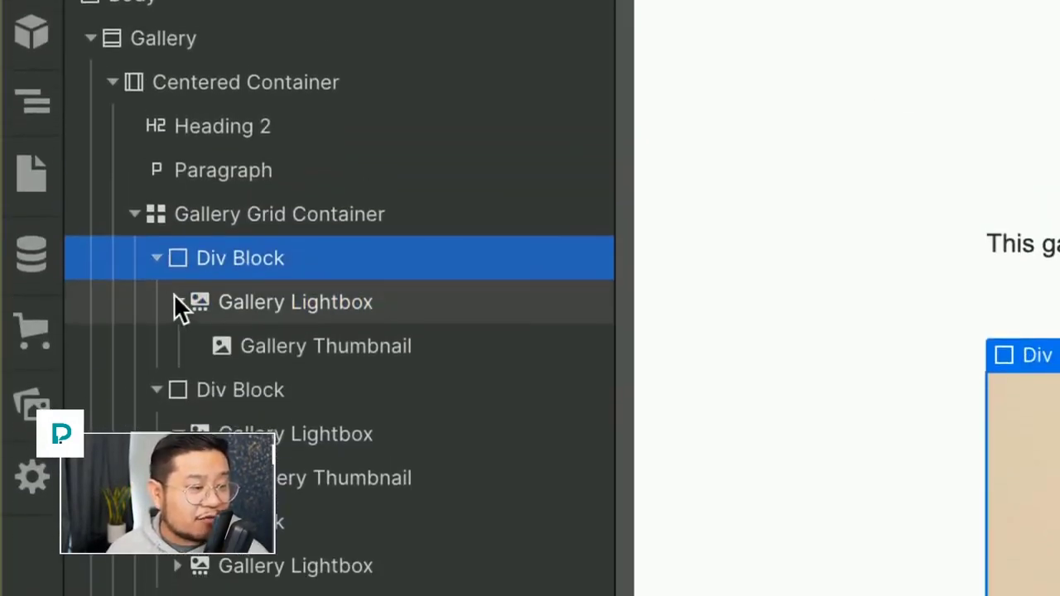
click(178, 307)
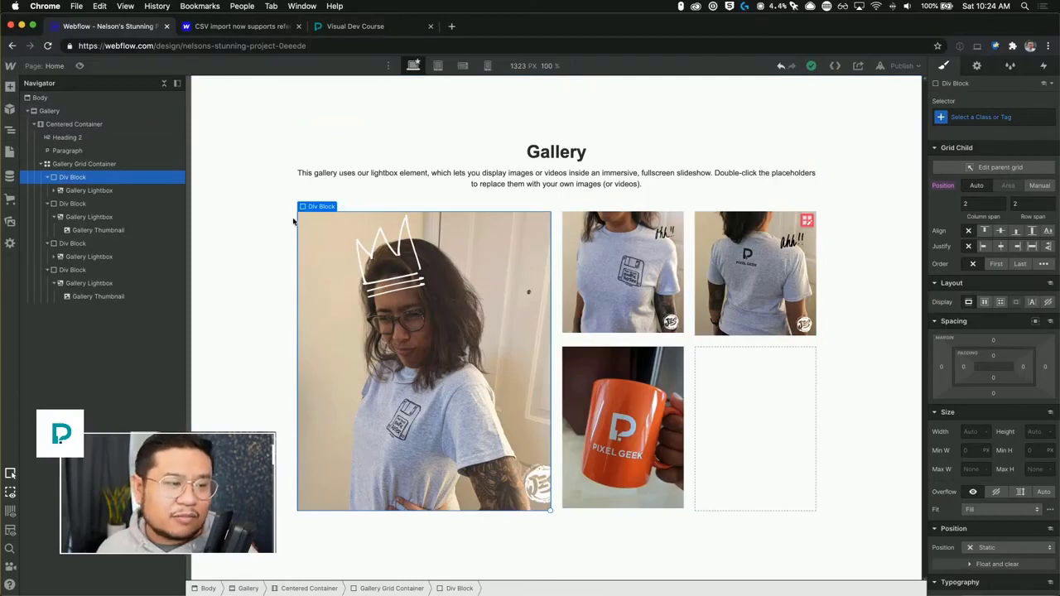
click(998, 116)
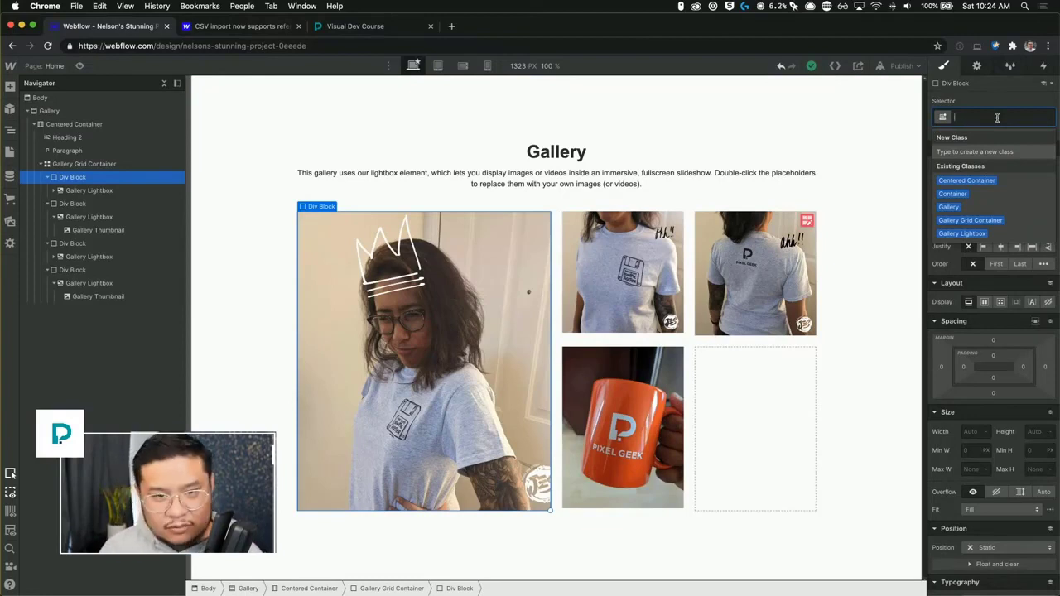
text(div)
key(Return)
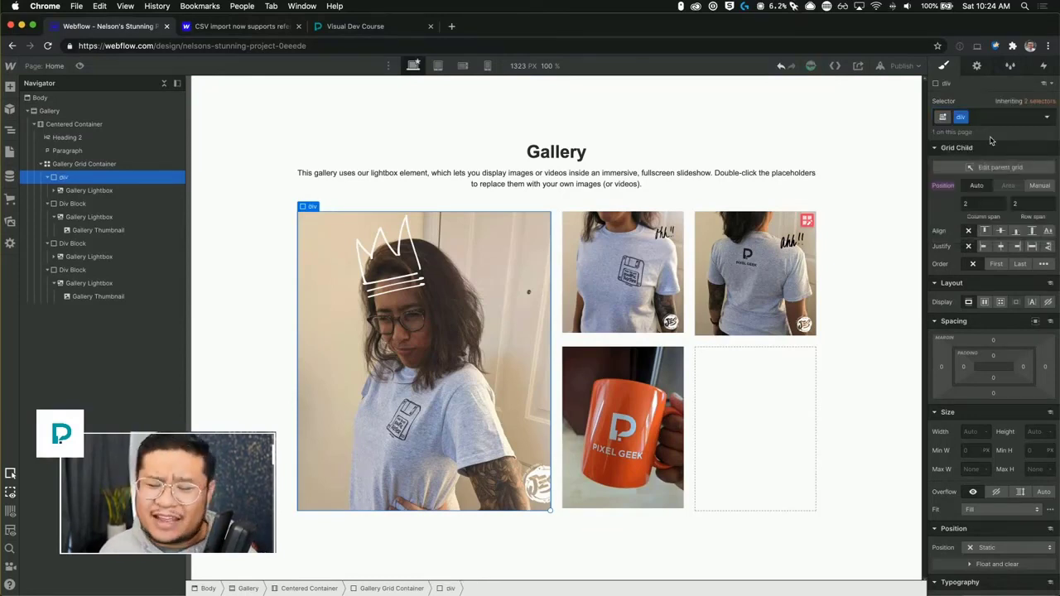
Set the div block's position to Relative.
scroll(994, 327, down, 5)
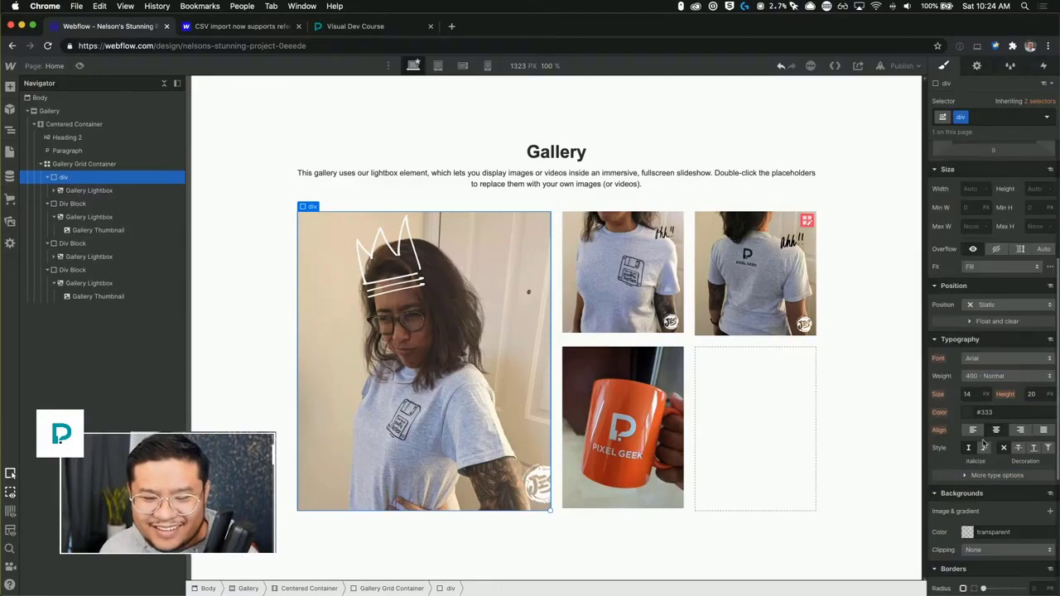
click(989, 305)
click(986, 322)
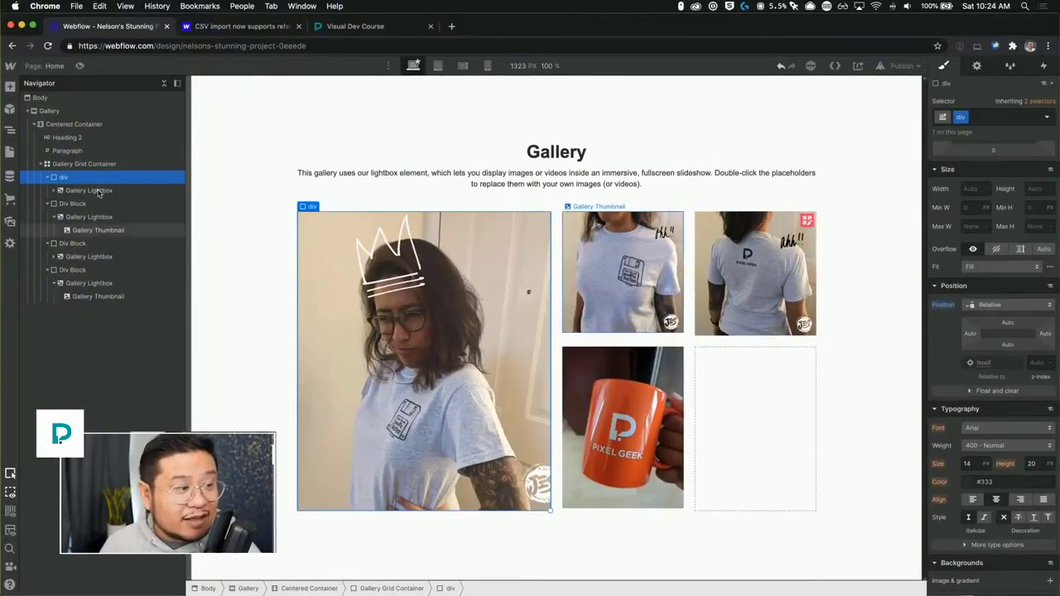
Add a Div Block inside the div block and give it the class tooltip wrapper.
key(super+e)
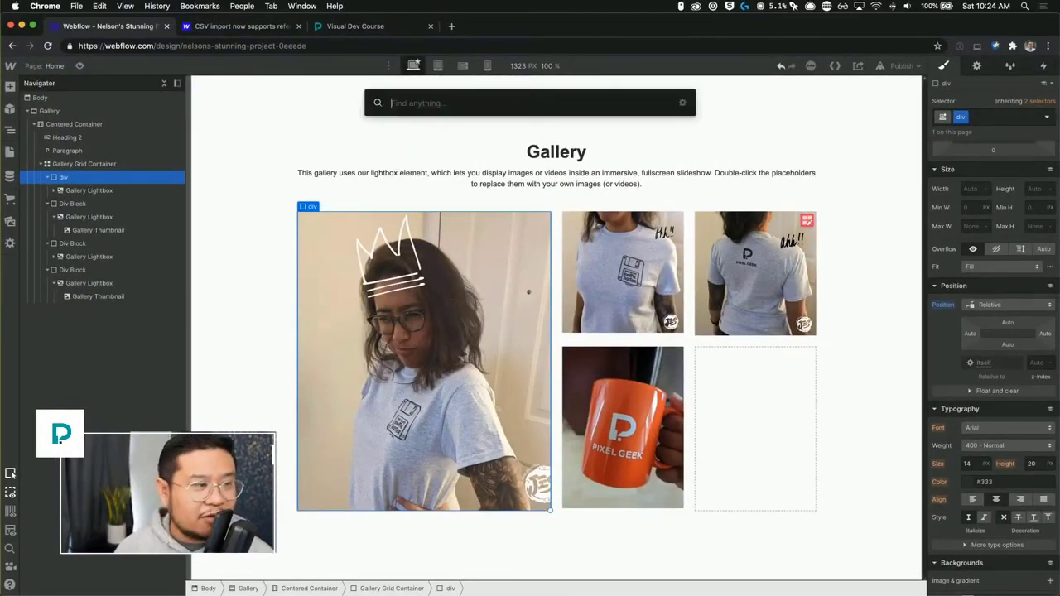
text(div)
key(Return)
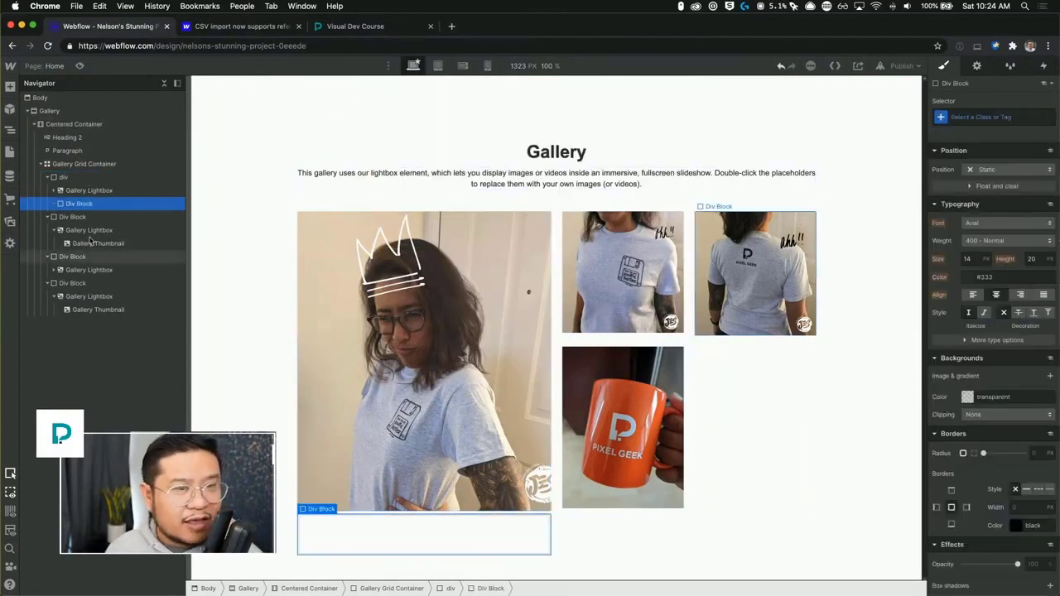
click(1006, 120)
text(tooltip wrapper)
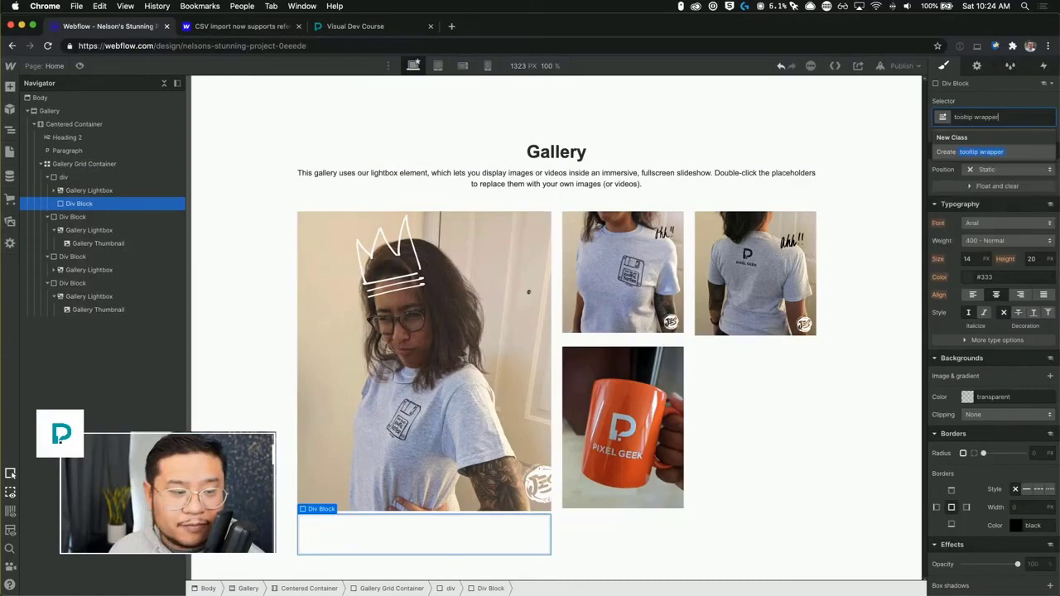
key(Return)
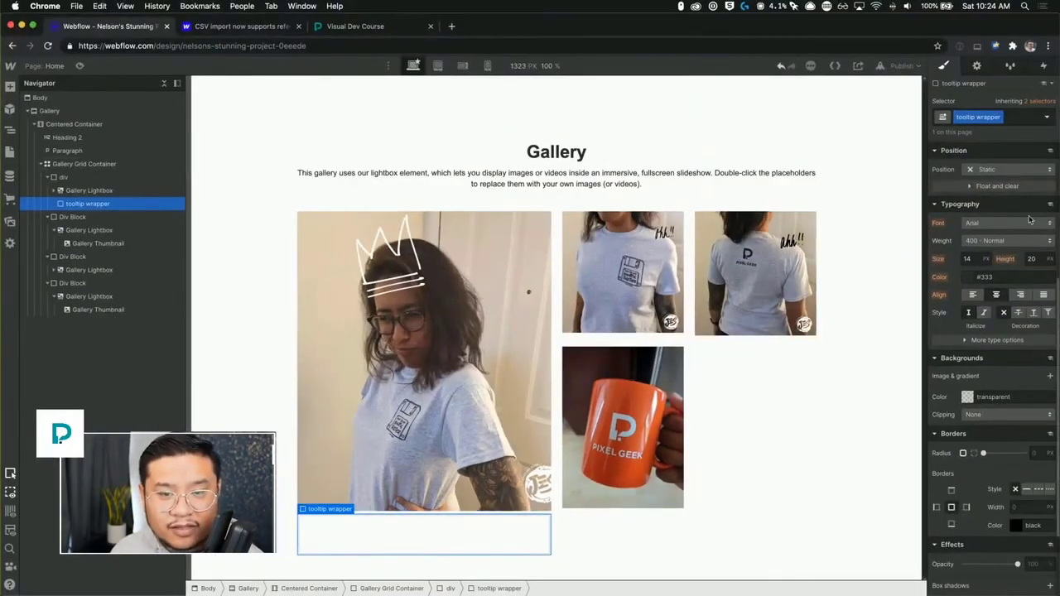
Set the tooltip wrapper's position to Absolute, anchored to the top-right corner.
click(990, 170)
click(989, 197)
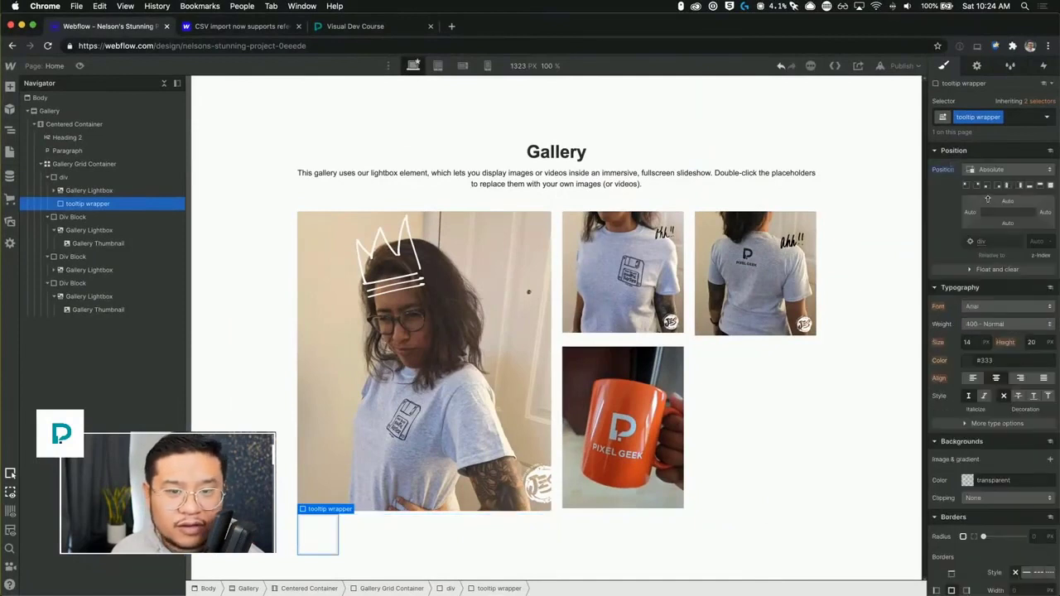
click(976, 201)
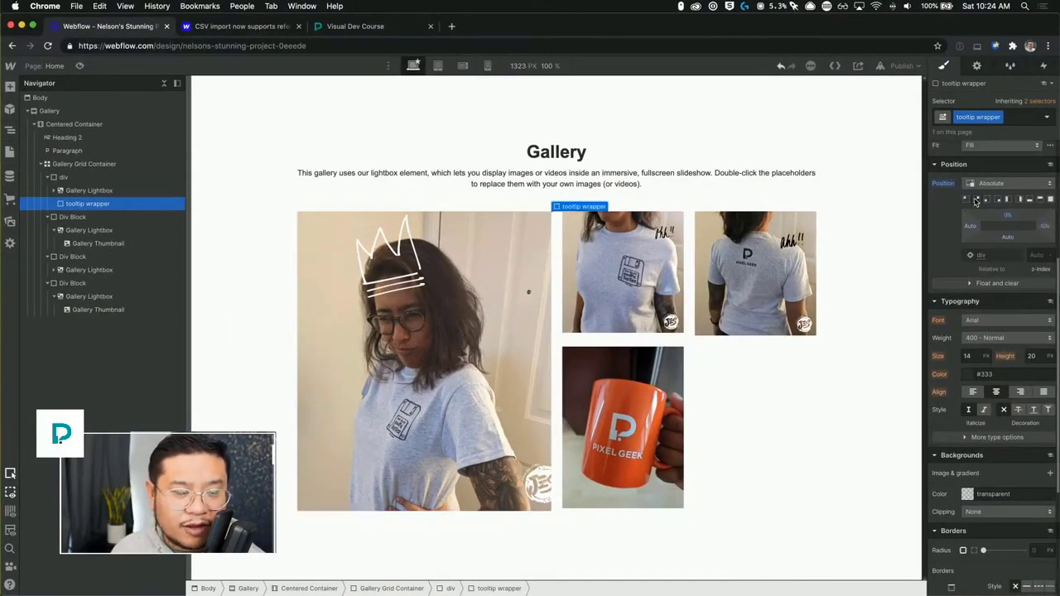
Set the tooltip wrapper's width and height to 25 px.
scroll(989, 277, up, 1)
scroll(989, 277, up, 5)
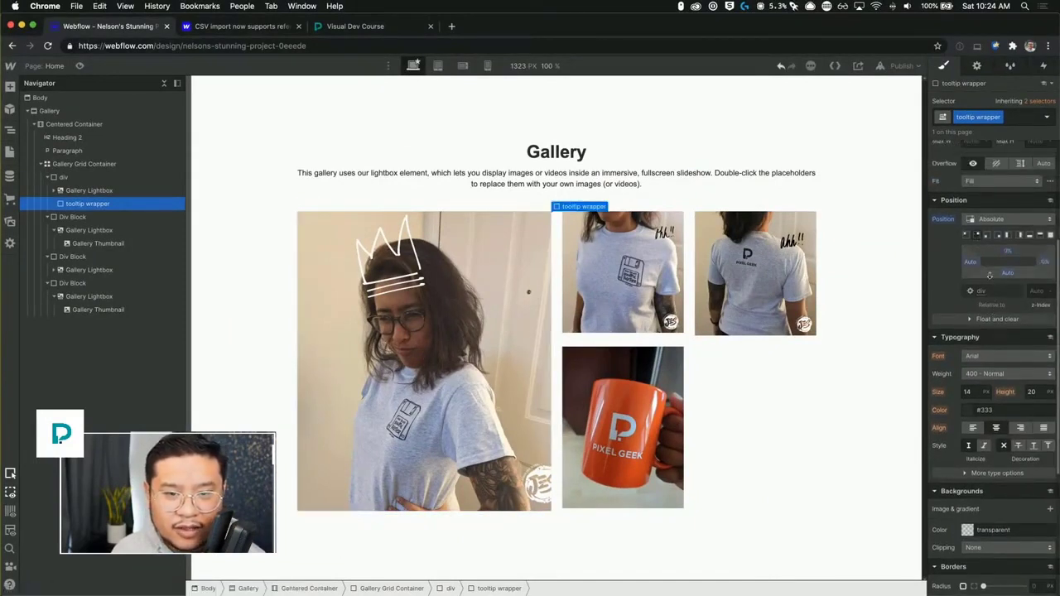
click(969, 231)
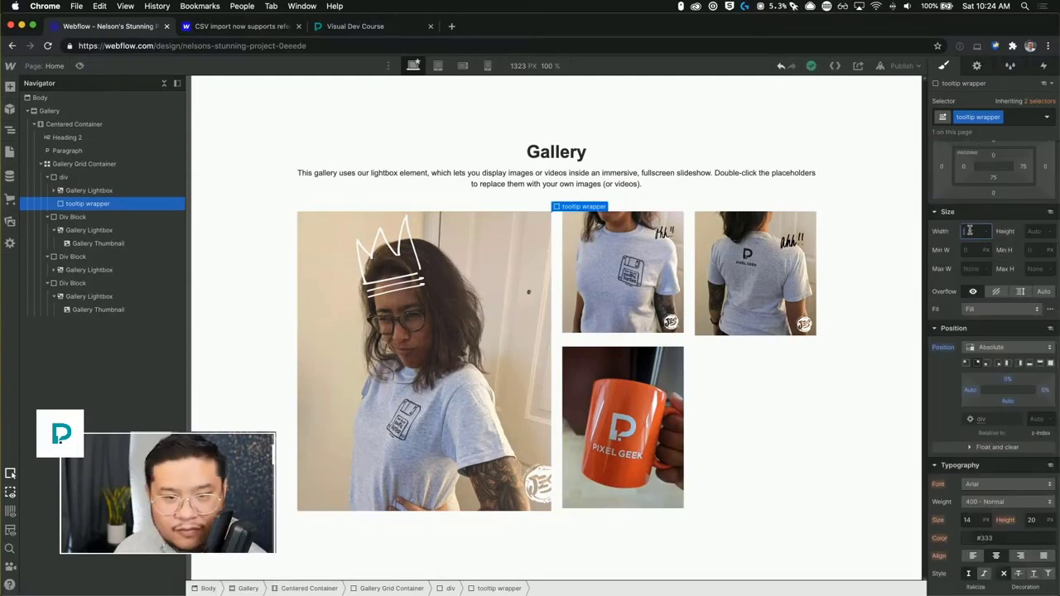
text(50)
key(Tab)
text(50)
key(Tab)
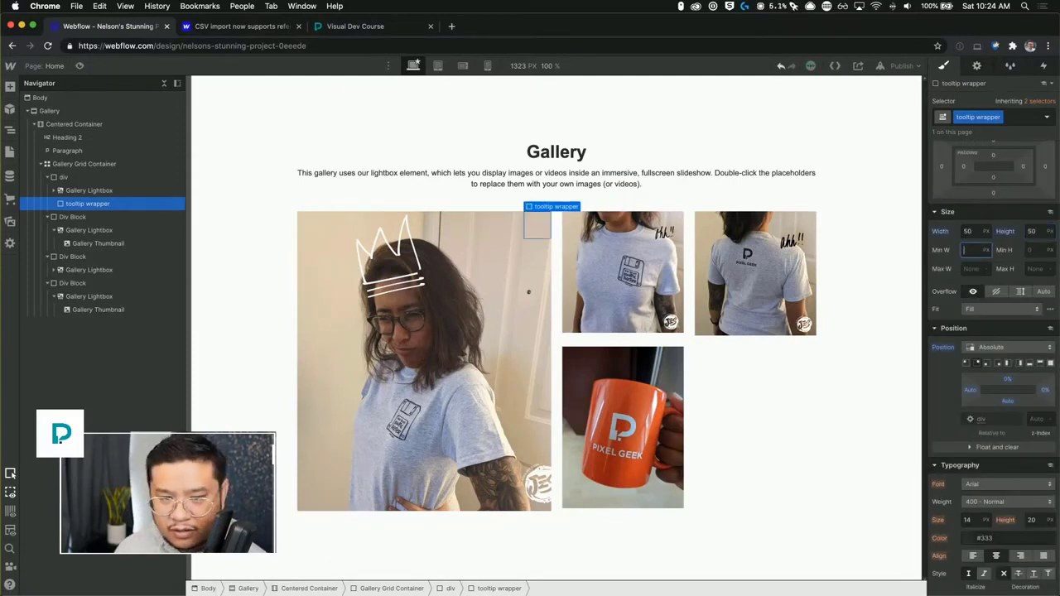
key(shift+Tab)
key(shift+Tab)
text(25)
key(Tab)
text(25)
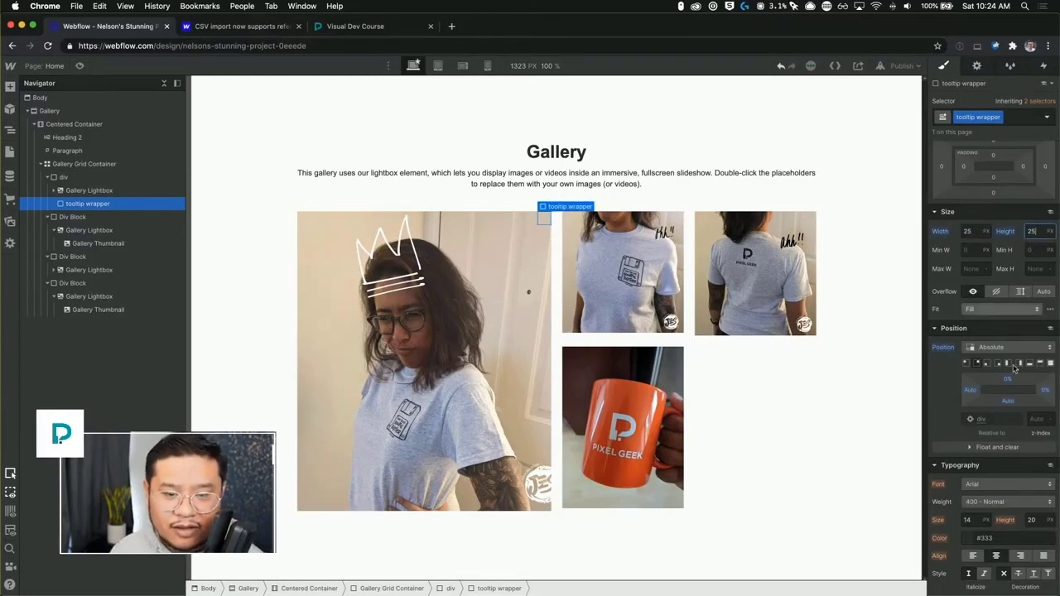
Set the tooltip wrapper's background color to blue #07f.
scroll(1025, 431, down, 1)
scroll(1025, 431, down, 6)
click(967, 490)
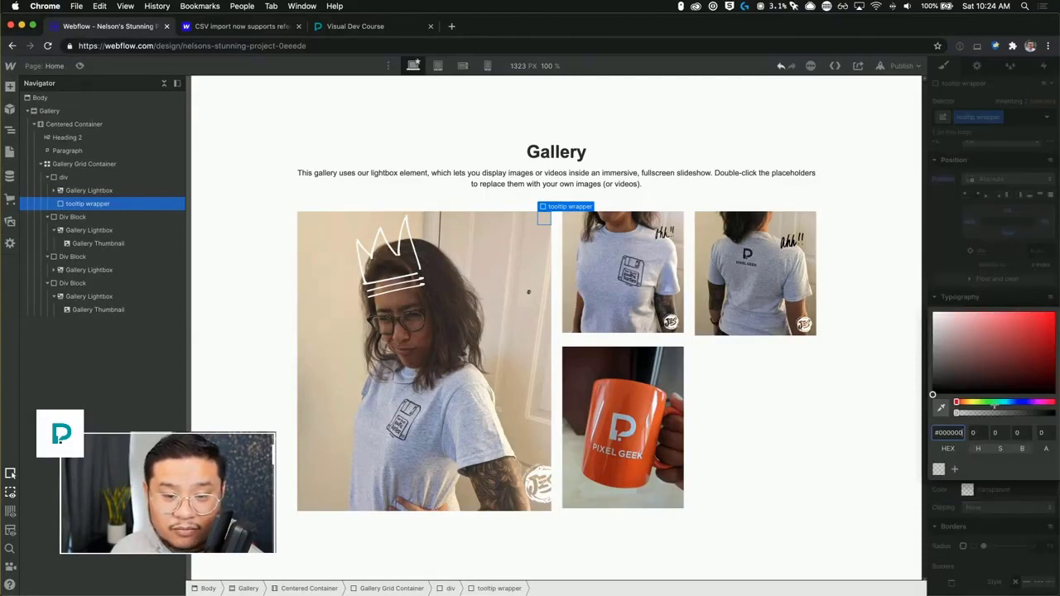
click(1012, 403)
drag(1020, 333, 1057, 309)
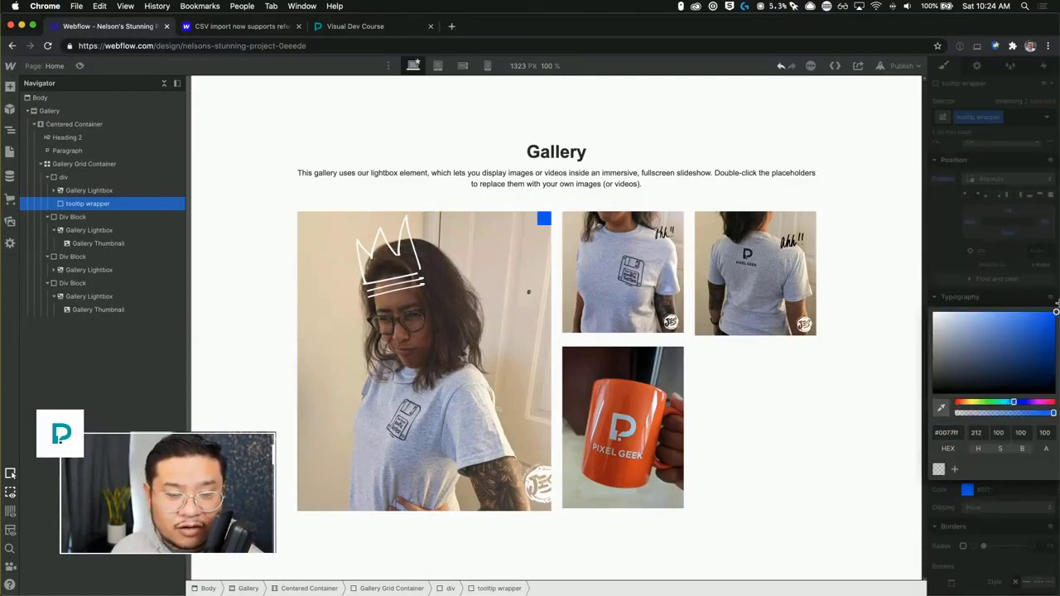
click(1018, 264)
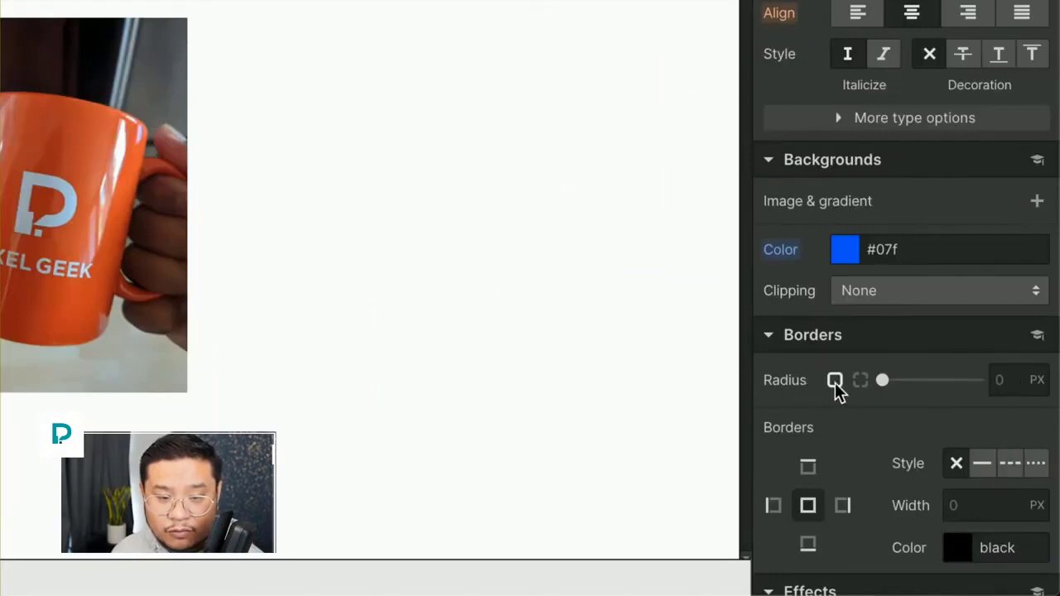
Set the tooltip wrapper's border radius to 50% to make it a circle.
click(993, 379)
text(50%)
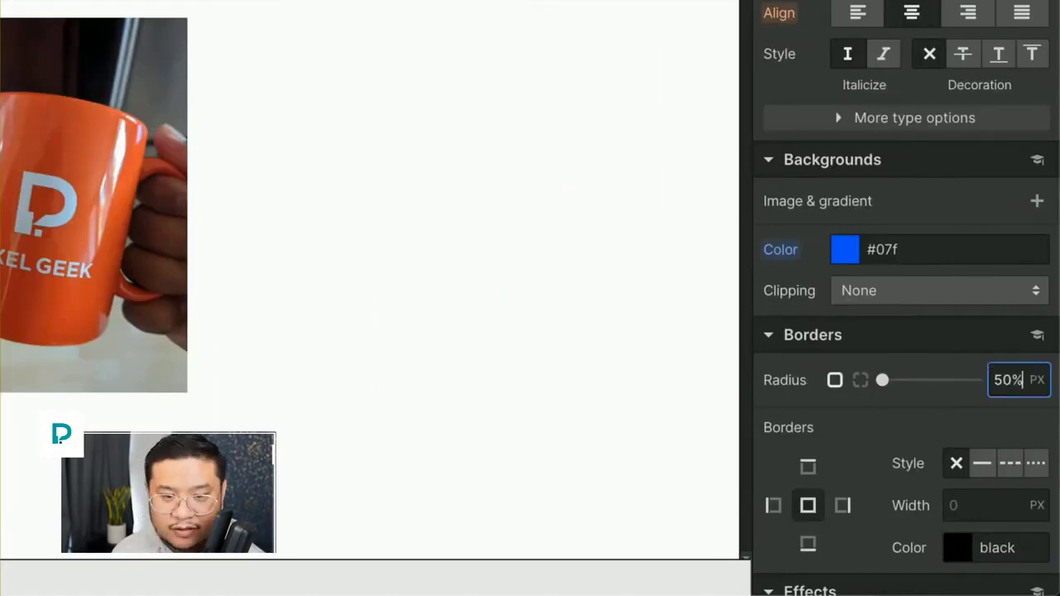
key(Return)
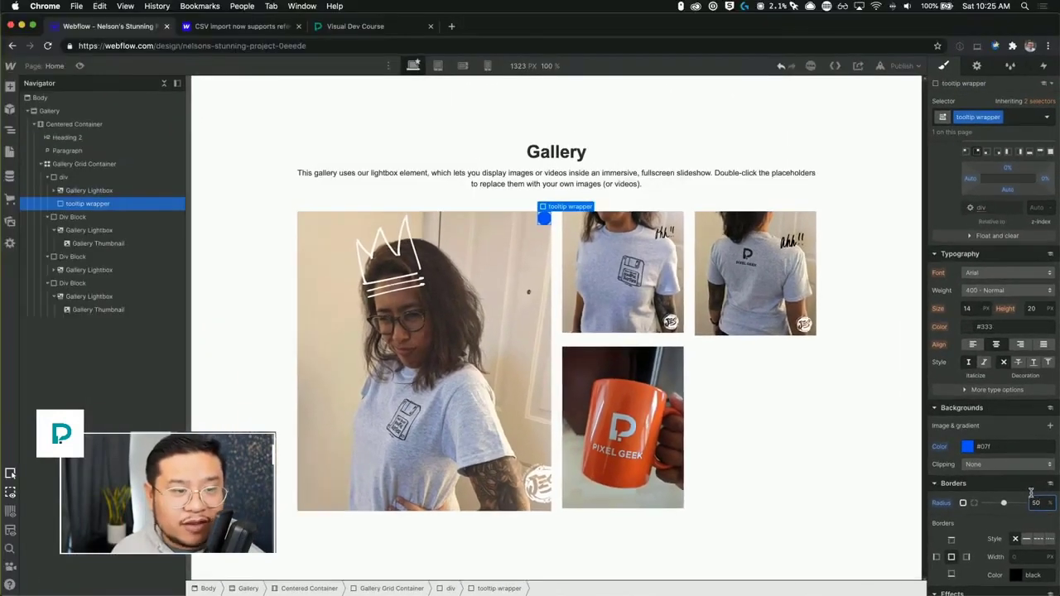
Give the tooltip wrapper a small top margin of about 5 px.
click(541, 194)
click(544, 220)
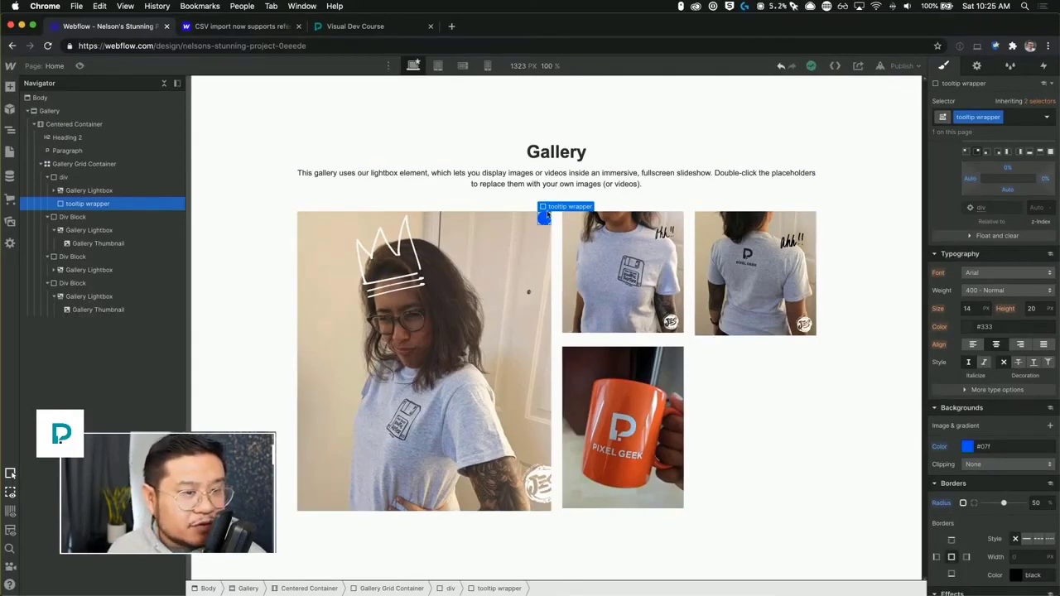
scroll(1009, 239, up, 5)
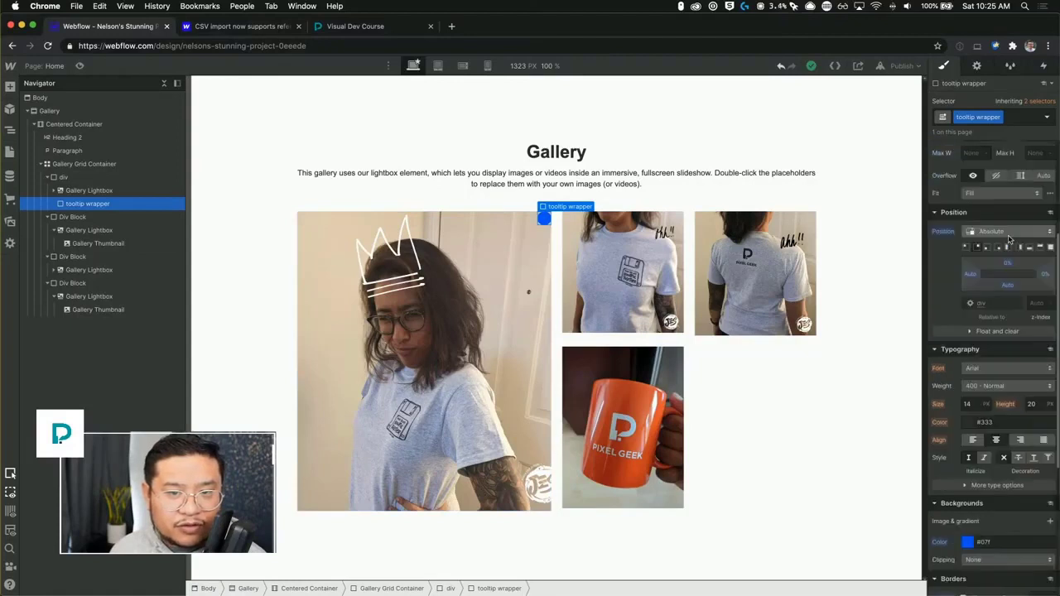
scroll(1009, 239, up, 3)
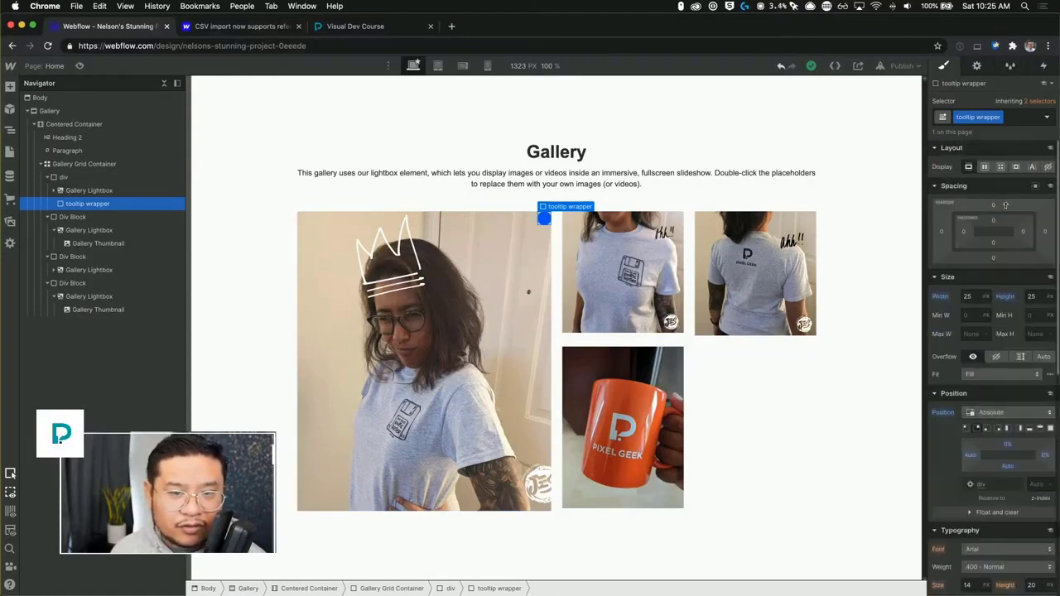
drag(1005, 203, 1005, 202)
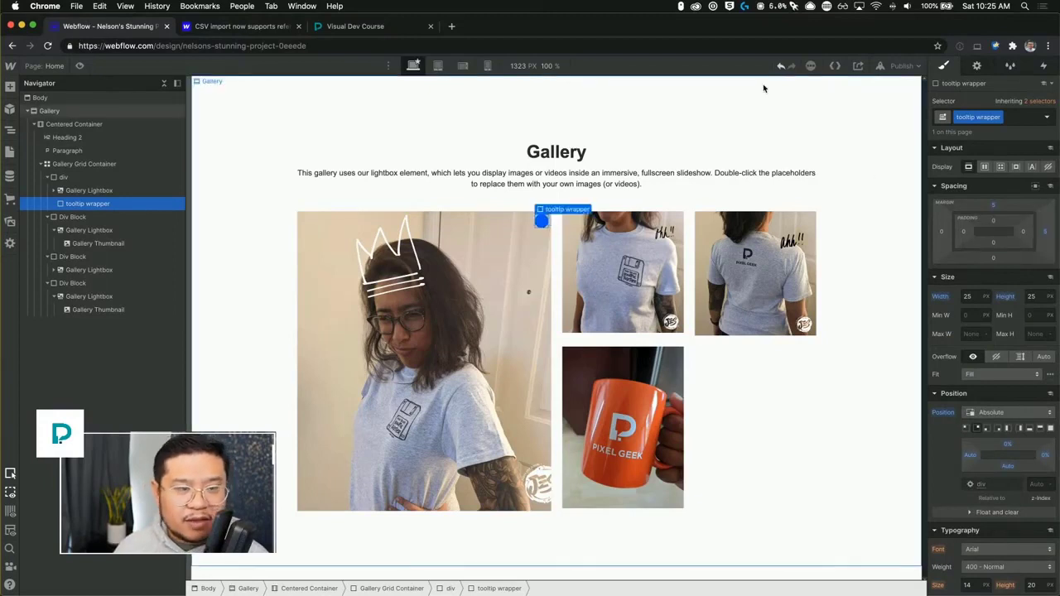
Give the tooltip wrapper a solid 4 px white border.
scroll(1000, 405, down, 10)
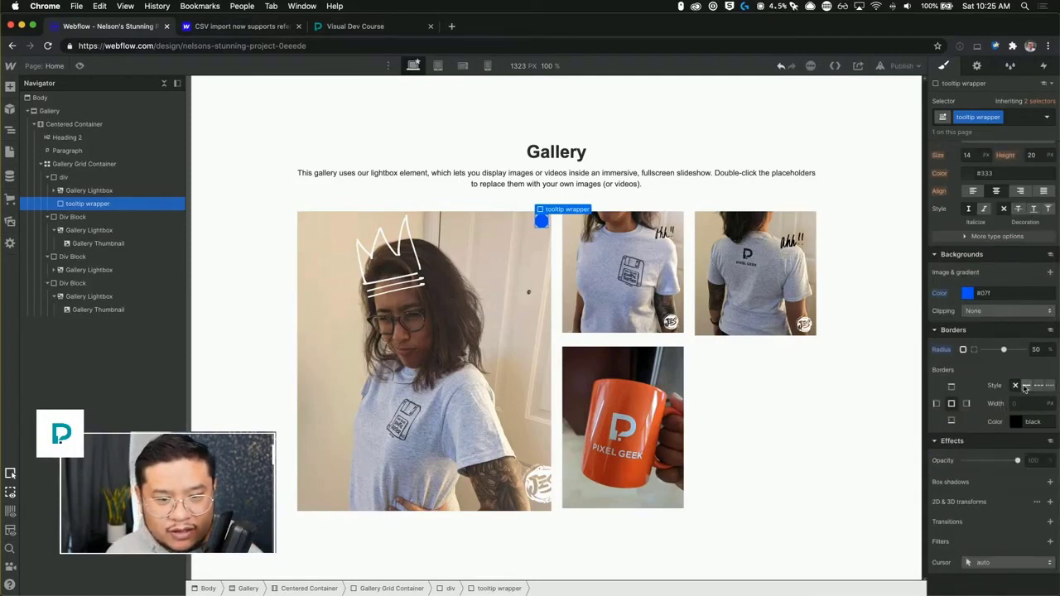
click(1026, 385)
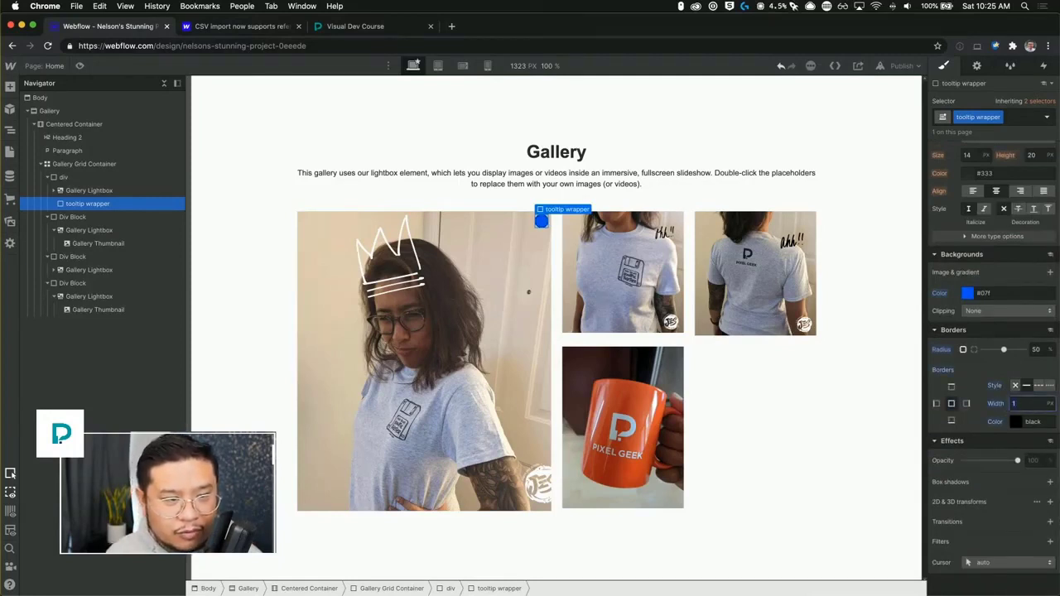
text(4)
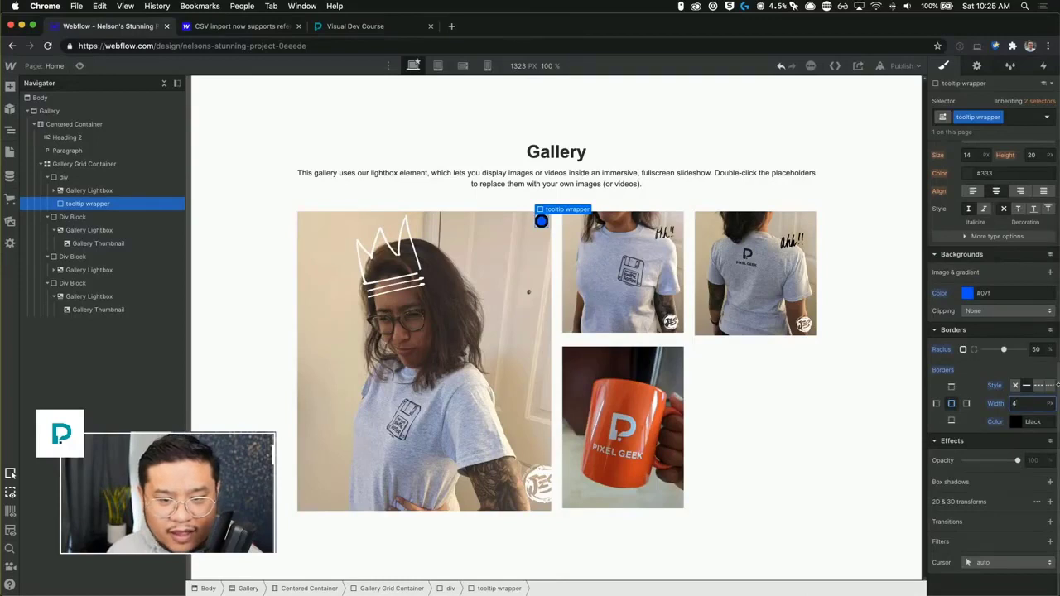
click(1016, 421)
drag(965, 315, 902, 206)
click(954, 207)
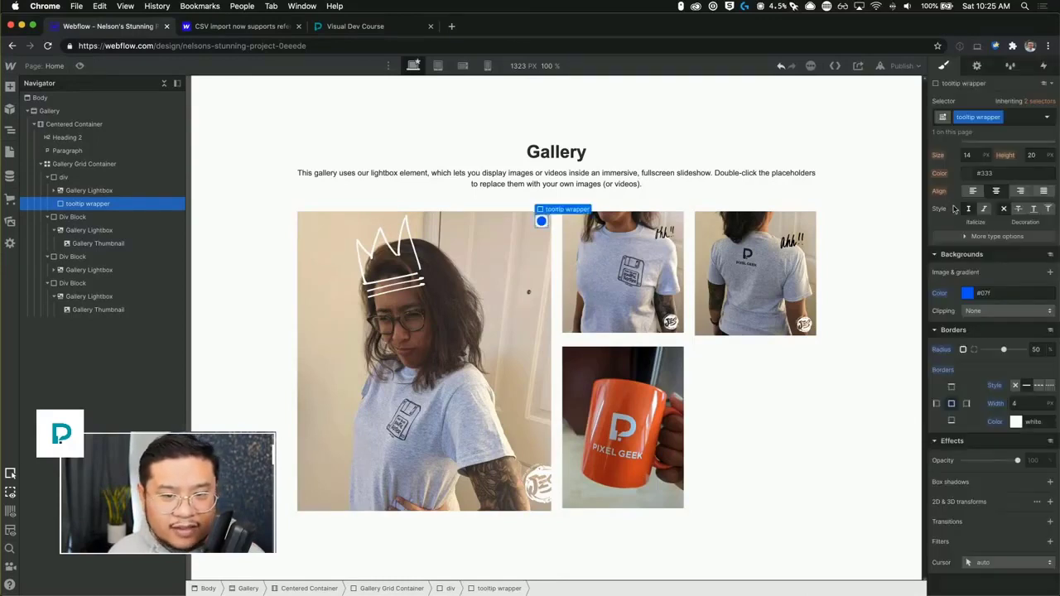
Add an outer box shadow to the tooltip wrapper with 0 distance, 6 px blur and black at about 74% opacity.
click(1049, 482)
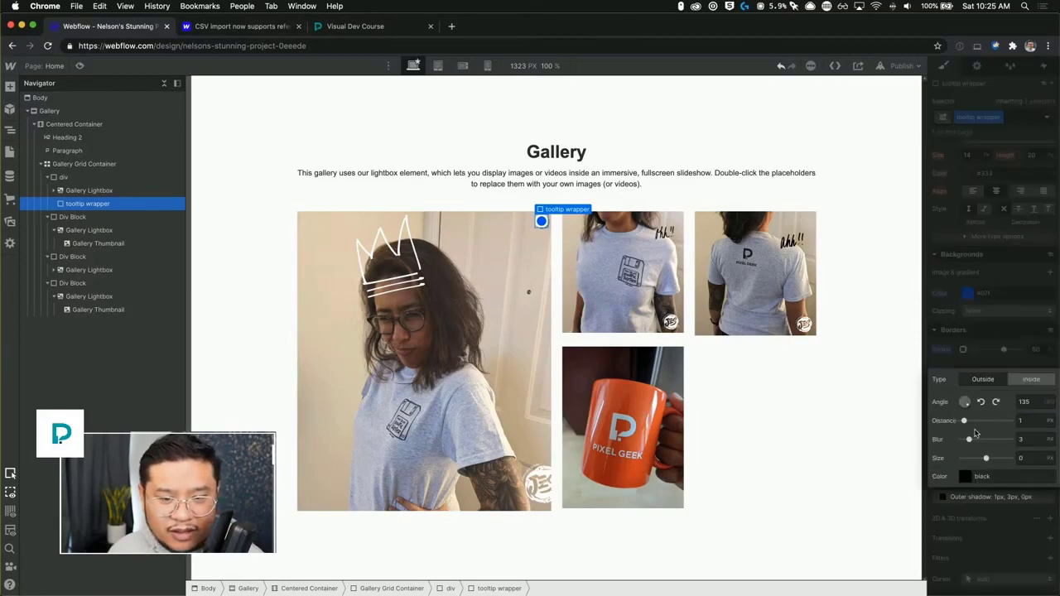
drag(967, 422, 987, 458)
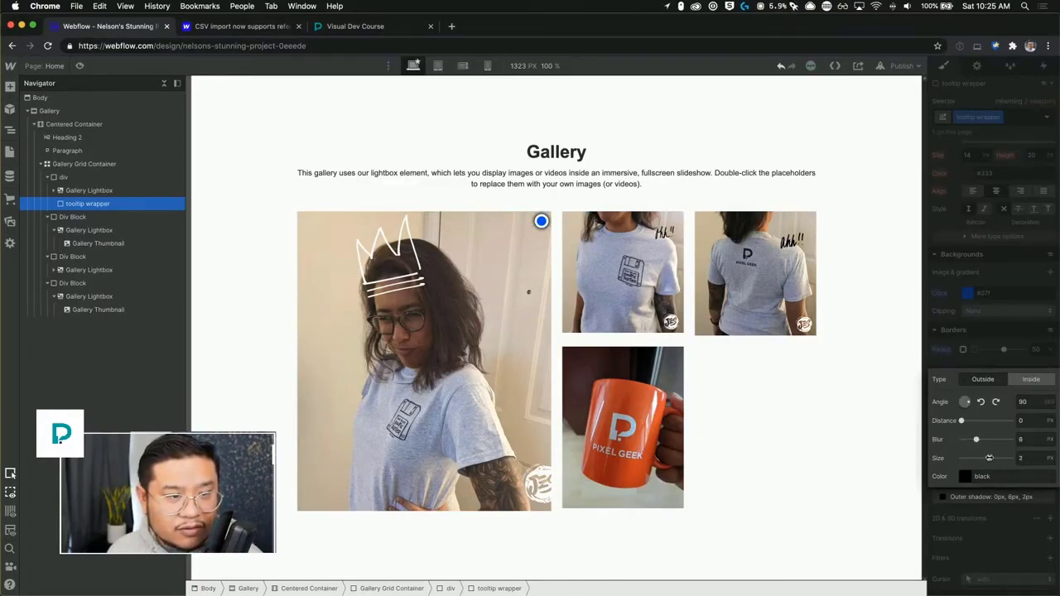
click(964, 477)
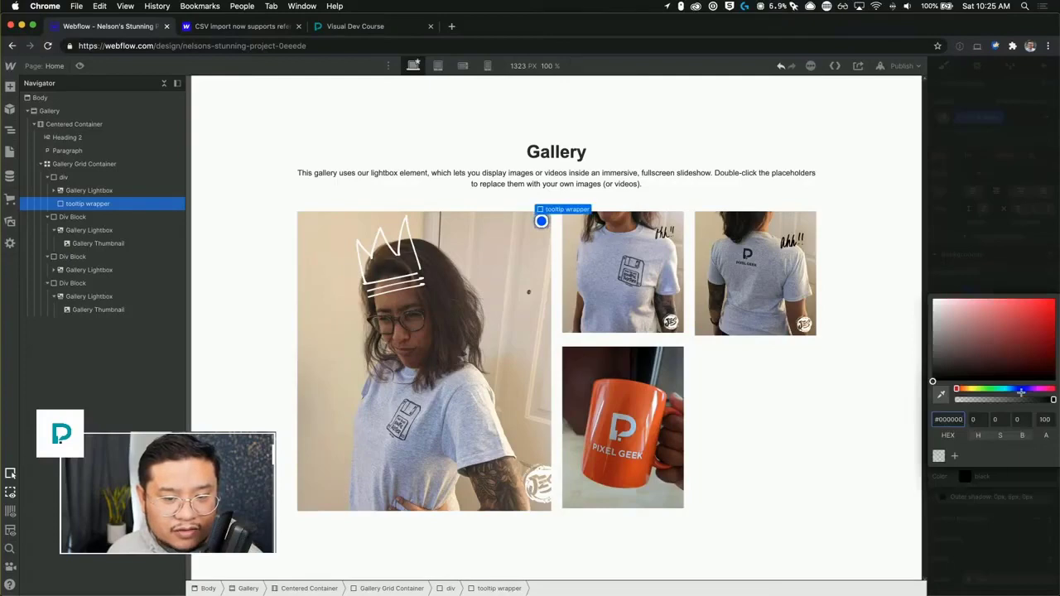
mouse_move(1019, 399)
mouse_down()
mouse_move(1001, 401)
mouse_move(1026, 400)
mouse_up()
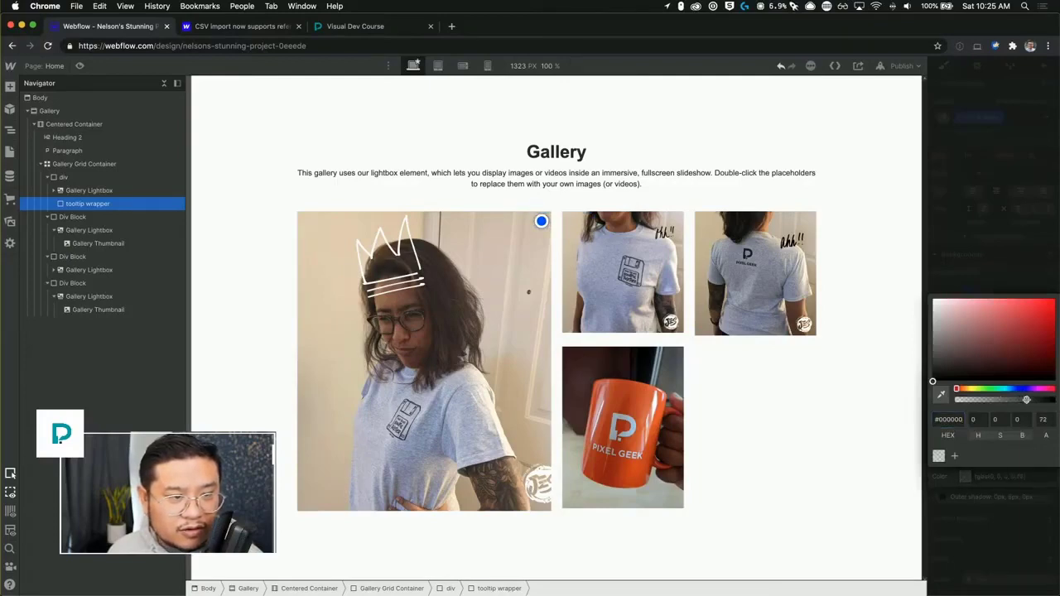
click(1018, 245)
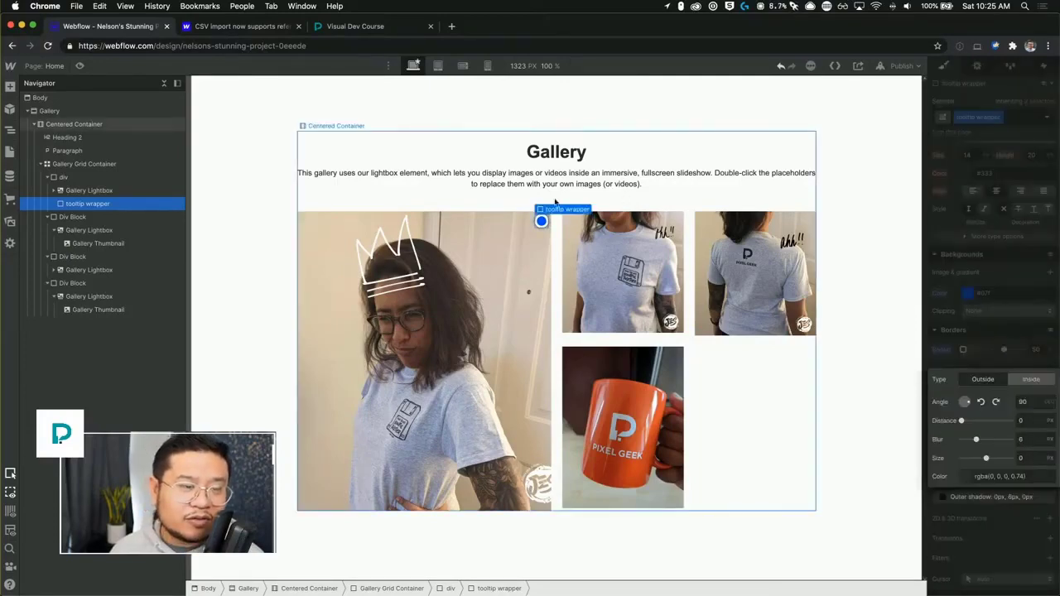
Deselect and reselect the tooltip wrapper to inspect the marker's appearance on the first image.
click(554, 202)
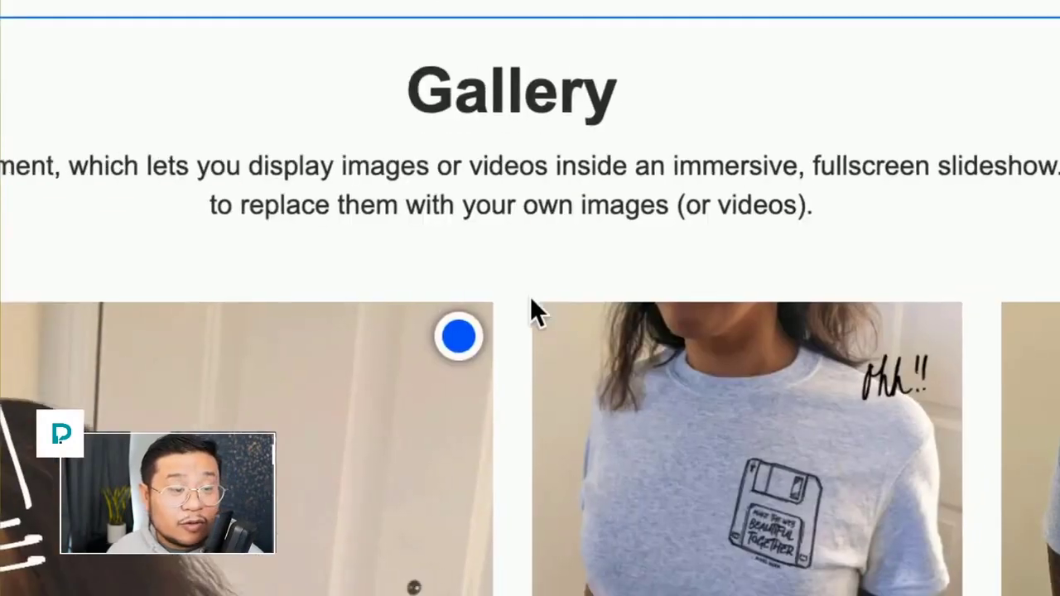
click(464, 338)
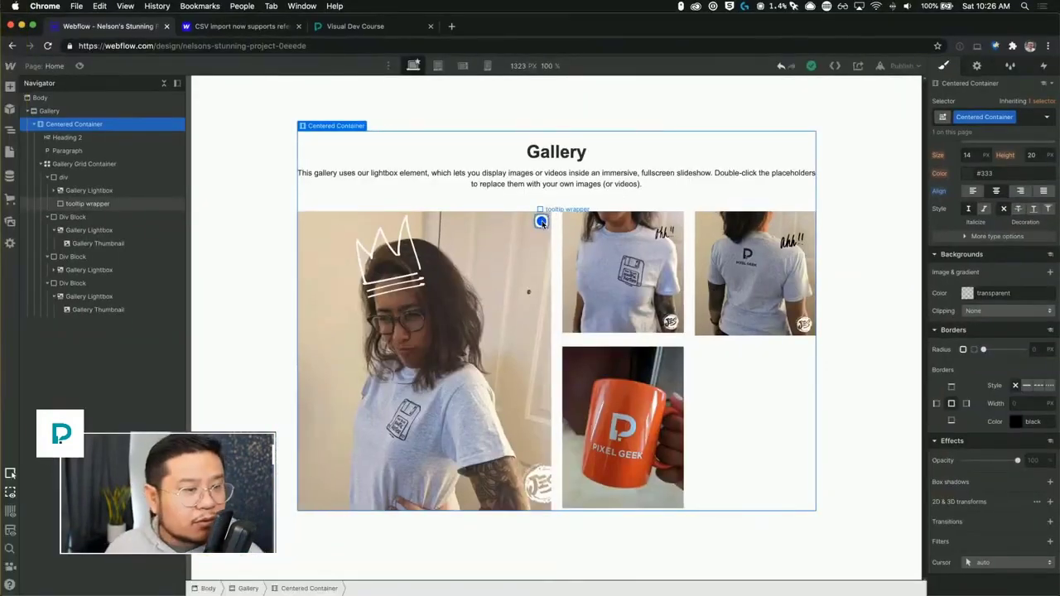
click(542, 221)
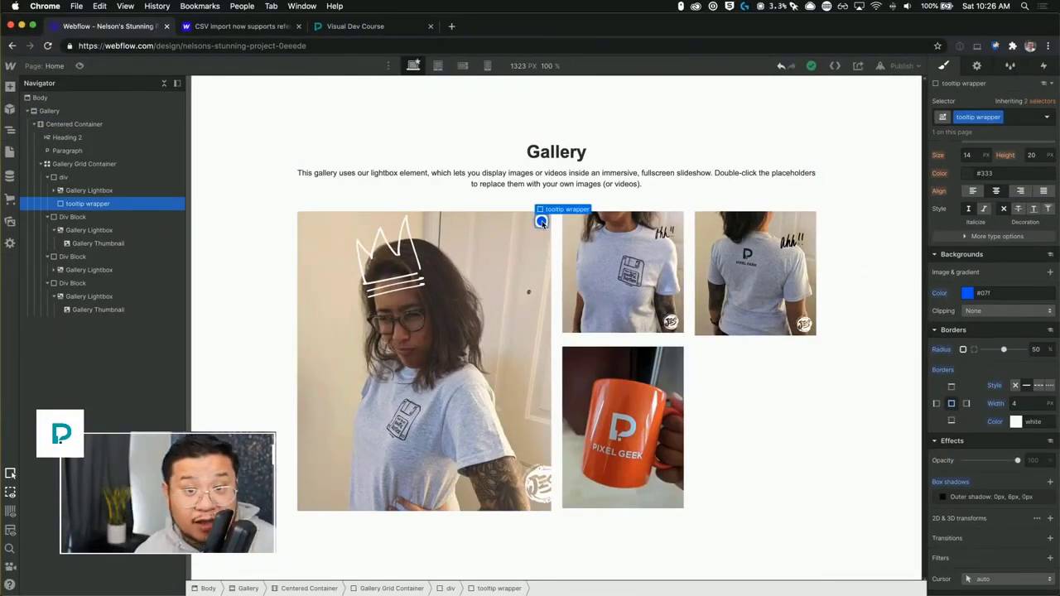
scroll(999, 285, up, 5)
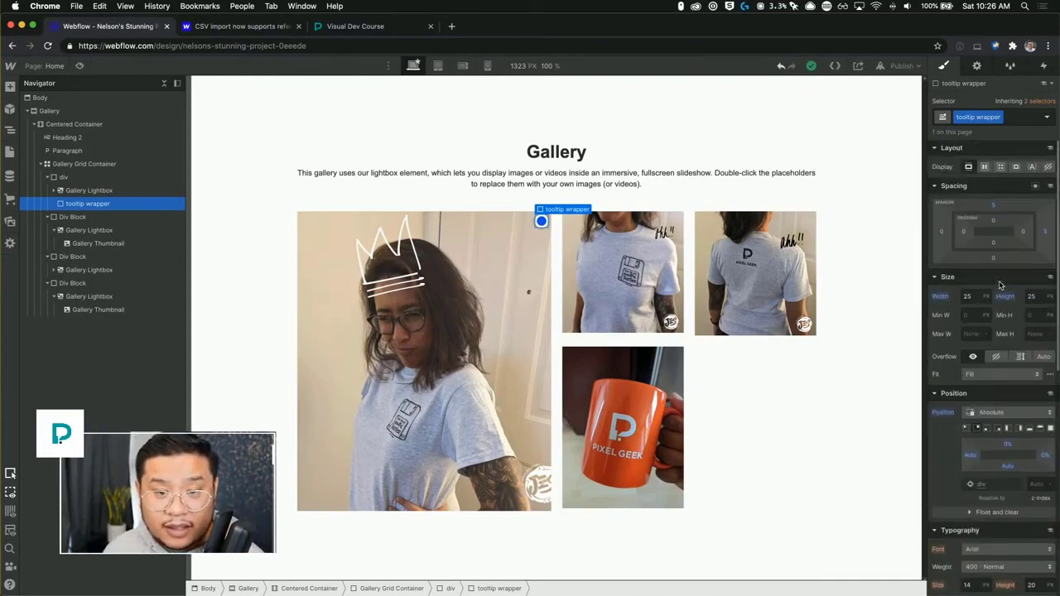
scroll(999, 285, down, 1)
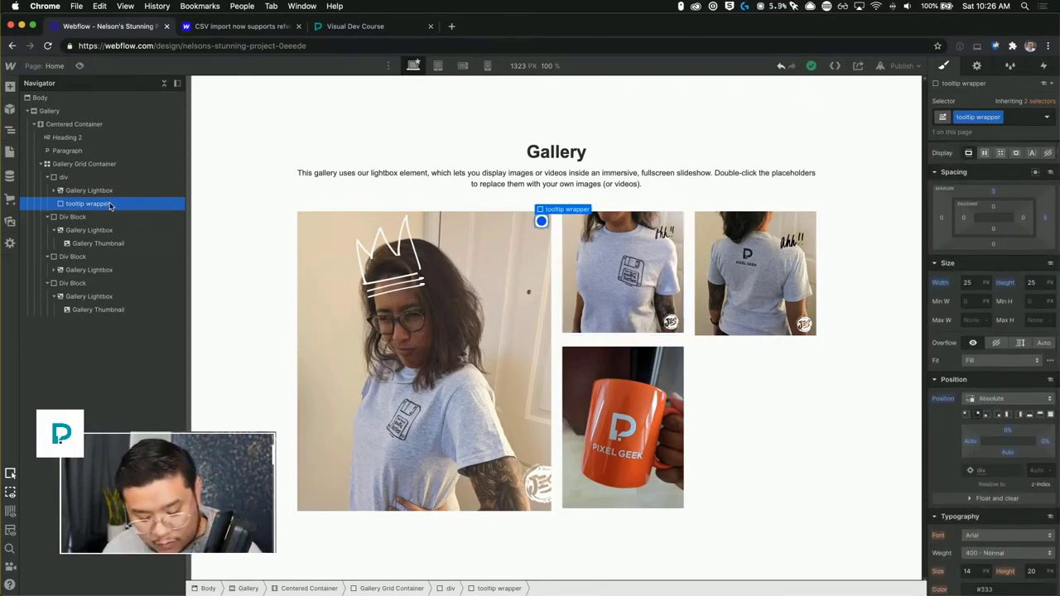
Add a div block nested inside the tooltip wrapper.
key(super+e)
text(div)
key(Return)
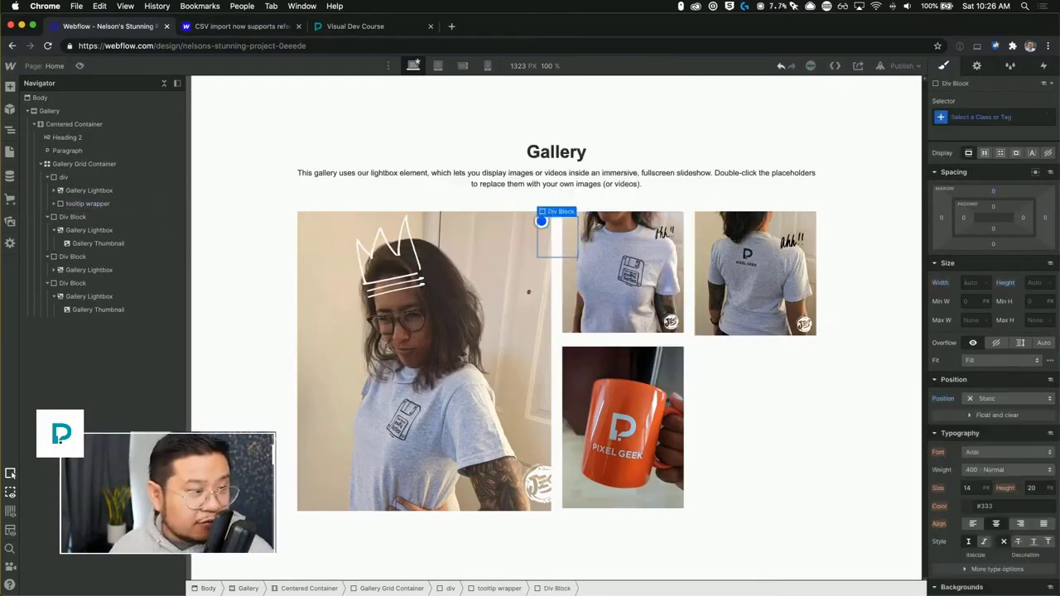
click(53, 203)
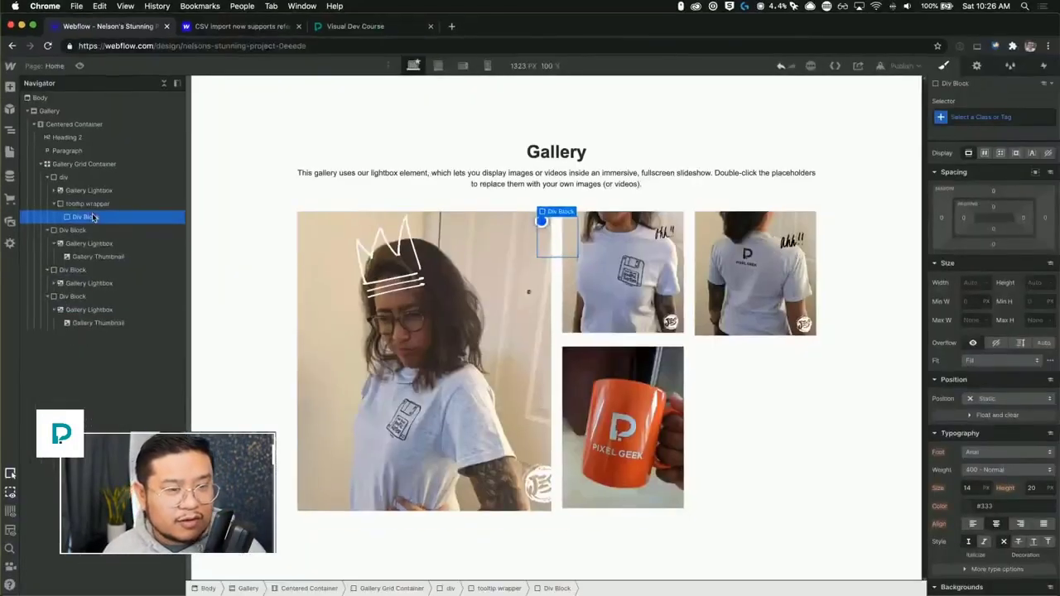
Create and apply the class "tooltip content wrapper" to the new div block.
click(1017, 115)
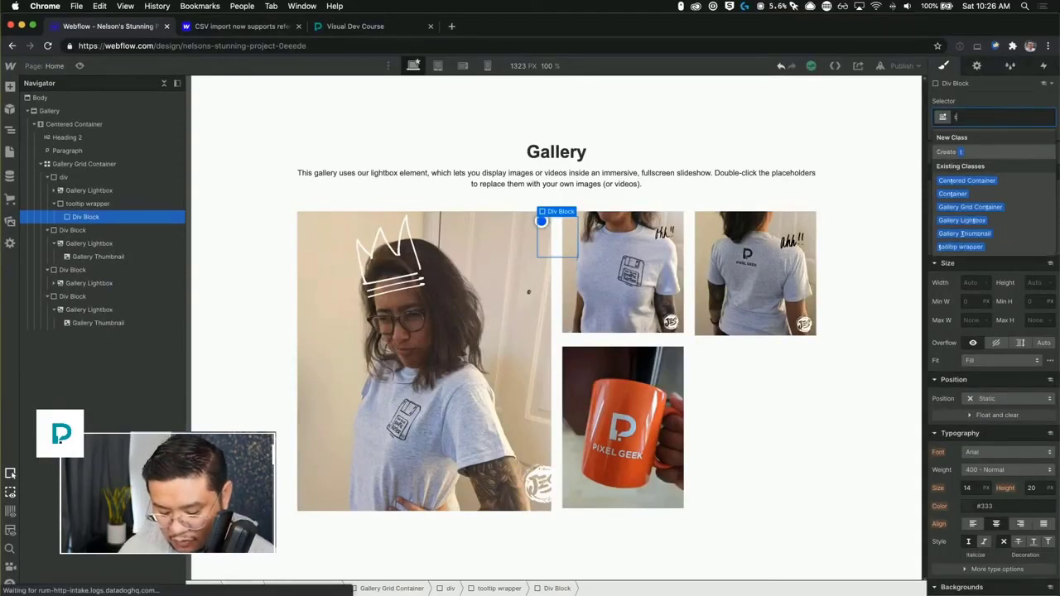
text(tooltip content)
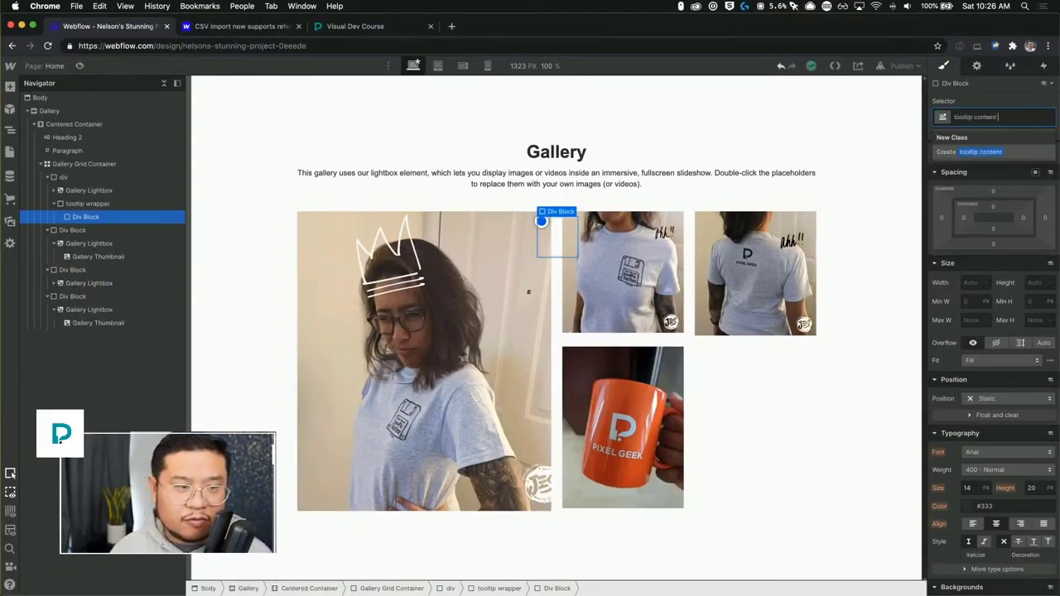
text( wrapper)
key(Return)
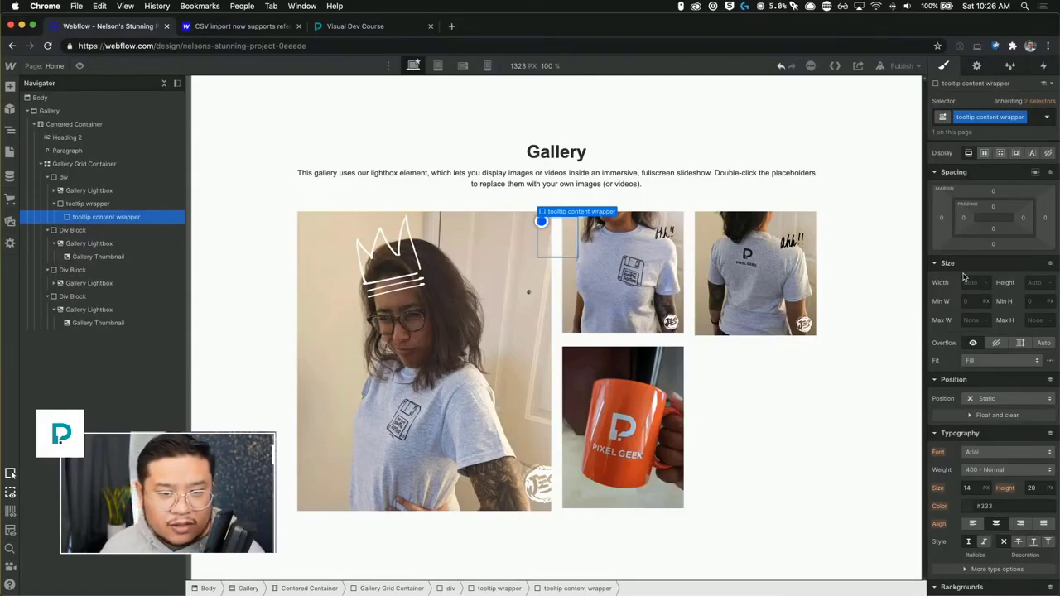
Position the tooltip content wrapper absolutely at the top left with a top offset of 8 px.
click(992, 400)
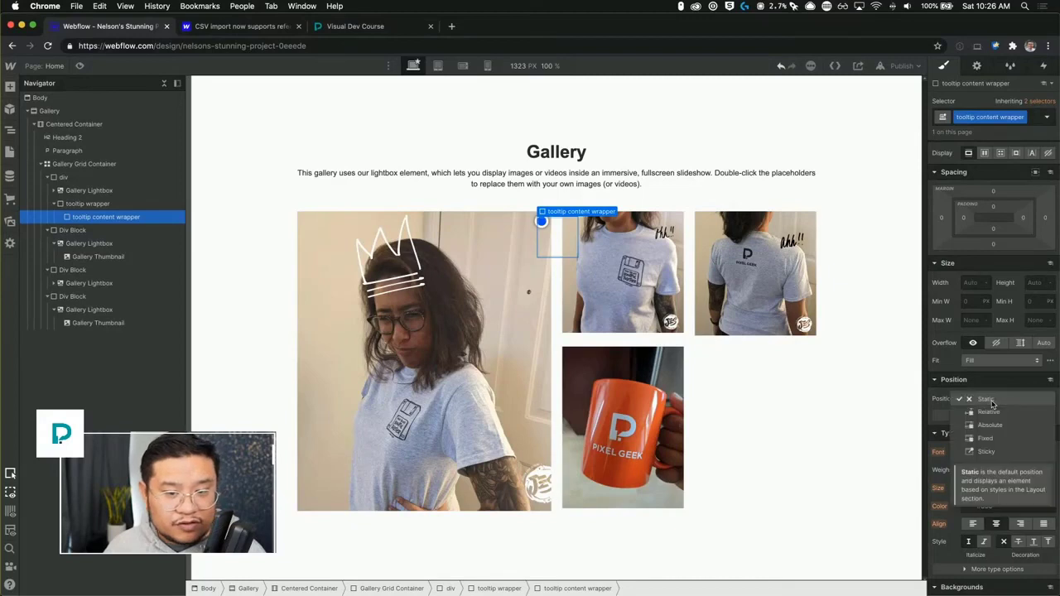
click(998, 426)
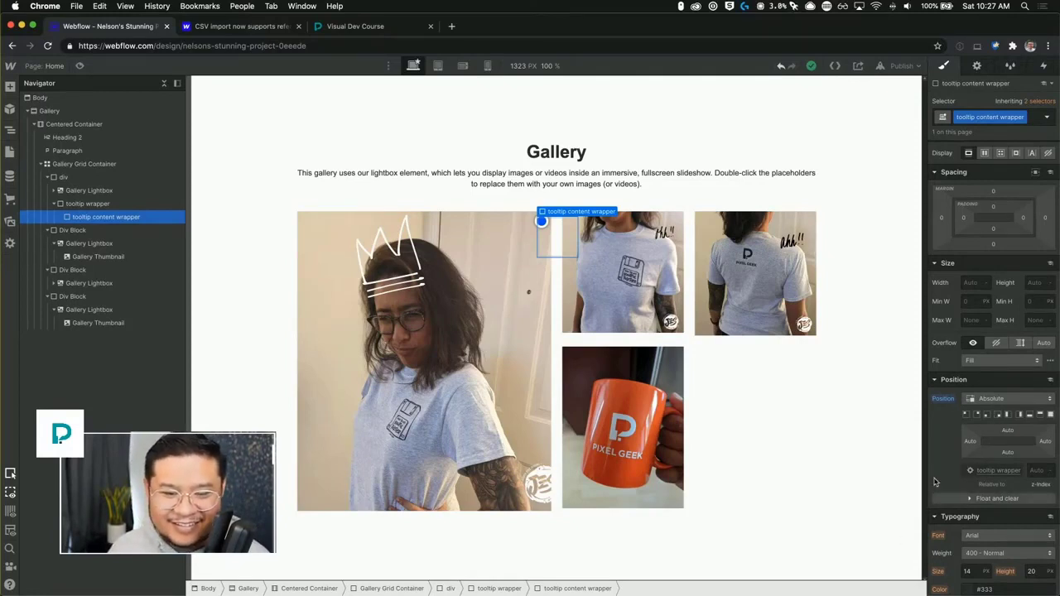
click(965, 414)
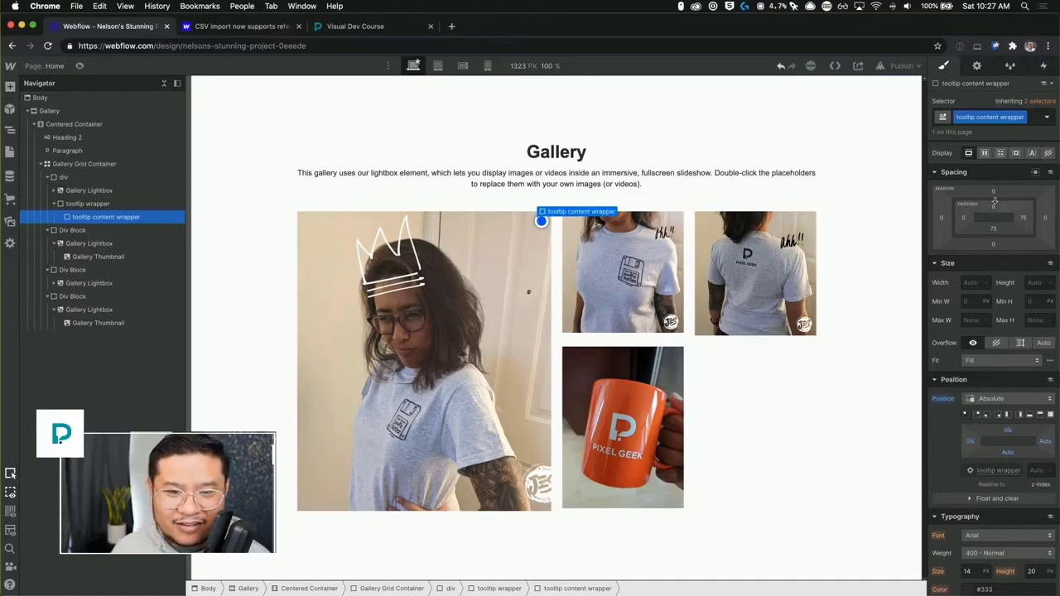
click(1009, 431)
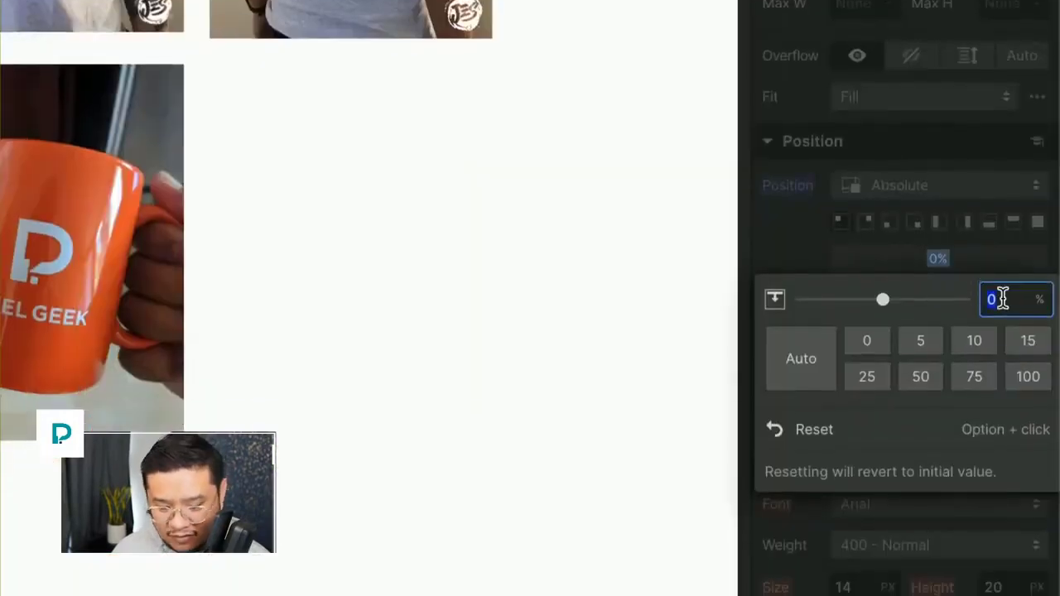
text(10px)
key(Return)
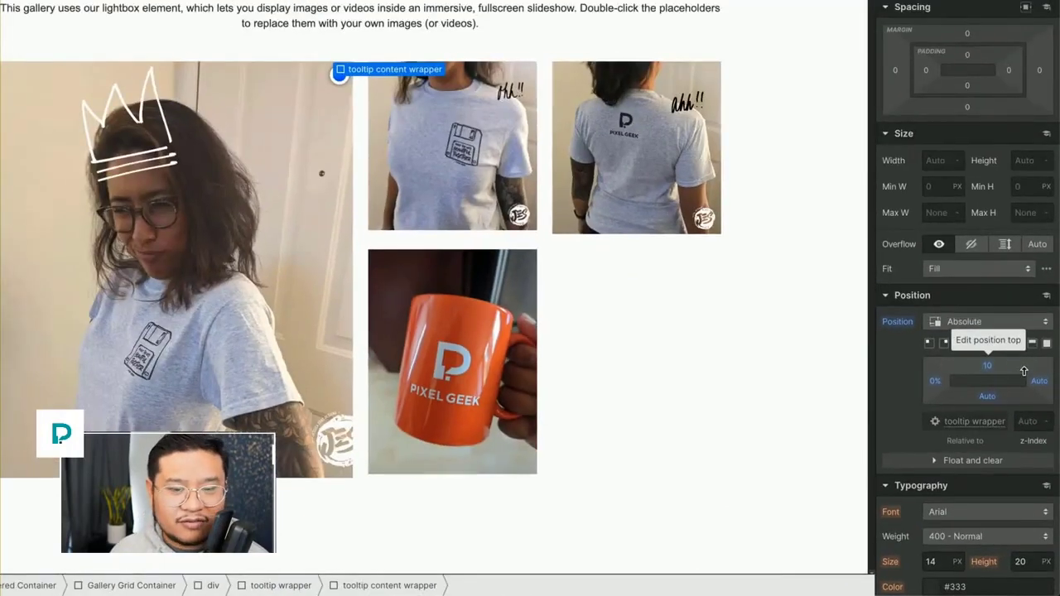
drag(1004, 365, 1007, 361)
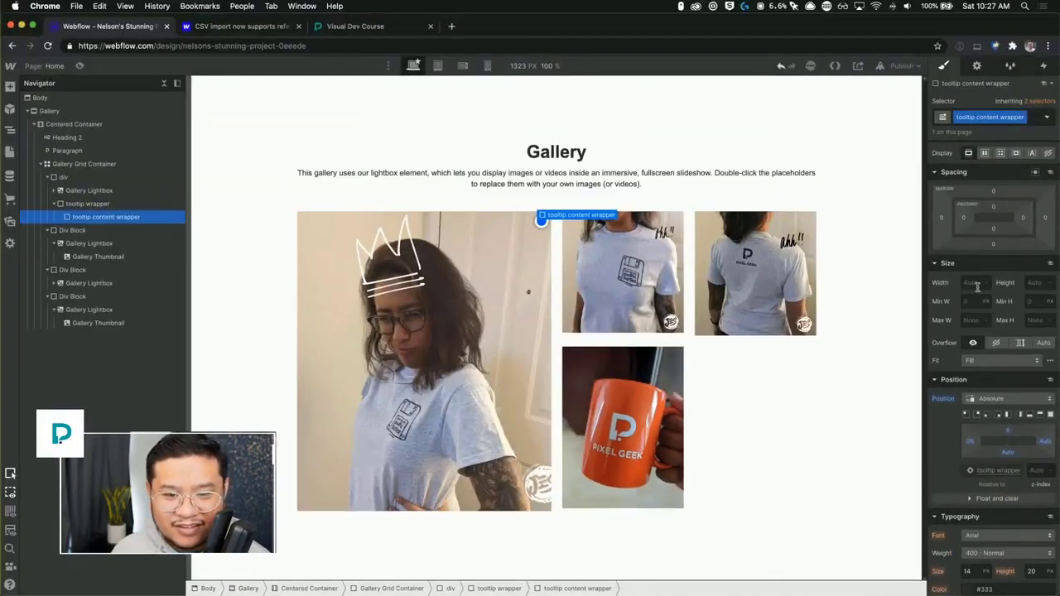
Set the tooltip content wrapper's width to 230 px and its padding to 16 px on all sides.
click(973, 283)
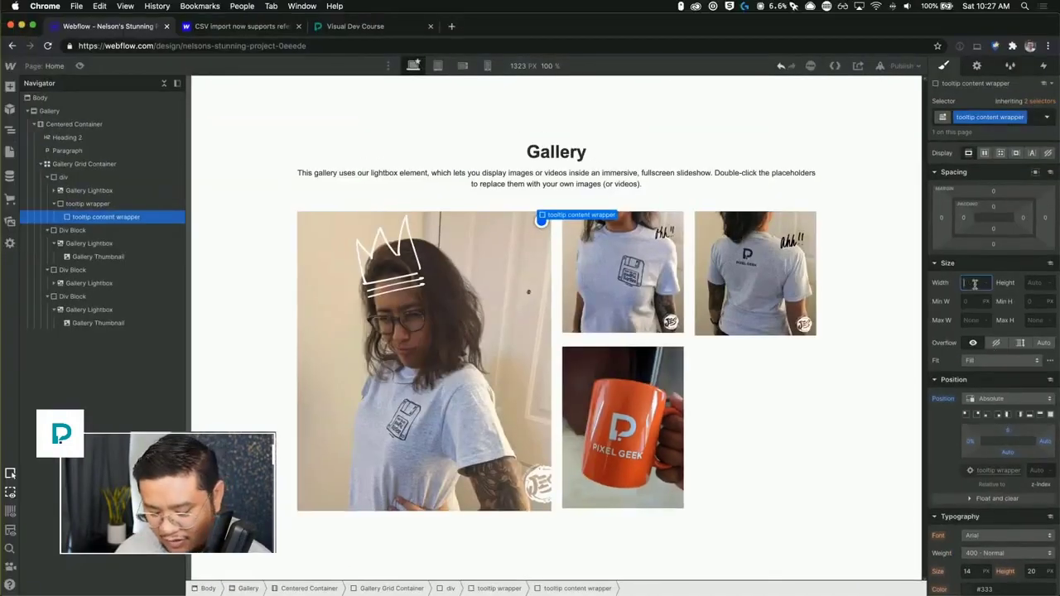
text(300)
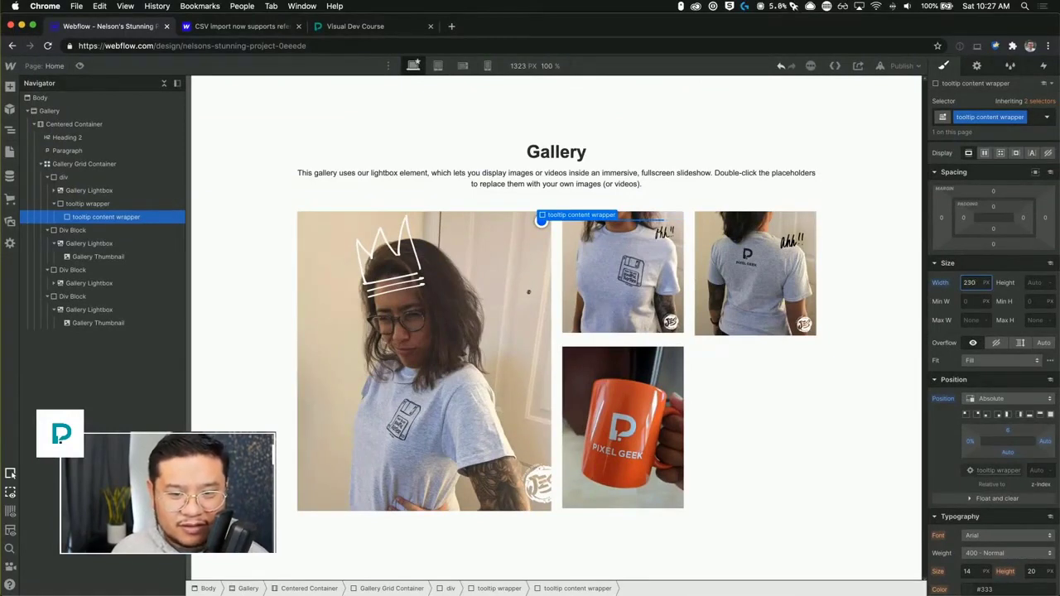
key(Tab)
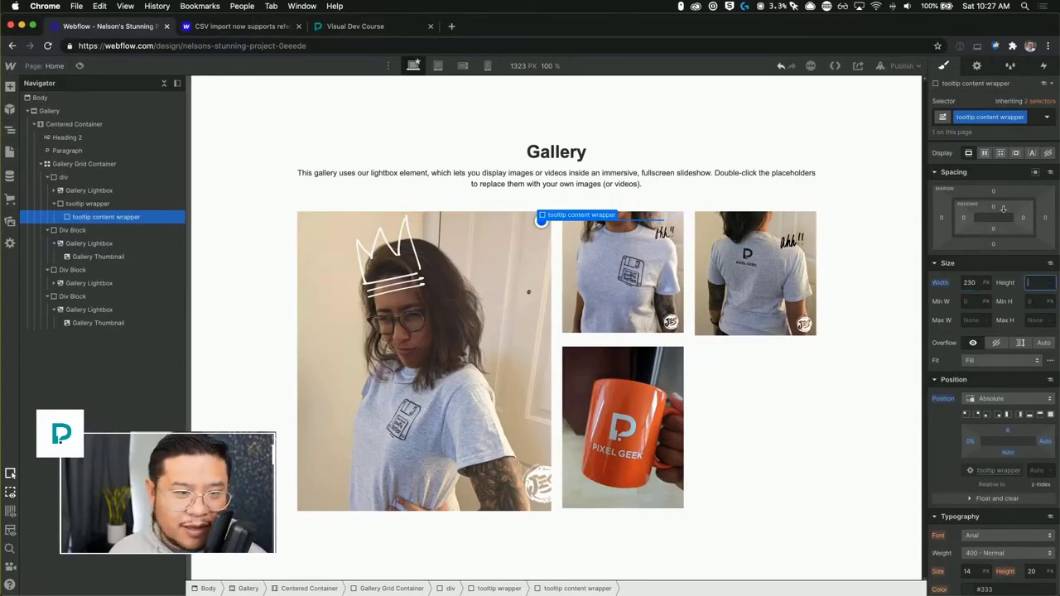
drag(1004, 206, 1003, 217)
Set the tooltip content wrapper's background color to white and its corner radius to about 7 px.
scroll(1005, 513, down, 3)
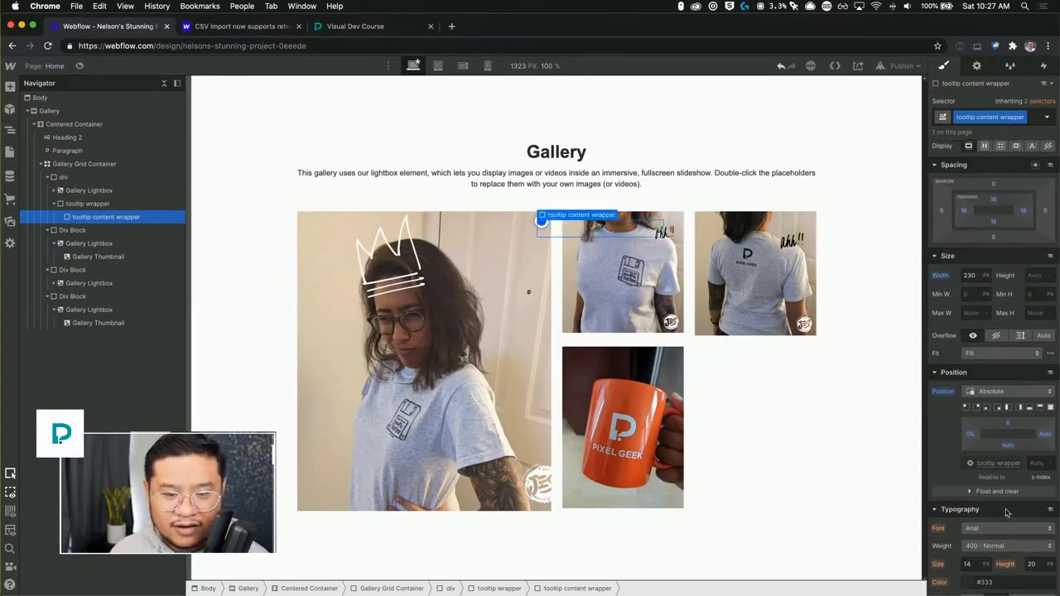
scroll(1005, 512, down, 3)
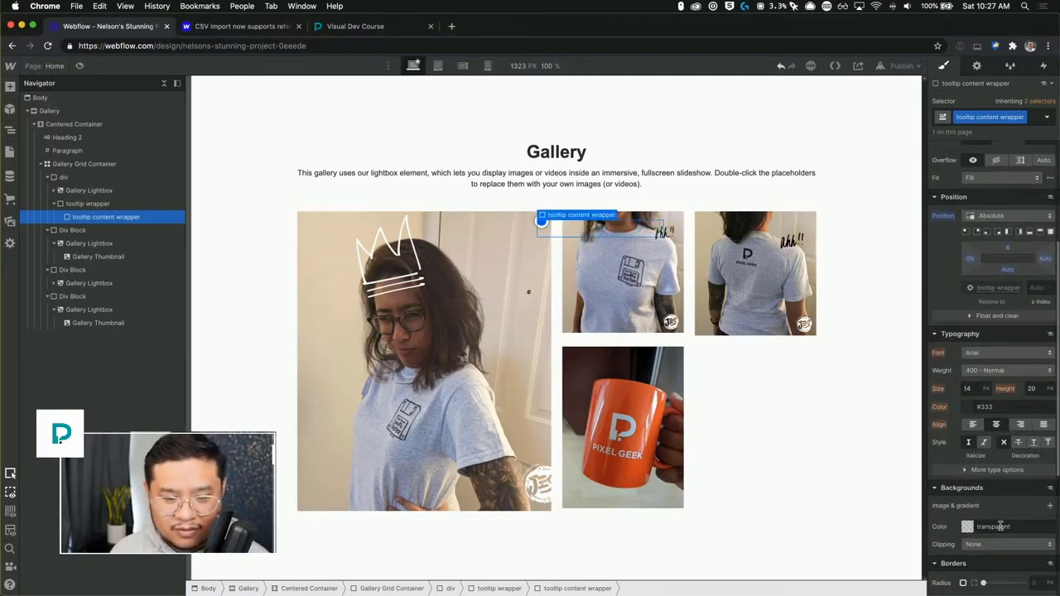
click(1002, 526)
text(white)
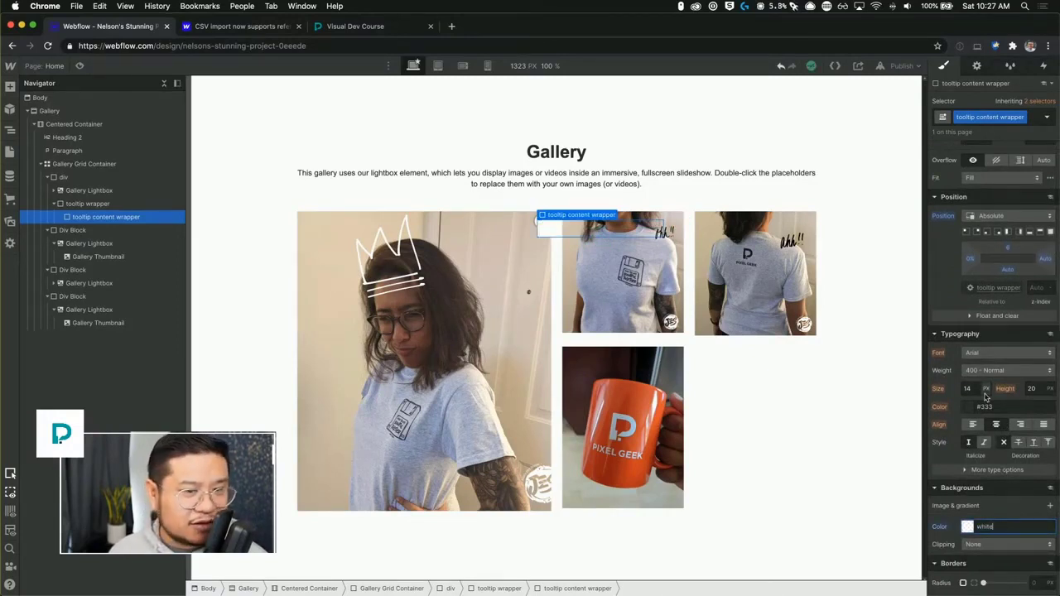
scroll(984, 397, down, 6)
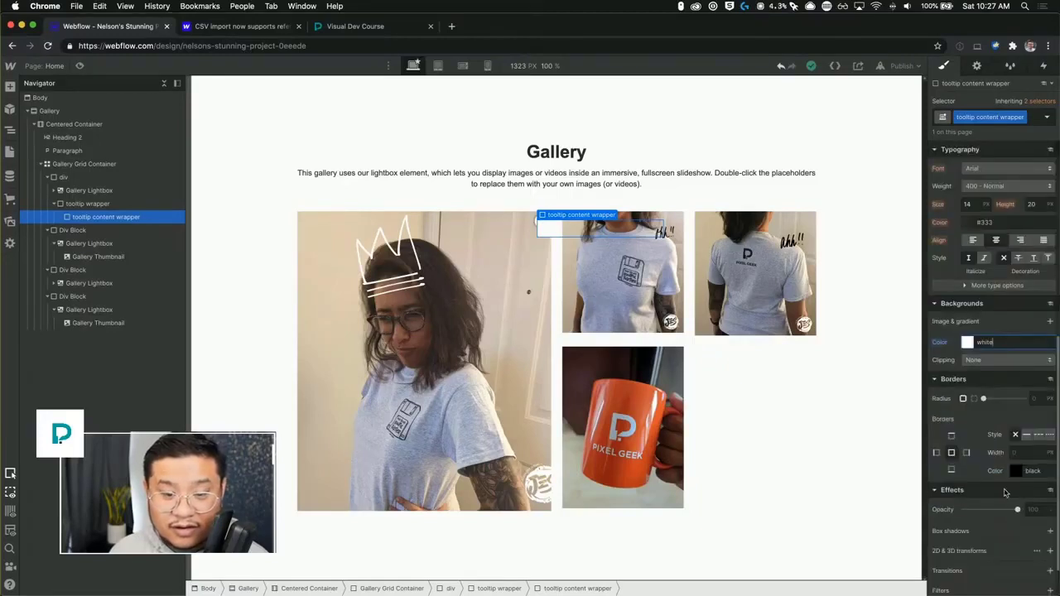
drag(984, 399, 998, 398)
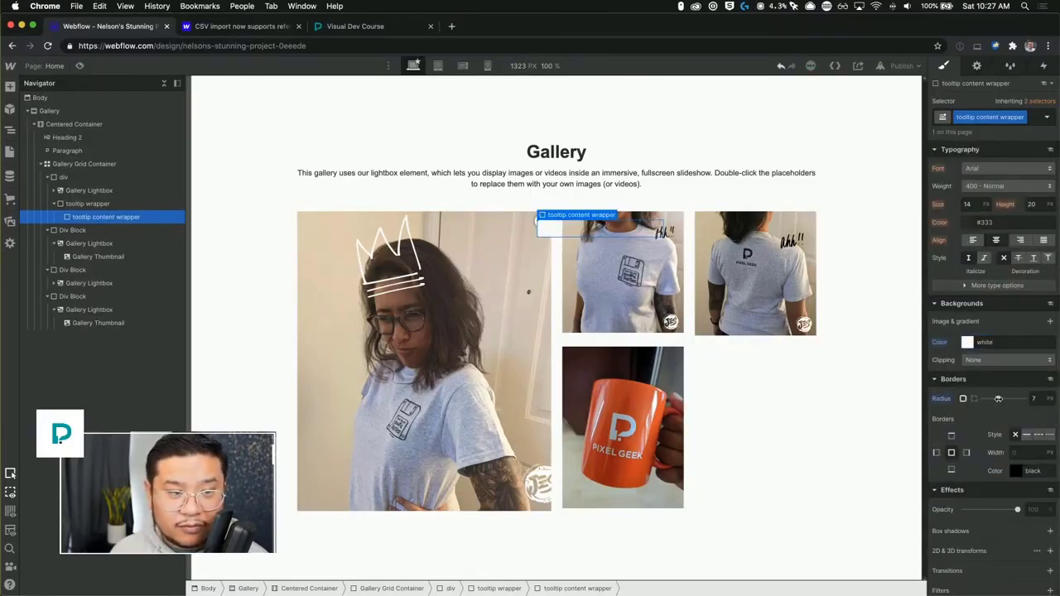
Add a Text Block inside the tooltip content wrapper.
scroll(998, 398, up, 10)
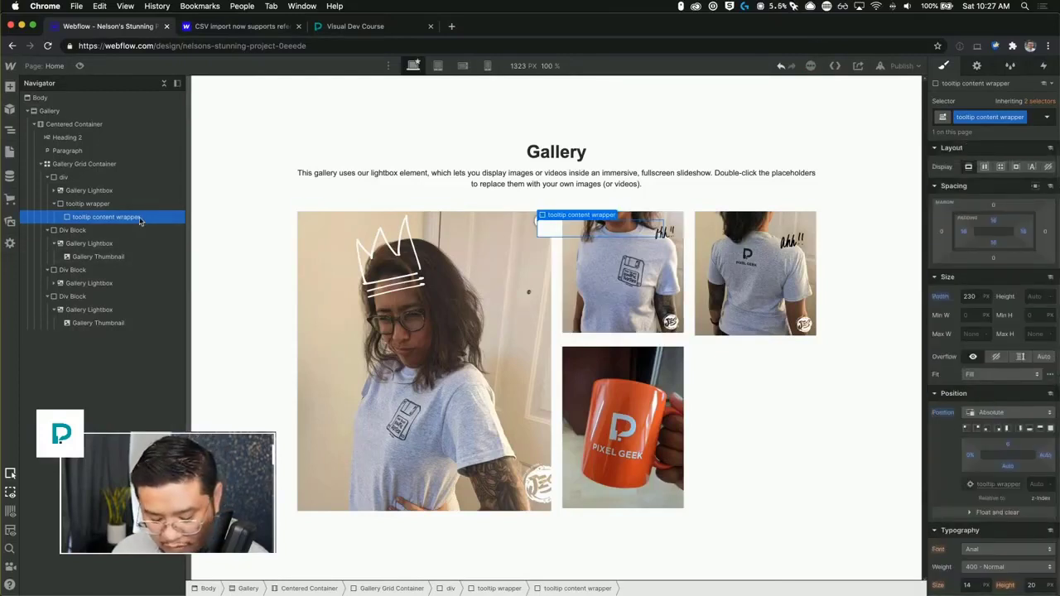
key(super+e)
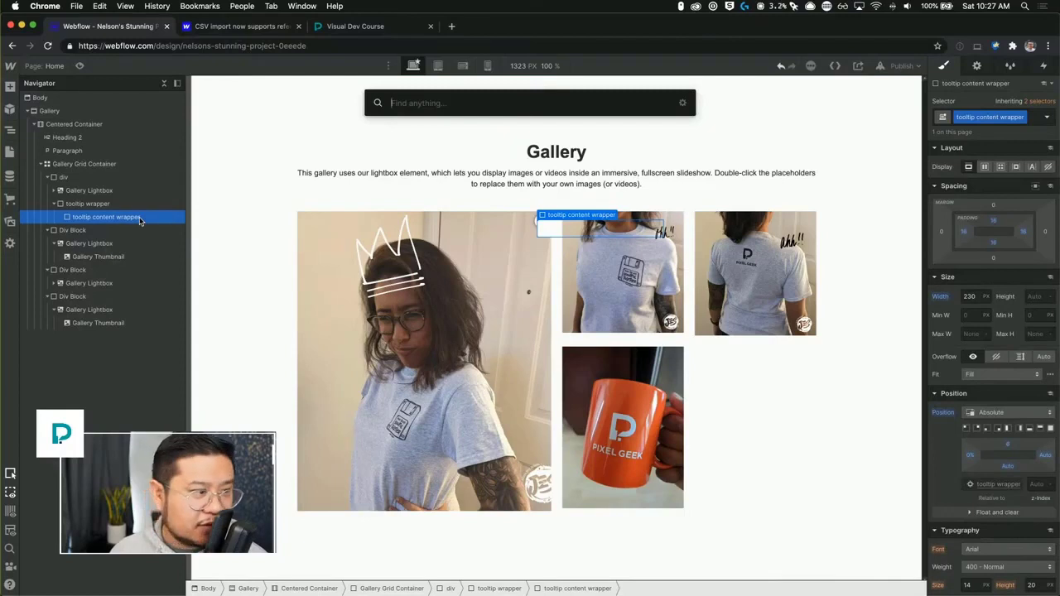
text(text)
key(Down)
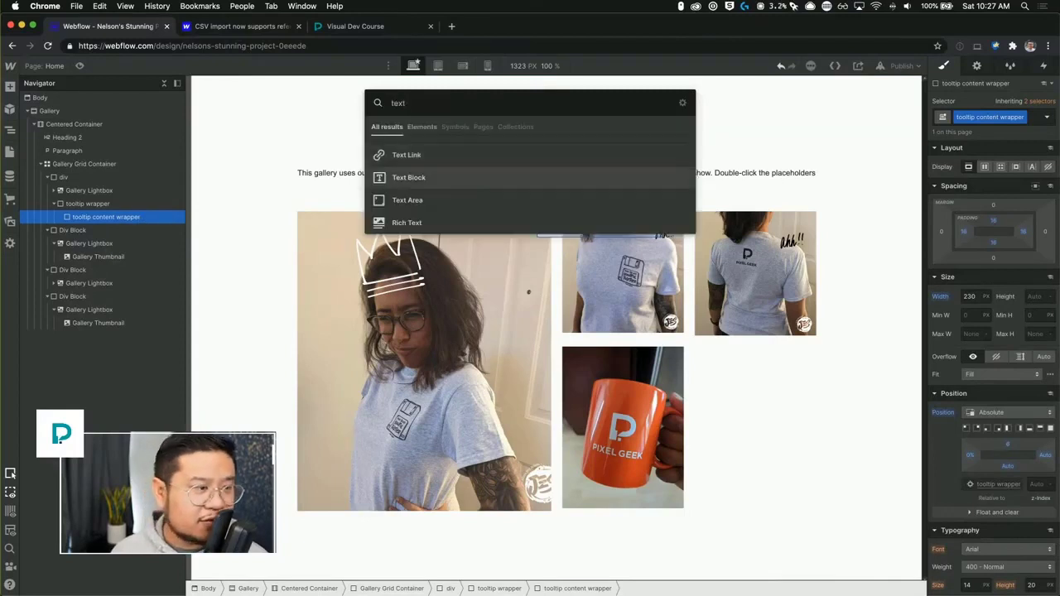
key(Return)
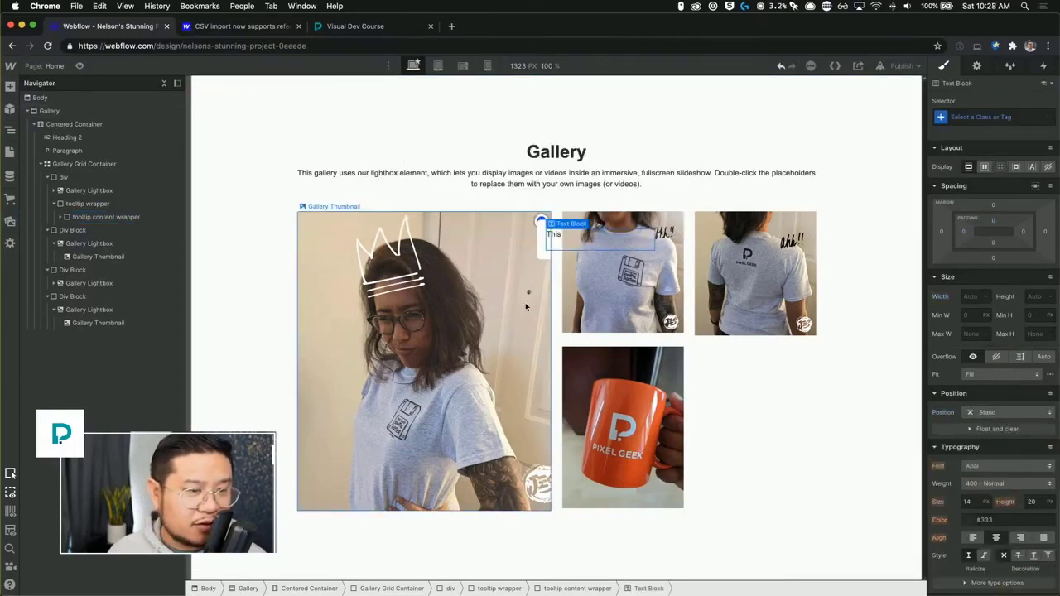
Set the tooltip wrapper's z-index to 10.
click(88, 204)
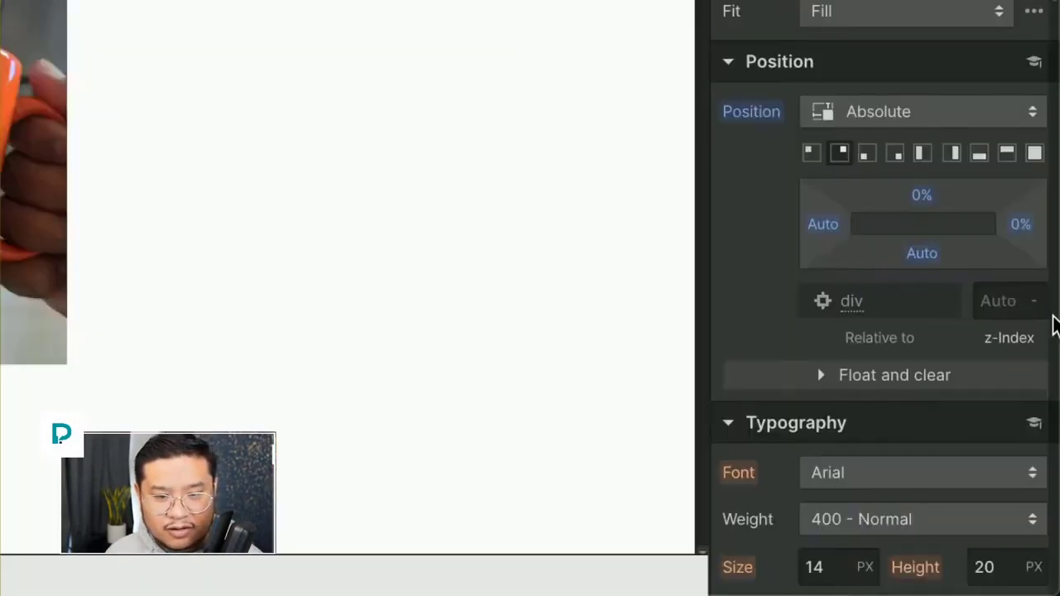
click(1003, 301)
text(10)
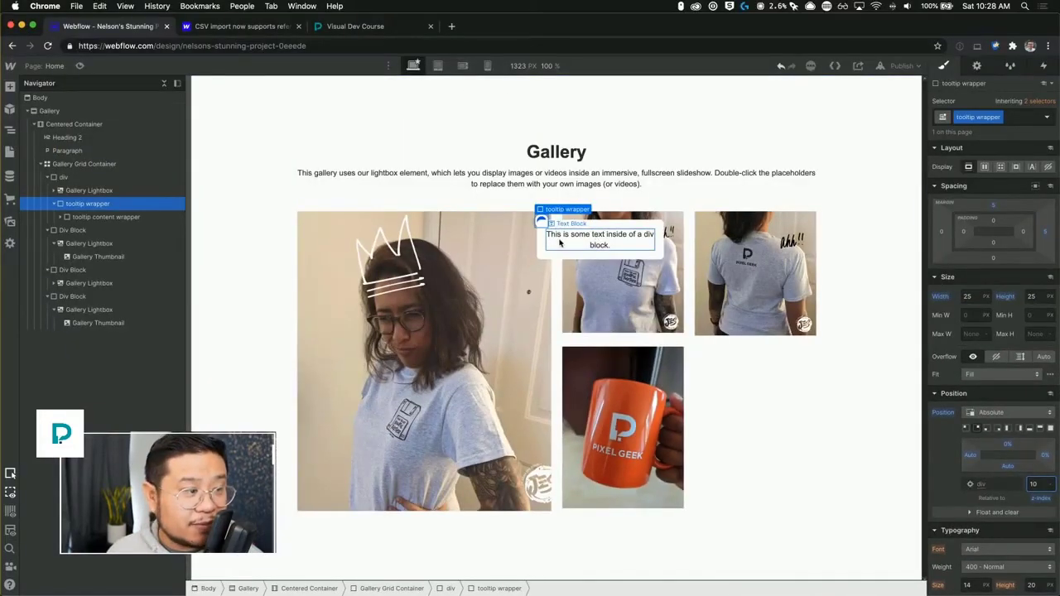
Adjust the tooltip content wrapper's left and top offsets so the box sits just beside the blue marker.
click(113, 217)
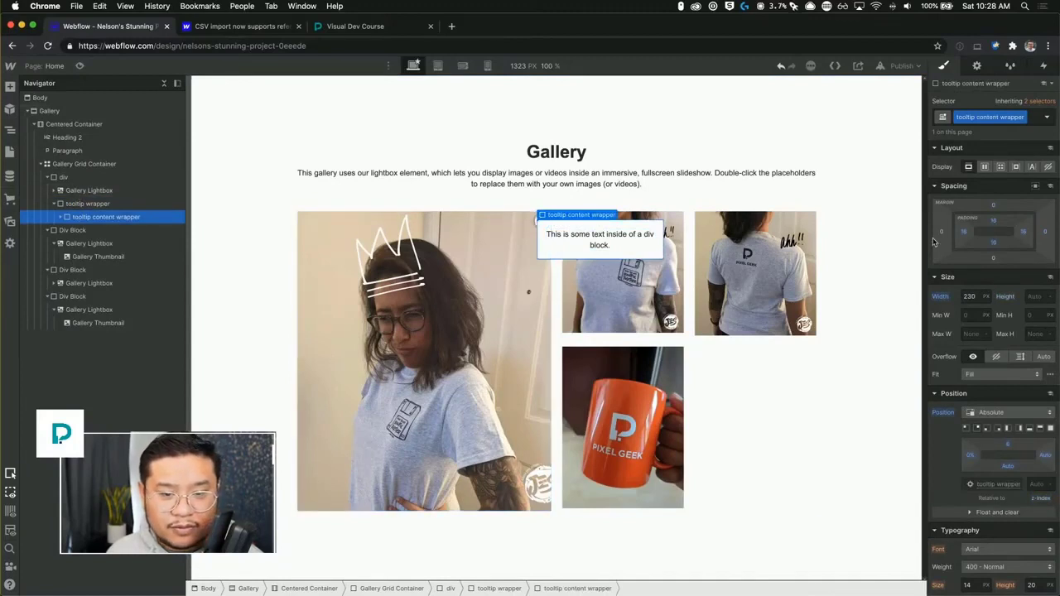
click(970, 456)
text(20)
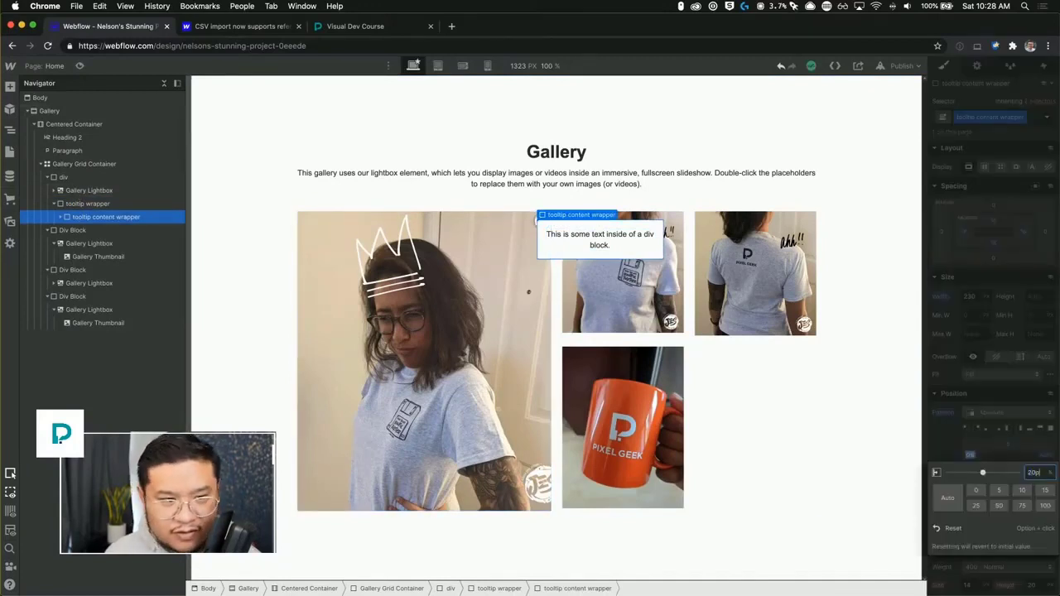
key(Return)
drag(973, 455, 1011, 445)
Add an outer box shadow with 5 px blur in black at 17% opacity to the tooltip content wrapper and left-align its text.
scroll(1006, 516, down, 1)
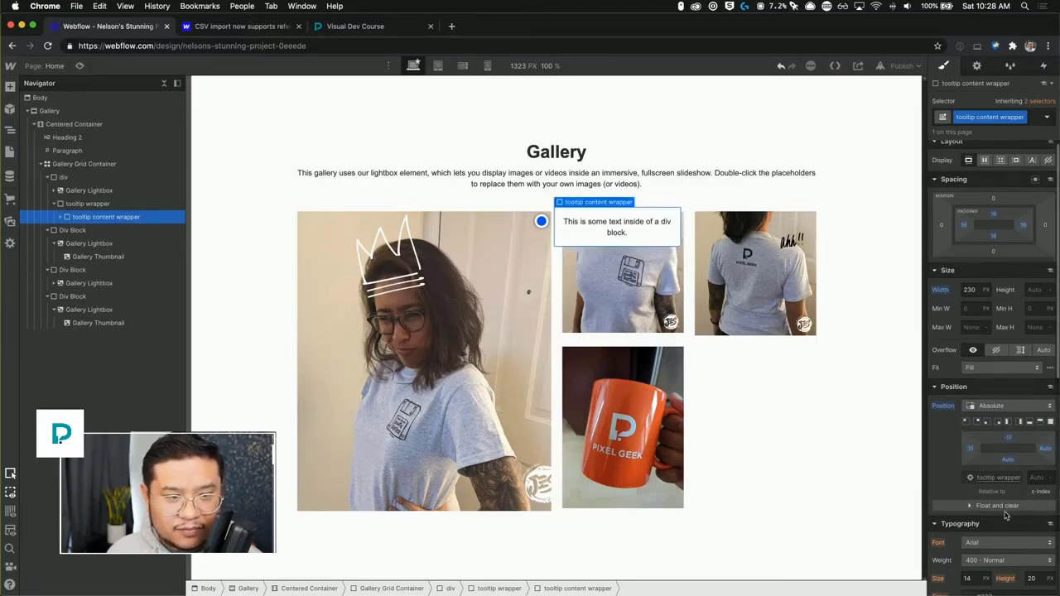
scroll(1006, 516, down, 8)
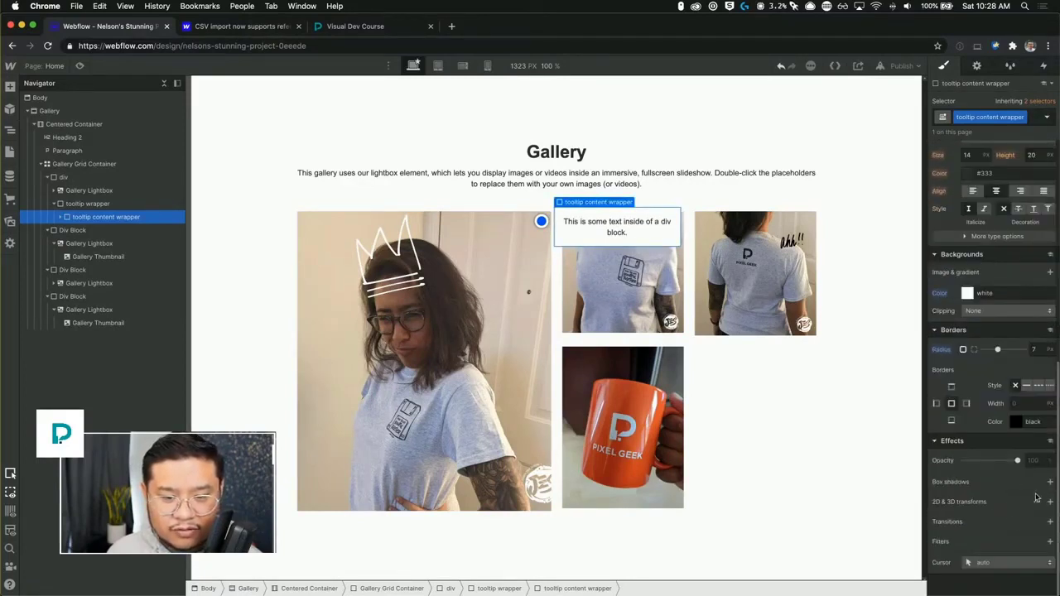
click(1050, 482)
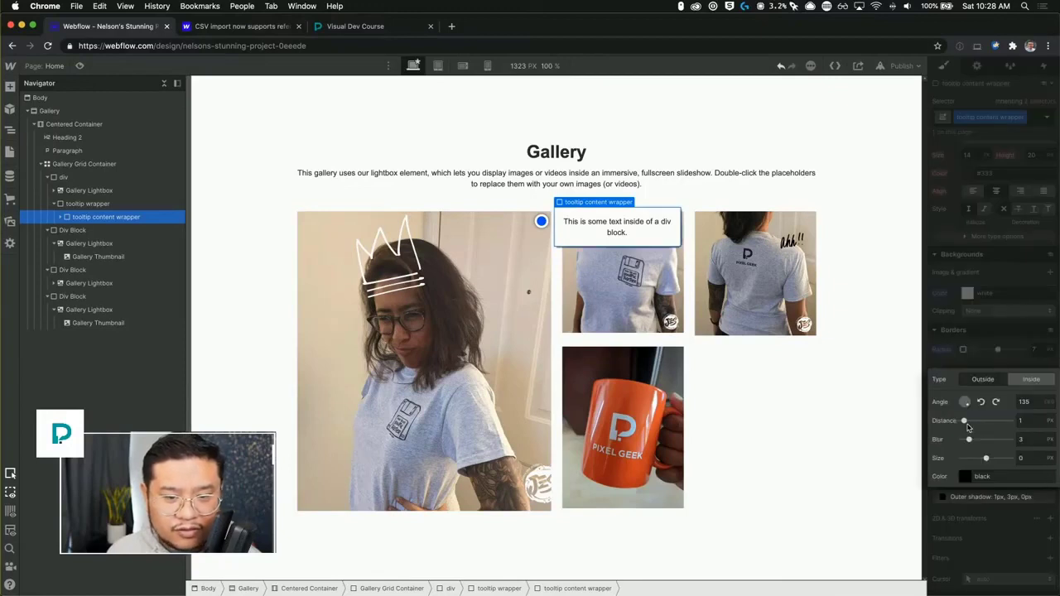
drag(963, 421, 973, 439)
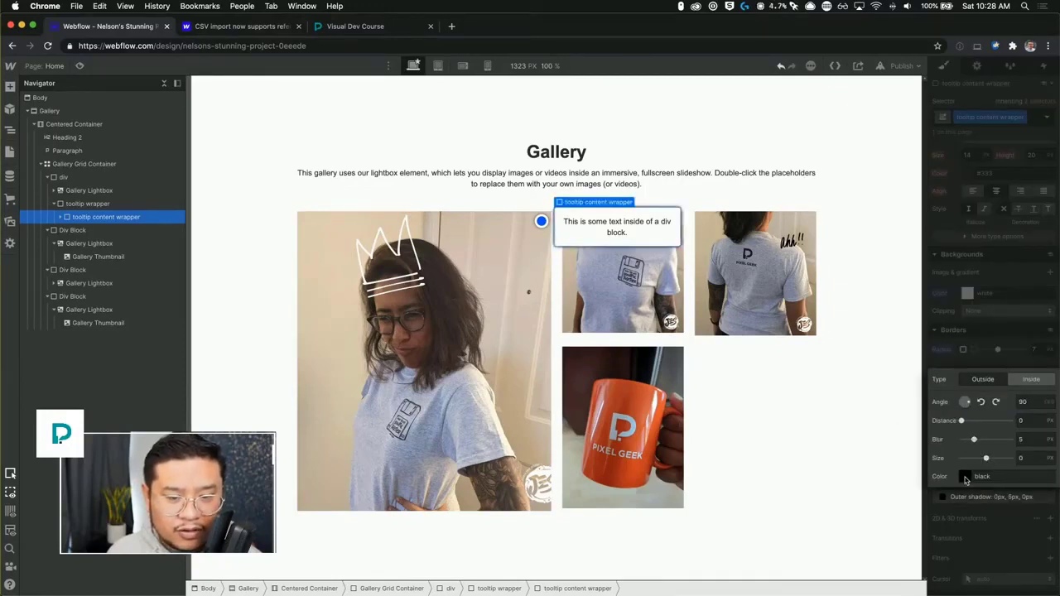
click(965, 476)
drag(1021, 400, 972, 400)
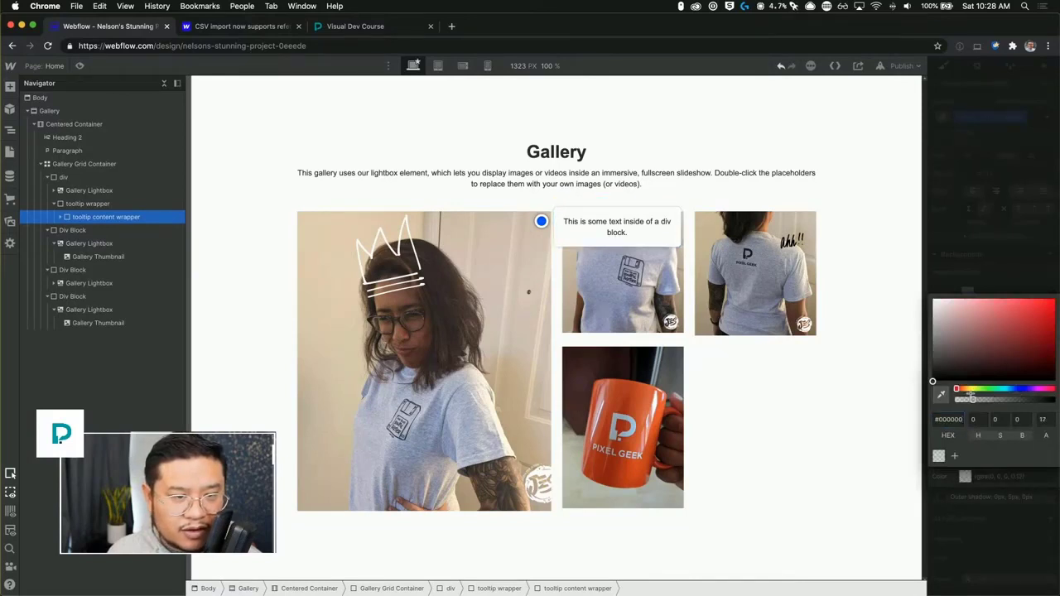
click(973, 237)
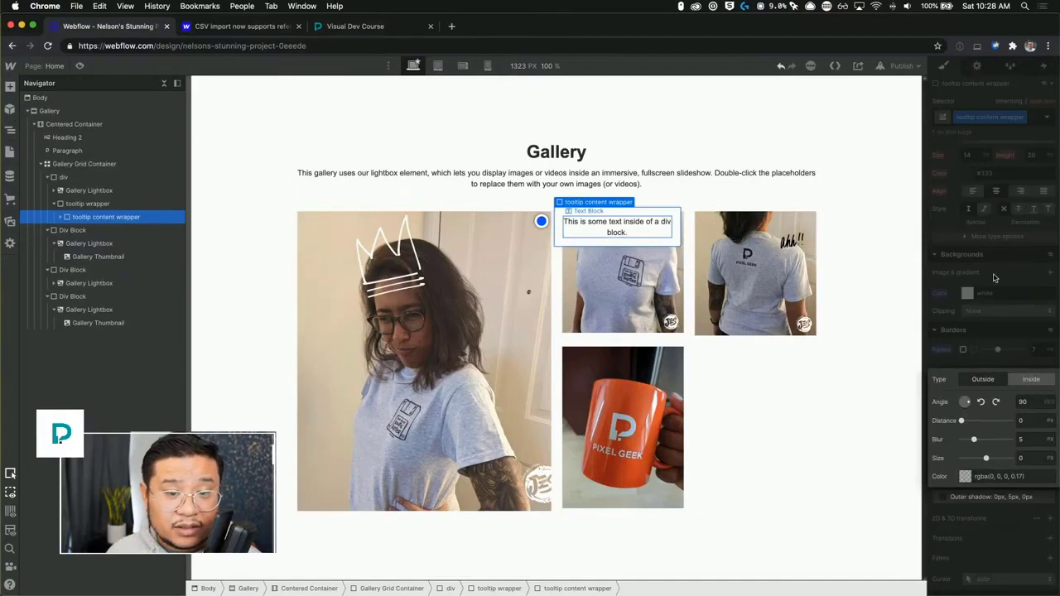
click(997, 333)
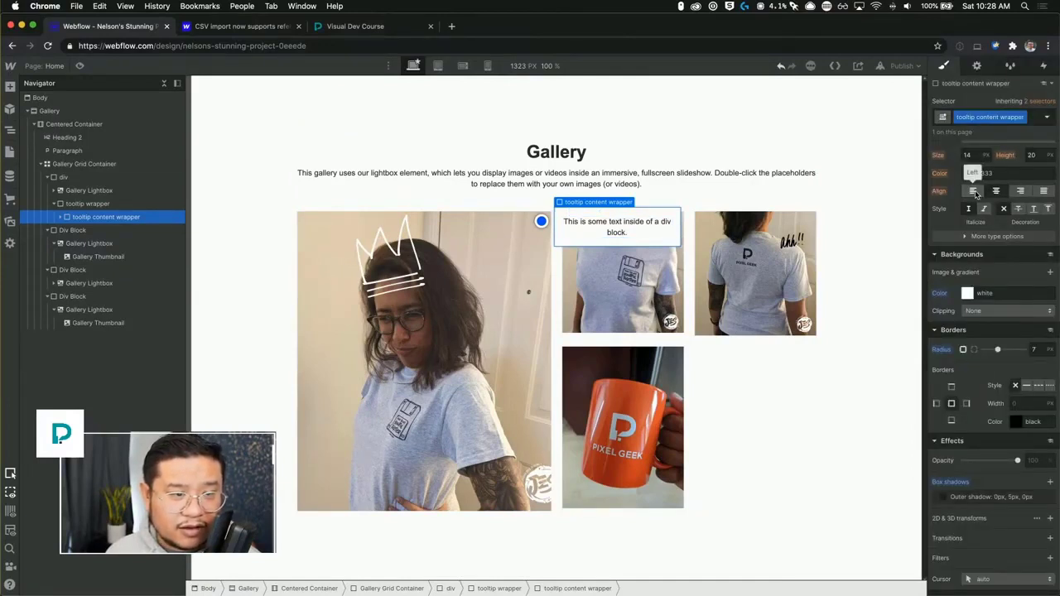
click(974, 192)
Replace the tooltip text with "Hey this is a cool shirt made by an equally cool lady ;)".
double_click(611, 235)
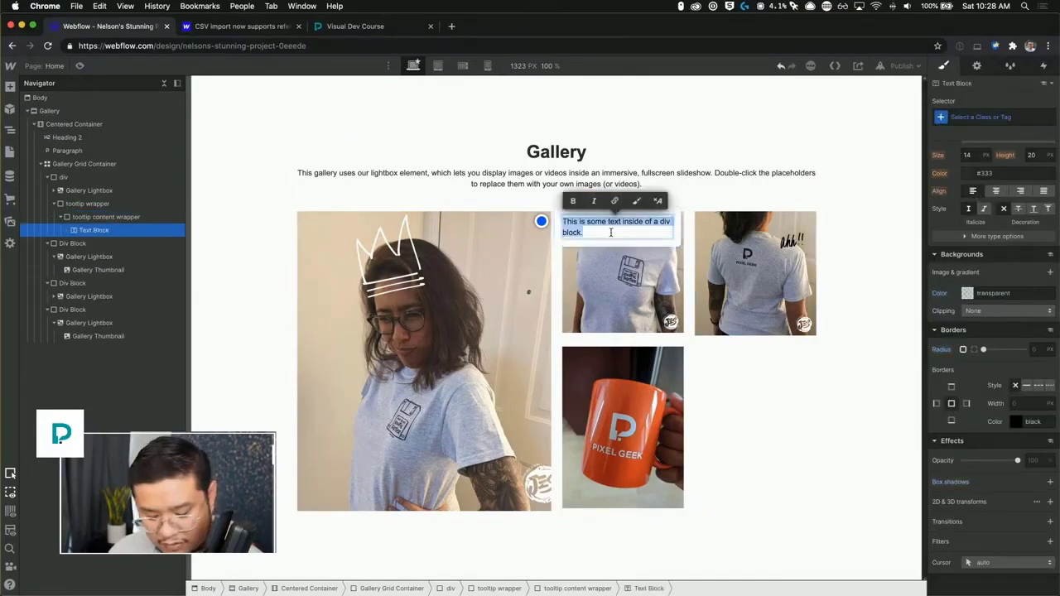
text(Hey this is a )
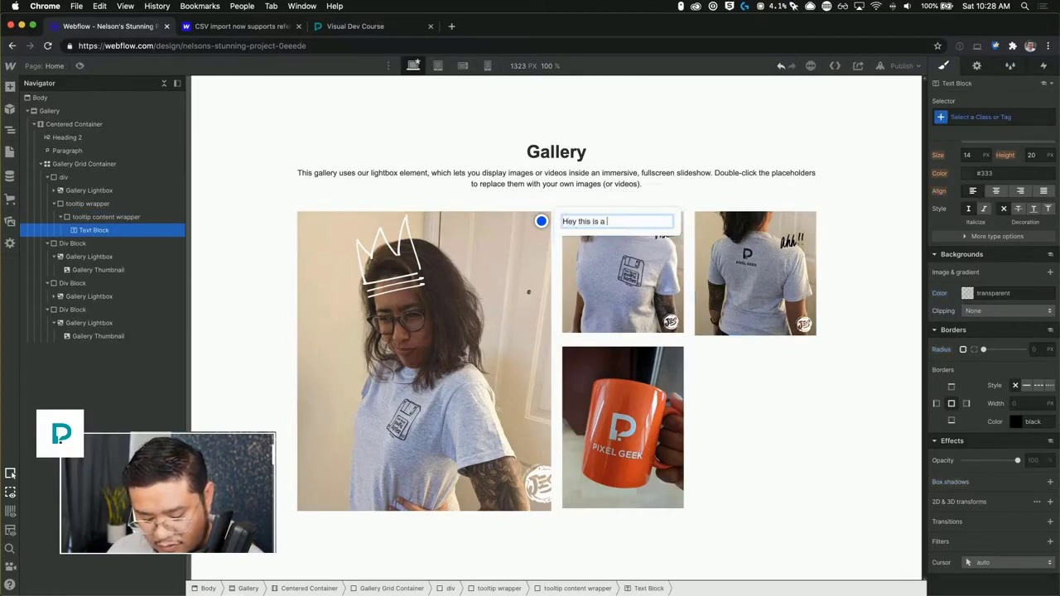
text(cool shirt)
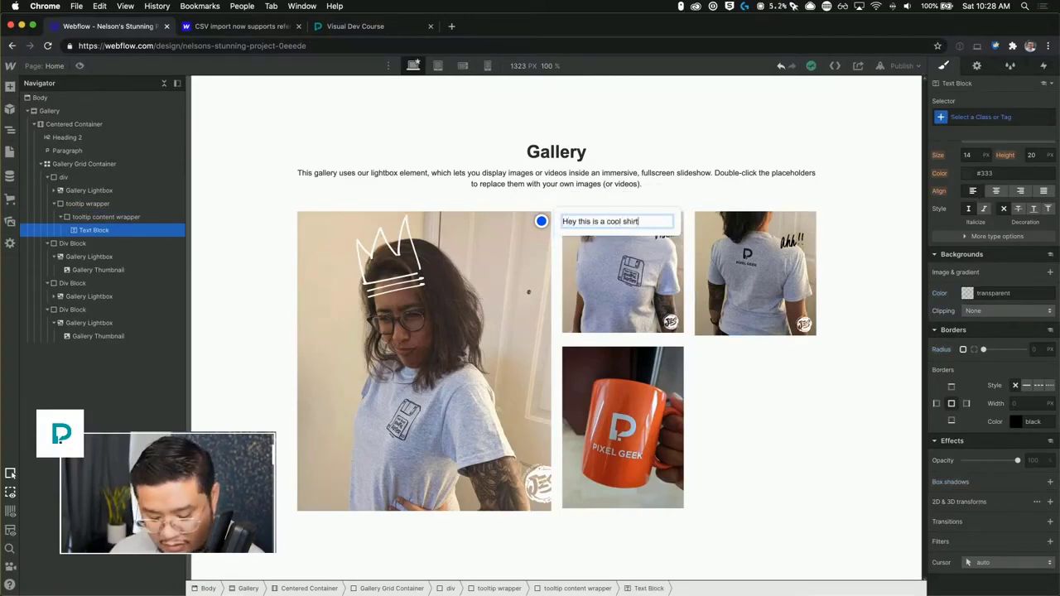
text( made by an)
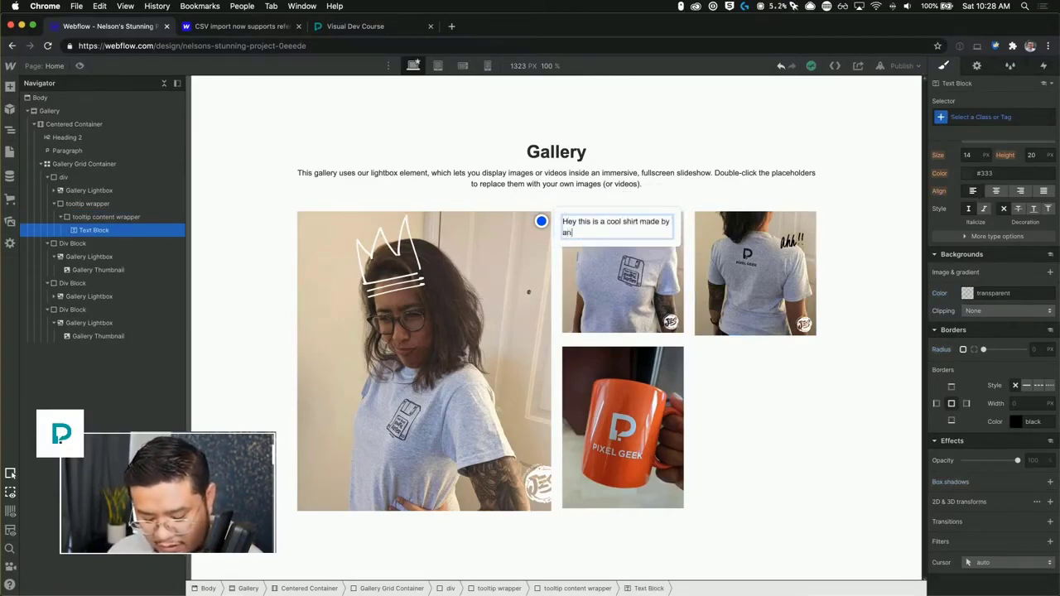
text( equally cool lady ;))
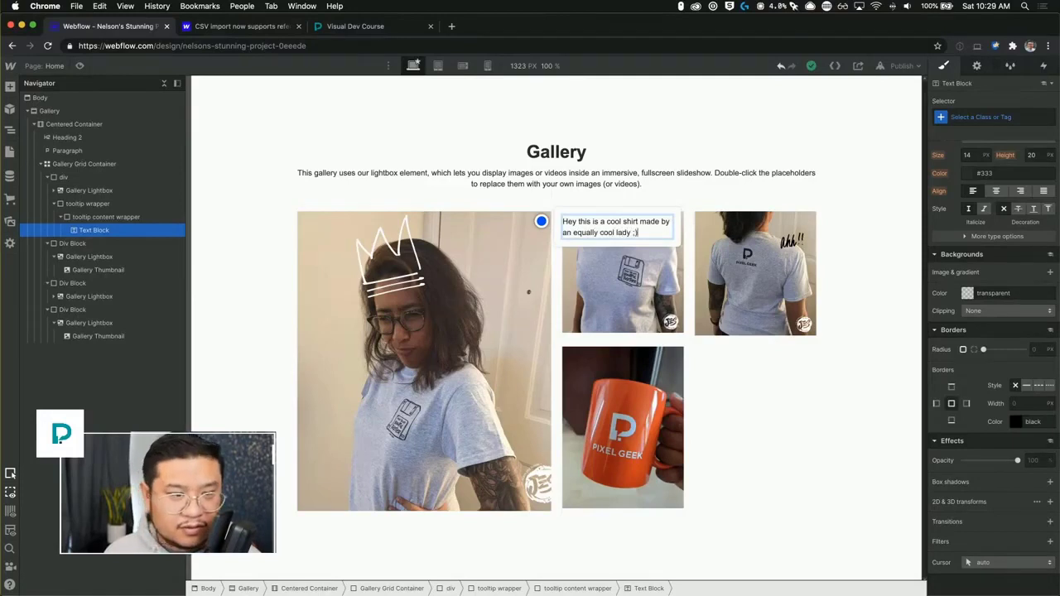
key(Escape)
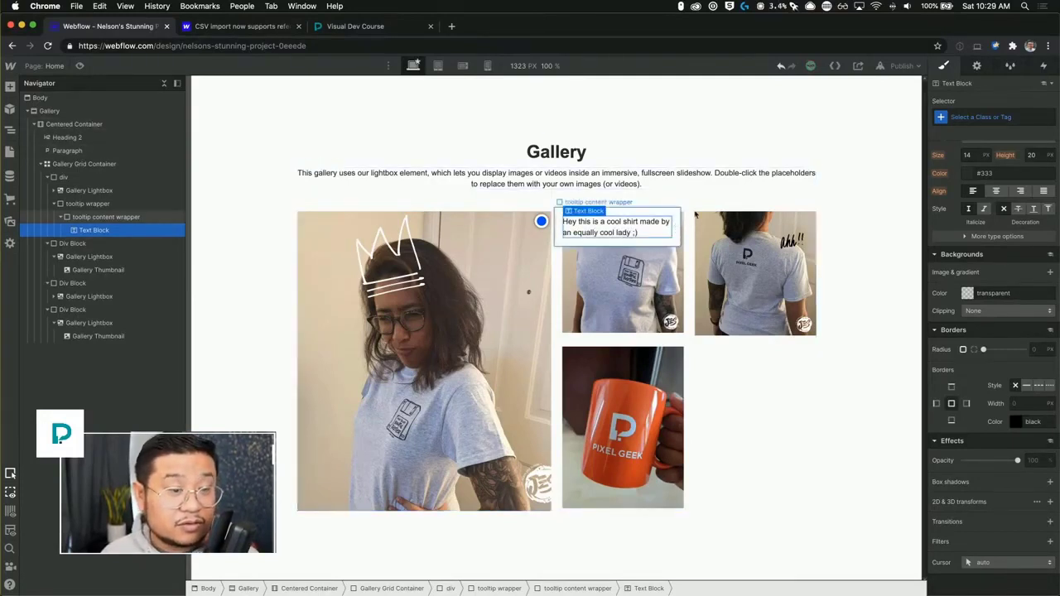
Add a Div Block inside the tooltip content wrapper and give it the new class "tooltip triangle".
click(832, 162)
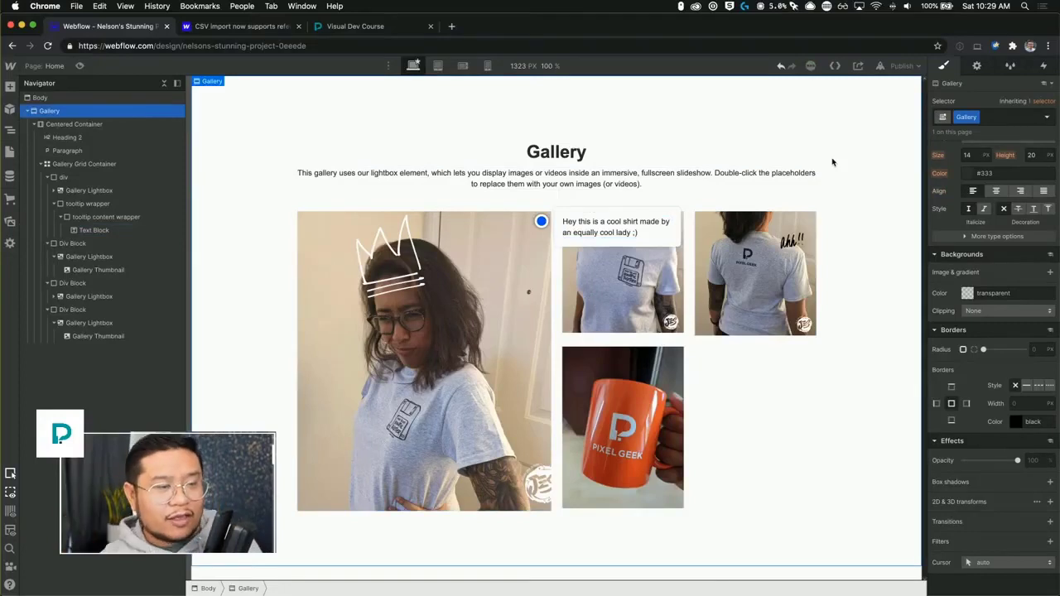
click(602, 221)
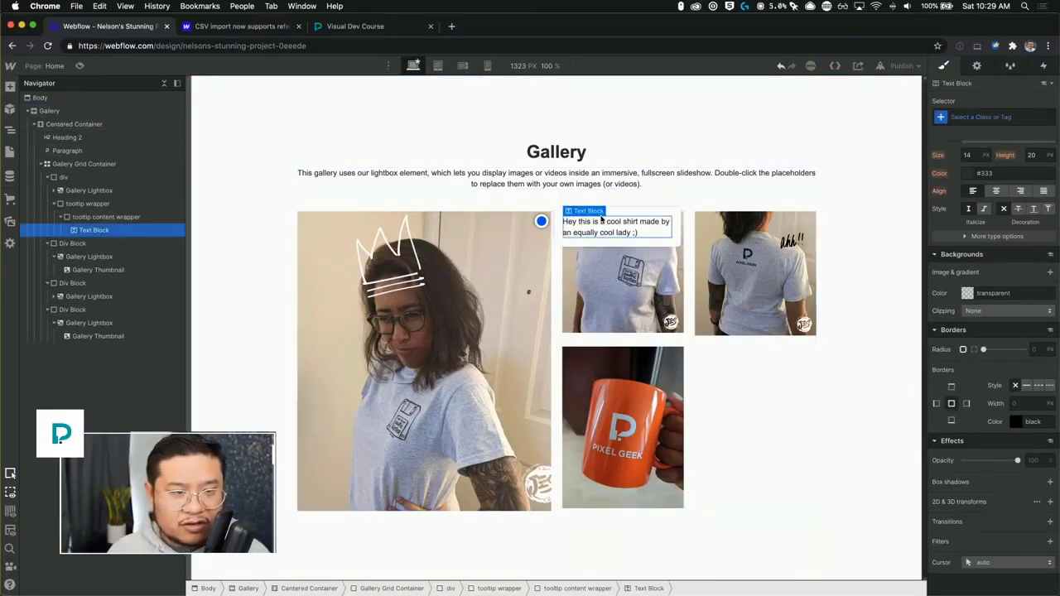
click(544, 221)
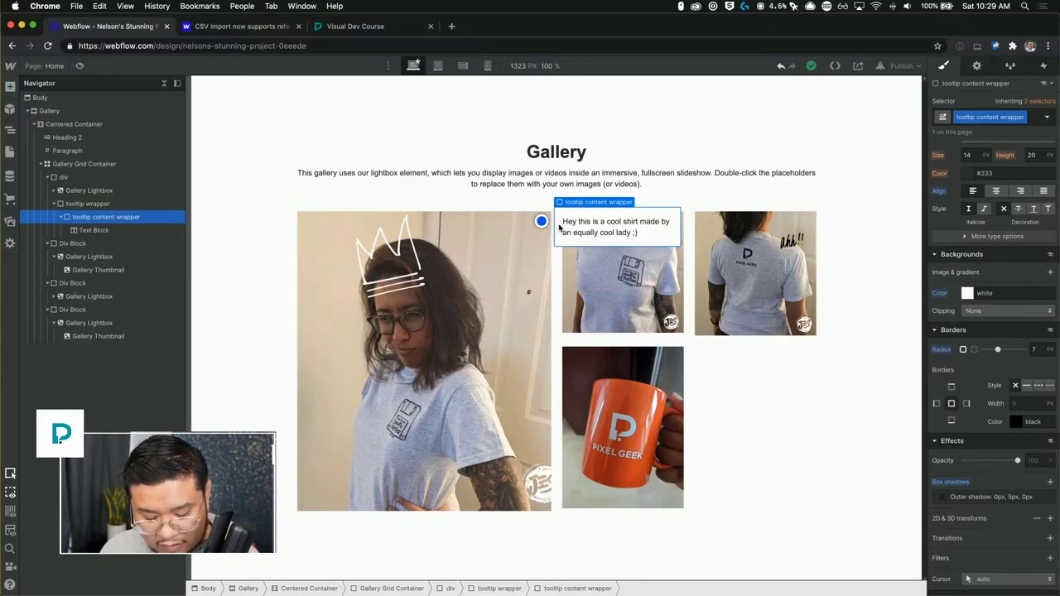
key(super+e)
text(div)
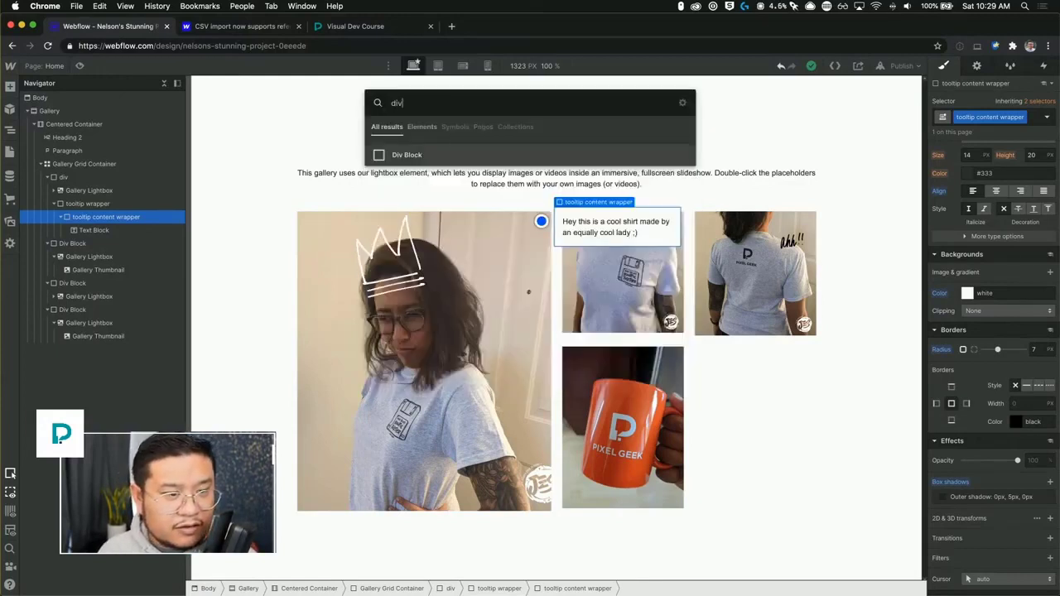
key(Return)
click(984, 116)
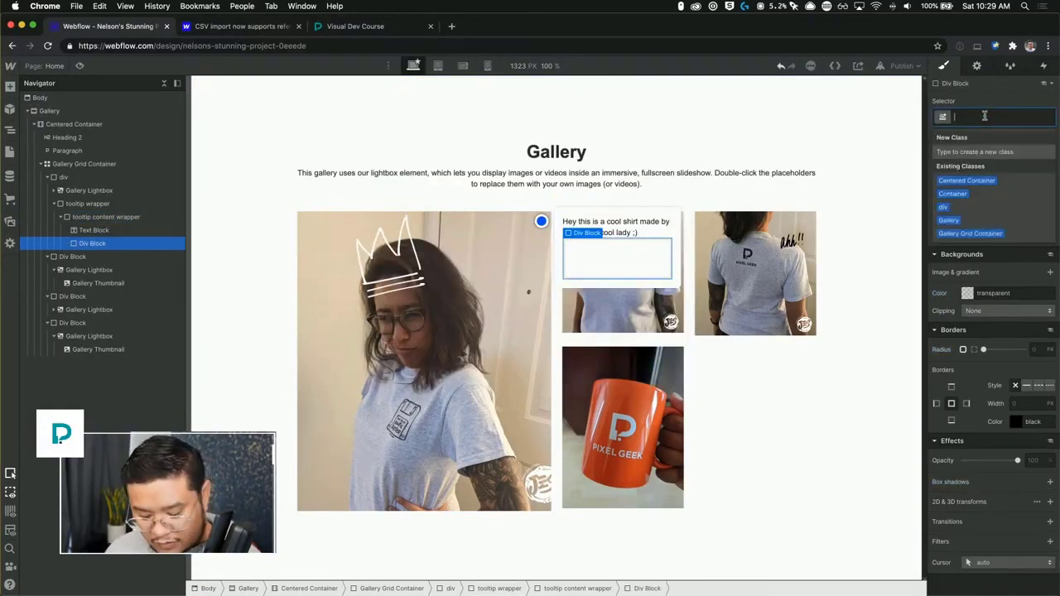
text(tool)
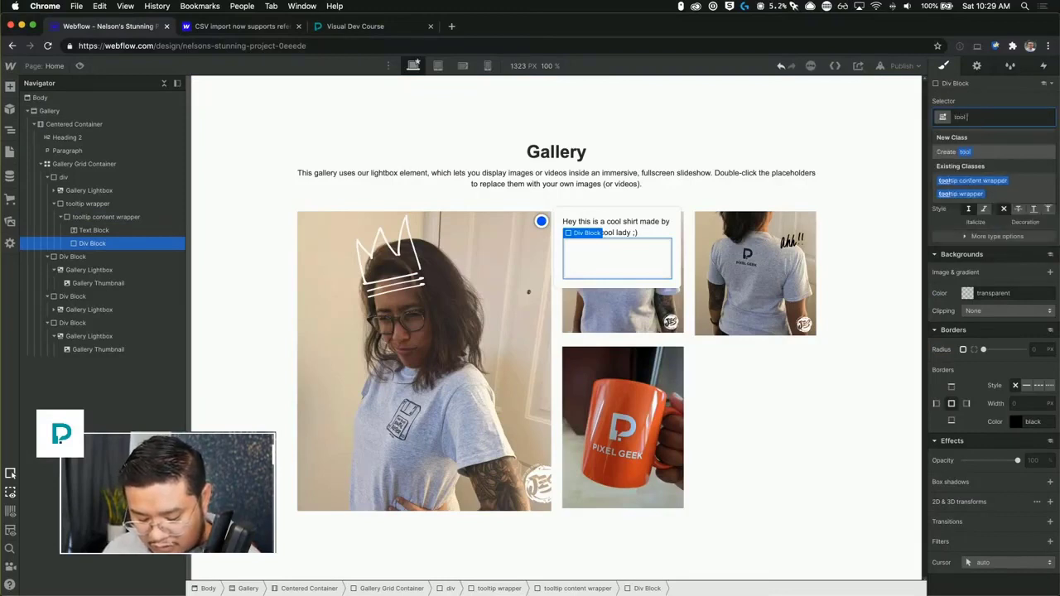
text( tip)
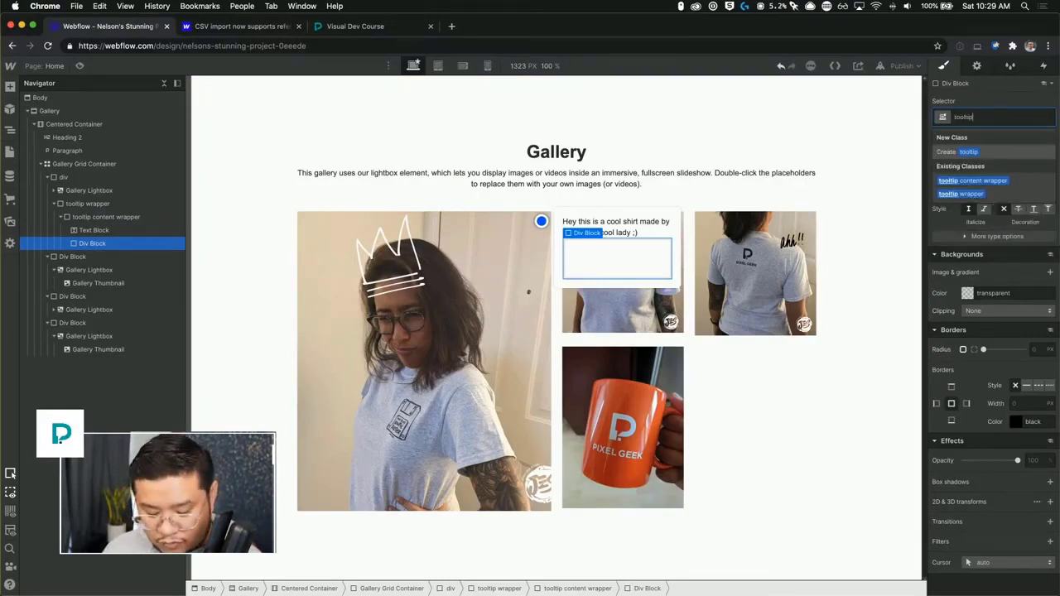
text(p triangle)
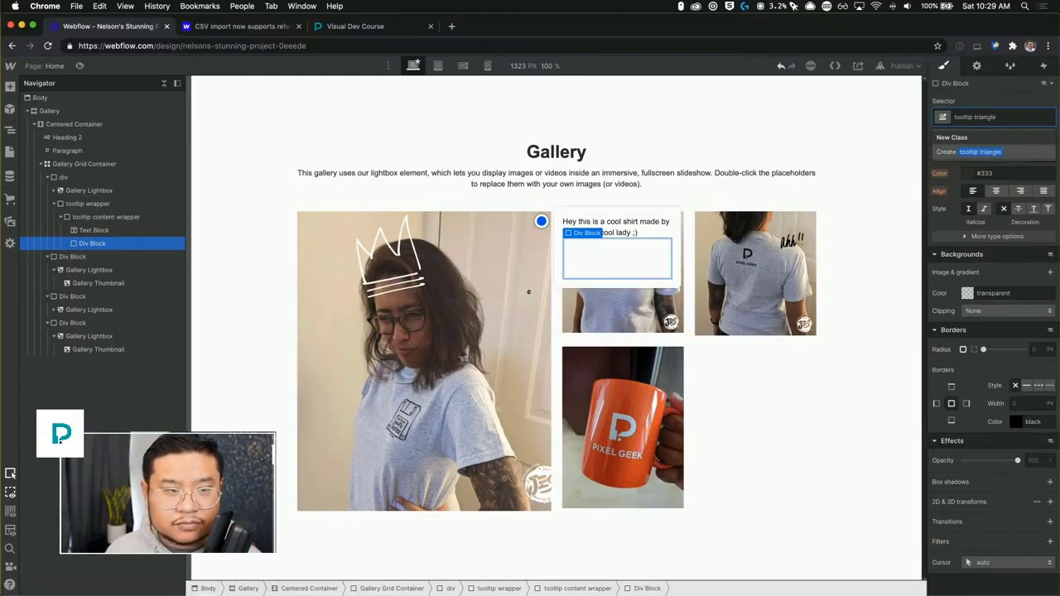
key(Return)
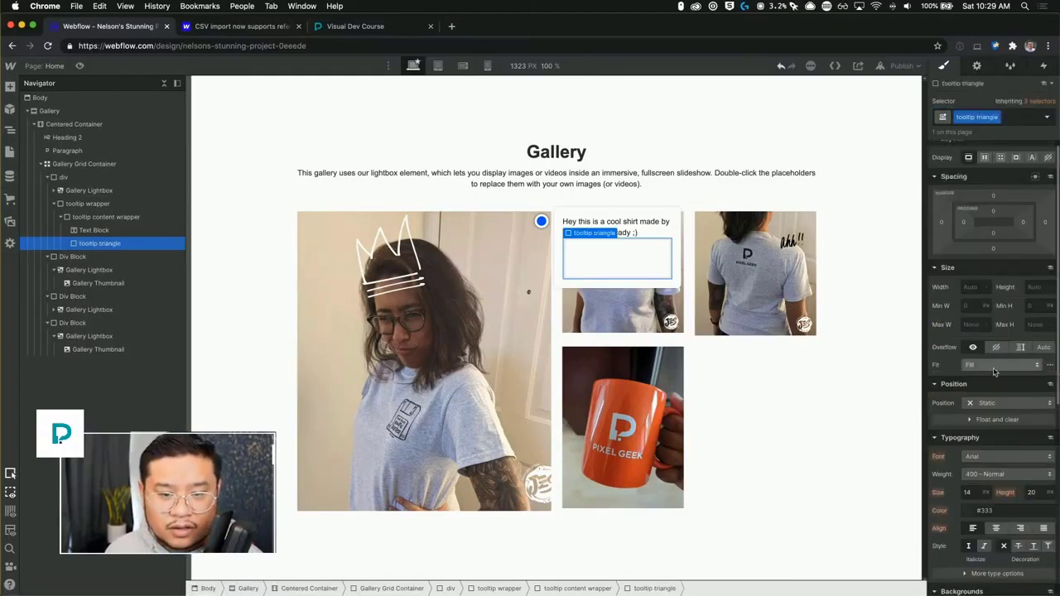
Position the tooltip triangle absolutely at the top left of the tooltip content wrapper.
click(984, 403)
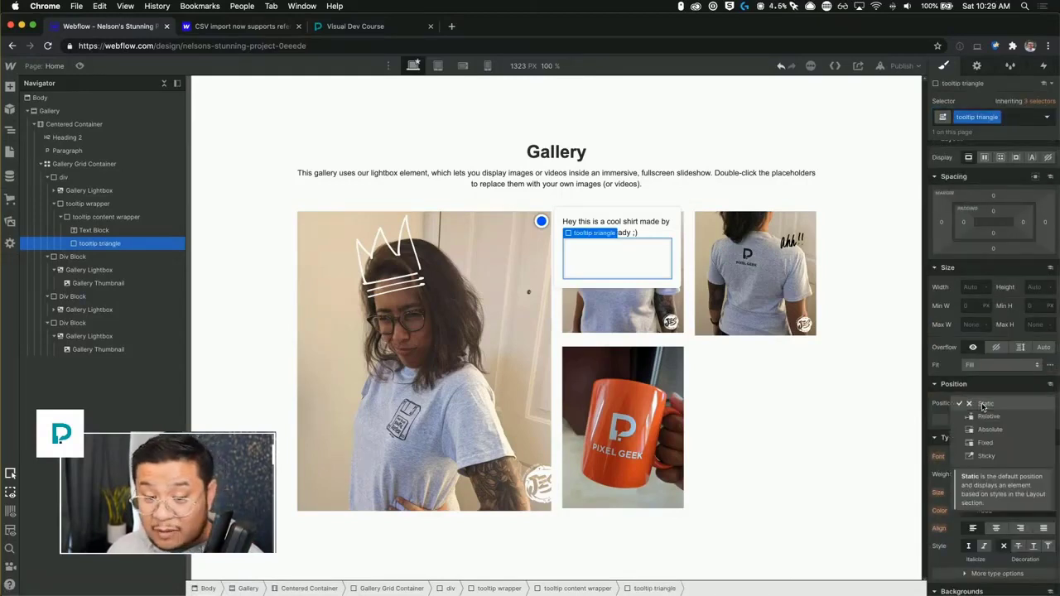
click(989, 429)
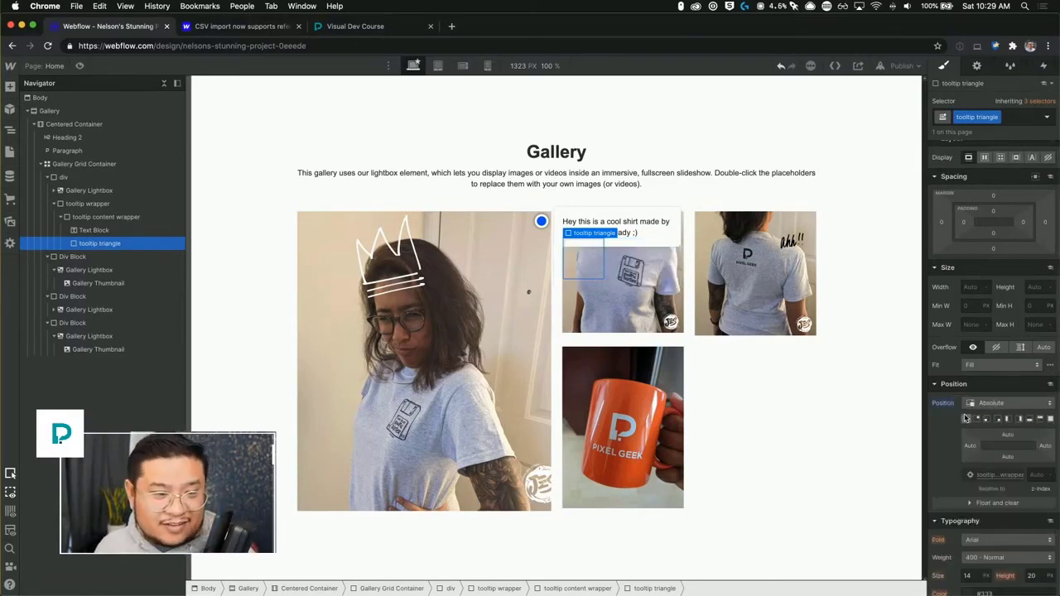
click(964, 418)
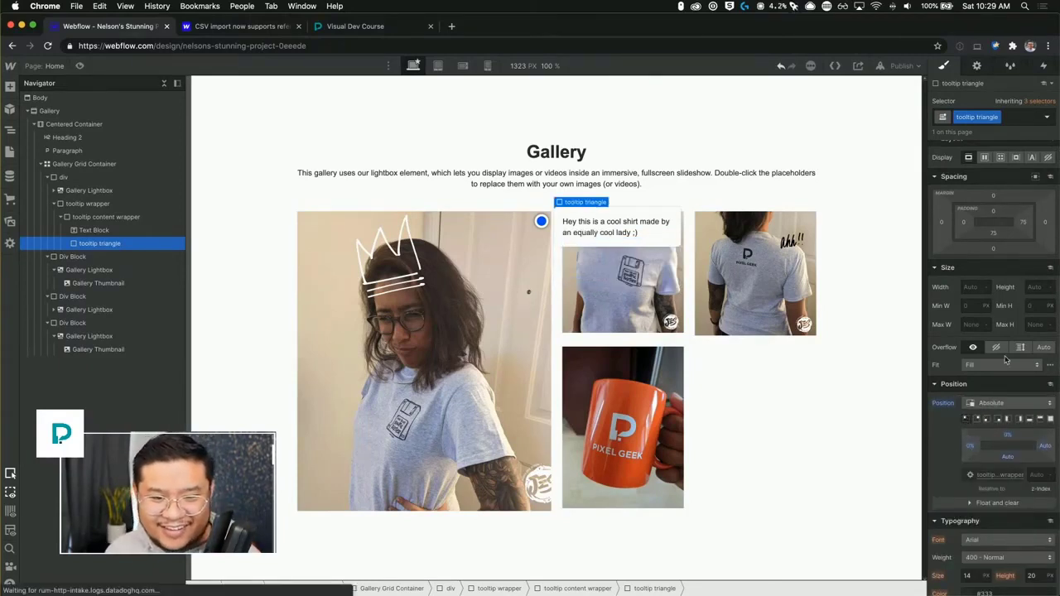
scroll(1047, 457, down, 3)
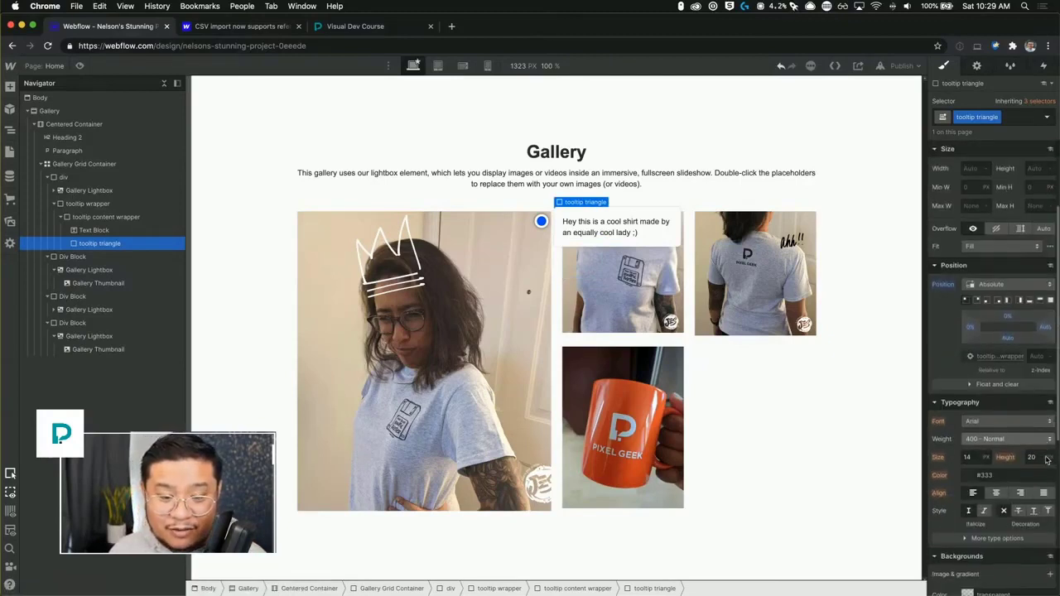
scroll(1047, 458, down, 5)
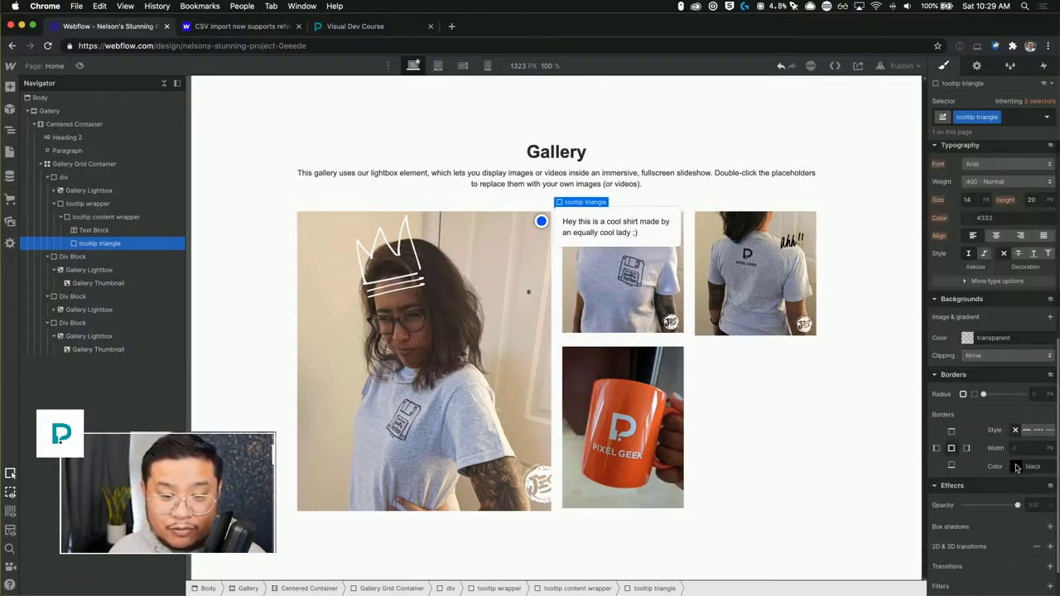
Give the tooltip triangle a solid 10 px white right border.
scroll(1017, 467, down, 1)
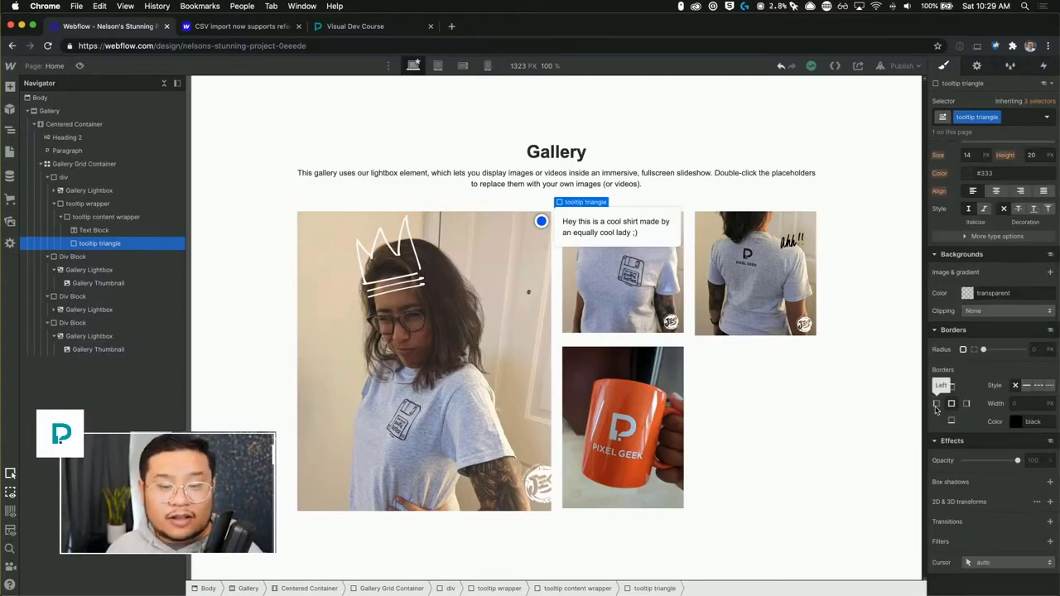
click(966, 403)
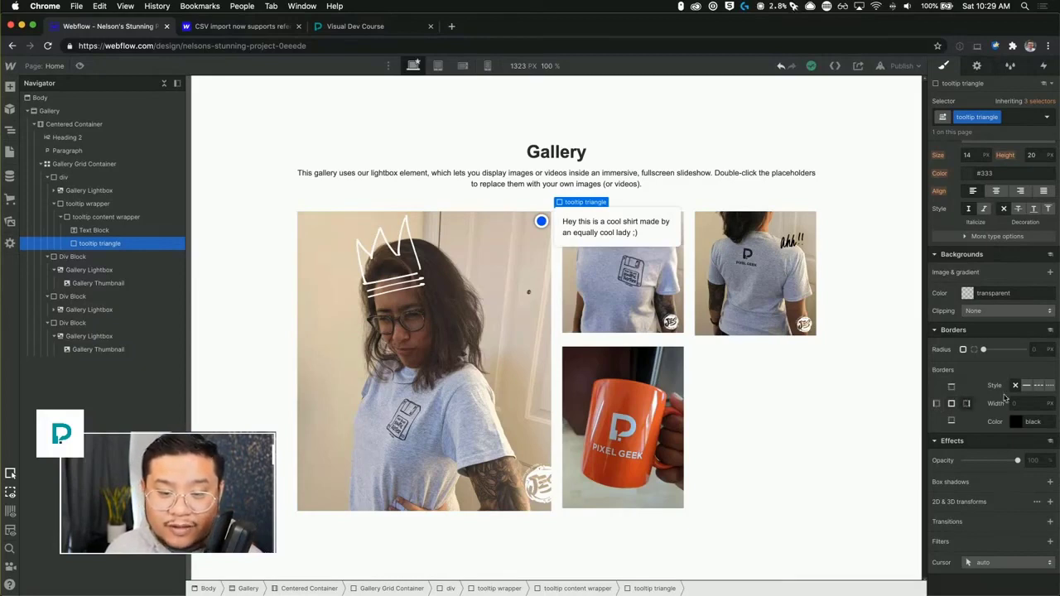
click(1027, 385)
click(1022, 403)
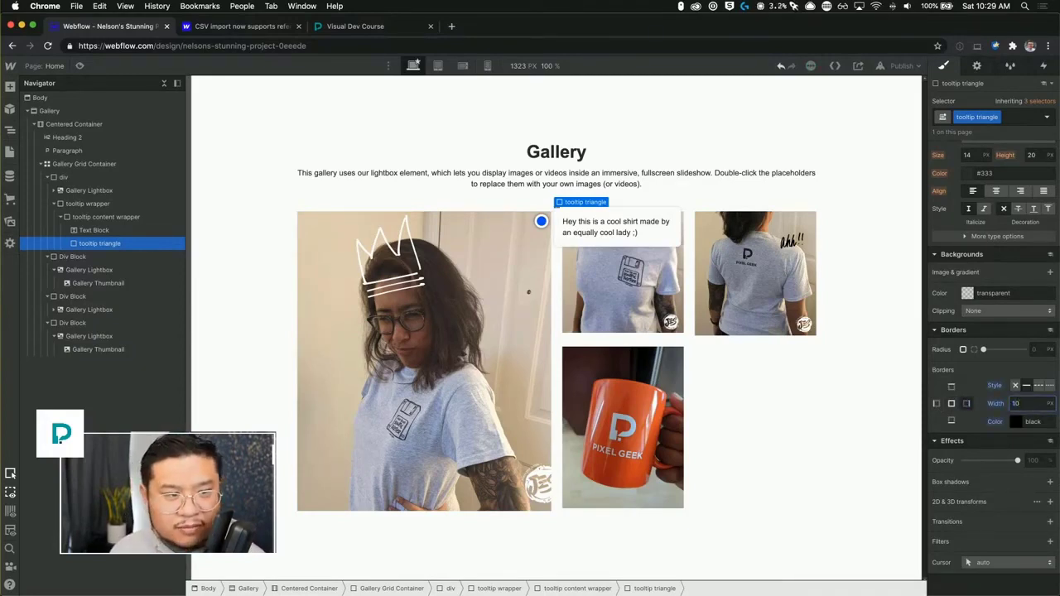
click(1015, 423)
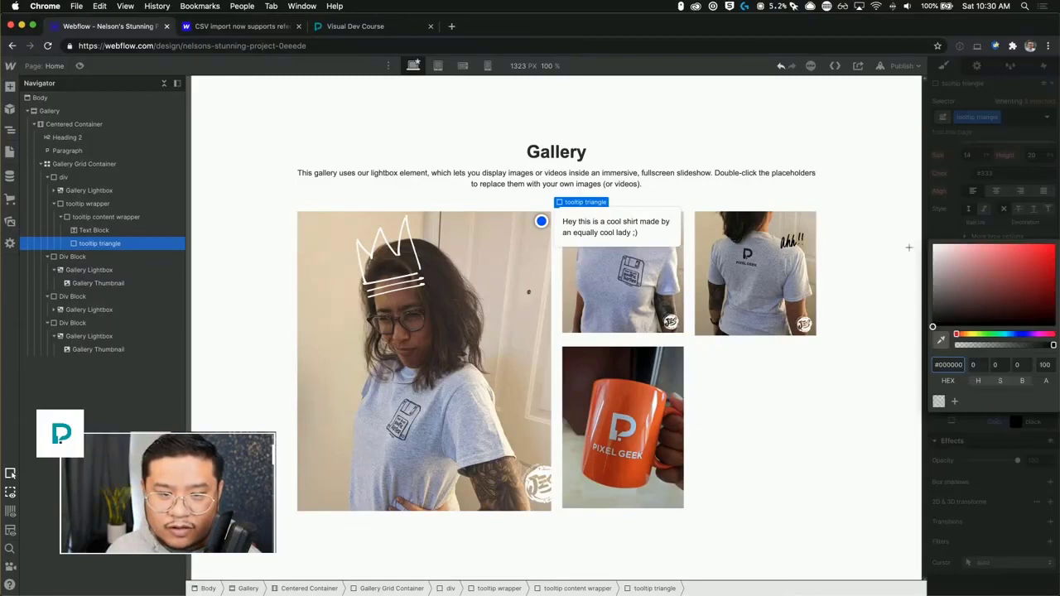
drag(953, 266, 880, 156)
click(970, 217)
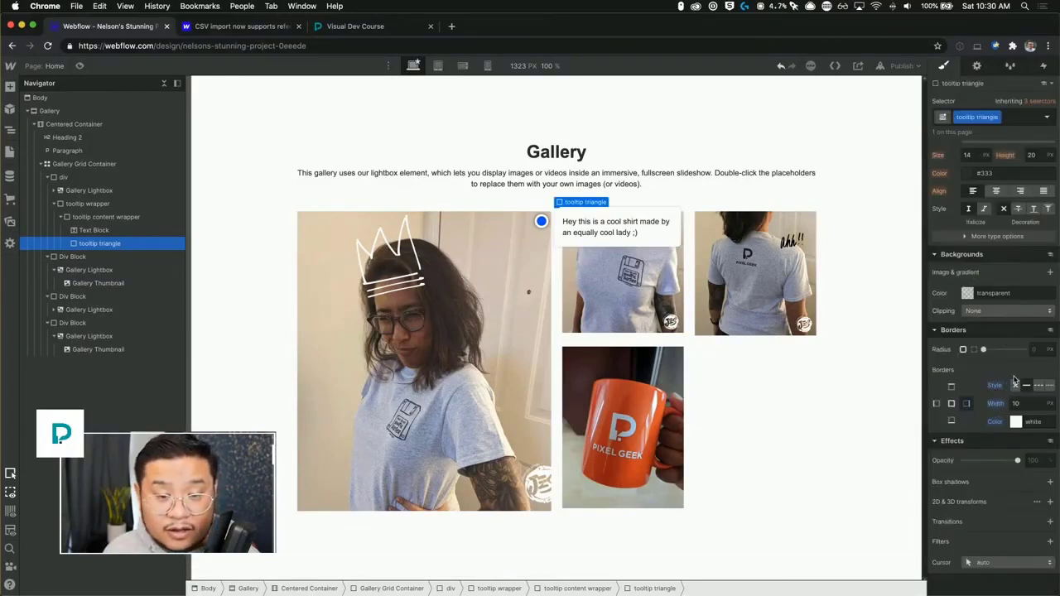
Give the tooltip triangle a solid 10 px transparent top border.
click(951, 389)
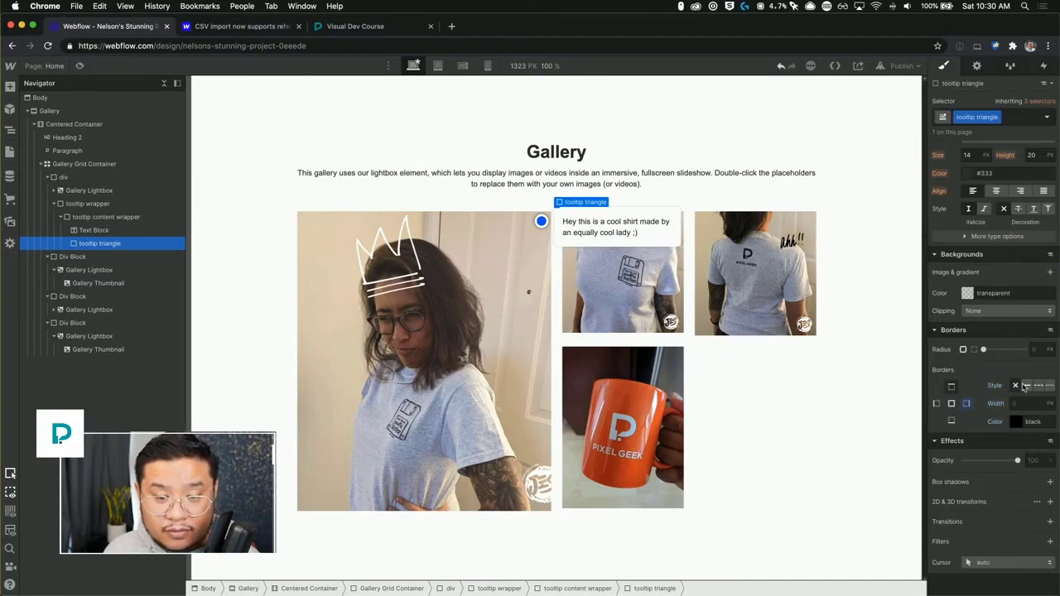
click(1023, 404)
text(0)
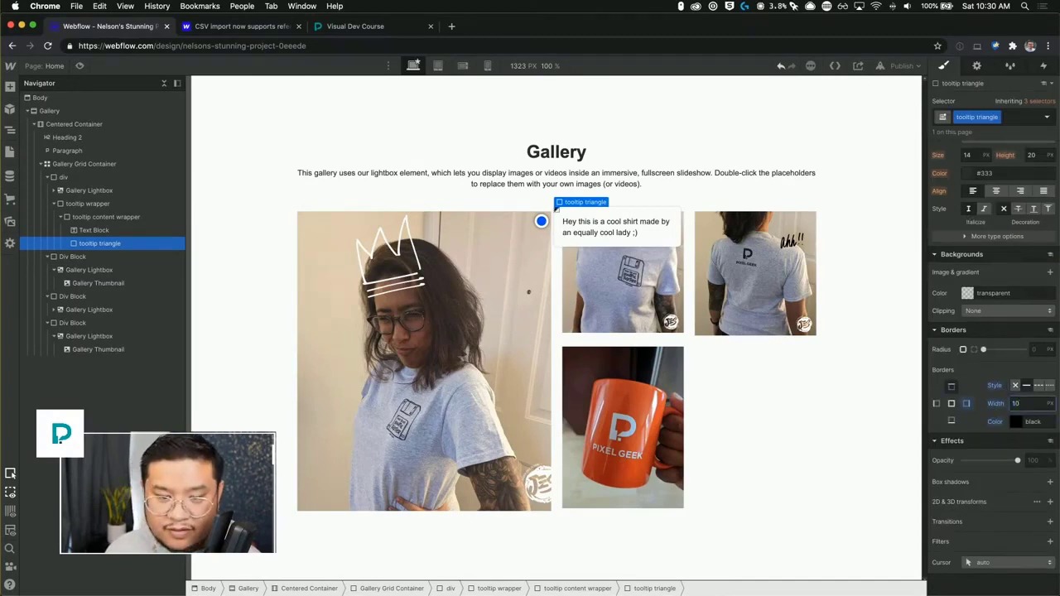
click(1016, 422)
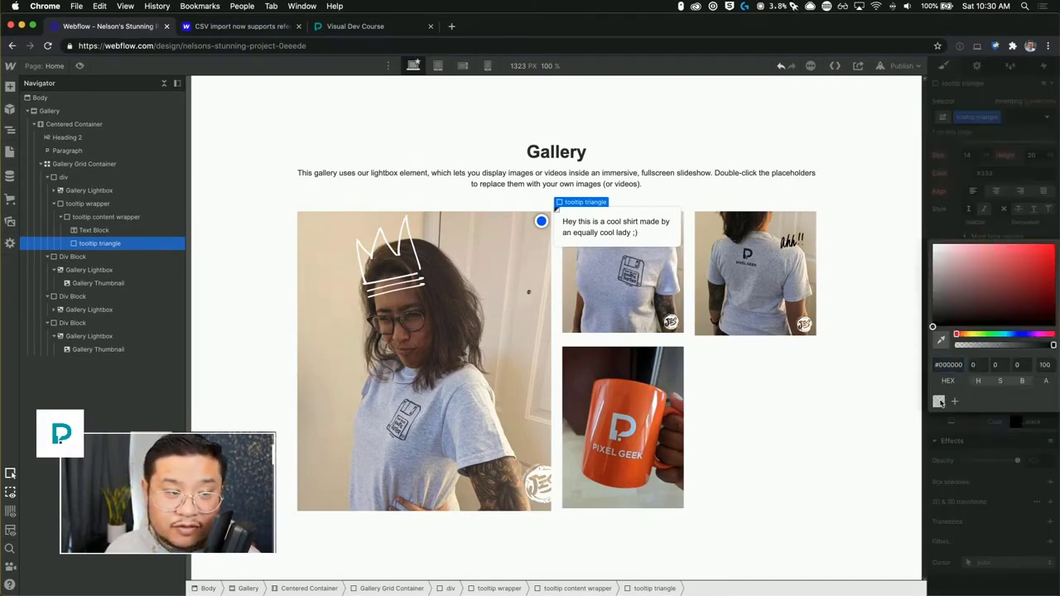
click(984, 441)
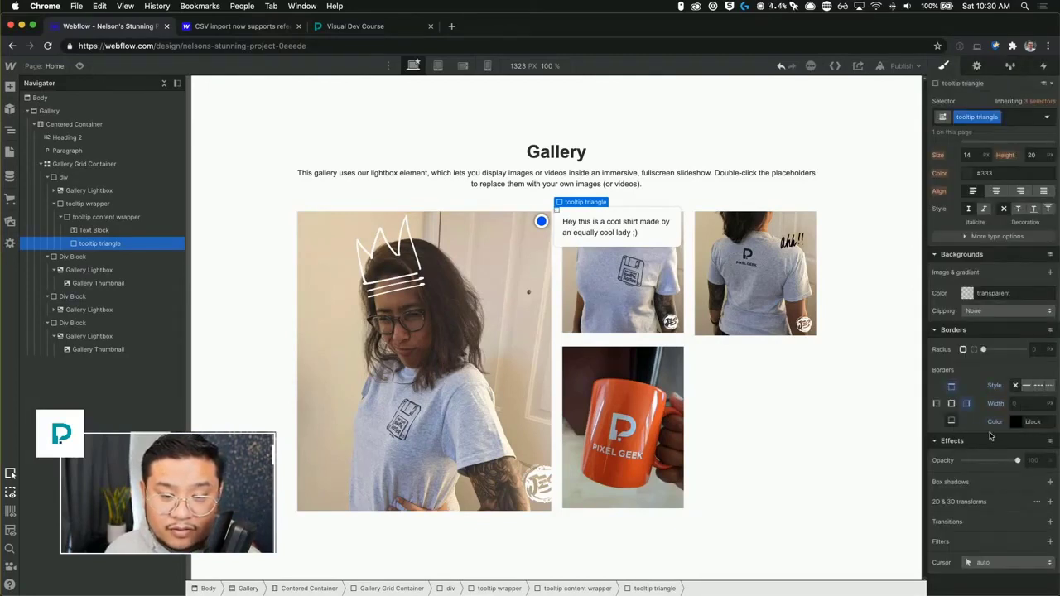
click(1026, 386)
click(1030, 404)
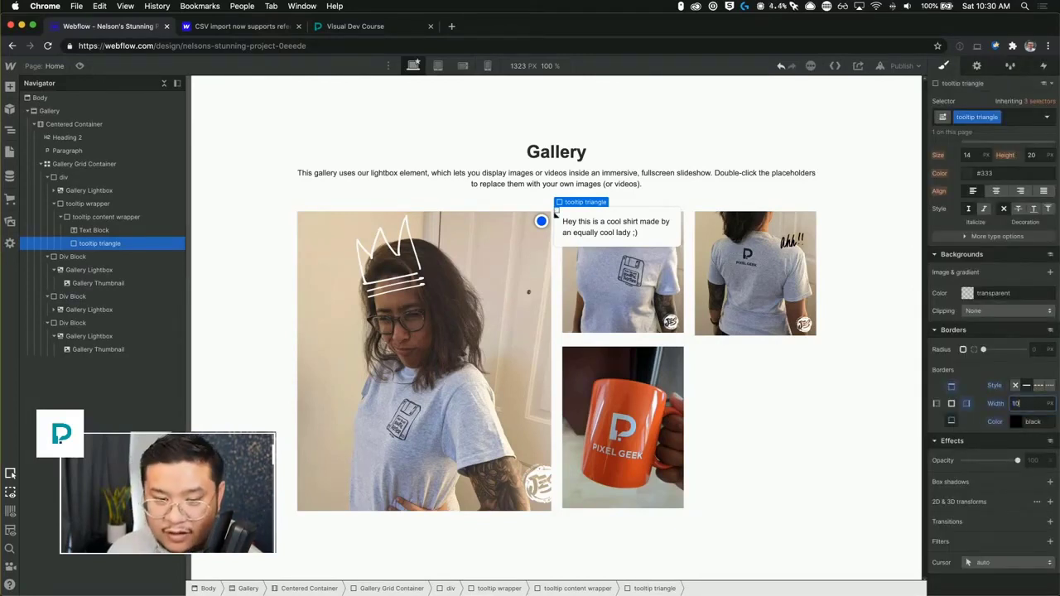
text(0)
click(1017, 423)
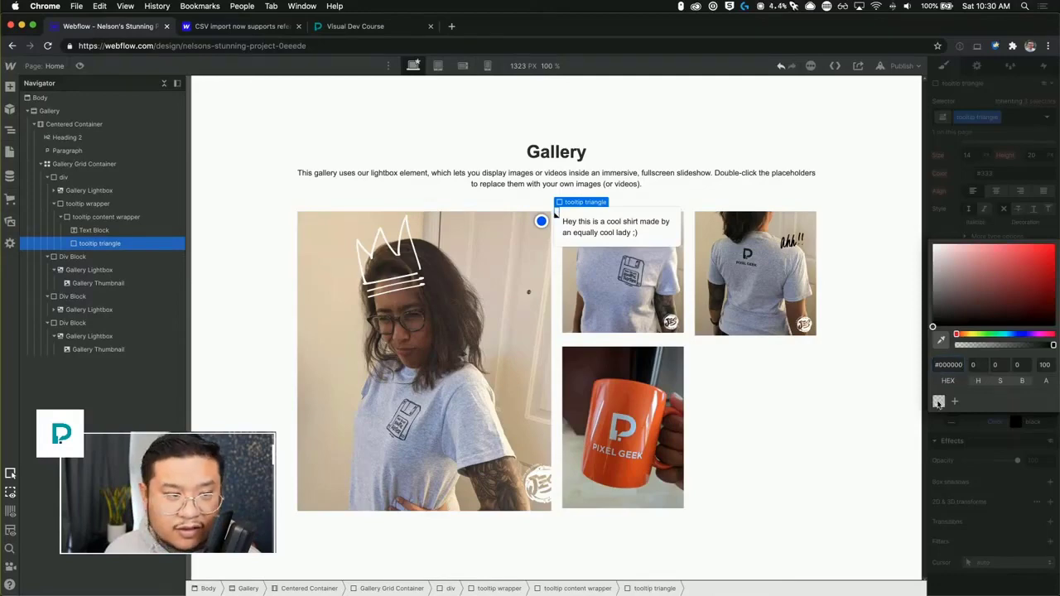
click(938, 402)
click(977, 455)
Offset the tooltip triangle -10px from the left and 0 from the top.
scroll(988, 329, up, 5)
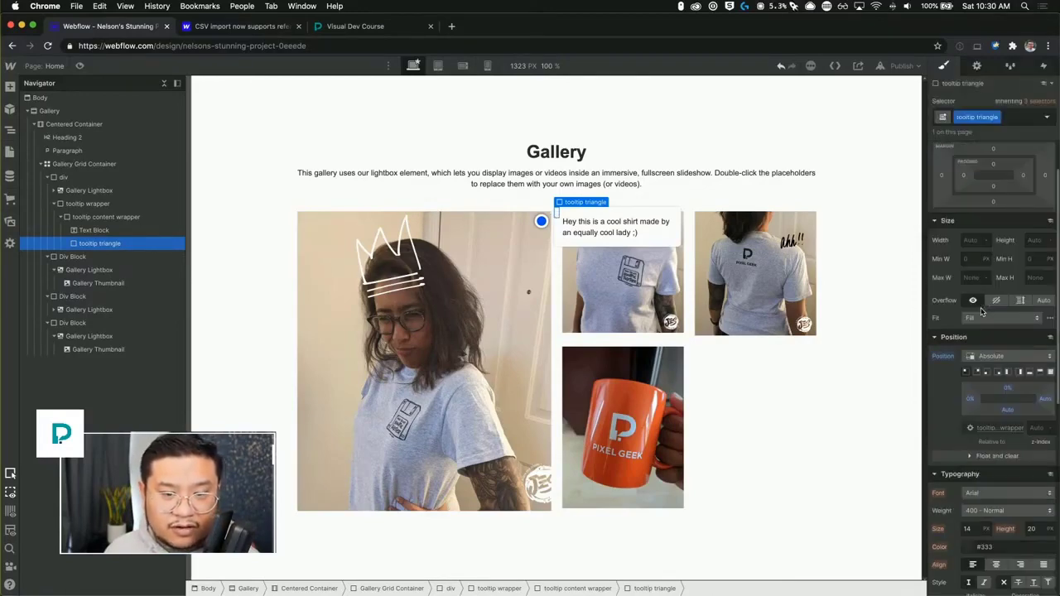
click(971, 402)
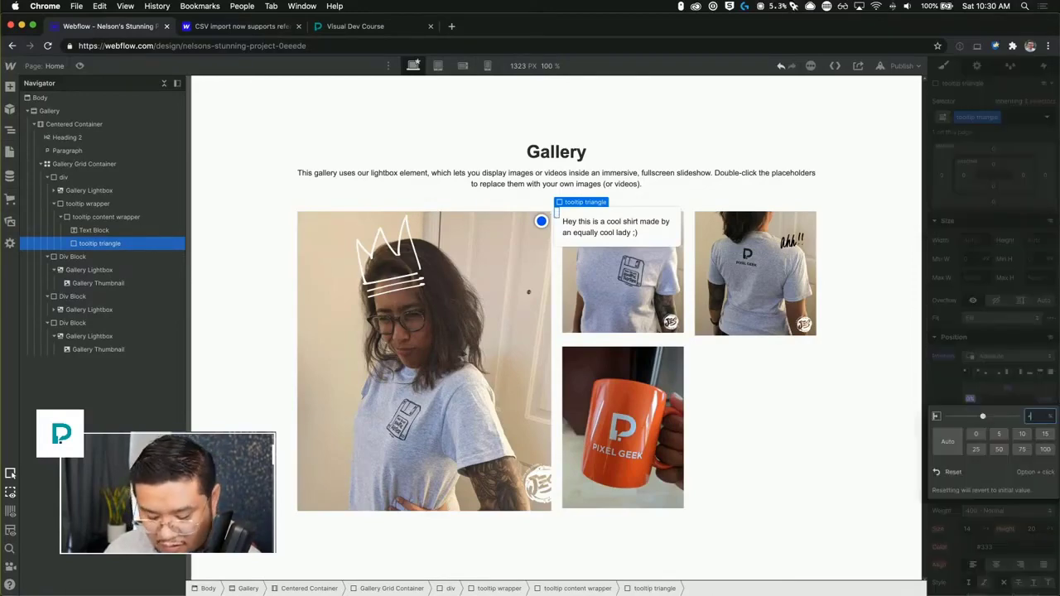
text(-10px)
key(Return)
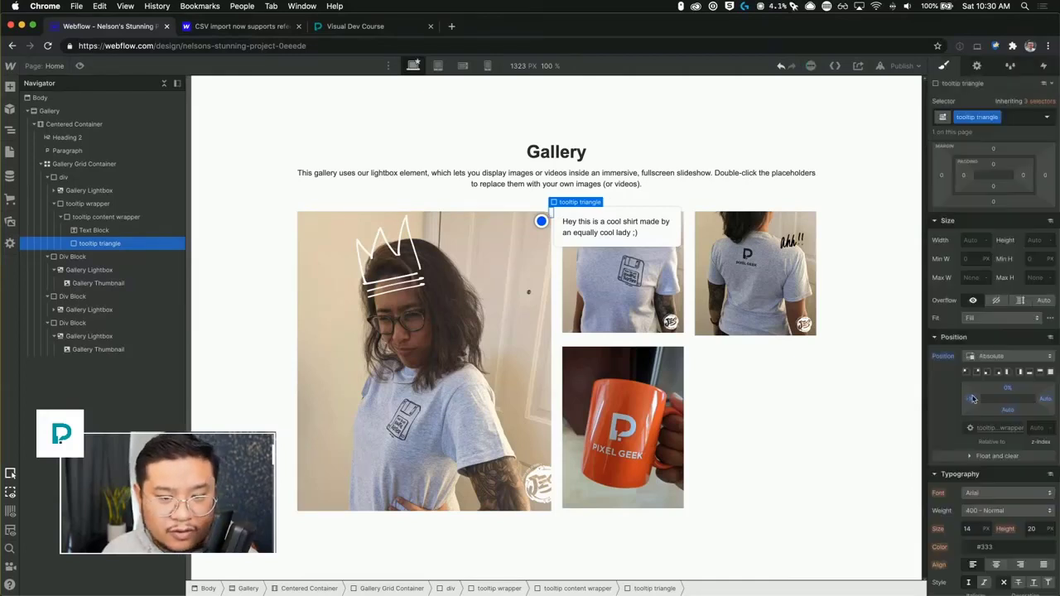
click(1010, 395)
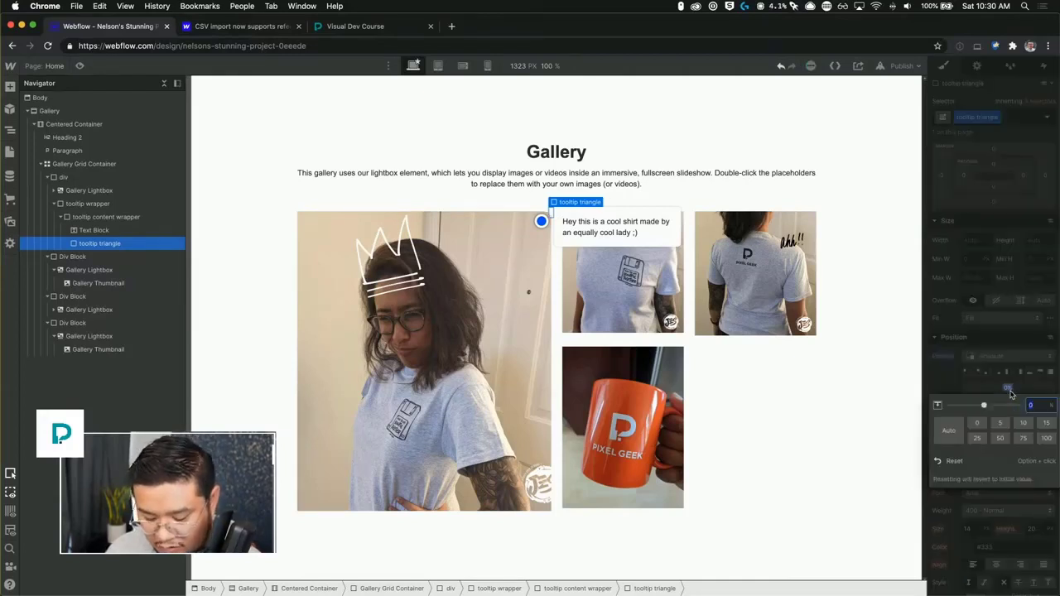
key(Return)
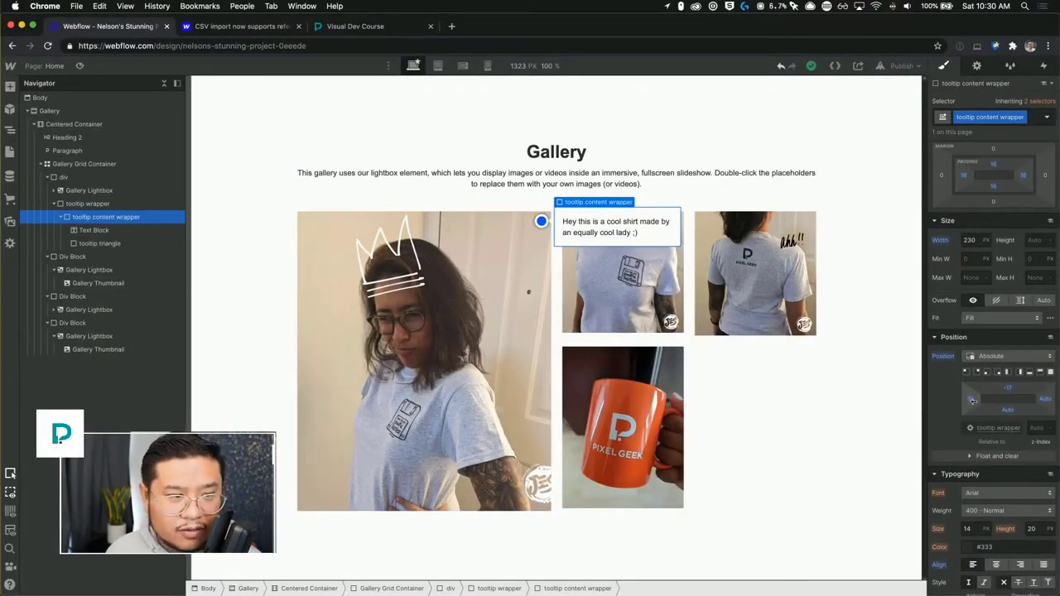
Shift the tooltip content wrapper's left offset to about 21 px.
drag(973, 400, 1017, 391)
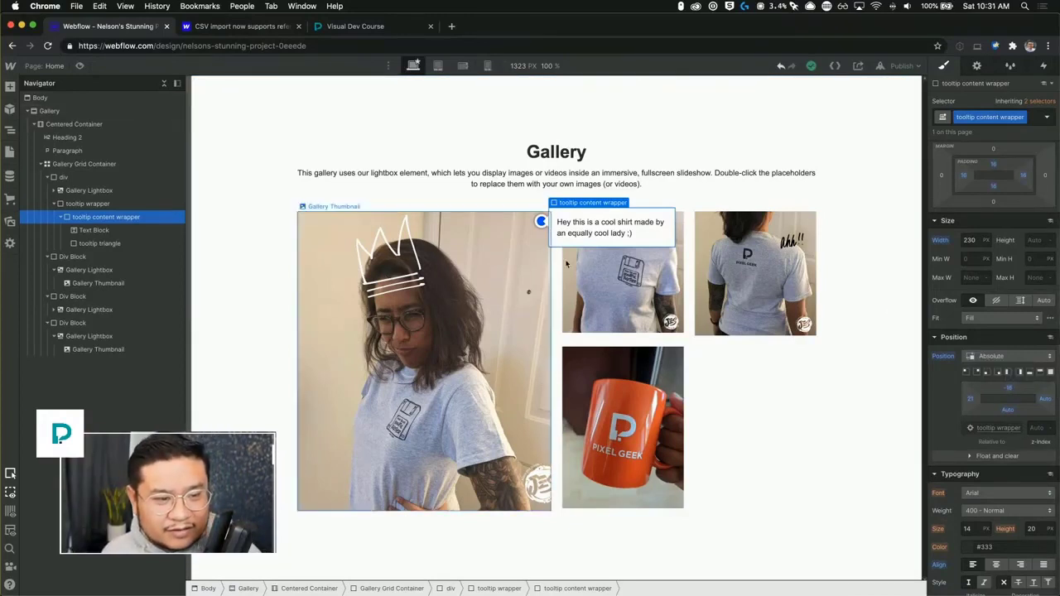
Add a Text Block below the tooltip text and make it read "Close".
click(638, 240)
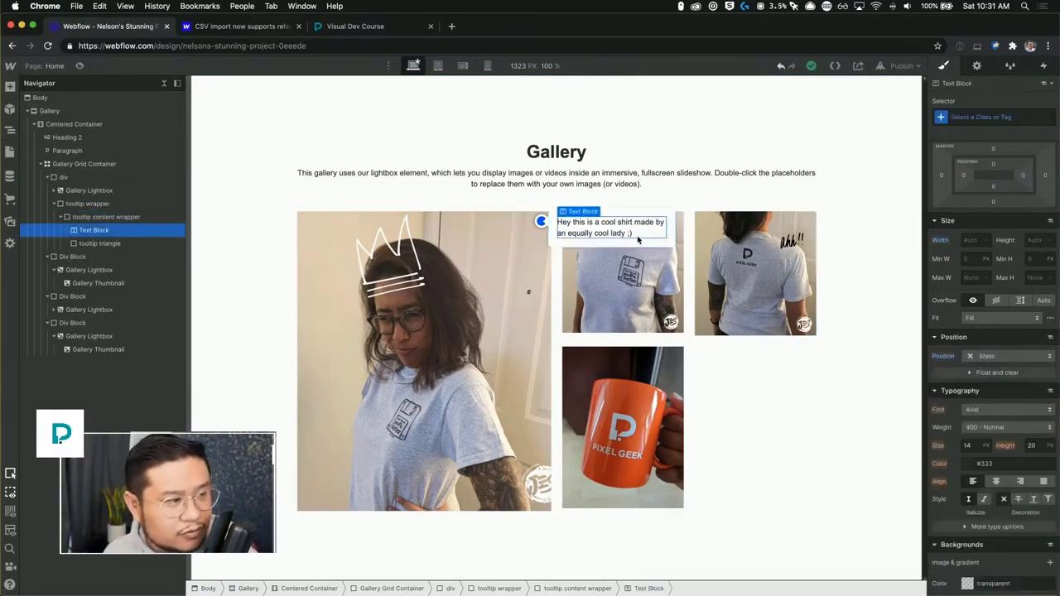
key(super+e)
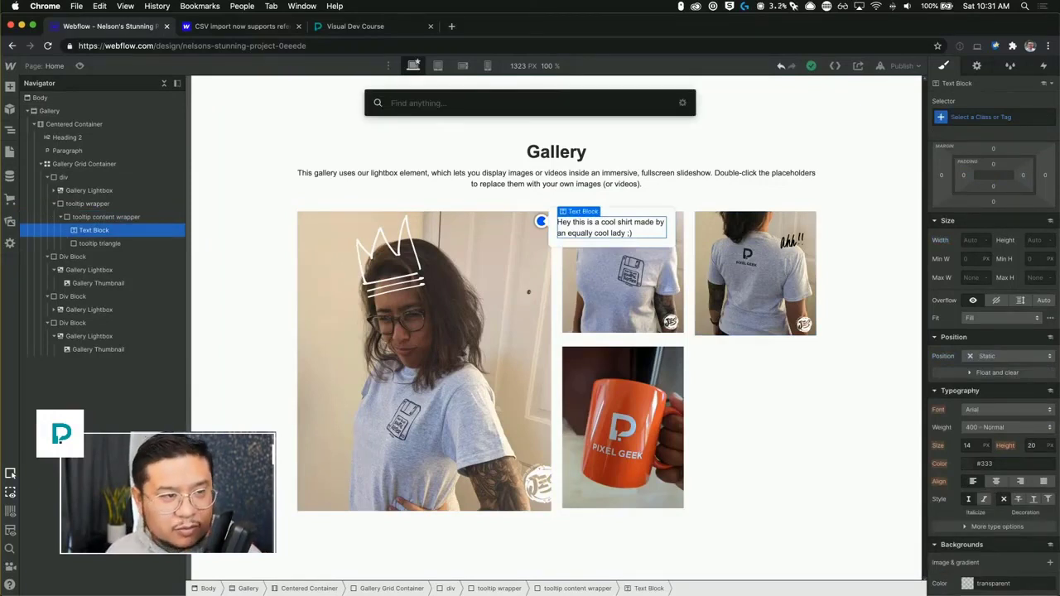
text(text)
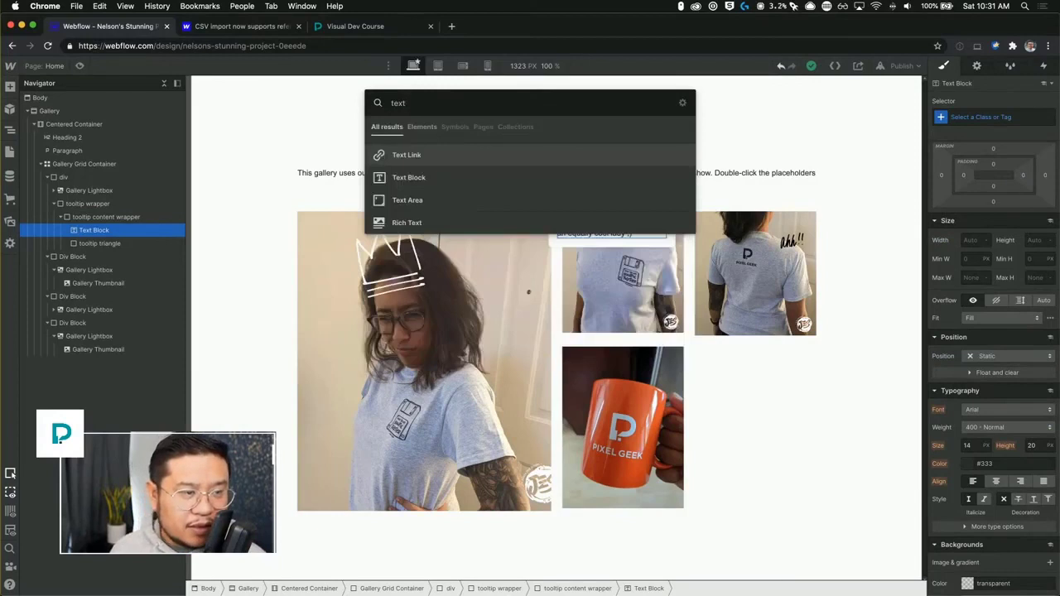
key(Down)
key(Return)
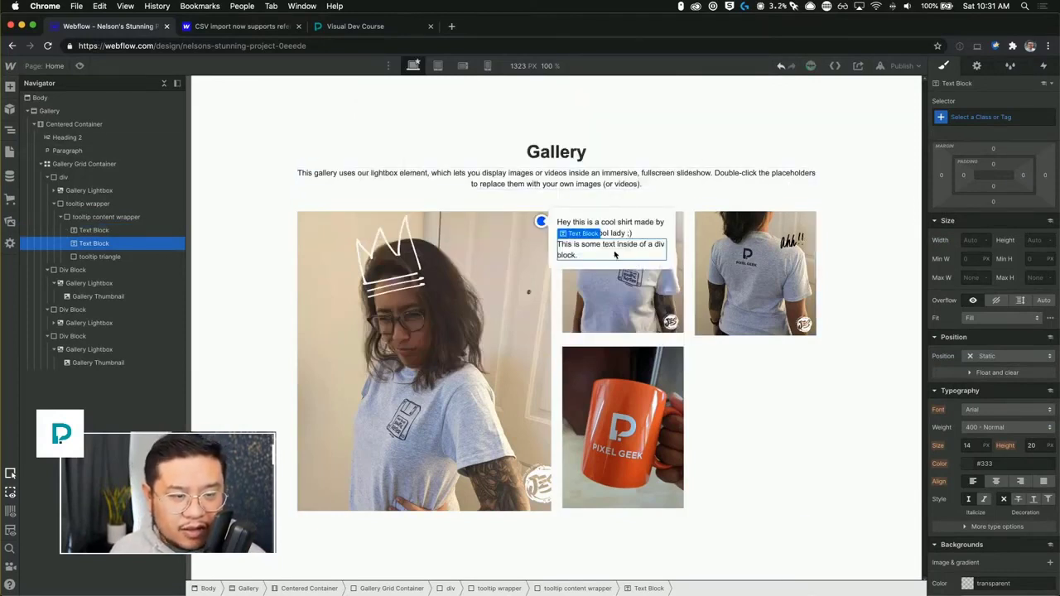
key(Return)
text(Close)
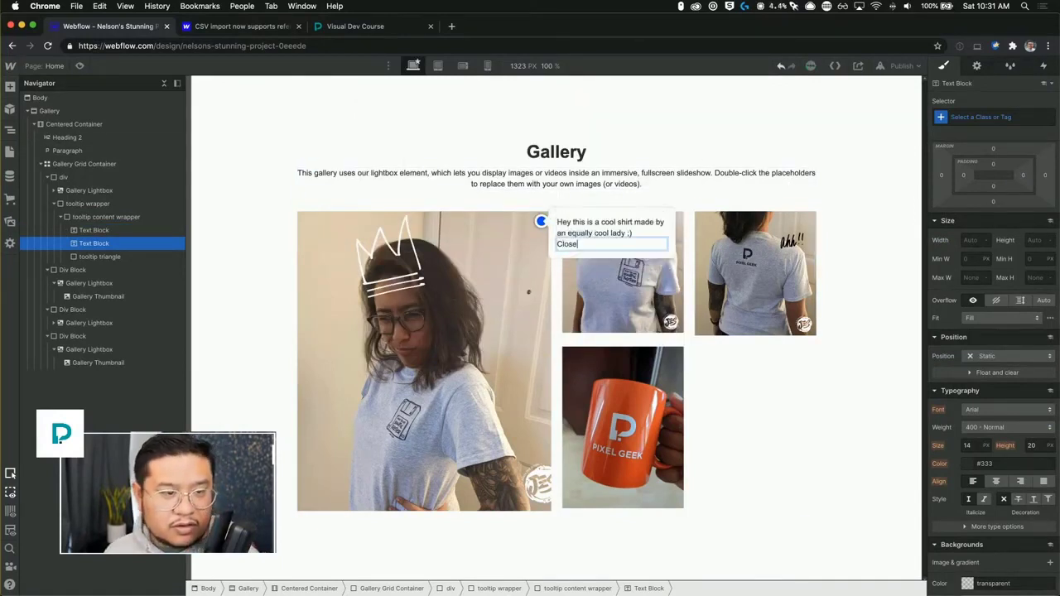
key(Escape)
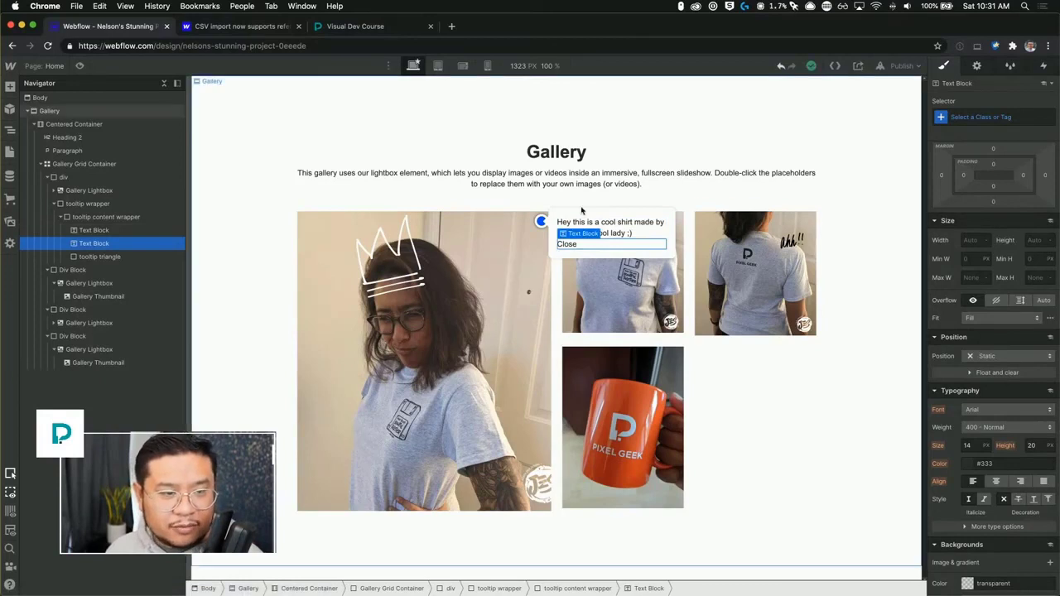
Set the tooltip content wrapper's font to Montserrat.
click(574, 216)
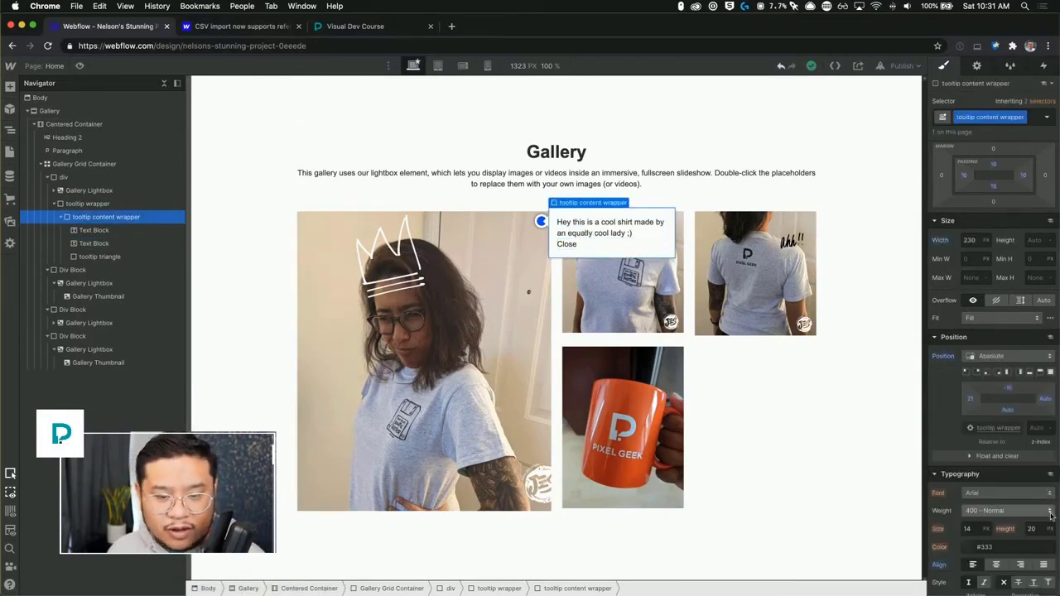
scroll(985, 364, down, 3)
click(985, 363)
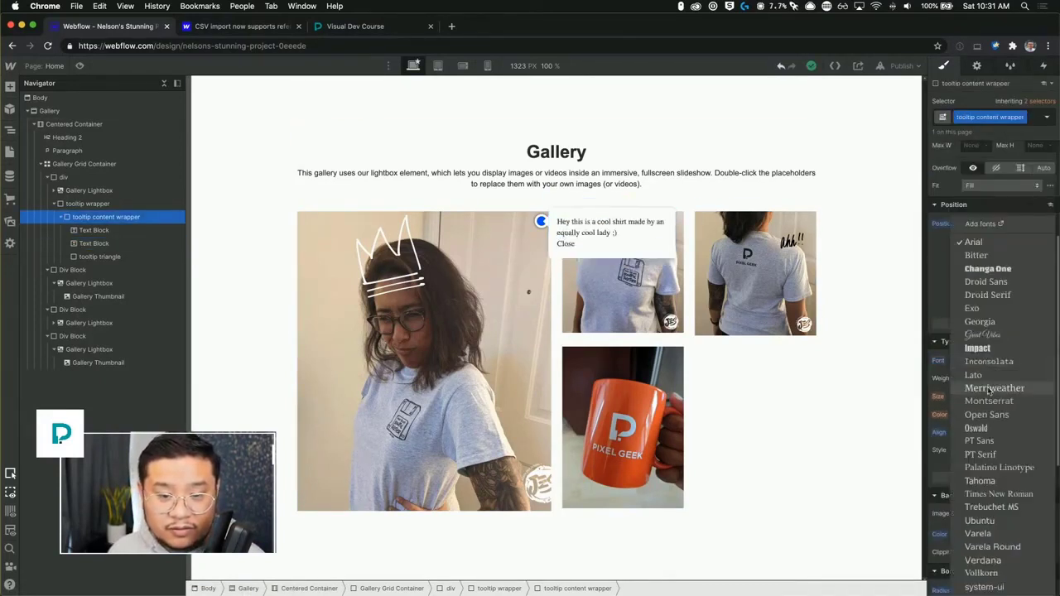
click(984, 400)
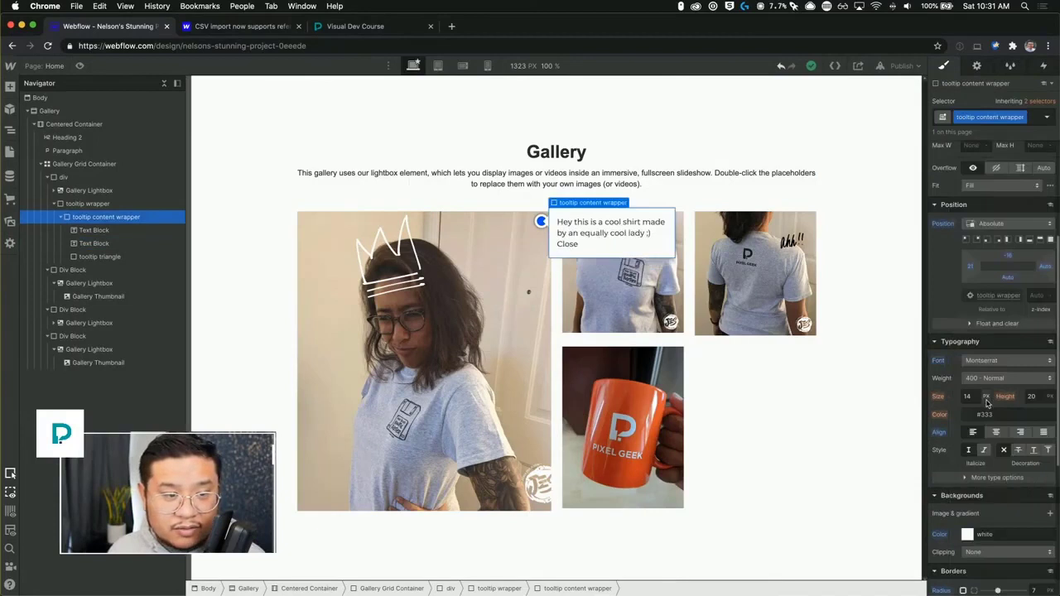
Make the tooltip's main text bold with weight 700.
click(578, 235)
click(598, 225)
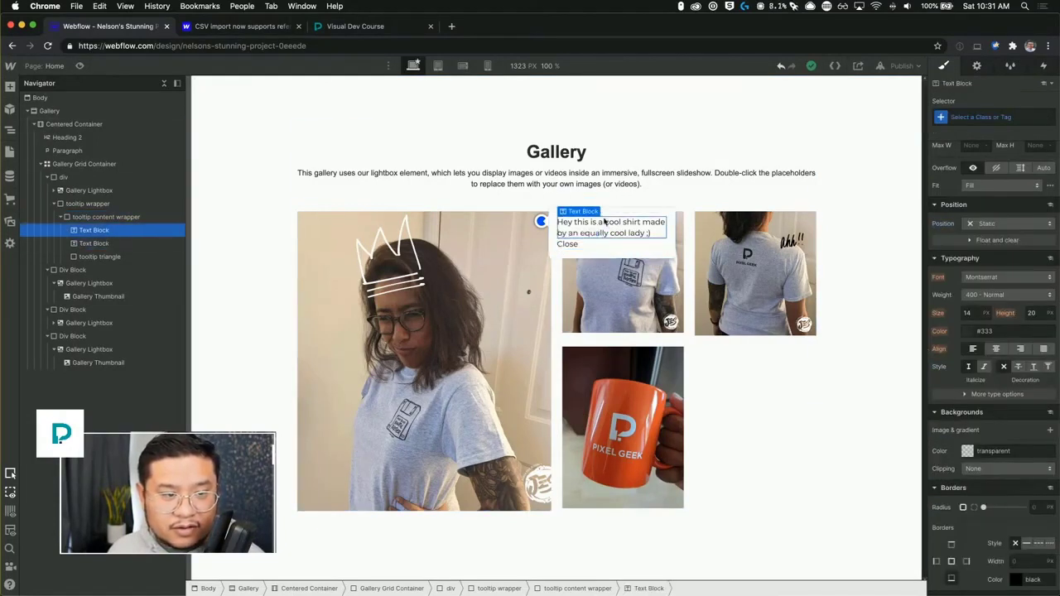
click(995, 296)
click(986, 338)
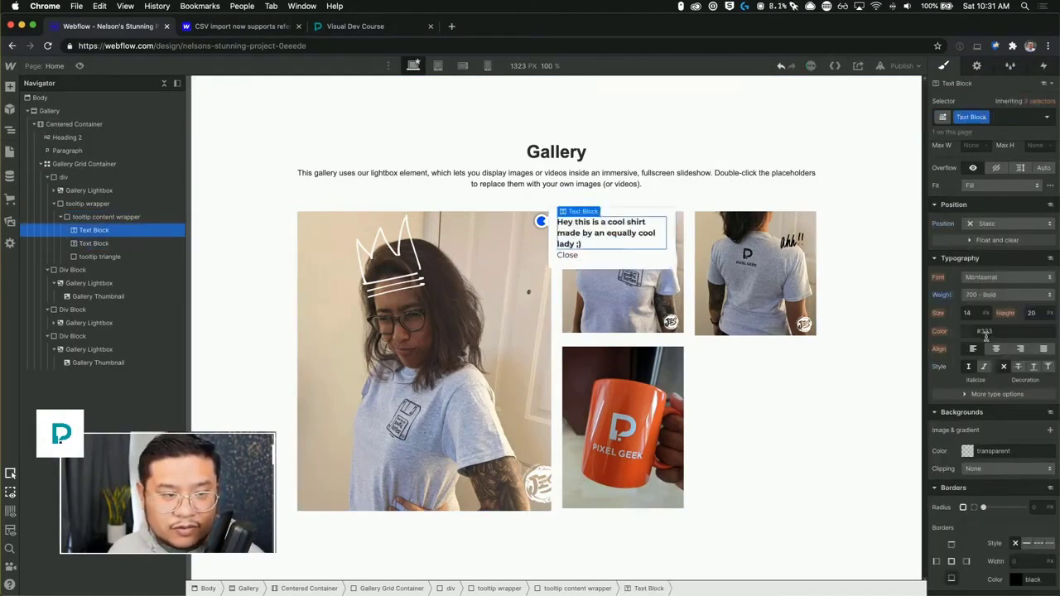
Set the Close text's color to #a3a3a3.
click(578, 256)
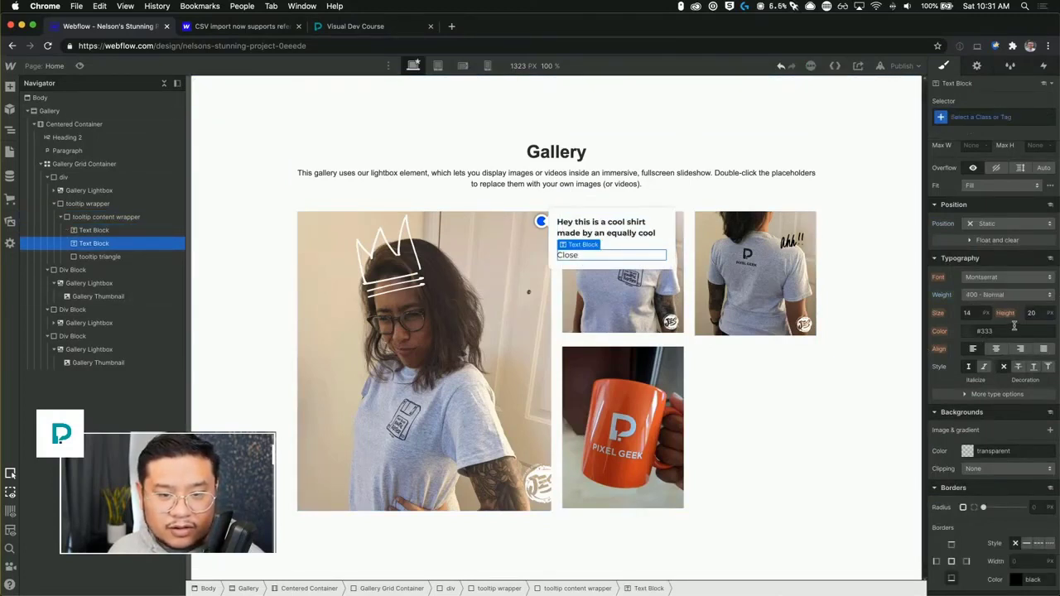
click(986, 330)
drag(966, 388, 887, 375)
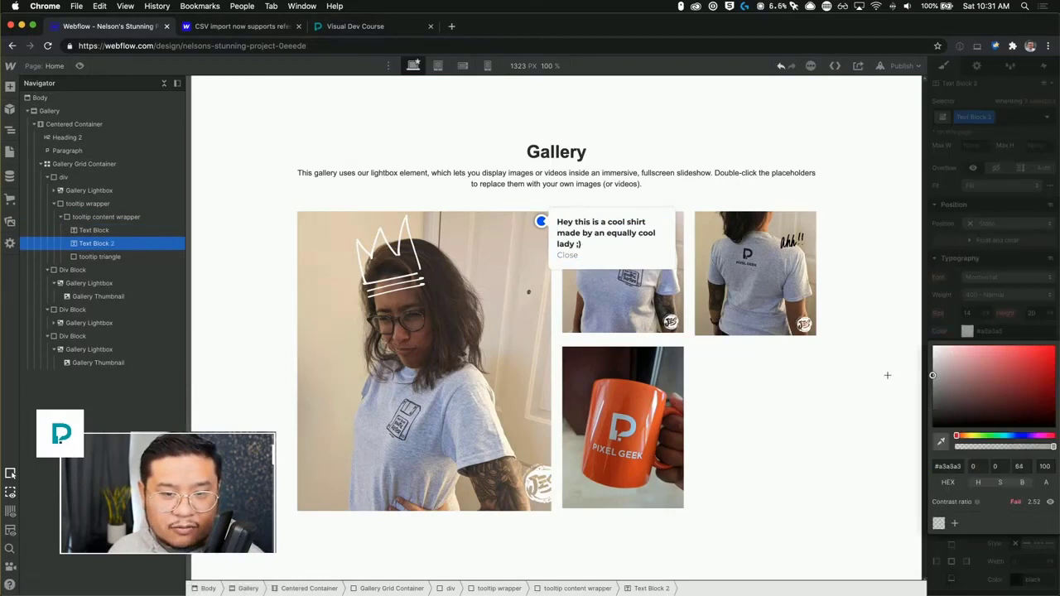
click(994, 299)
Give the Close text the new class "close link".
scroll(996, 299, up, 4)
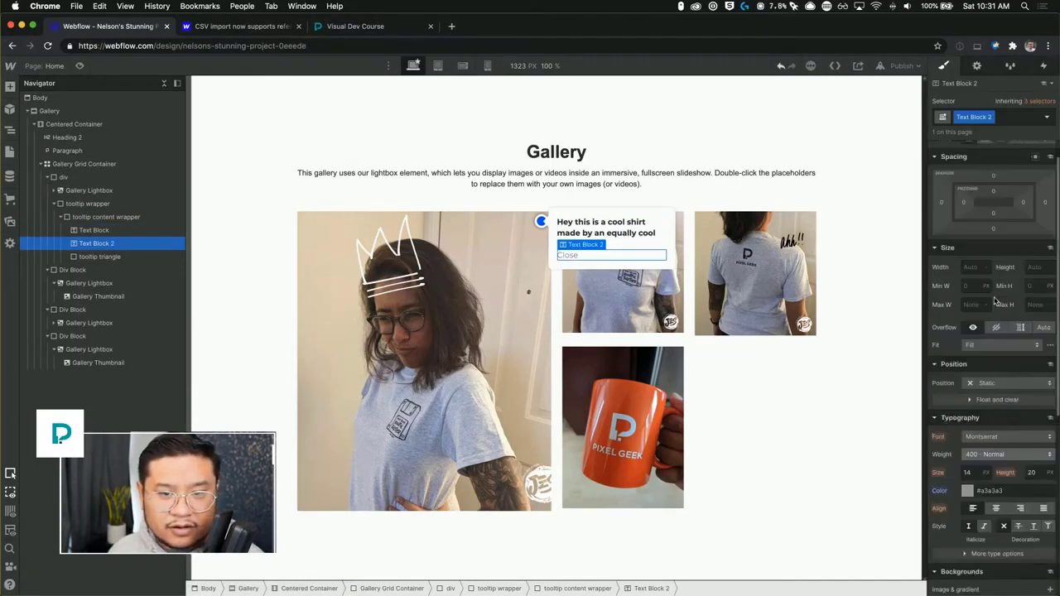
double_click(973, 117)
text(close)
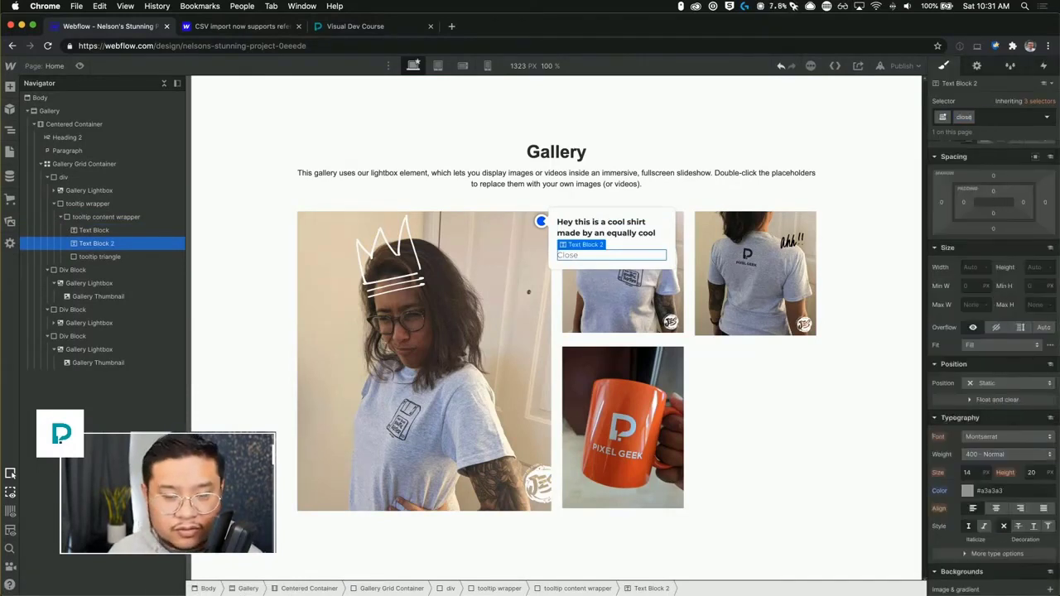
text( link)
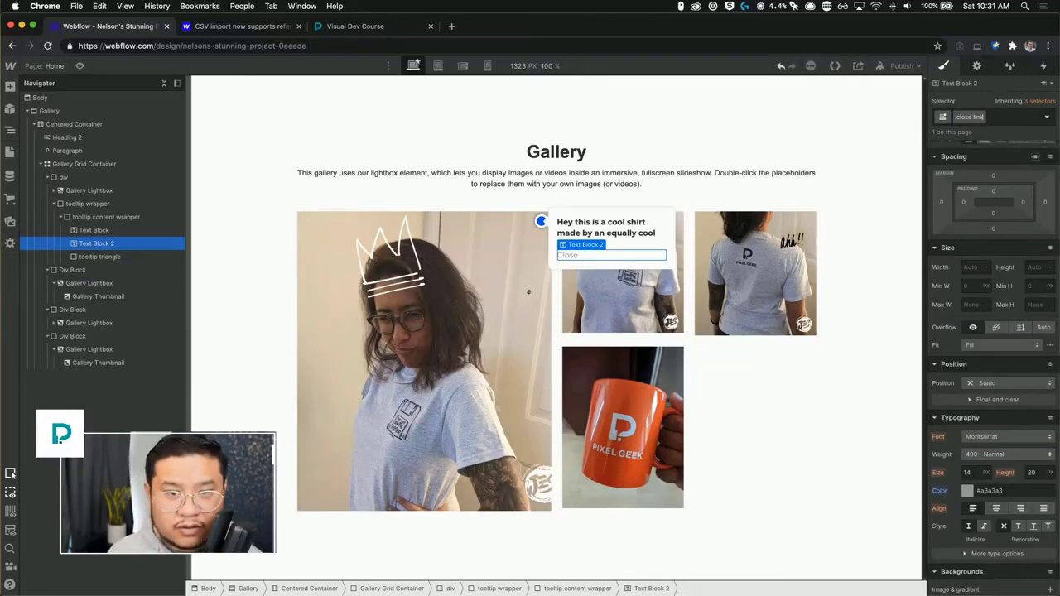
key(Return)
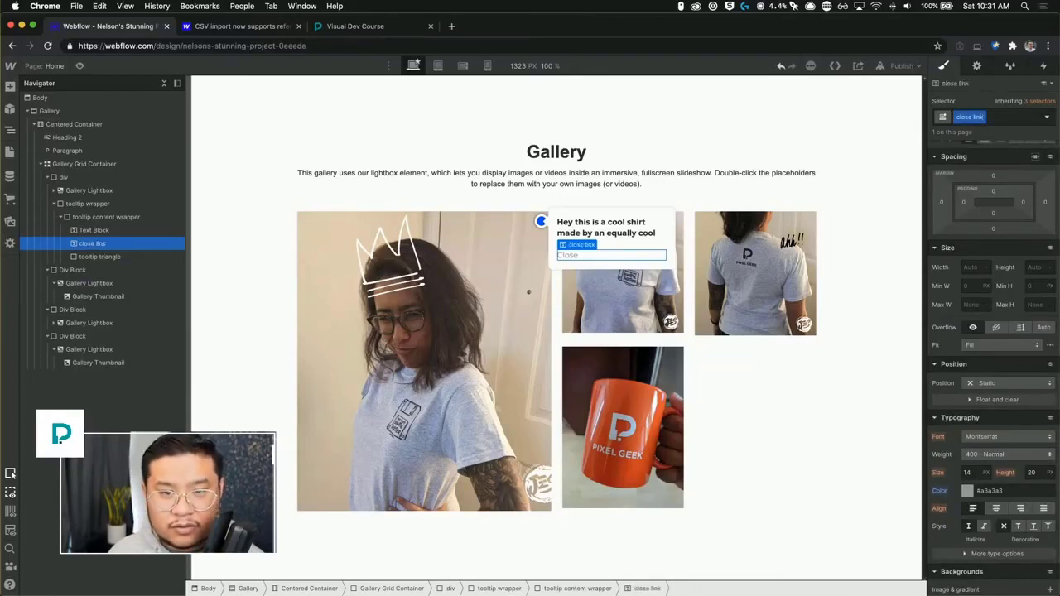
Rename the Close text's class to "close tooltip".
double_click(975, 117)
text(to)
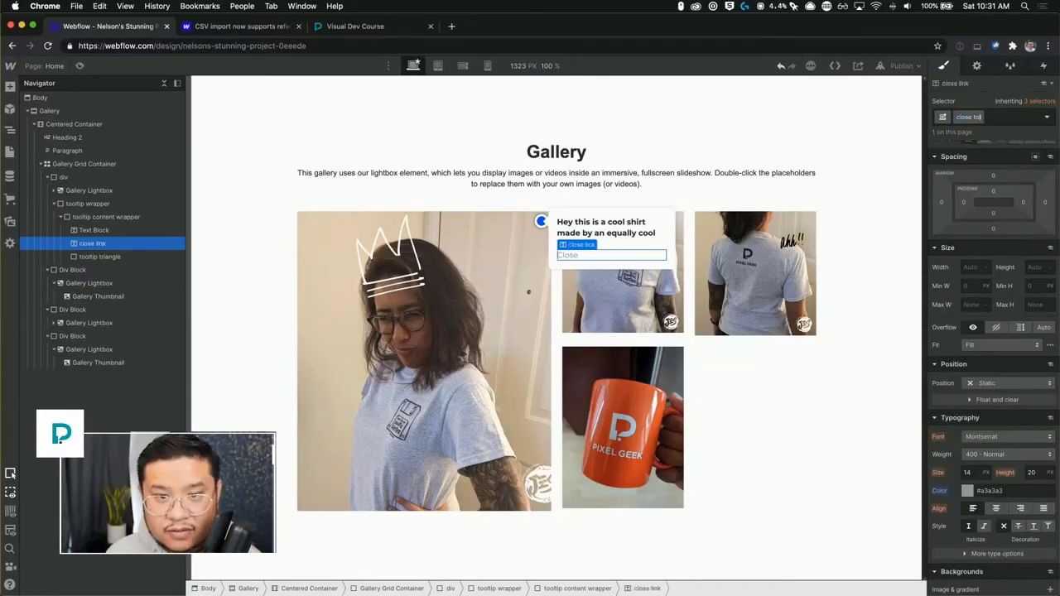
text(oltip)
key(Return)
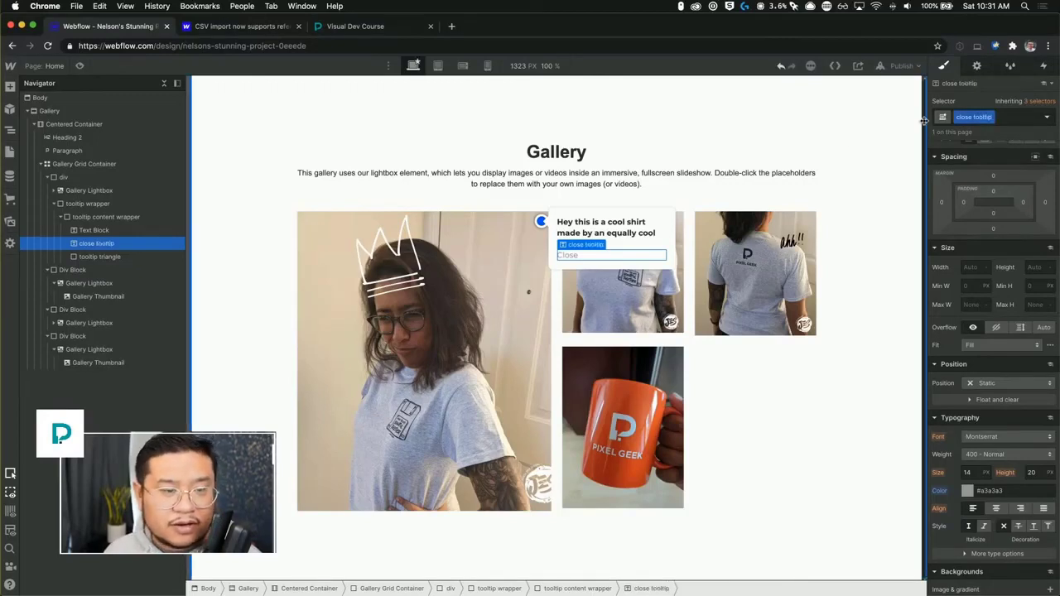
Center-align the Close text and set its font size to 12 px.
scroll(1020, 387, down, 1)
click(997, 495)
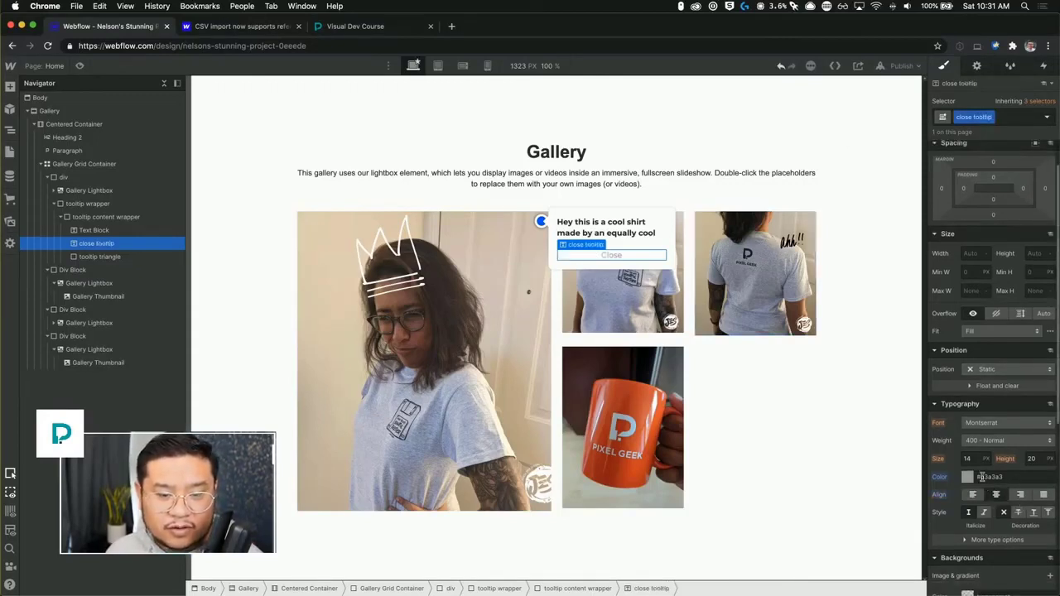
click(971, 458)
text(12)
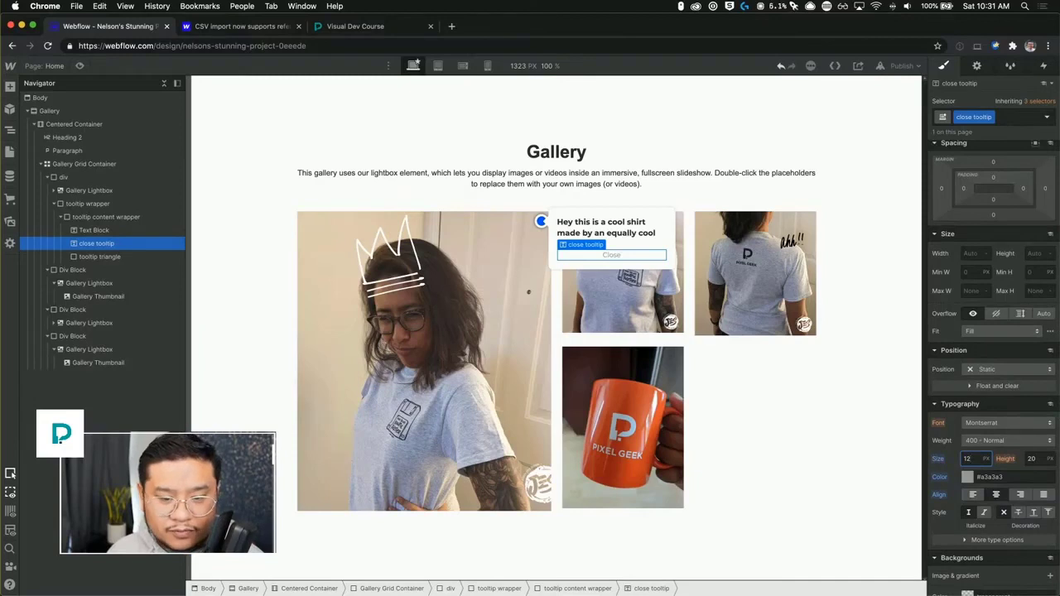
Make the Close text display in uppercase.
click(997, 539)
scroll(994, 513, down, 5)
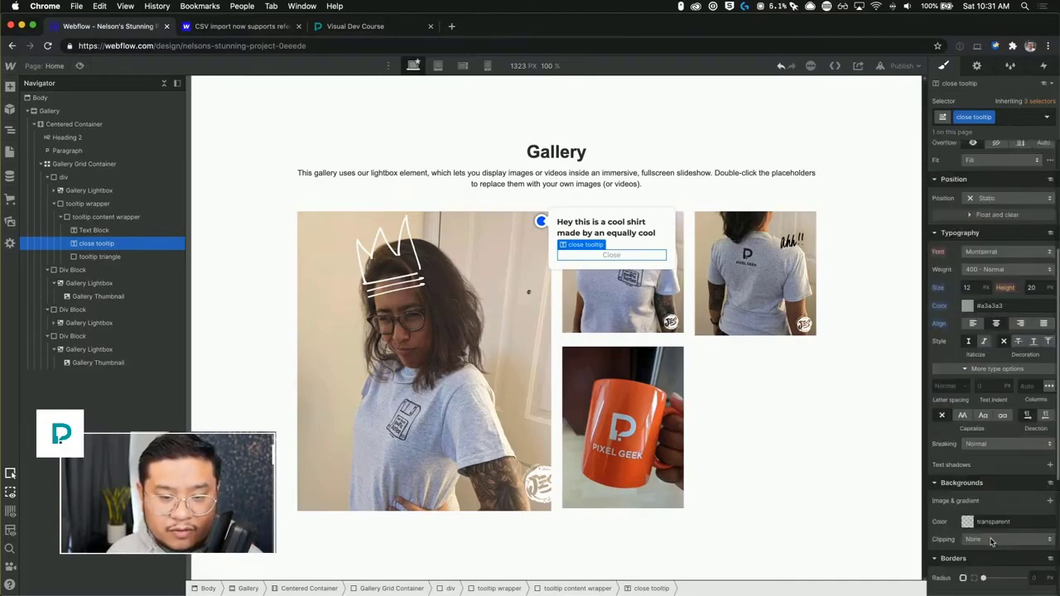
click(966, 414)
scroll(981, 392, up, 6)
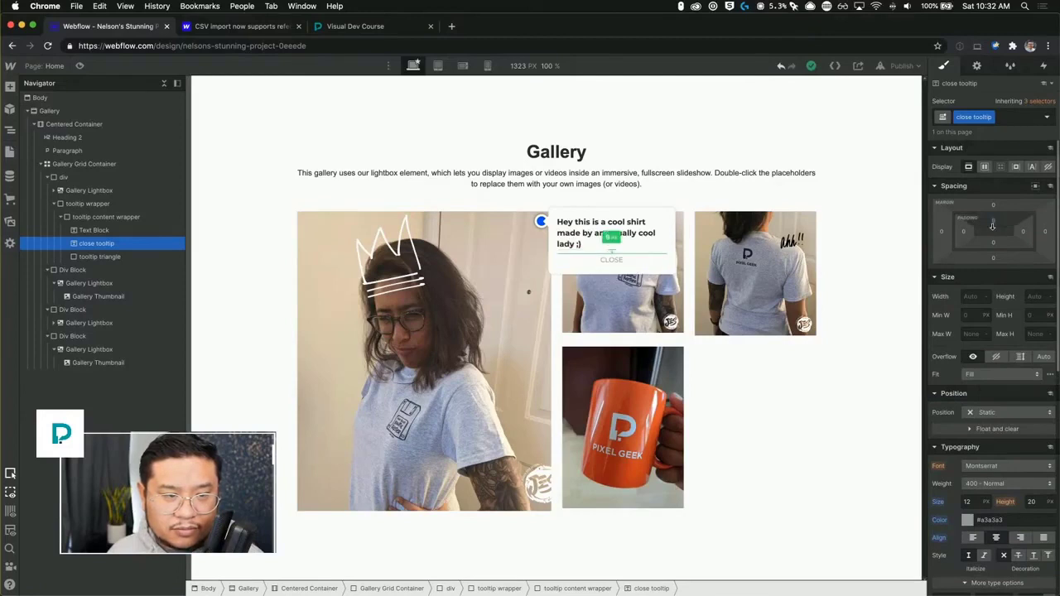
Give the Close text a solid 1 px border in light grey #e4e4e4.
scroll(981, 414, down, 7)
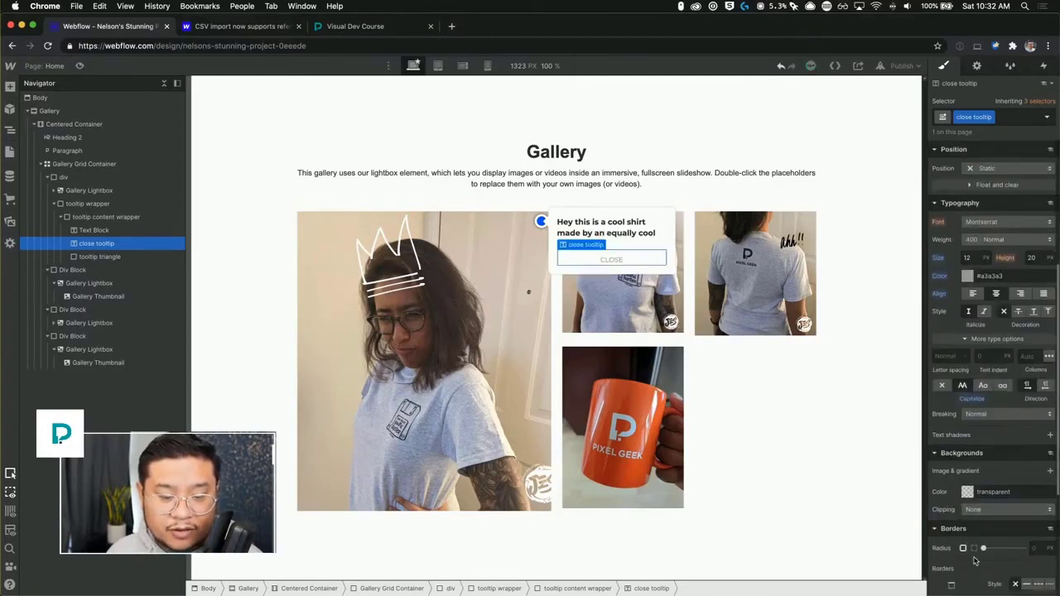
scroll(975, 559, down, 1)
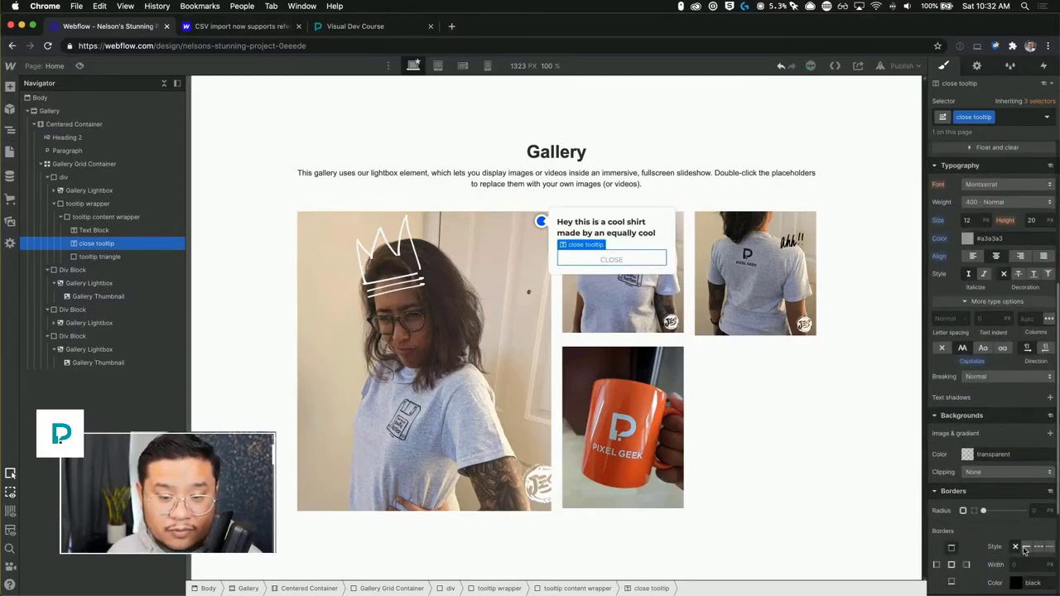
click(1026, 547)
click(1016, 584)
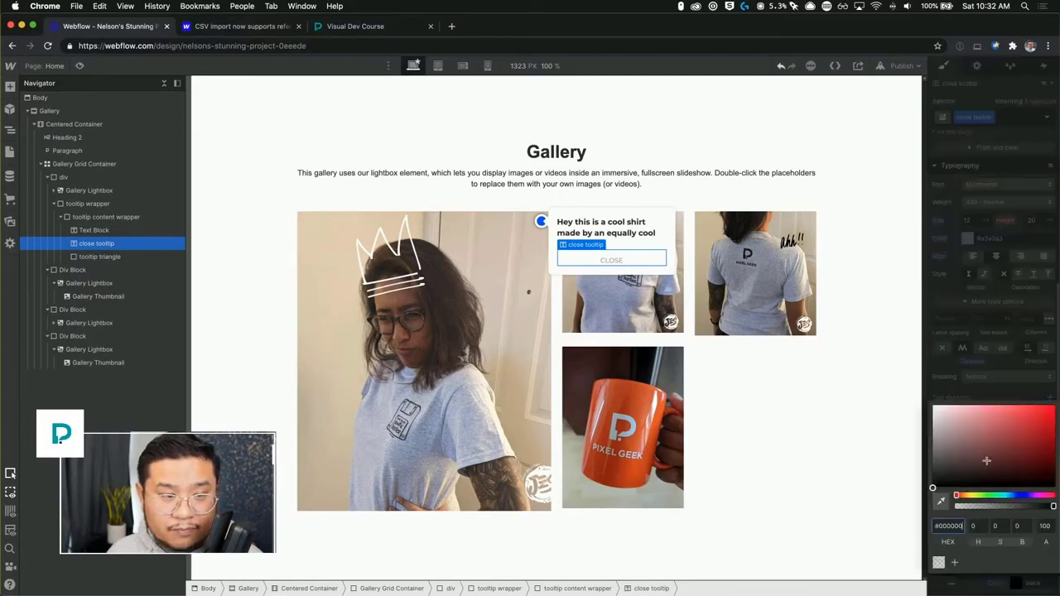
drag(934, 459, 922, 412)
click(1006, 338)
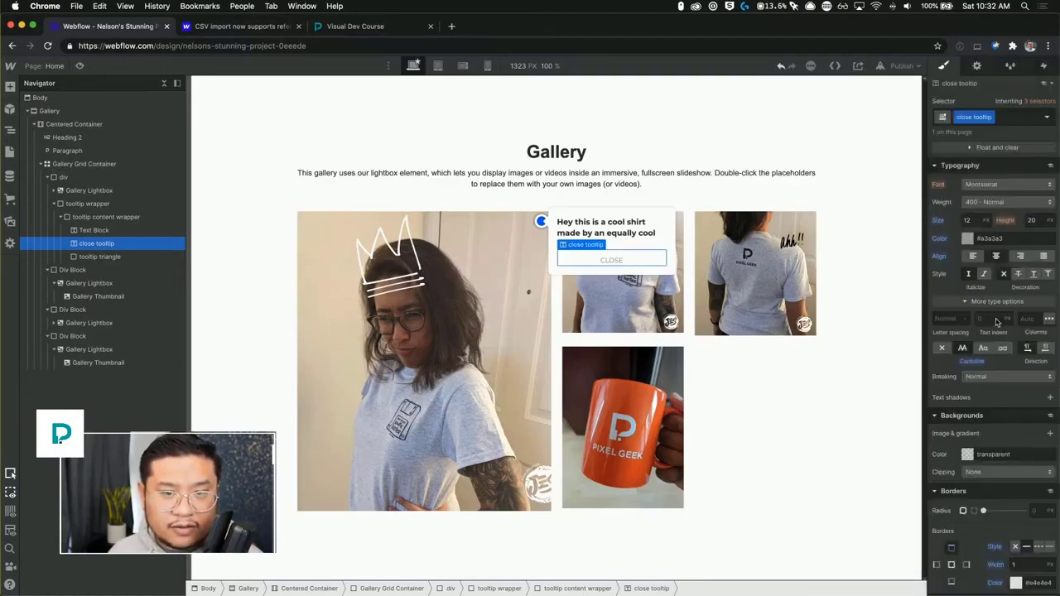
Set the Close text's top margin to 12 px and its top padding to 8 px.
scroll(998, 302, up, 5)
click(994, 206)
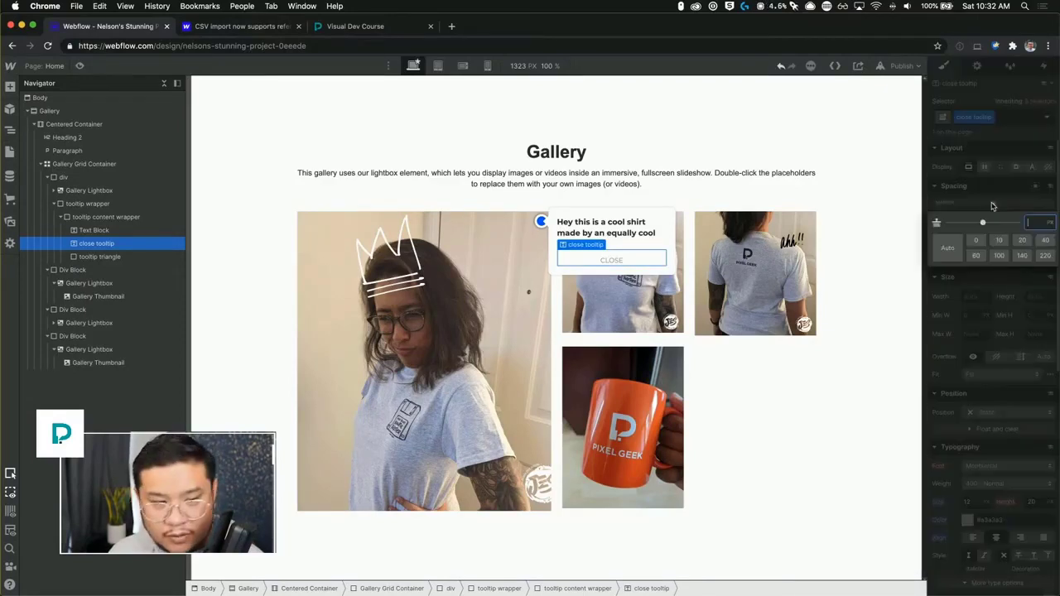
text(8)
key(Return)
click(993, 219)
text(8)
key(Return)
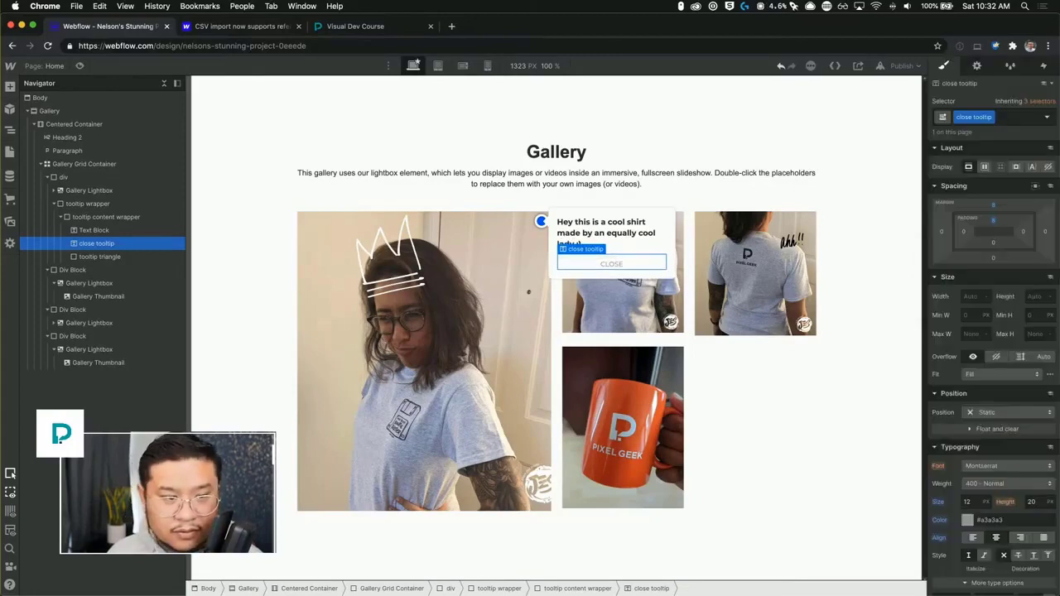
click(629, 203)
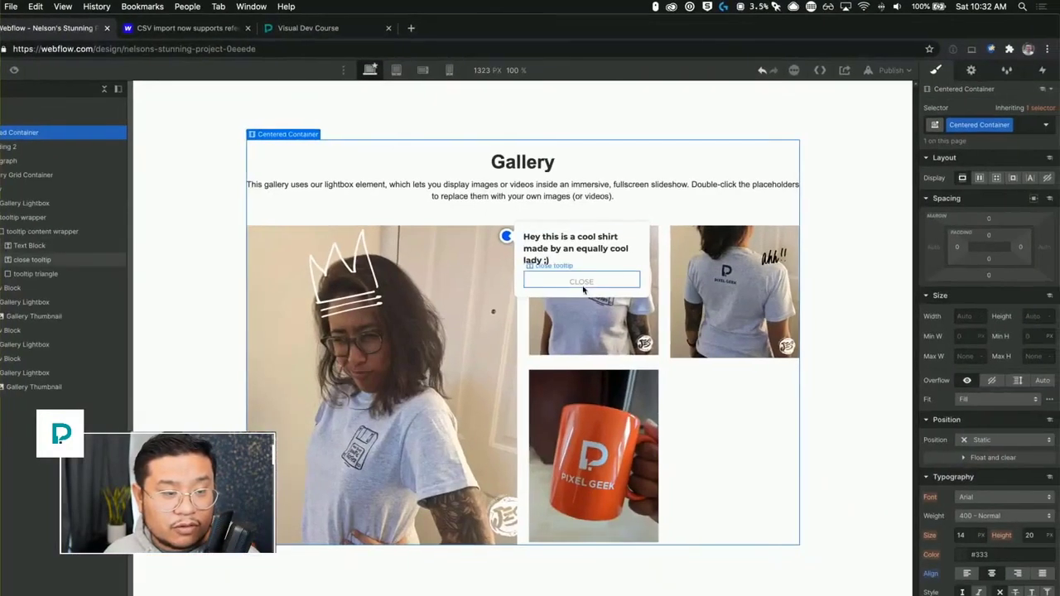
click(583, 289)
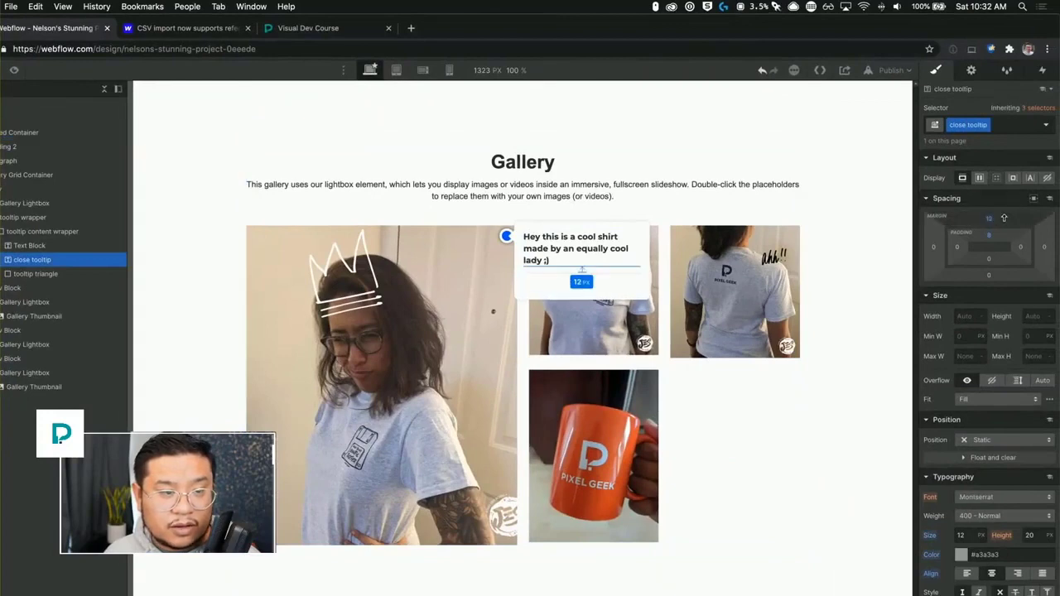
click(630, 203)
click(612, 236)
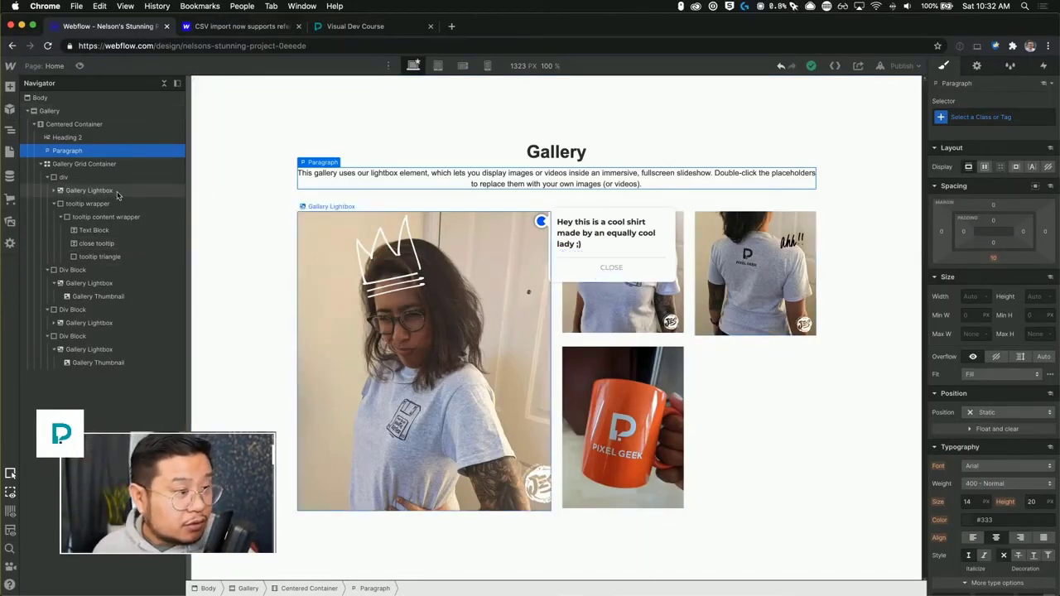
click(47, 178)
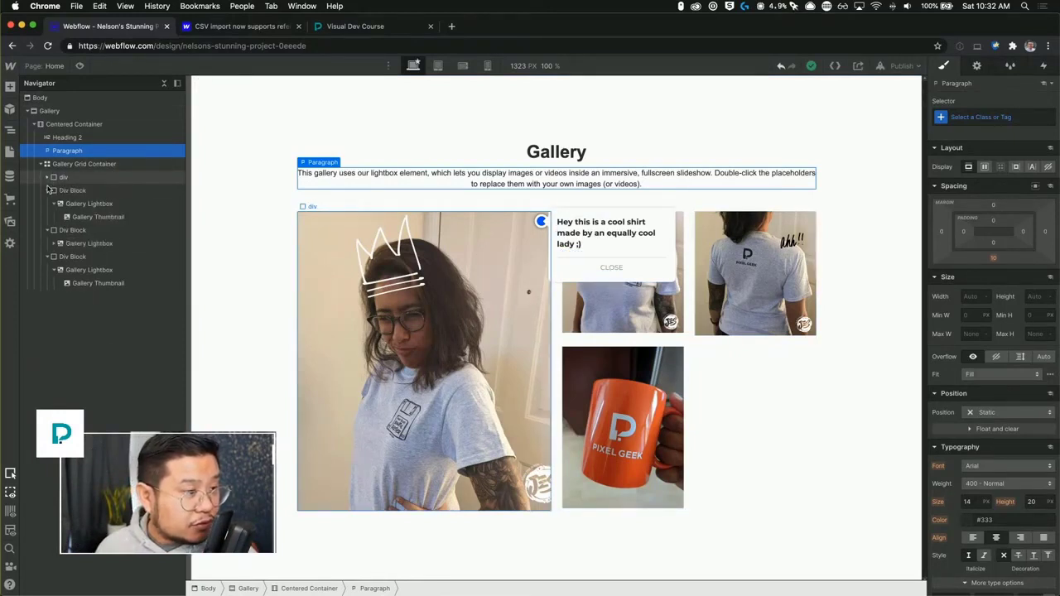
click(47, 190)
click(47, 203)
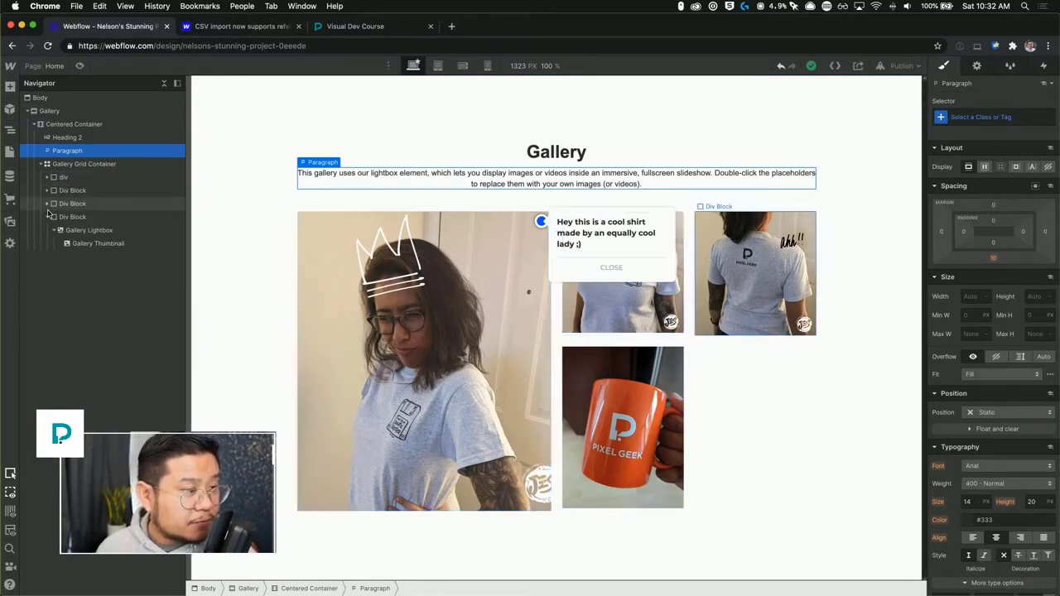
click(47, 217)
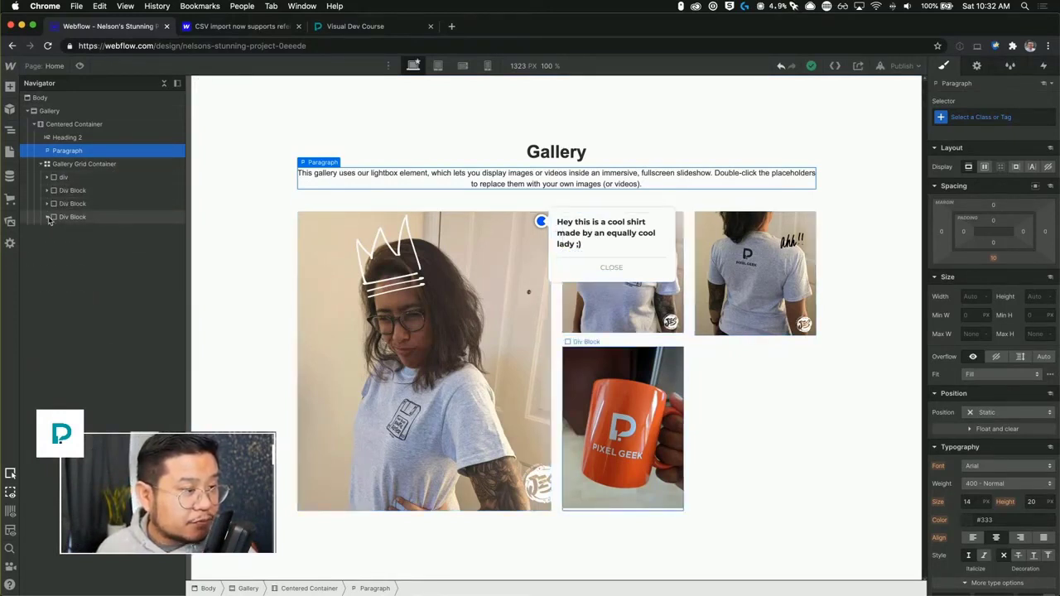
Rename the blue marker's class from tooltip wrapper to "tooltip circle".
click(540, 221)
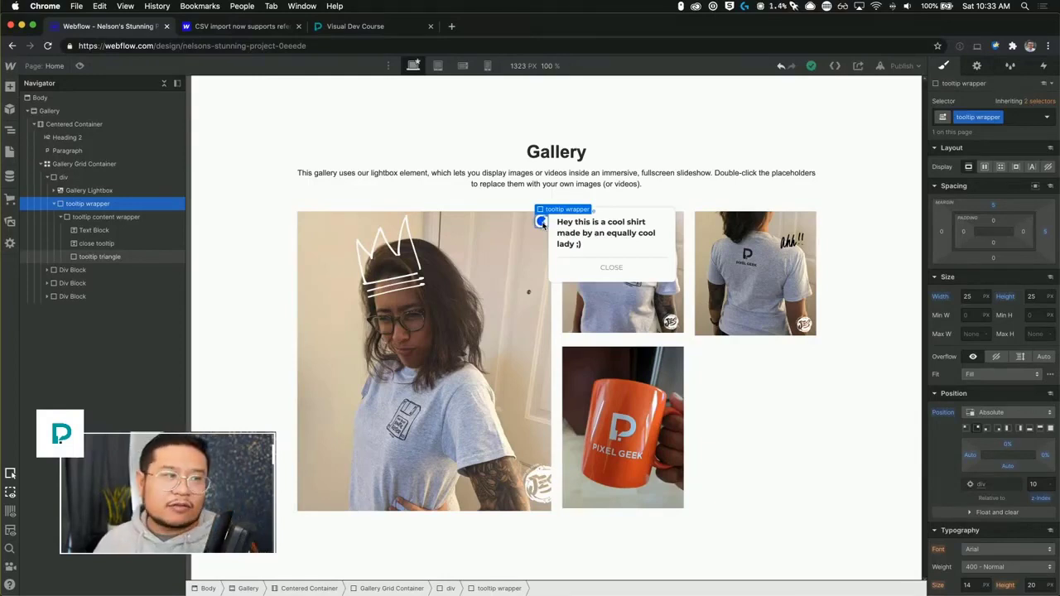
click(62, 217)
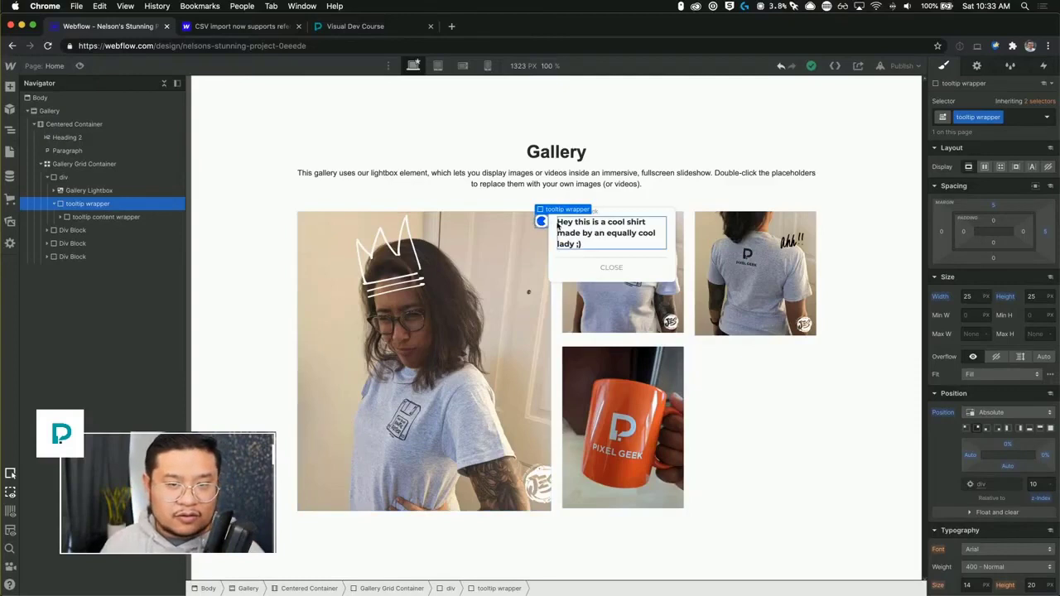
double_click(977, 117)
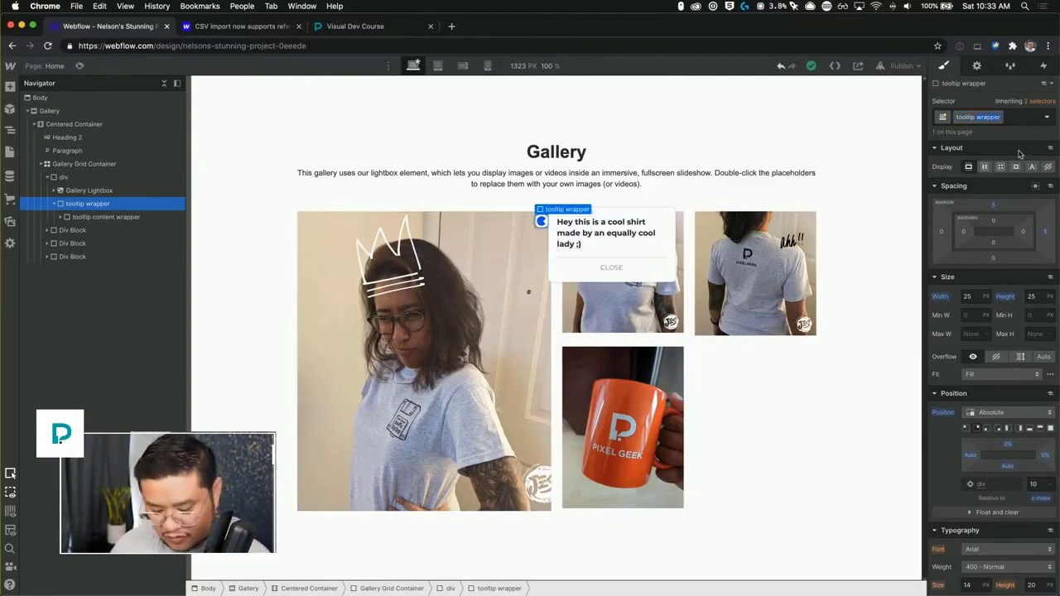
text(circle)
key(Return)
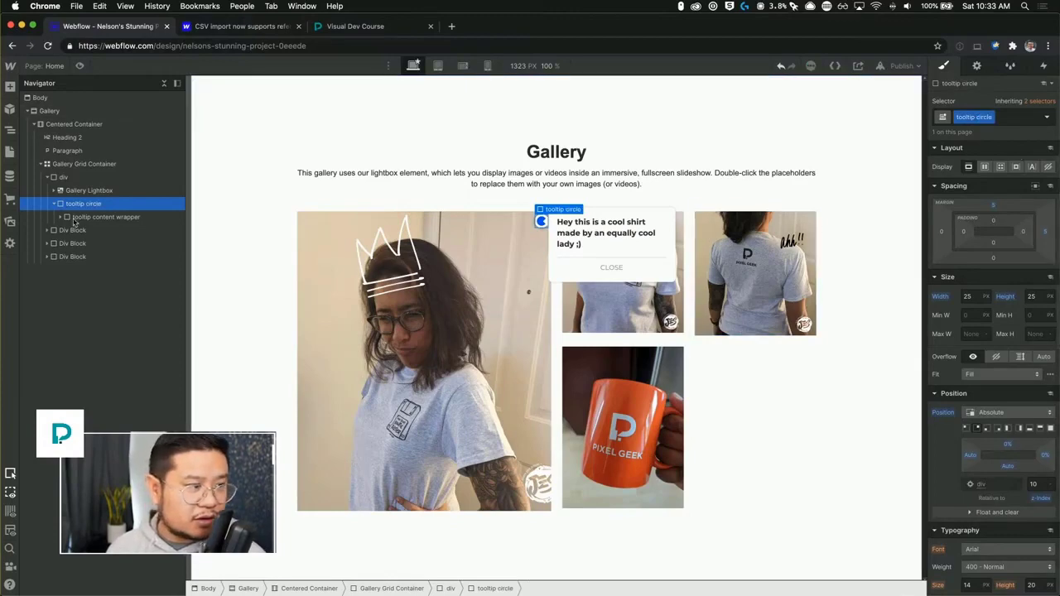
Add a new Div Block inside the first image's div and give it the class "tooltip wrapper".
click(81, 179)
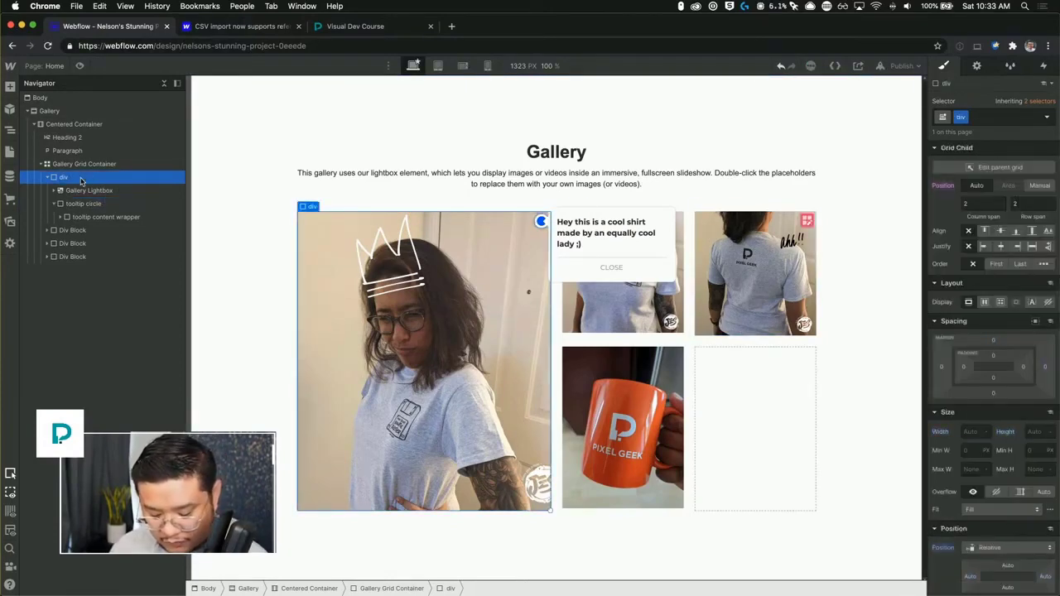
key(super+e)
text(div)
key(Return)
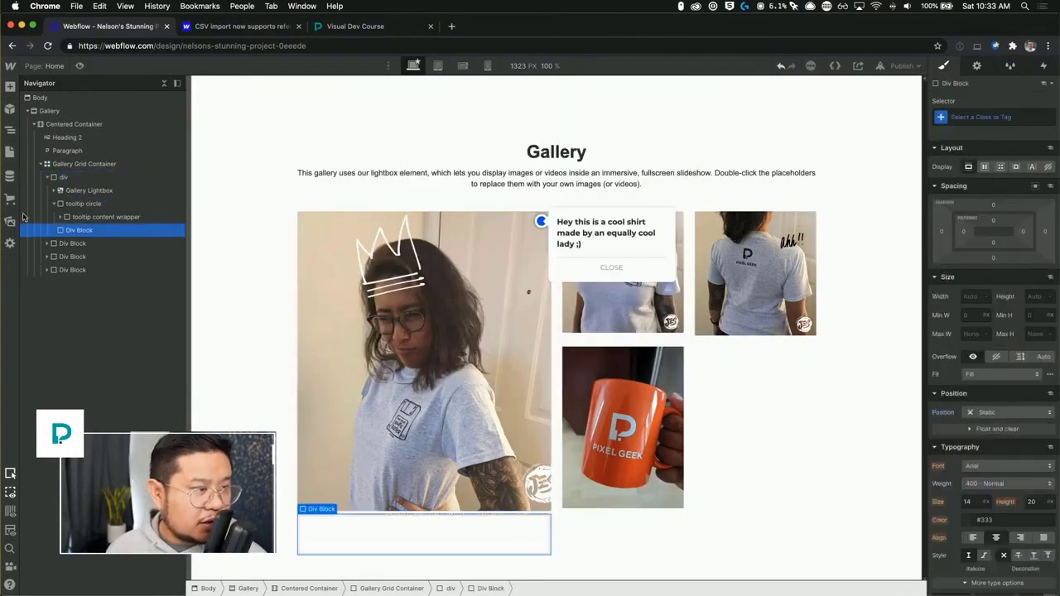
click(979, 118)
text(tool)
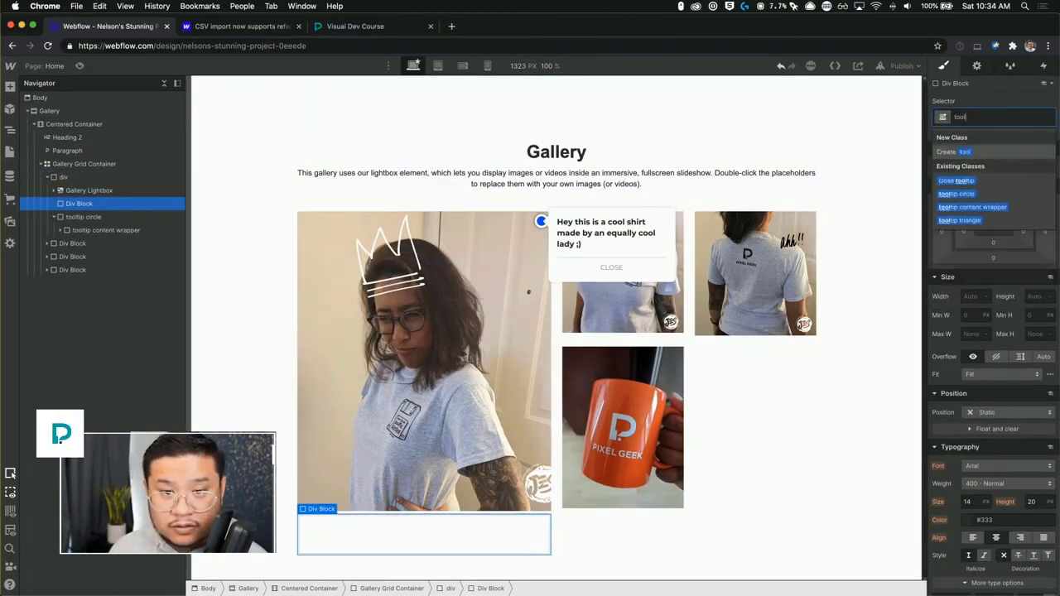
text(tip wrapper)
key(Return)
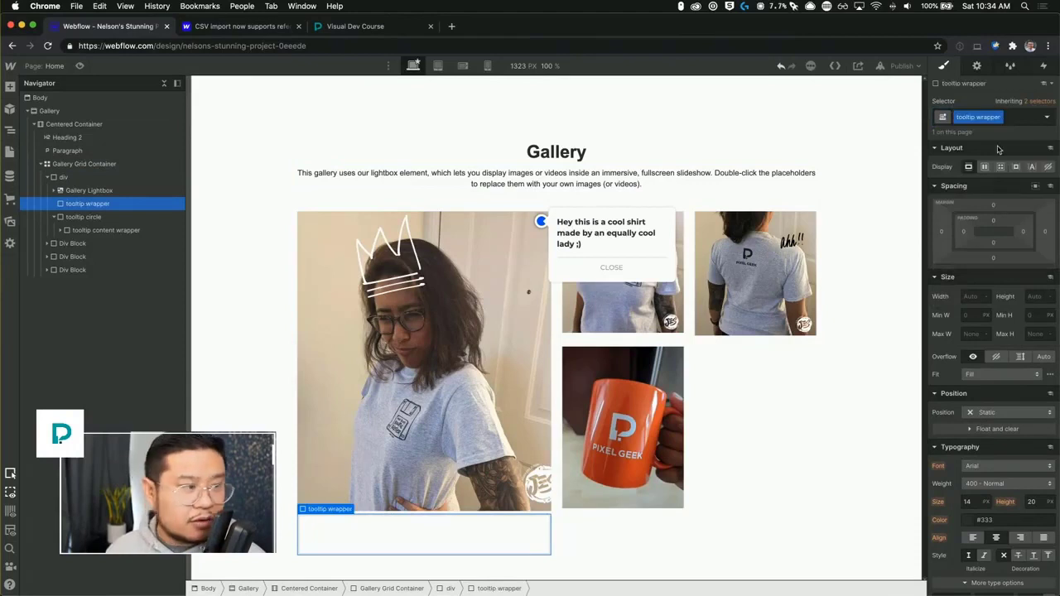
Nest the tooltip circle and content wrapper inside the new tooltip wrapper and set its position to Absolute.
drag(73, 213, 114, 215)
click(62, 218)
click(98, 205)
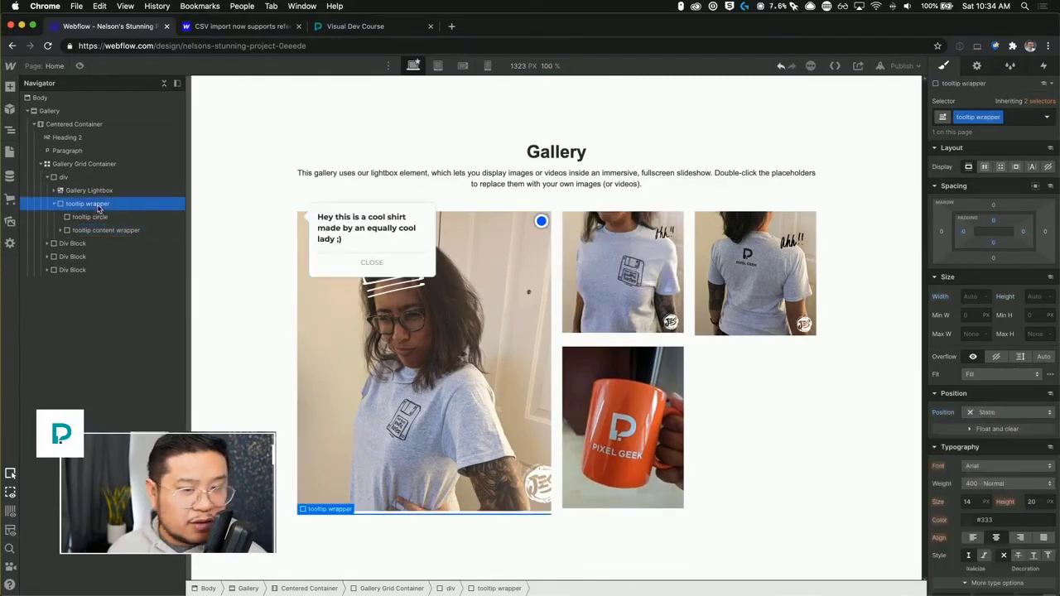
click(994, 412)
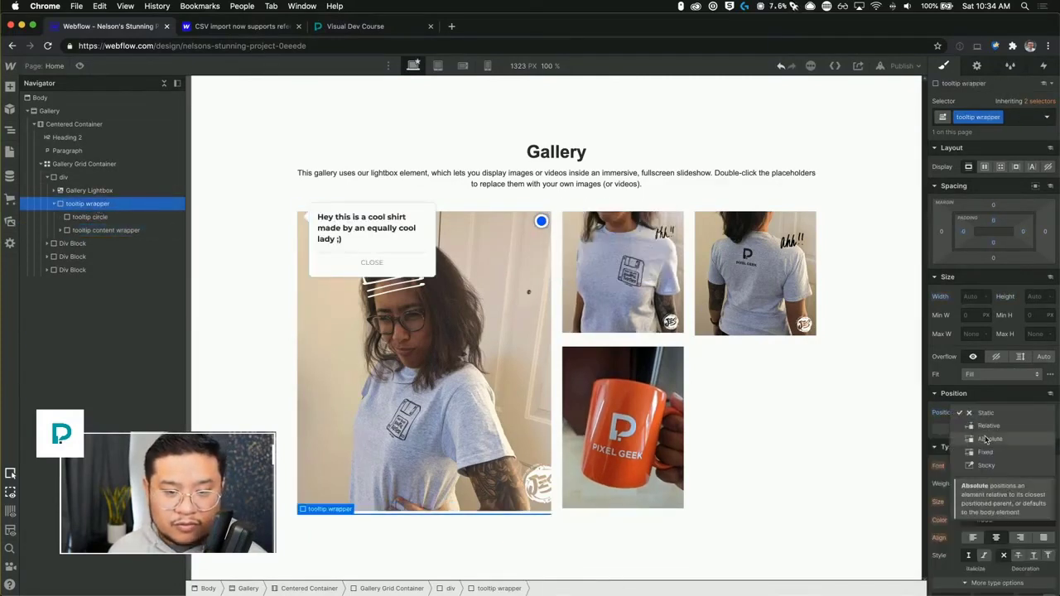
click(987, 438)
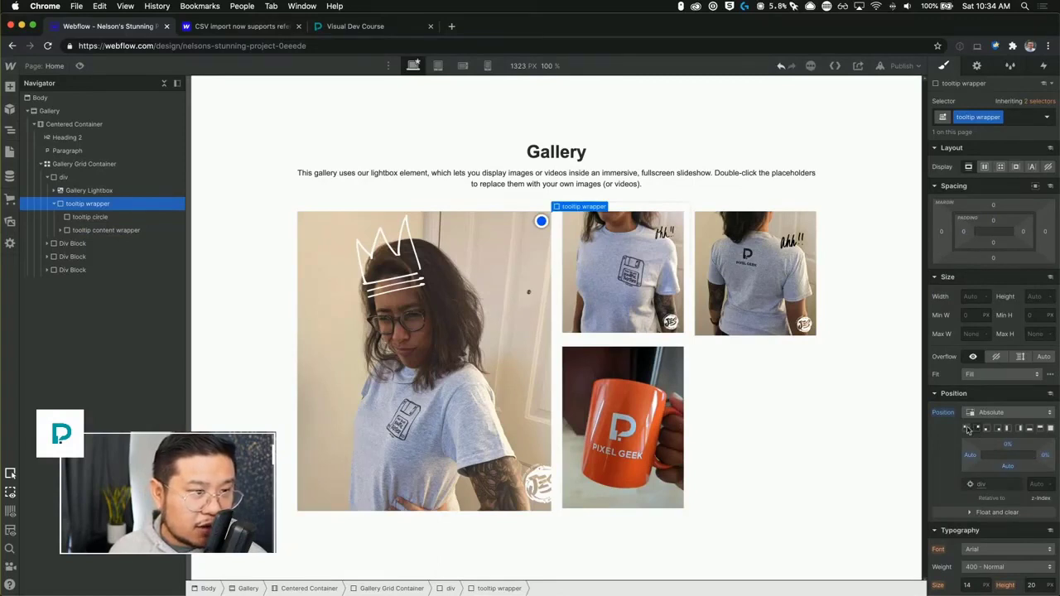
Adjust the tooltip content wrapper's absolute offsets and set its z-index to 11.
click(101, 236)
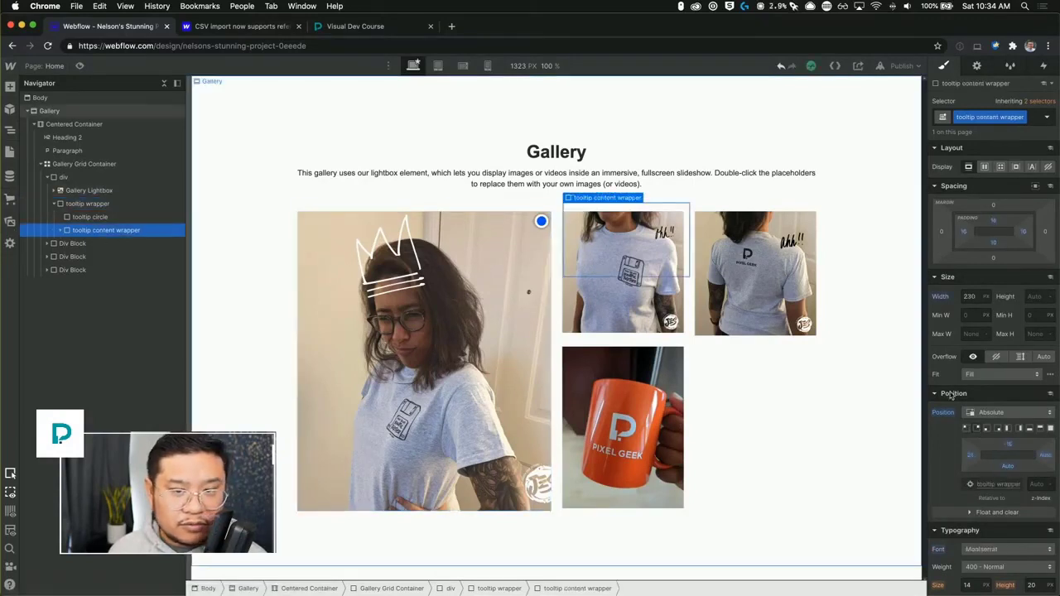
click(1003, 447)
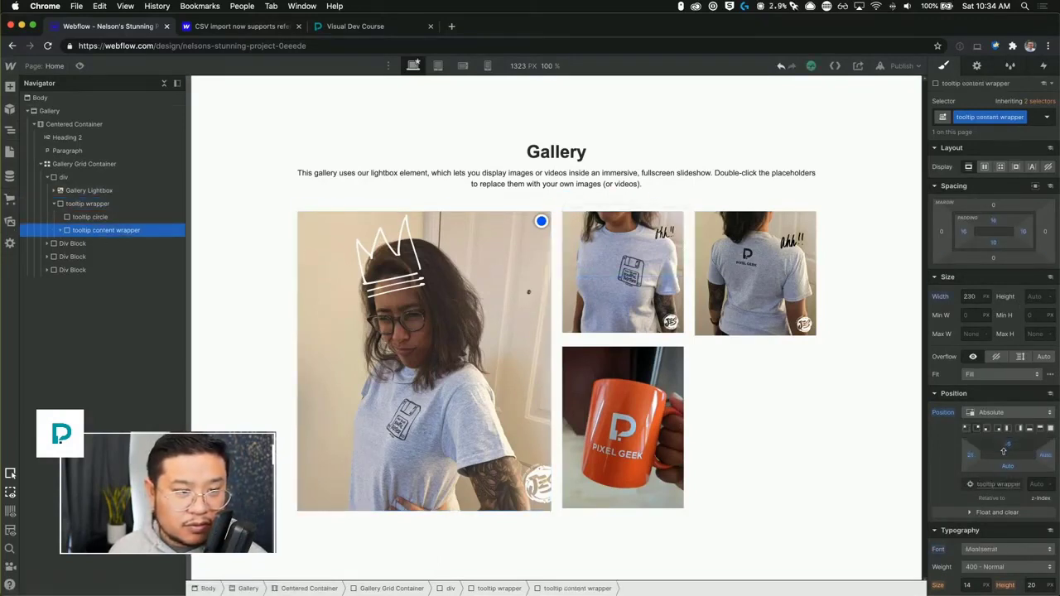
mouse_move(1001, 452)
mouse_down()
mouse_move(955, 453)
mouse_move(1008, 440)
mouse_up()
click(1035, 484)
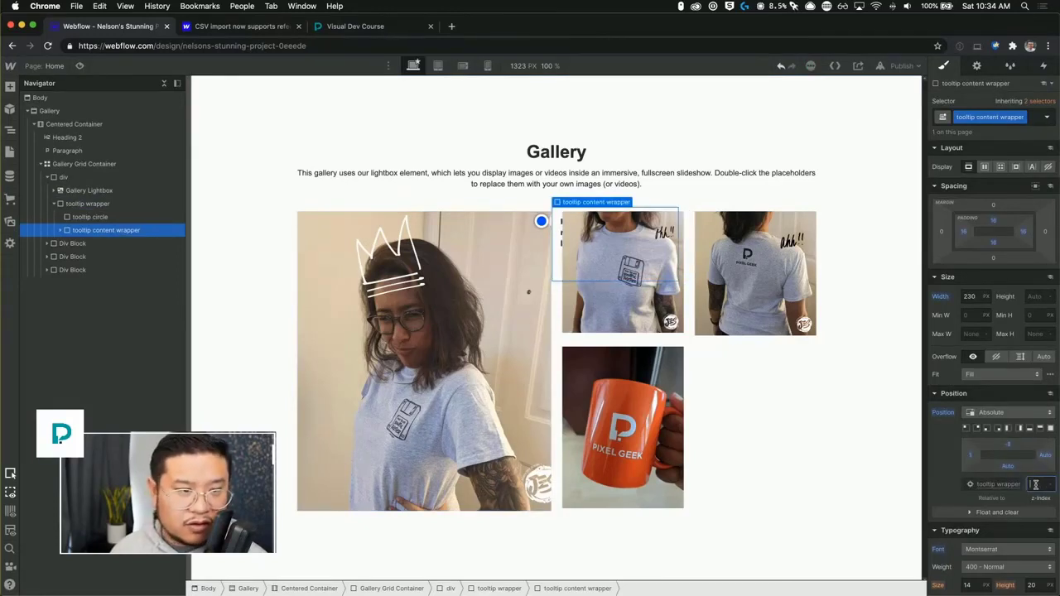
text(11)
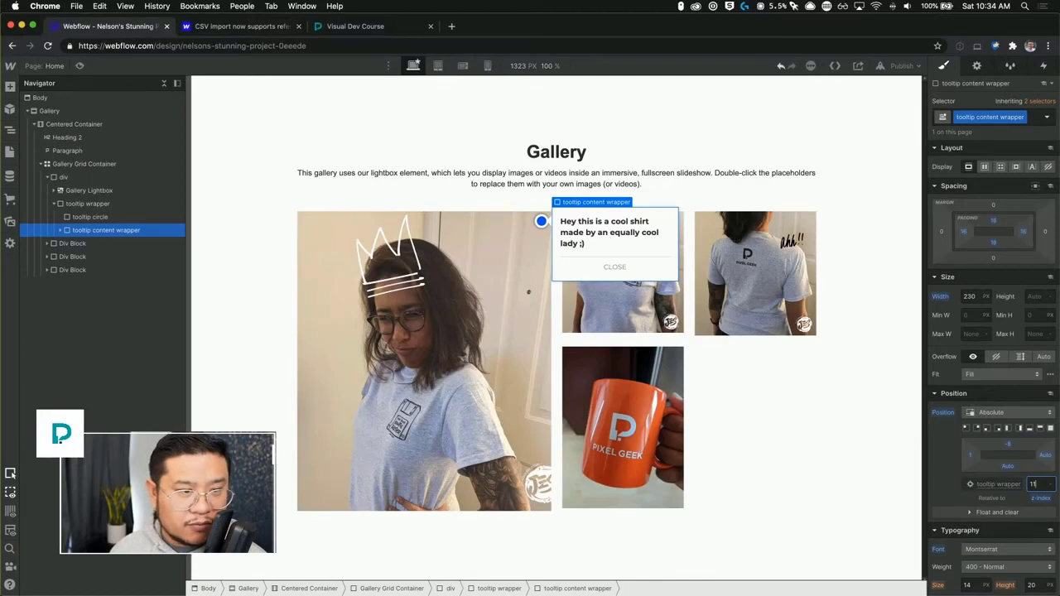
drag(971, 454, 967, 454)
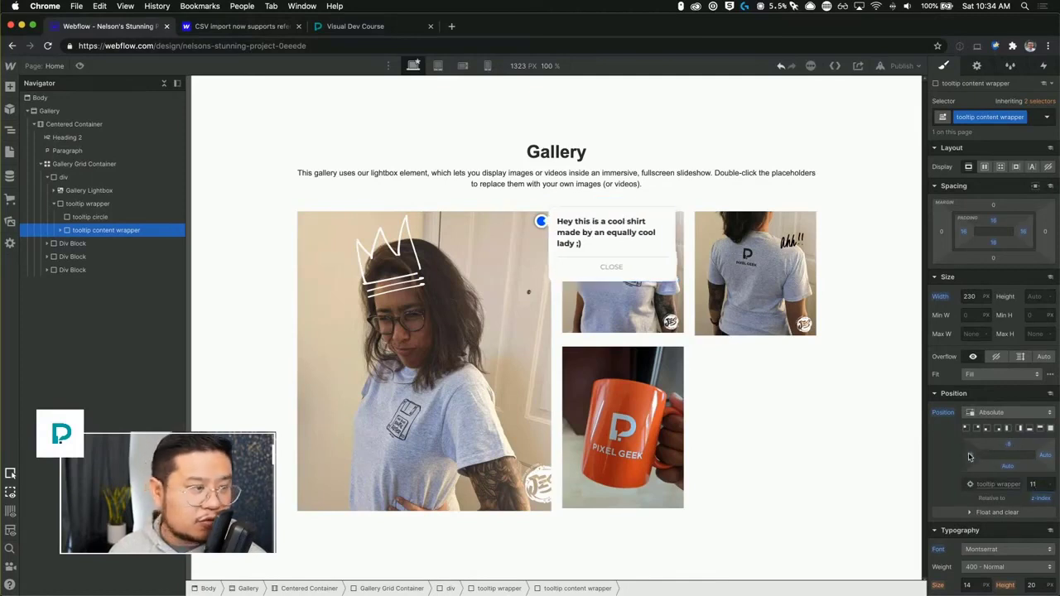
Give the tooltip circle a Mouse click (tap) trigger whose first click starts an animation.
click(99, 217)
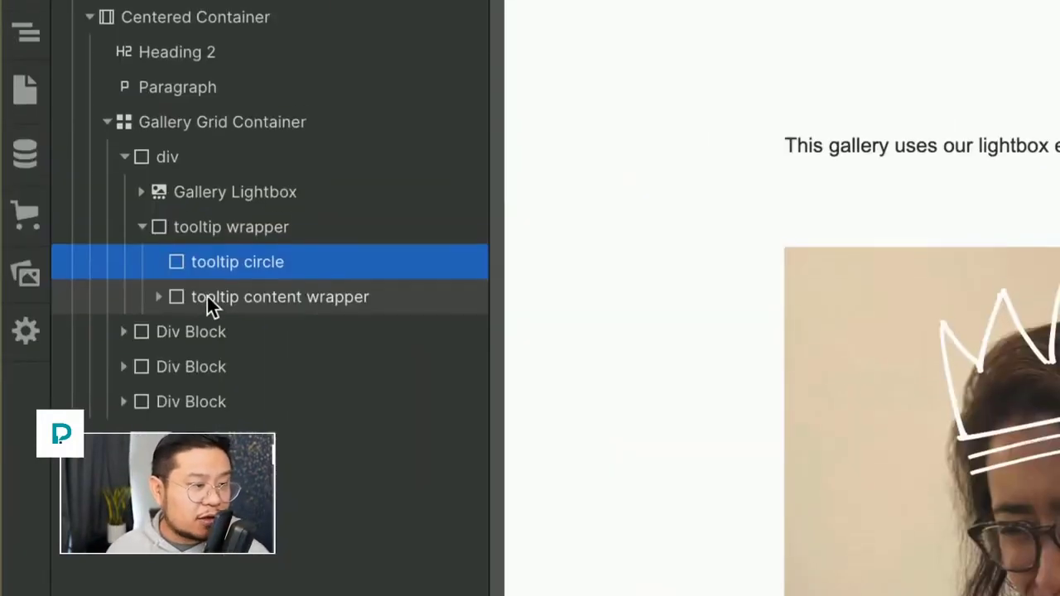
click(235, 235)
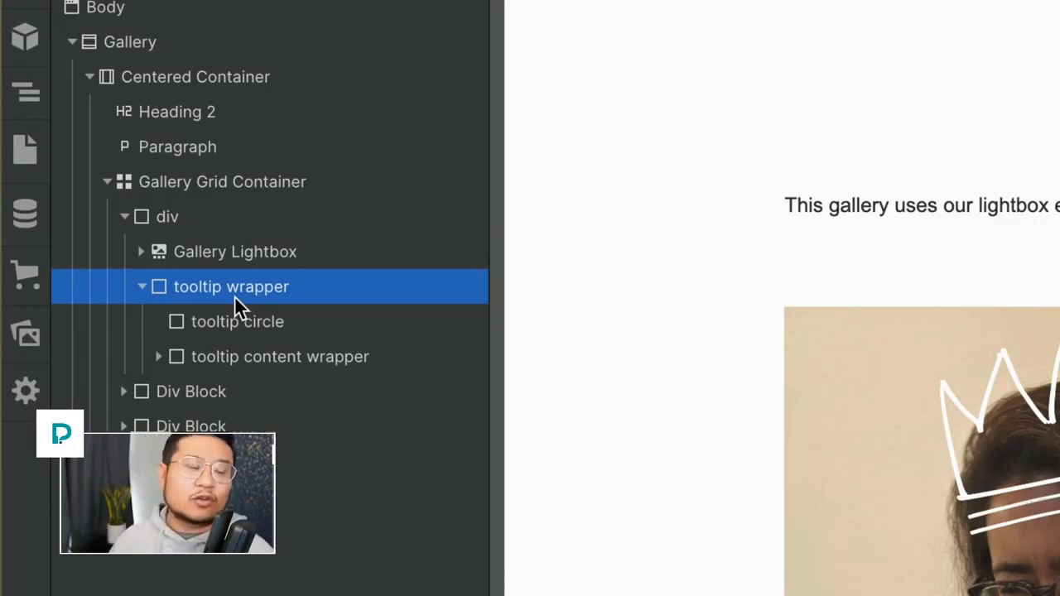
click(235, 323)
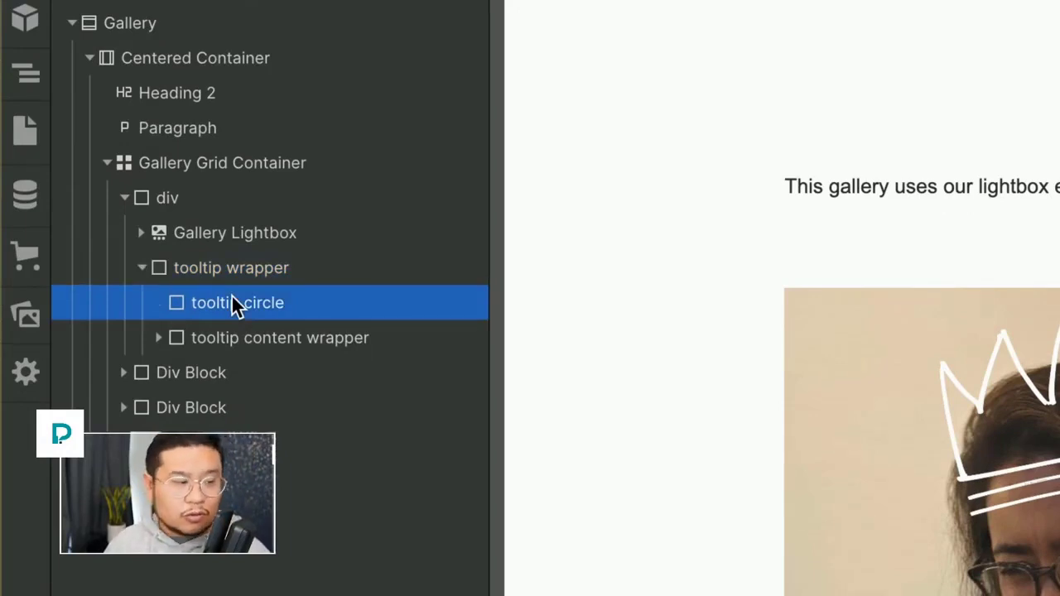
click(231, 341)
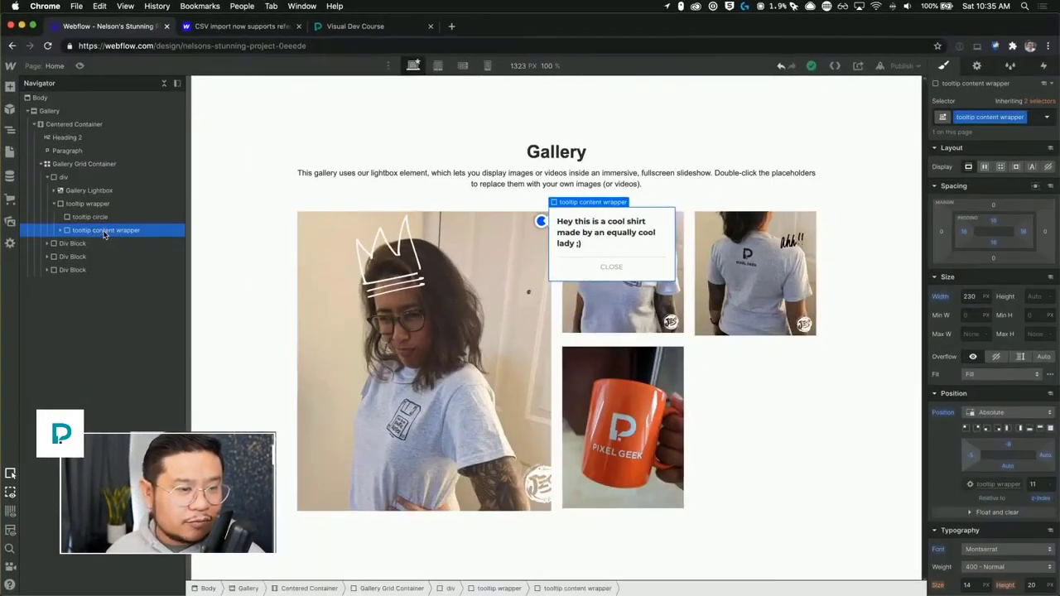
click(114, 216)
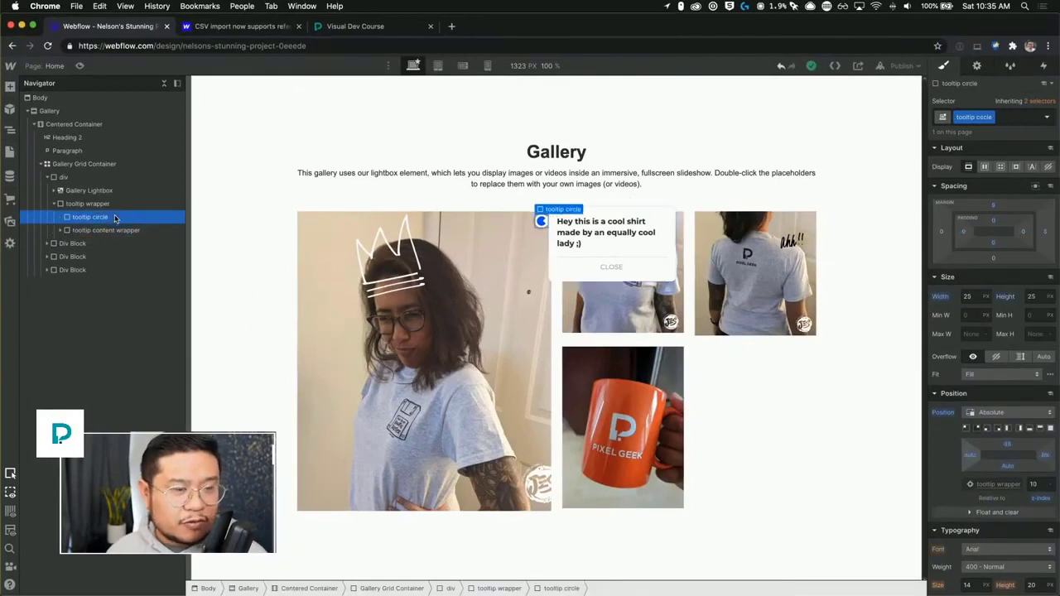
click(1041, 65)
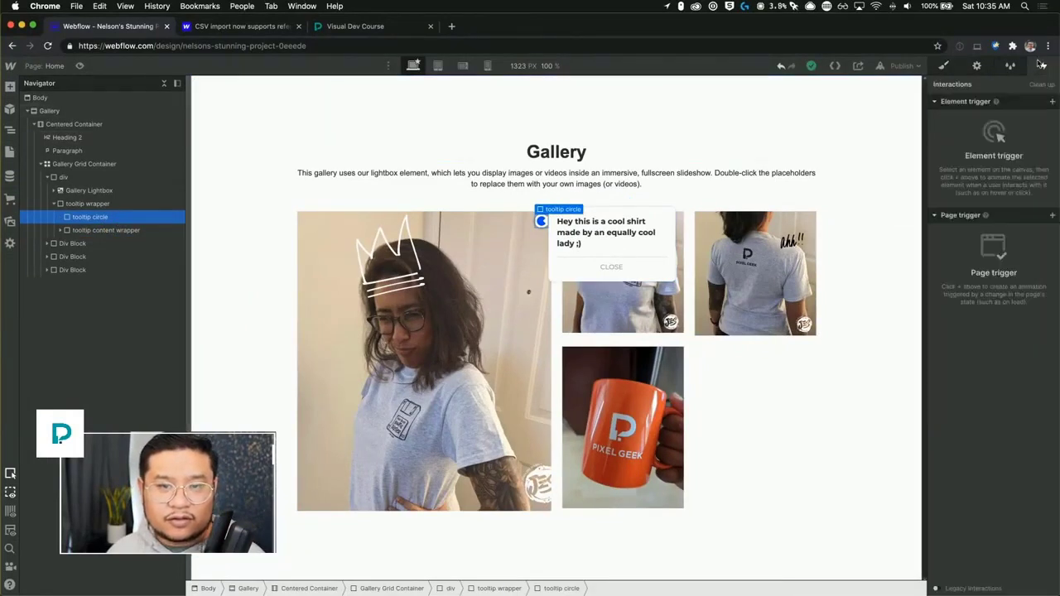
click(1052, 103)
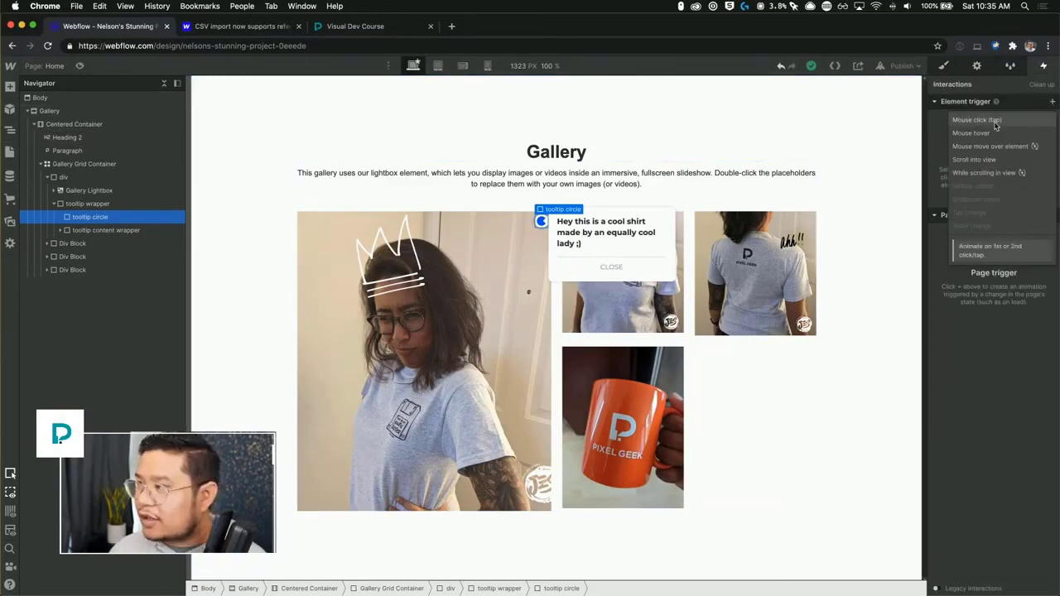
click(996, 121)
click(997, 161)
click(971, 190)
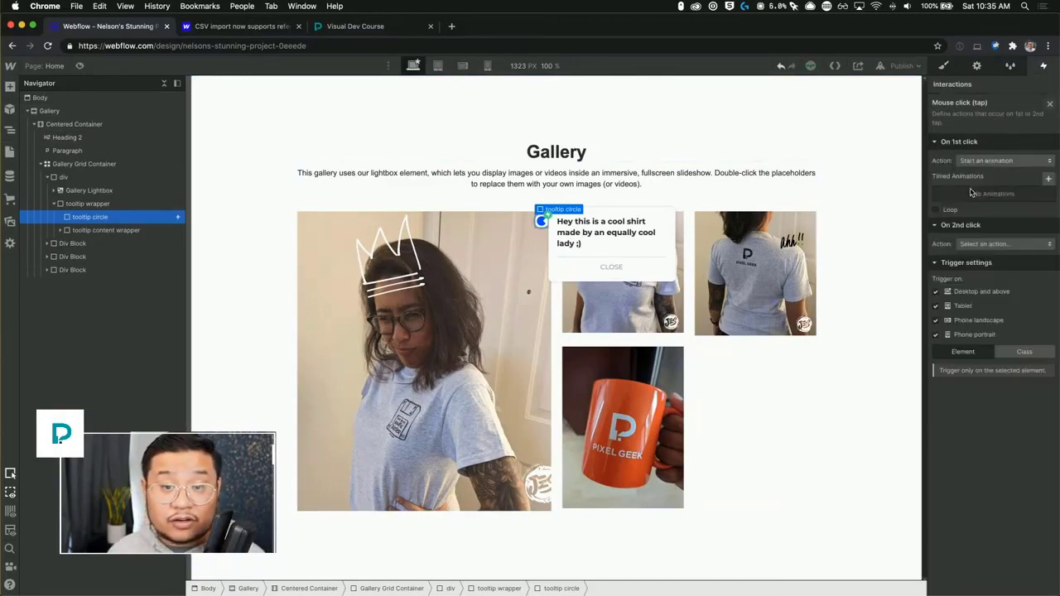
Create a new timed animation named "tooltip open".
click(1049, 180)
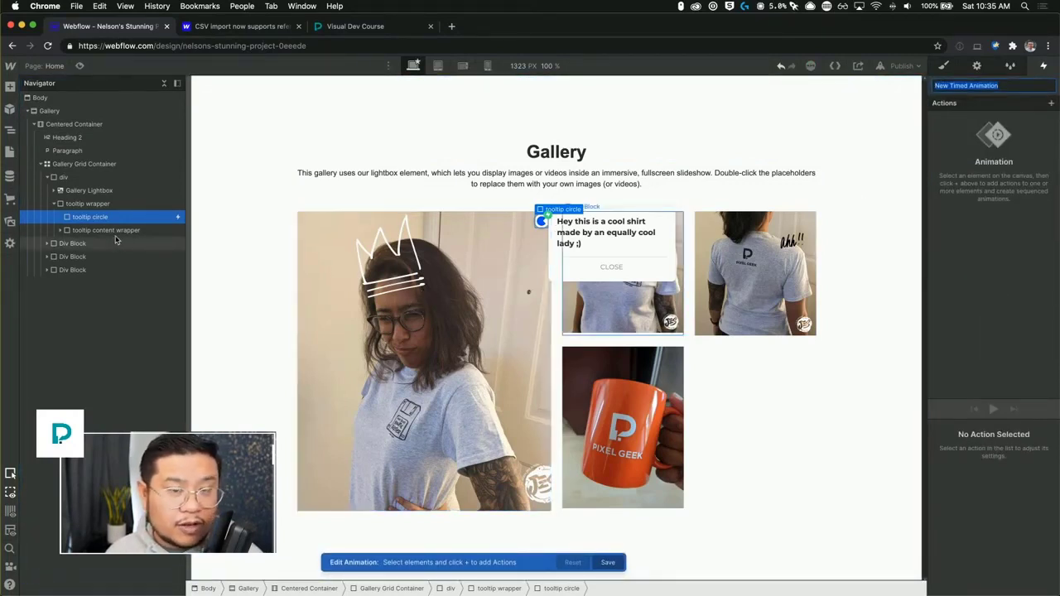
text(toolti)
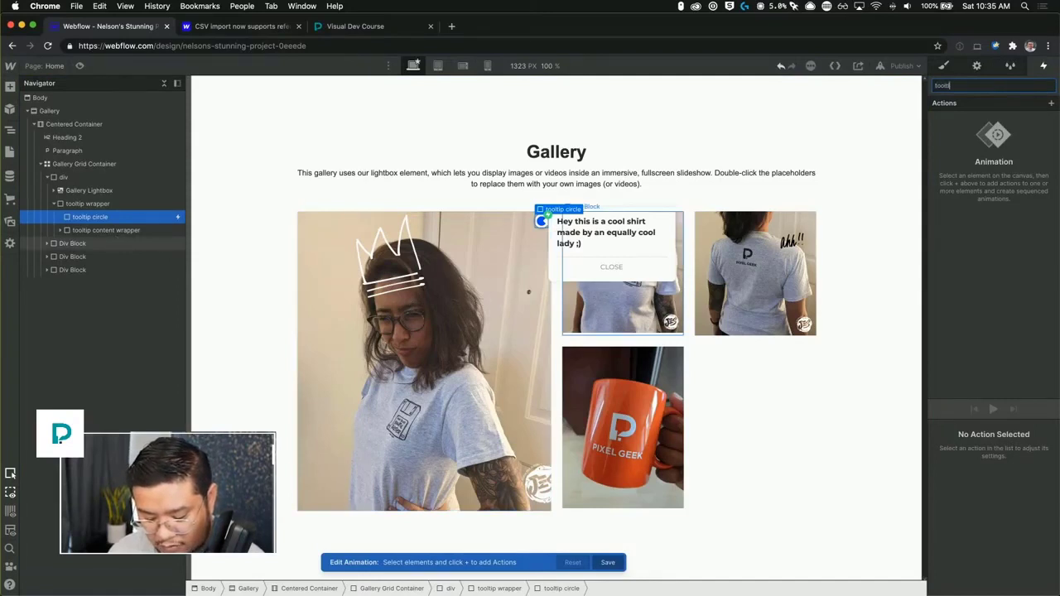
text(p open)
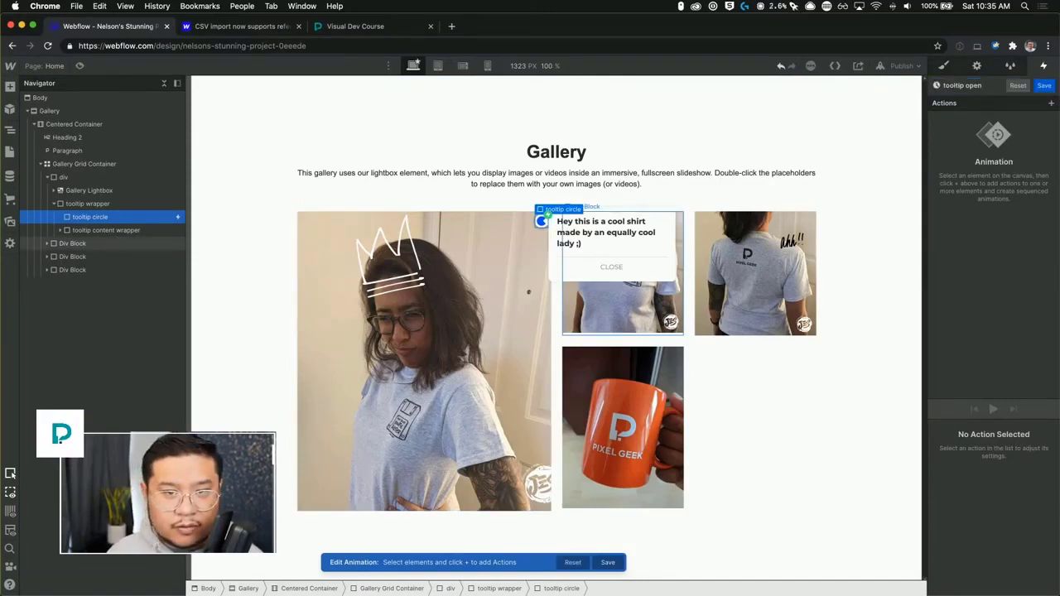
Add a Move action on the tooltip content wrapper, set X to 30 px, and set it as initial state.
click(106, 230)
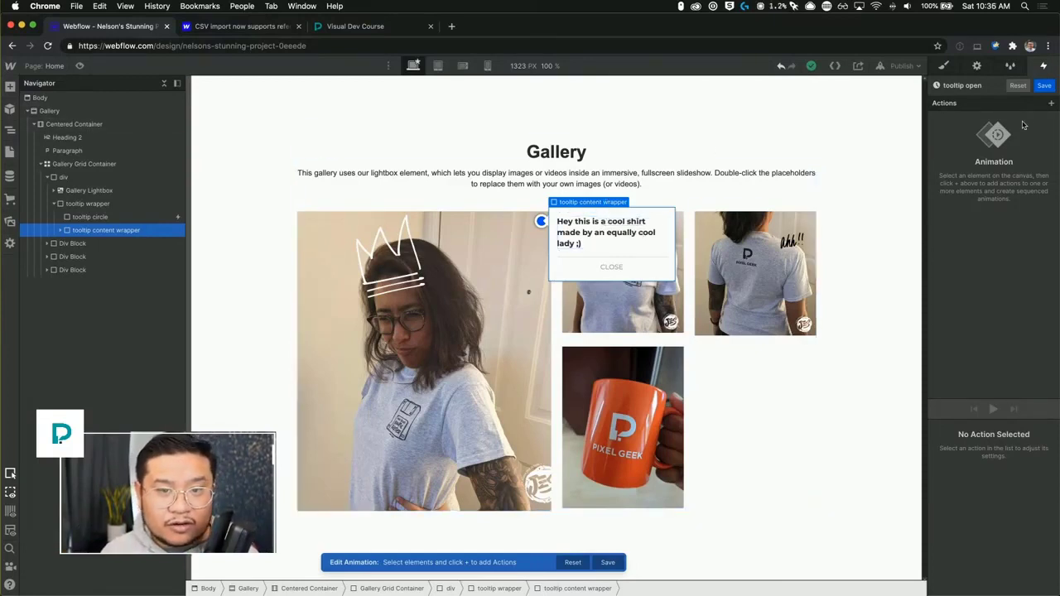
click(1050, 103)
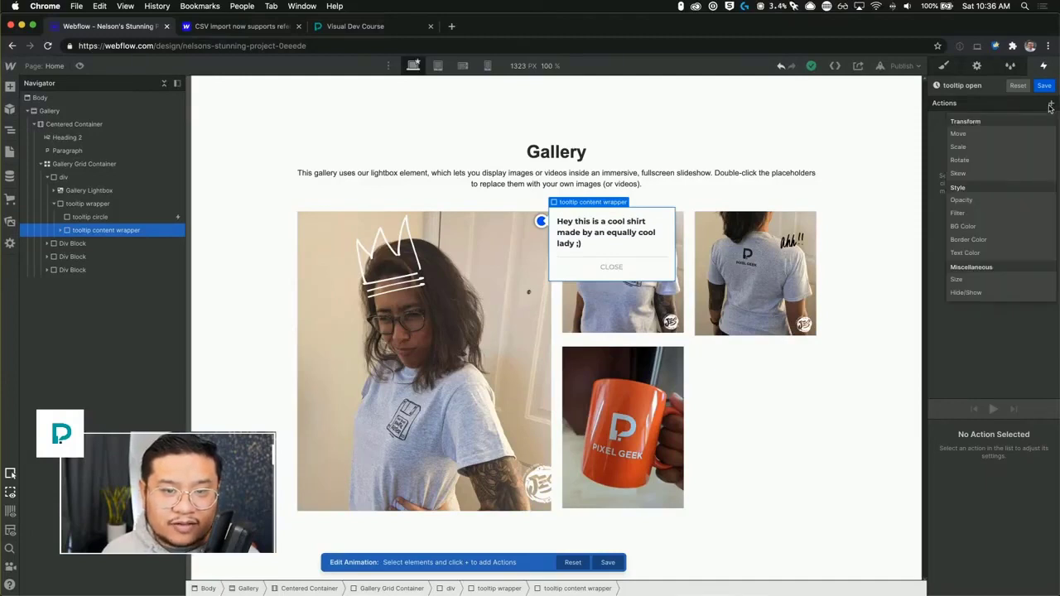
click(996, 137)
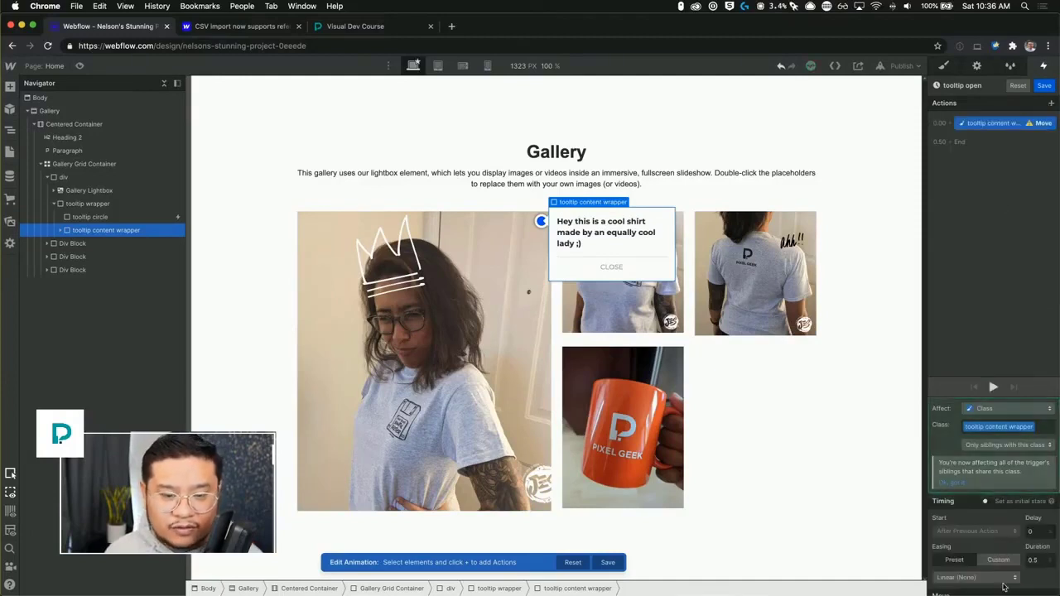
scroll(987, 534, down, 3)
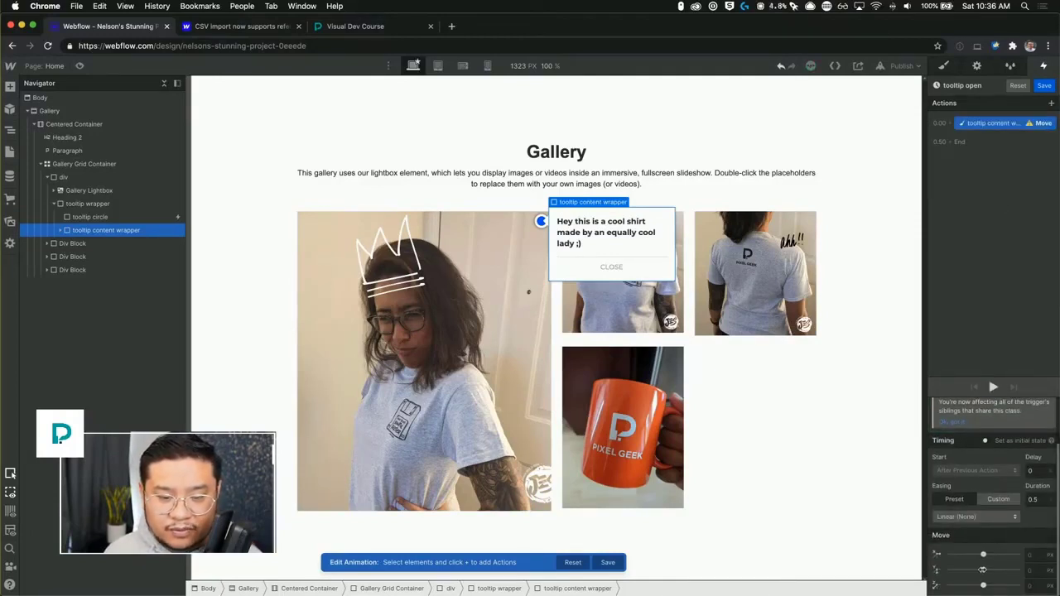
drag(983, 555, 986, 556)
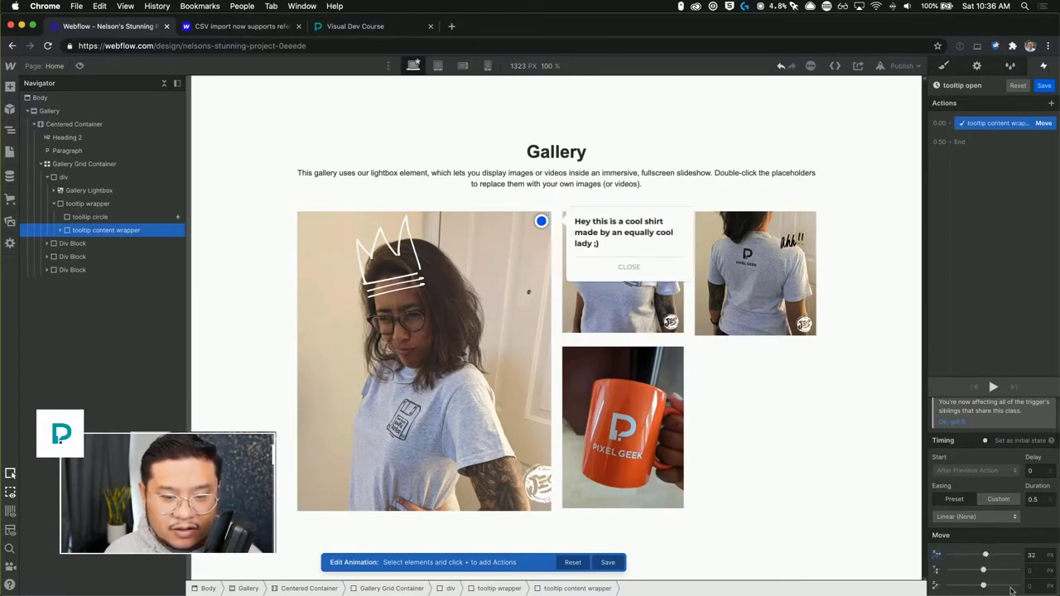
click(1040, 560)
text(30)
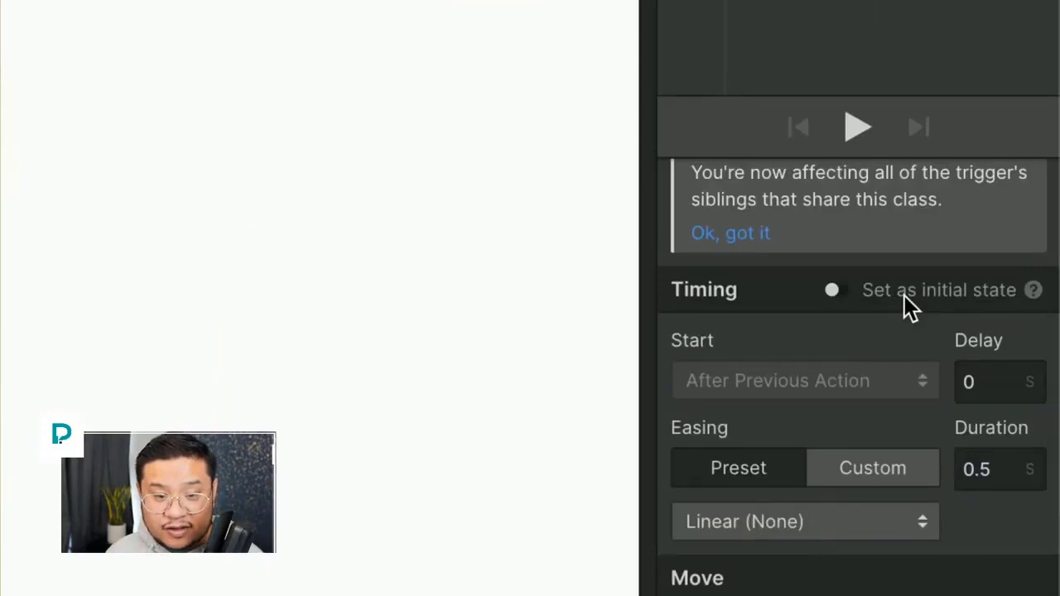
click(904, 296)
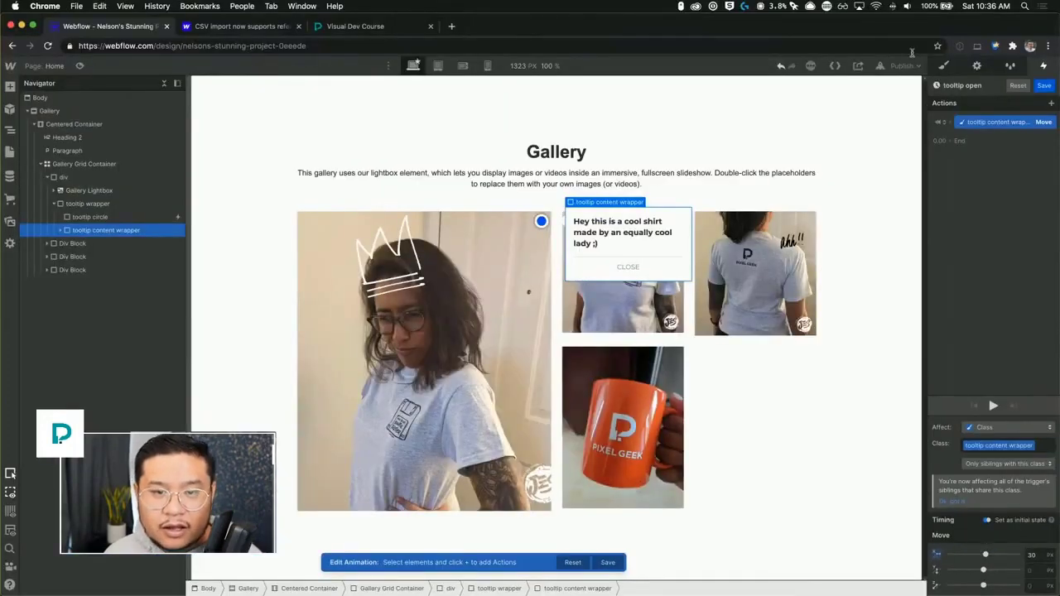
Add an Opacity action at 0 and a Hide/Show action with display none for the tooltip content wrapper.
click(950, 123)
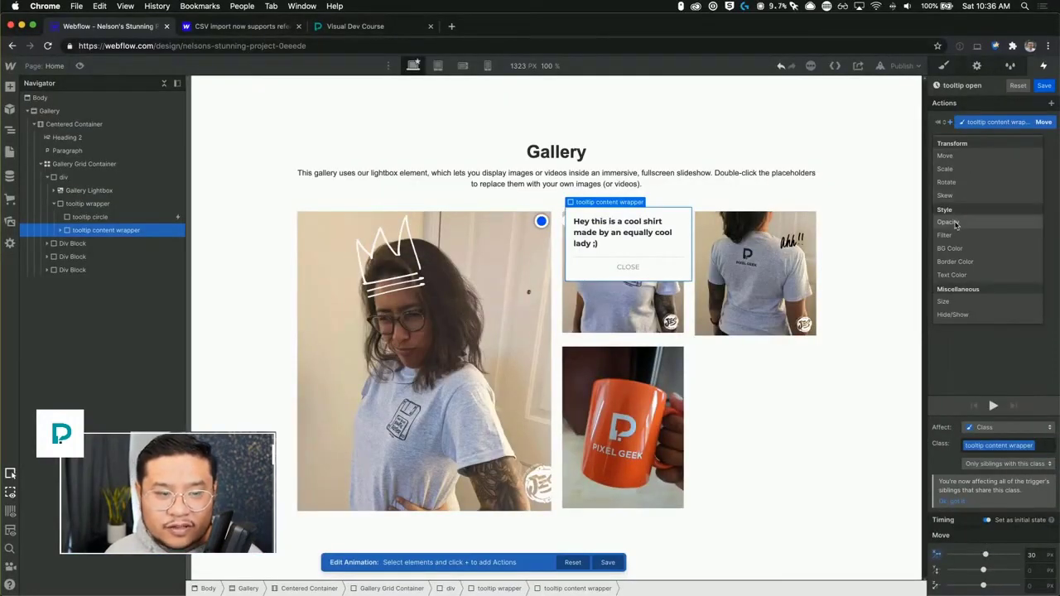
click(948, 222)
drag(1016, 557, 940, 558)
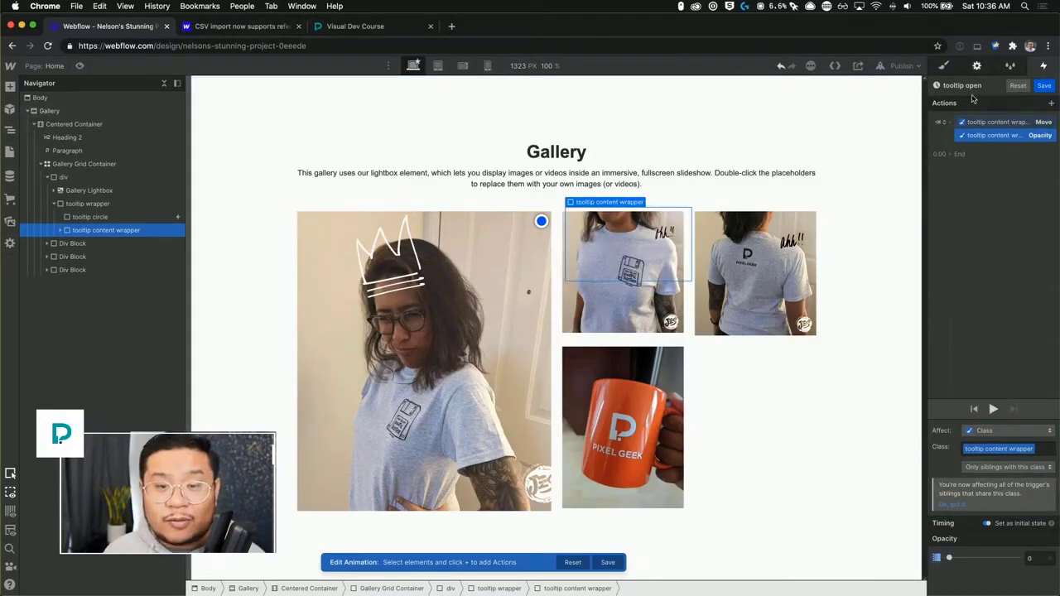
click(953, 126)
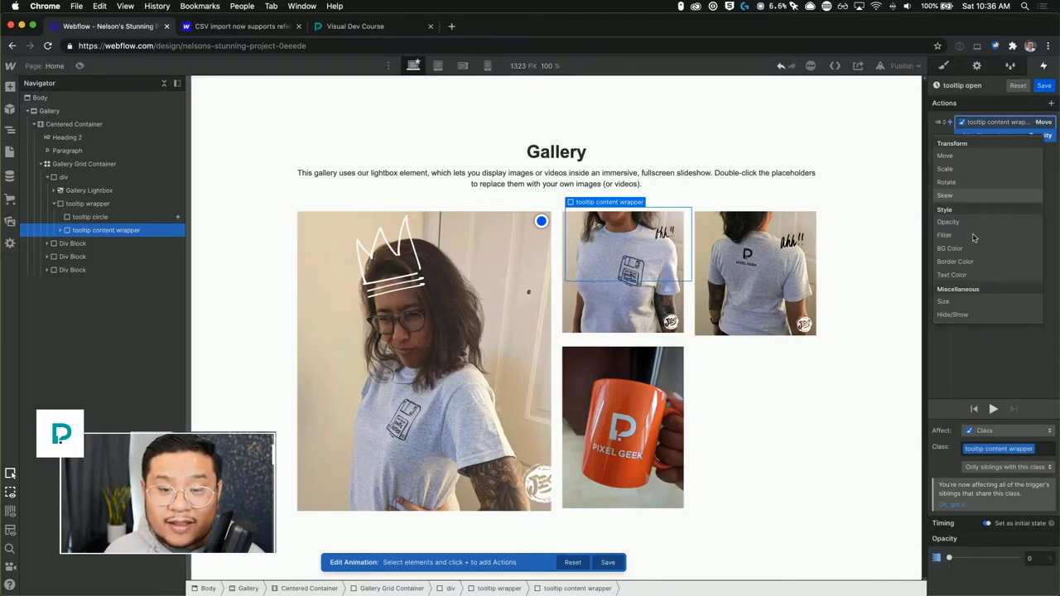
click(964, 315)
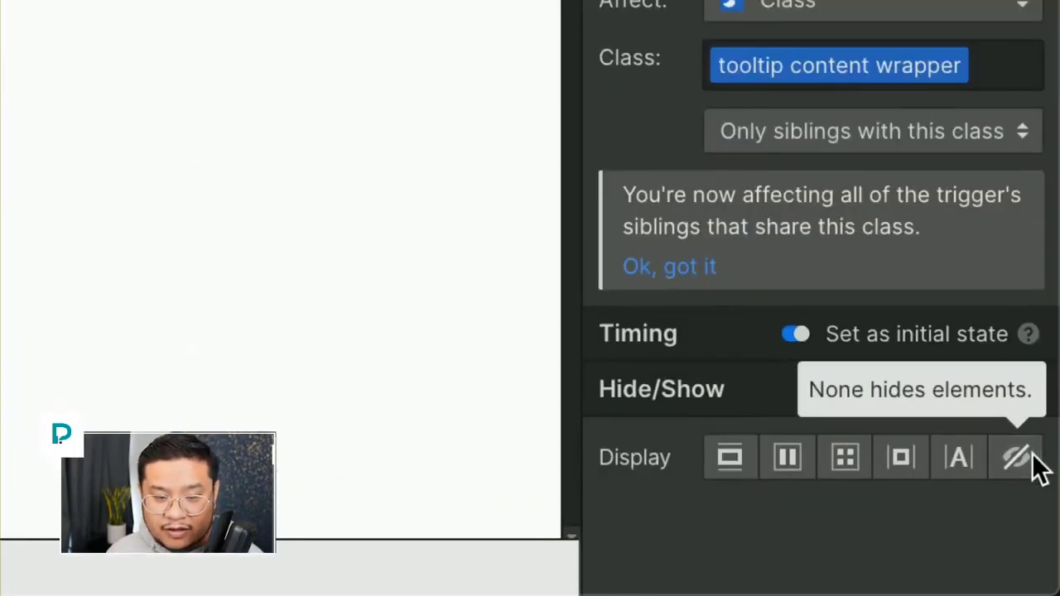
click(1032, 455)
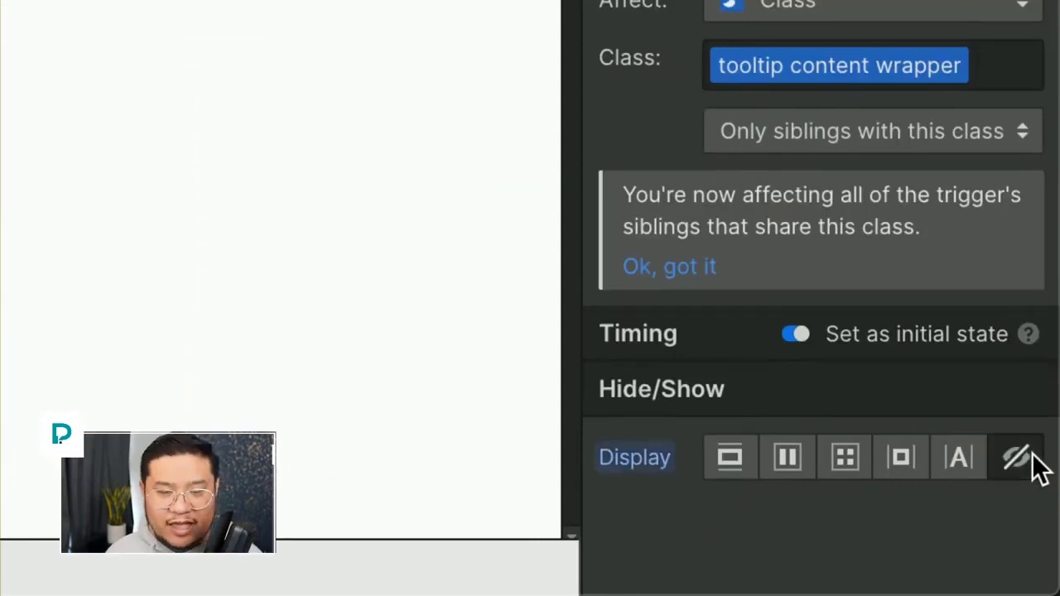
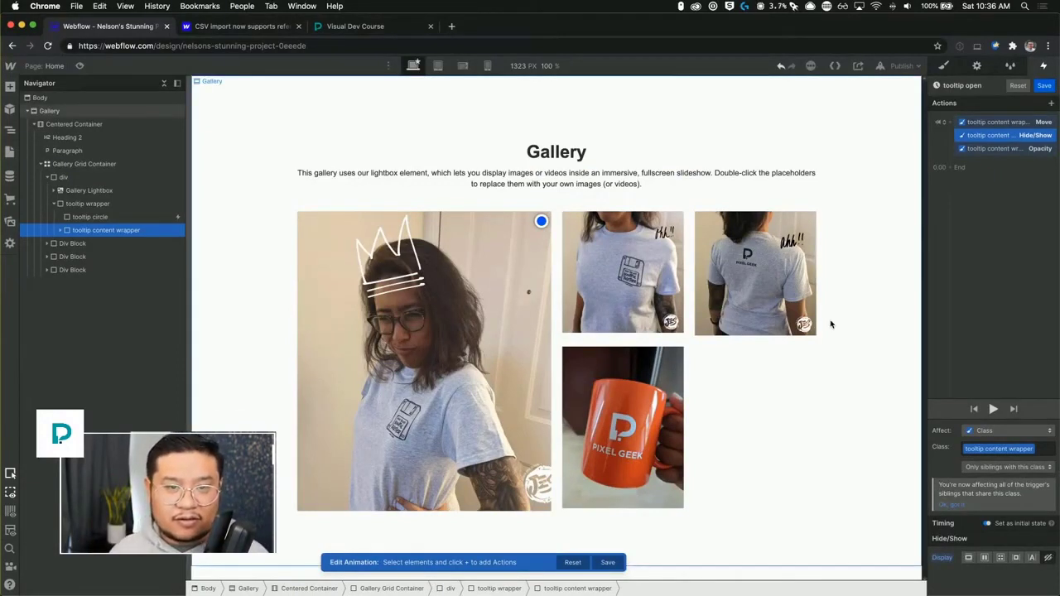
Save the tooltip open animation and check the gallery page in preview mode.
click(1044, 86)
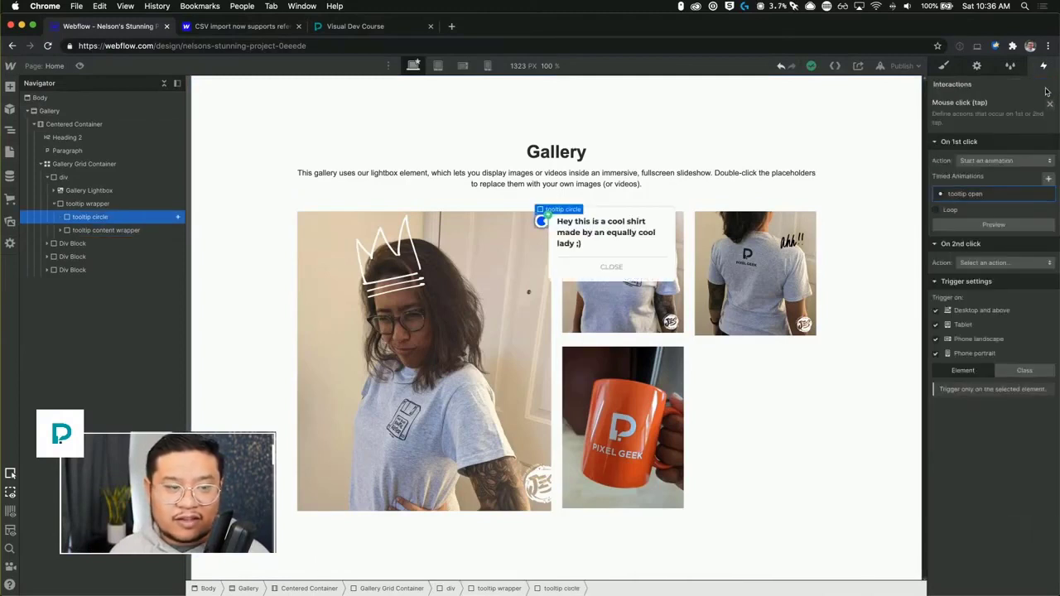
click(731, 116)
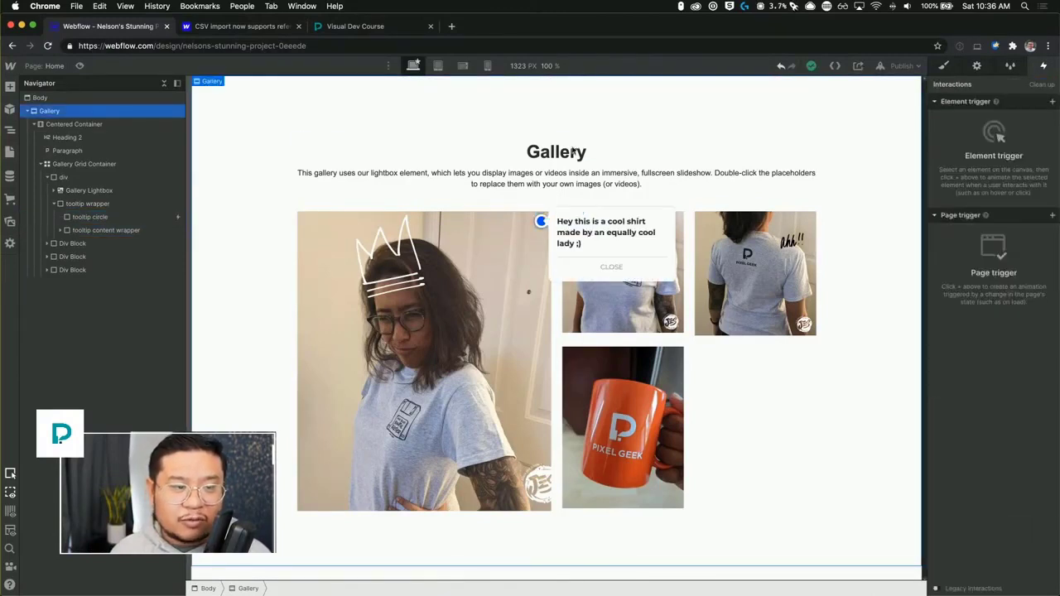
click(80, 66)
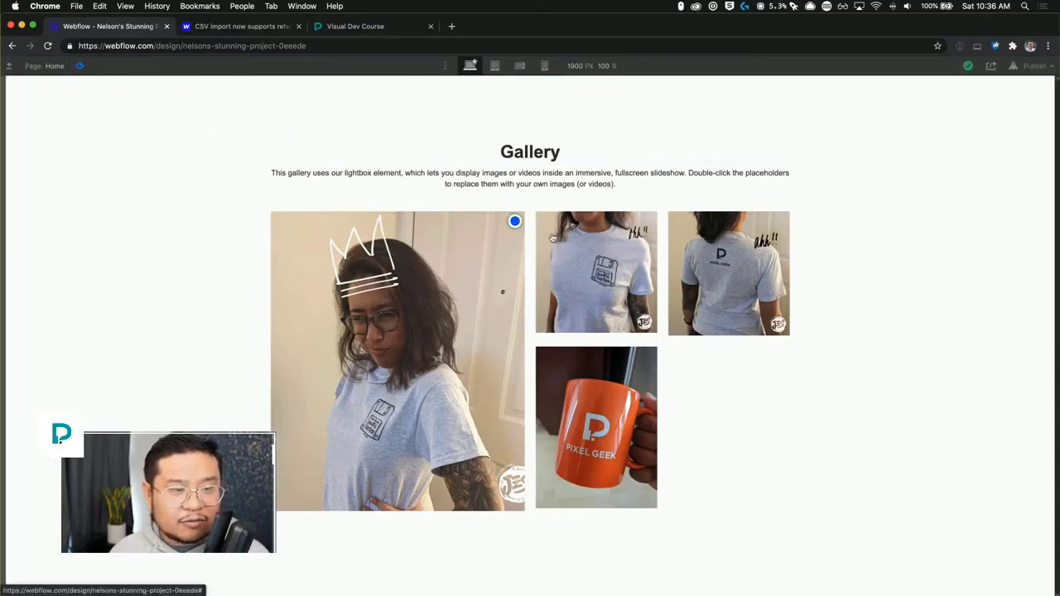
click(79, 66)
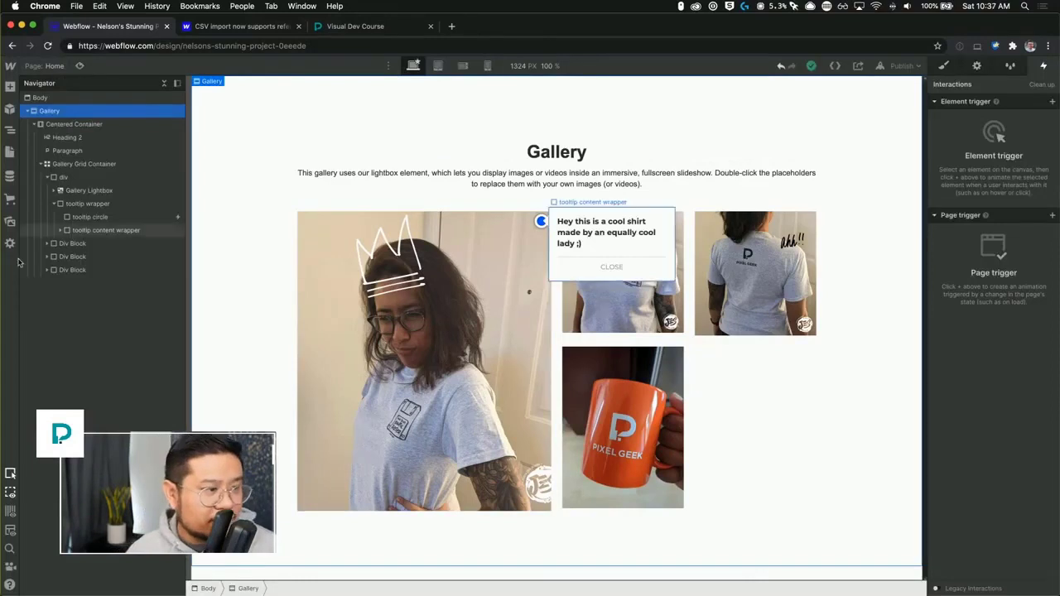
Reopen the tooltip open animation from the circle's click trigger, duplicate the Hide/Show action and set its display to block.
click(91, 217)
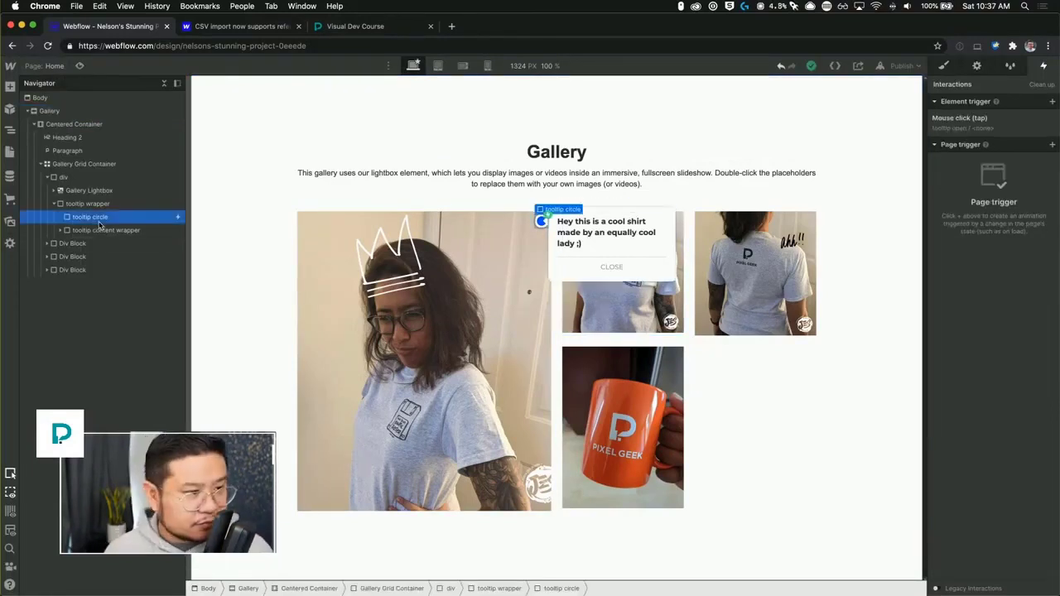
click(973, 119)
click(985, 194)
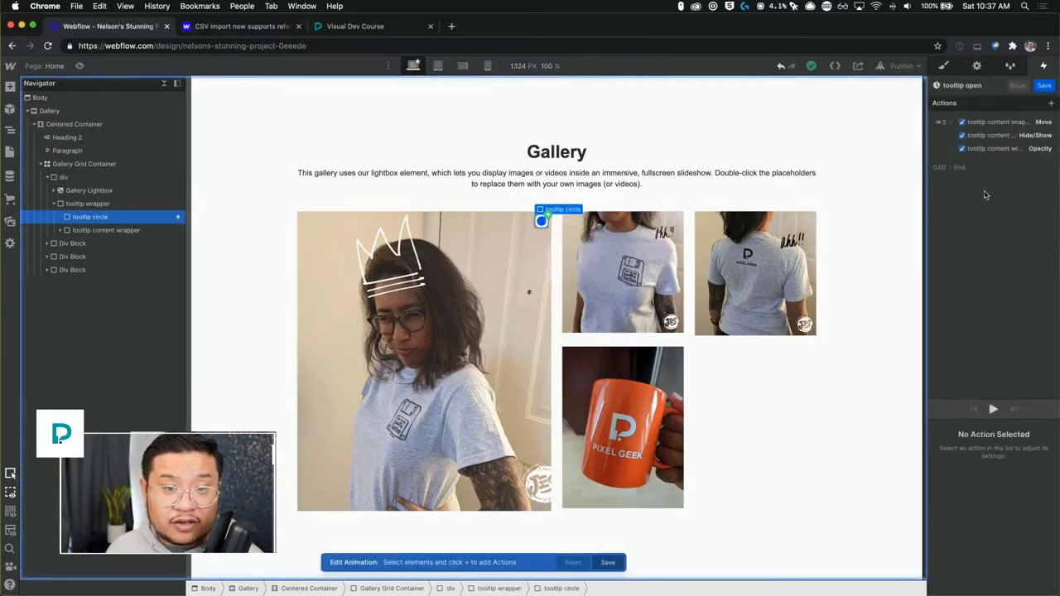
click(997, 137)
right_click(998, 139)
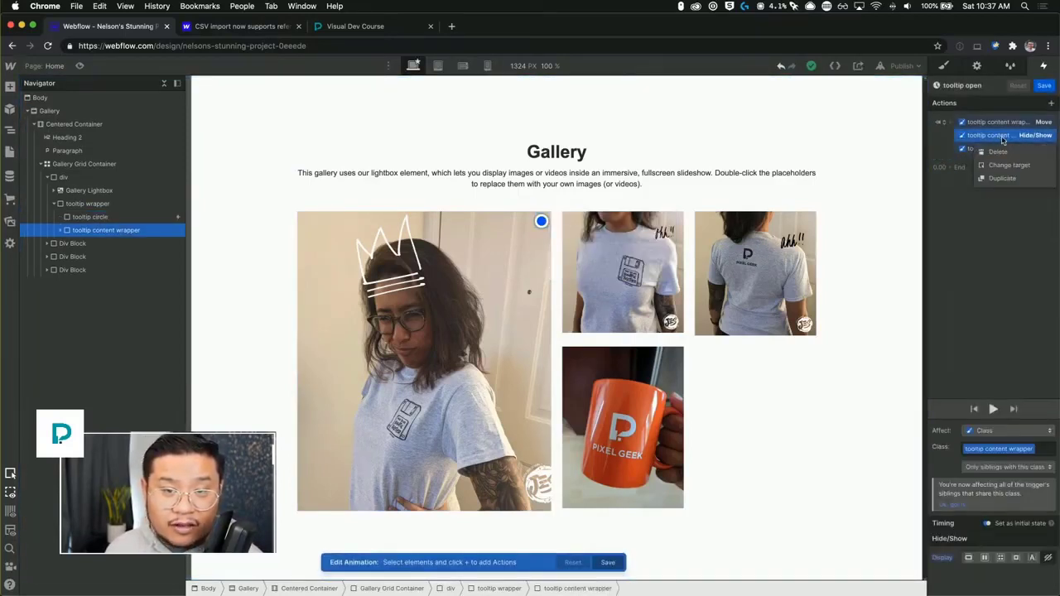
click(1015, 179)
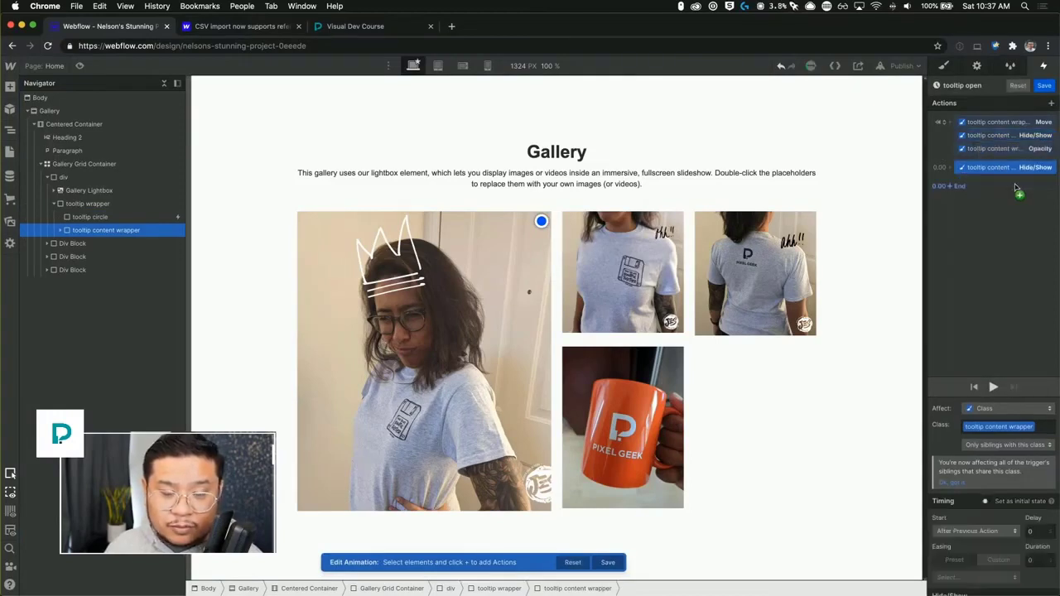
scroll(1020, 507, down, 1)
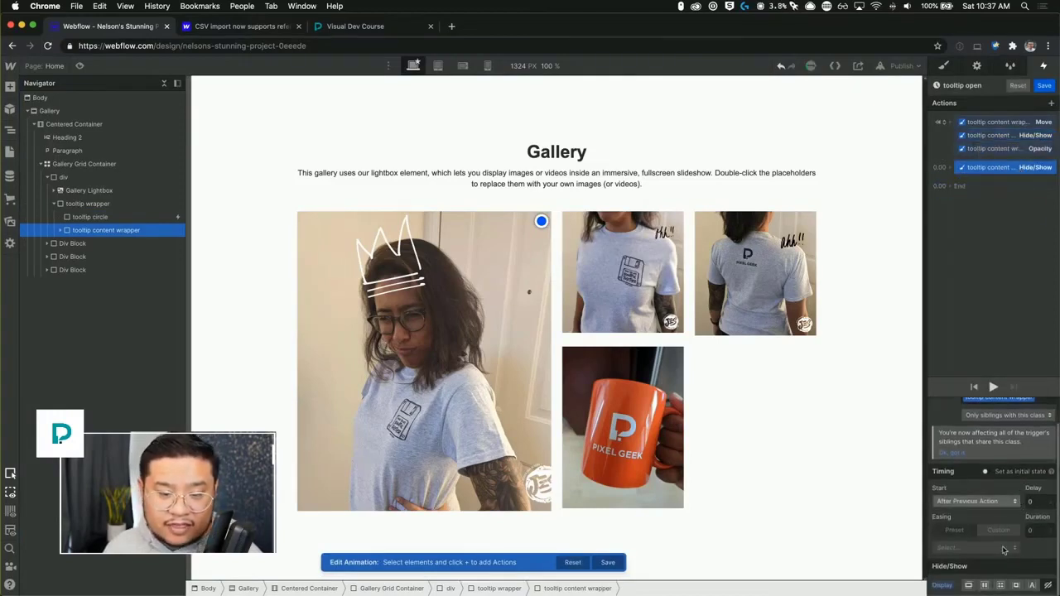
click(968, 586)
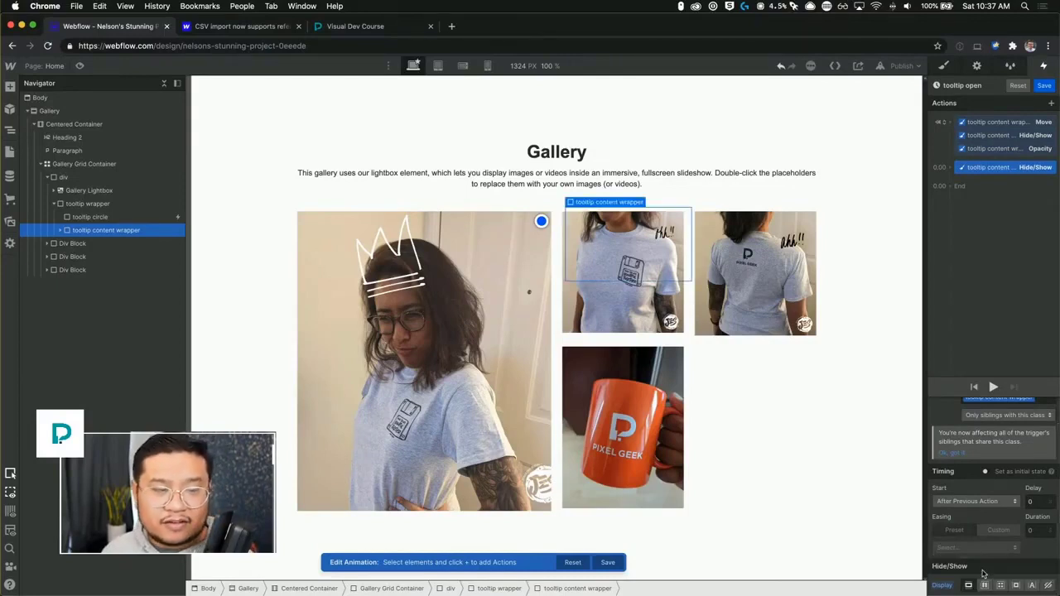
Duplicate the Opacity action after the display change, set opacity to 100% with Out Quart easing.
right_click(999, 150)
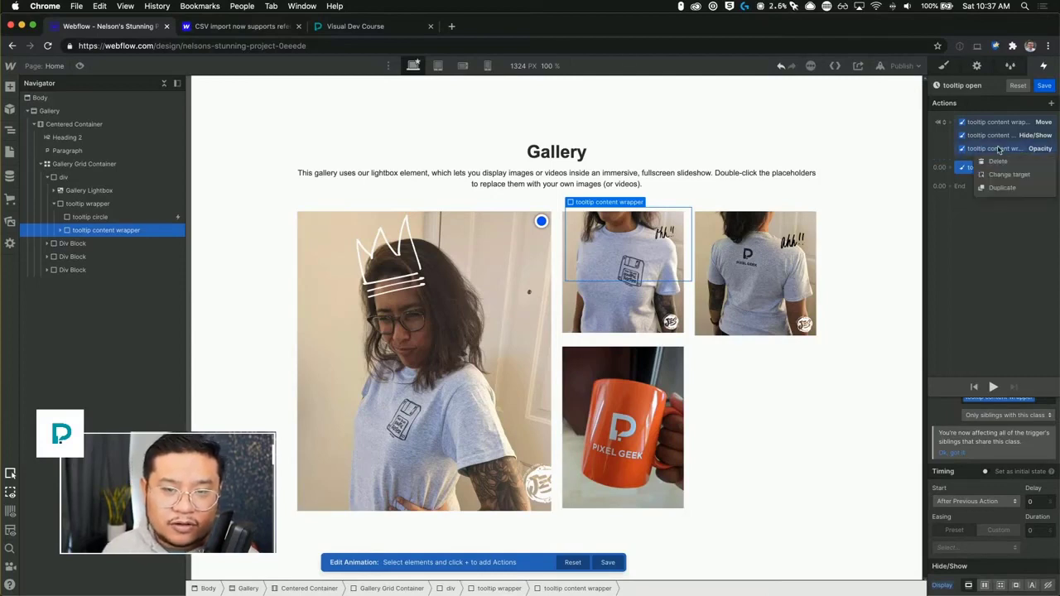
click(1005, 191)
drag(1003, 170, 1006, 200)
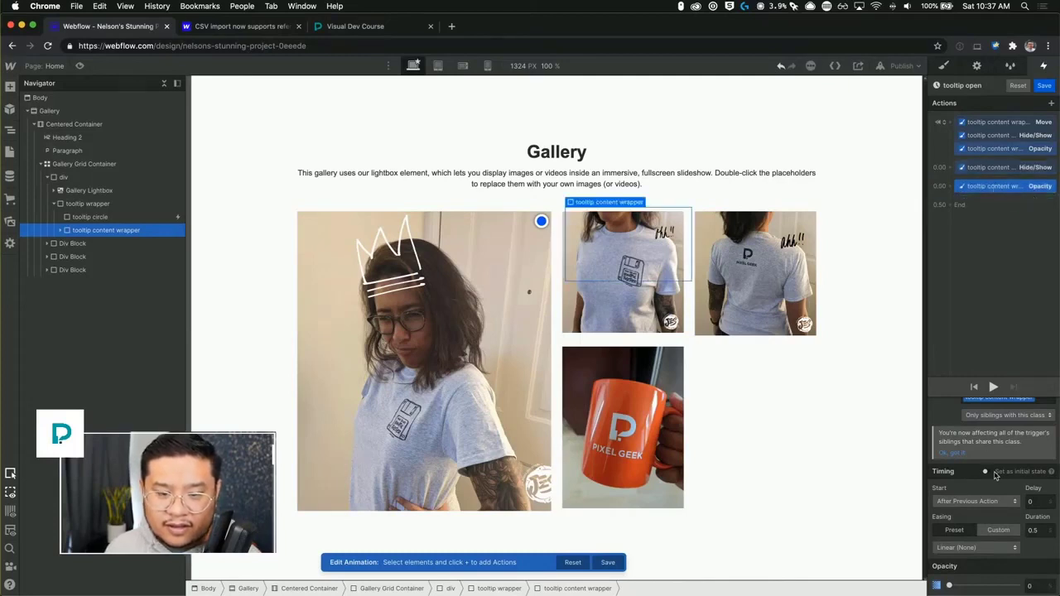
drag(948, 585, 1055, 585)
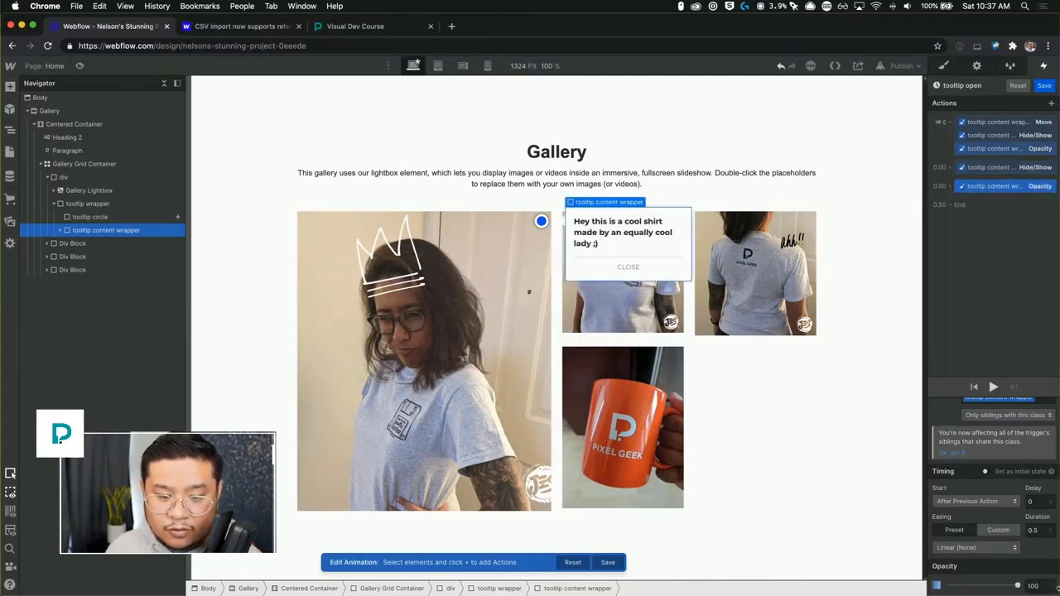
click(974, 549)
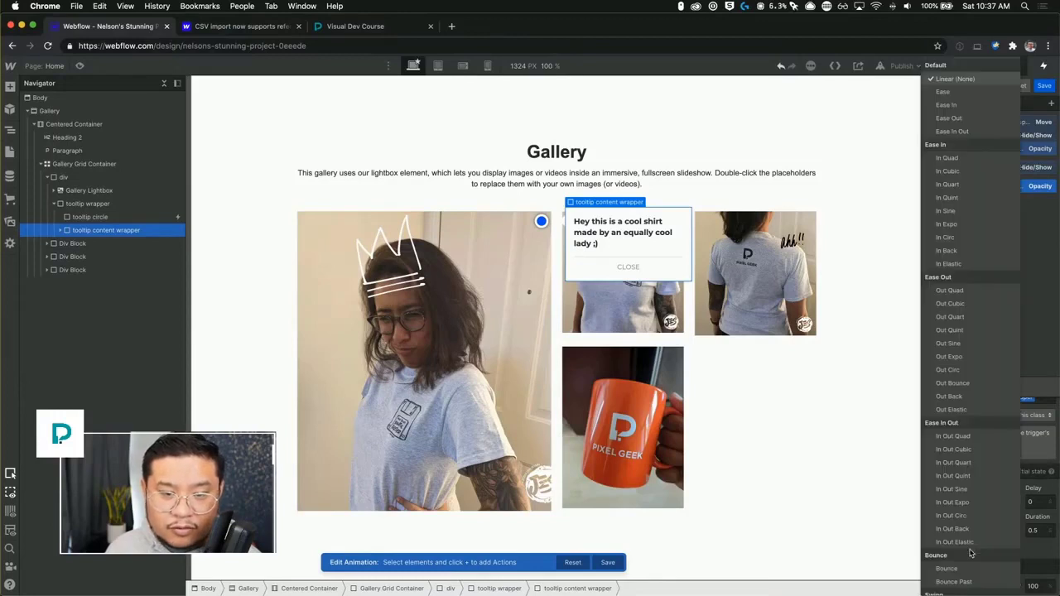
click(973, 316)
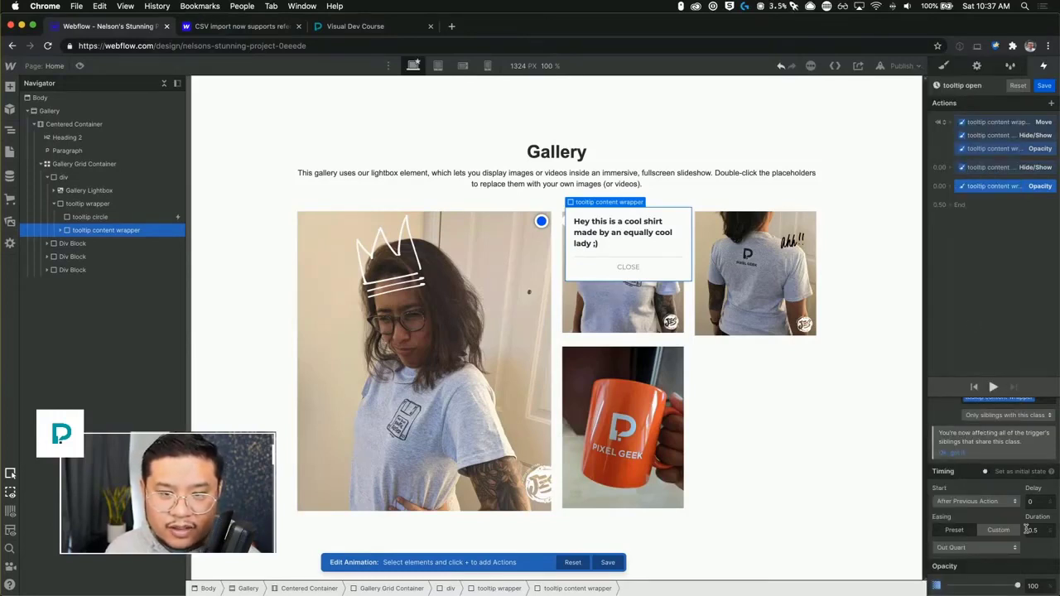
Duplicate the Move action to run with the fade-in, set its X to 0 px and easing to Out Quart.
right_click(992, 121)
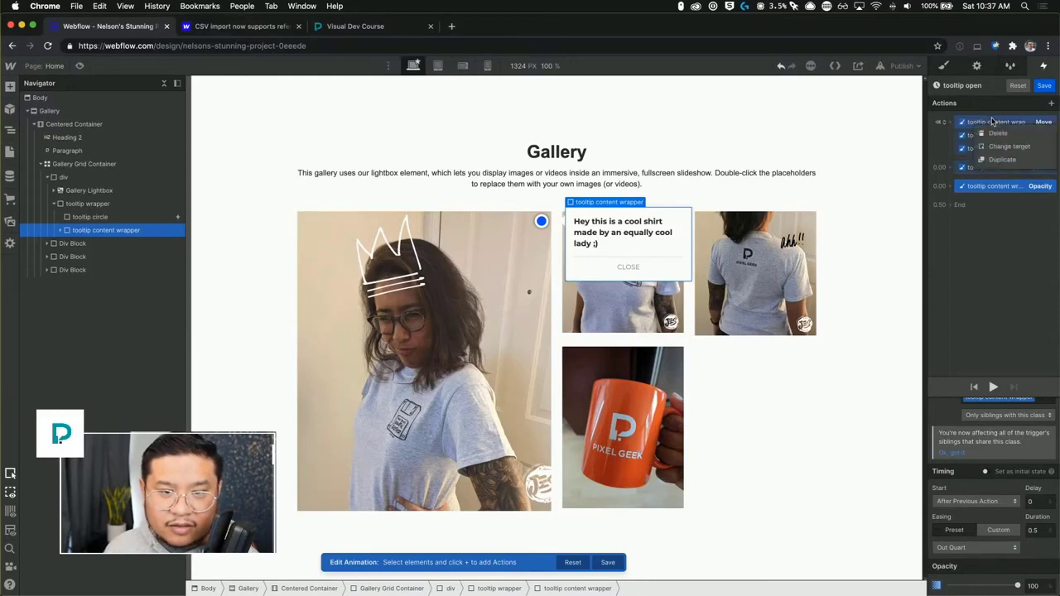
click(1002, 159)
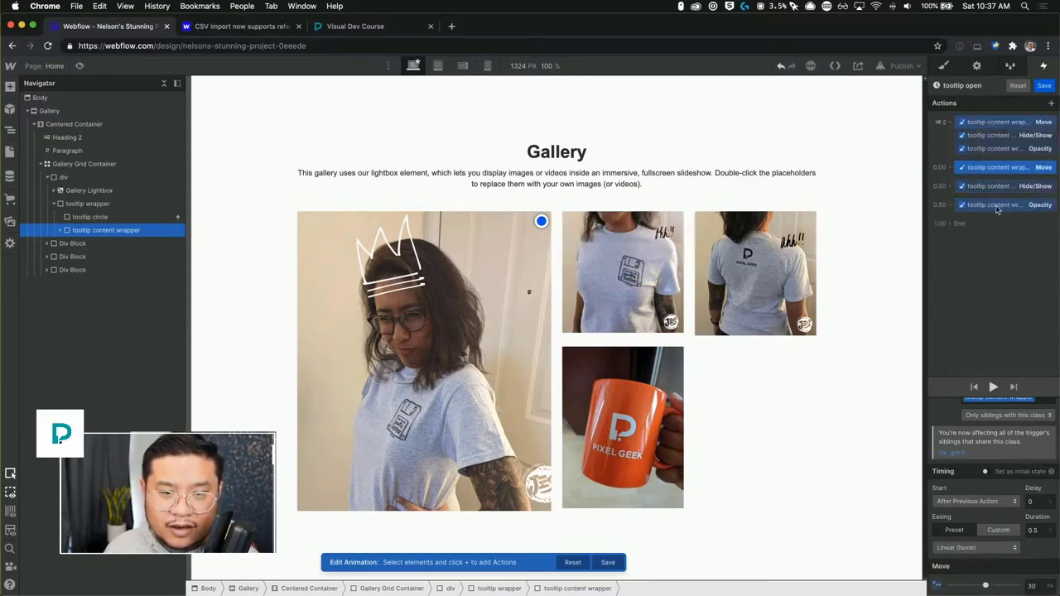
click(997, 208)
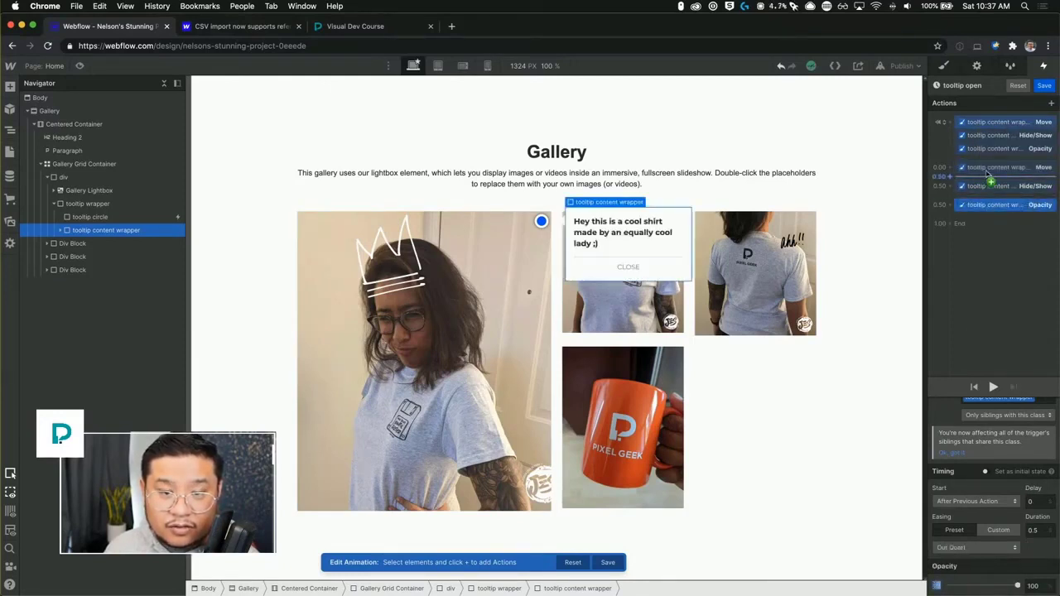
drag(988, 170, 1001, 203)
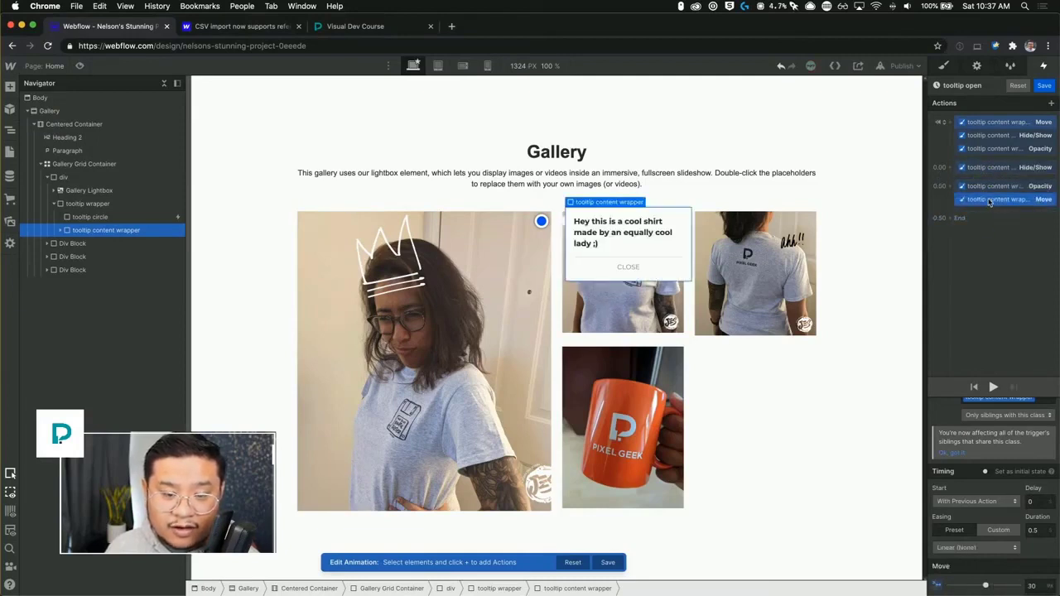
click(1031, 586)
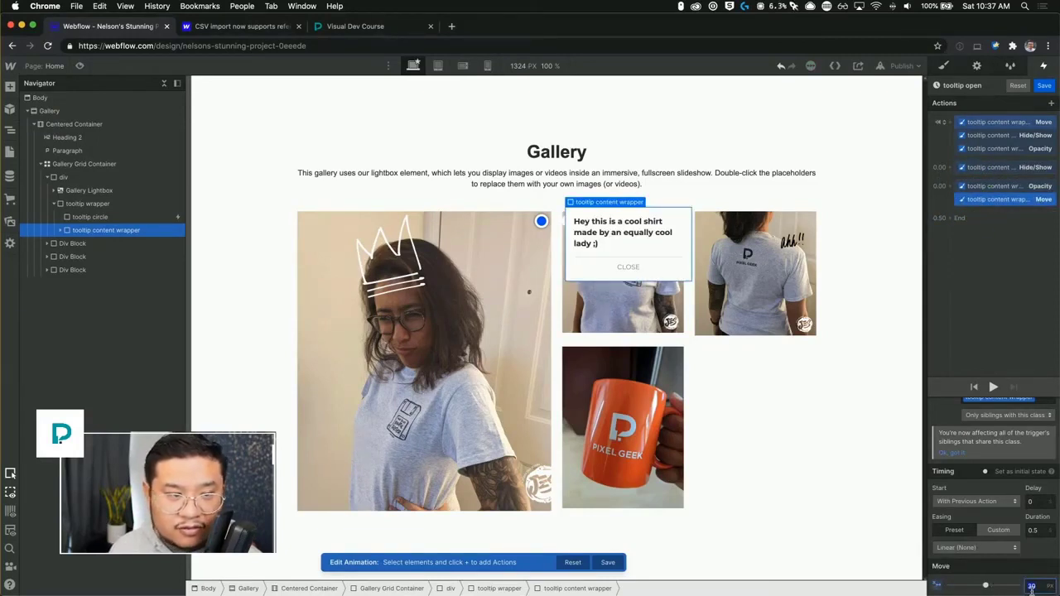
text(0)
click(993, 387)
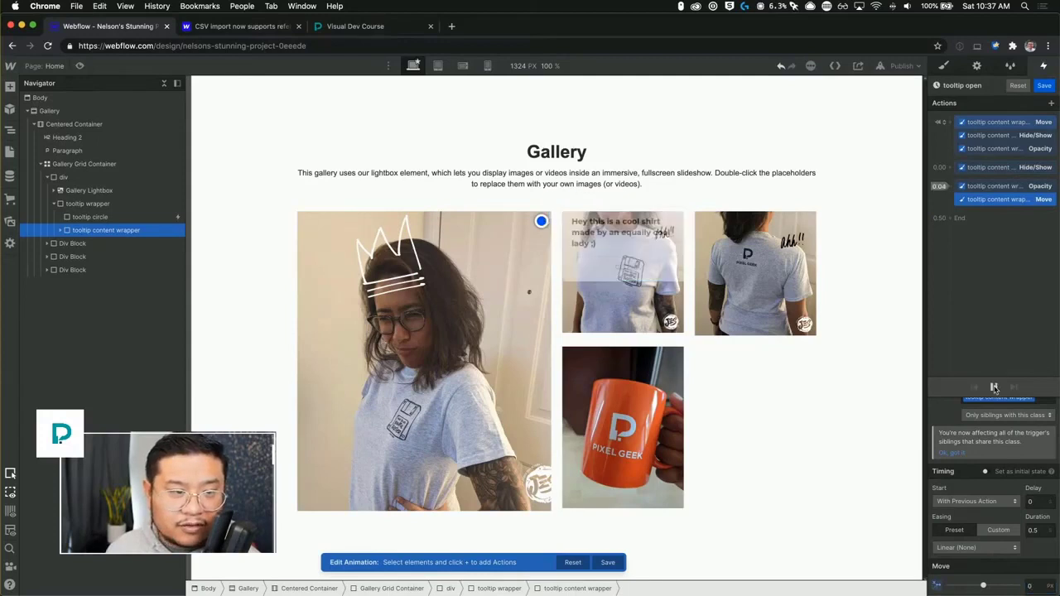
click(982, 547)
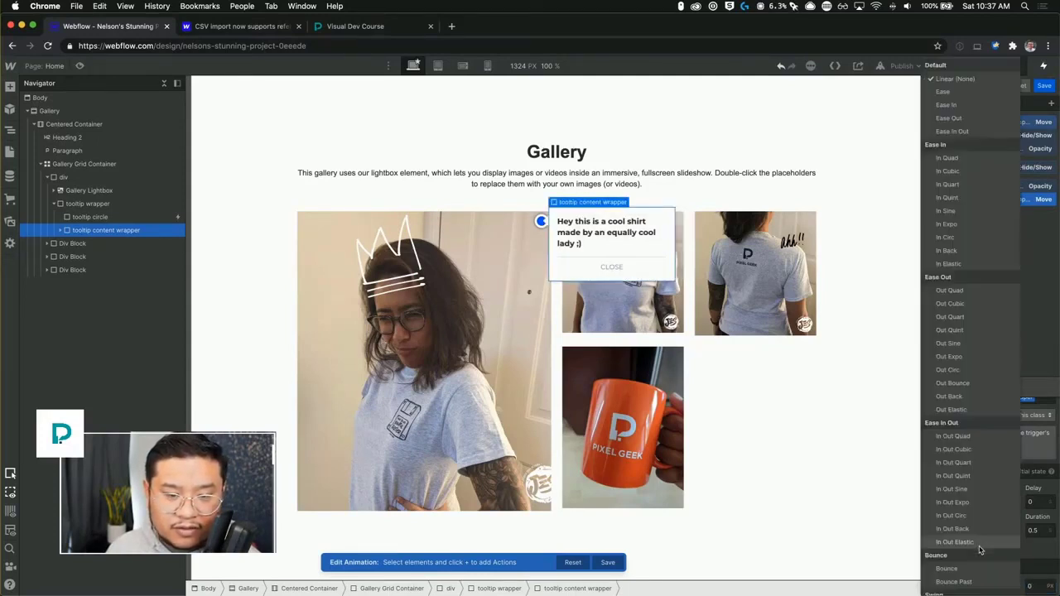
click(971, 317)
Play the tooltip open animation and test the tooltip marker in preview mode.
click(993, 386)
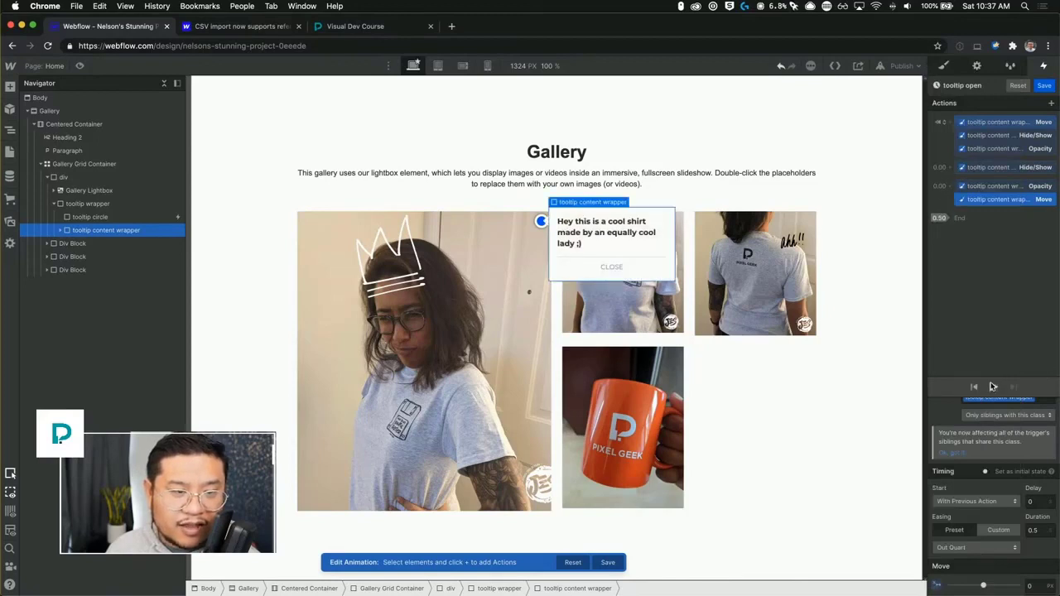
click(994, 388)
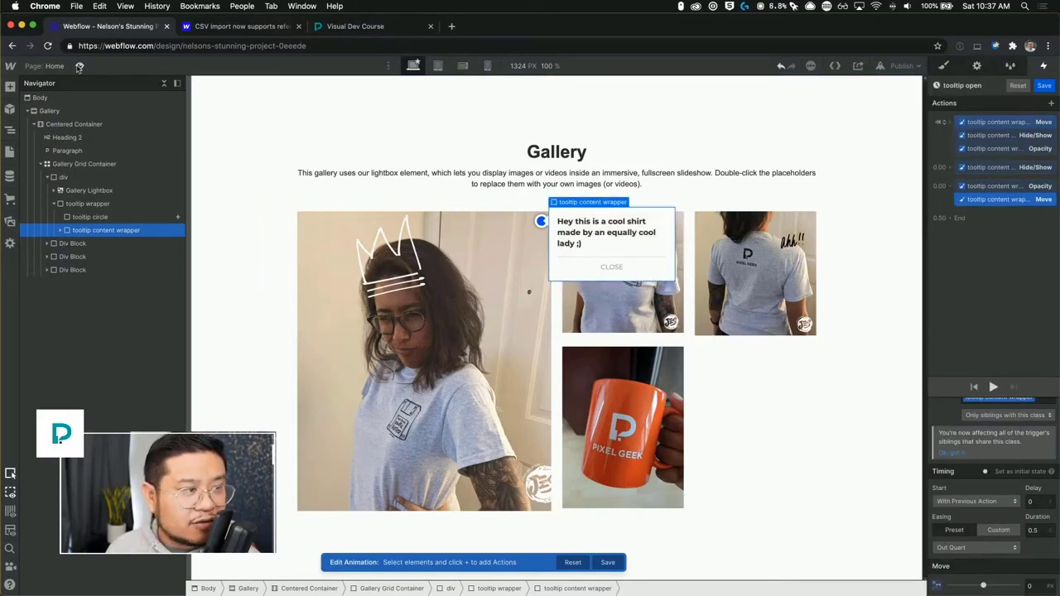
key(super+shift+p)
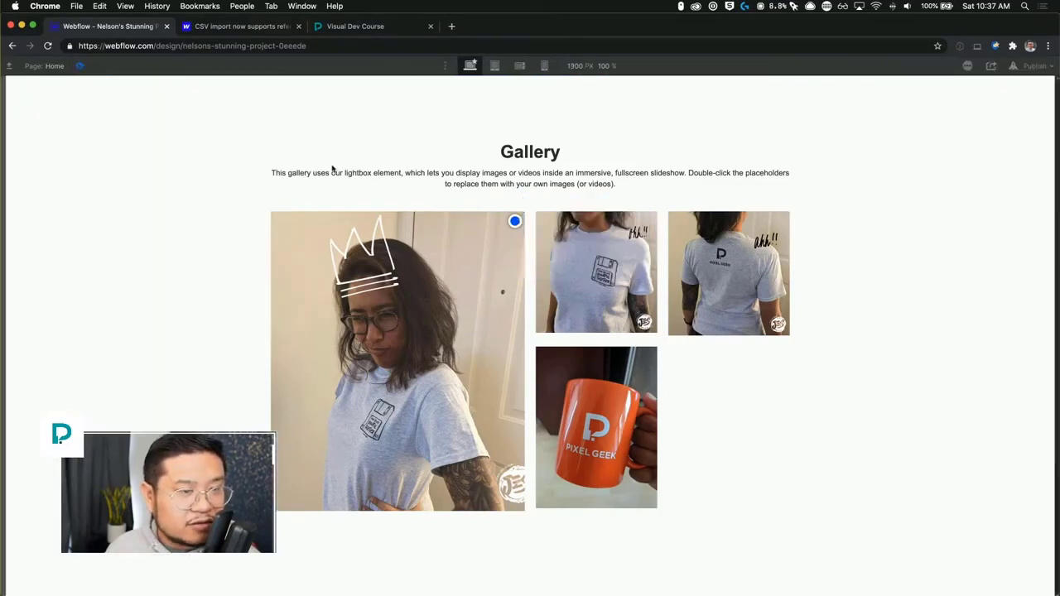
click(515, 221)
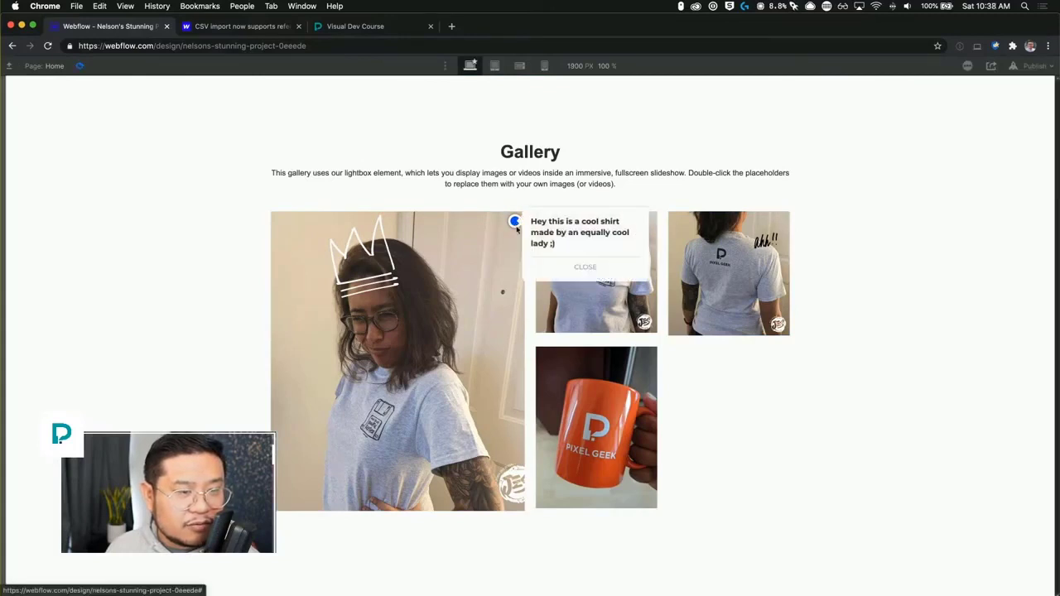
click(80, 66)
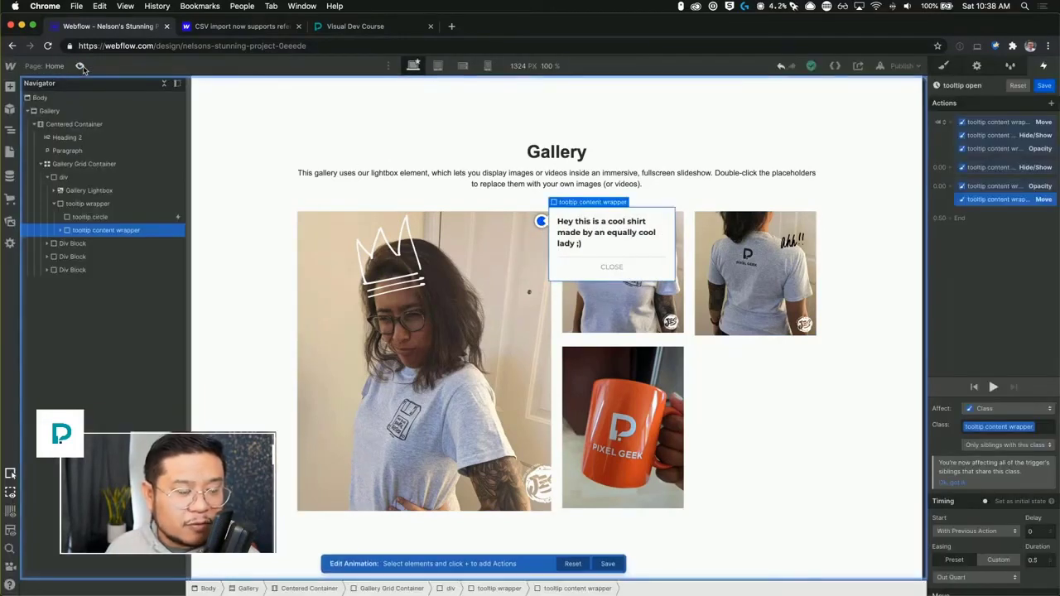
Select the tooltip circle, save the animation, and set the circle's cursor to pointer.
click(139, 207)
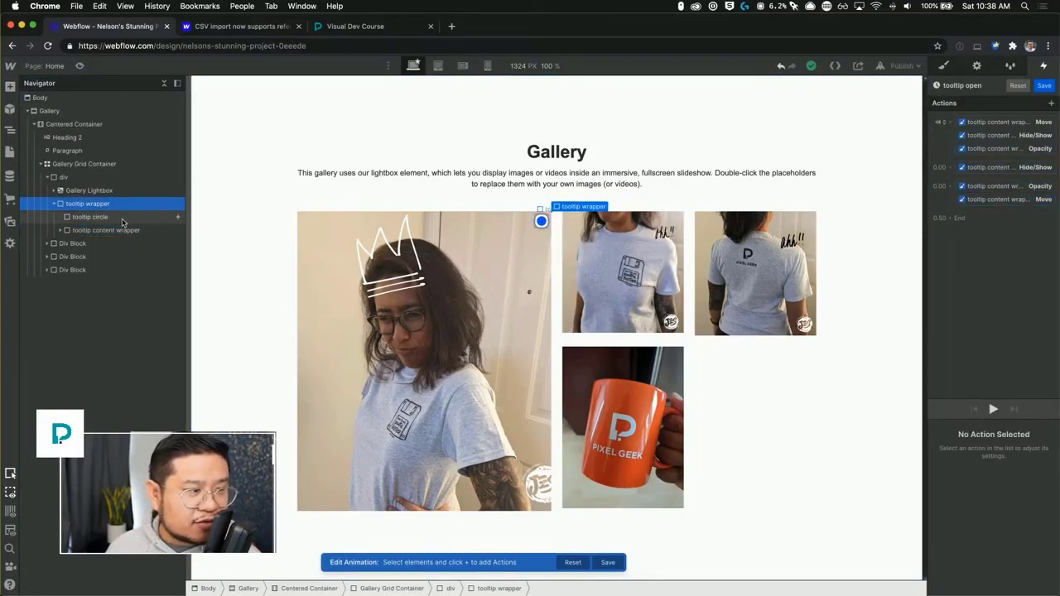
click(125, 218)
click(1043, 85)
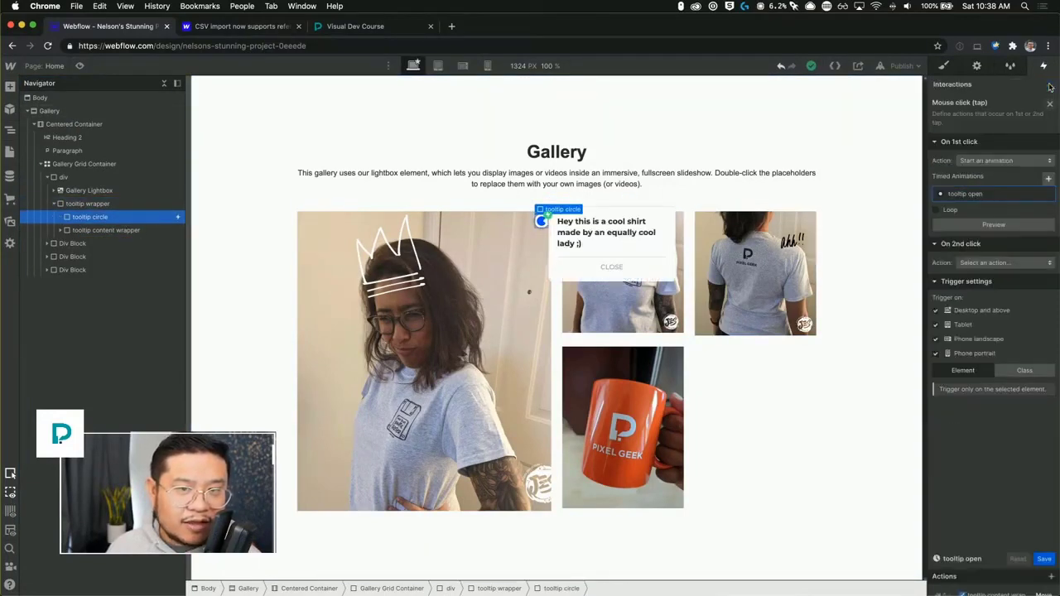
click(953, 69)
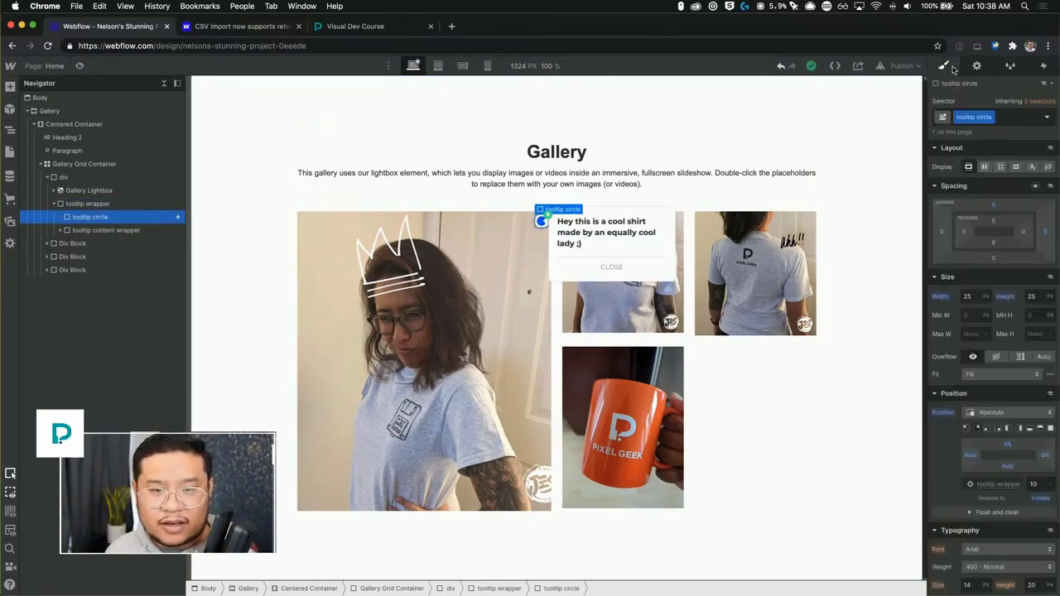
scroll(966, 520, down, 15)
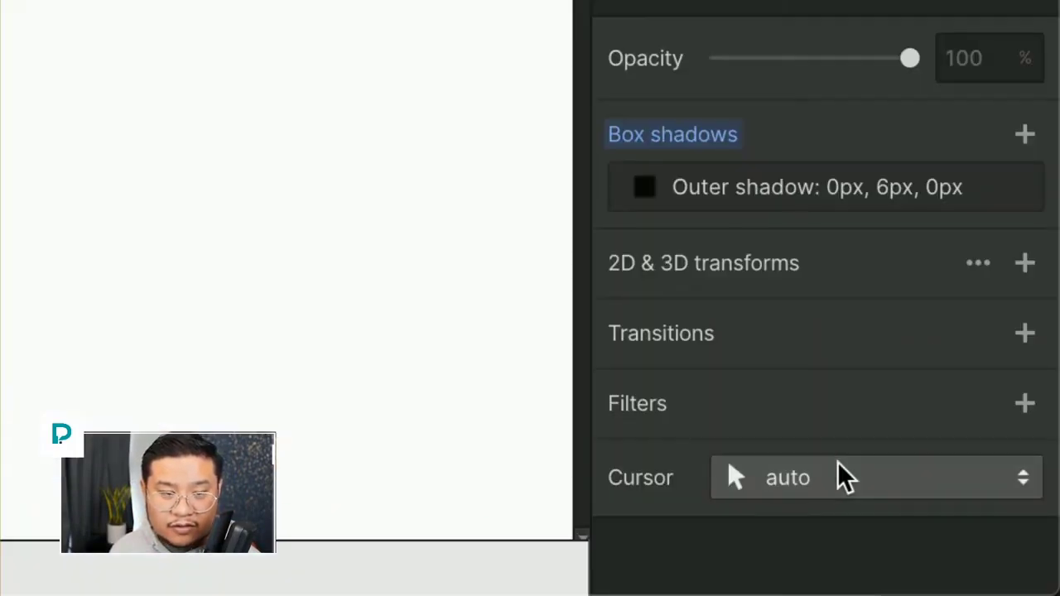
click(997, 562)
scroll(849, 340, up, 10)
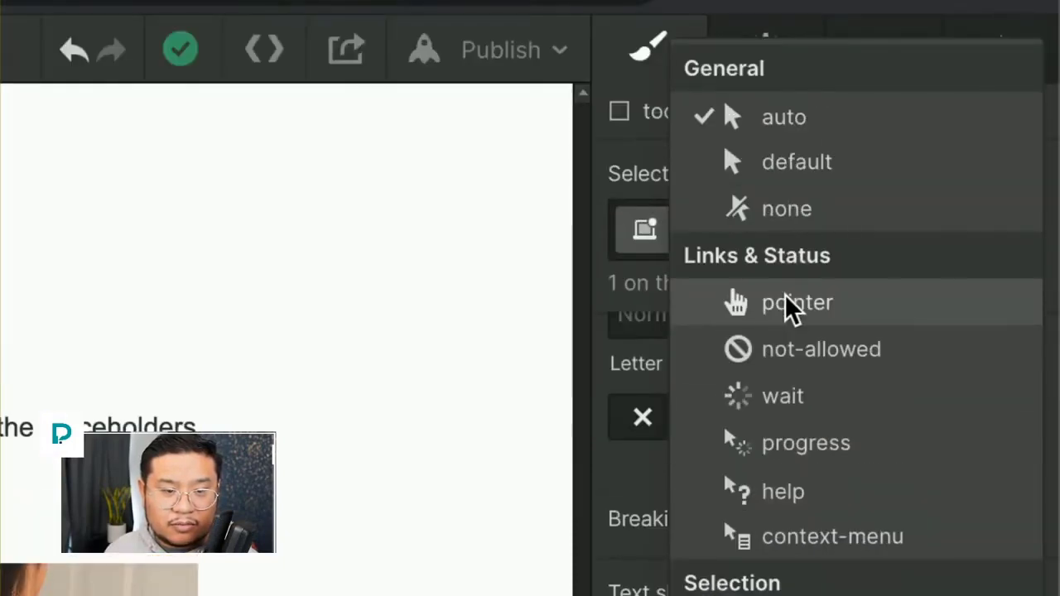
click(791, 305)
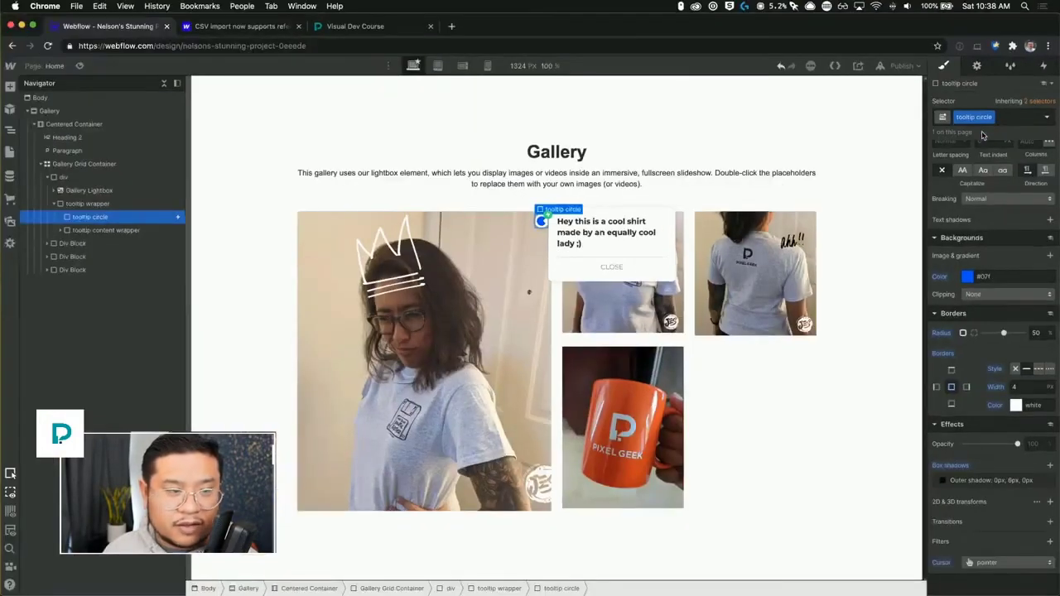
Test the tooltip marker in preview mode.
click(79, 66)
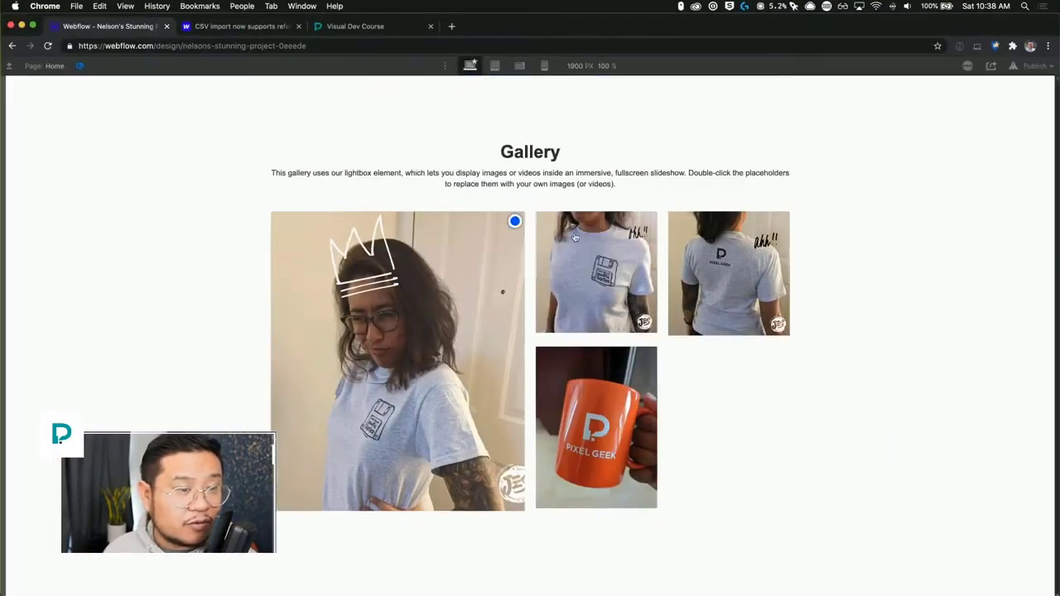
click(514, 222)
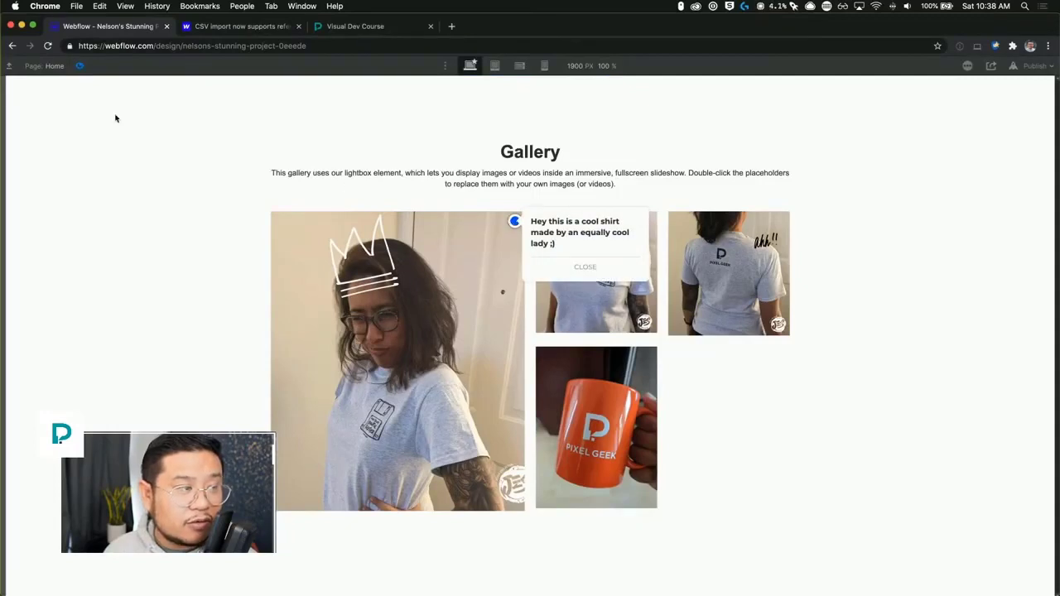
Leave preview, select the close tooltip button, and add a Mouse click trigger that starts the tooltip open animation.
click(81, 66)
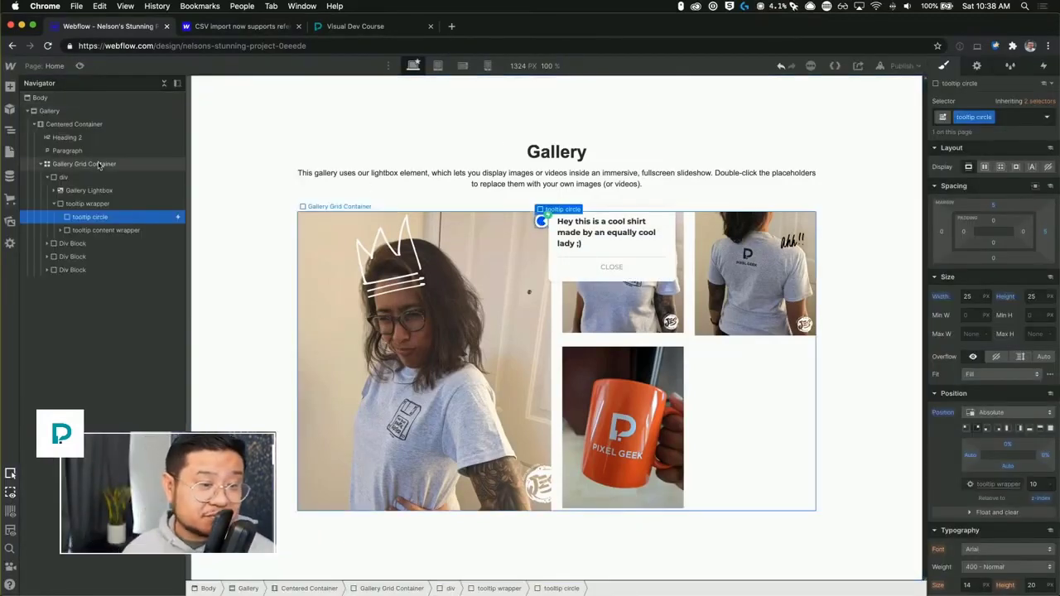
click(641, 267)
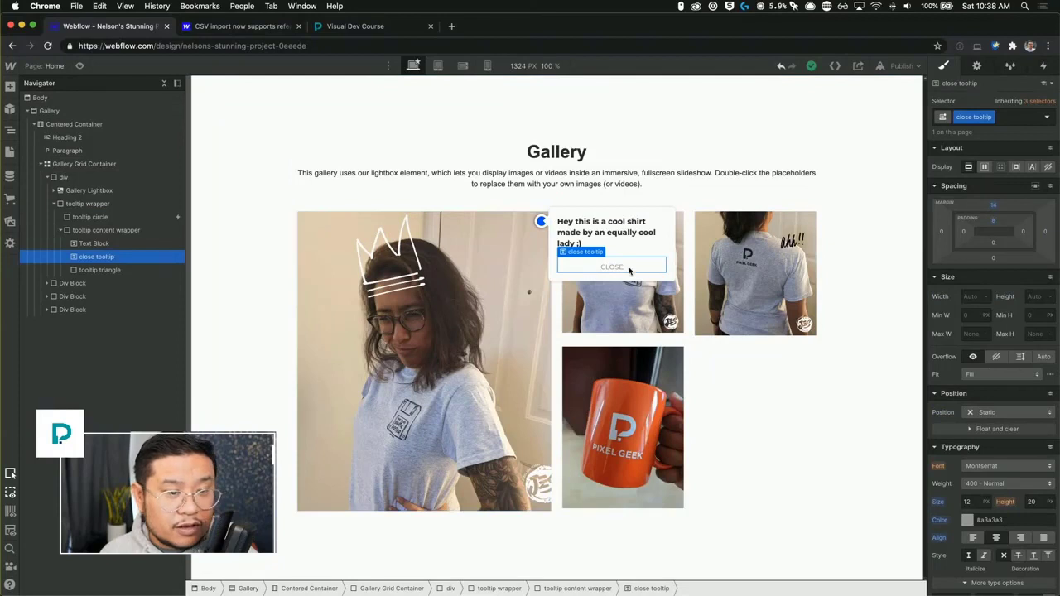
click(1043, 66)
click(1052, 101)
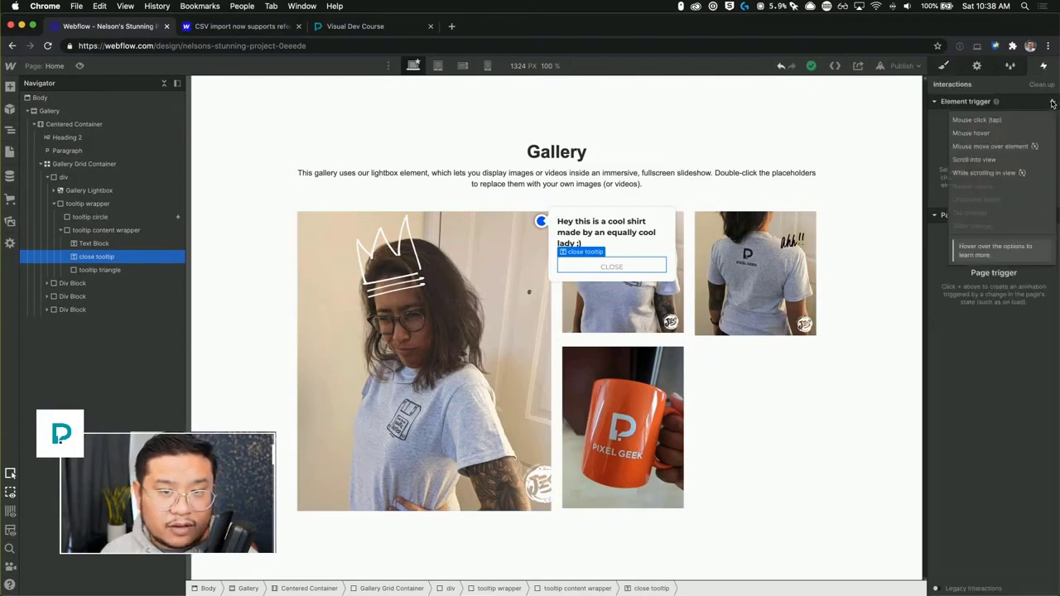
click(1017, 119)
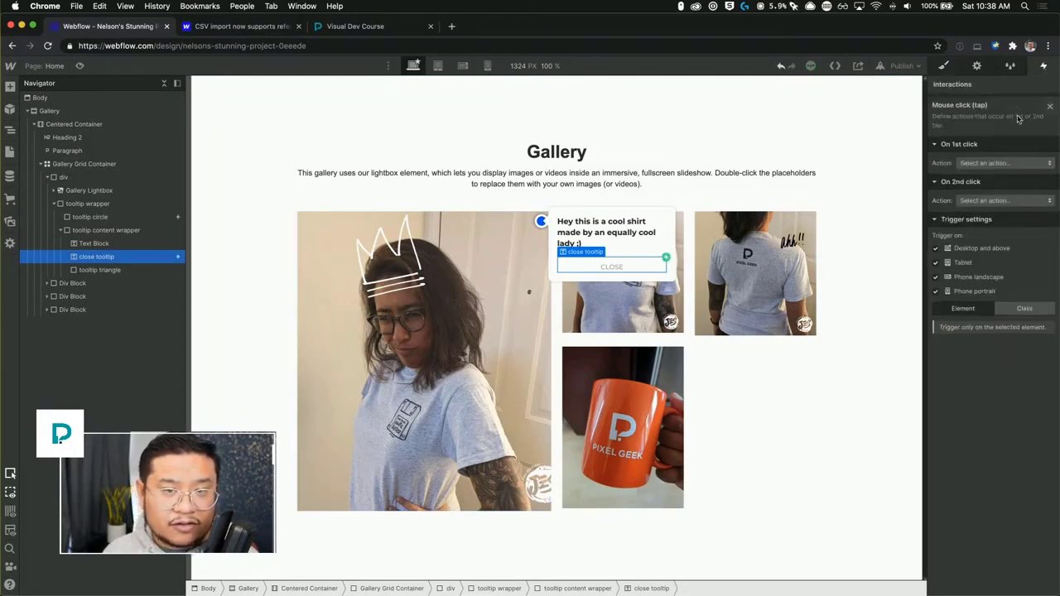
click(989, 161)
click(983, 187)
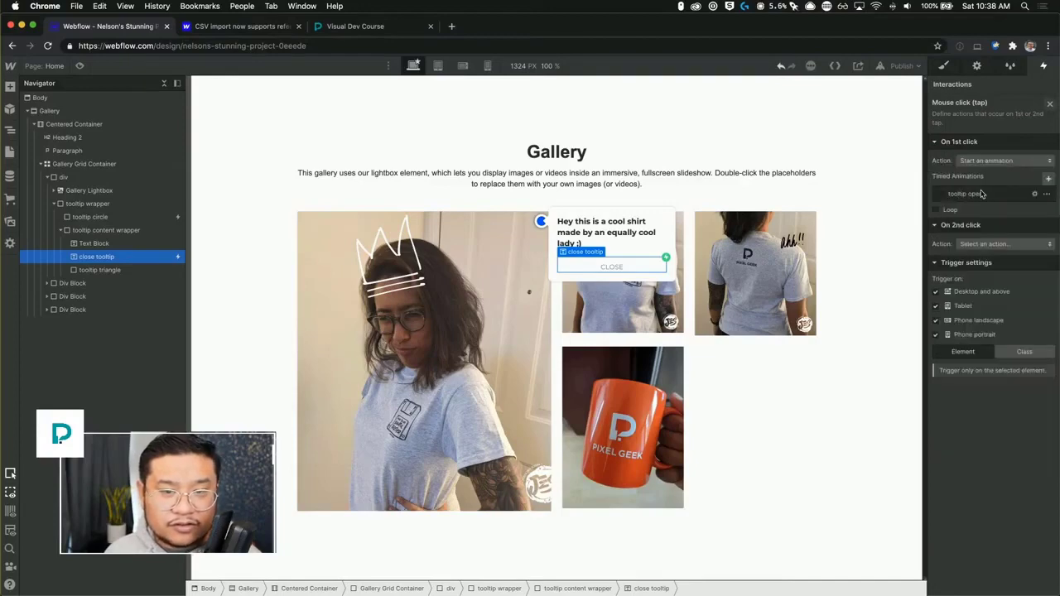
Duplicate the tooltip open animation, open the copy, and rename it tooltip close.
click(1048, 195)
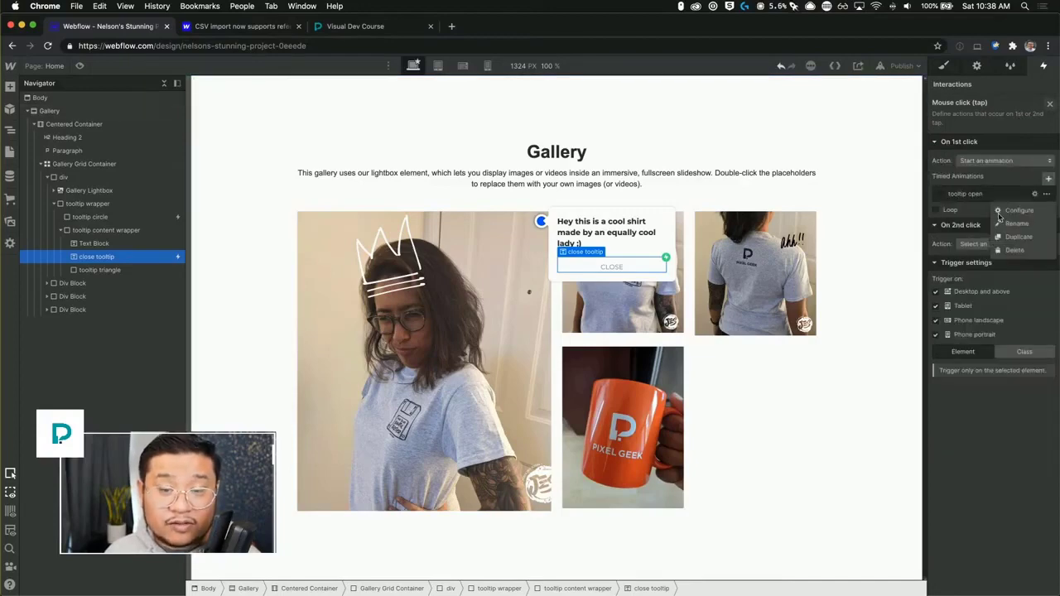
click(1027, 241)
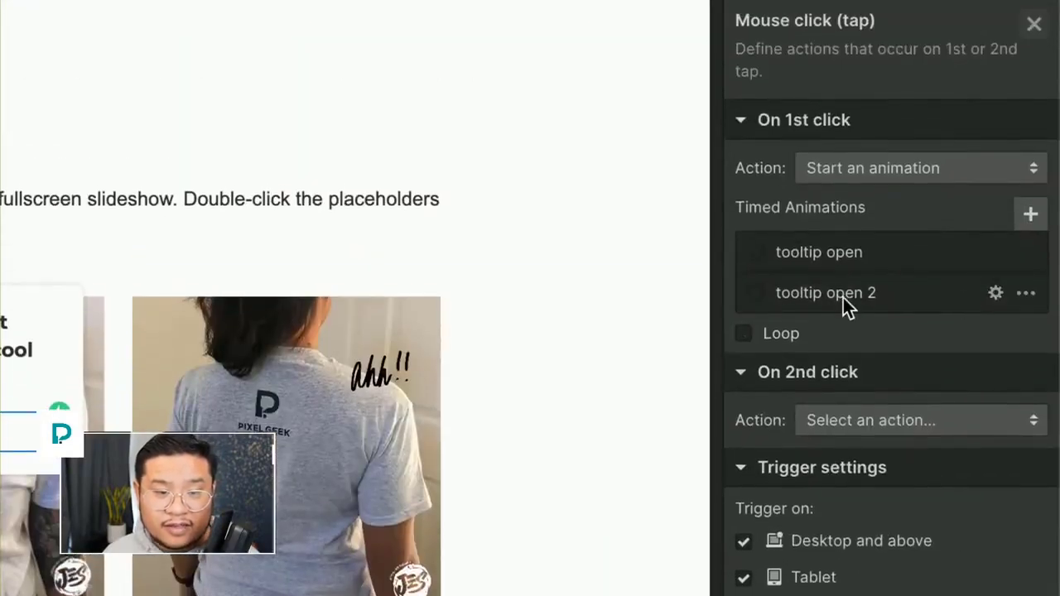
click(843, 297)
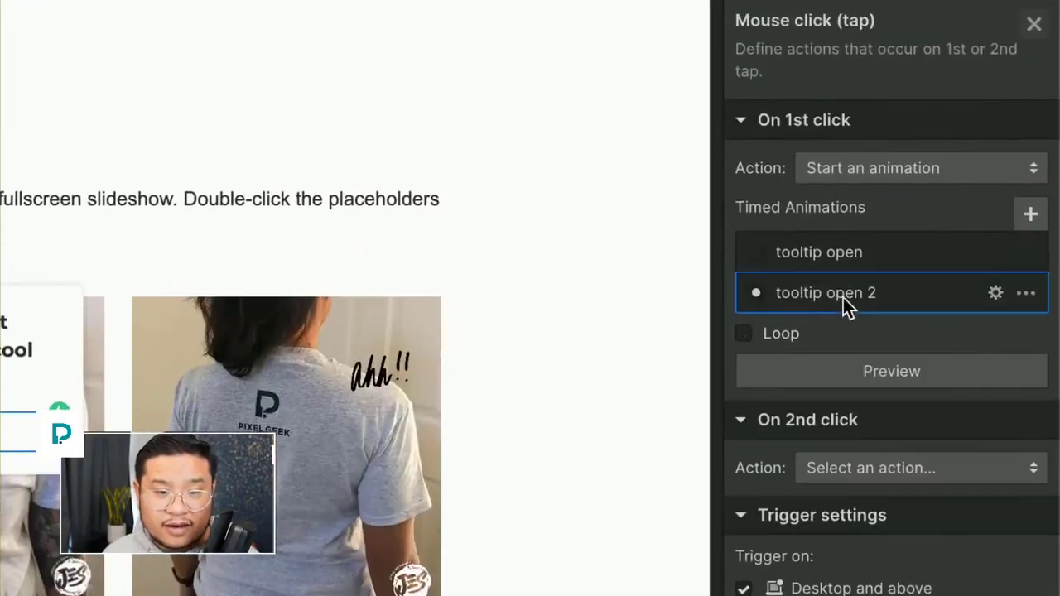
click(873, 297)
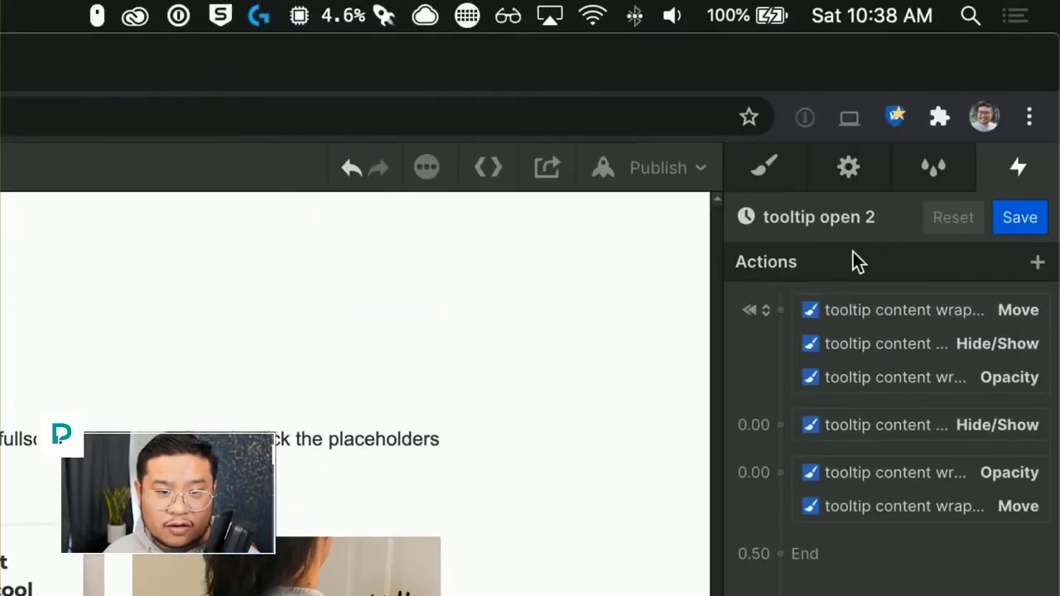
click(849, 225)
drag(793, 217, 875, 219)
text(close)
key(Return)
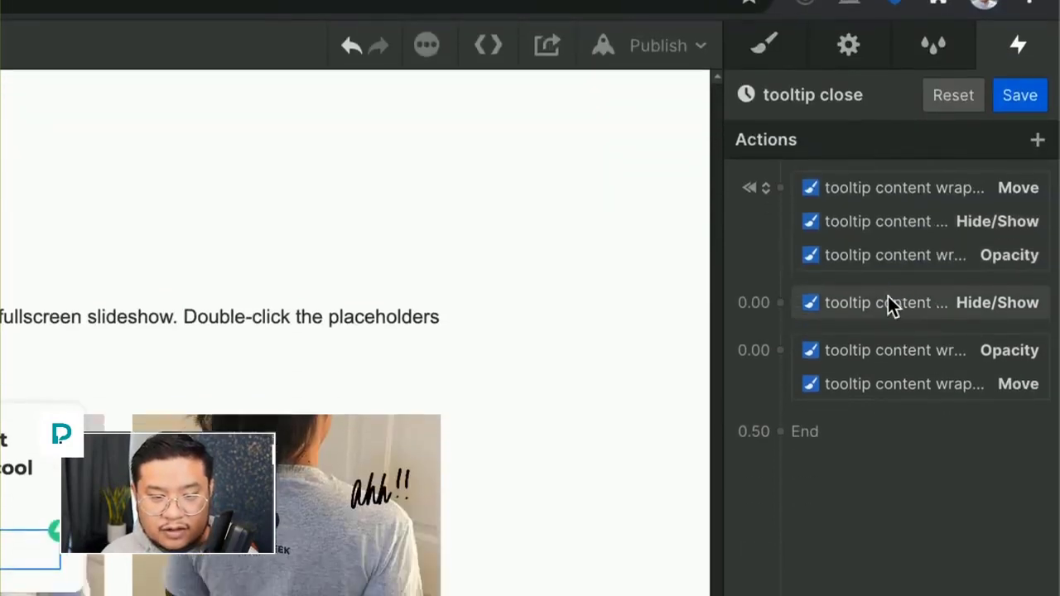
Delete the Hide/Show, Opacity and Move actions that follow the initial-state group in tooltip close.
click(889, 425)
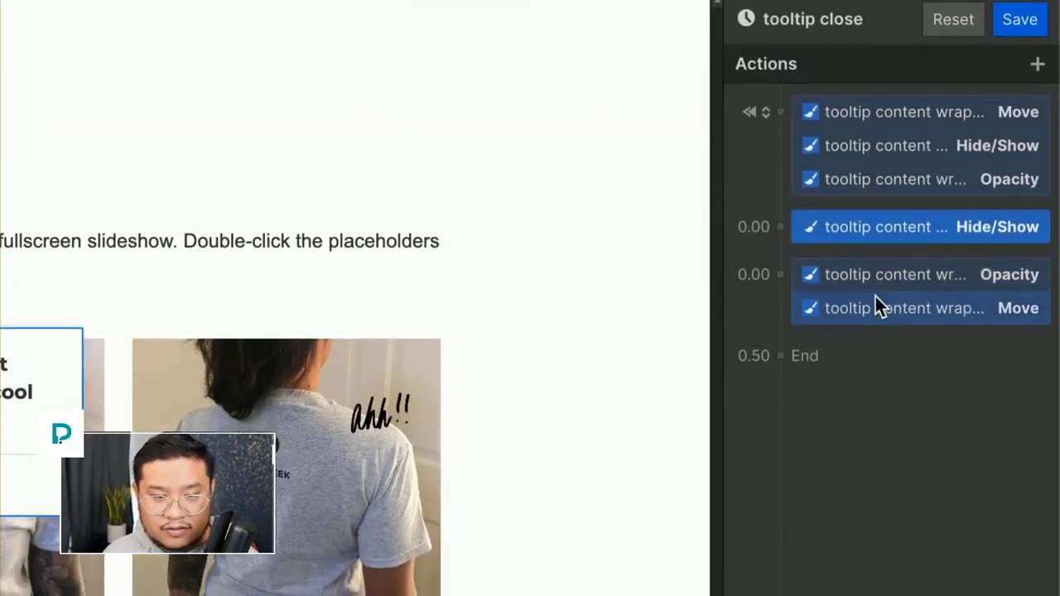
click(875, 311)
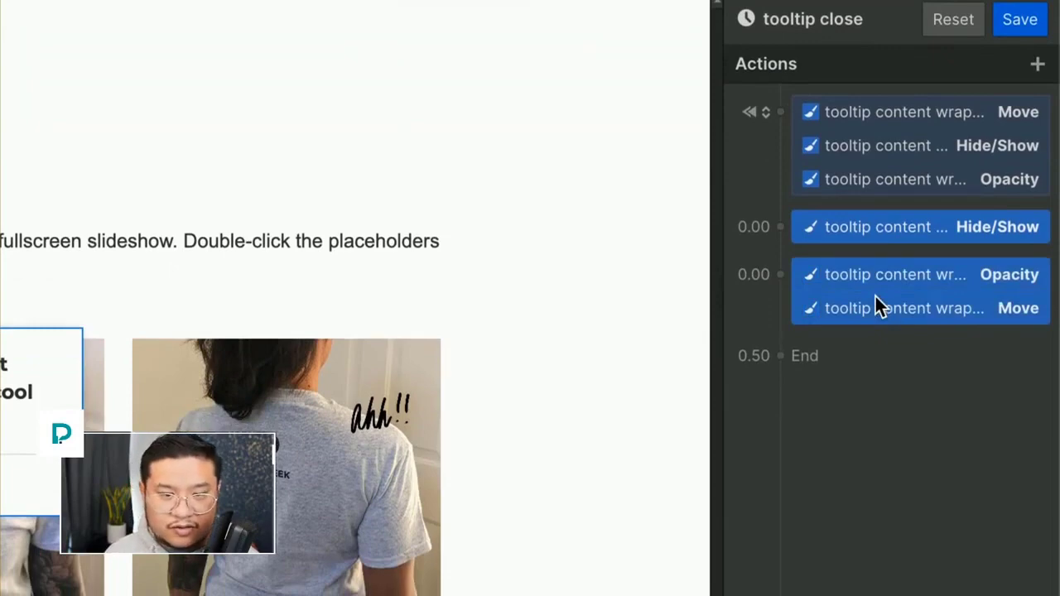
key(BackSpace)
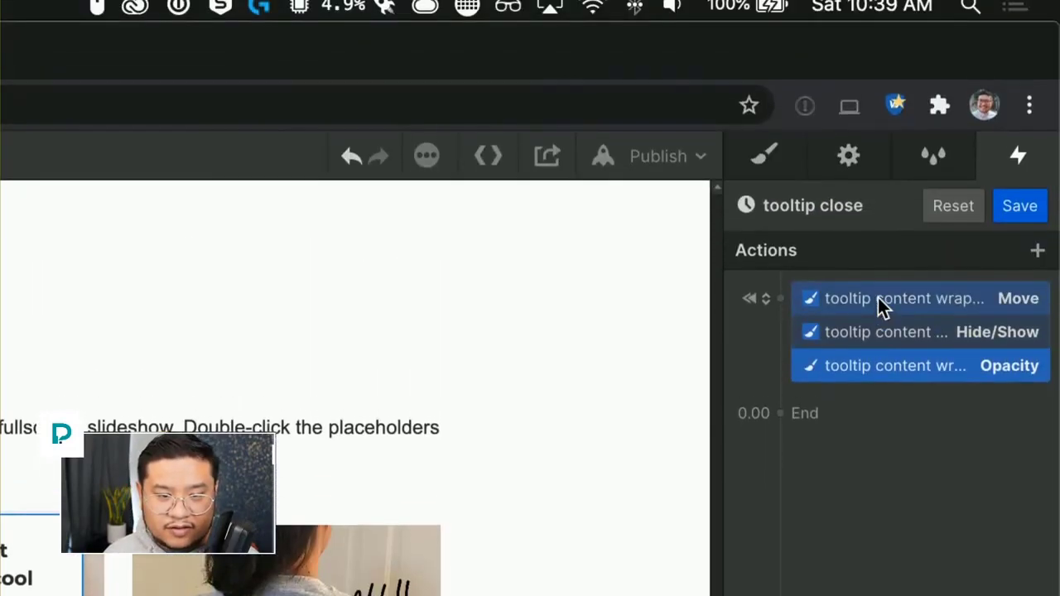
Turn off Set as initial state for the remaining actions and move the Hide/Show action to run after the others.
click(878, 297)
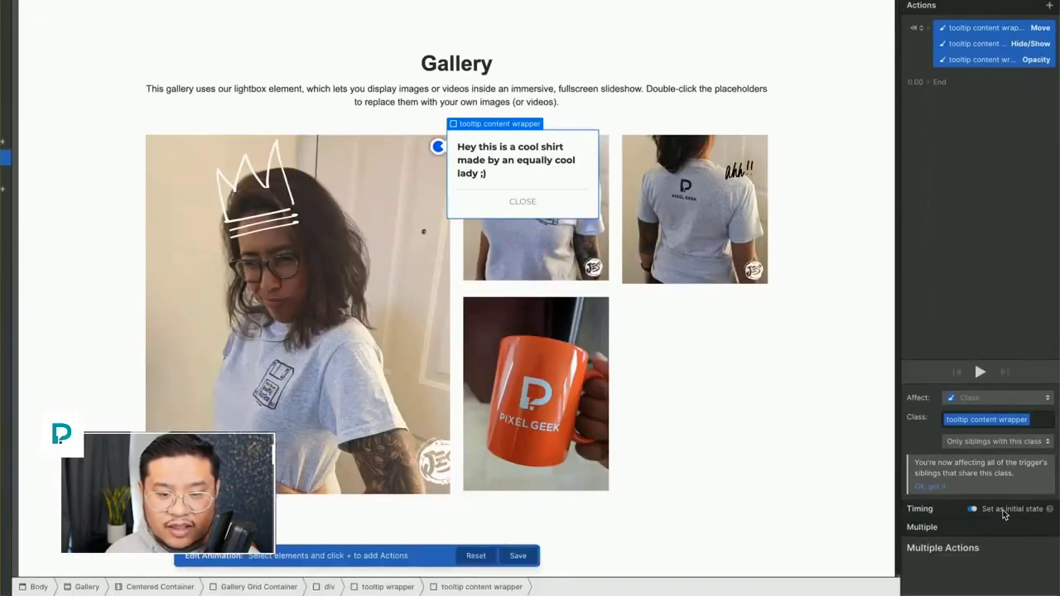
click(1003, 514)
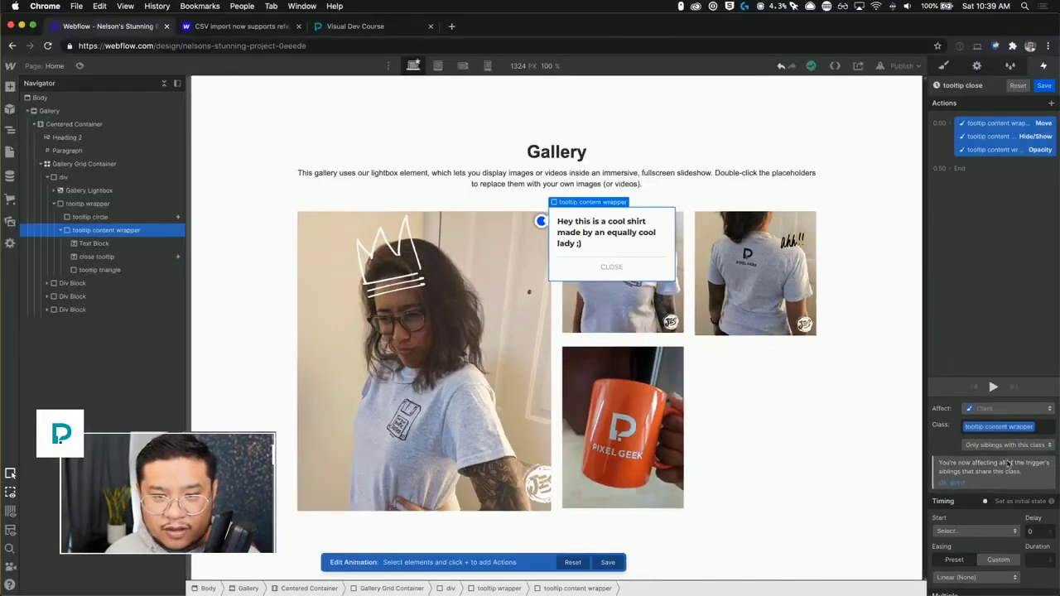
click(1005, 138)
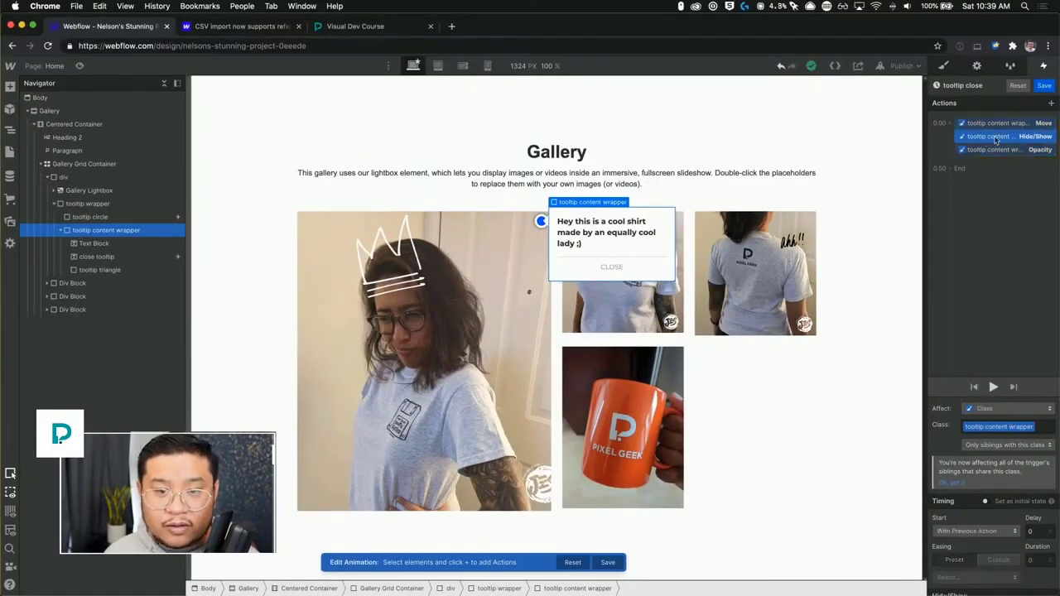
drag(996, 139, 998, 163)
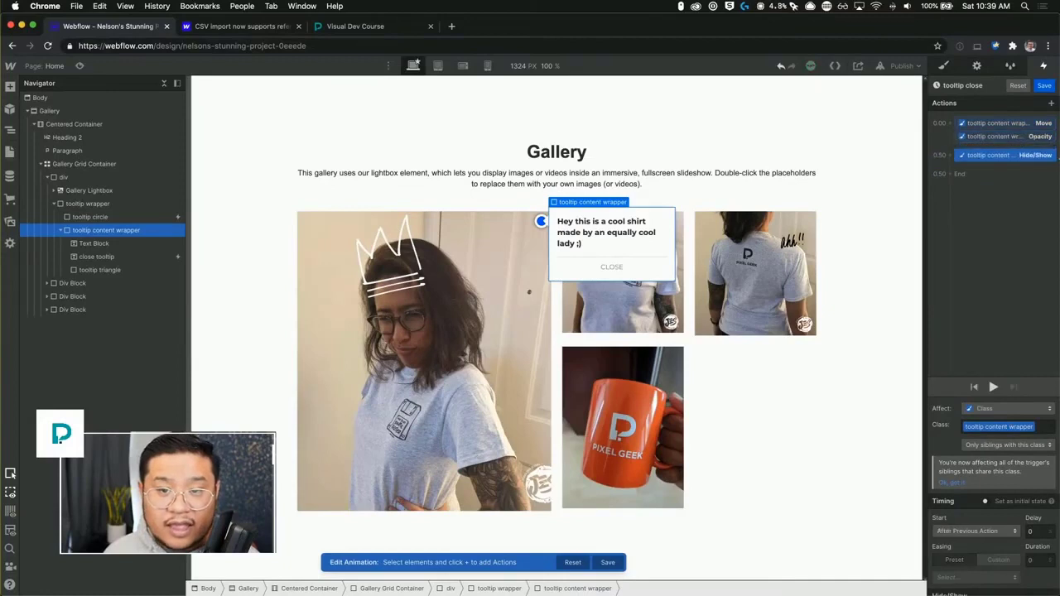
Set the easing of the Move and Opacity actions in tooltip close to Out Quart.
click(1018, 123)
click(1016, 138)
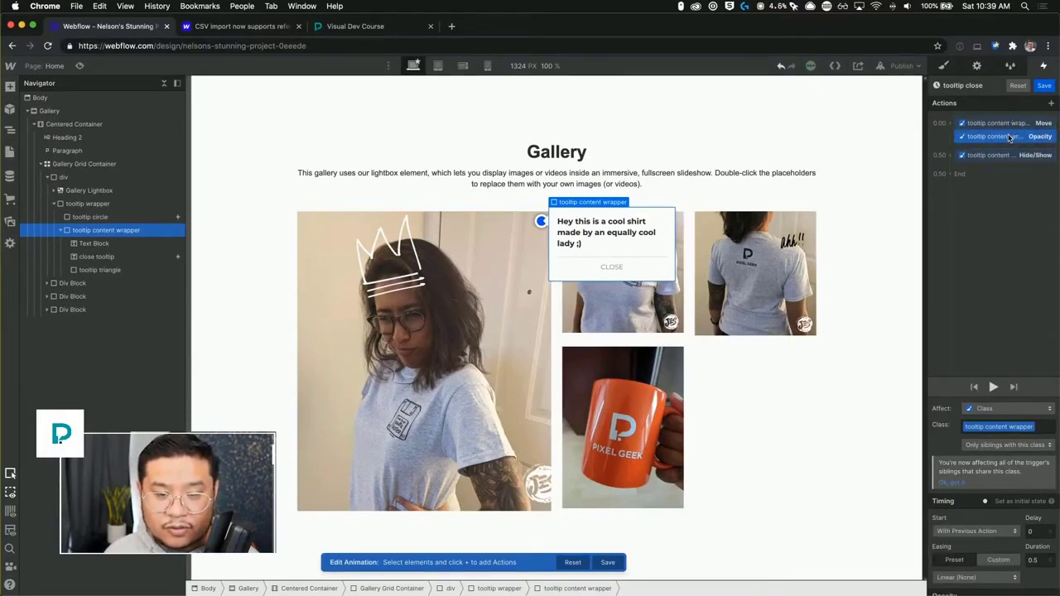
scroll(1024, 556, down, 1)
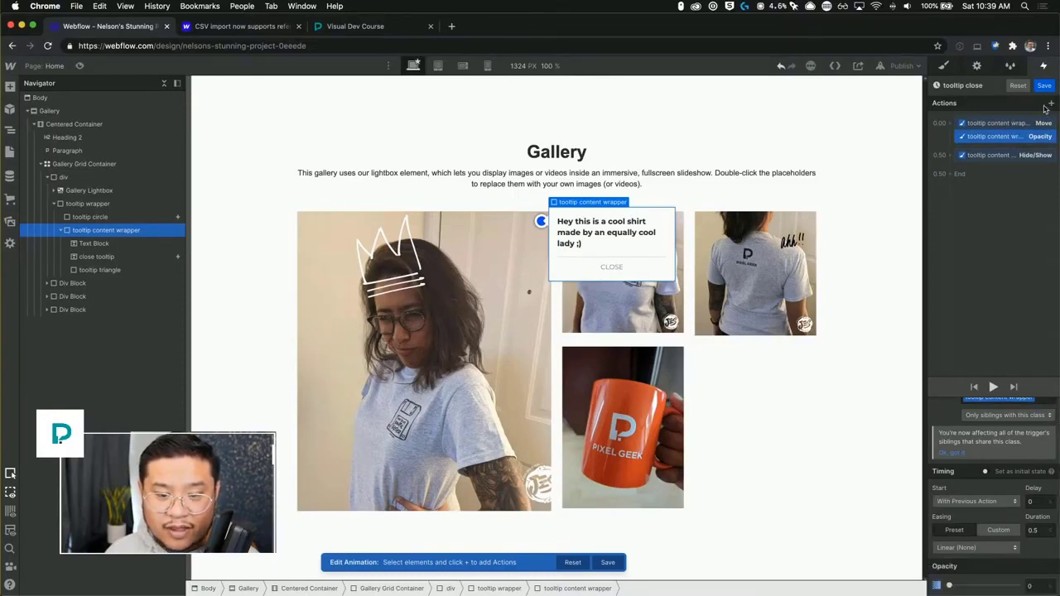
click(998, 123)
scroll(1026, 556, down, 1)
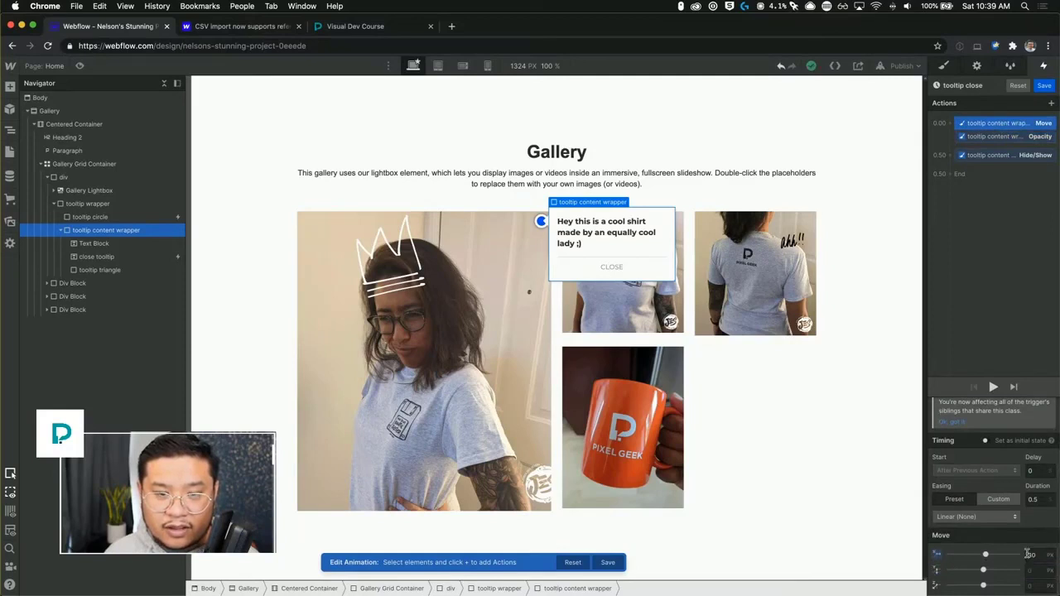
click(986, 138)
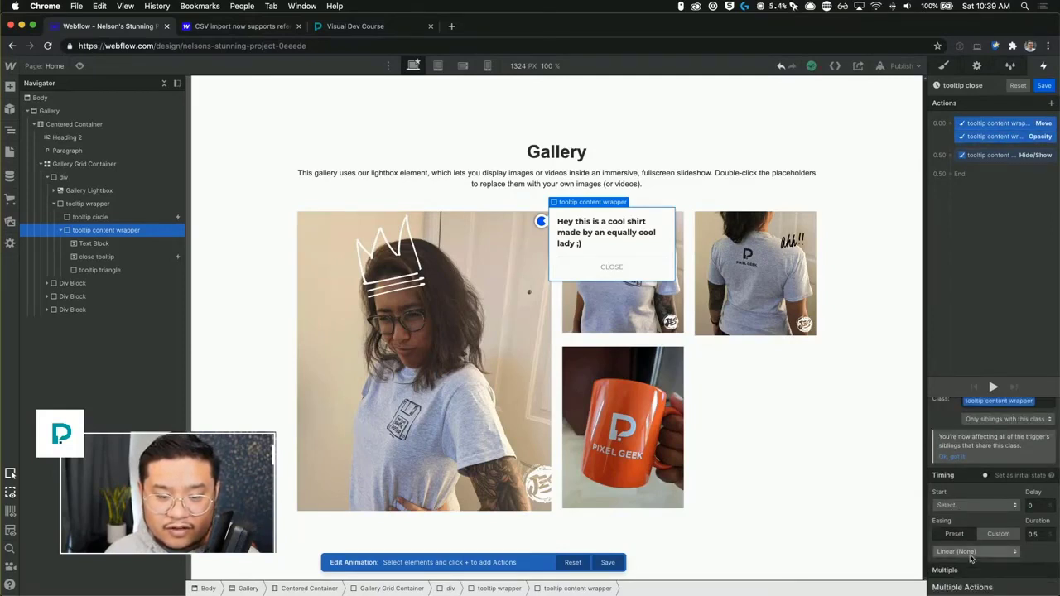
click(975, 551)
click(954, 316)
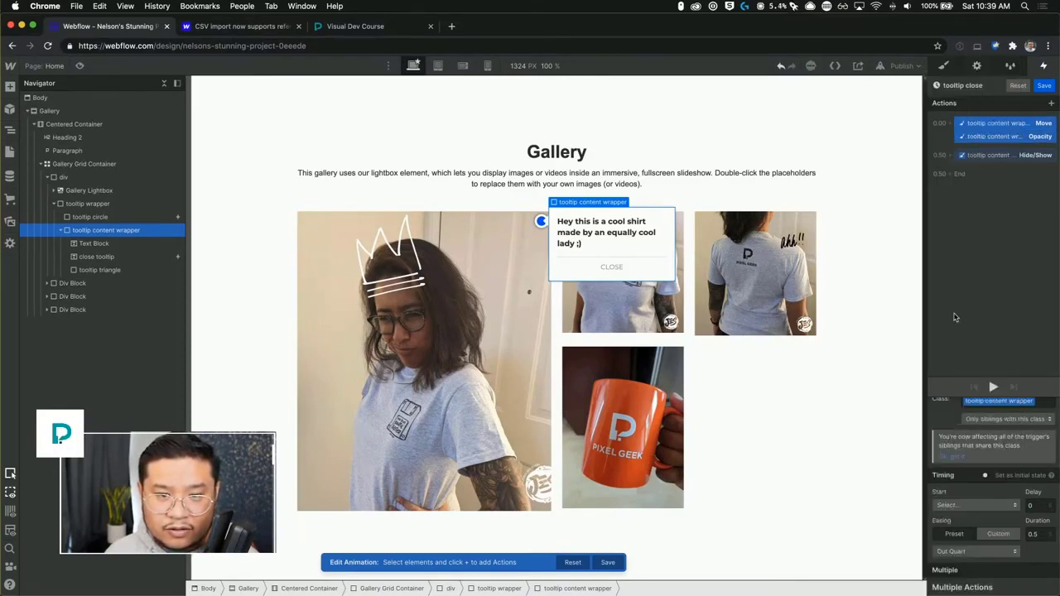
Test the tooltip marker and close button in preview mode.
click(995, 157)
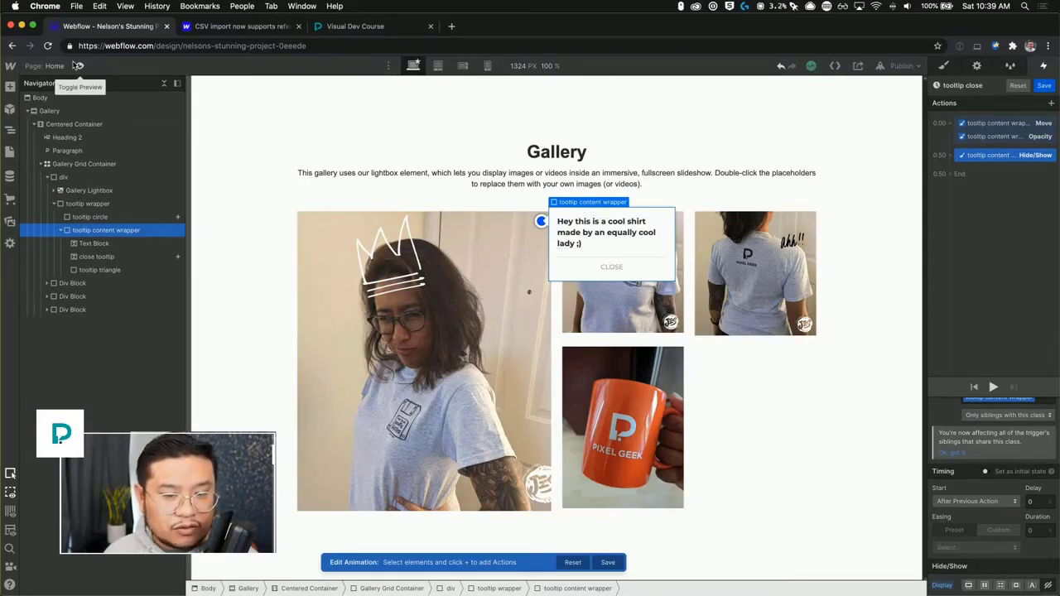
click(77, 66)
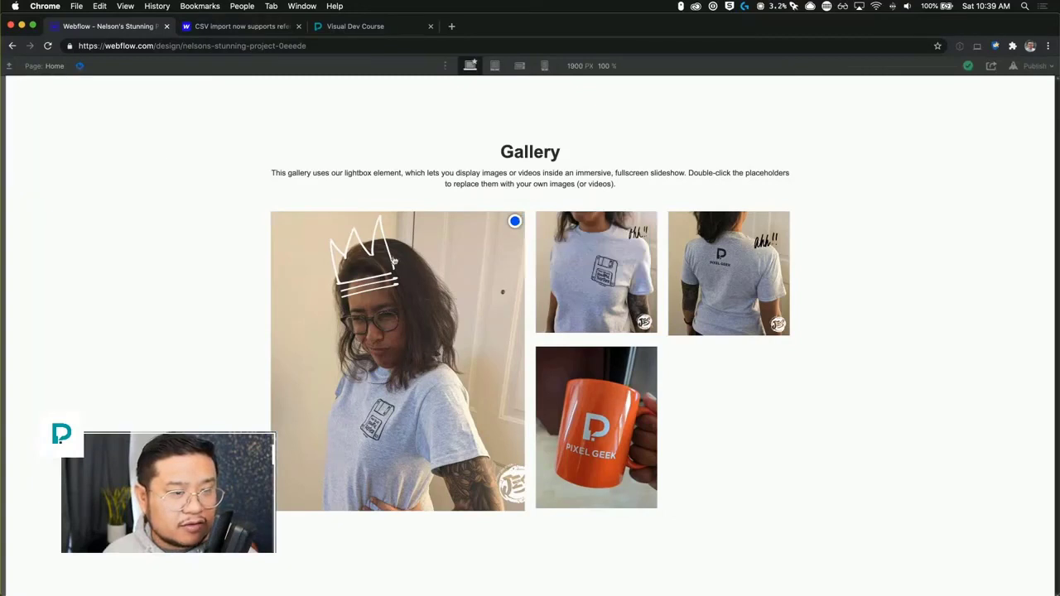
click(515, 223)
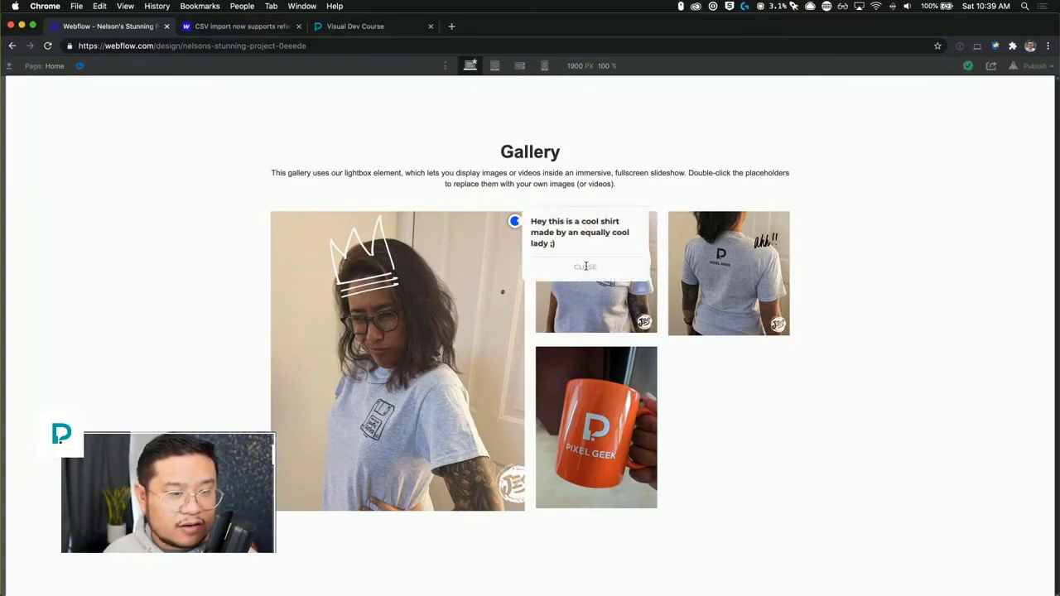
click(80, 65)
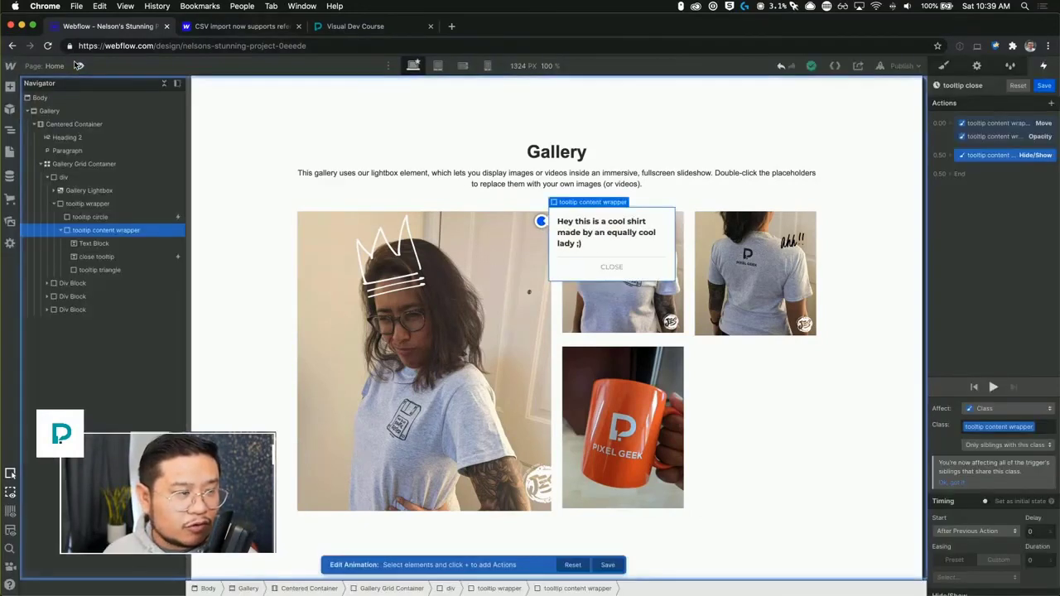
Change the tooltip close actions to affect only parents with the tooltip content wrapper class, then review each action.
click(96, 256)
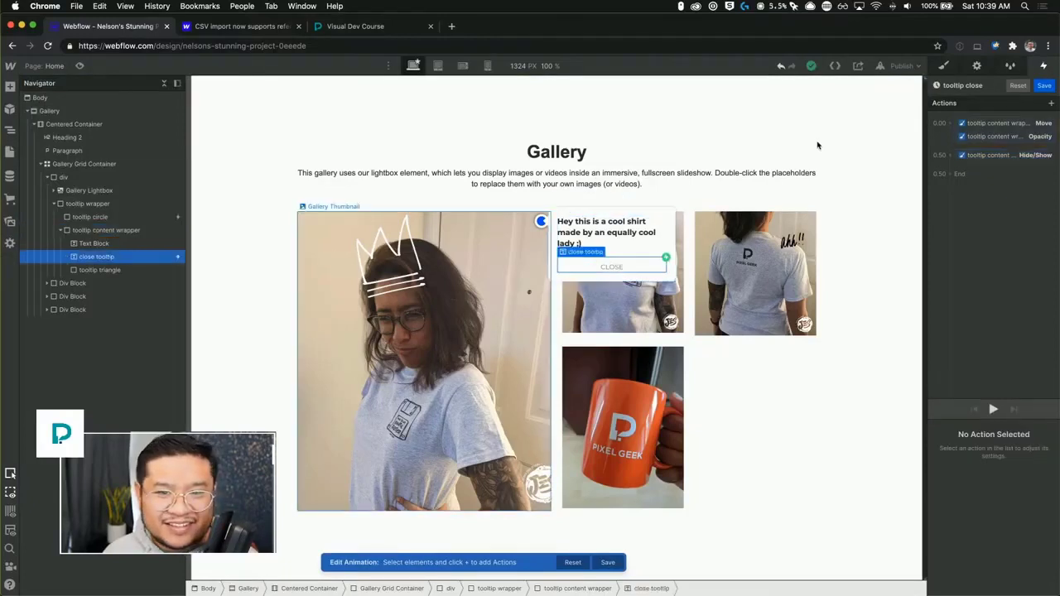
click(1017, 127)
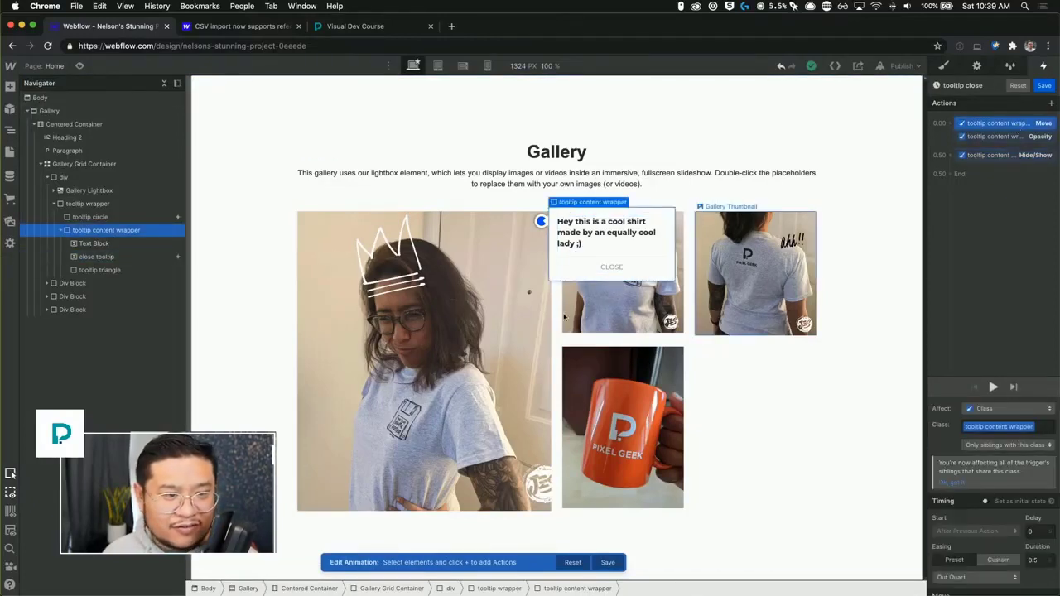
click(610, 272)
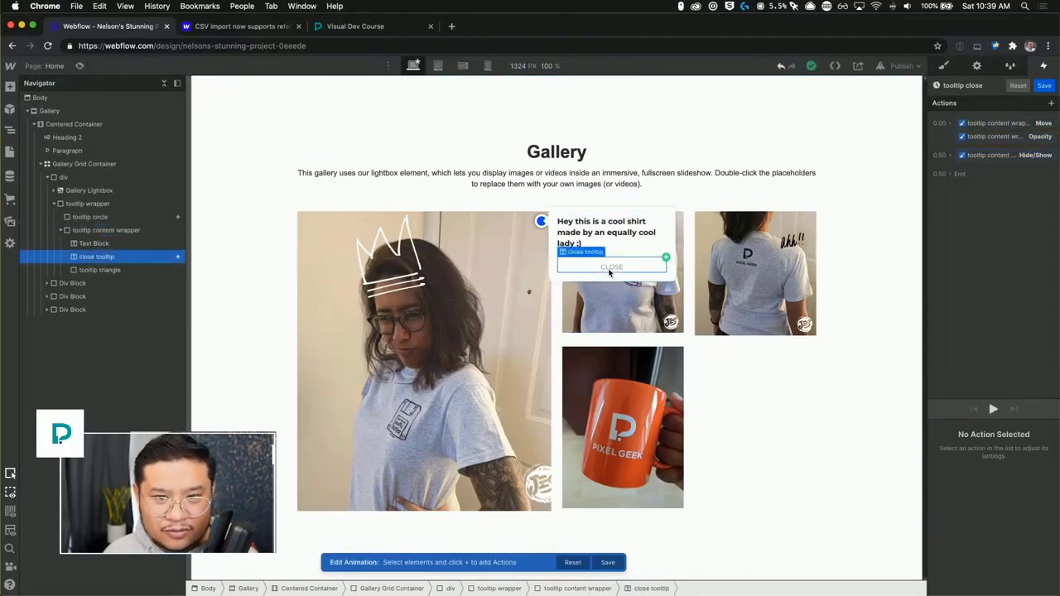
click(998, 124)
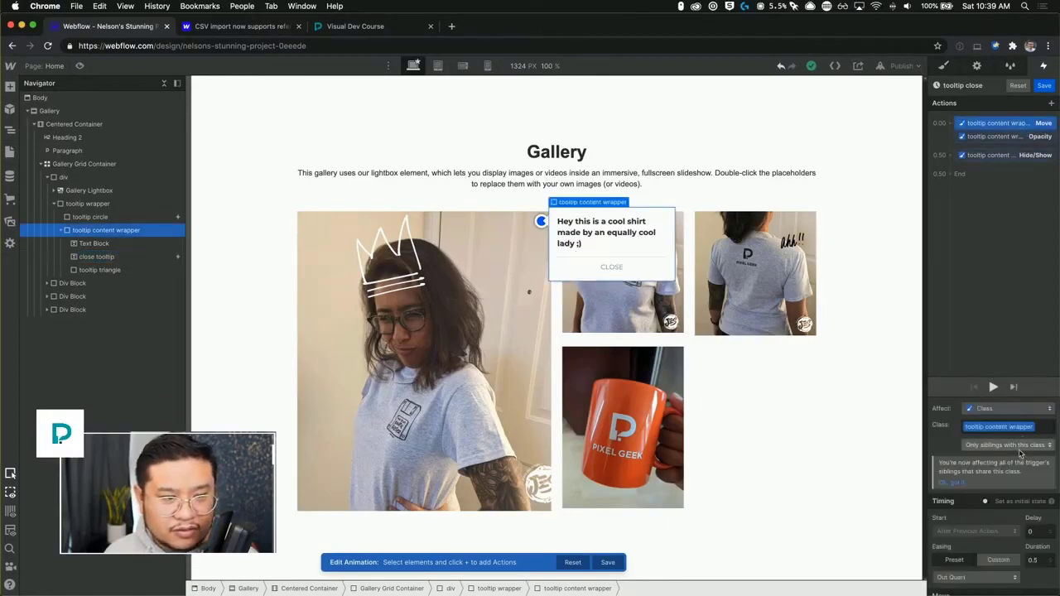
click(1020, 450)
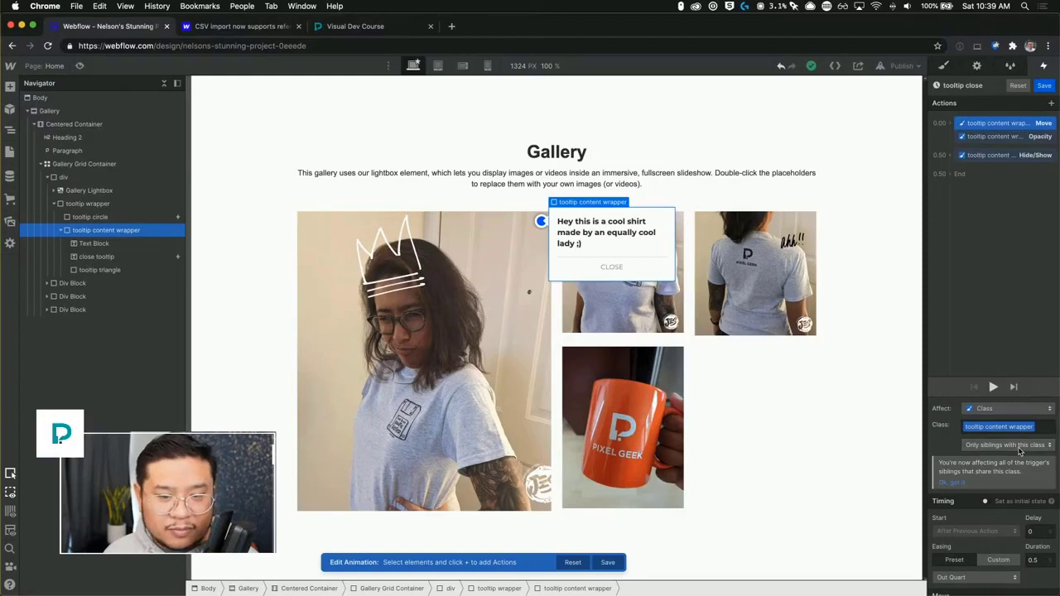
click(1020, 446)
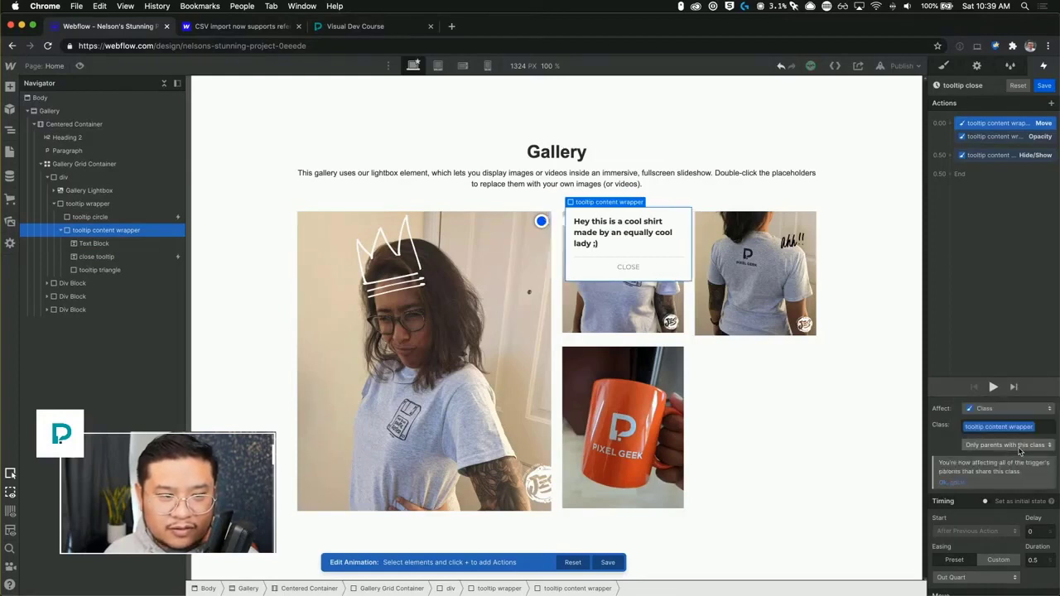
scroll(1035, 513, down, 2)
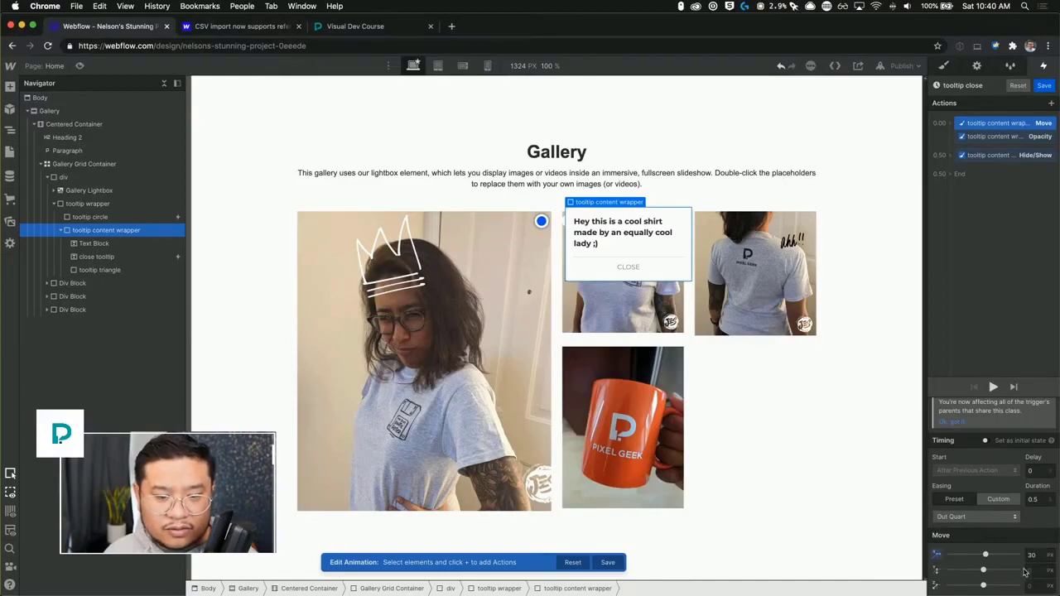
click(987, 140)
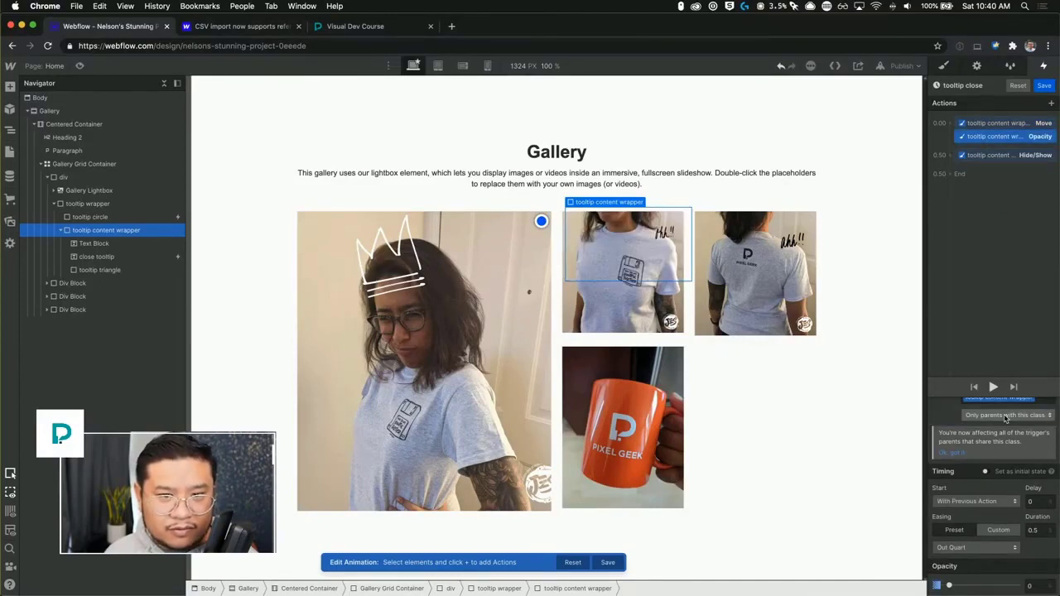
click(985, 156)
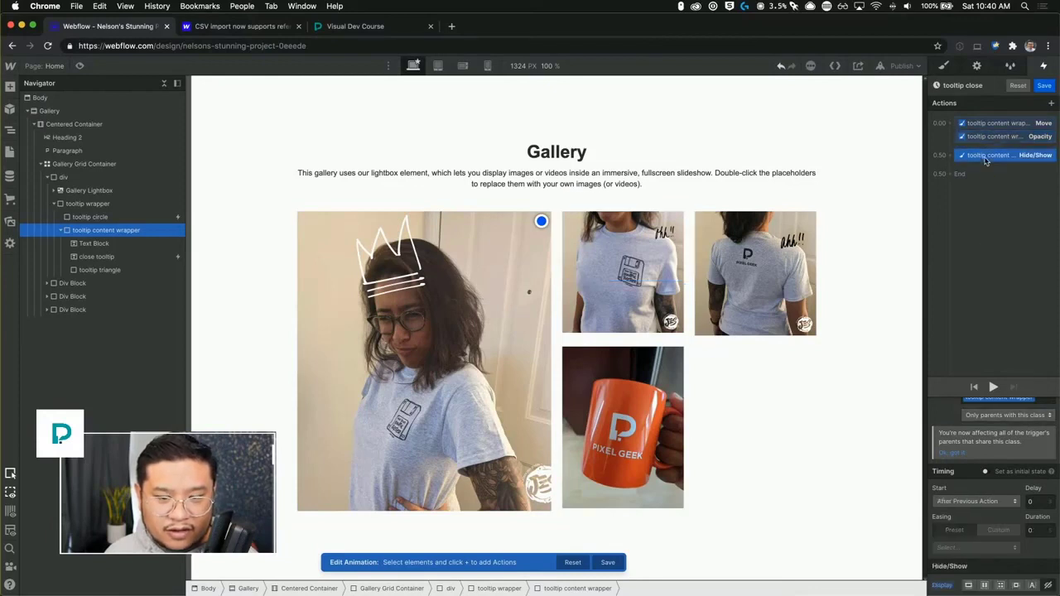
scroll(1033, 456, up, 1)
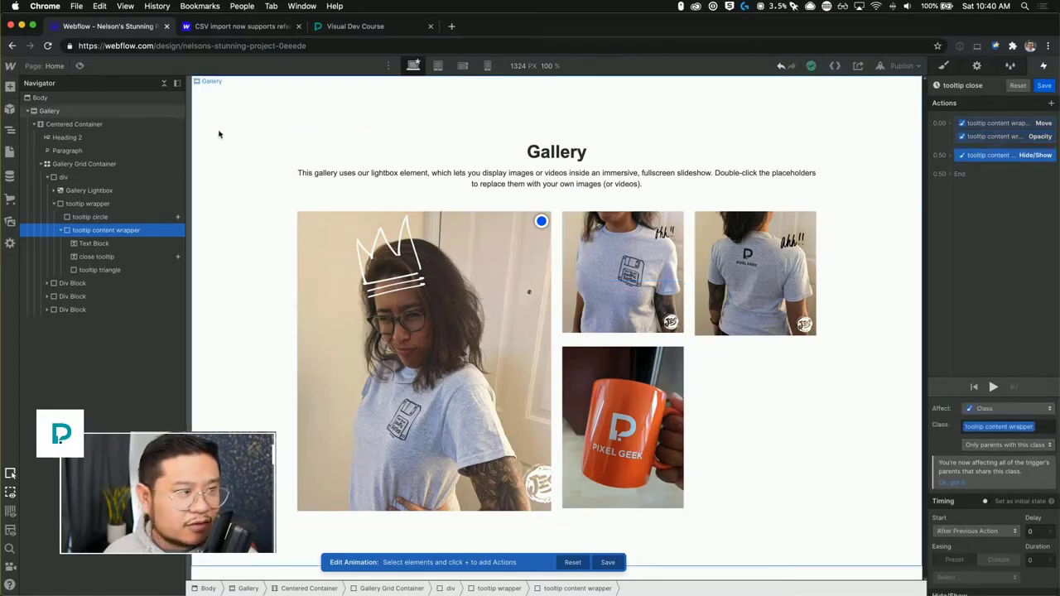
click(80, 67)
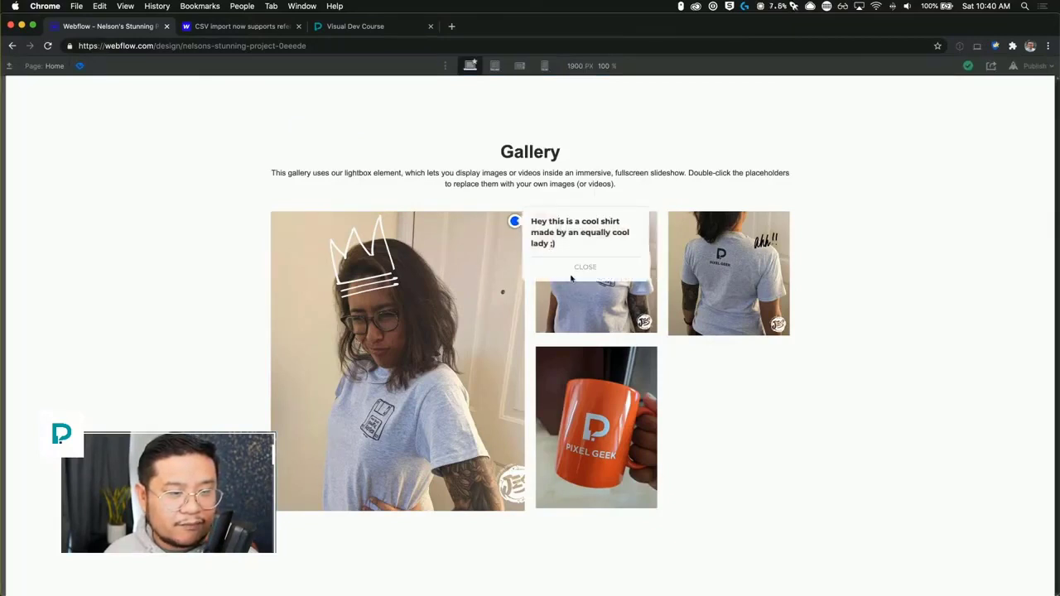
click(81, 66)
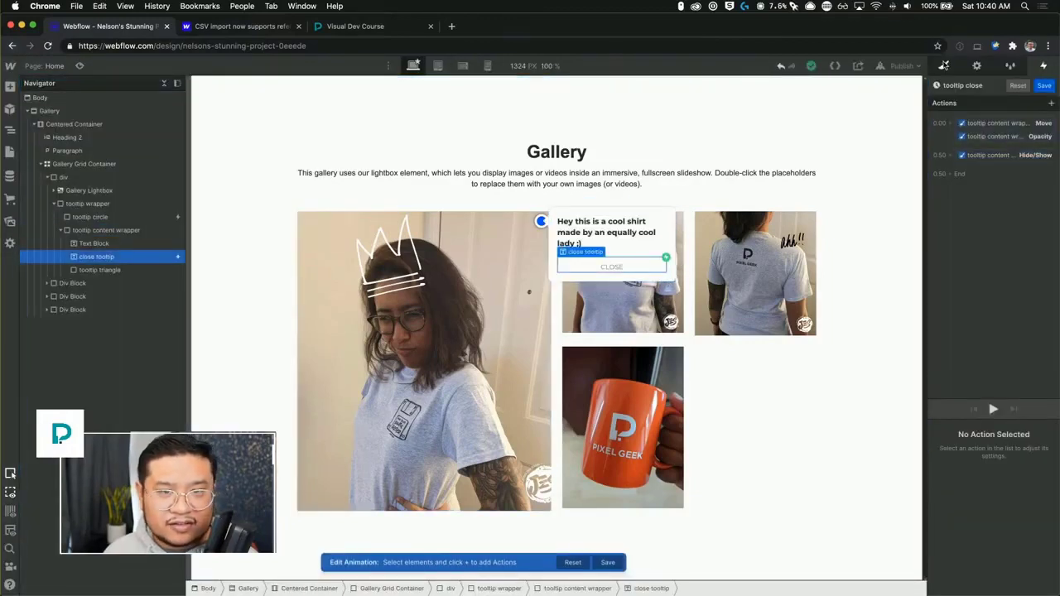
Set the close tooltip button's cursor to pointer.
click(944, 66)
scroll(963, 472, down, 5)
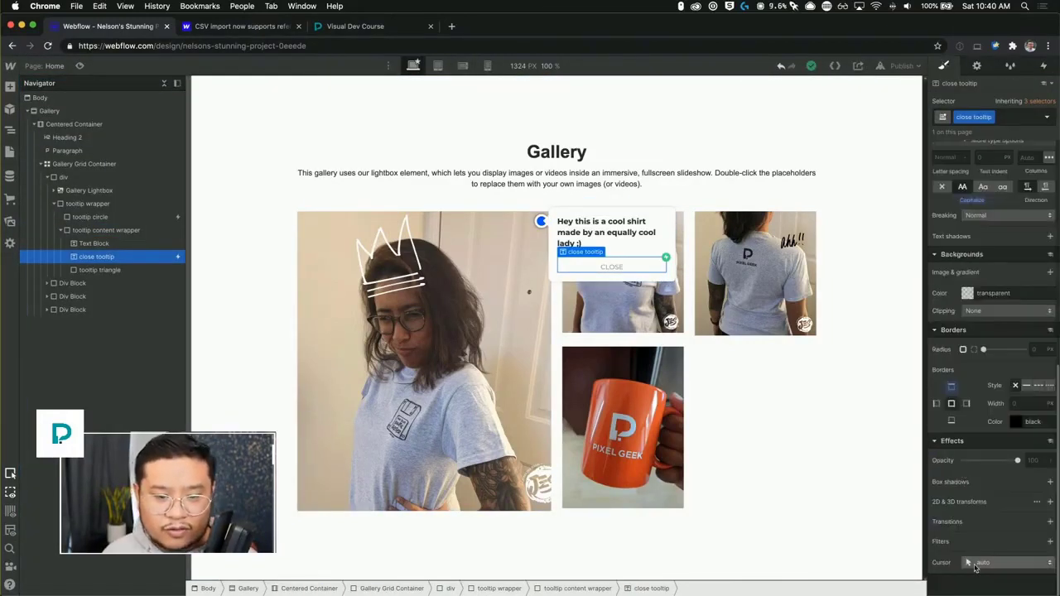
click(990, 563)
click(985, 137)
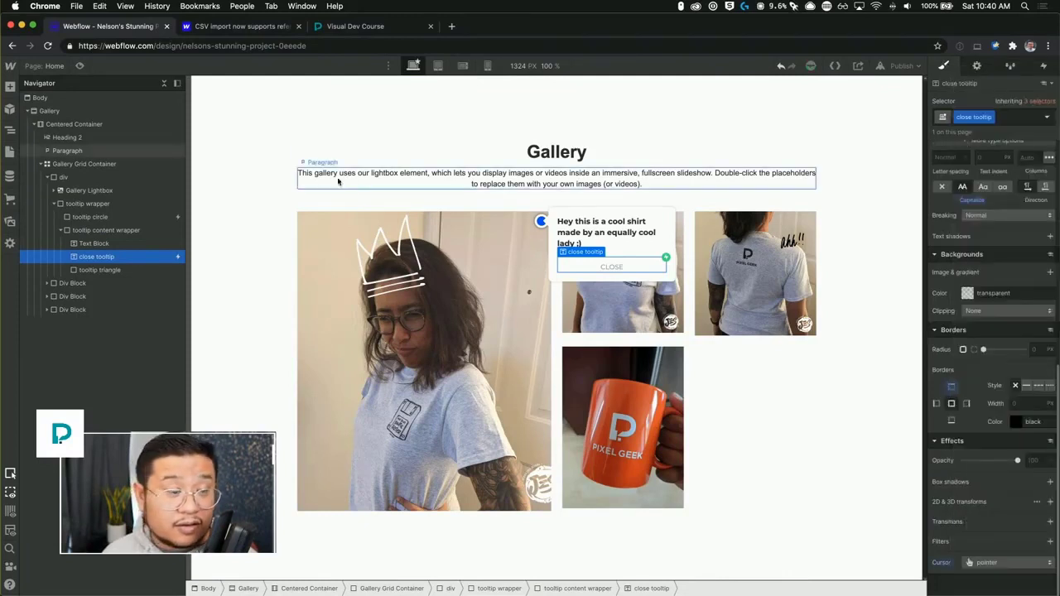
Test opening and closing the tooltip in preview mode.
click(81, 66)
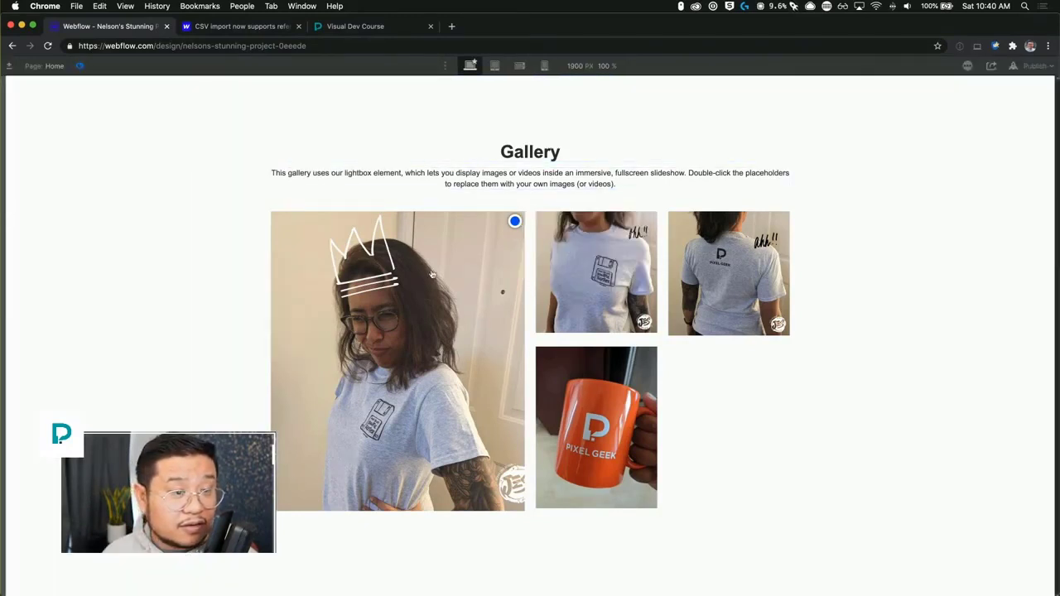
click(515, 222)
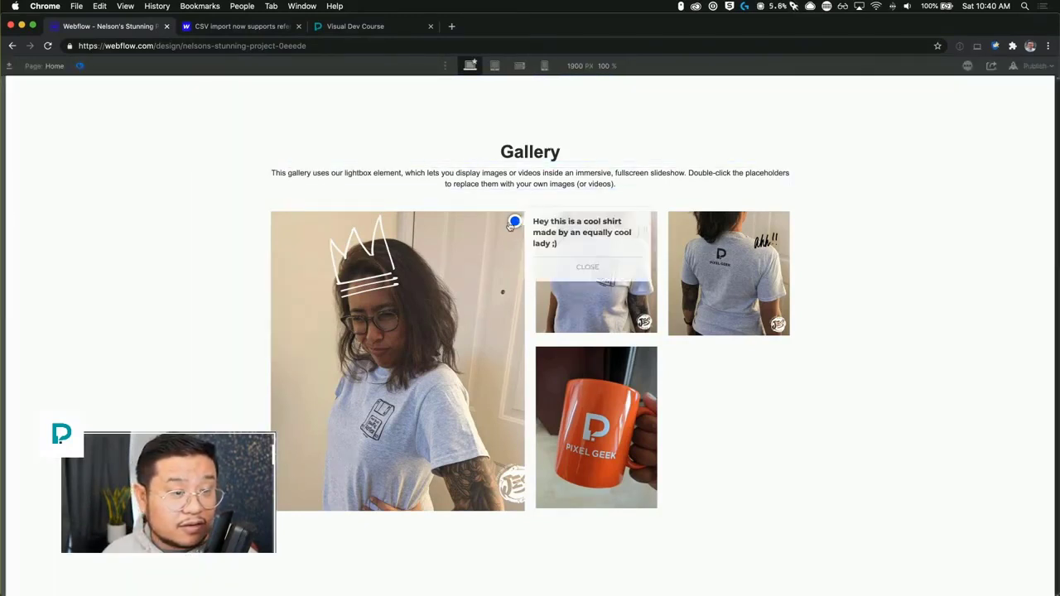
click(596, 269)
click(515, 224)
click(585, 268)
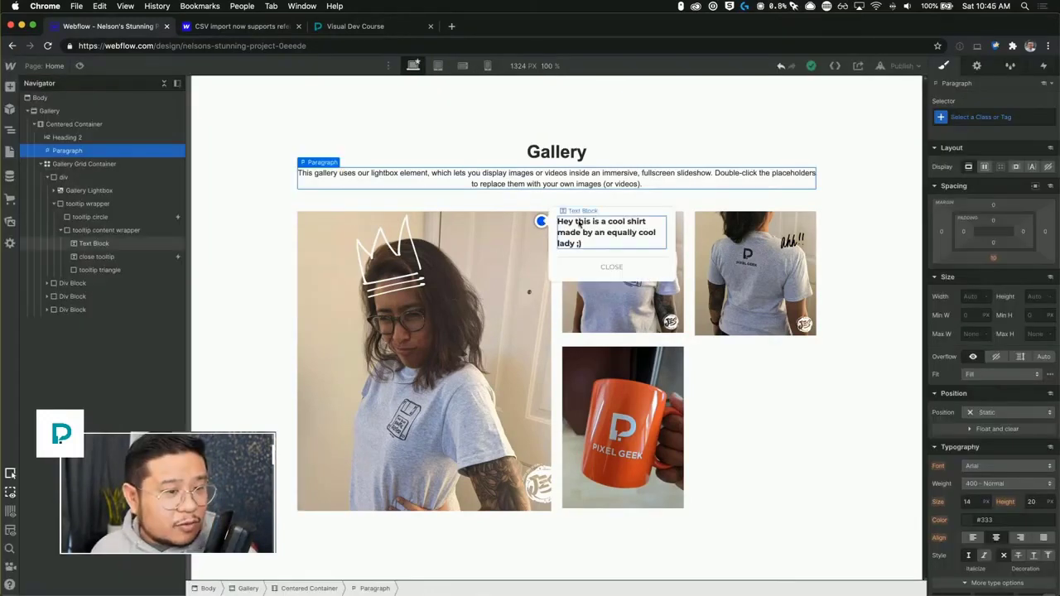
Assign the existing div class to the second gallery Div Block.
click(539, 224)
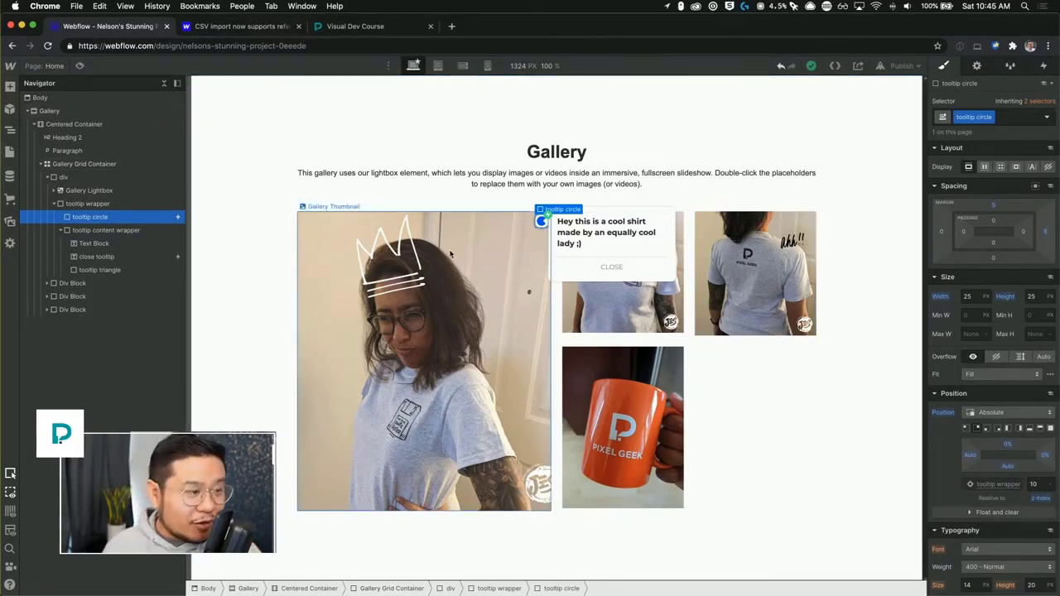
click(87, 203)
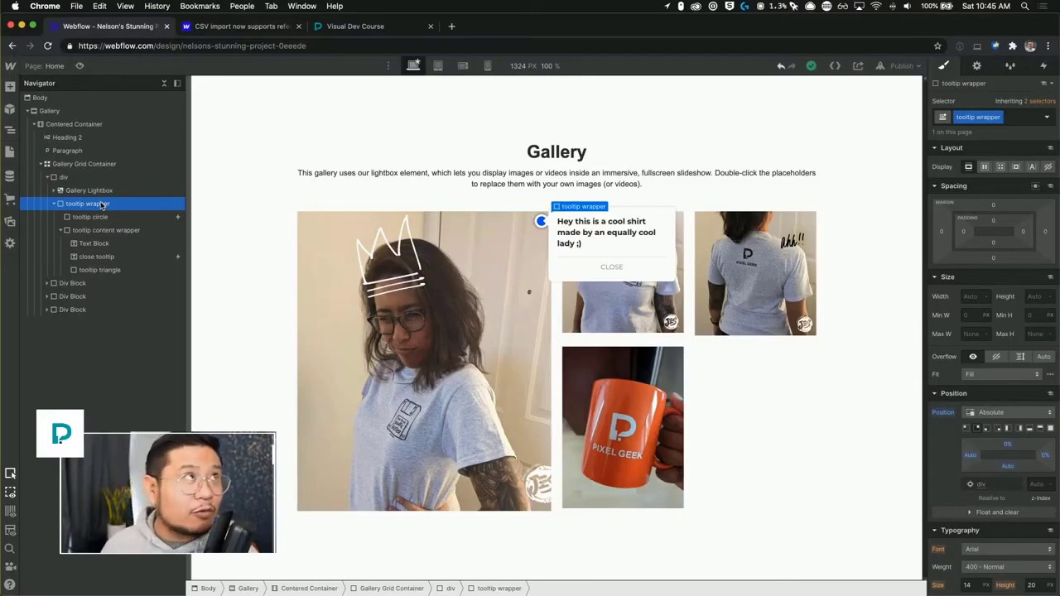
click(55, 204)
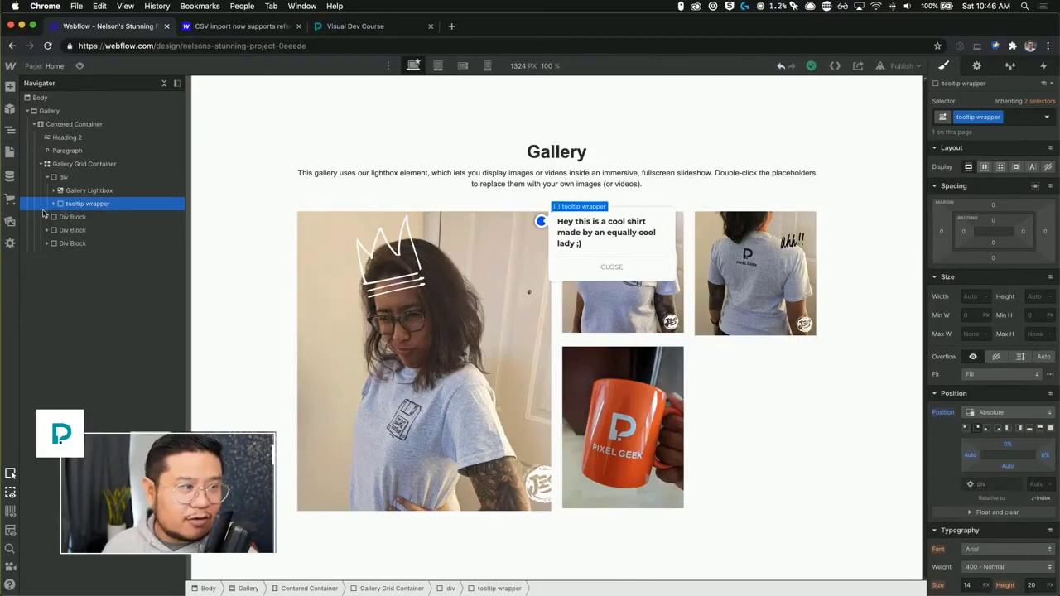
click(93, 217)
click(975, 118)
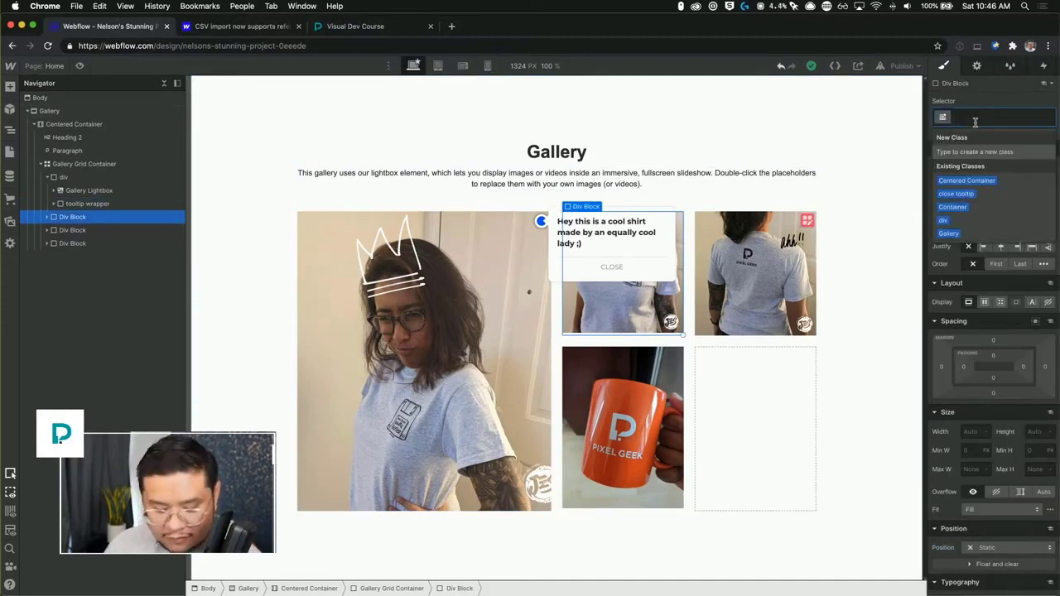
text(div)
key(Return)
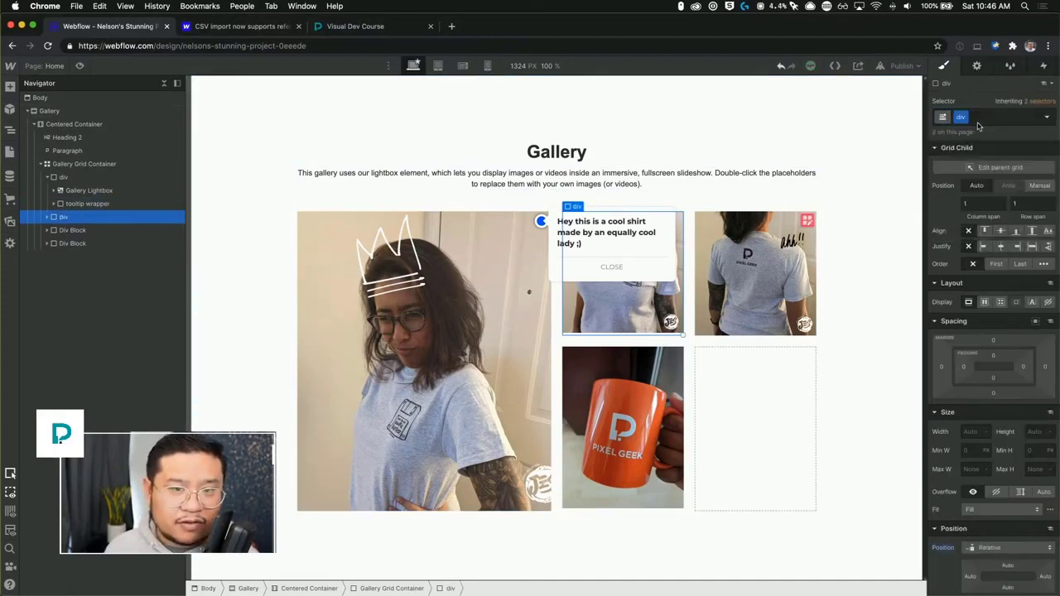
Copy the tooltip wrapper and paste it into the second div.
click(47, 216)
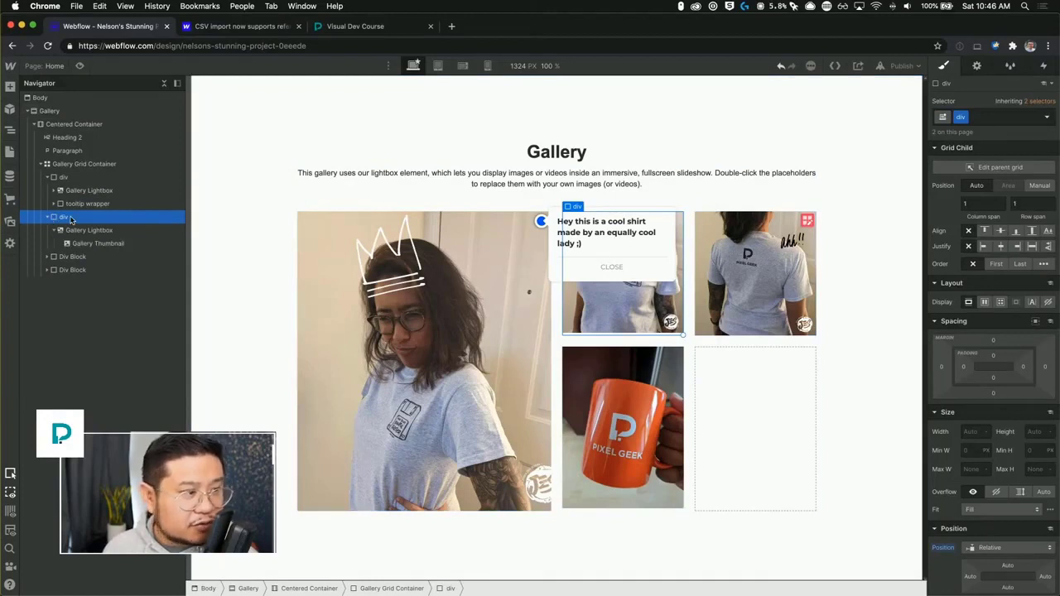
click(81, 205)
key(super+c)
click(77, 218)
key(super+v)
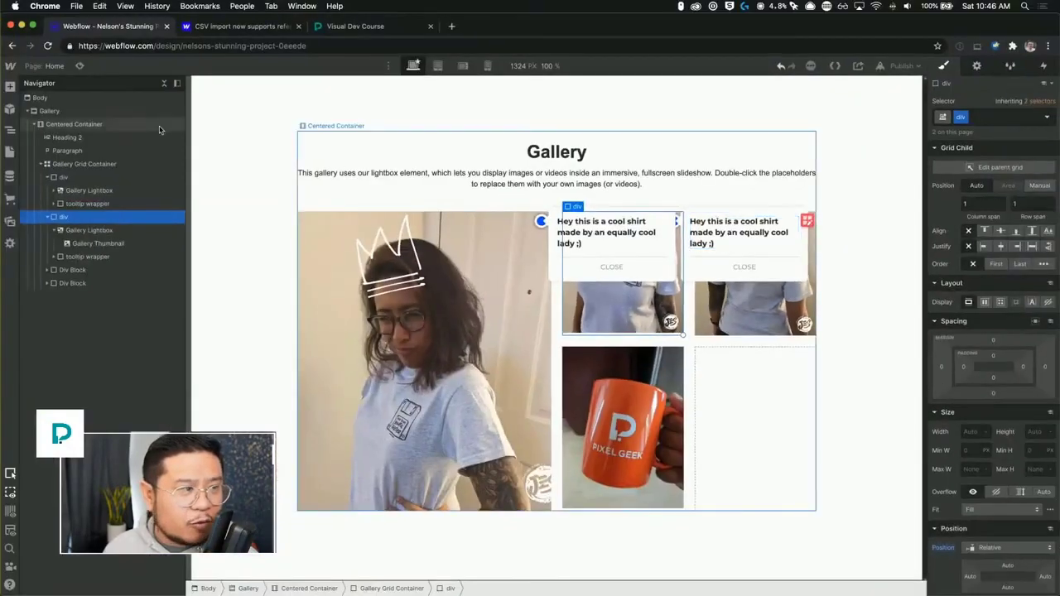
Test both tooltip markers and their close buttons in preview mode.
click(80, 66)
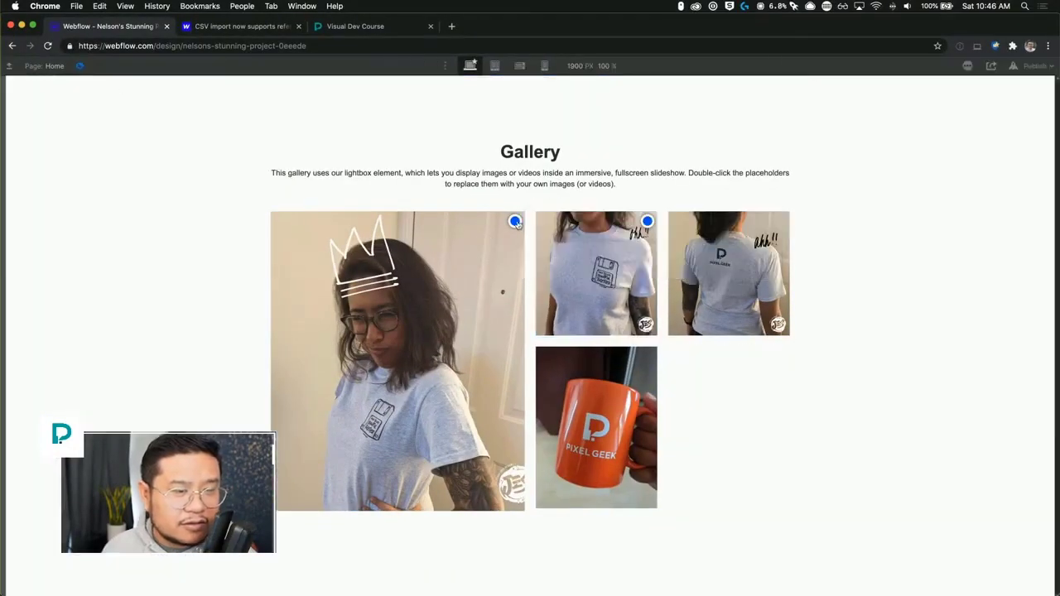
click(518, 227)
click(574, 269)
click(647, 221)
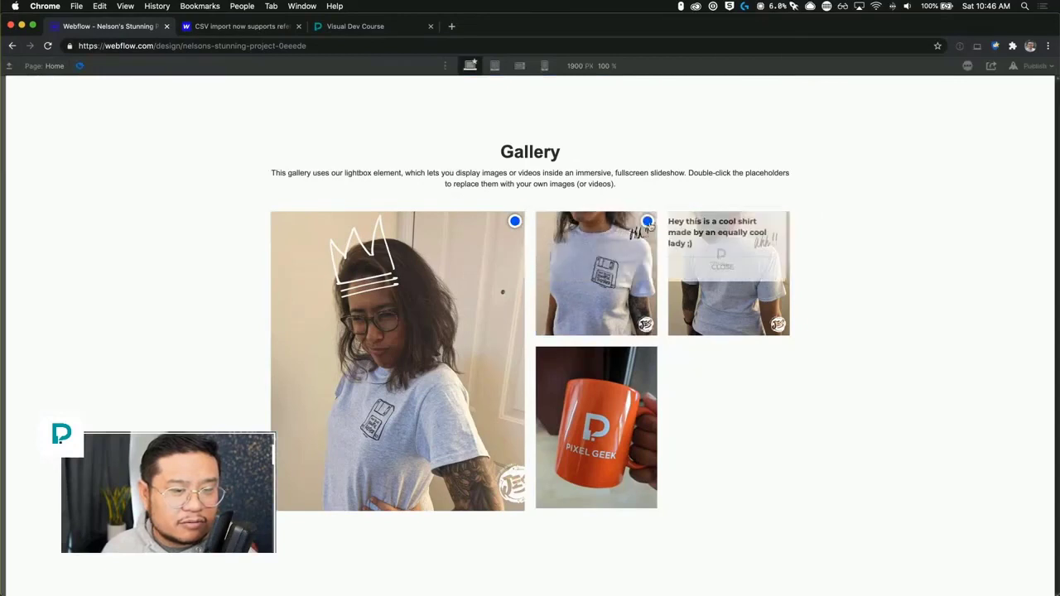
click(716, 269)
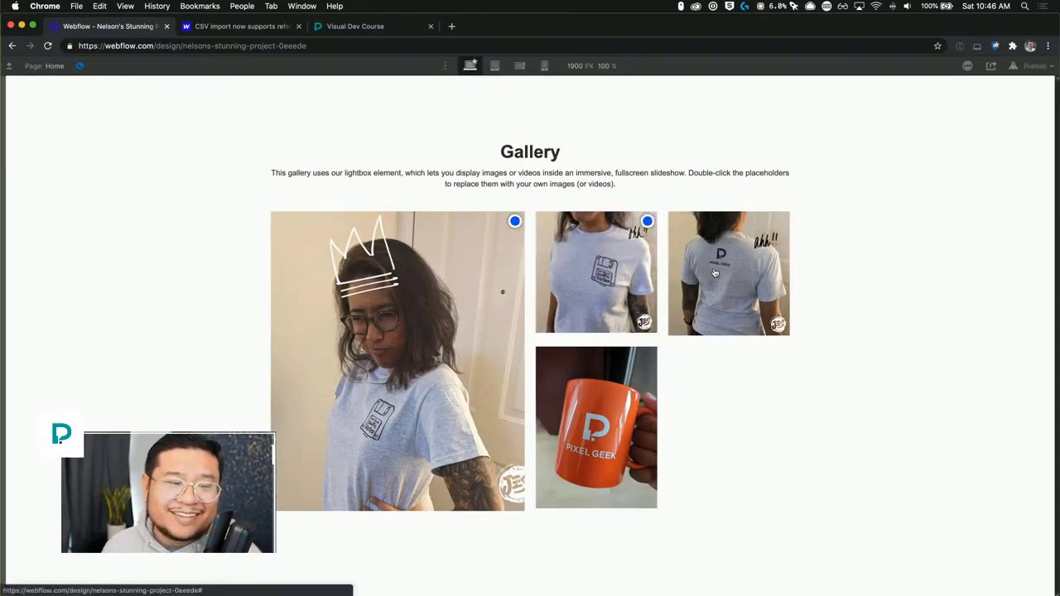
Change the second tooltip's text to "Here is what the front looks like".
click(78, 65)
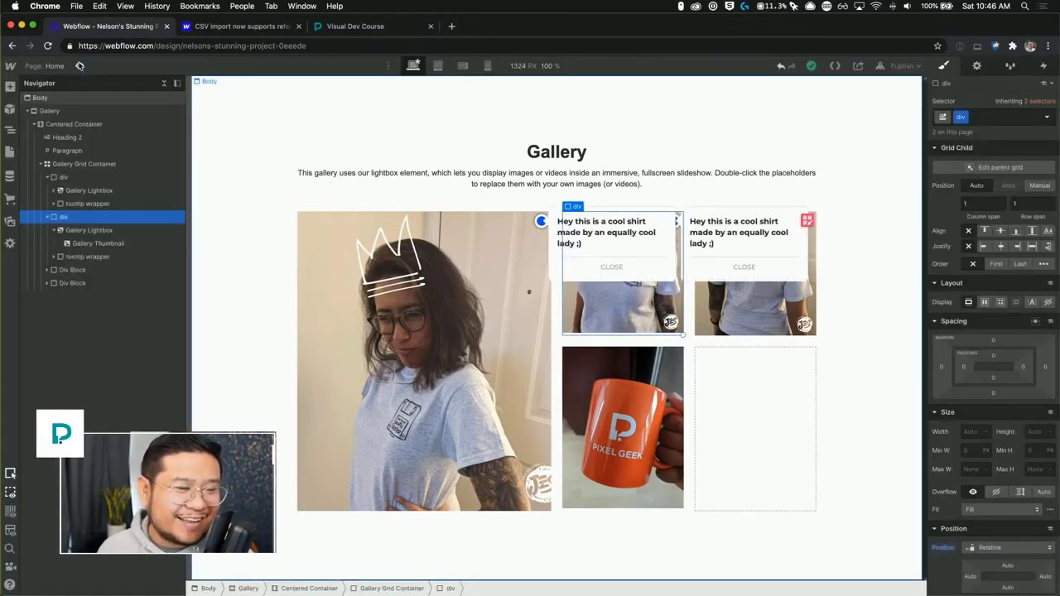
click(728, 240)
double_click(727, 239)
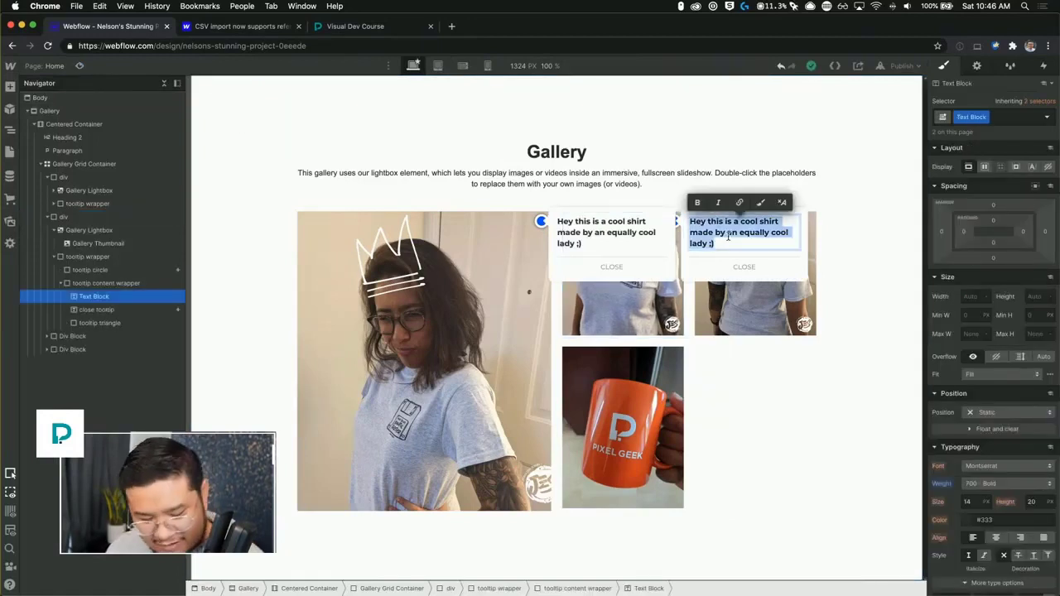
text(Here is what t)
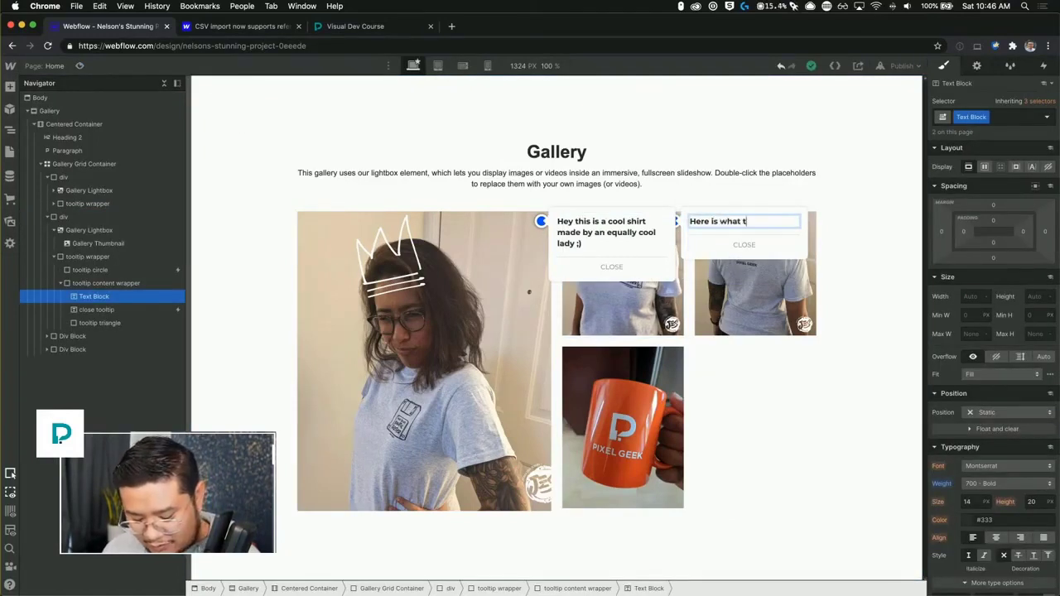
text(he front looks like)
key(Escape)
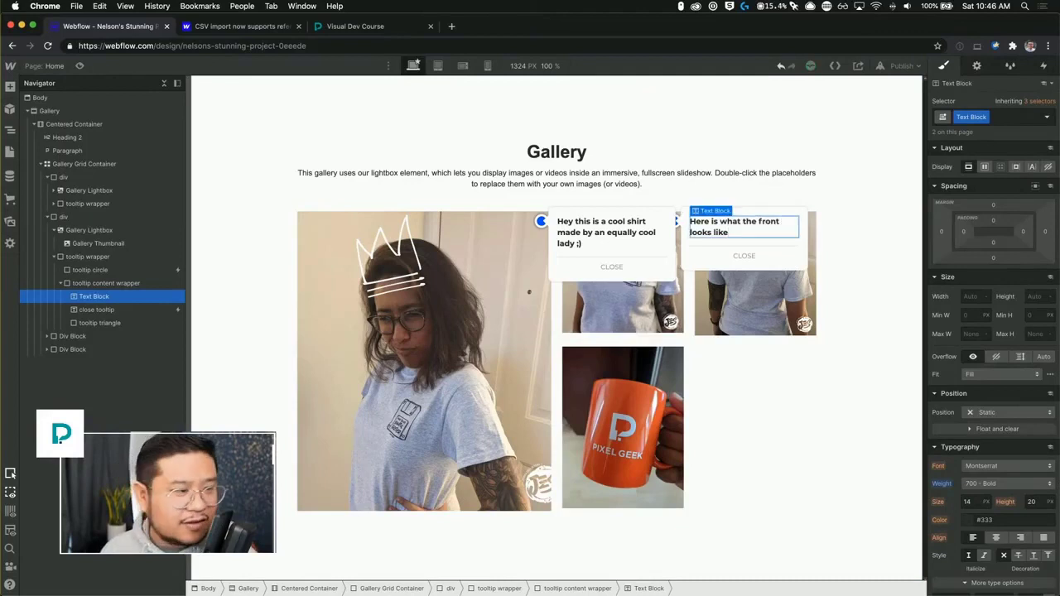
Assign the div class to the third Div Block and paste the tooltip wrapper into it.
click(83, 336)
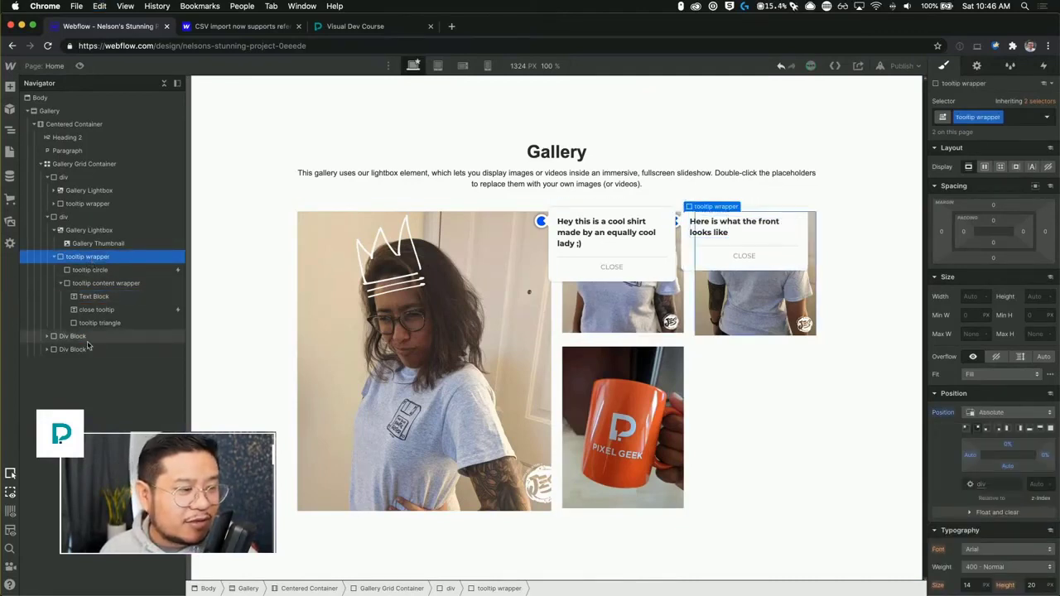
click(961, 117)
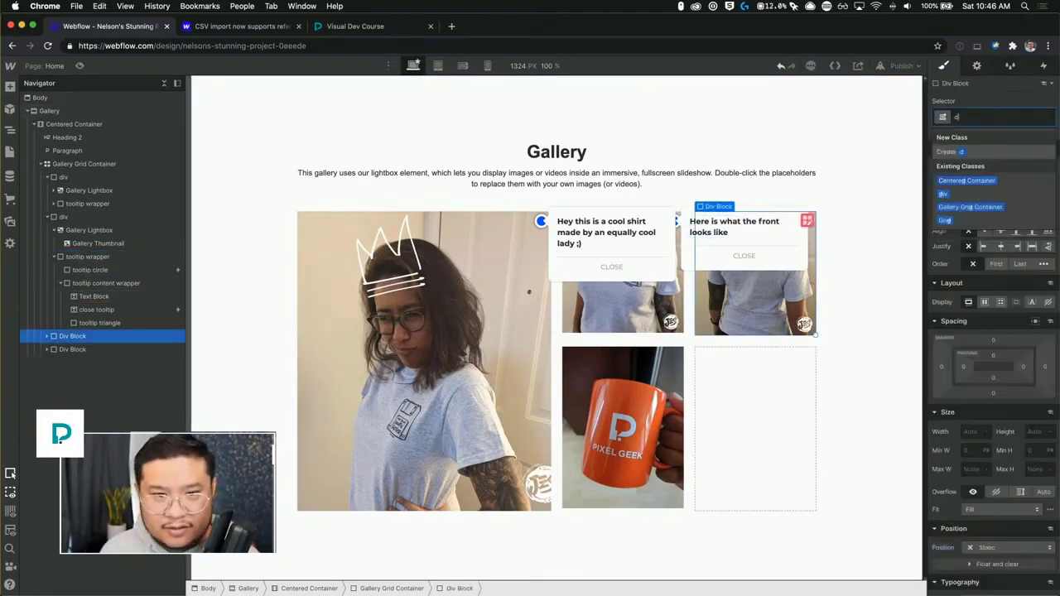
click(943, 220)
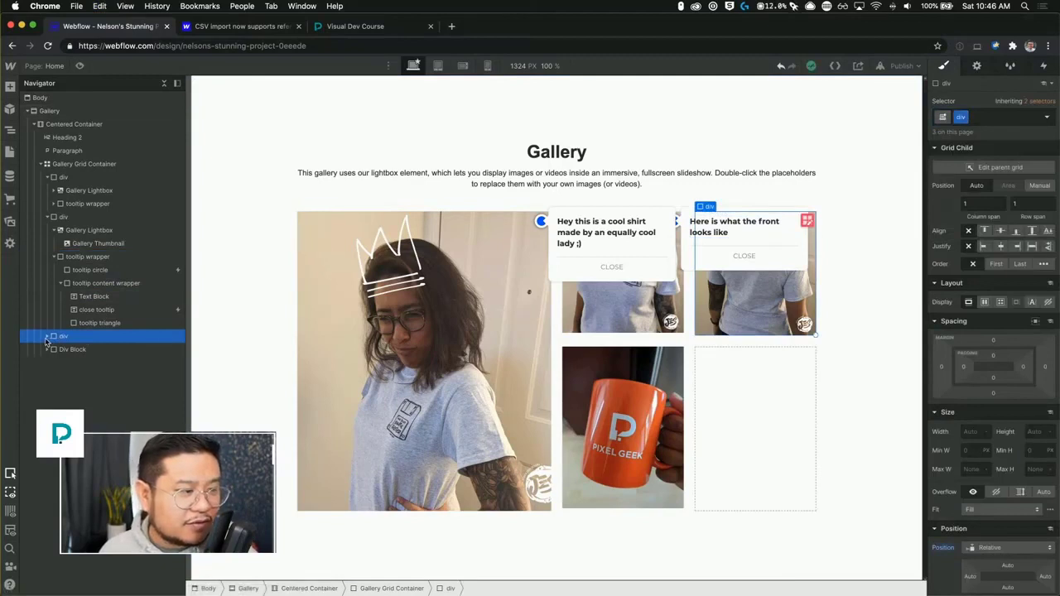
key(super+v)
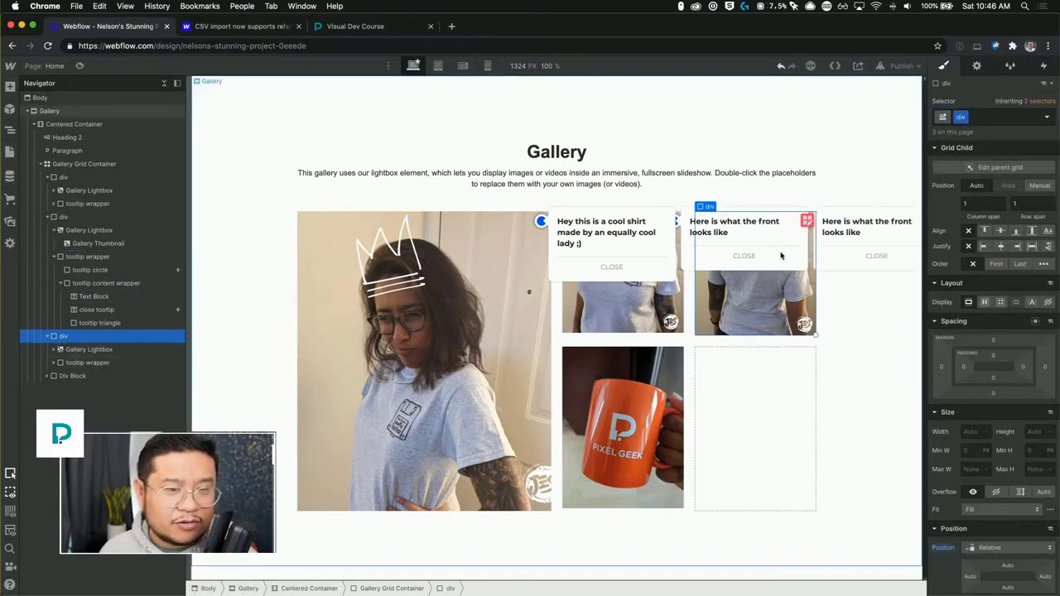
Change the third tooltip's text to "This is what the back looks like".
click(870, 227)
double_click(870, 227)
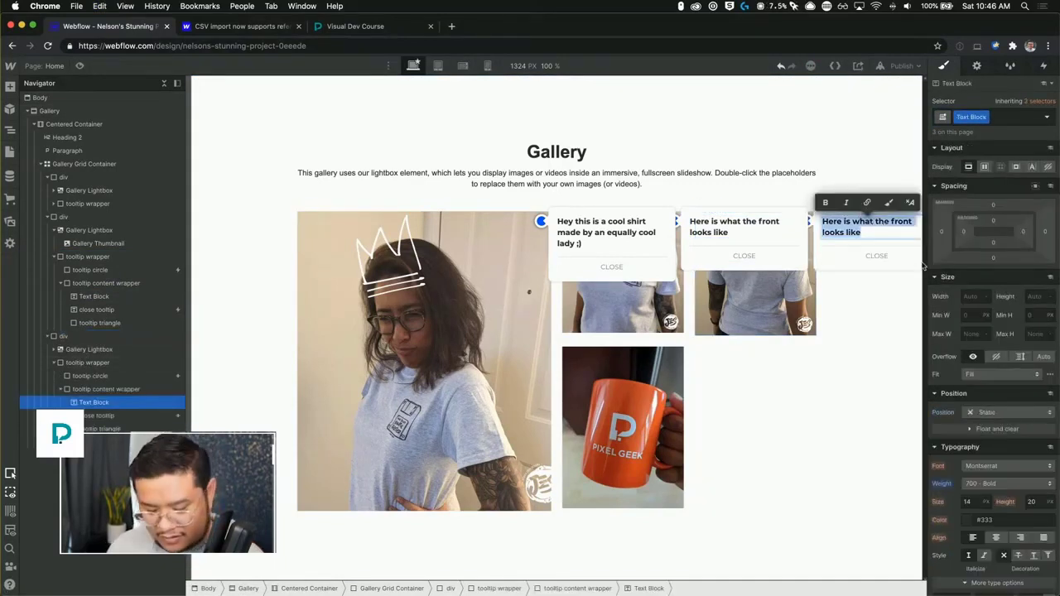
text(This is what t)
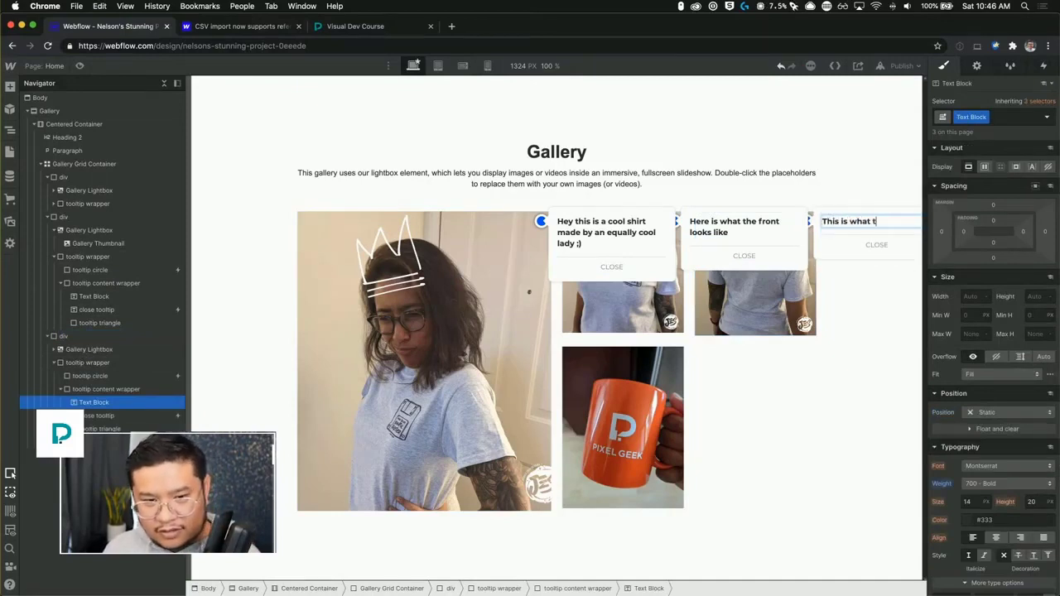
text(he back looks like)
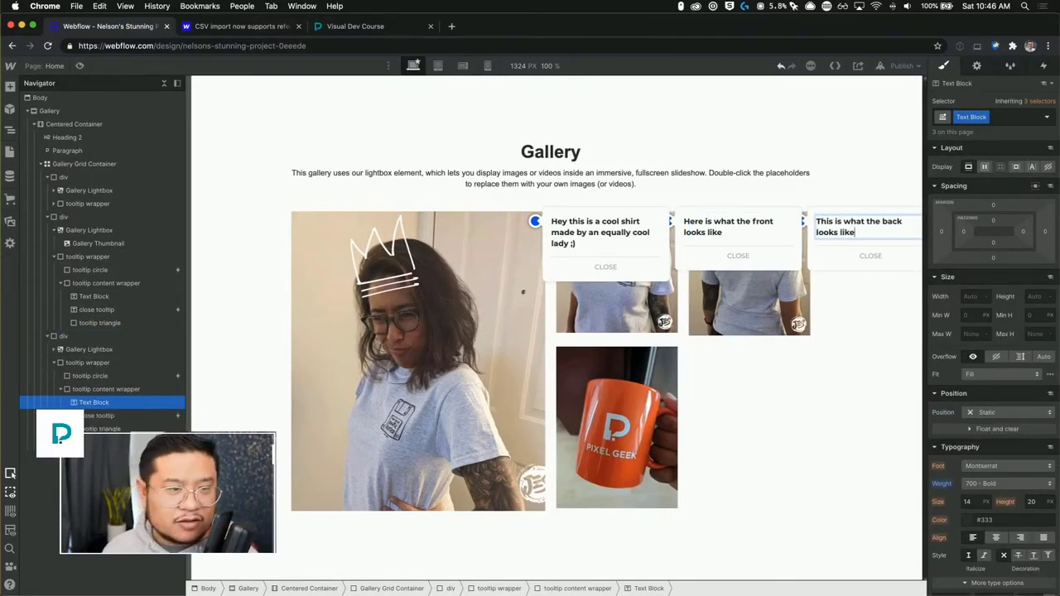
key(Escape)
Test all three tooltip markers and the lightbox in preview mode.
click(79, 65)
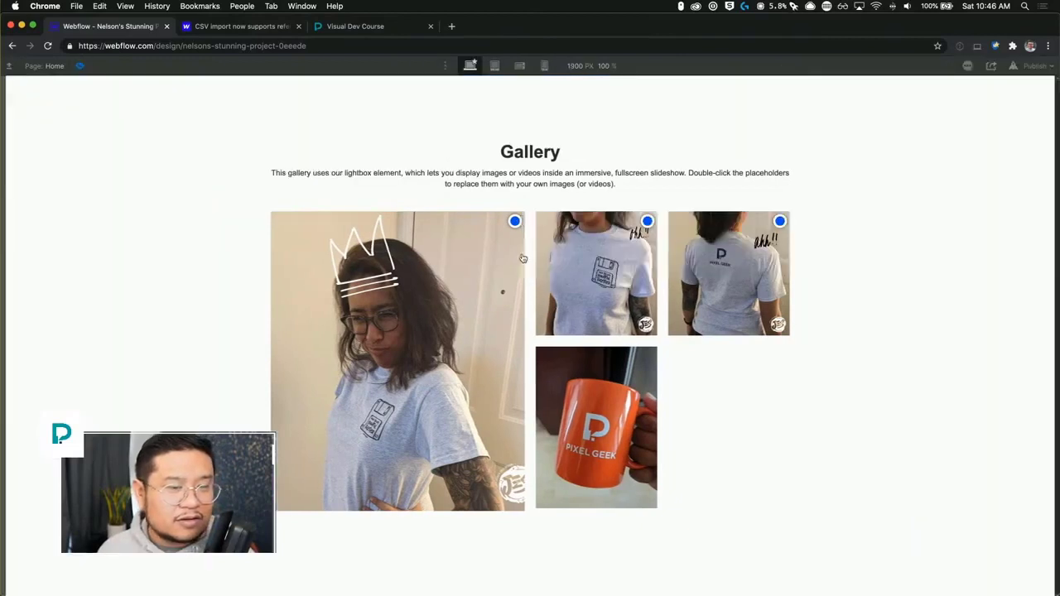
click(779, 221)
click(647, 221)
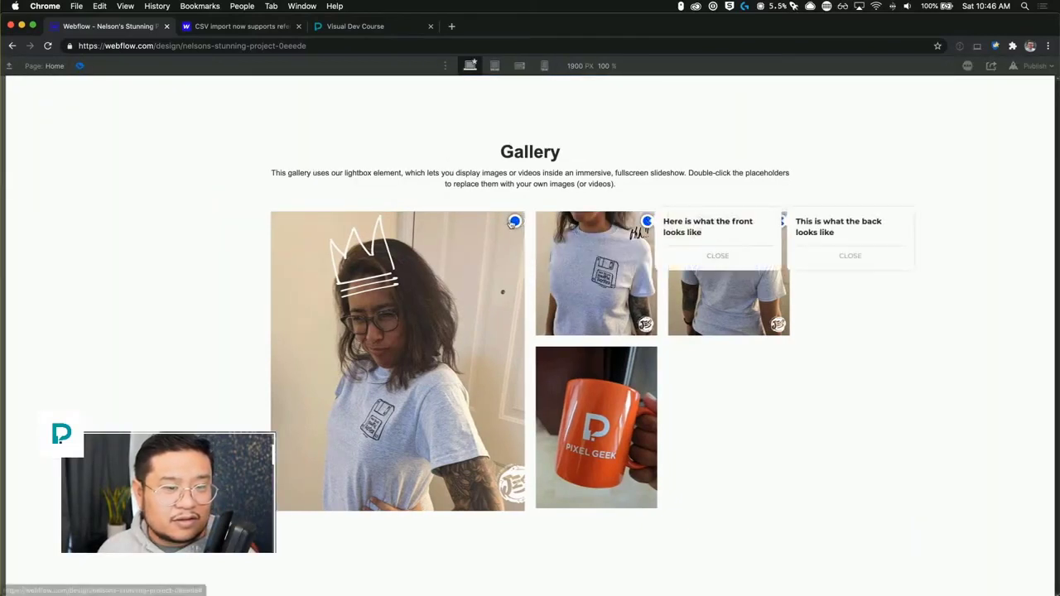
click(513, 222)
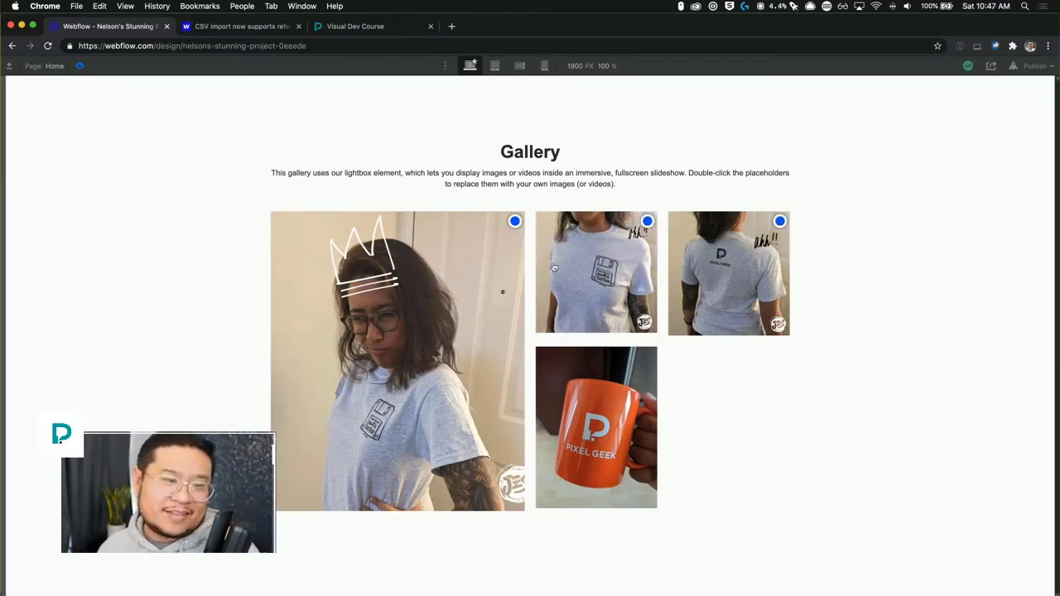
click(513, 222)
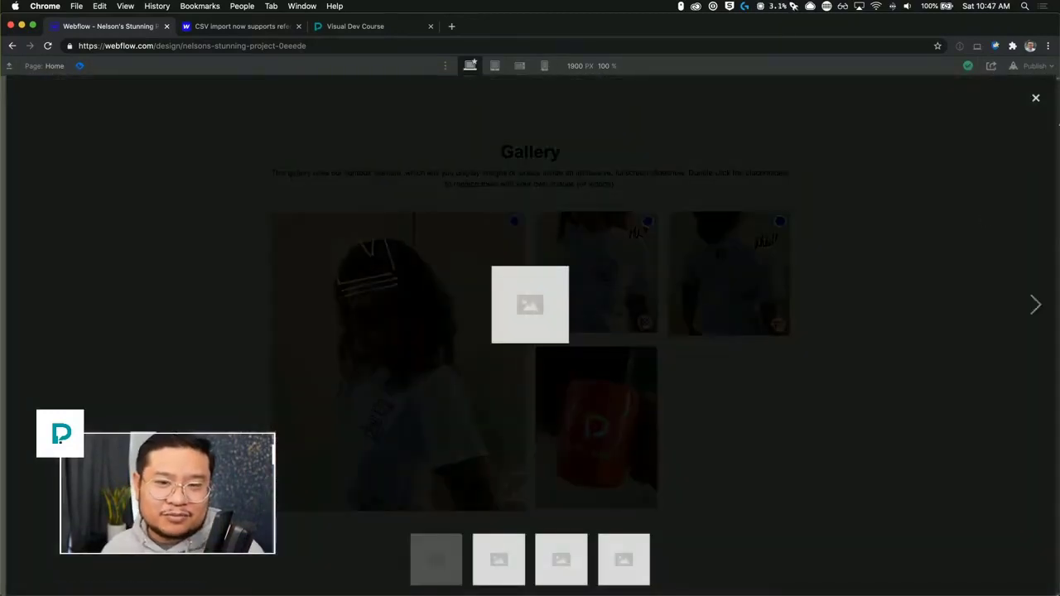
click(1035, 100)
mouse_move(515, 223)
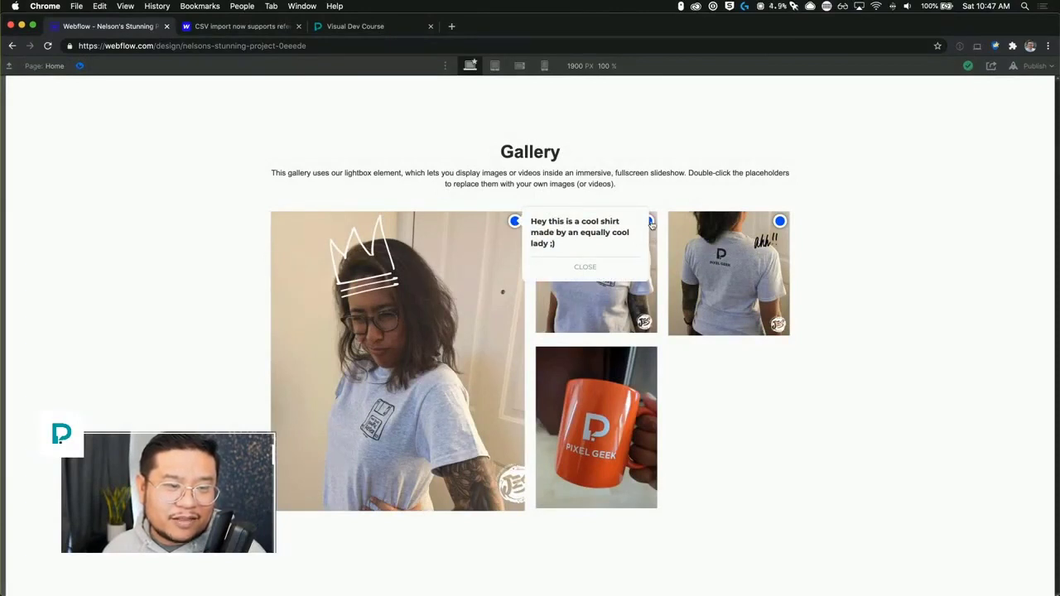
mouse_move(780, 221)
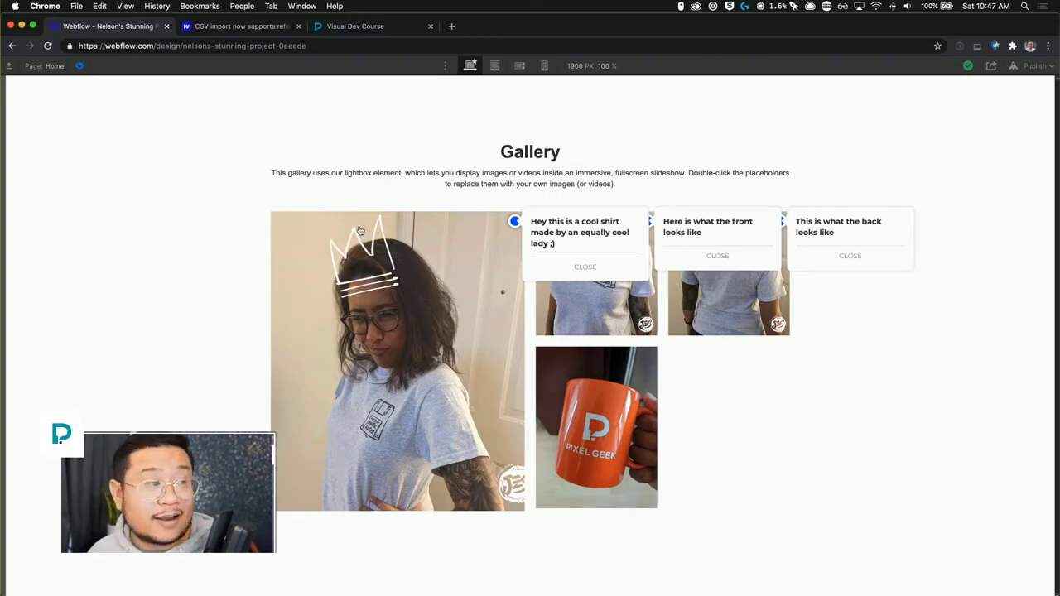
Edit the tooltip close animation so its selected actions affect all elements with the tooltip content wrapper class, then save.
click(82, 66)
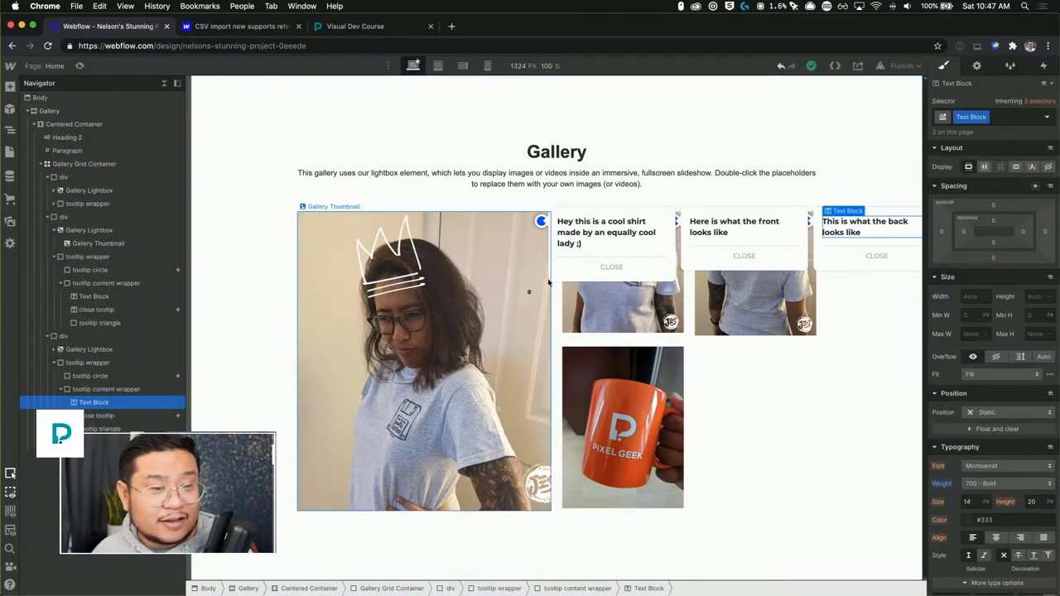
click(540, 223)
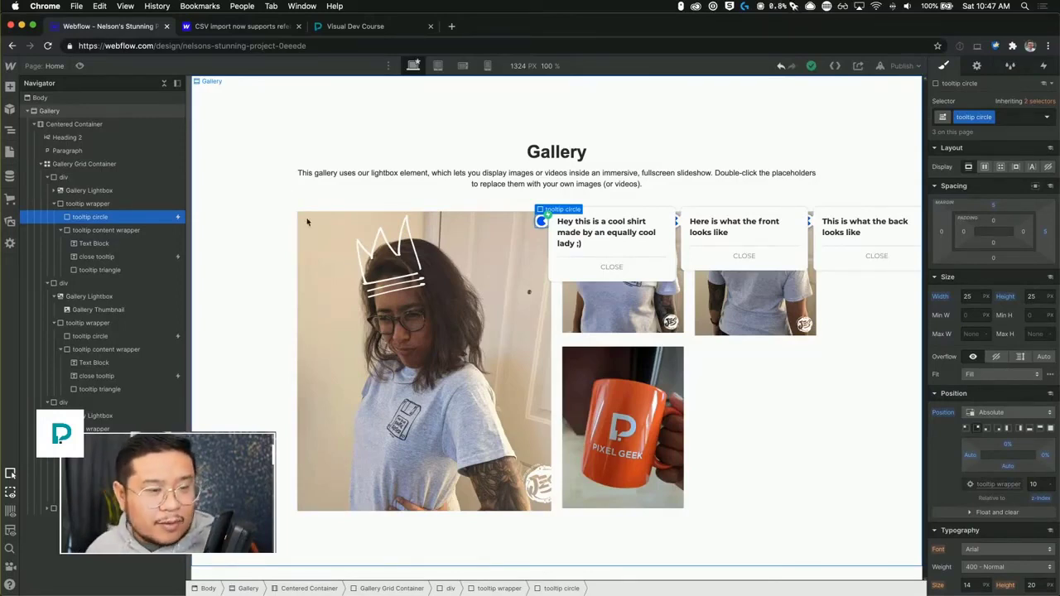
click(630, 269)
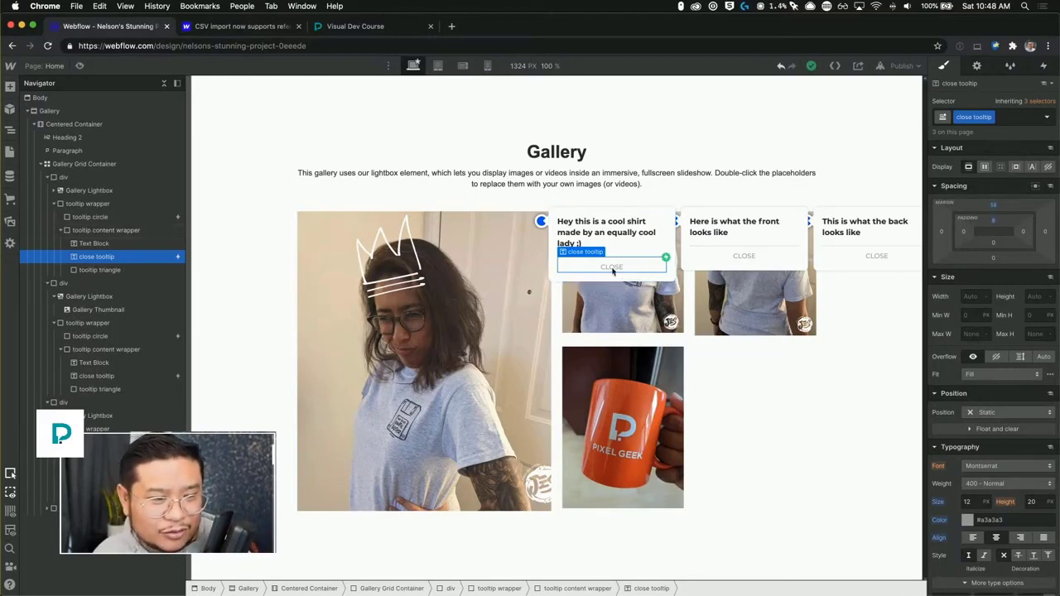
click(1043, 66)
click(973, 131)
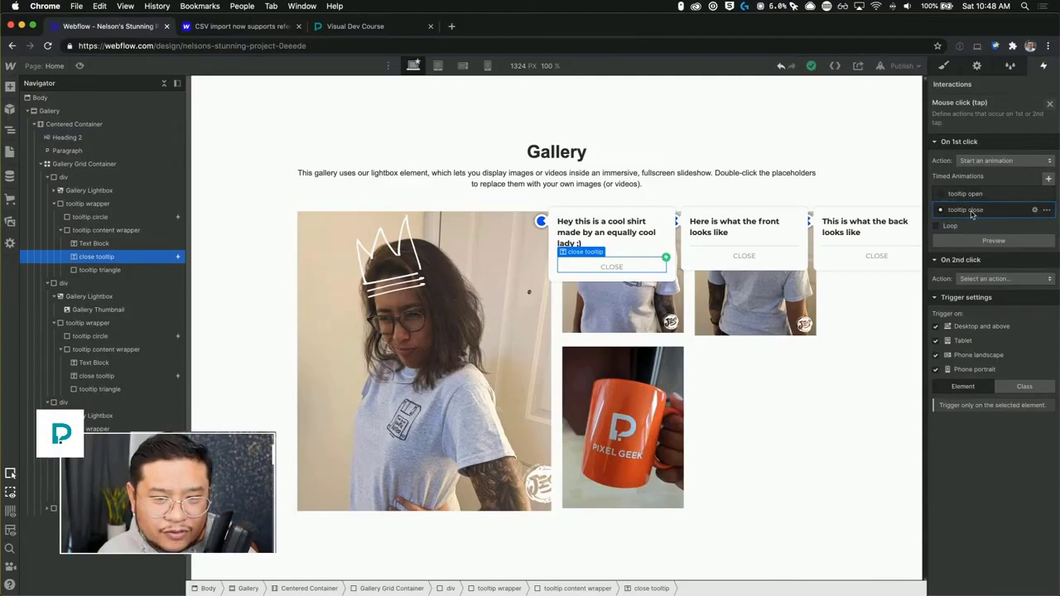
click(973, 212)
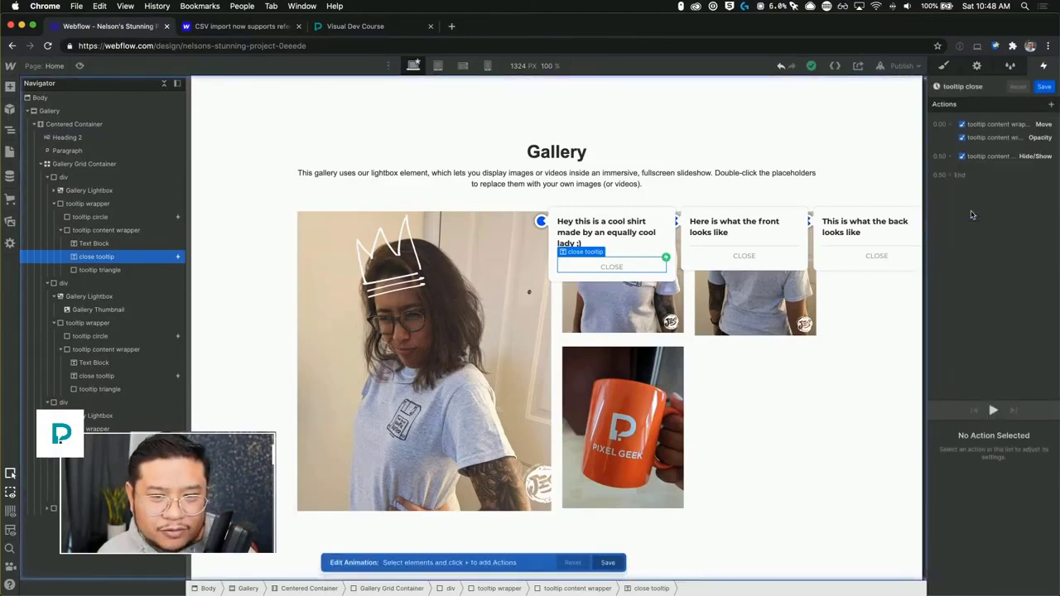
click(997, 156)
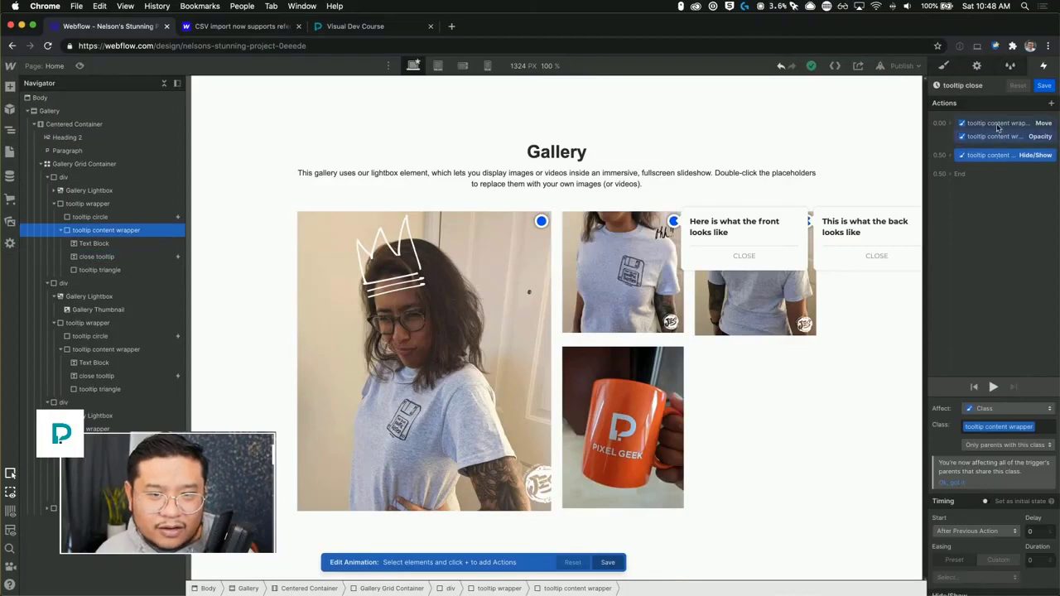
click(997, 124)
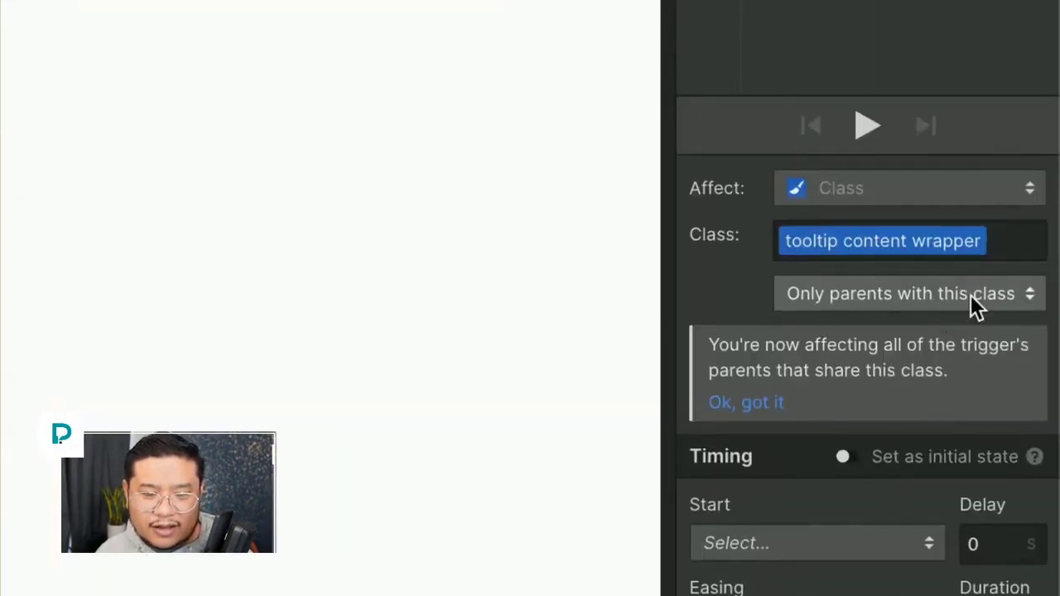
click(1040, 444)
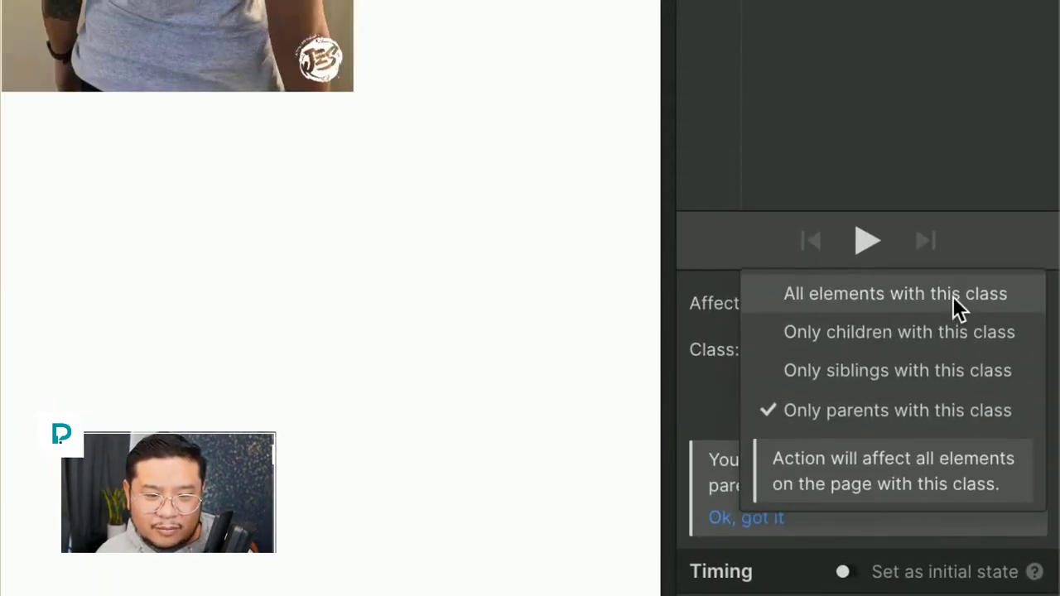
click(953, 181)
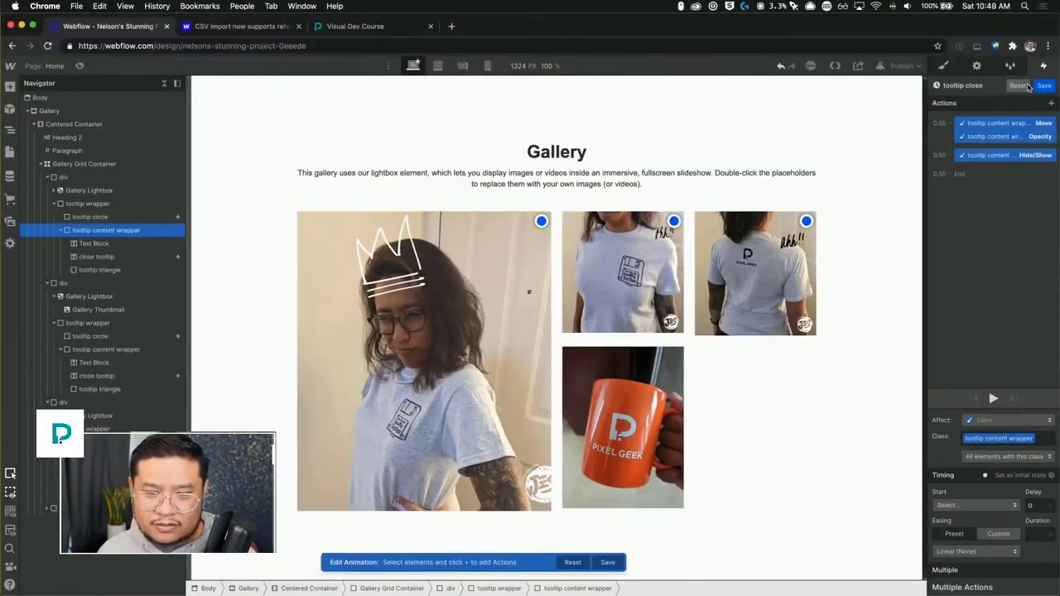
click(1044, 87)
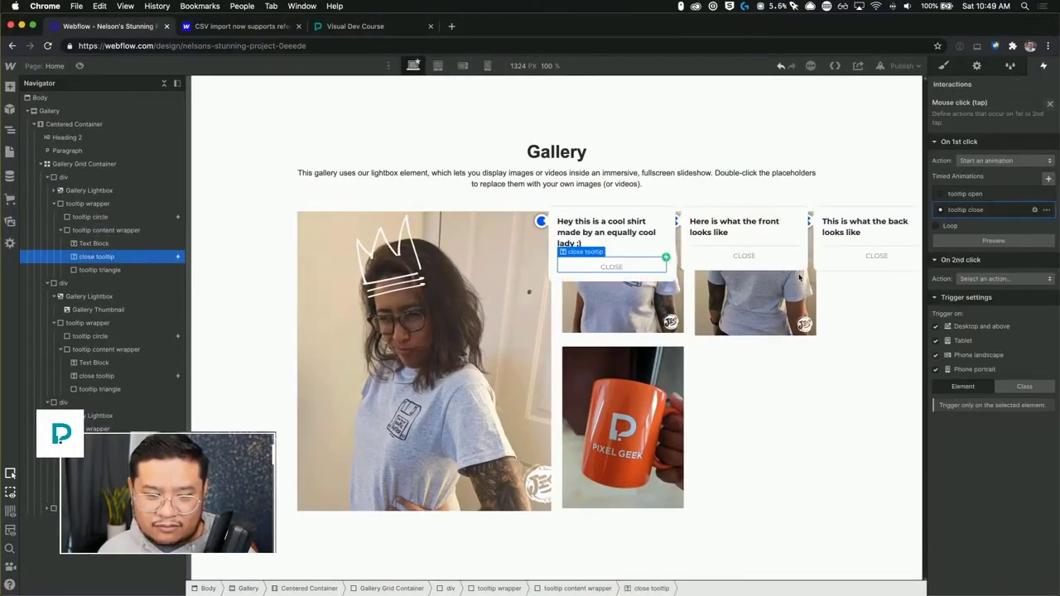
Test opening and closing each tooltip marker in preview mode.
click(80, 66)
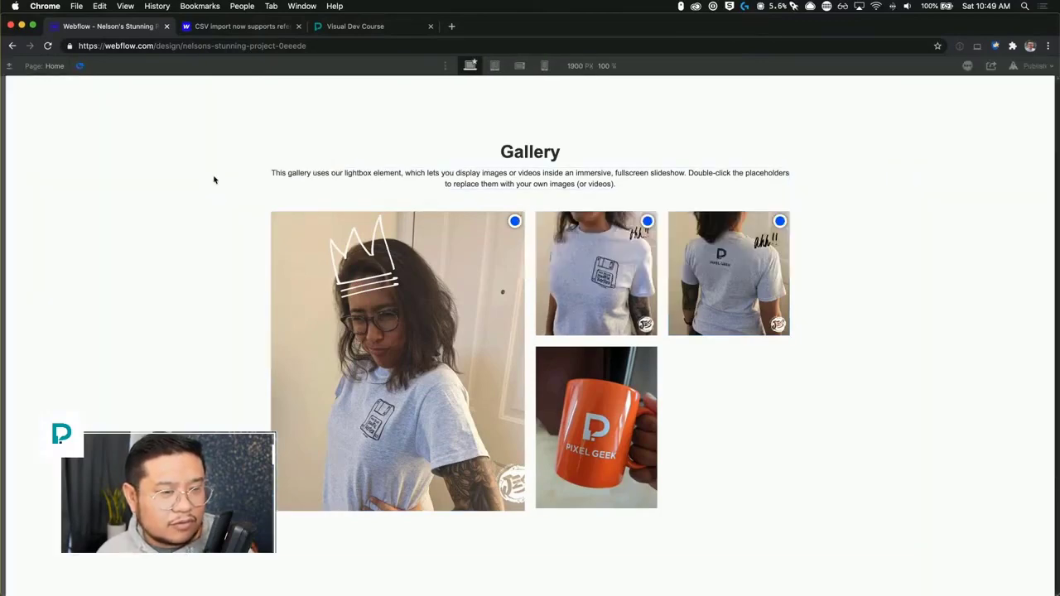
click(515, 222)
click(650, 221)
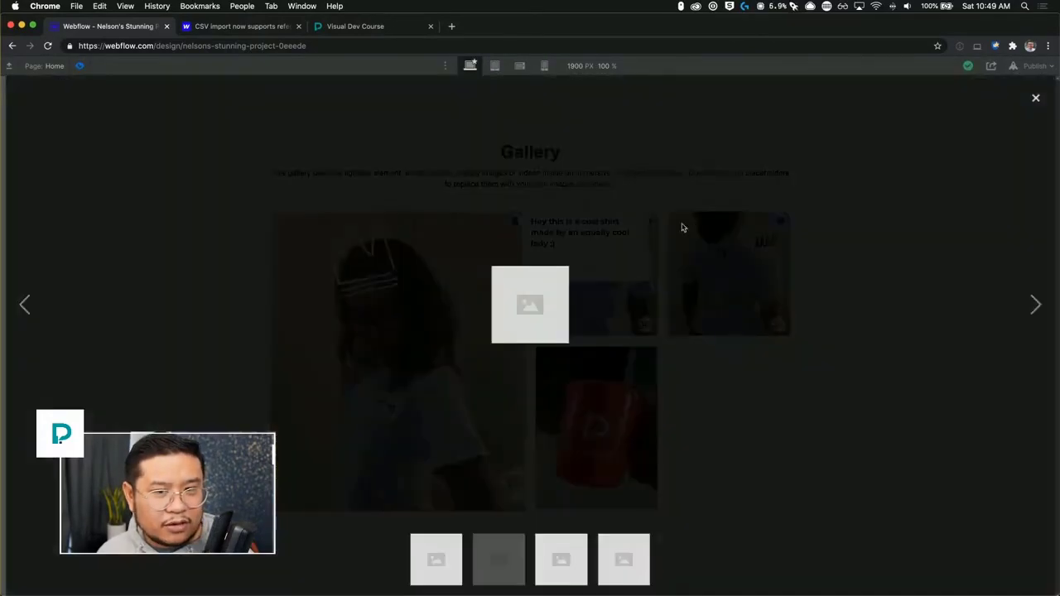
click(1034, 99)
click(649, 221)
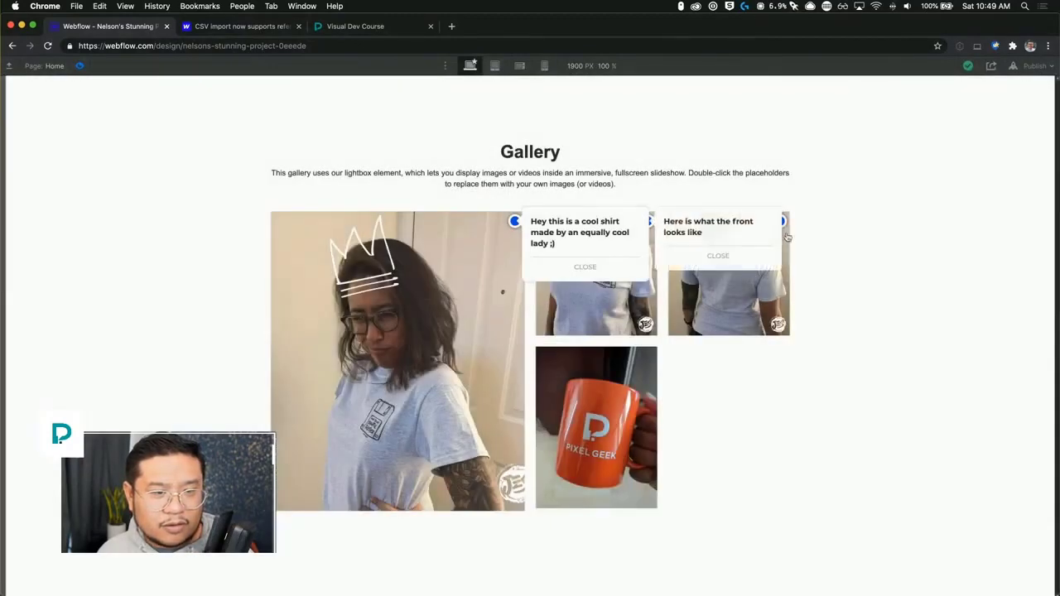
click(780, 221)
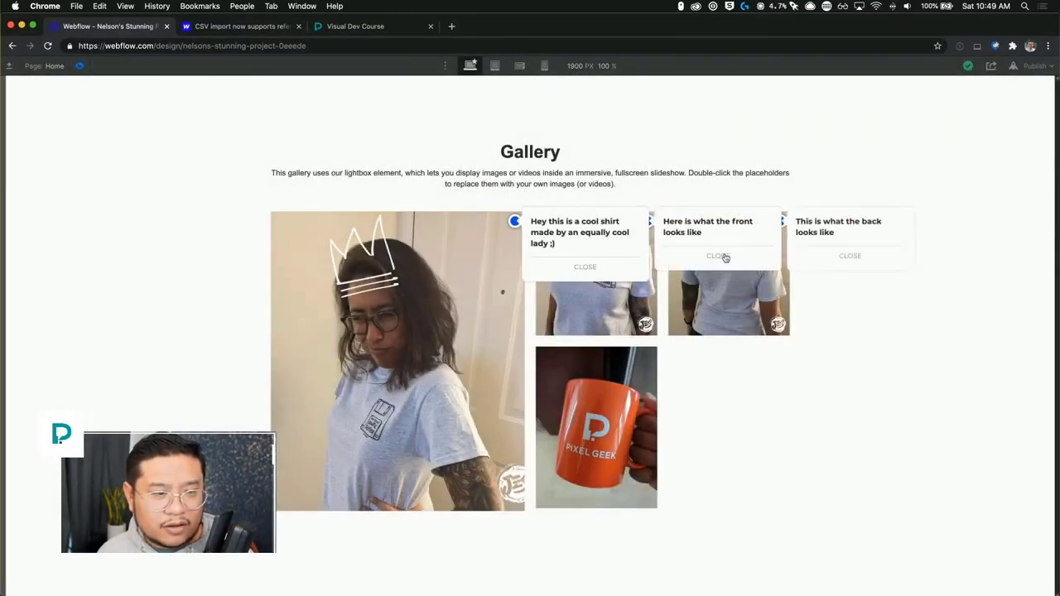
click(585, 268)
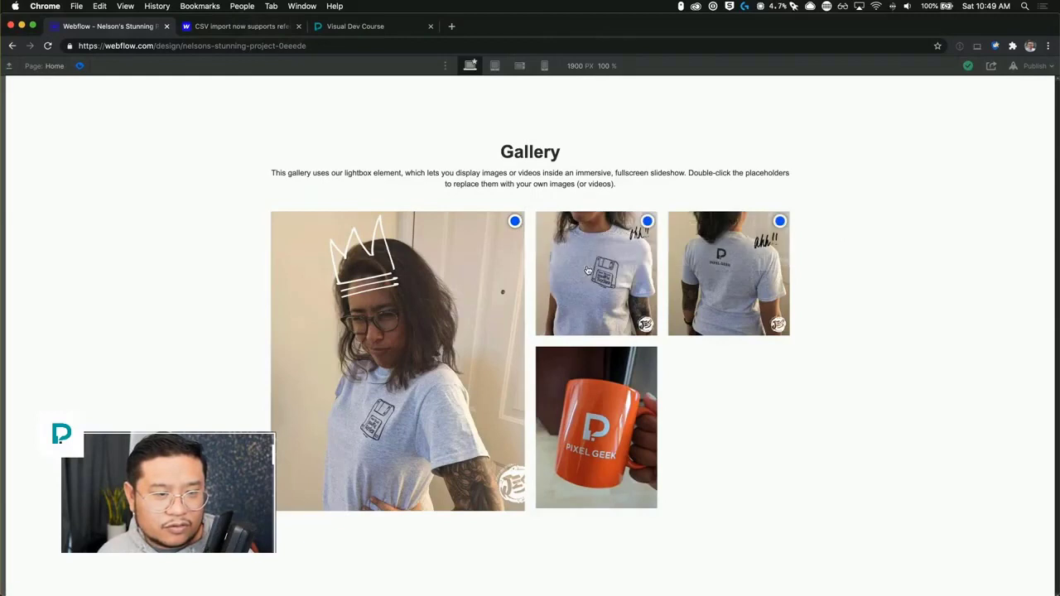
click(647, 222)
click(716, 256)
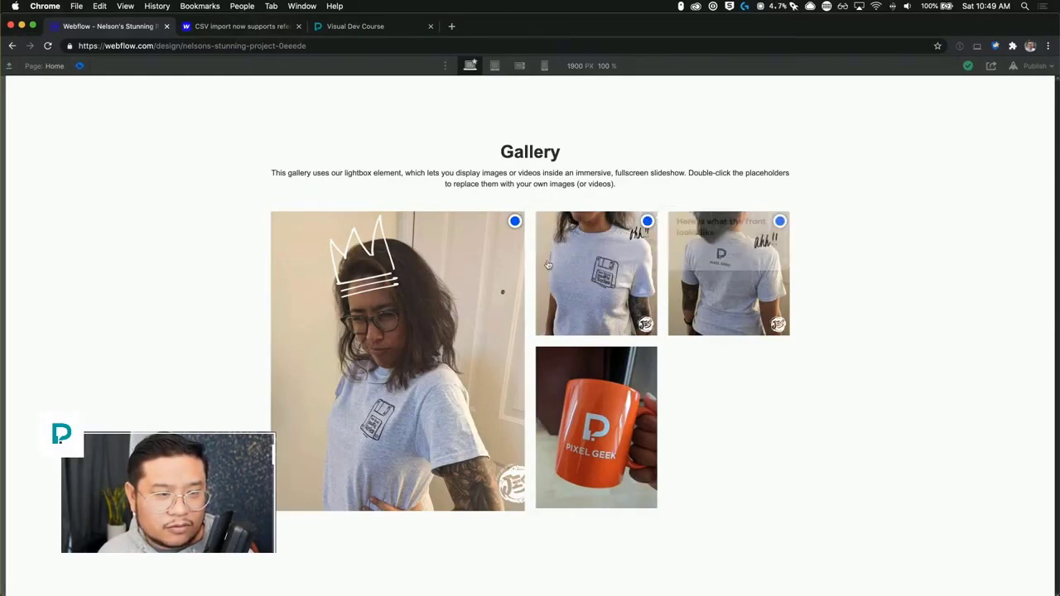
click(516, 222)
click(593, 277)
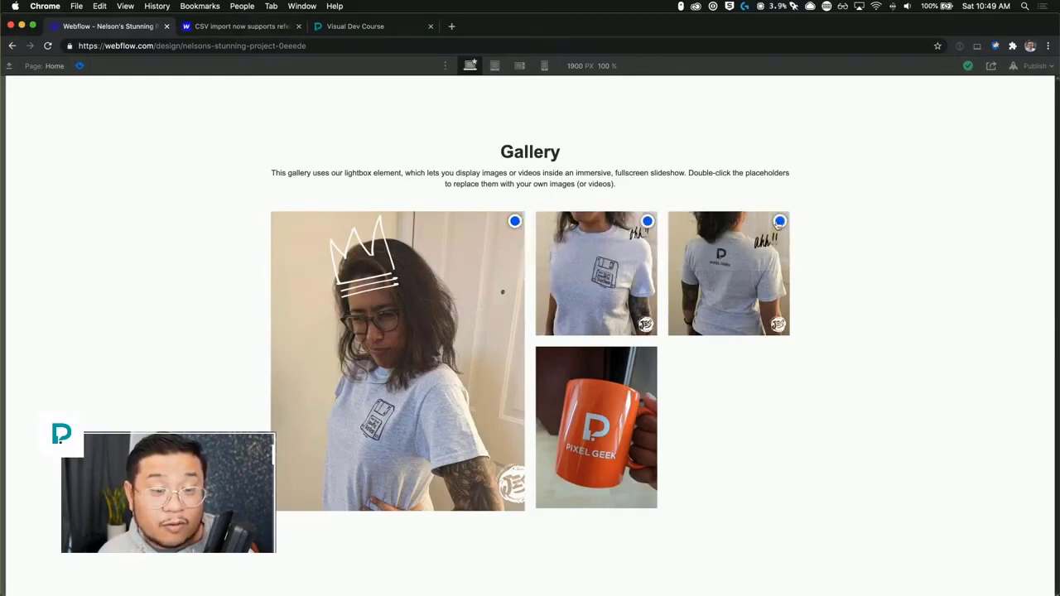
click(779, 221)
click(859, 258)
click(647, 221)
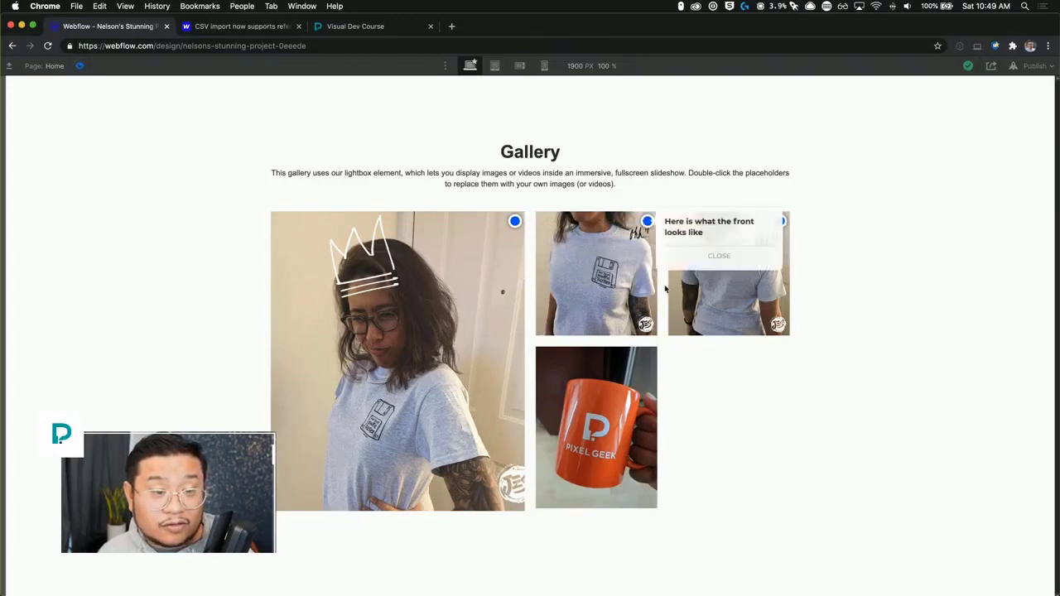
click(716, 256)
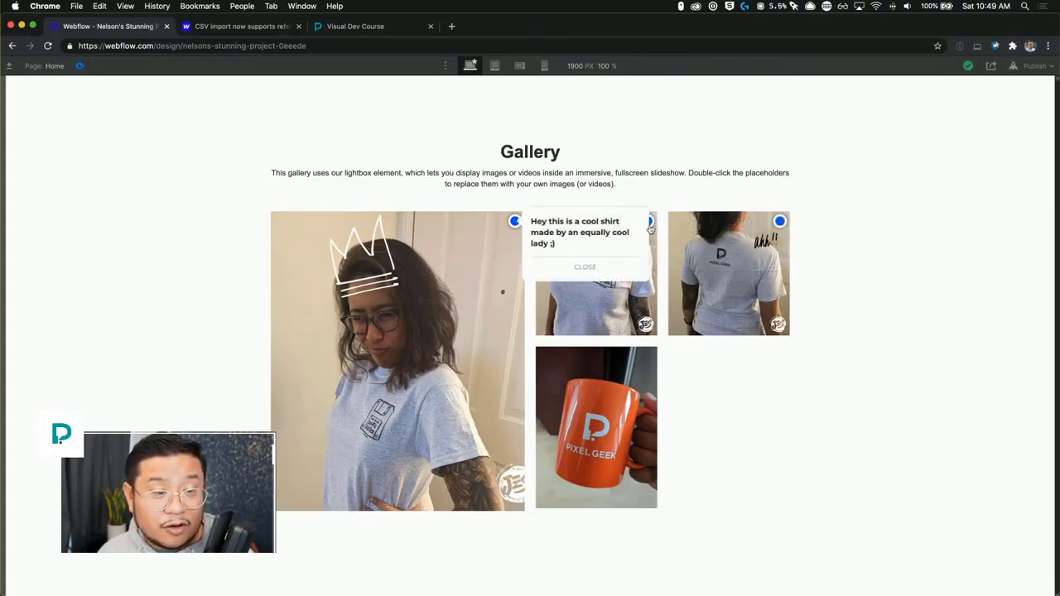
click(781, 222)
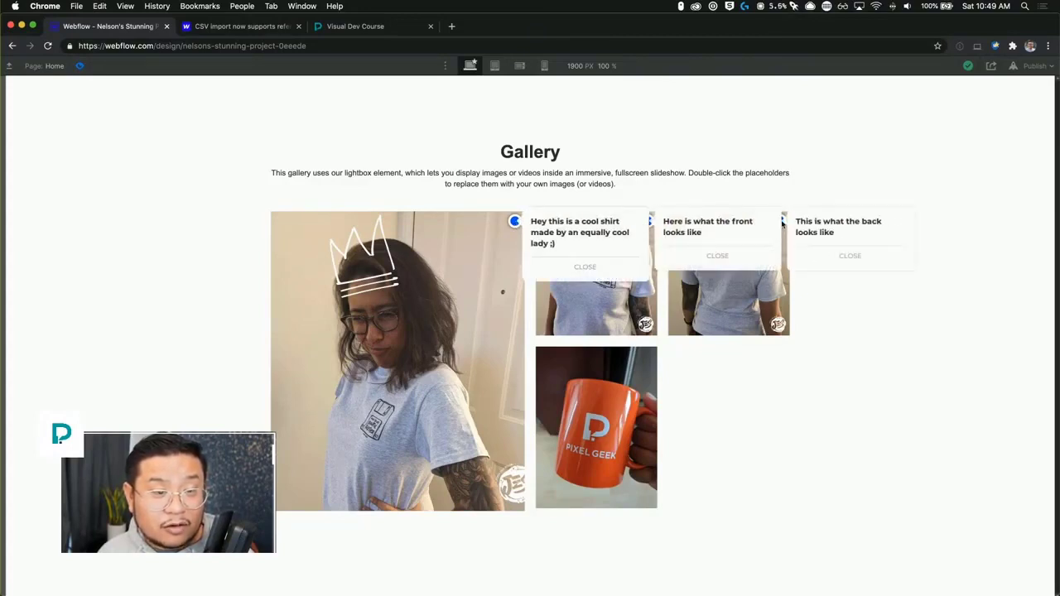
click(717, 260)
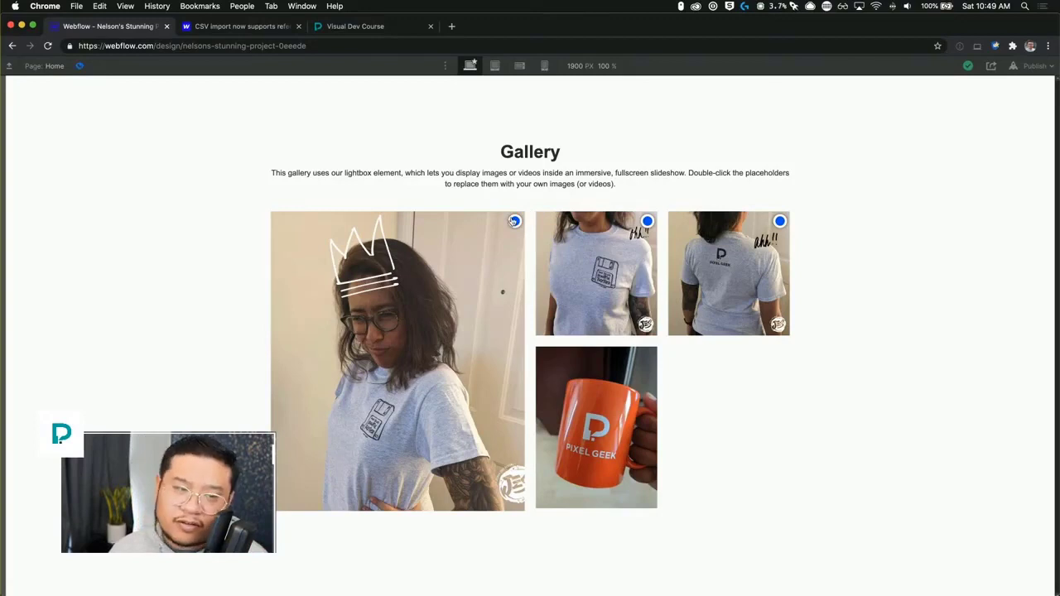
click(514, 221)
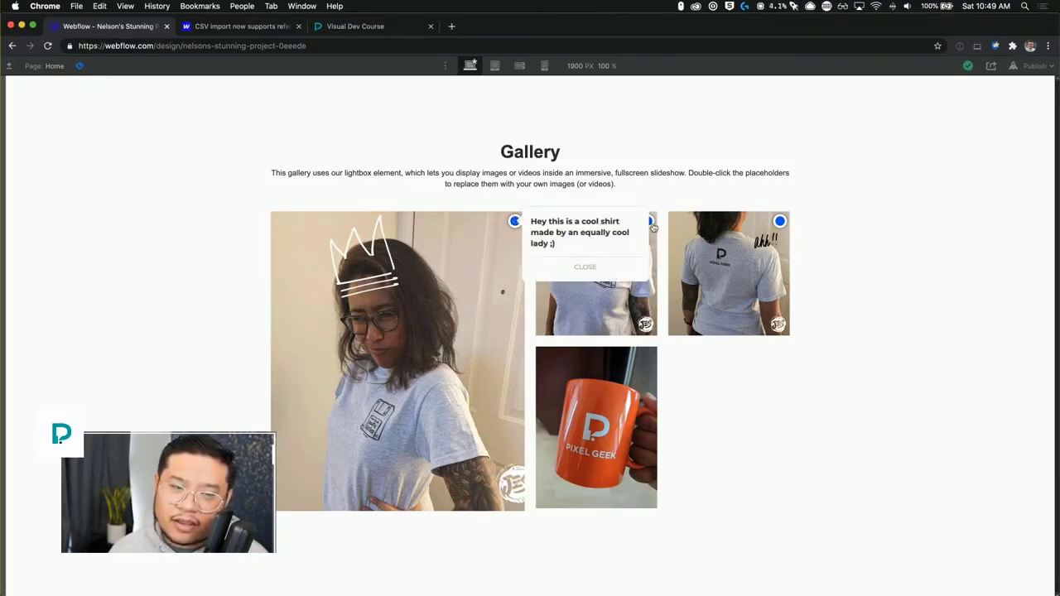
click(779, 222)
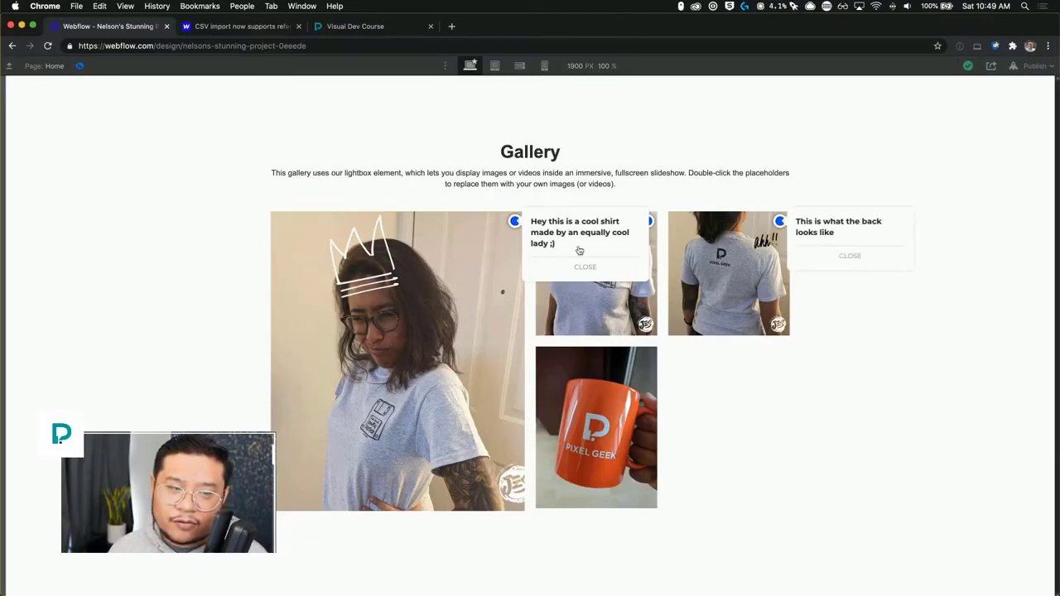
Add another mouse click trigger to the first tooltip circle that starts the tooltip close animation.
click(79, 67)
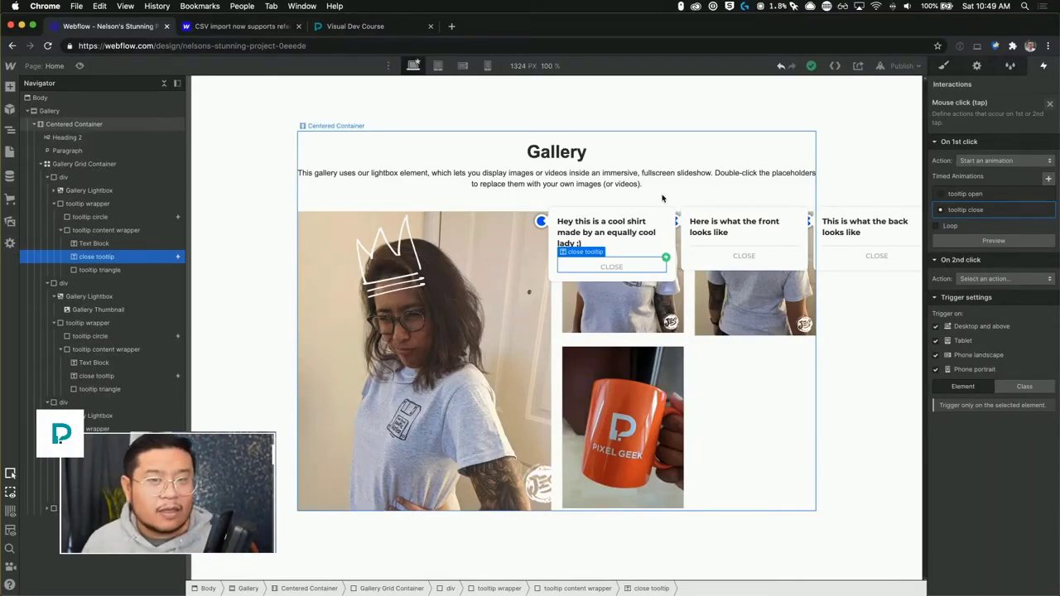
click(1049, 104)
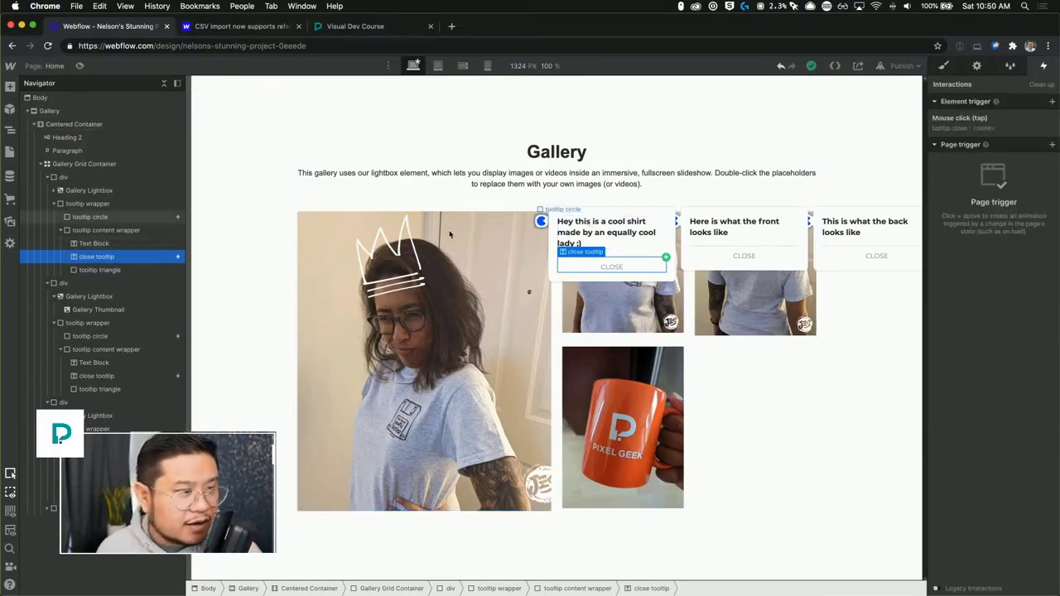
click(541, 221)
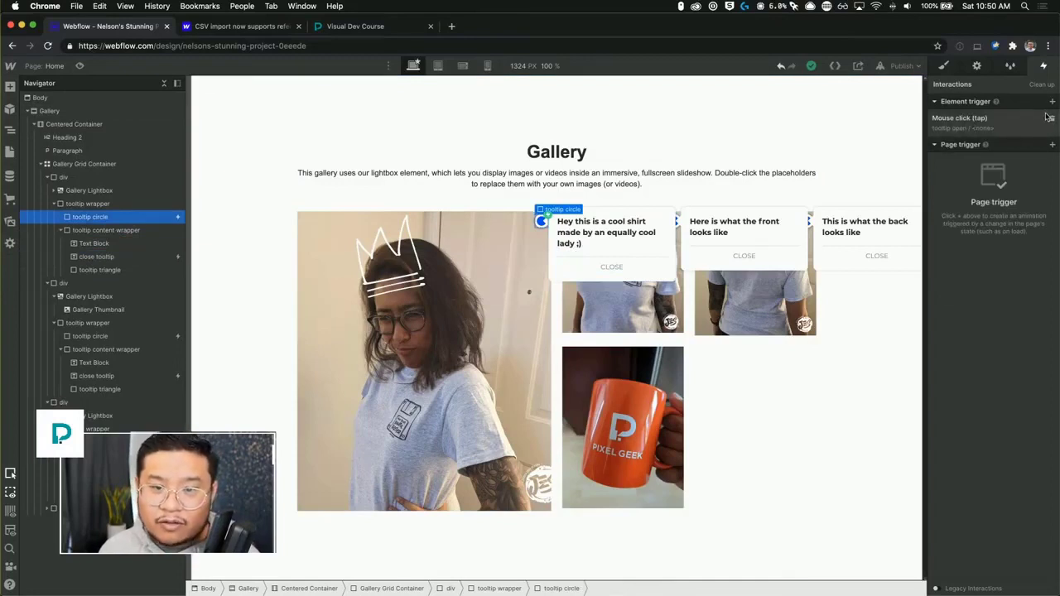
click(1052, 101)
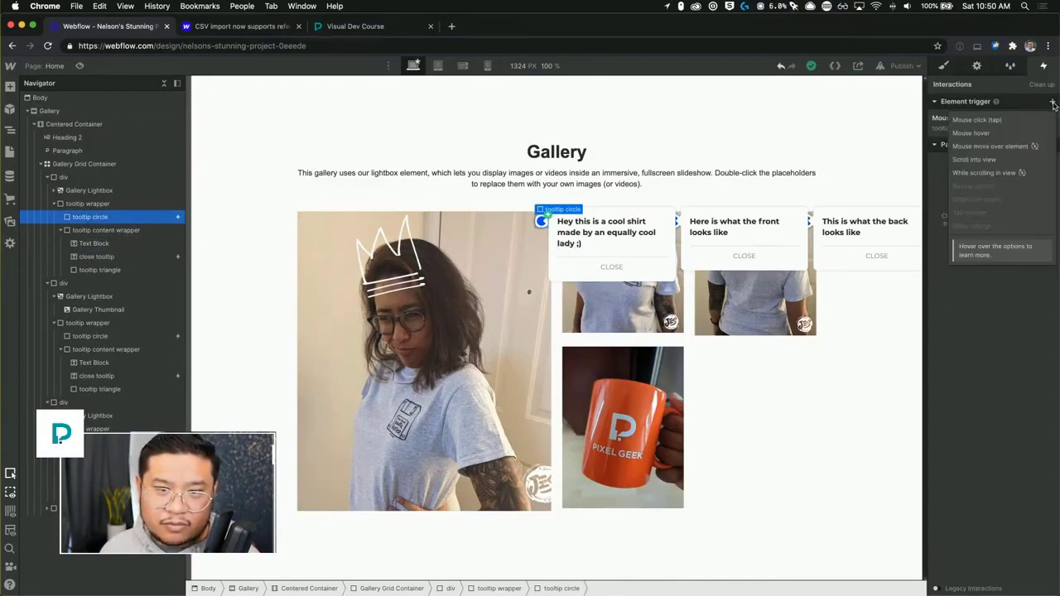
click(1005, 123)
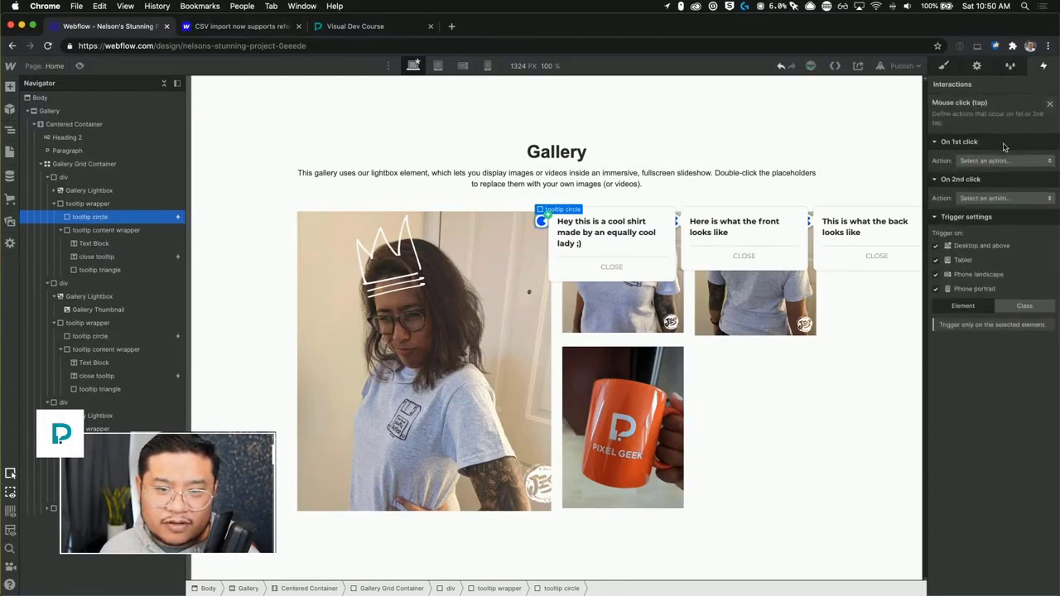
click(987, 163)
click(980, 190)
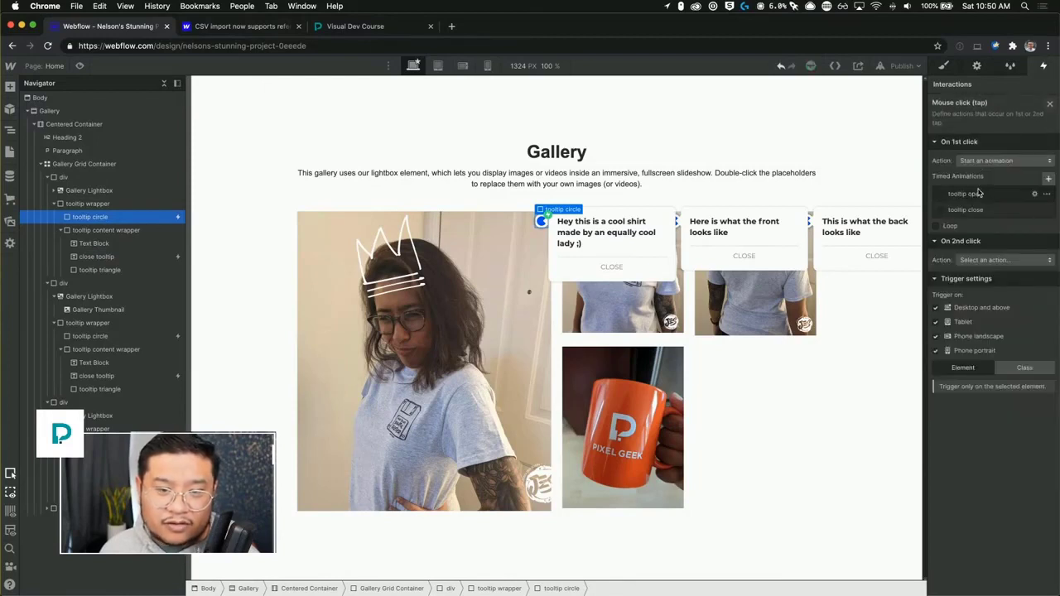
click(974, 212)
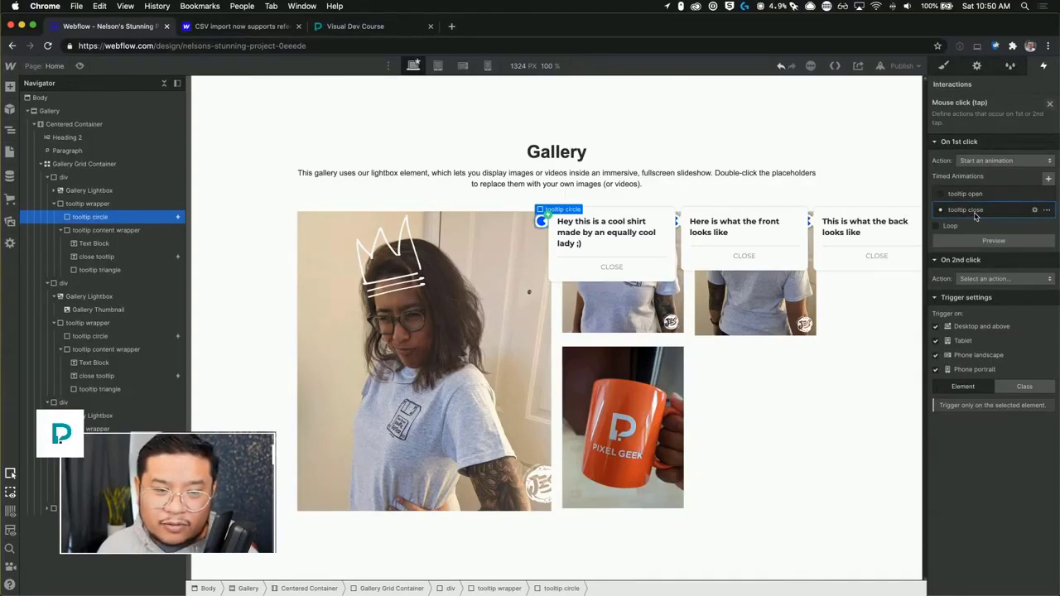
click(1050, 105)
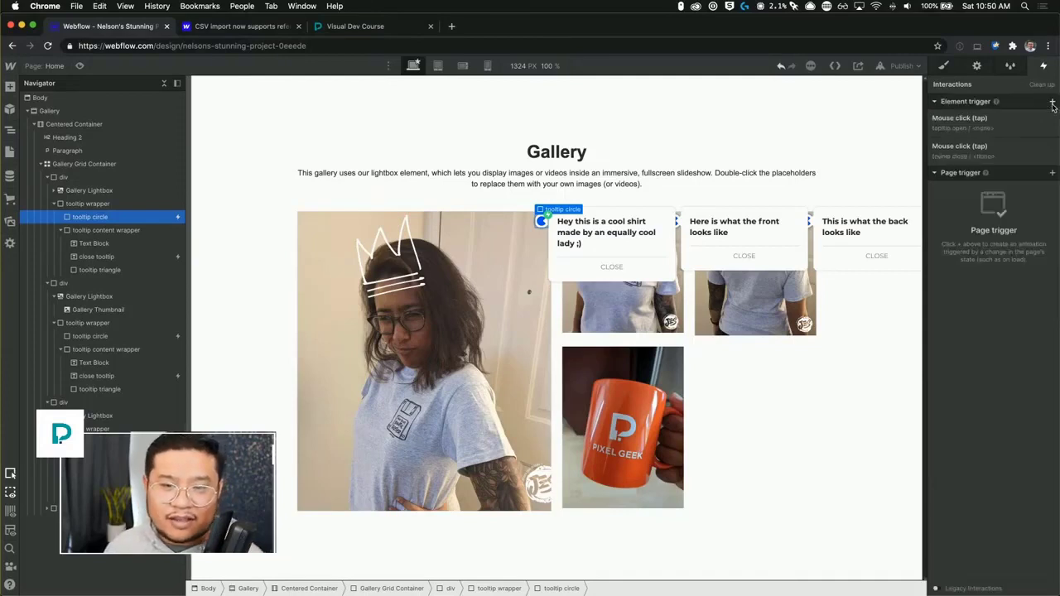
Test the tooltip circles again in preview mode by toggling them repeatedly.
click(81, 66)
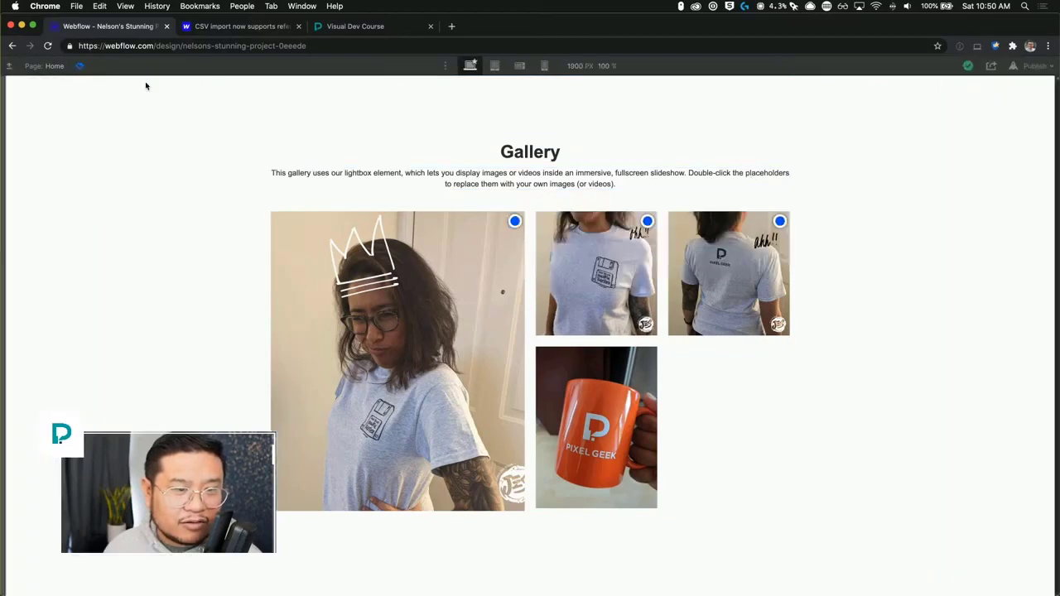
click(514, 221)
click(515, 222)
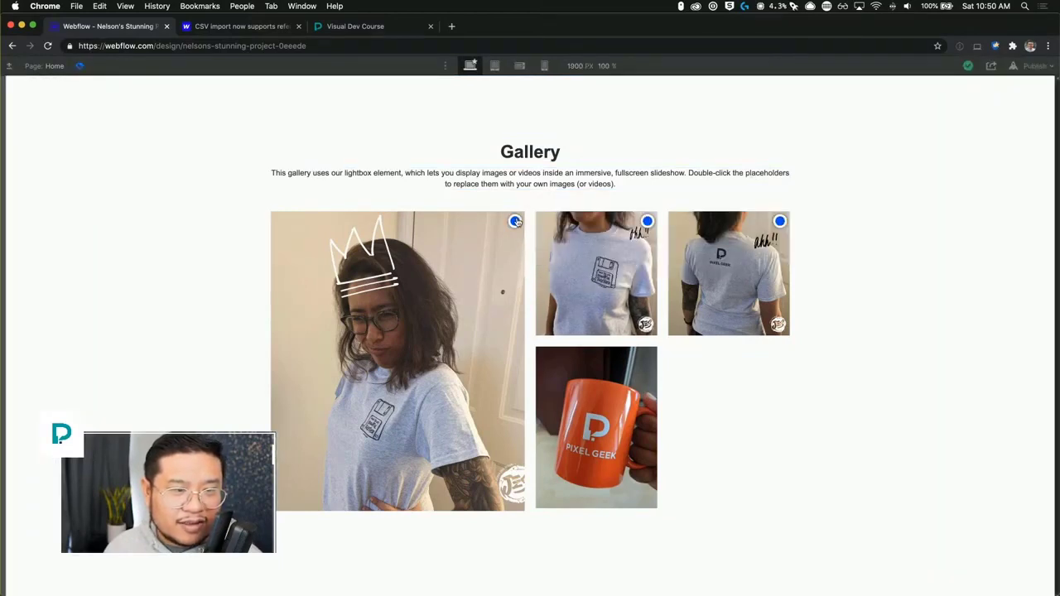
click(515, 221)
click(515, 222)
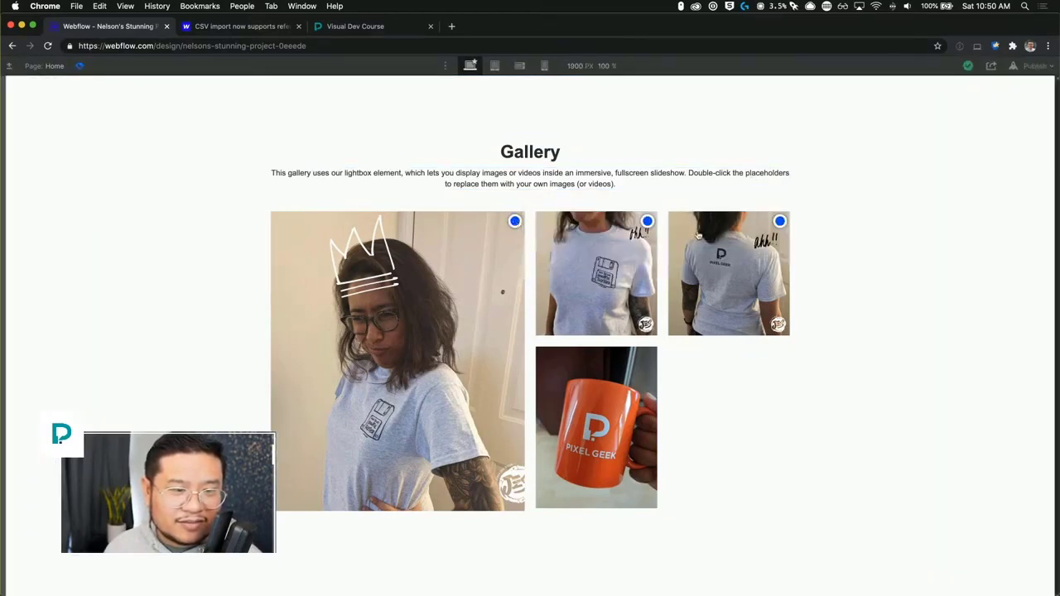
click(647, 221)
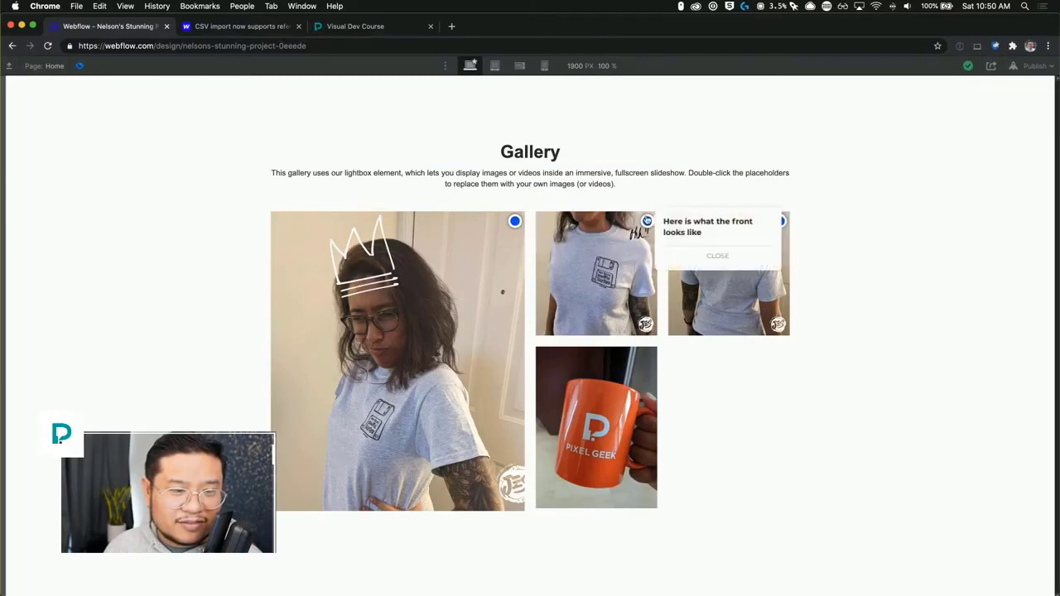
Test opening and closing the tooltip circles in preview mode, then return to the designer.
click(515, 221)
click(515, 221)
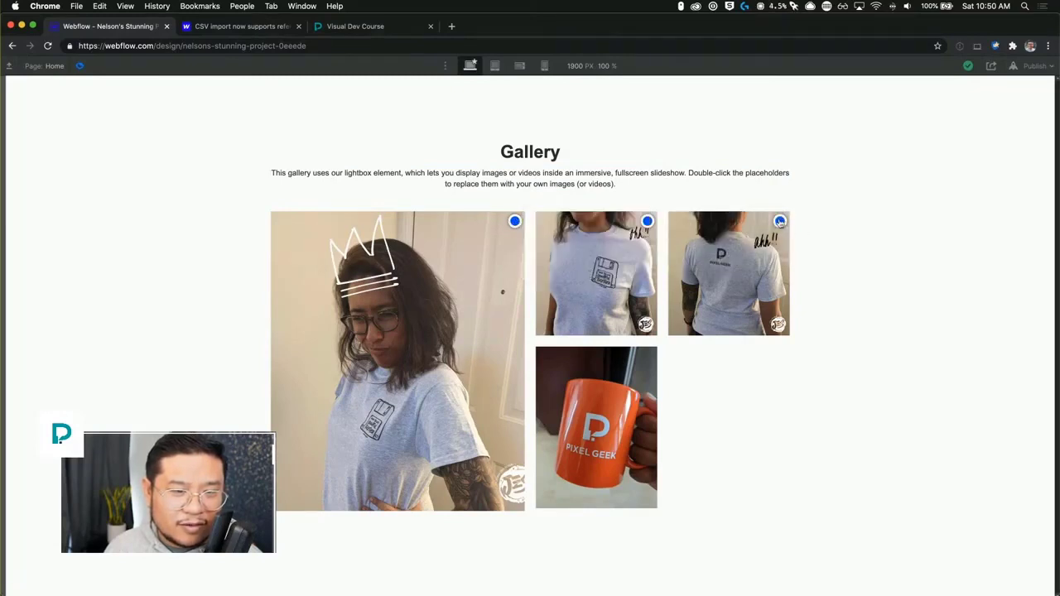
click(779, 221)
click(647, 221)
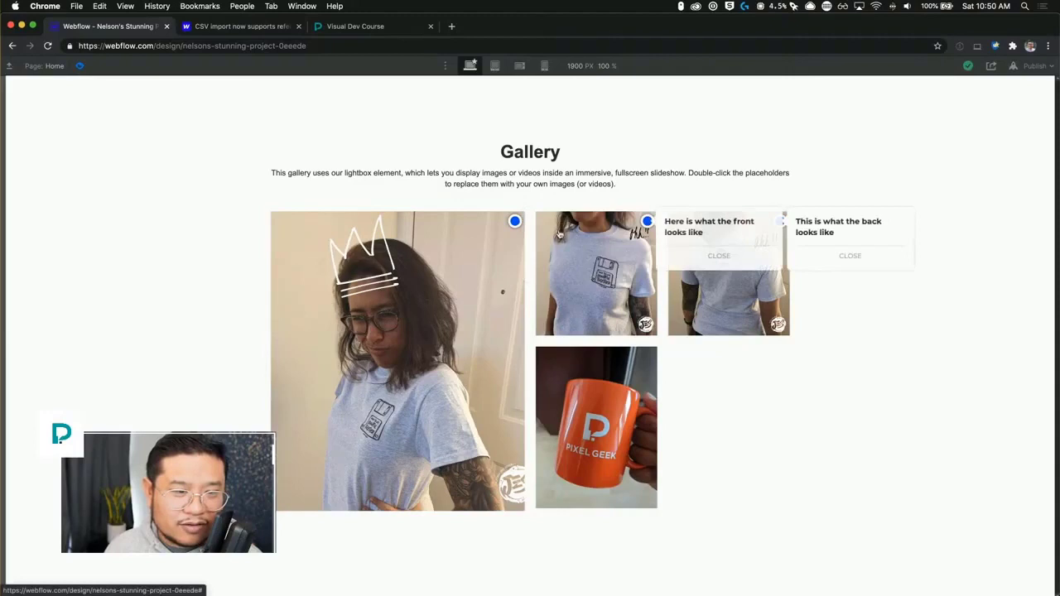
click(515, 221)
click(515, 221)
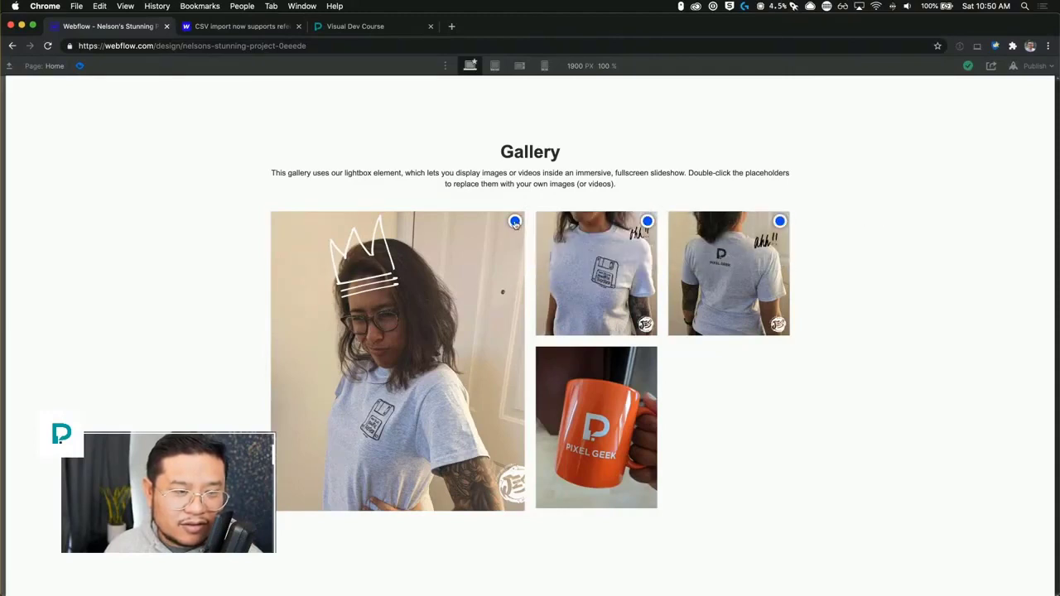
click(646, 221)
click(515, 221)
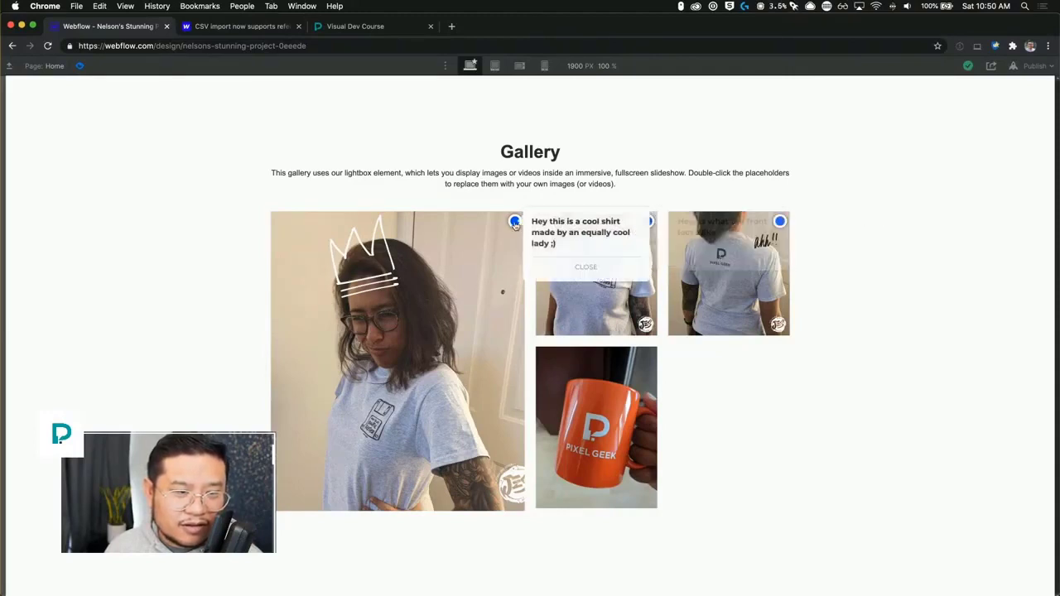
click(515, 221)
click(80, 66)
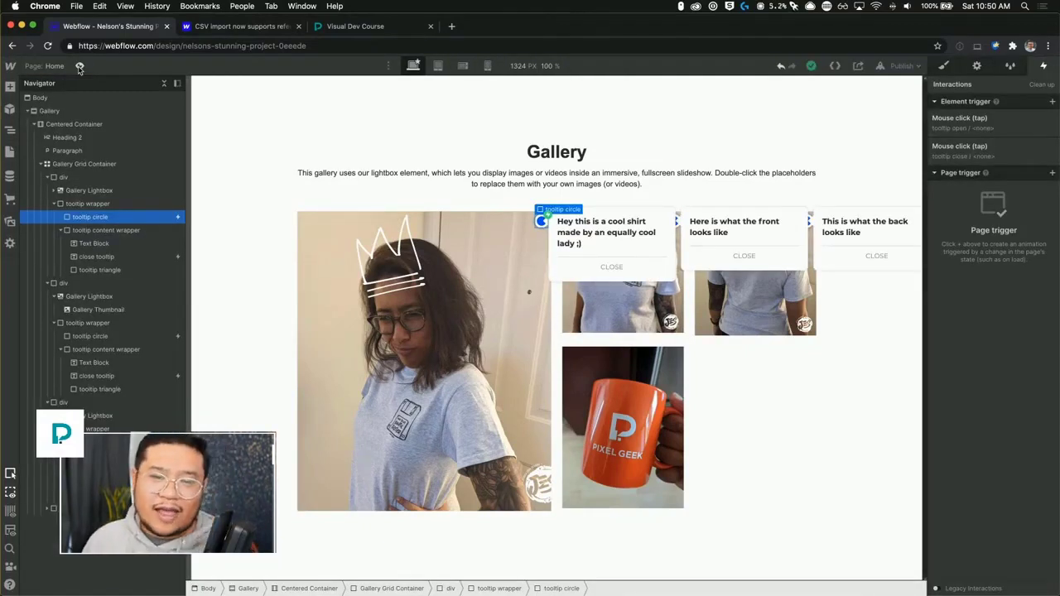
Set the tooltip open animation's Hide/Show action delay to 0.5 s, save, and preview the result.
click(965, 130)
click(975, 201)
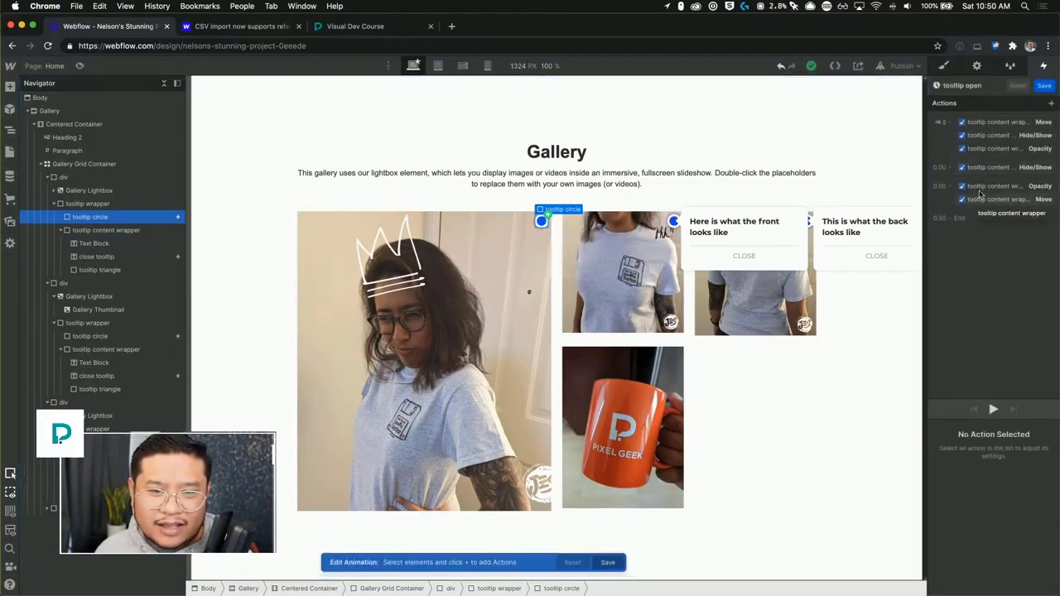
click(990, 169)
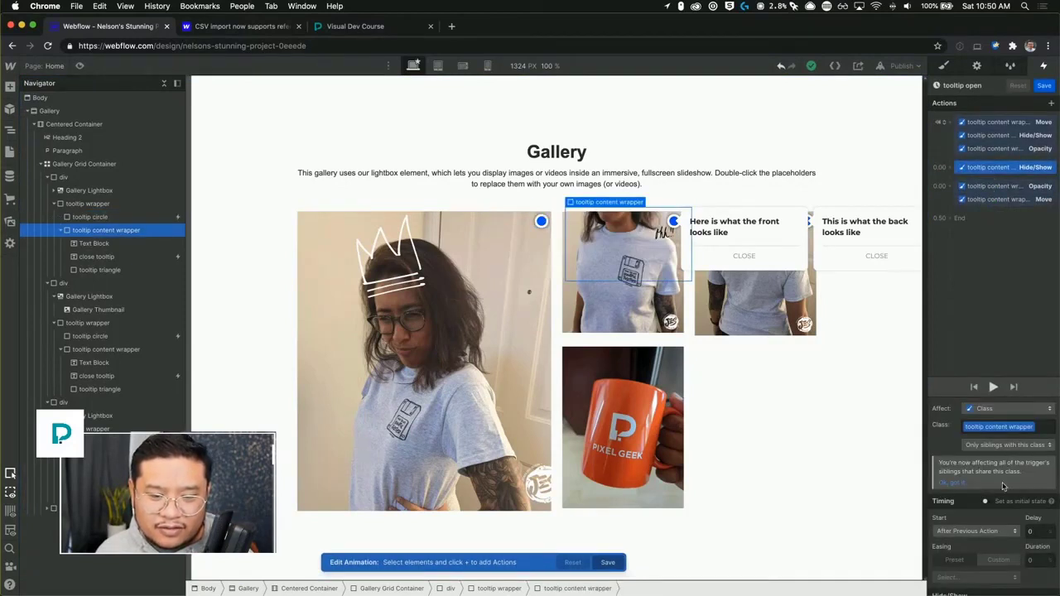
click(1036, 531)
text(0.5)
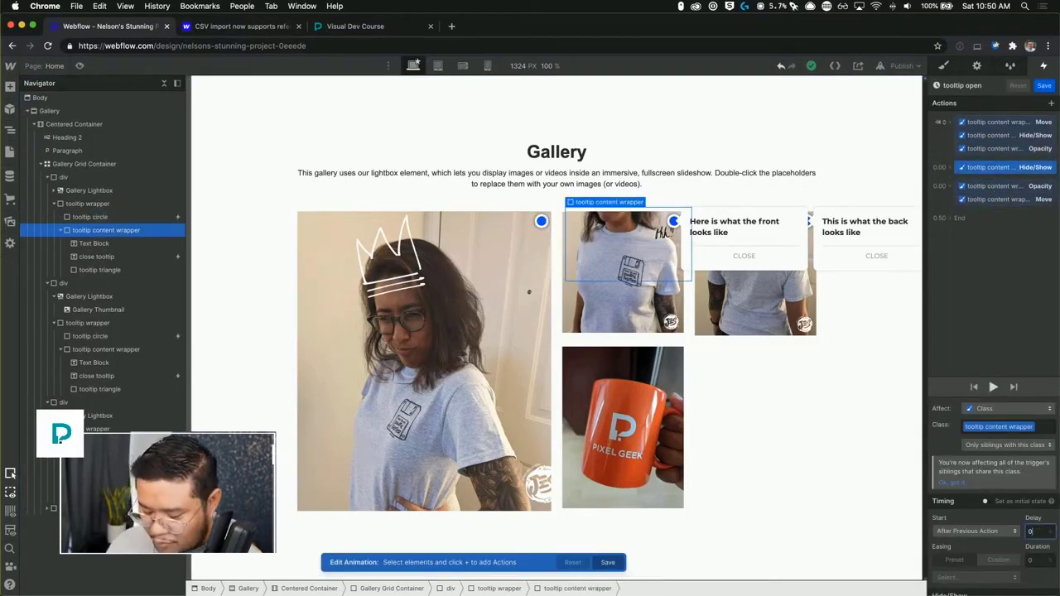
key(Return)
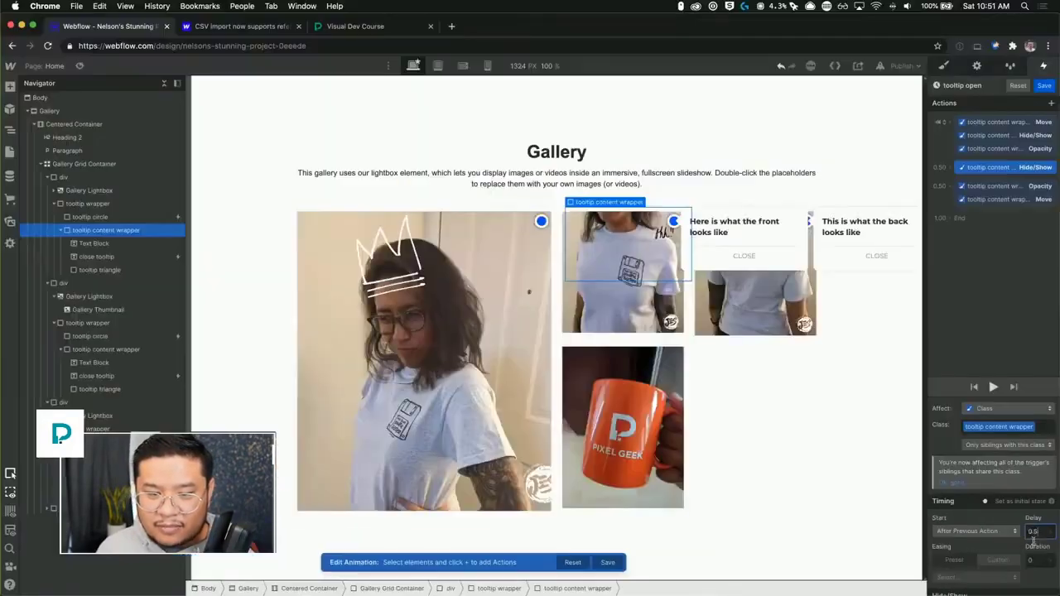
click(1044, 85)
key(super+shift+p)
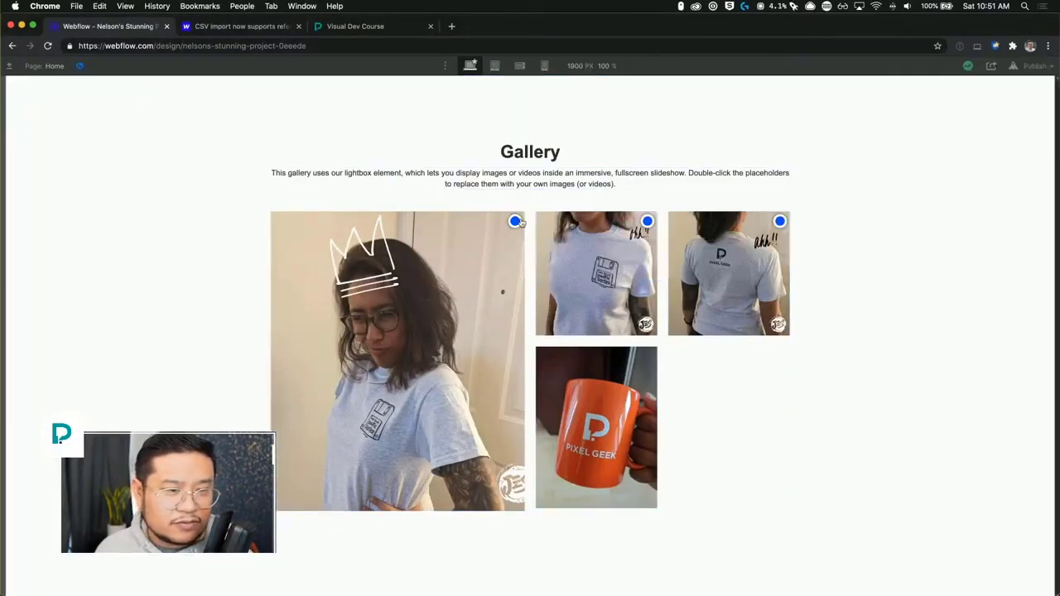
click(79, 67)
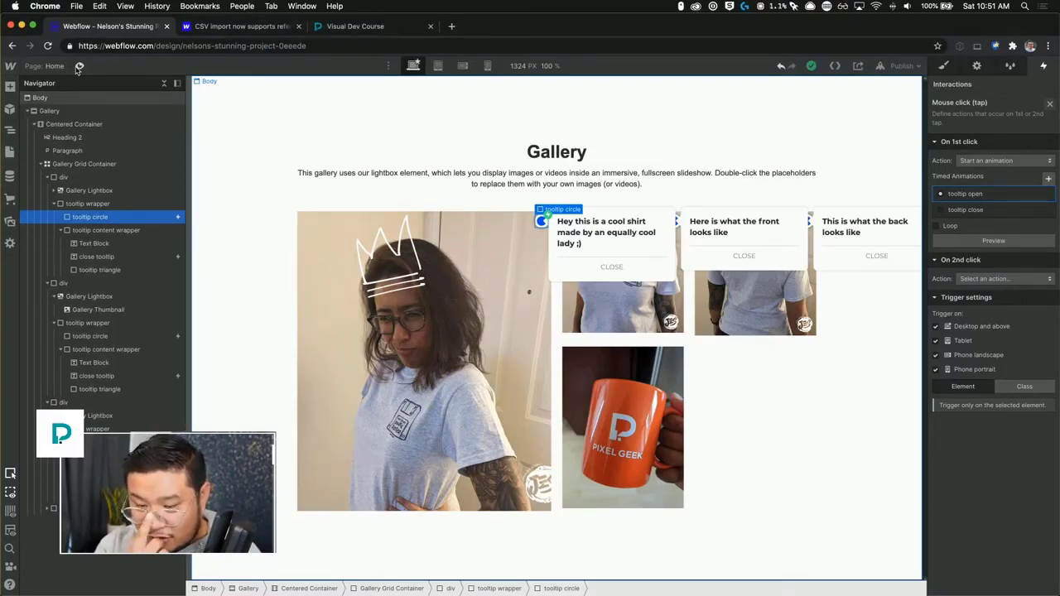
Open the tooltip open animation from the circle's click trigger and inspect its opacity action.
click(973, 194)
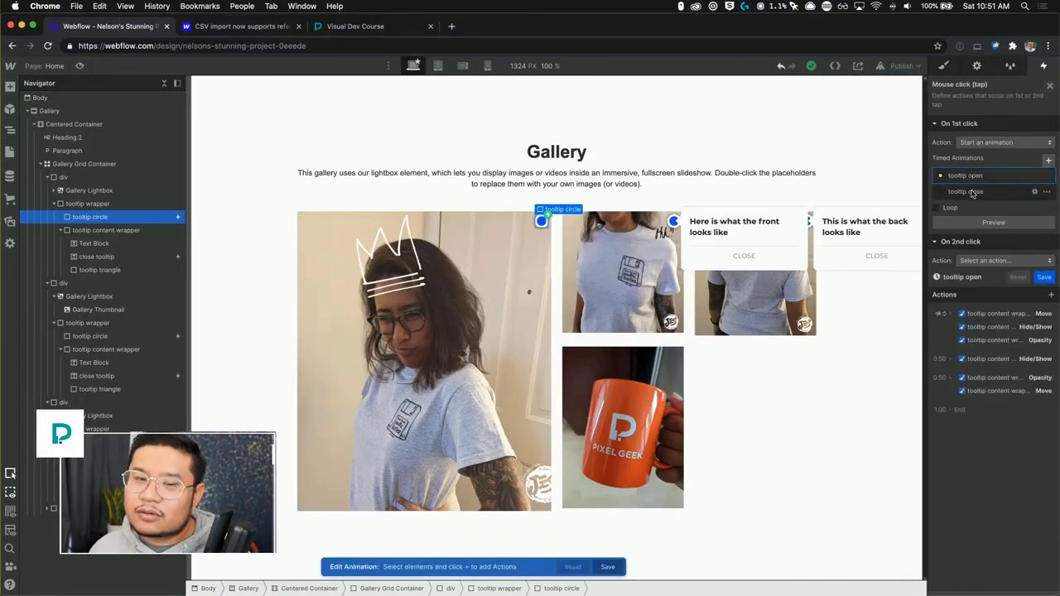
click(974, 124)
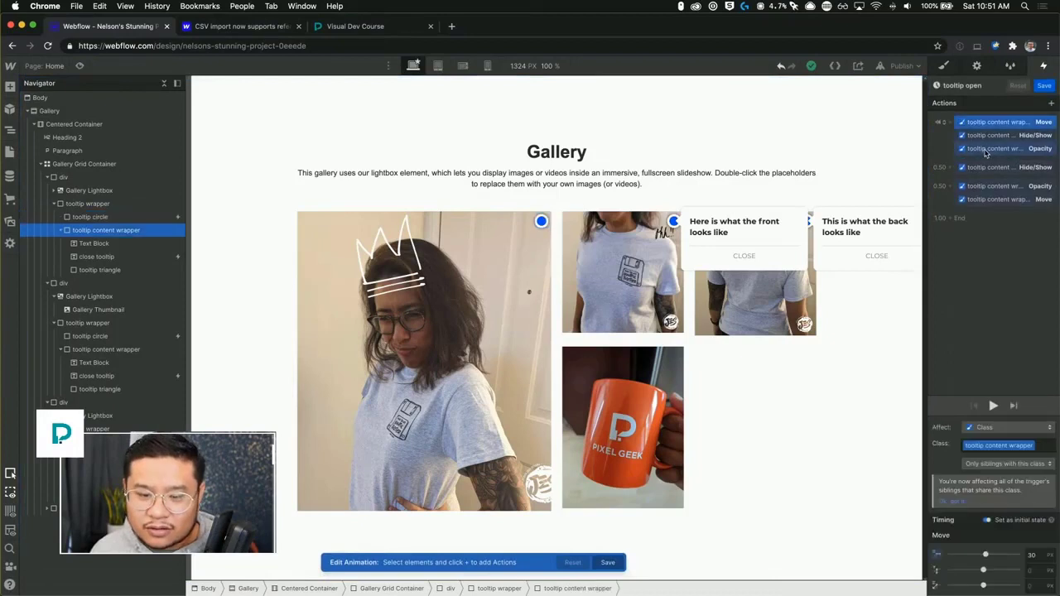
click(985, 149)
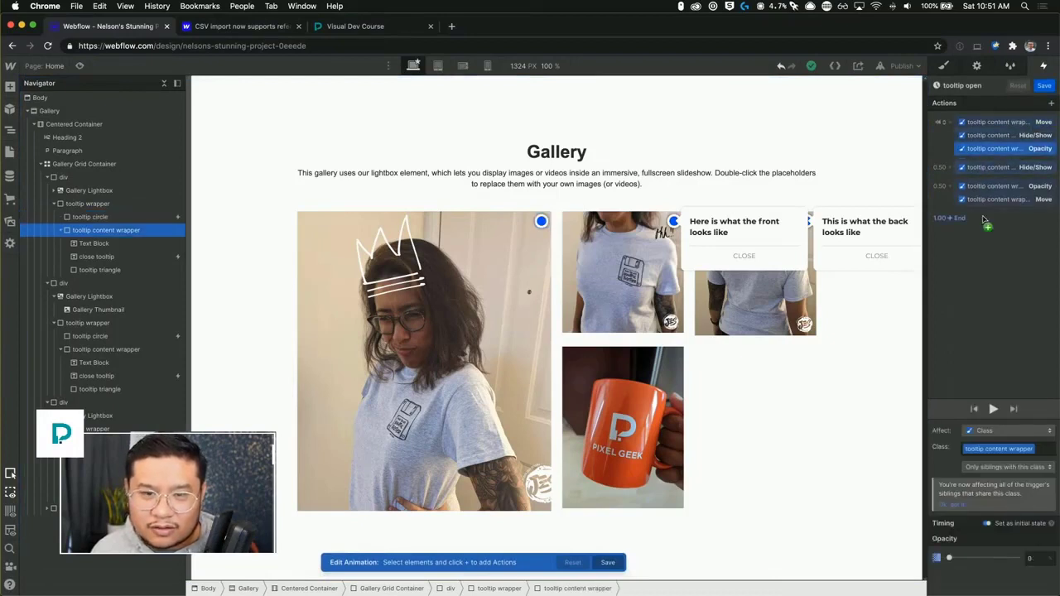
click(1043, 86)
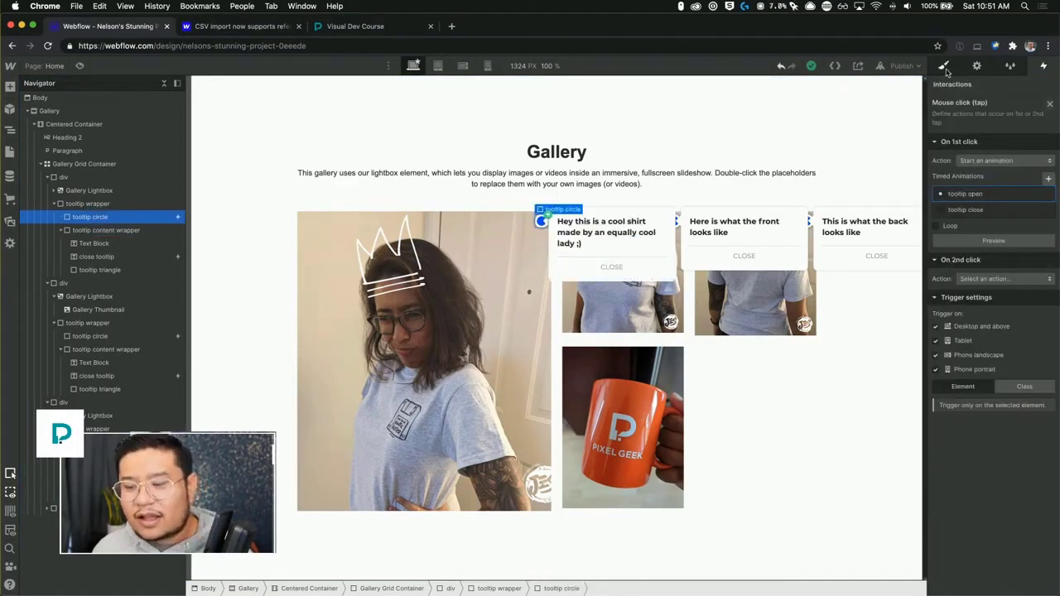
Set the tooltip open animation's Hide/Show action delay to 0 s and save.
click(944, 66)
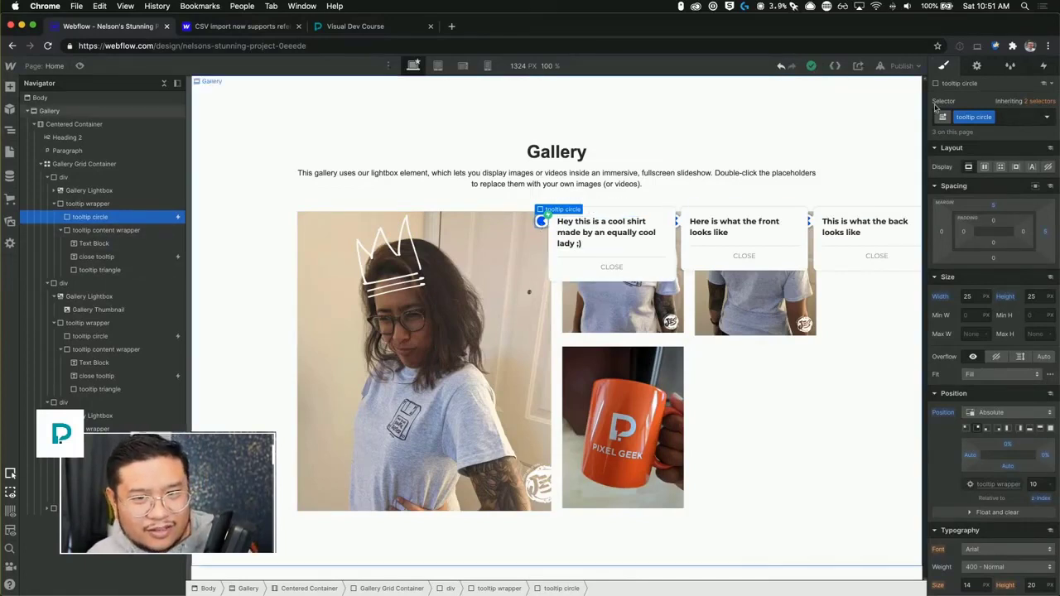
click(1044, 65)
click(978, 133)
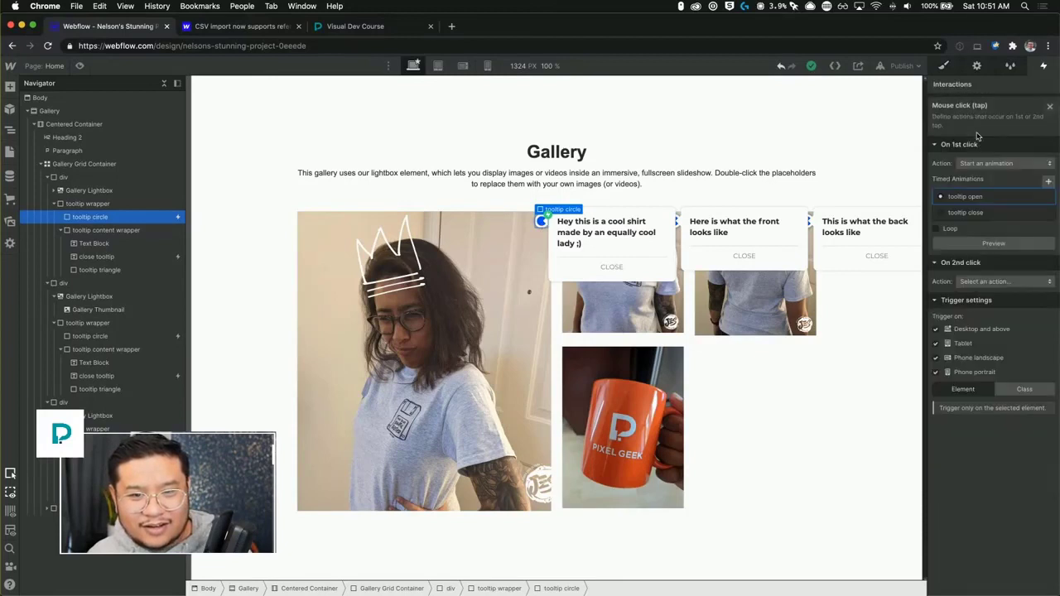
click(1007, 186)
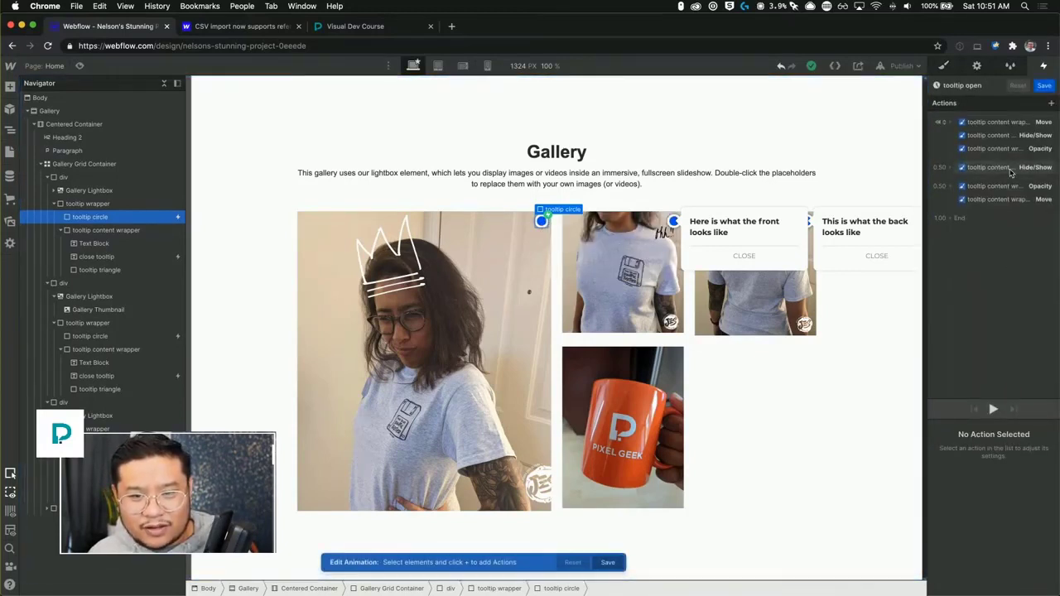
click(1007, 166)
click(1042, 531)
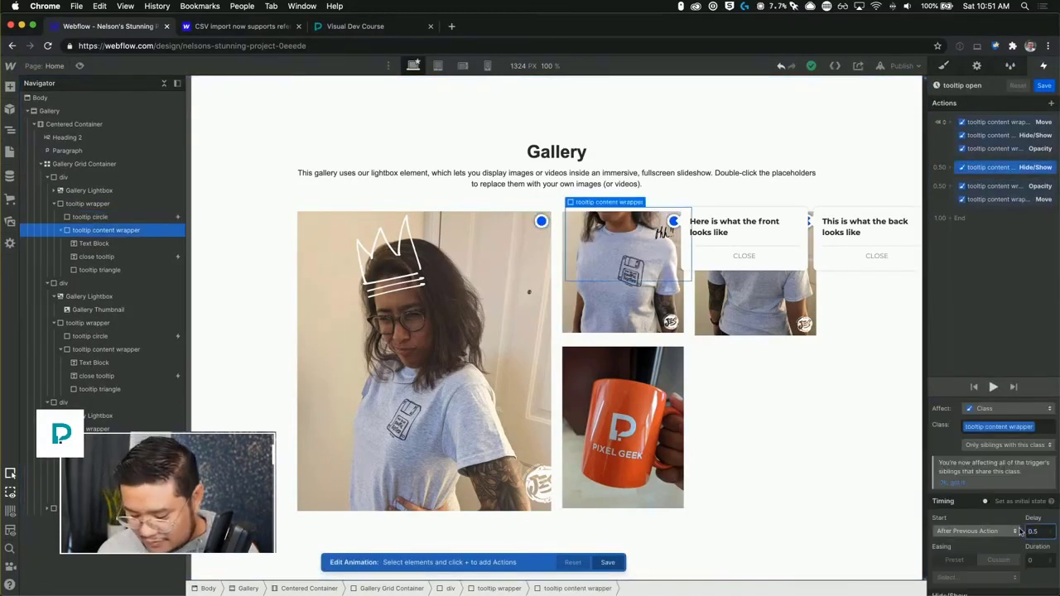
key(BackSpace)
key(BackSpace)
key(BackSpace)
text(0)
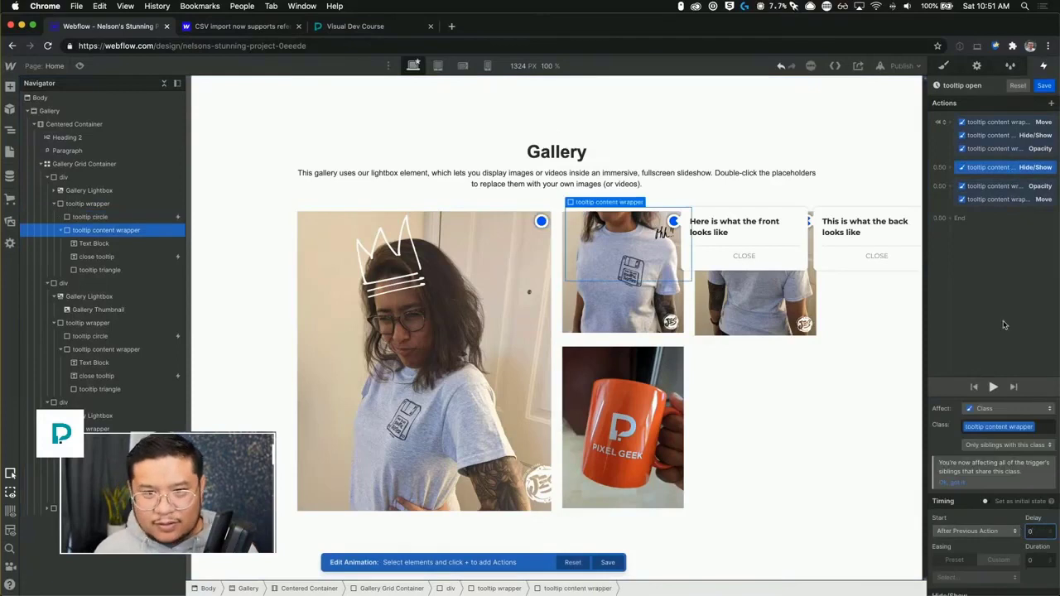
click(1044, 85)
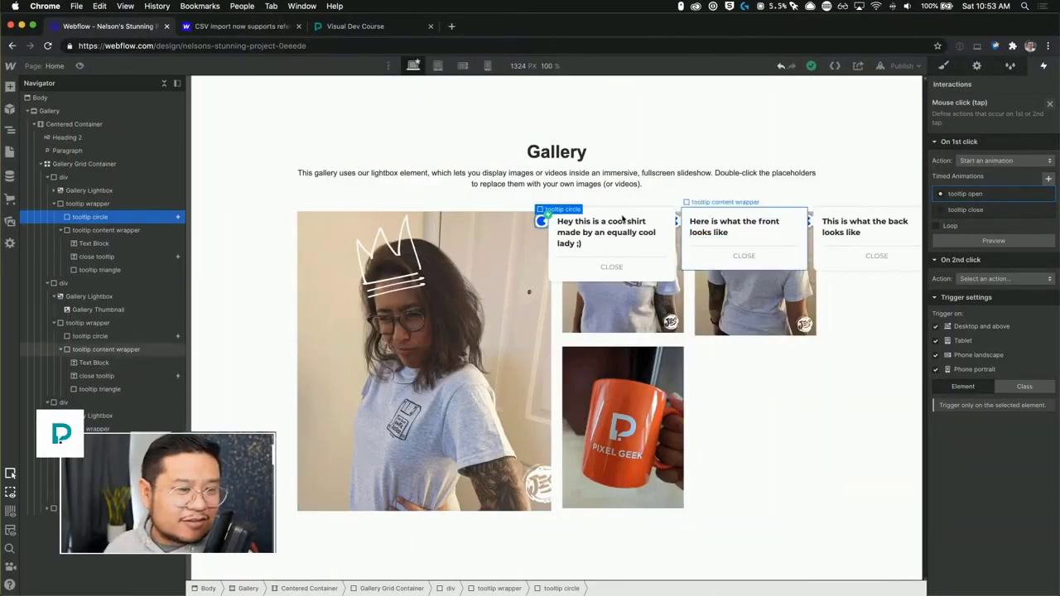
Edit the close button's tooltip close animation, setting the Move and Opacity actions' duration to 0 s, and save.
click(612, 266)
click(970, 121)
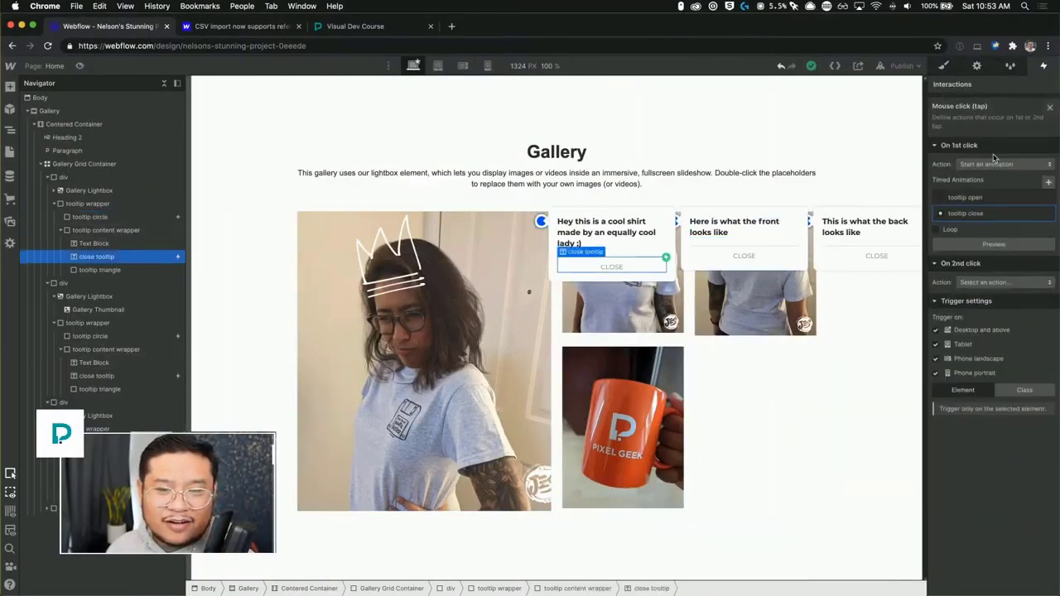
click(975, 210)
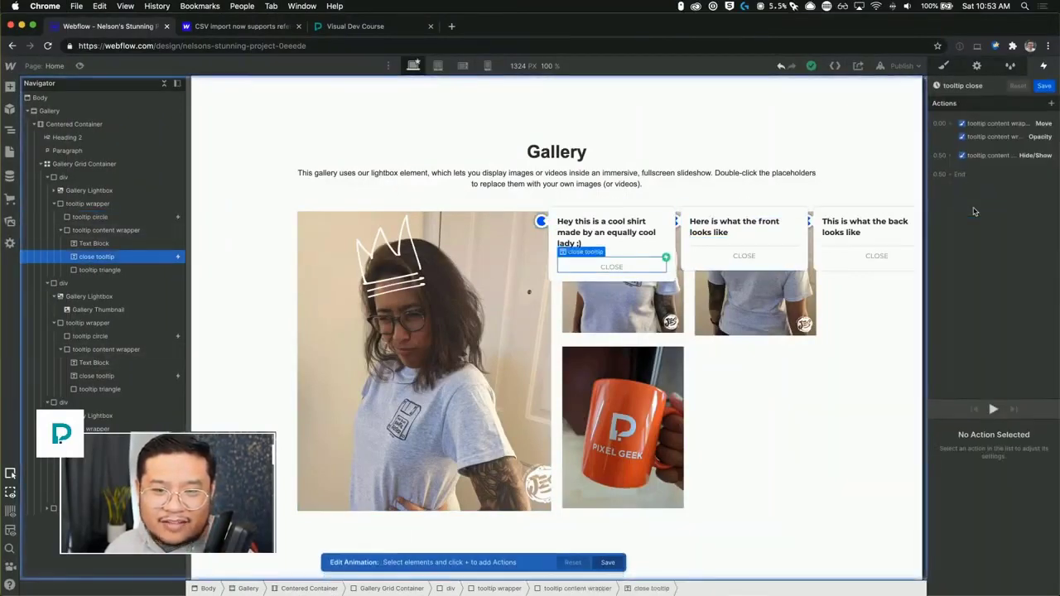
click(993, 155)
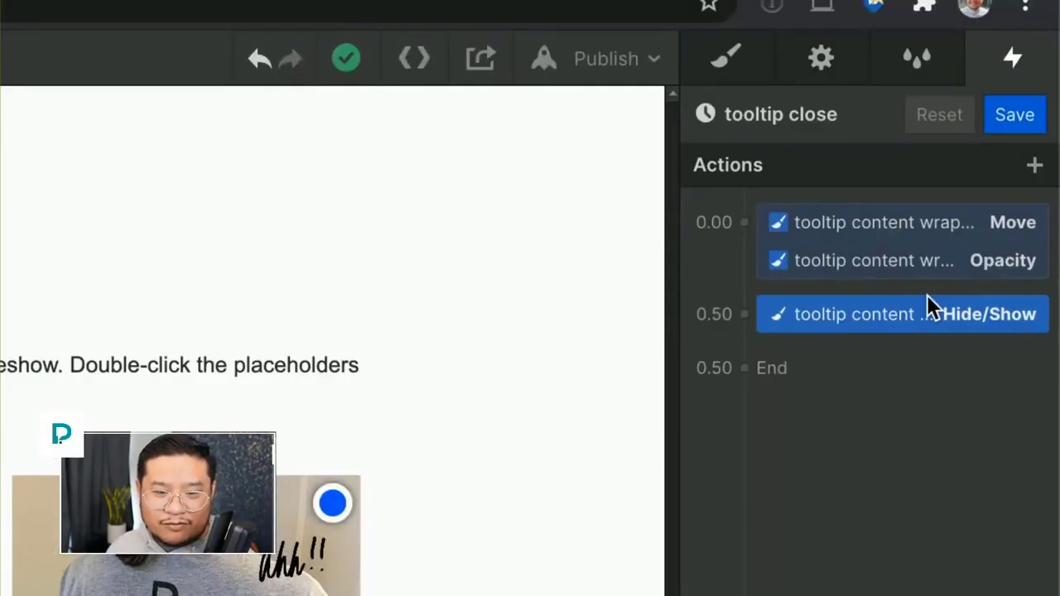
click(938, 297)
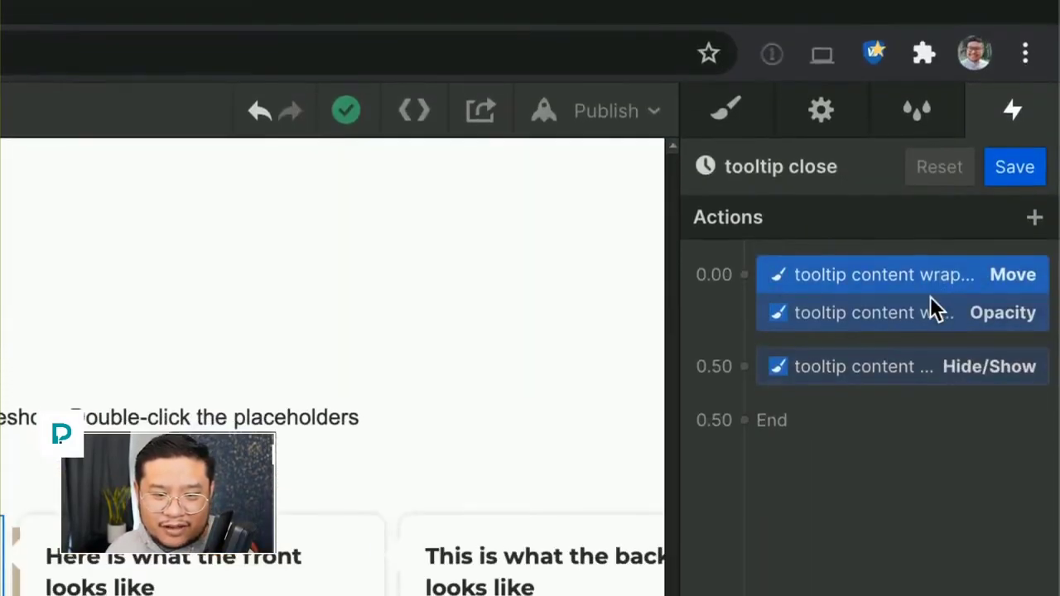
shift+click(923, 309)
drag(922, 311, 944, 364)
drag(946, 296, 954, 376)
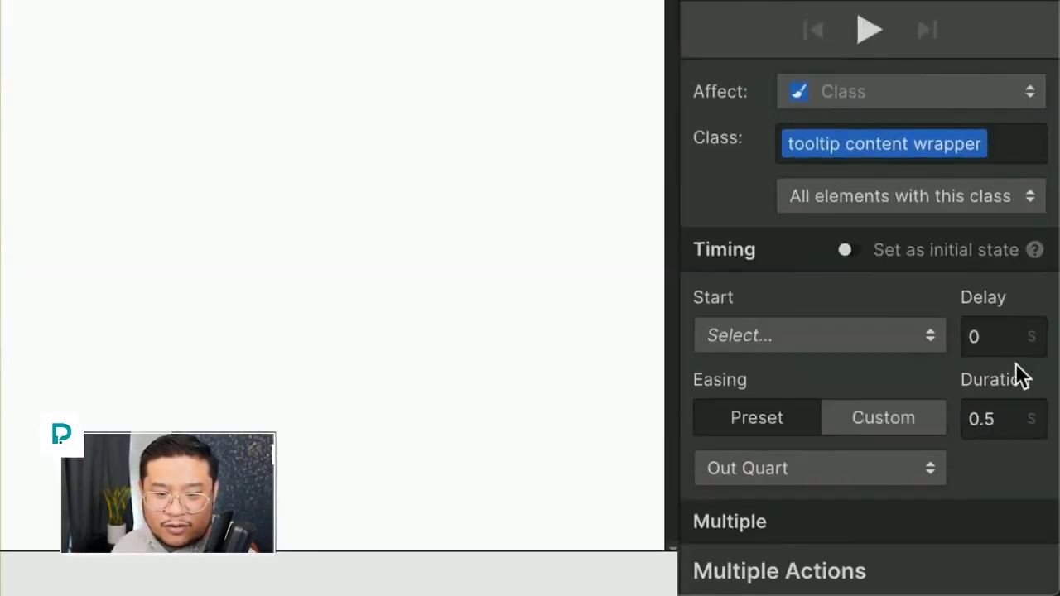
click(1011, 421)
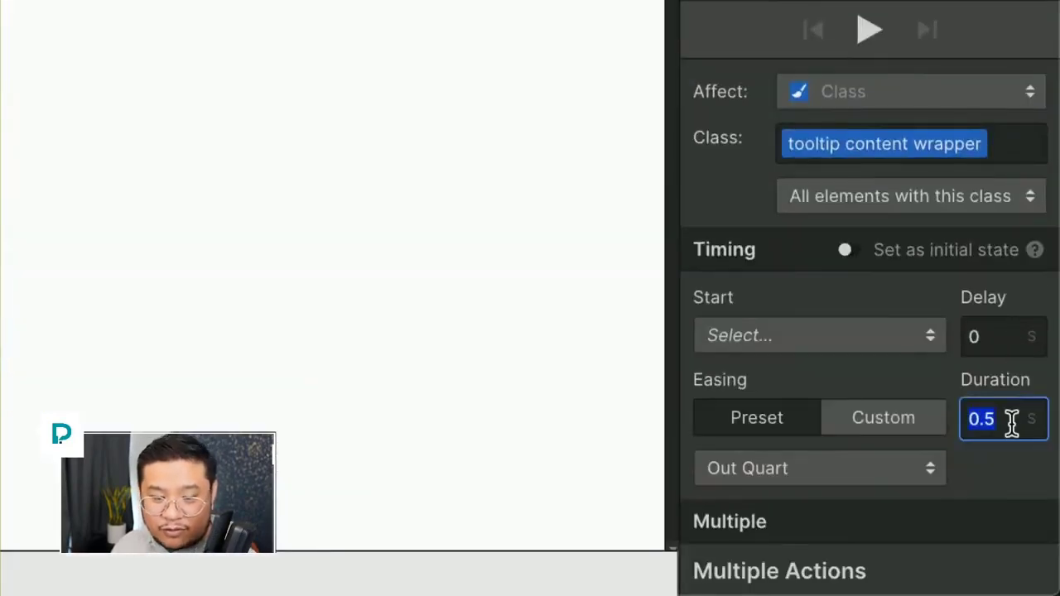
text(0)
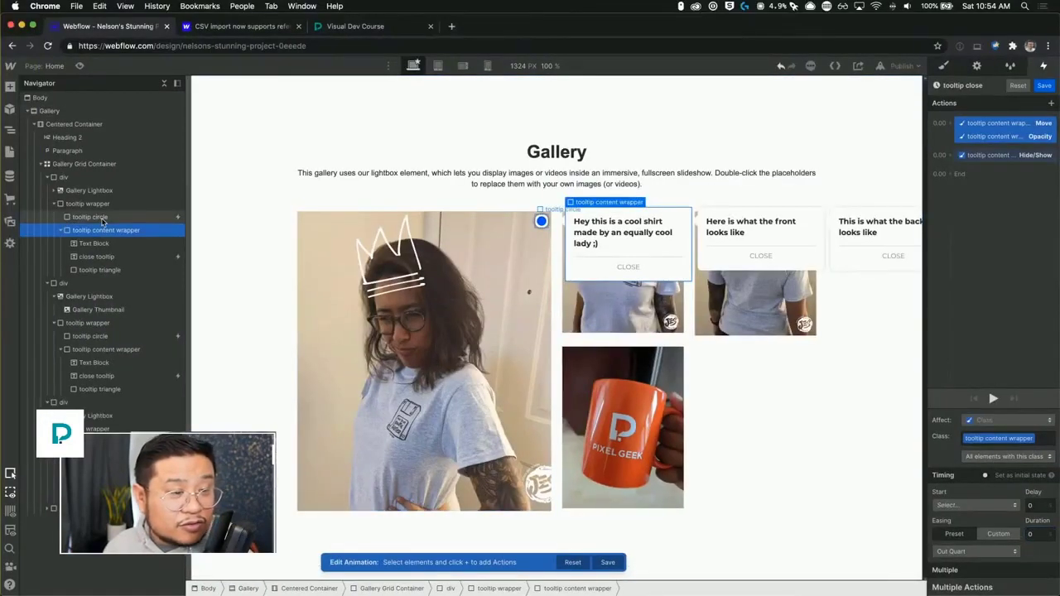
click(100, 220)
click(1047, 86)
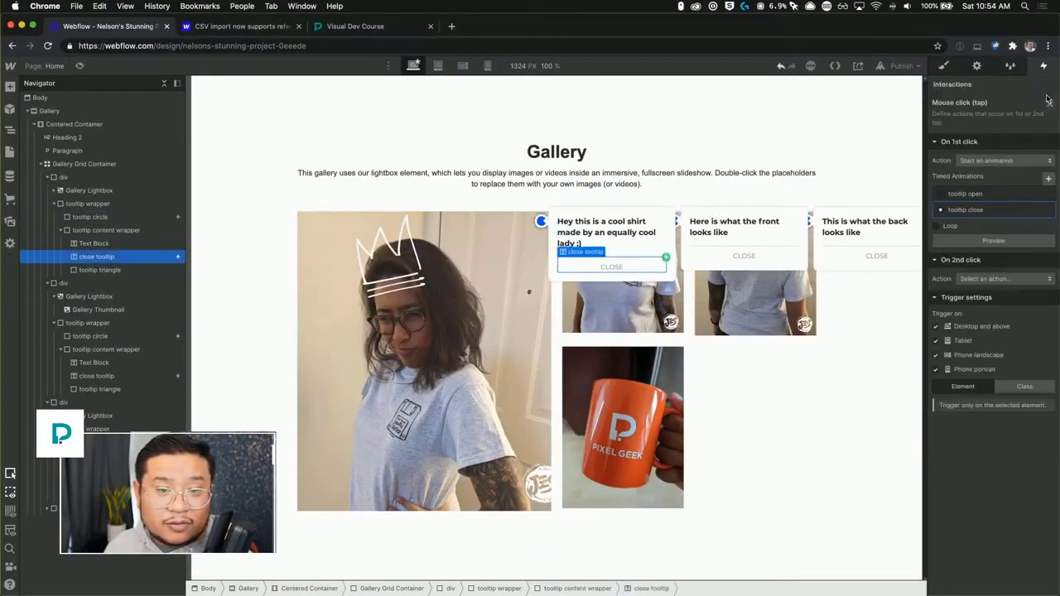
Open the tooltip circle's tooltip open animation and set its Hide/Show action delay to 0.2 s.
click(130, 256)
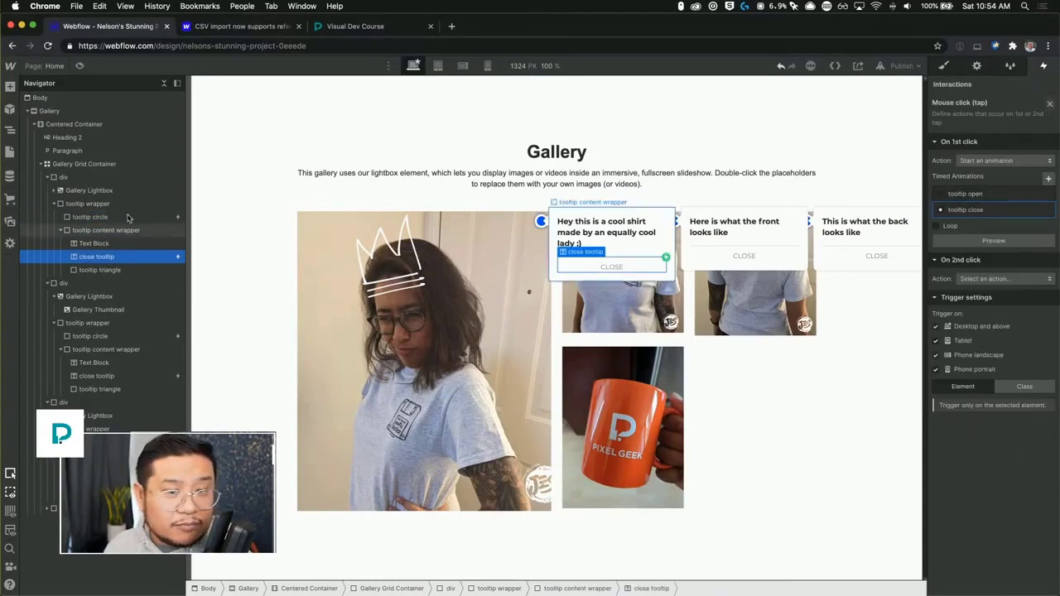
click(124, 217)
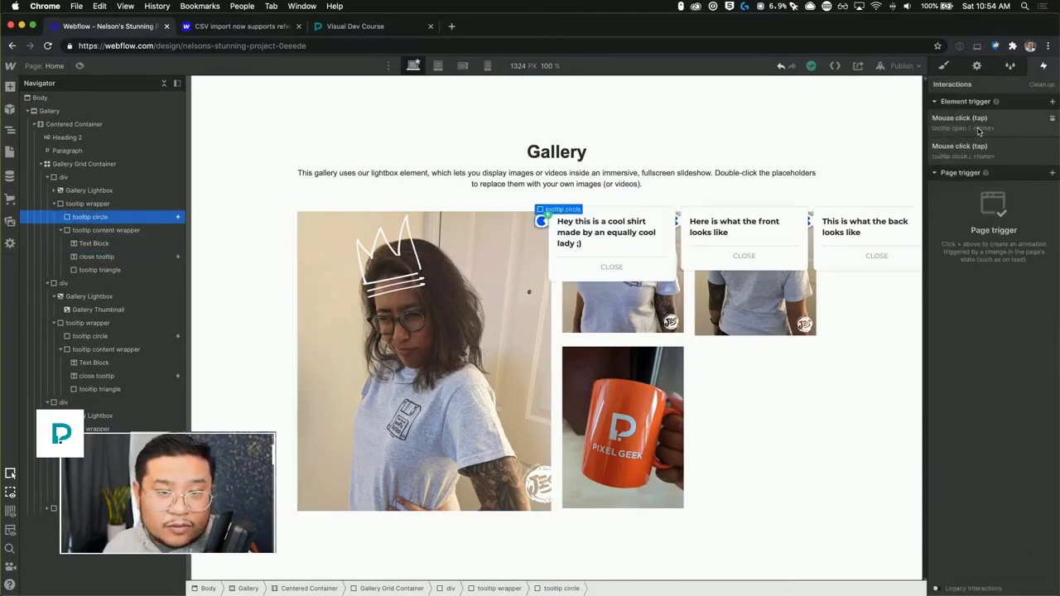
click(979, 131)
click(977, 194)
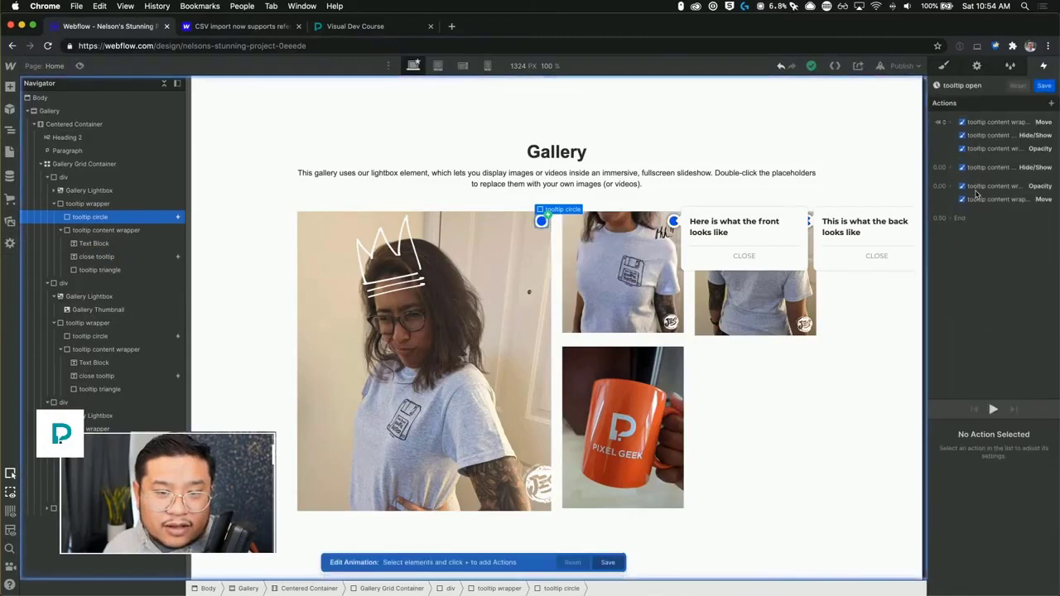
click(969, 168)
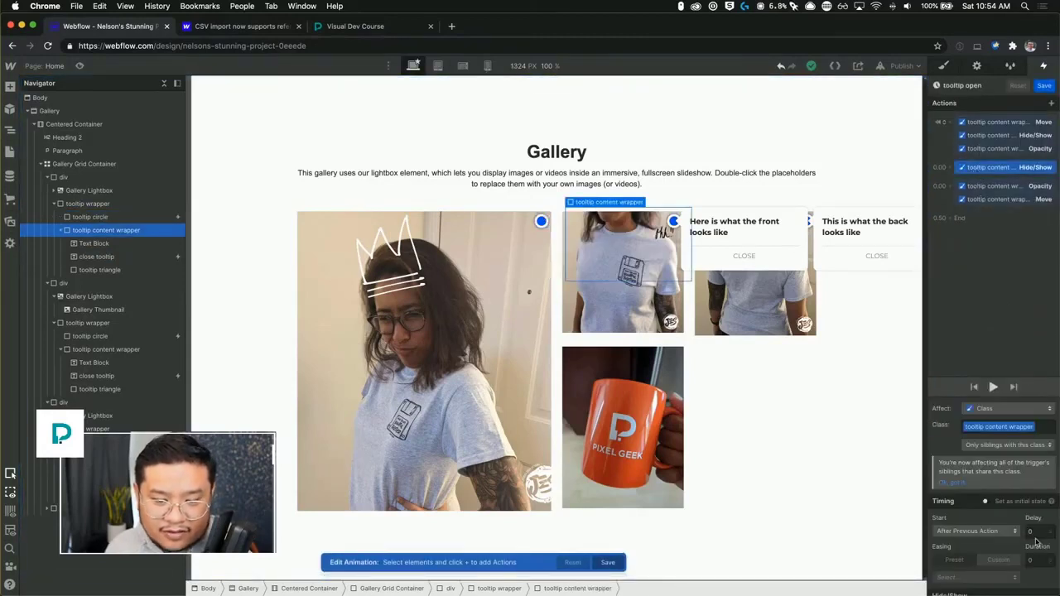
click(1034, 532)
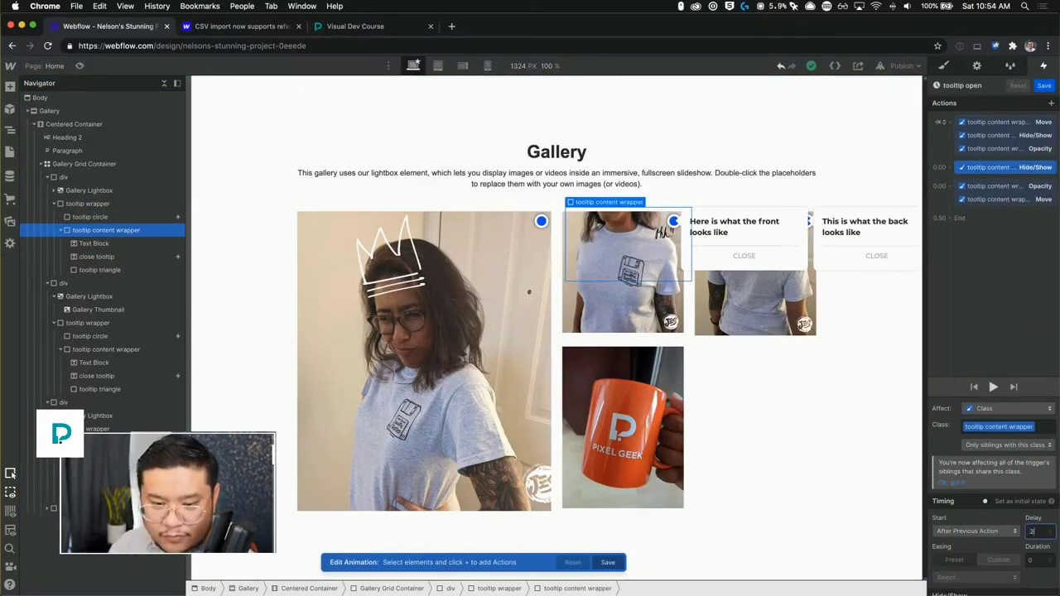
text(.2)
key(Return)
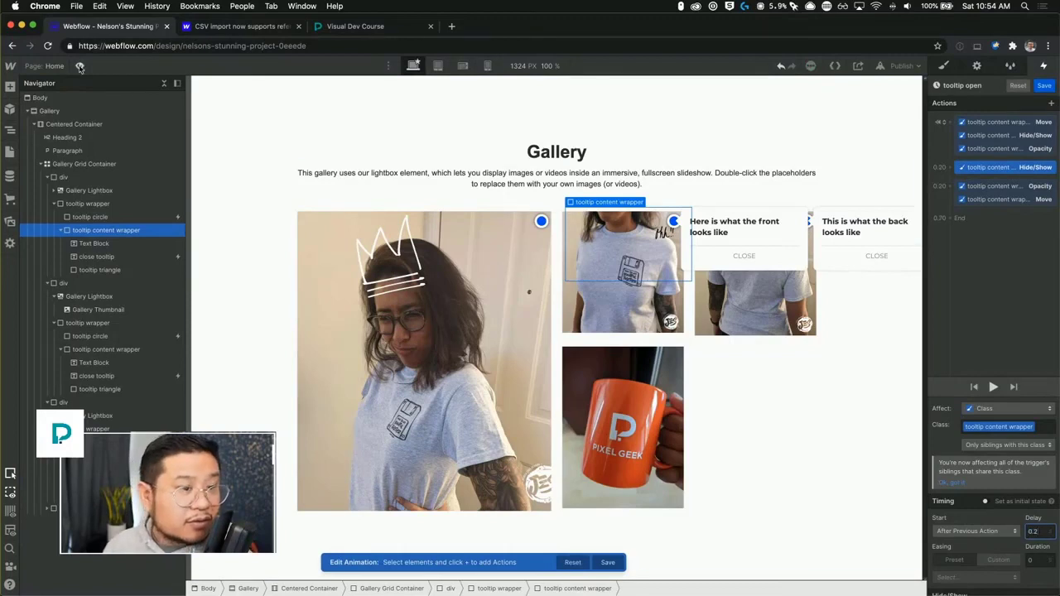
Preview the gallery, open two tooltips to test the timing, and save the tooltip open animation.
click(80, 66)
click(515, 221)
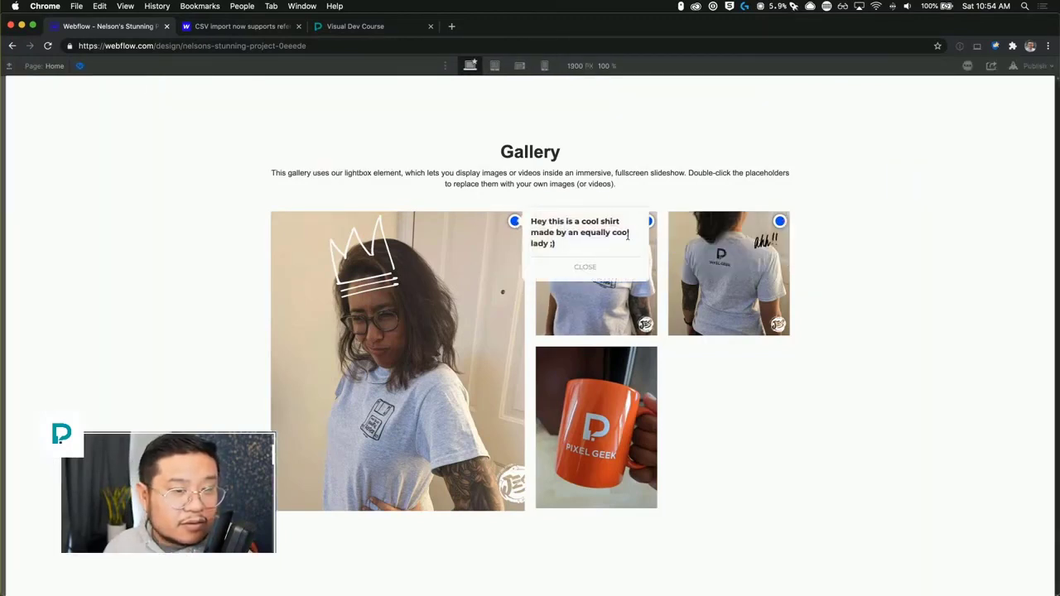
click(780, 222)
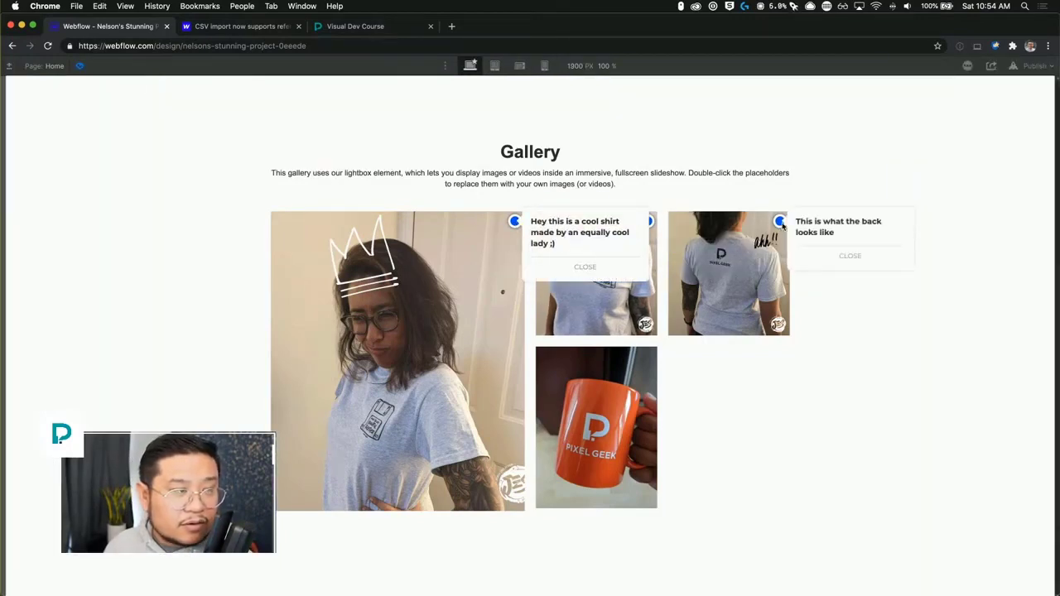
click(79, 66)
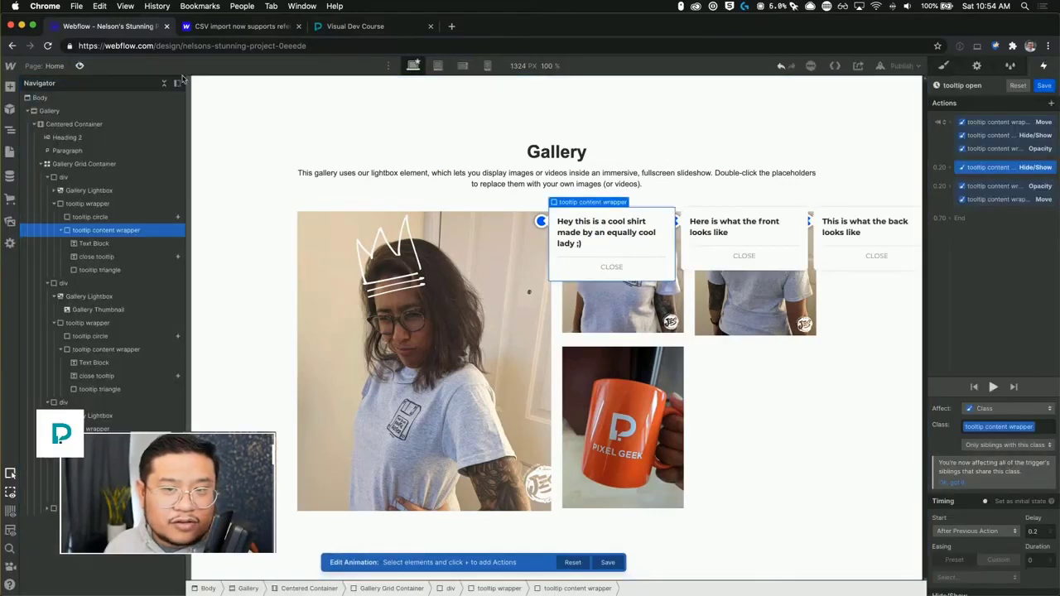
click(1050, 87)
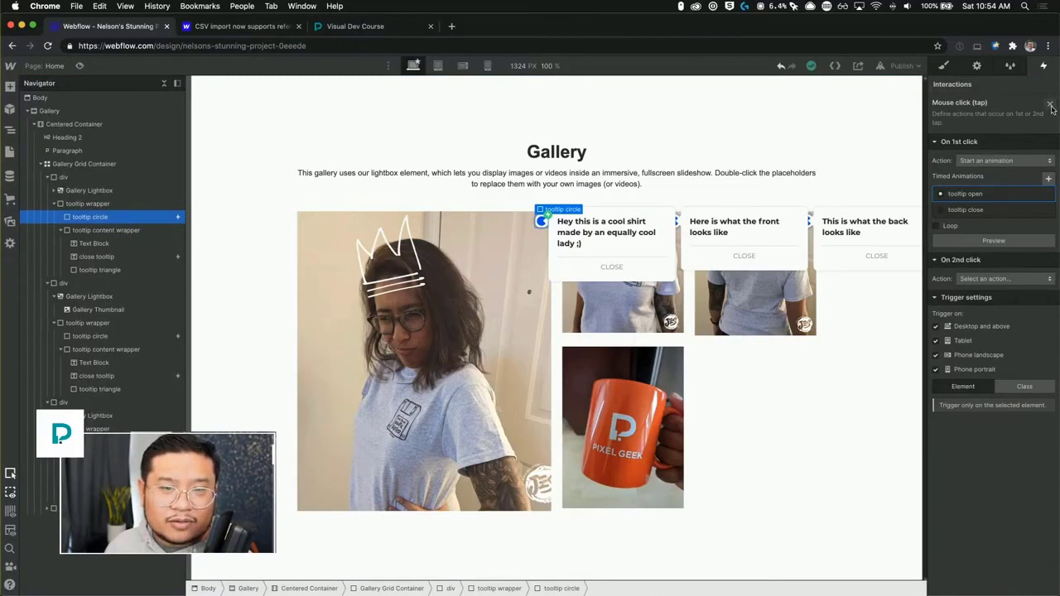
Open the tooltip circle's tooltip close animation from its second click trigger and review its actions.
click(1049, 104)
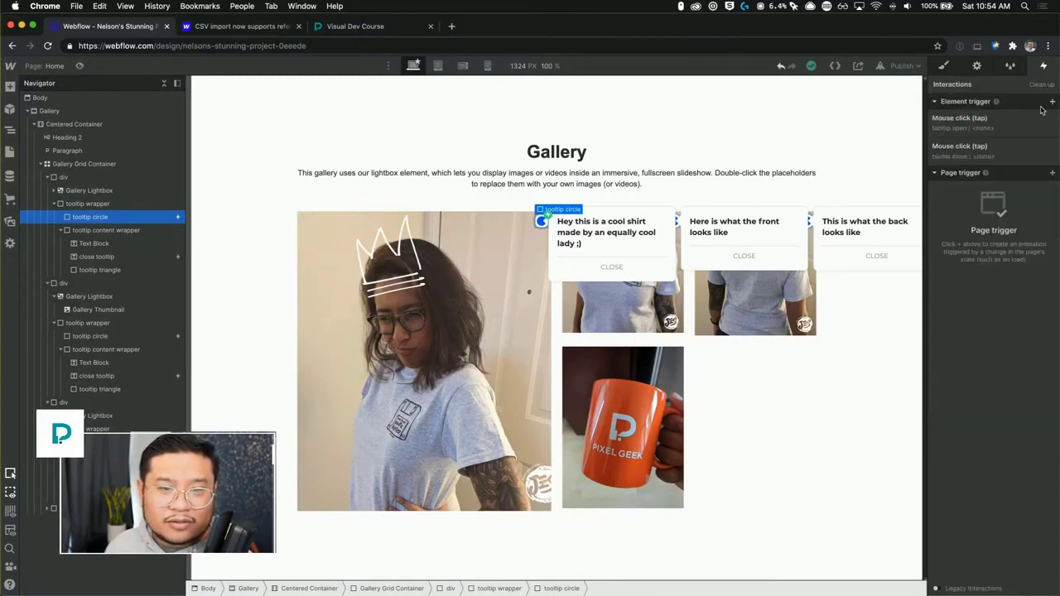
click(985, 150)
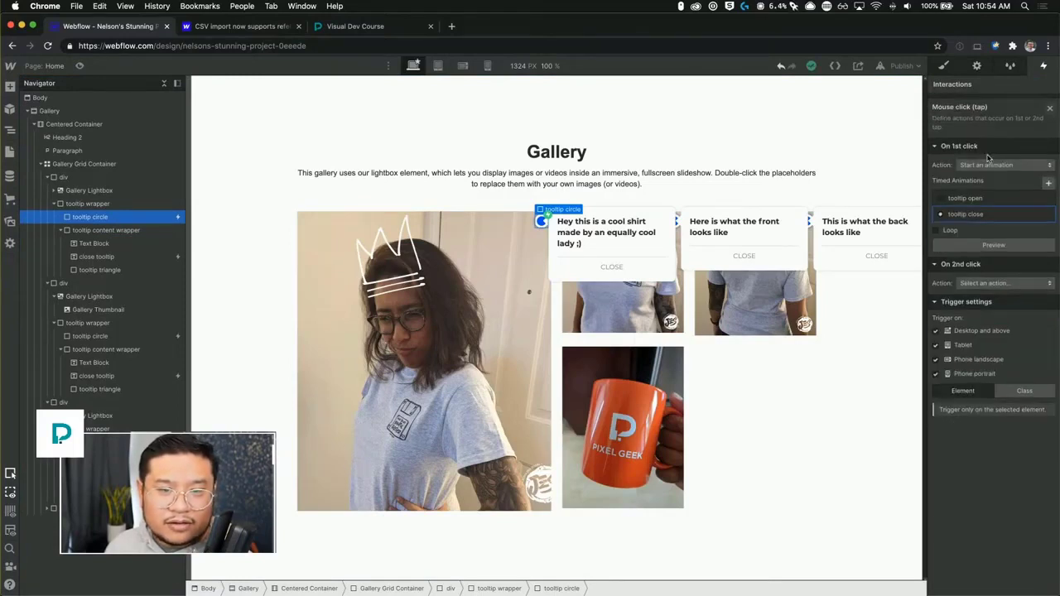
click(961, 212)
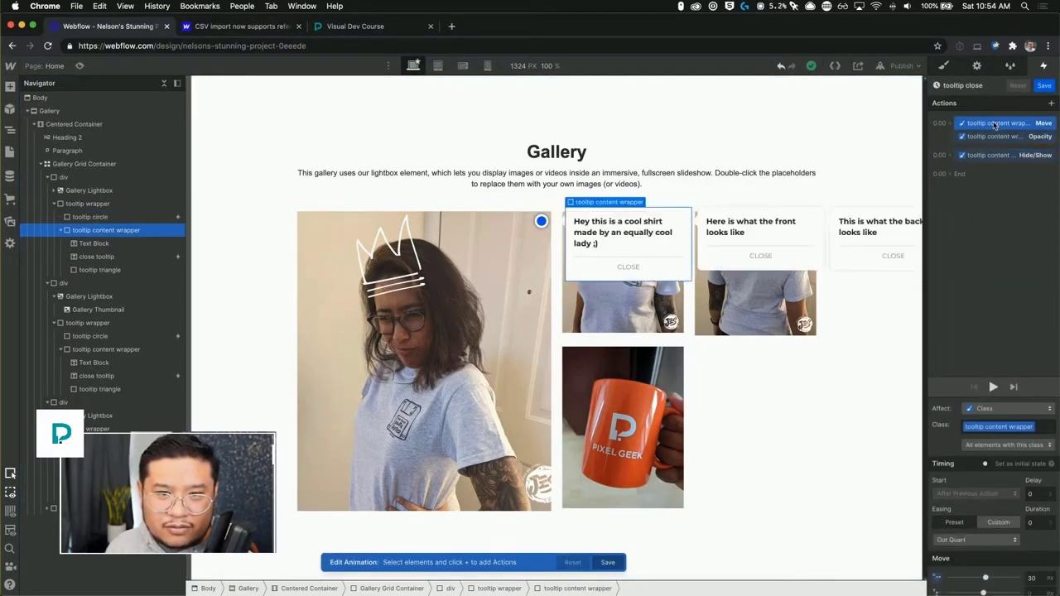
click(1042, 86)
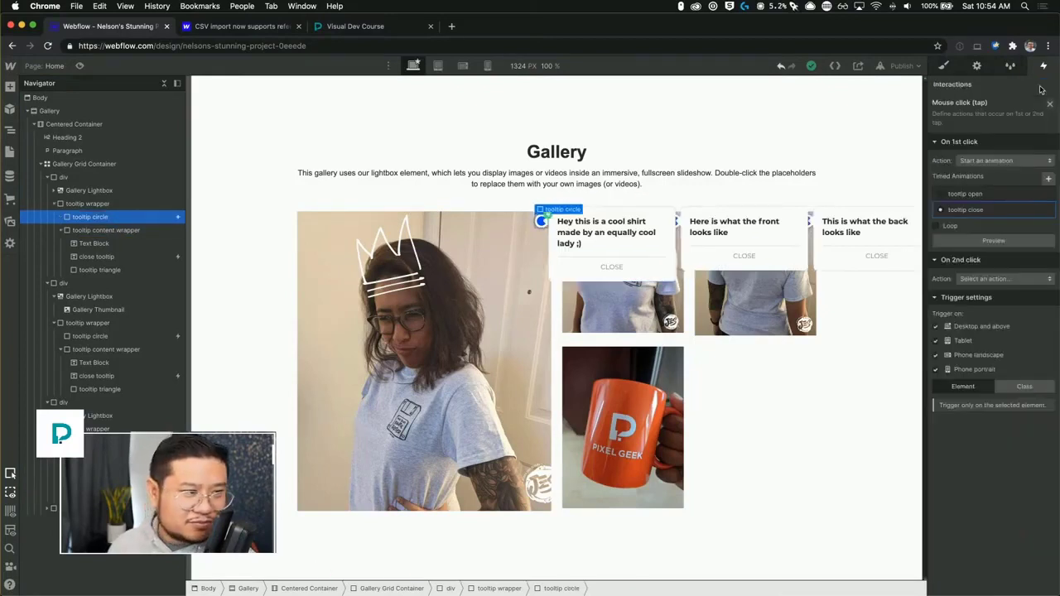
Preview the gallery again and open the first and third tooltips to check their animations.
click(942, 65)
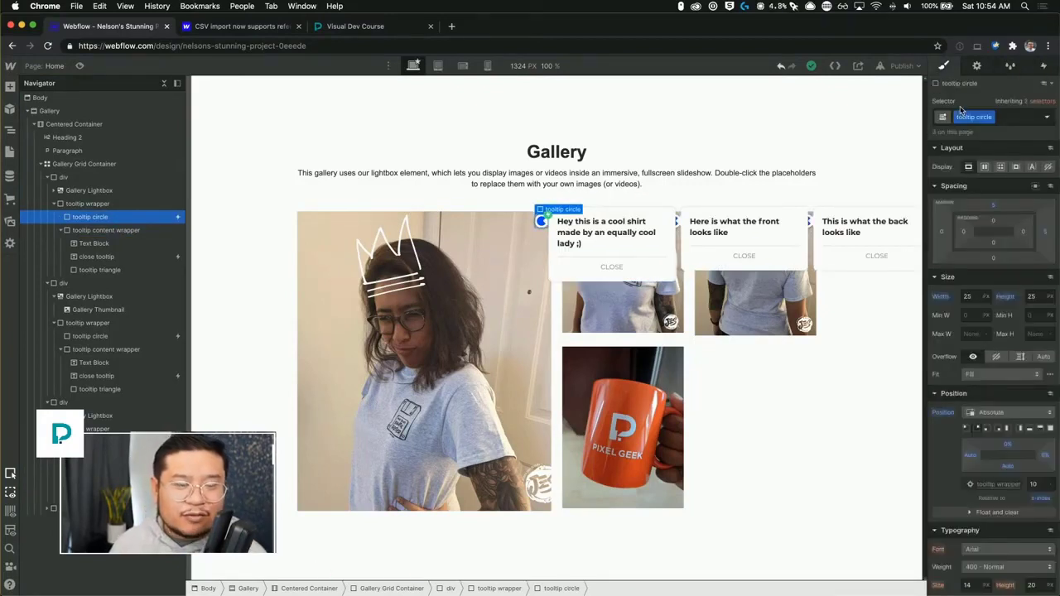
click(300, 138)
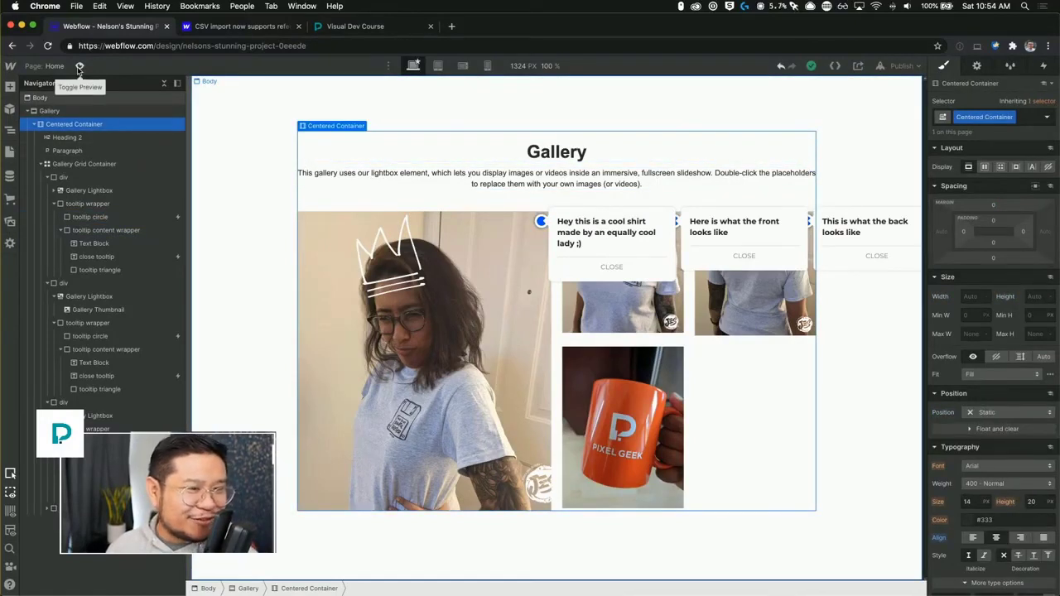
click(78, 66)
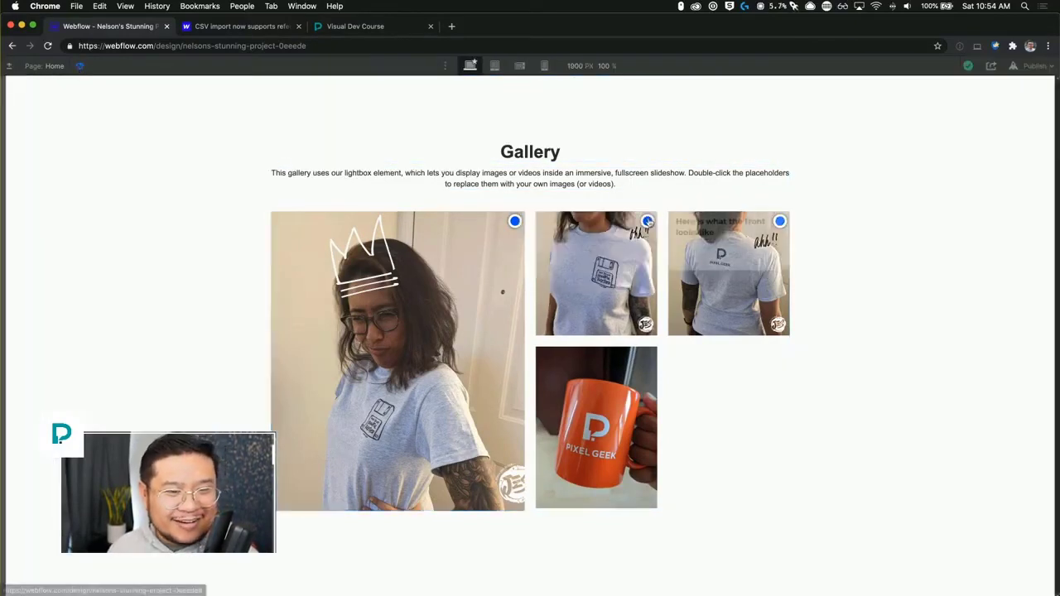
click(515, 221)
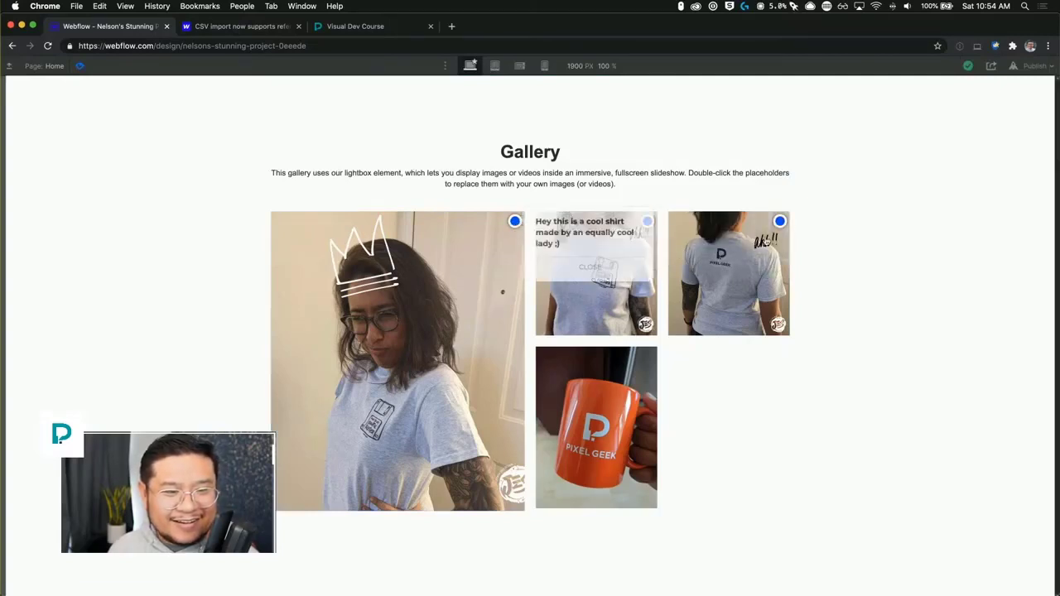
click(779, 221)
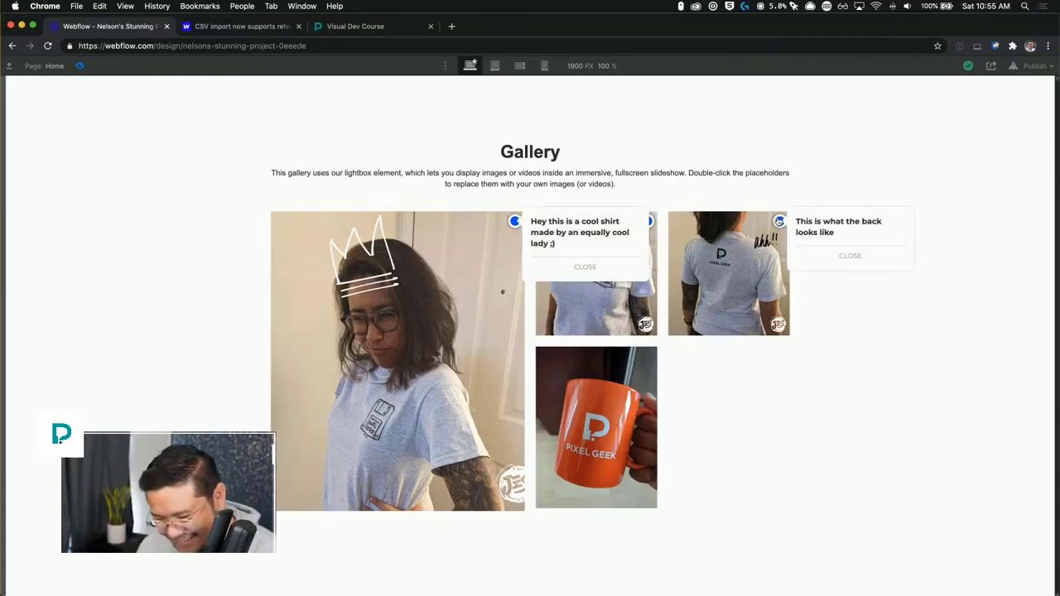
click(81, 67)
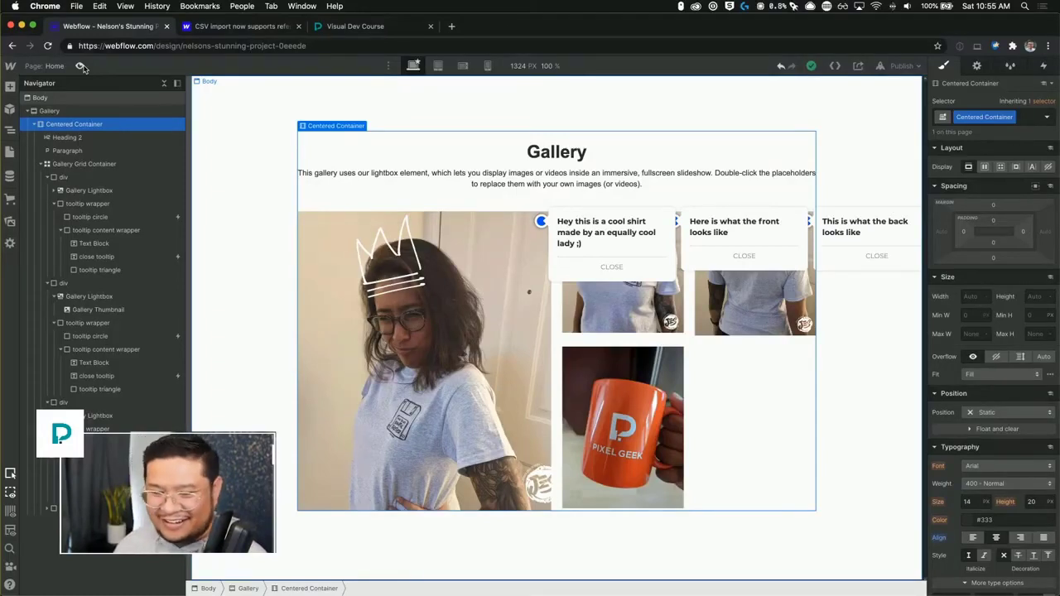
Reopen the first tooltip circle's tooltip open animation and review the timing of its Hide/Show, Opacity and Move actions.
click(541, 223)
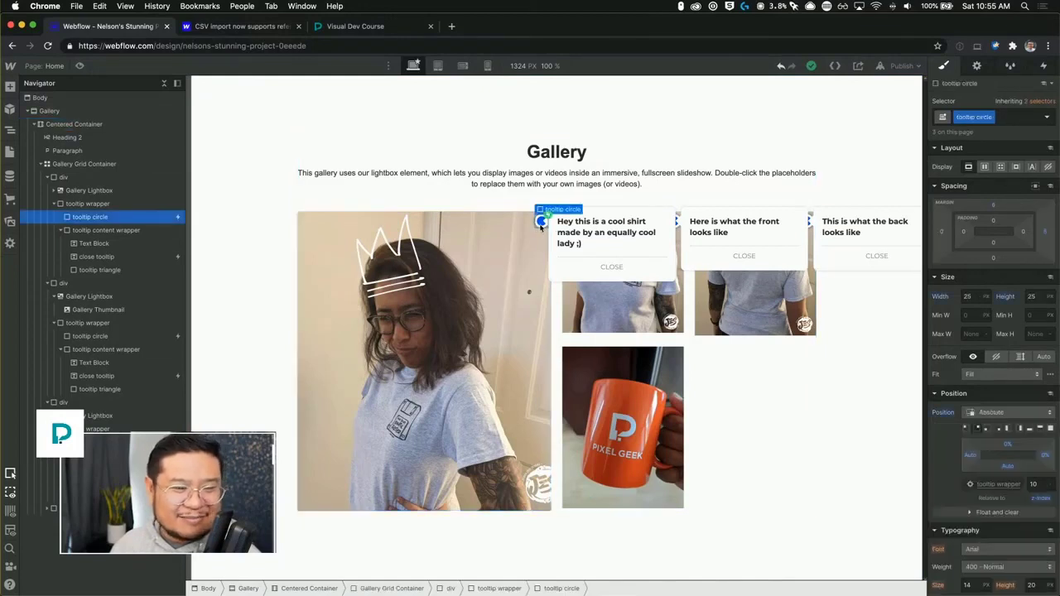
click(1043, 65)
click(989, 124)
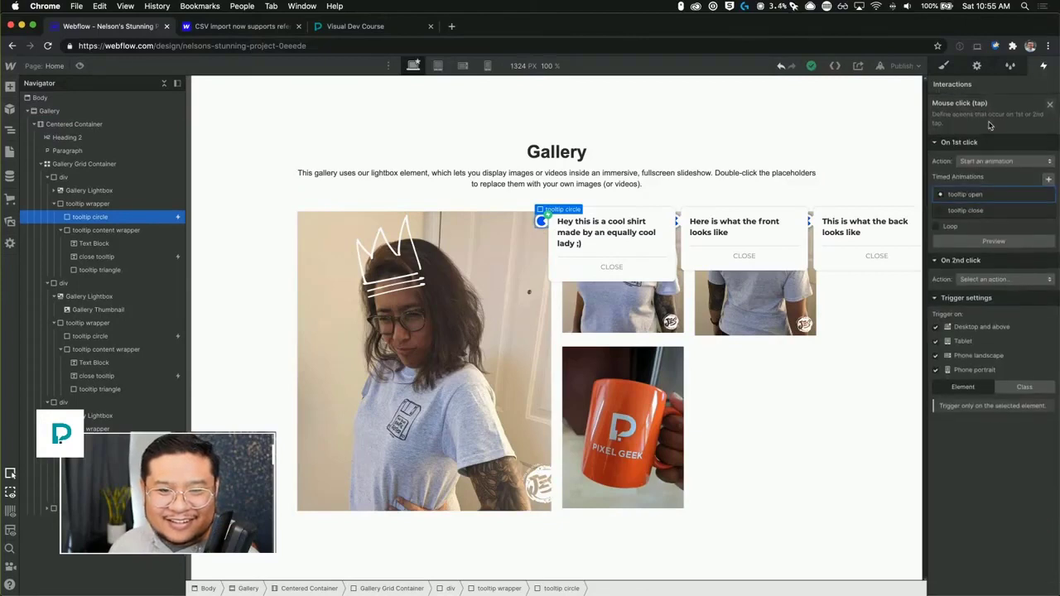
click(976, 196)
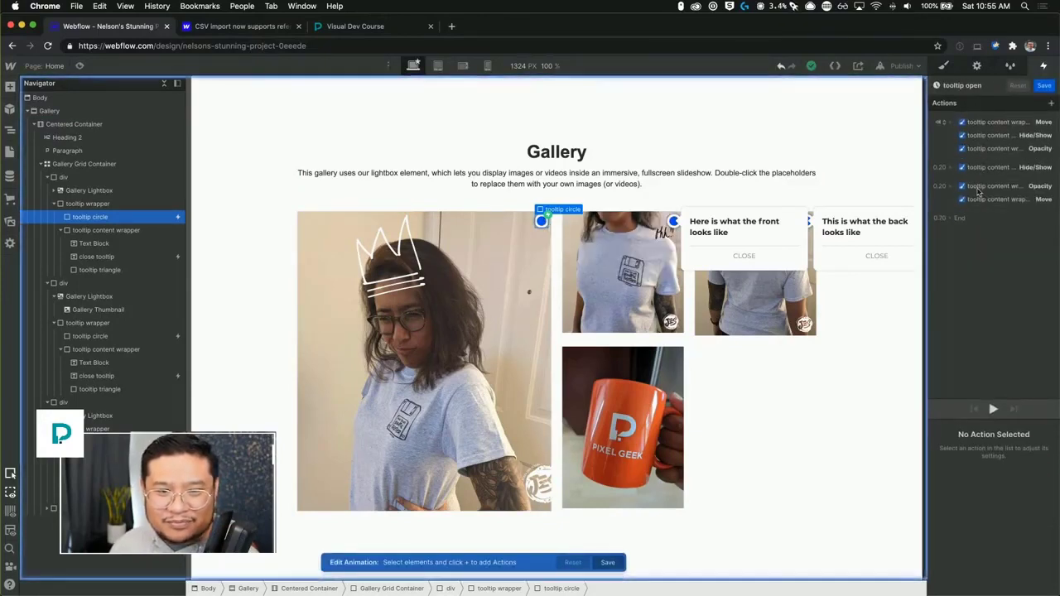
click(981, 168)
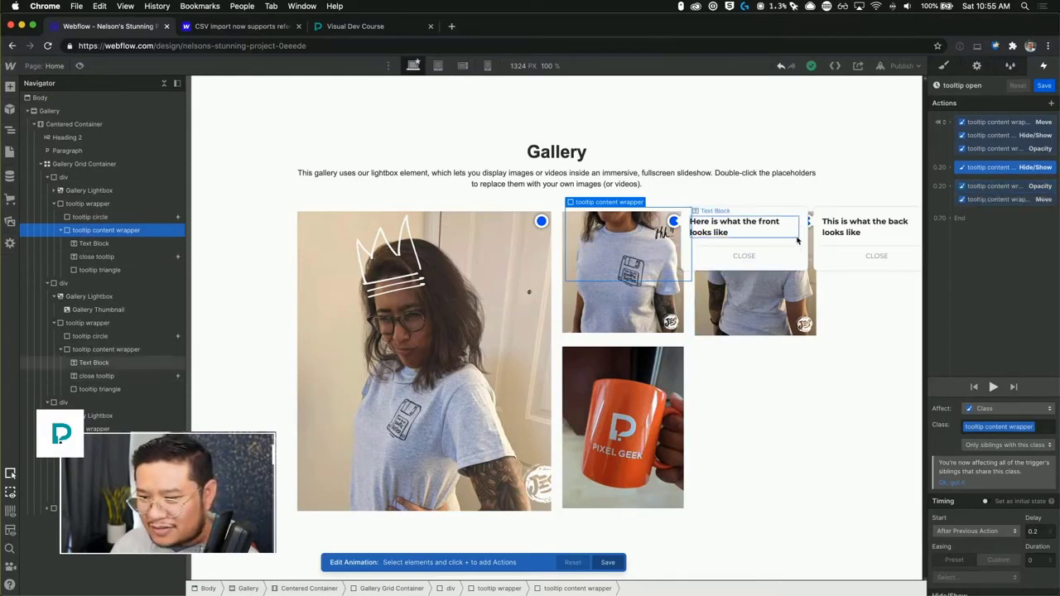
click(977, 199)
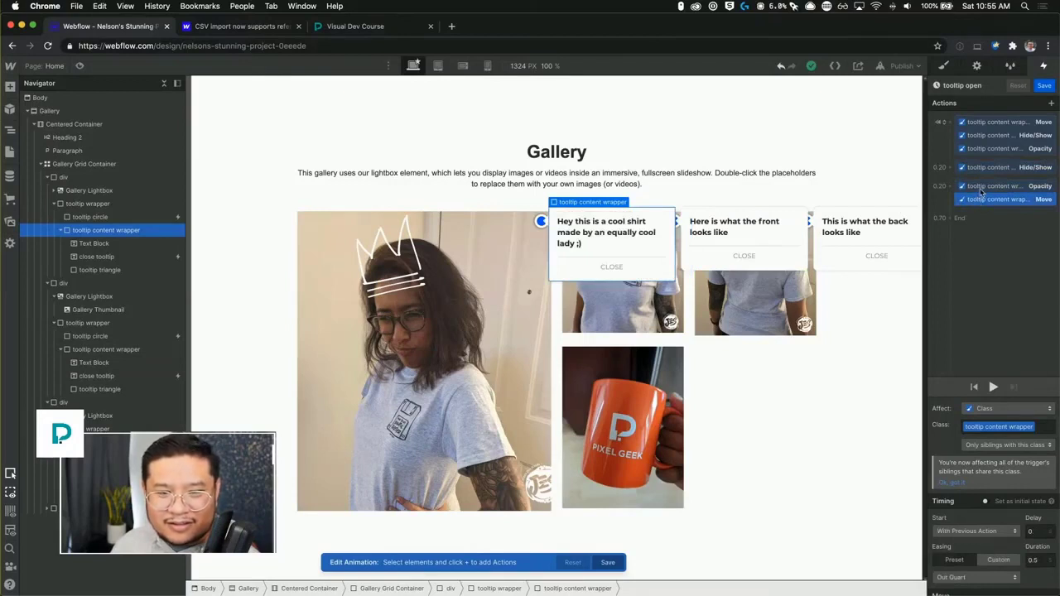
click(980, 190)
click(978, 197)
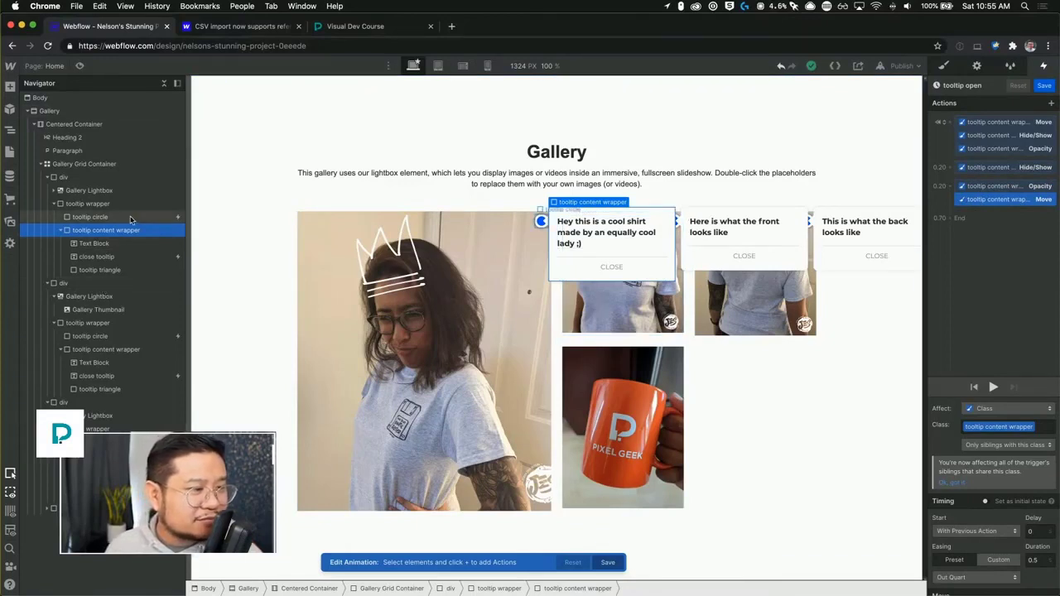
click(97, 217)
click(102, 281)
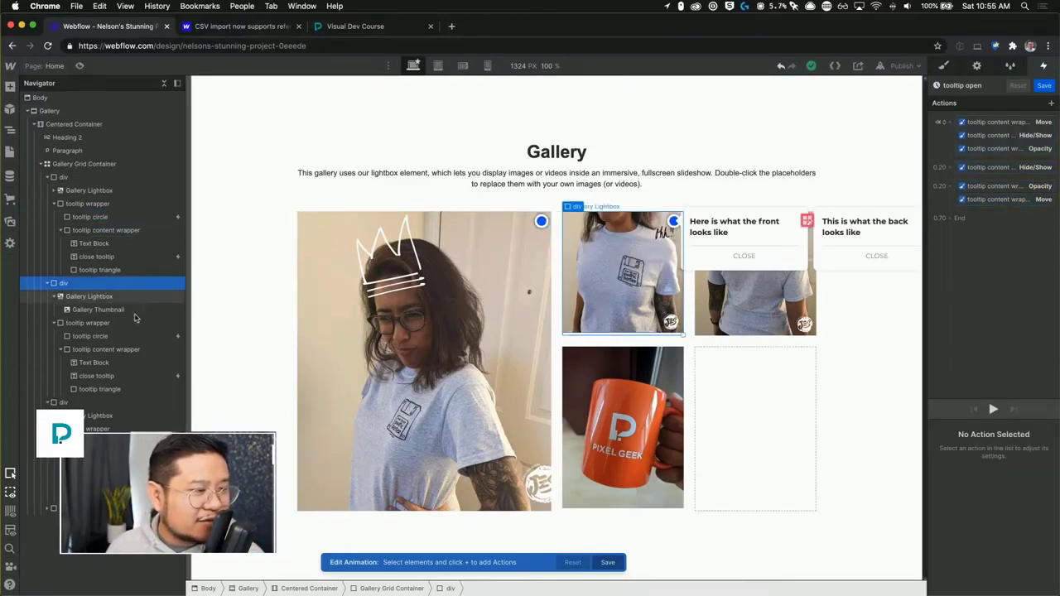
click(137, 321)
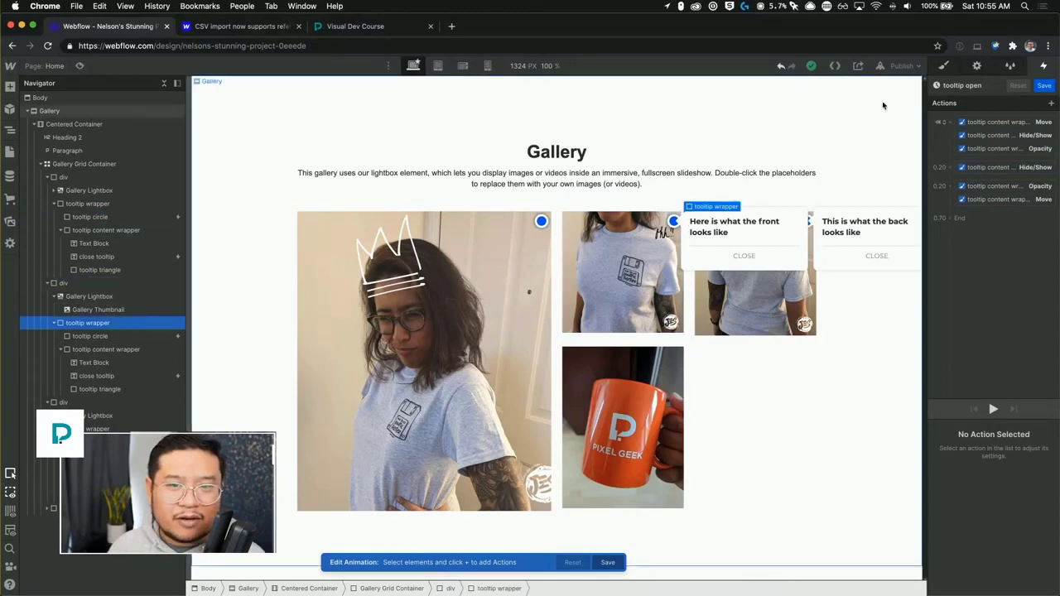
click(1045, 86)
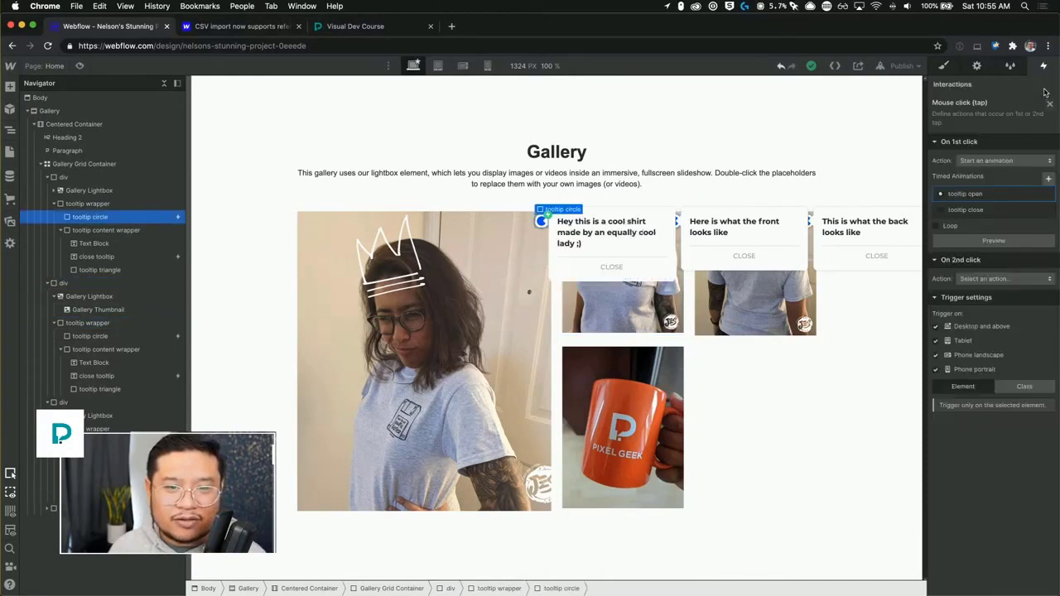
Add a mouse click trigger to the second tooltip circle that starts the tooltip close animation.
click(943, 65)
click(1042, 66)
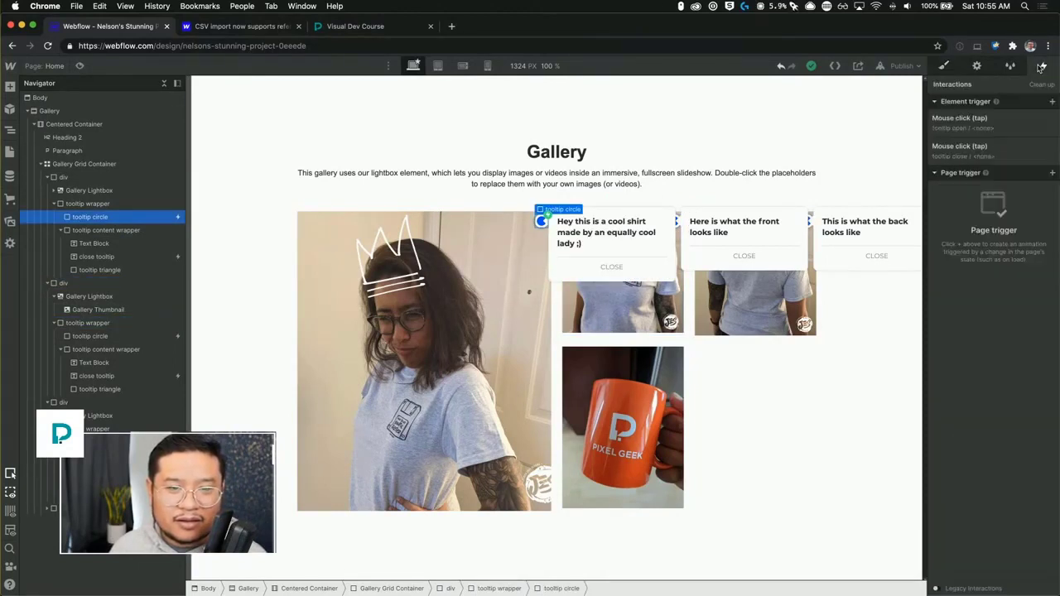
click(108, 337)
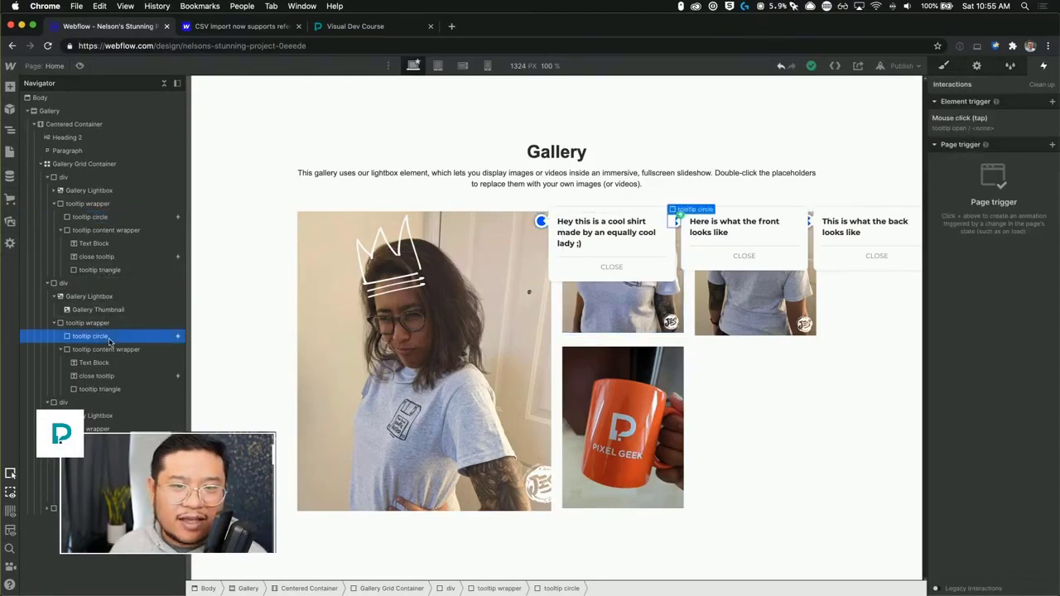
click(1052, 101)
click(977, 119)
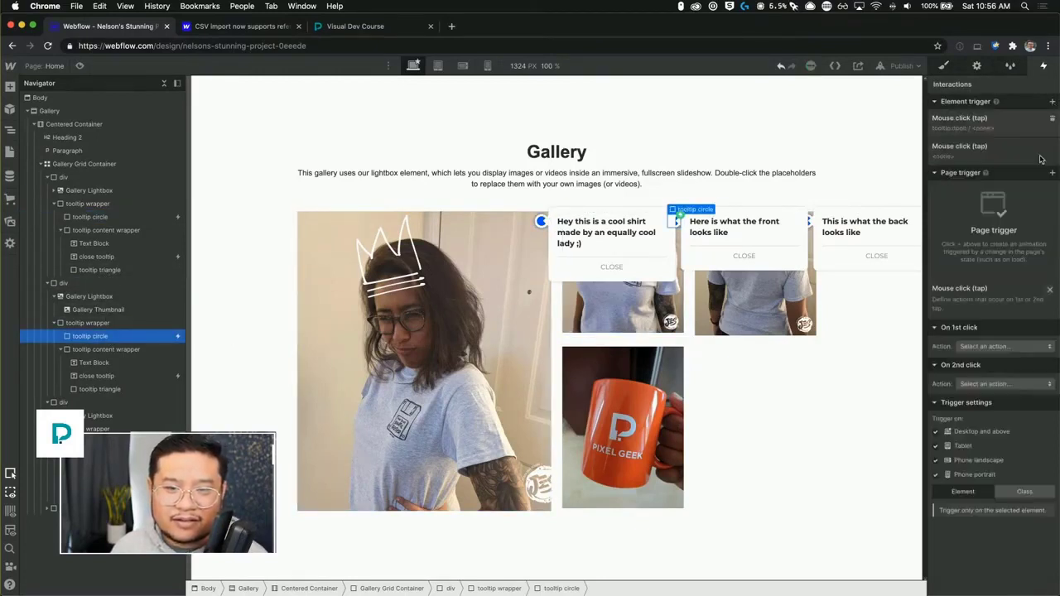
click(989, 161)
click(985, 189)
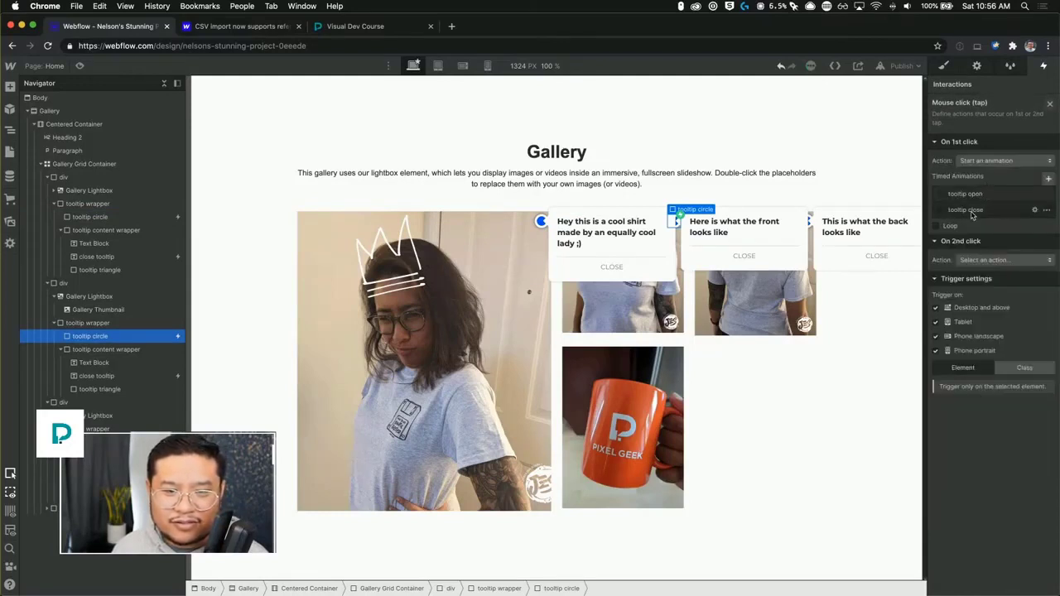
click(967, 210)
click(1049, 106)
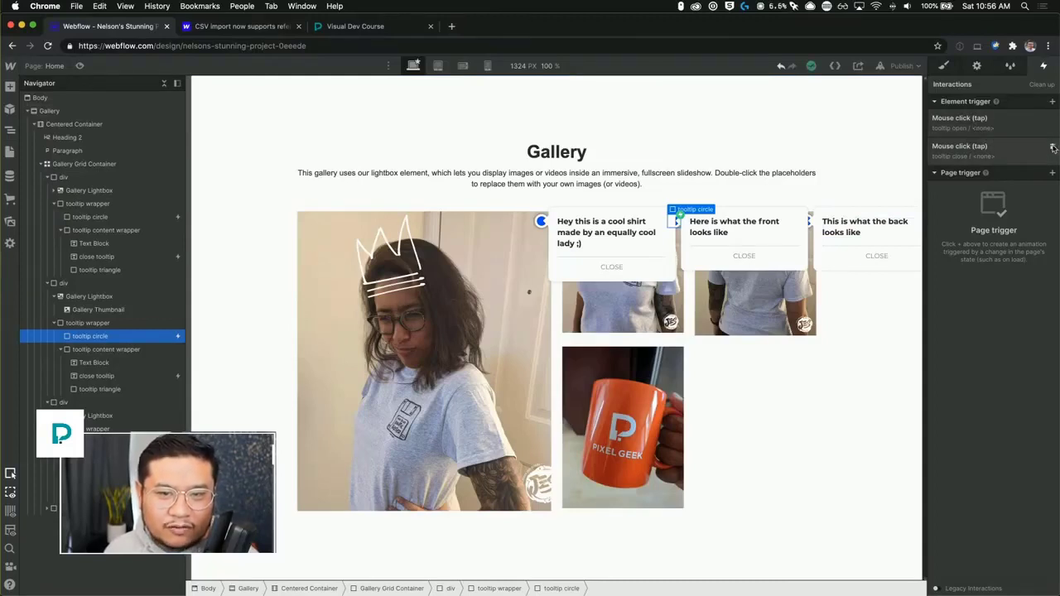
Delete both mouse click triggers from the second tooltip circle.
click(1052, 147)
click(1052, 119)
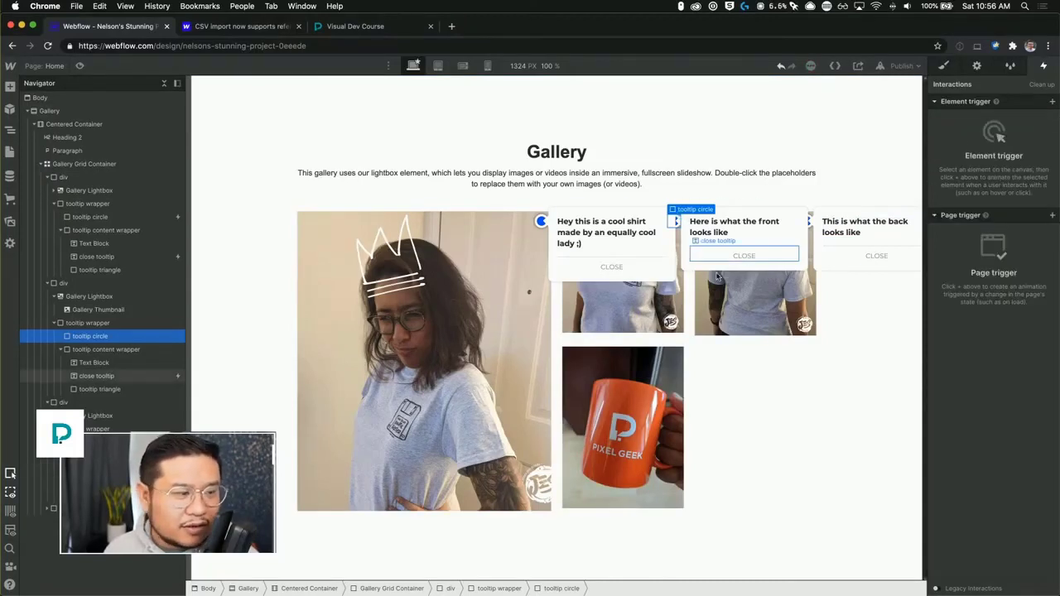
Delete the mouse click triggers from the third tooltip circle and from the close buttons of the third and second tooltips.
click(807, 221)
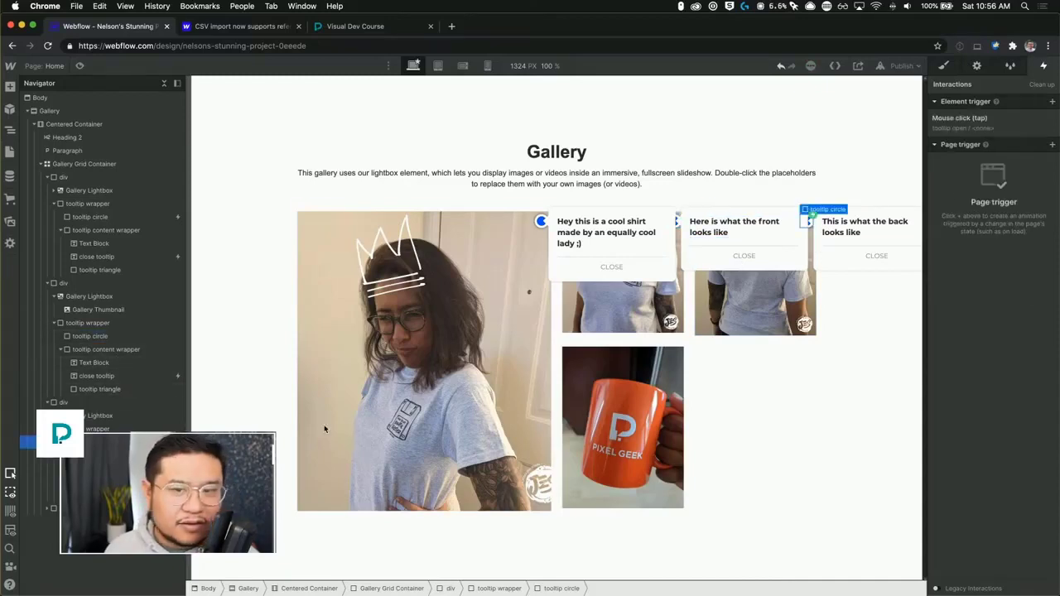
click(1053, 118)
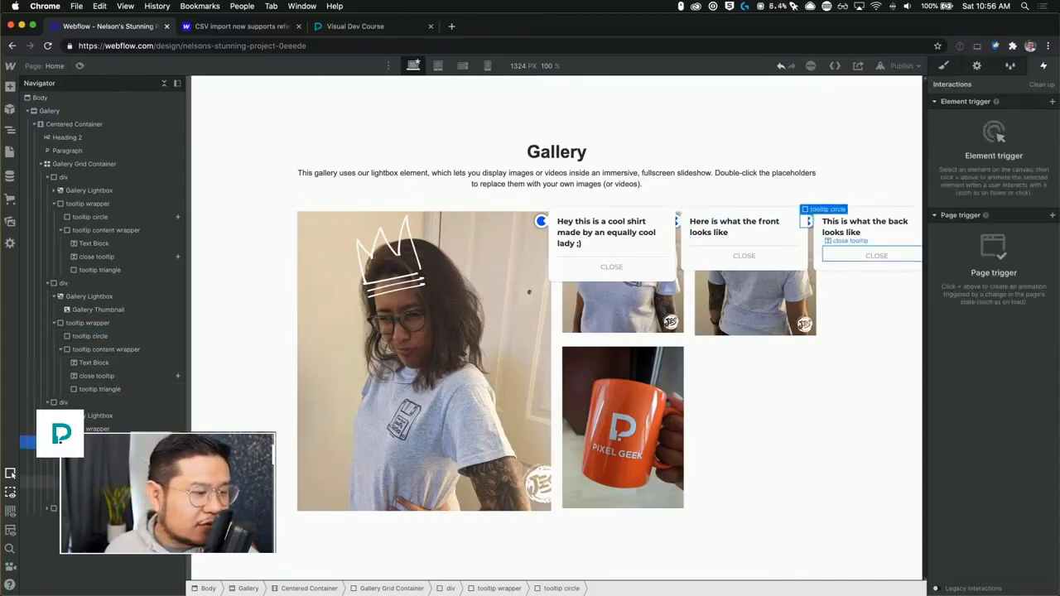
click(865, 255)
click(1053, 118)
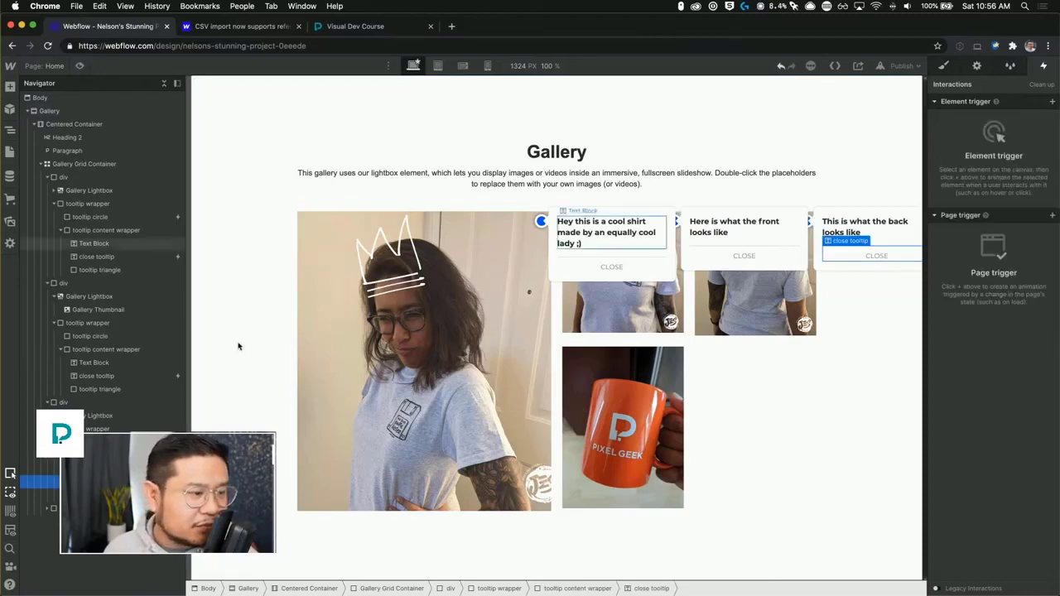
click(142, 375)
click(1050, 119)
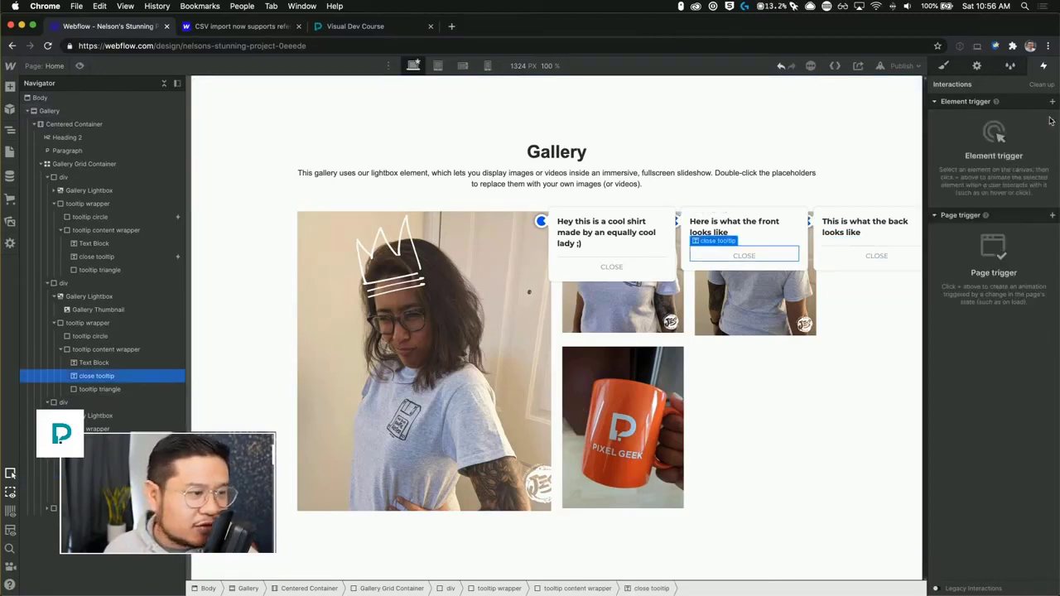
Set the first tooltip circle's mouse click triggers to fire on all elements with the tooltip circle class.
click(129, 217)
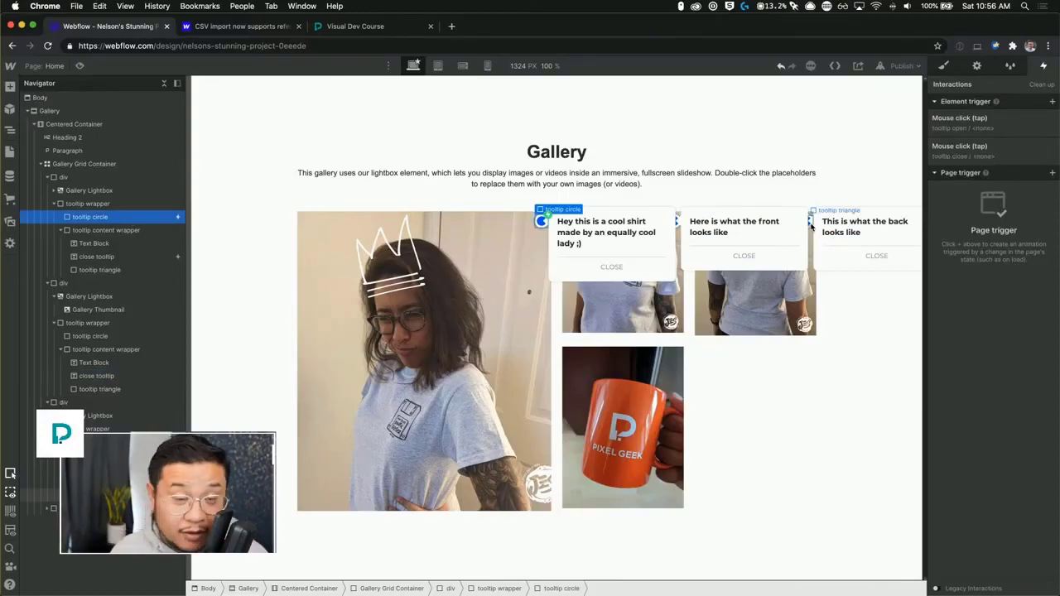
click(980, 134)
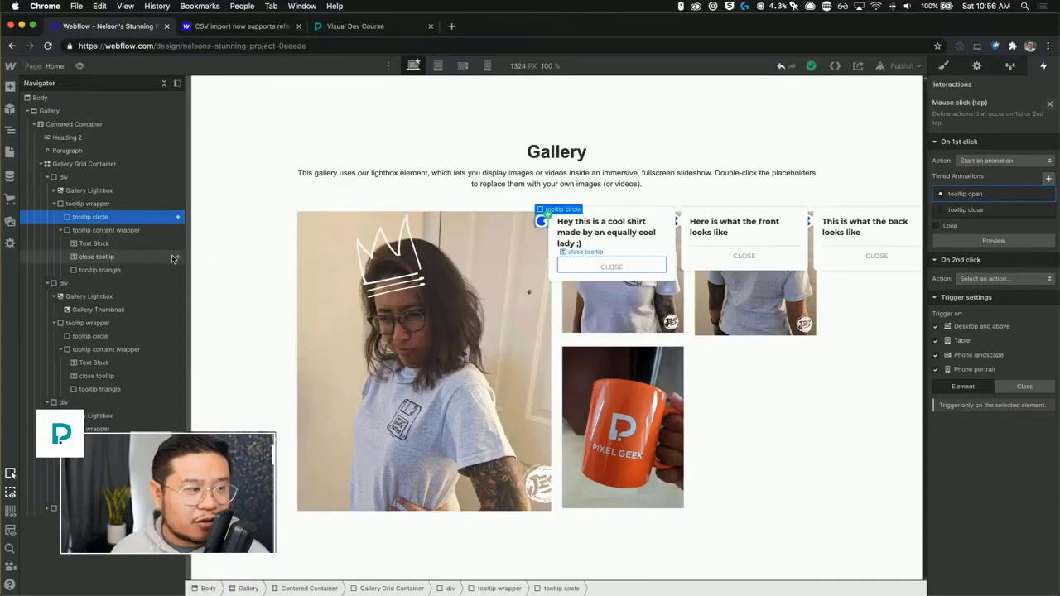
click(1027, 386)
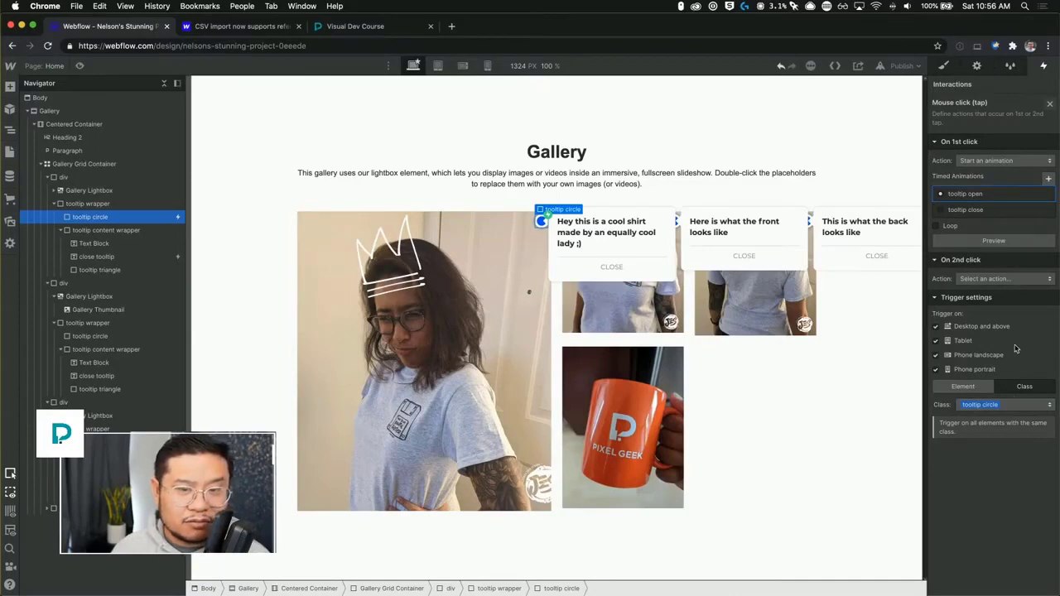
click(1050, 107)
click(989, 154)
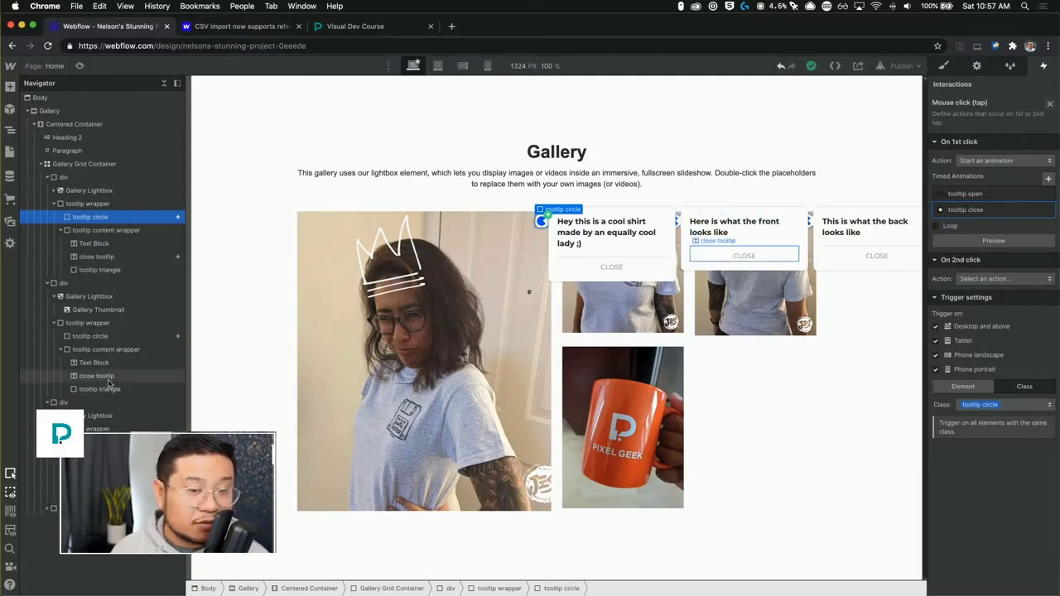
click(1049, 104)
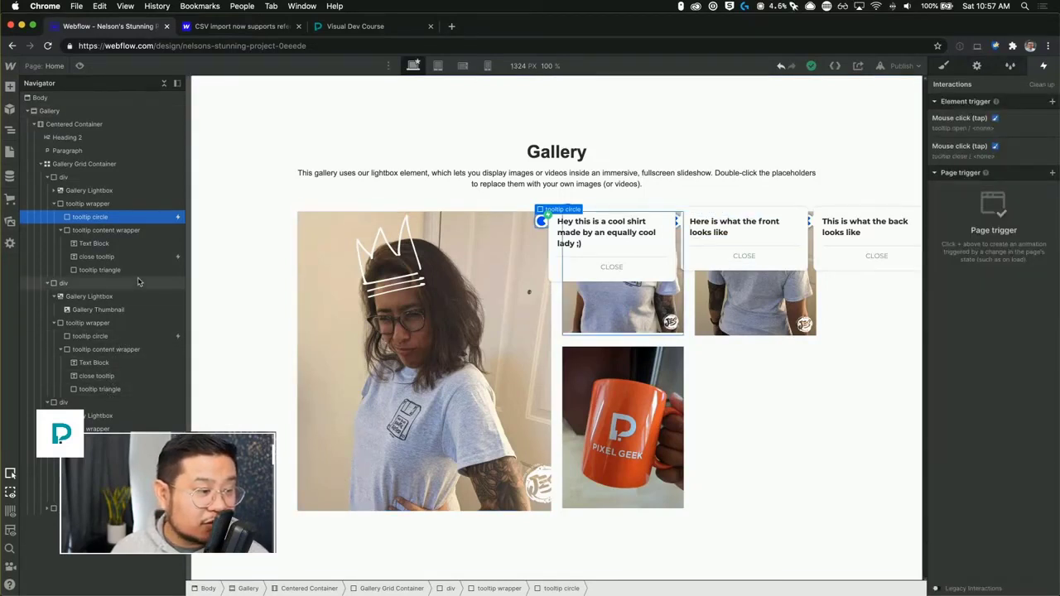
Delete the mouse click trigger from the first tooltip's close button.
click(99, 283)
click(97, 257)
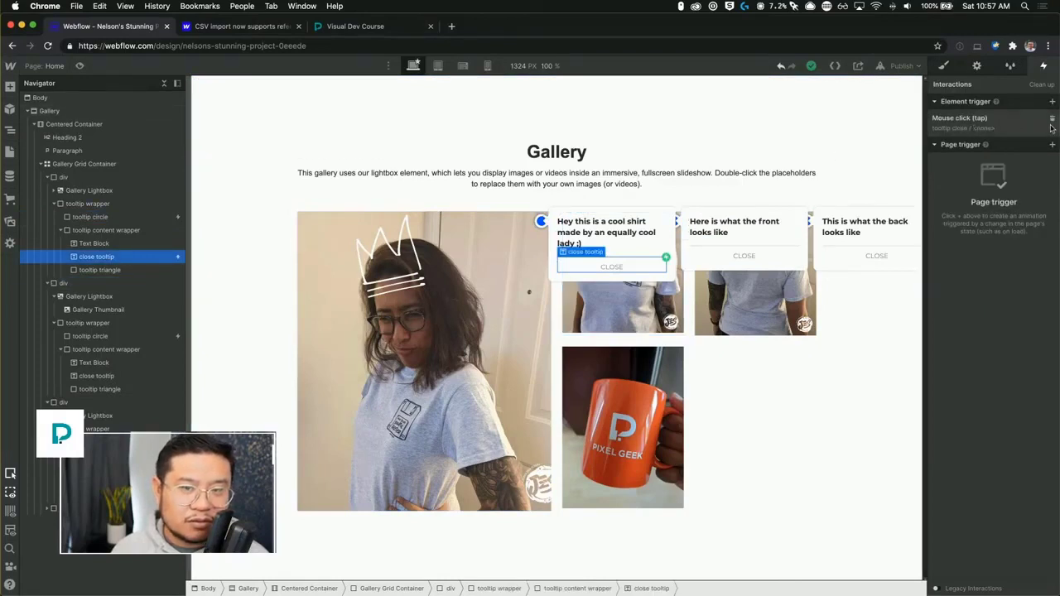
click(1052, 120)
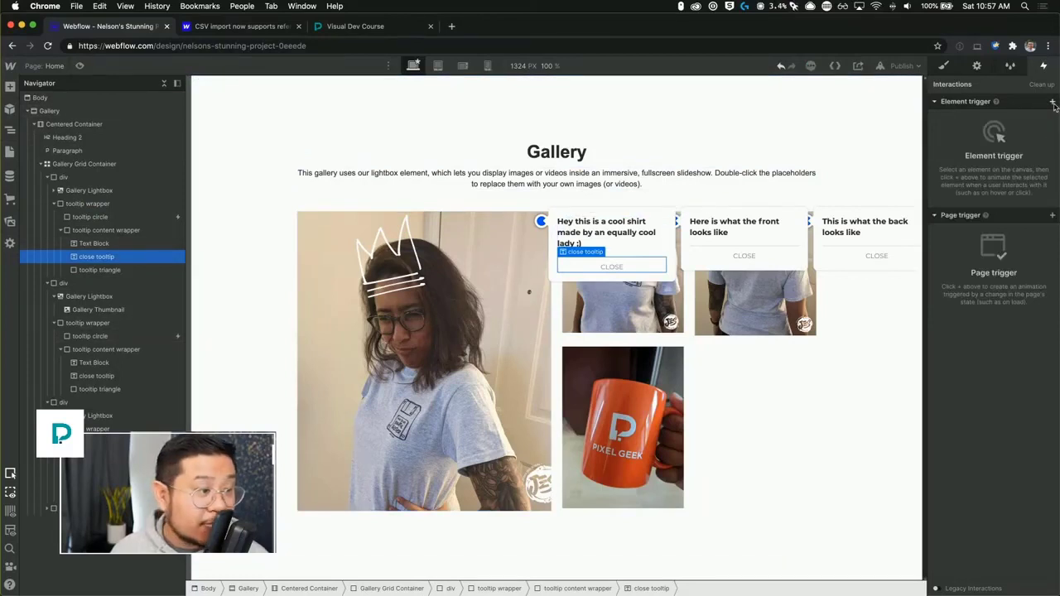
click(124, 217)
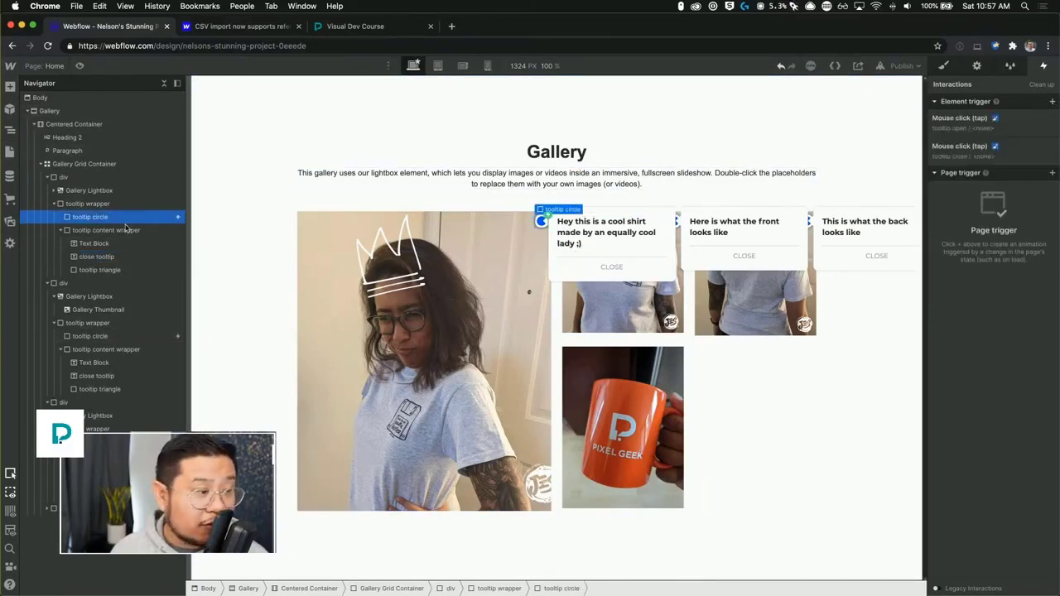
Add a mouse click trigger to the close tooltip button that starts the tooltip close animation for its whole class.
click(98, 256)
click(1051, 101)
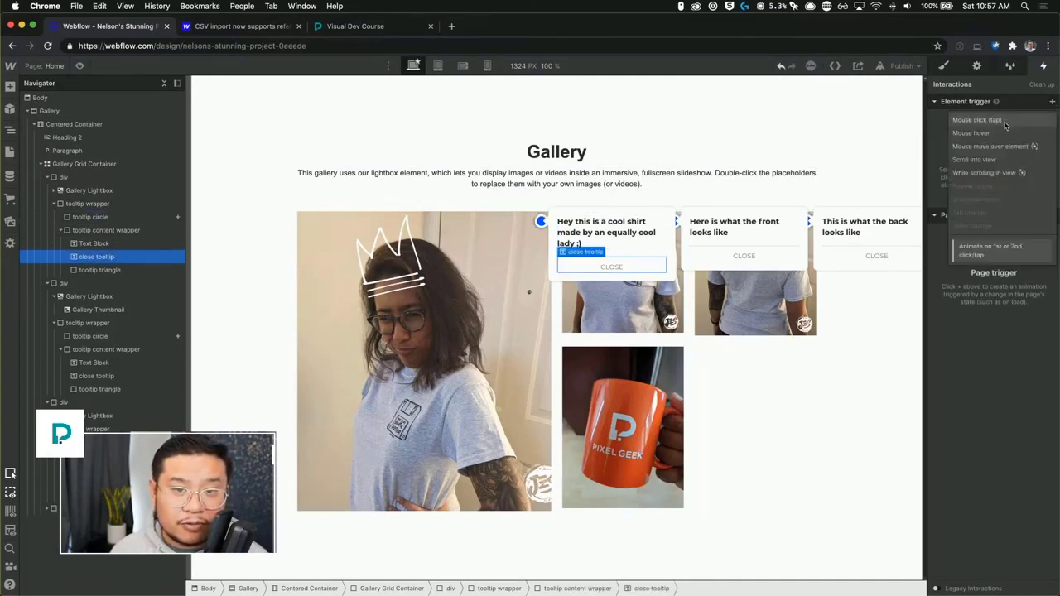
click(977, 120)
click(989, 161)
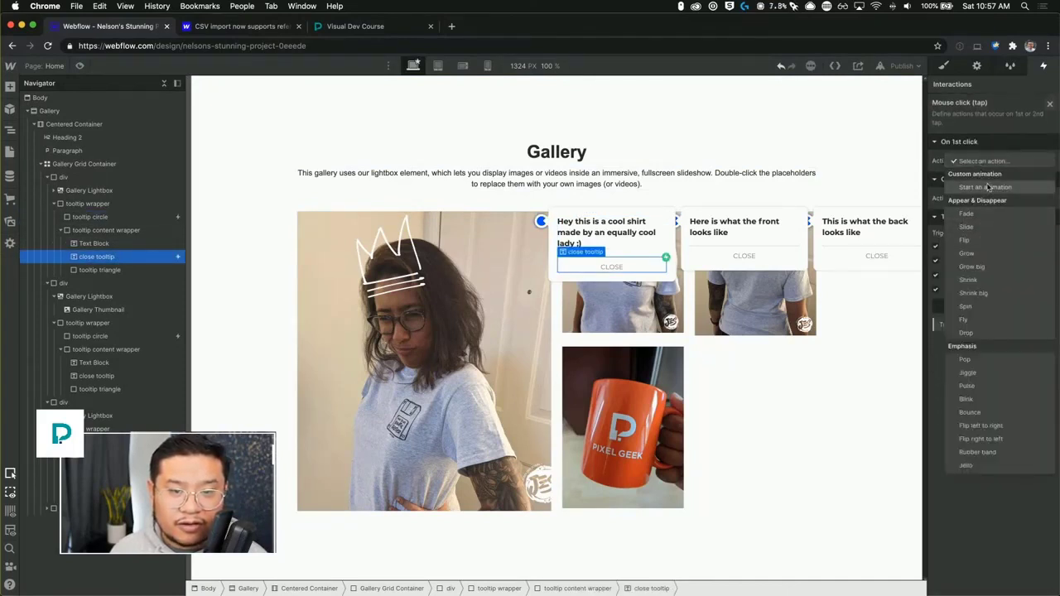
click(988, 188)
click(981, 210)
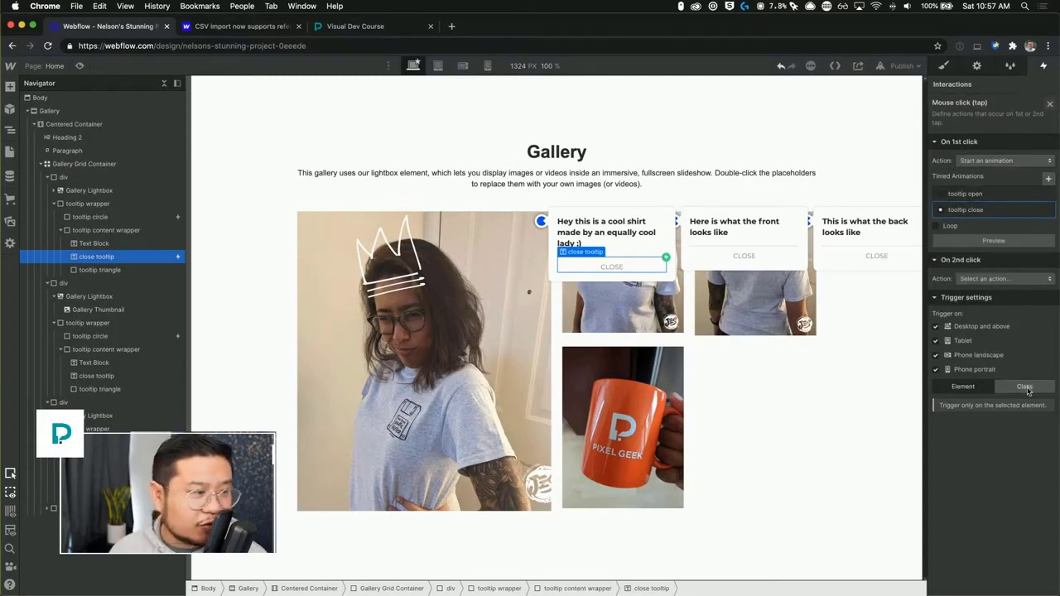
click(1025, 387)
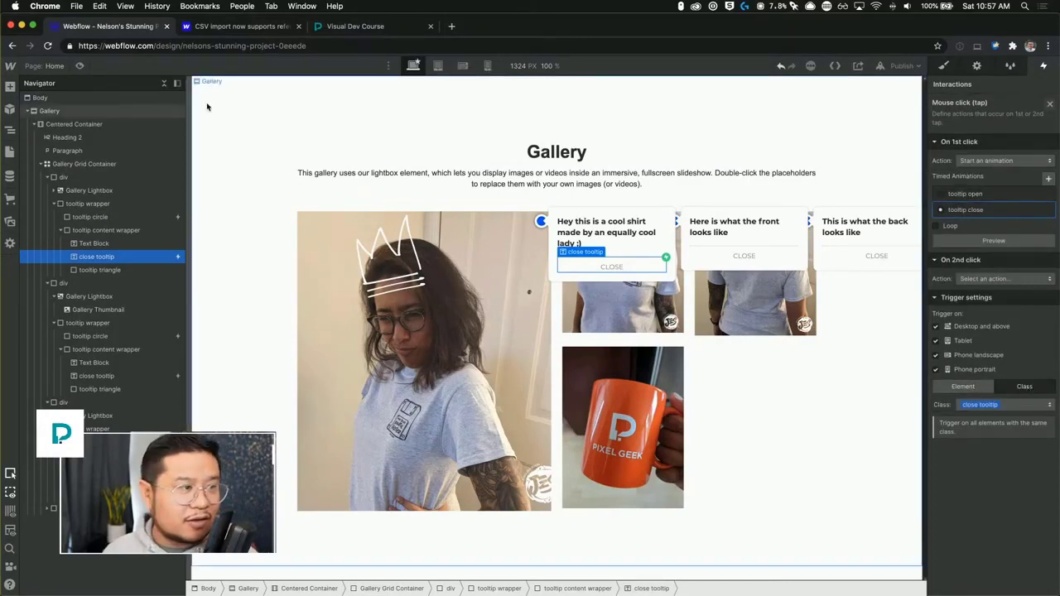
Preview the gallery and open the tooltips on each image, closing the lightbox opened by mistake.
click(80, 66)
click(646, 221)
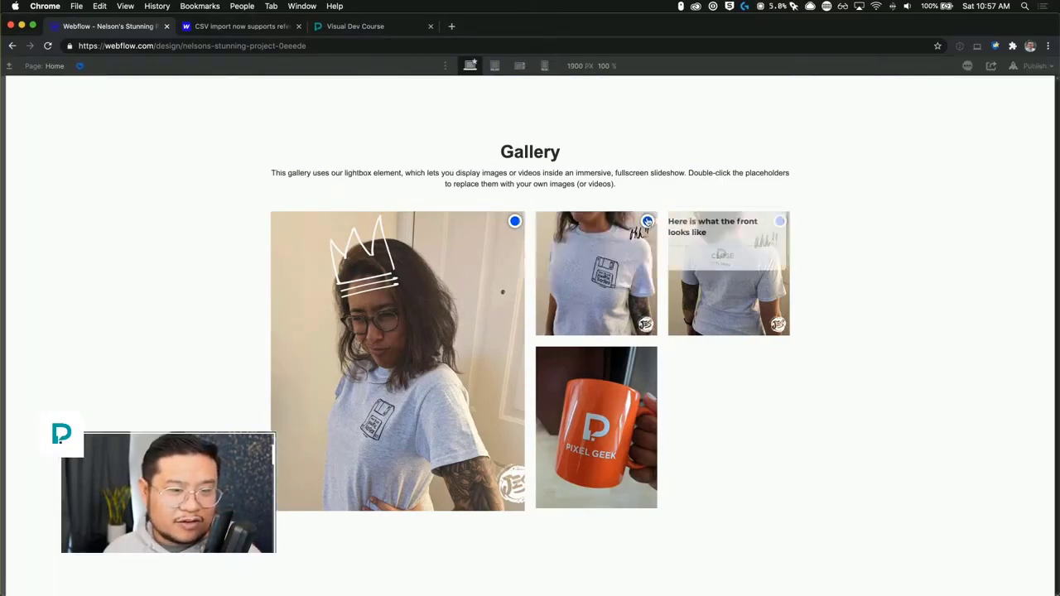
click(515, 221)
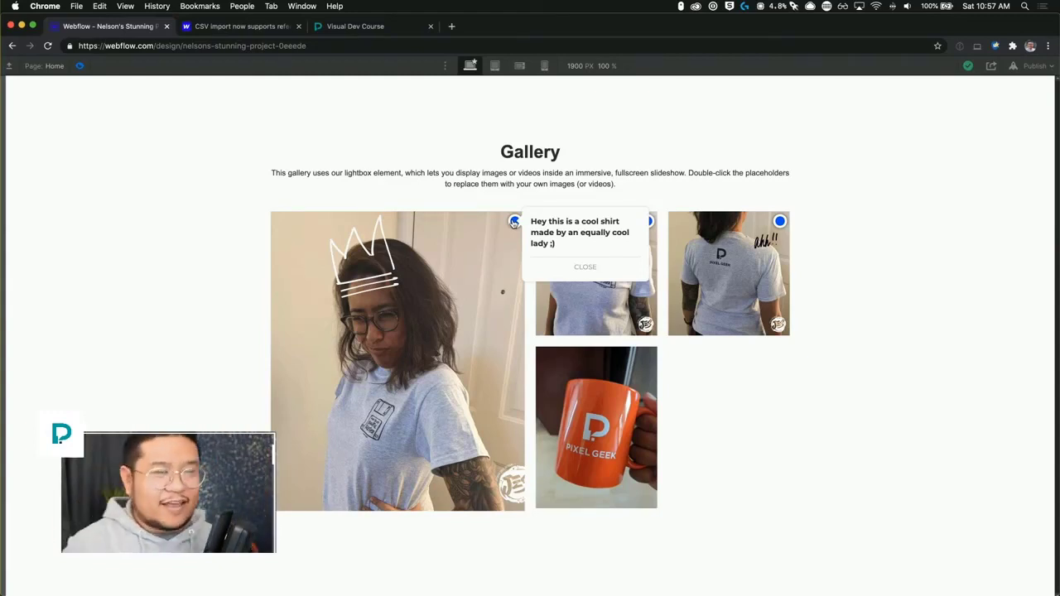
click(782, 224)
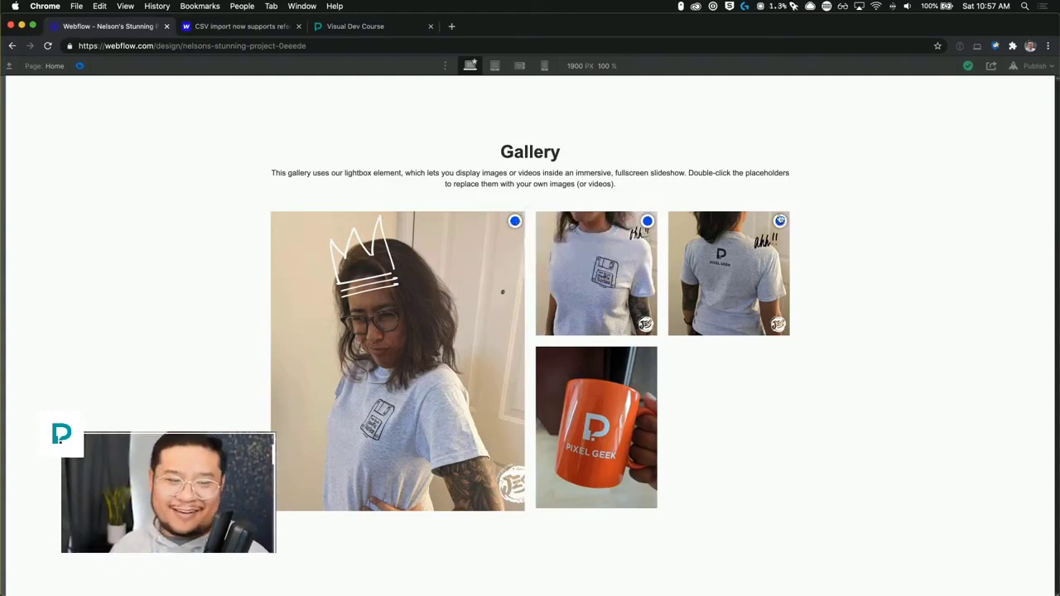
click(650, 222)
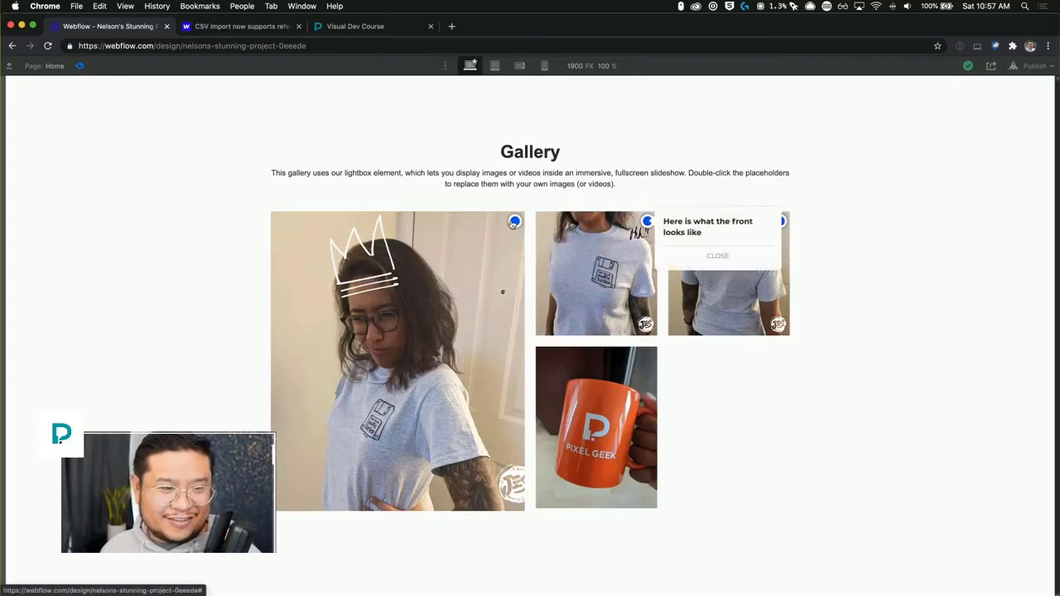
click(653, 229)
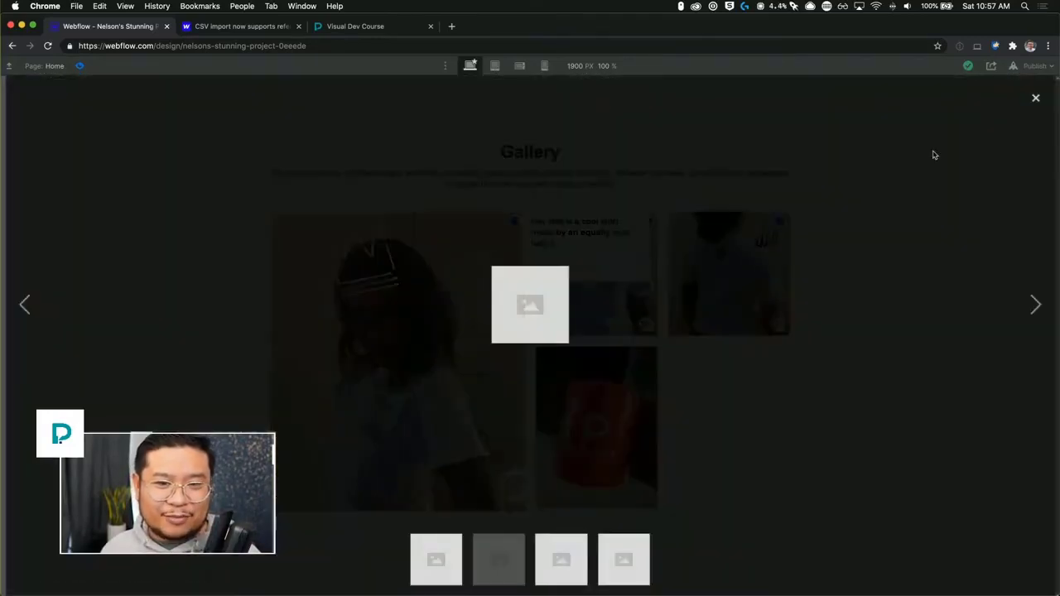
click(1035, 101)
Test the tooltips' close buttons in preview, then return to the designer.
click(779, 221)
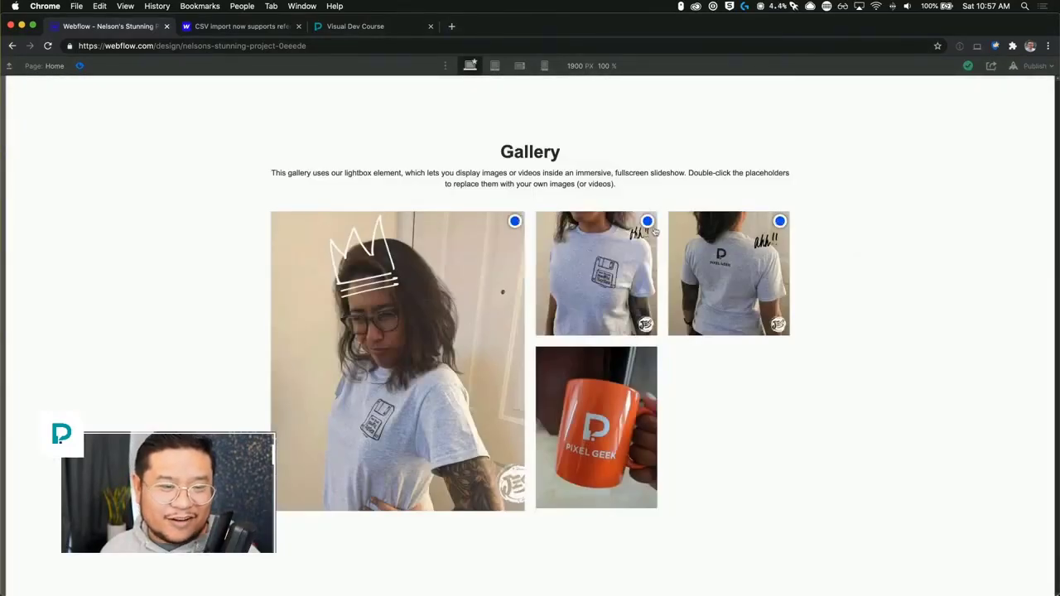
click(648, 222)
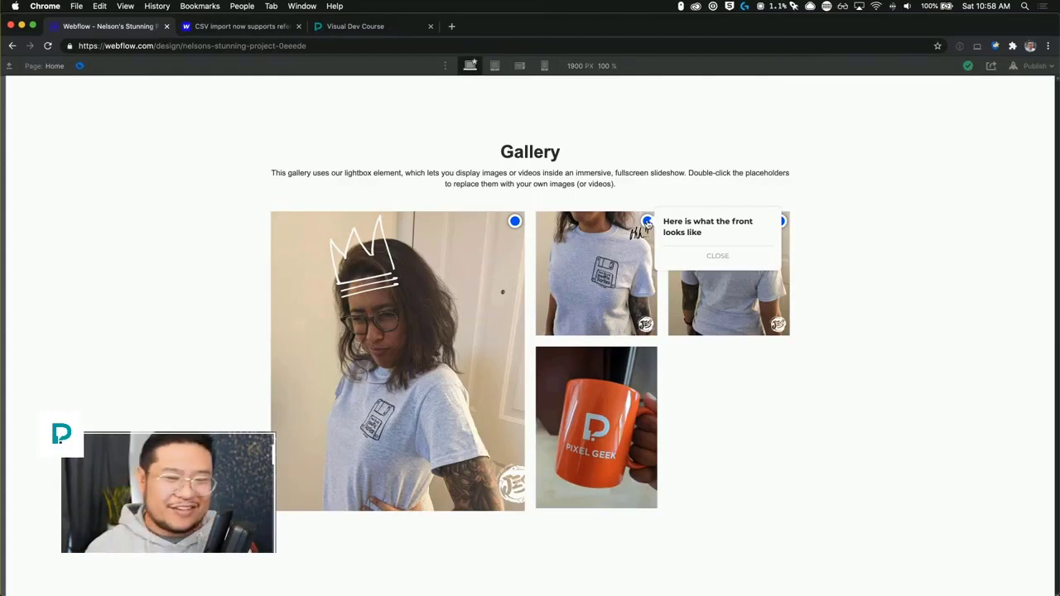
click(717, 255)
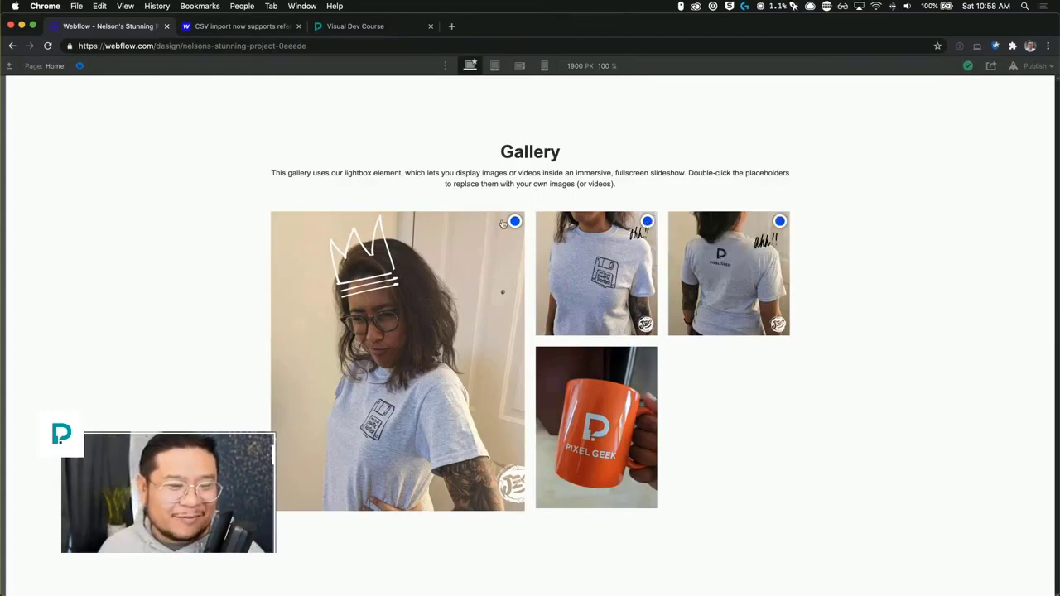
click(514, 222)
click(588, 266)
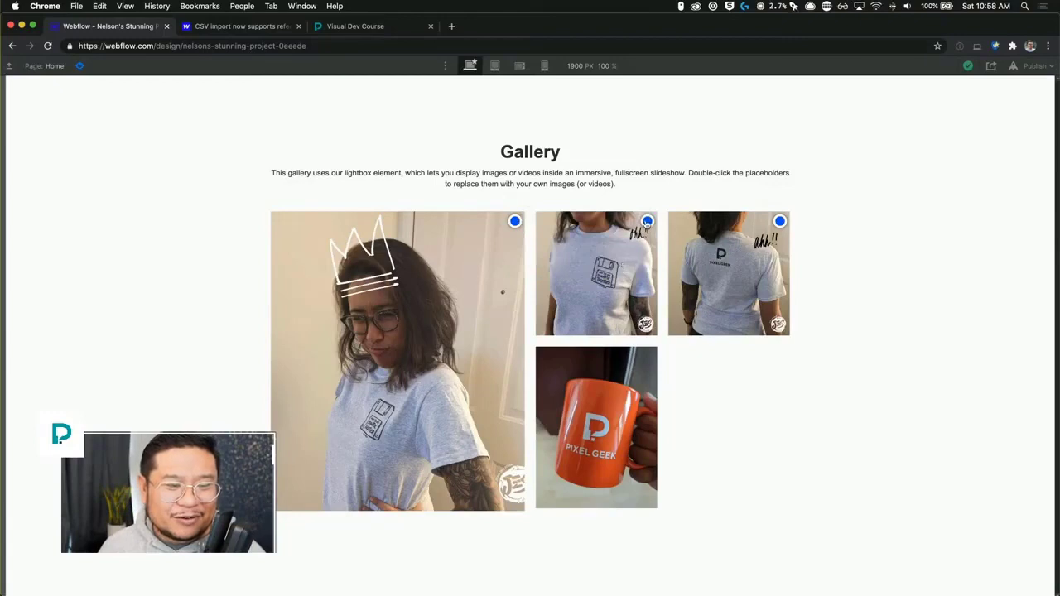
click(646, 222)
click(719, 257)
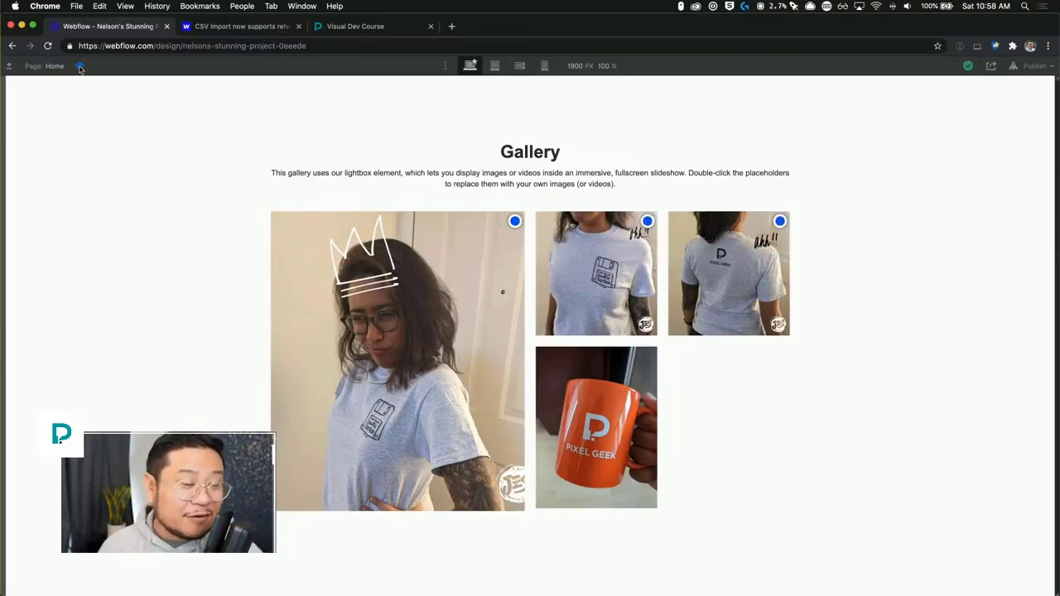
click(80, 66)
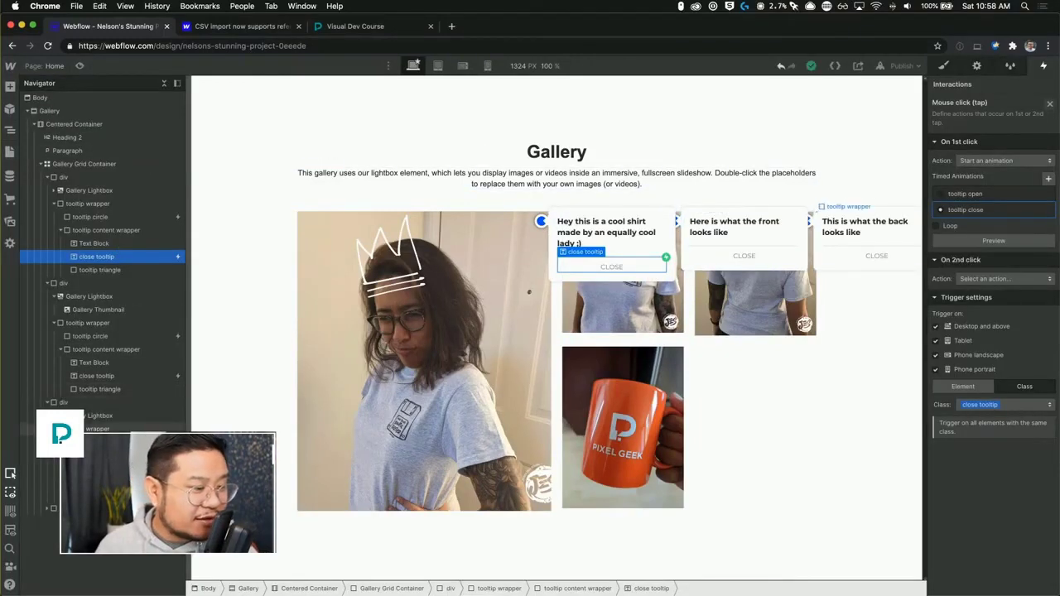
Copy a tooltip wrapper into the mug image's container and change its tooltip text to "This is a mug.".
click(94, 430)
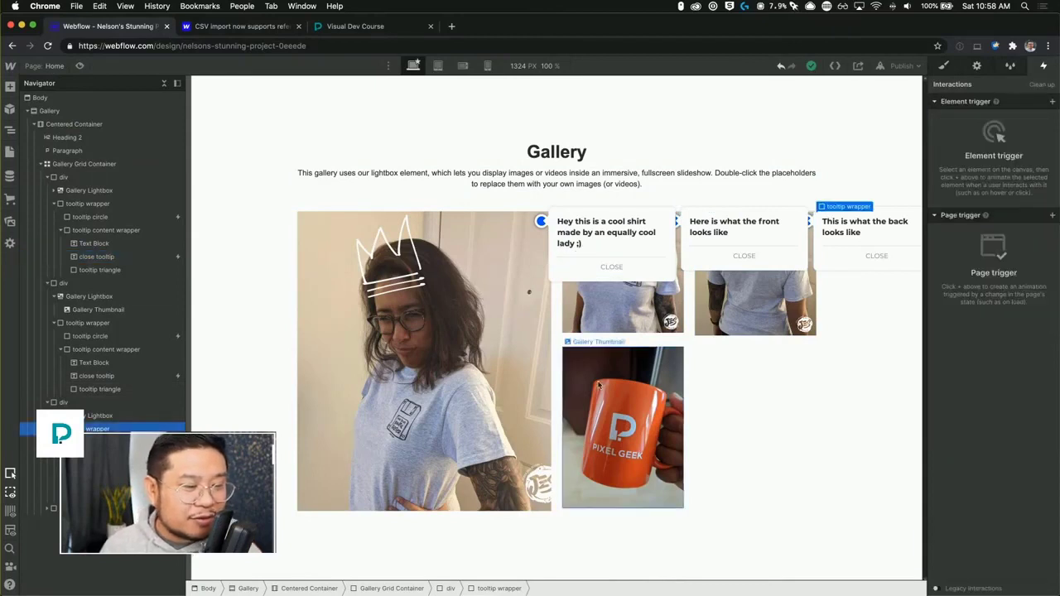
click(607, 440)
click(94, 508)
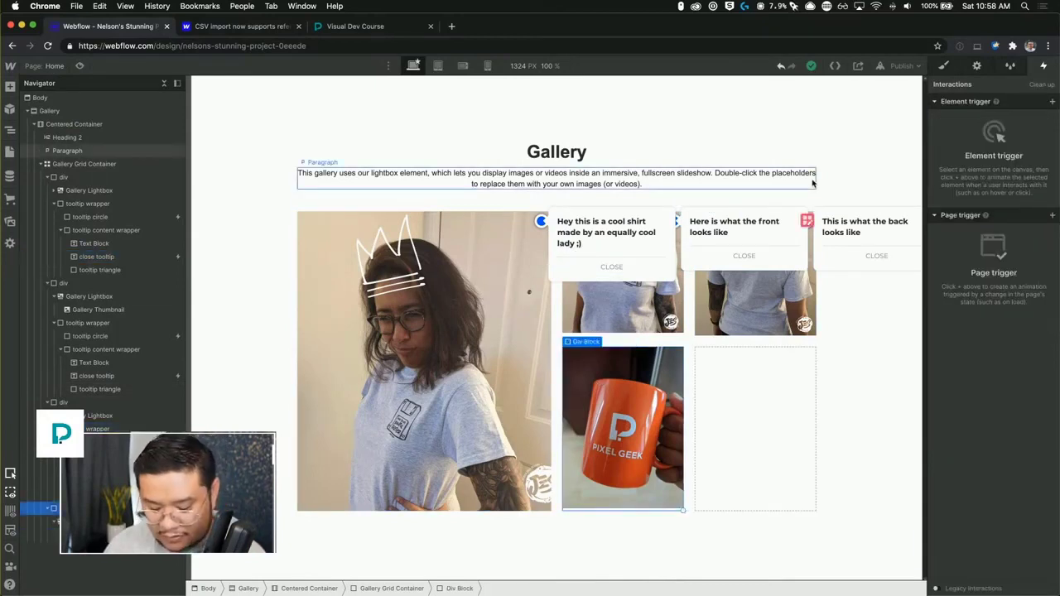
key(s)
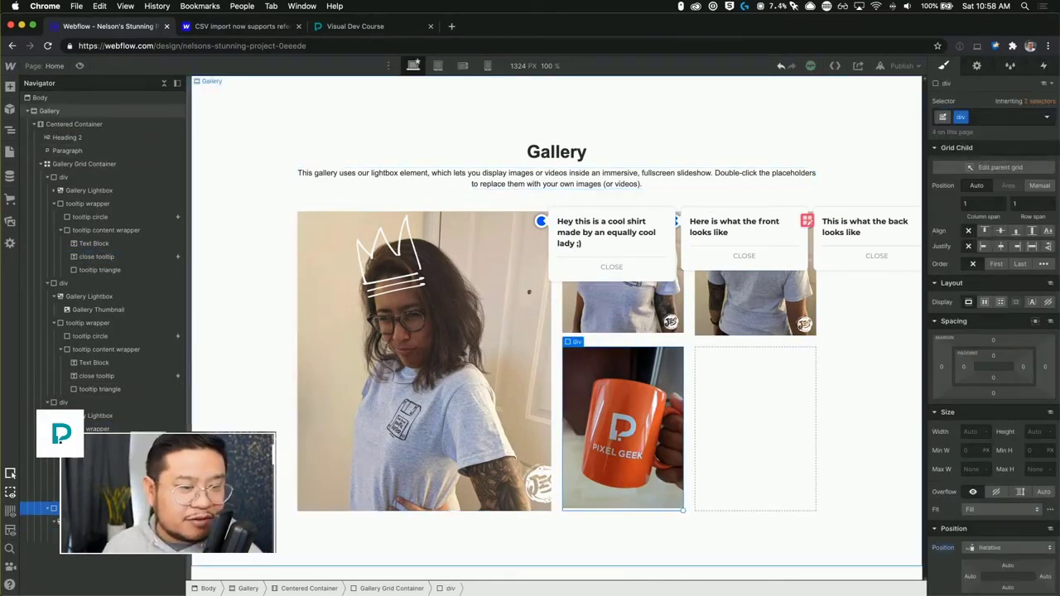
double_click(714, 365)
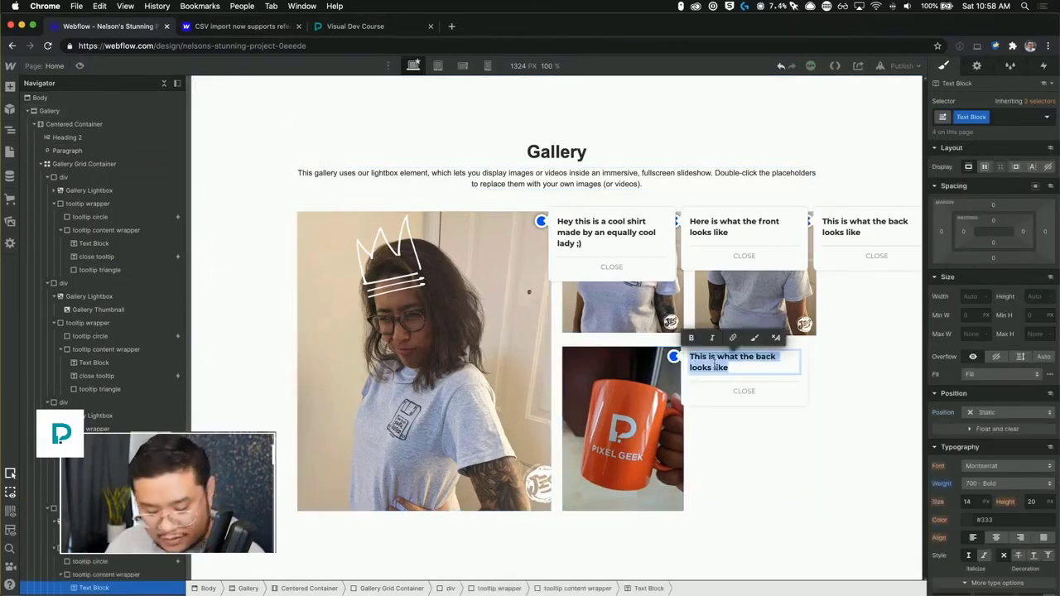
text(This is a mug.)
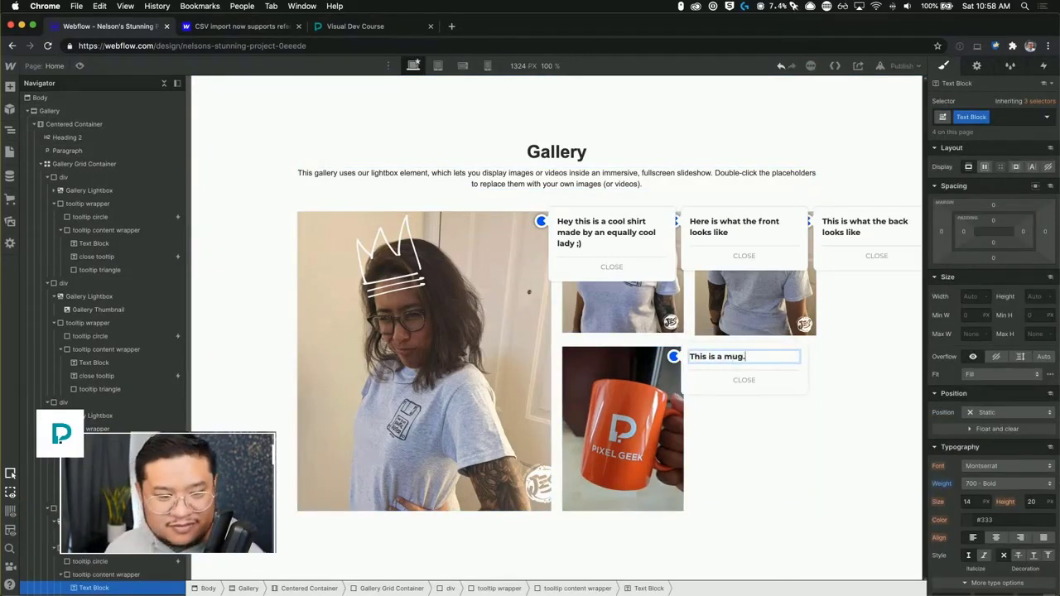
Preview the gallery and open and close the mug's tooltip.
key(super+shift+p)
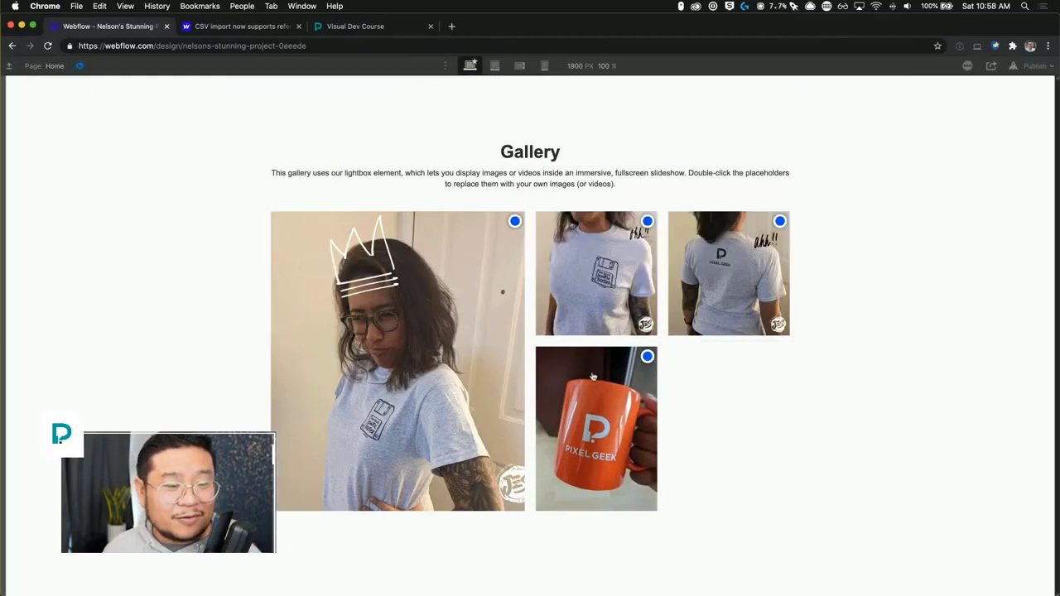
click(642, 359)
click(712, 416)
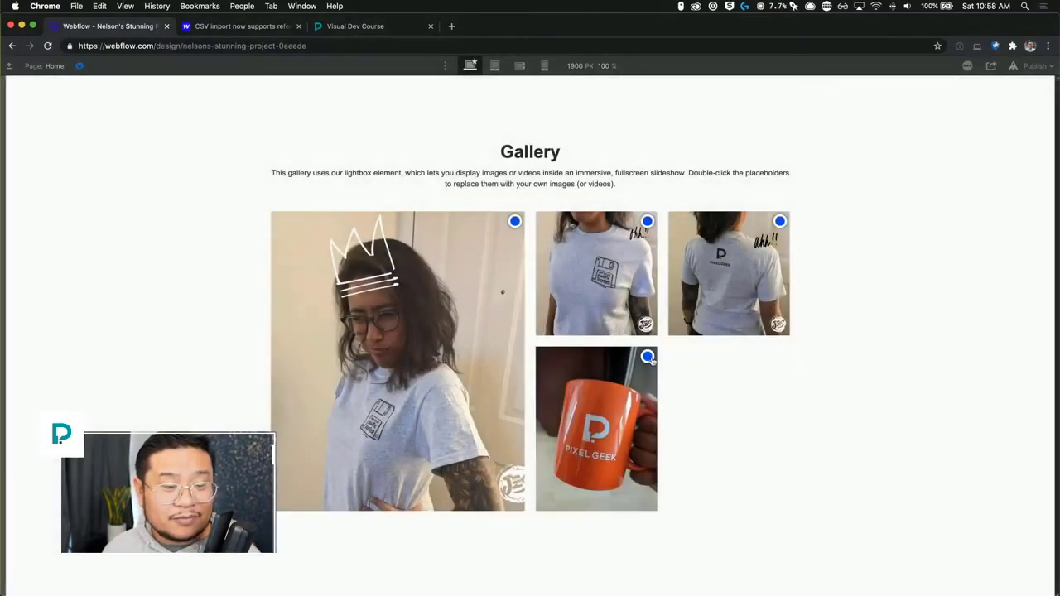
click(647, 222)
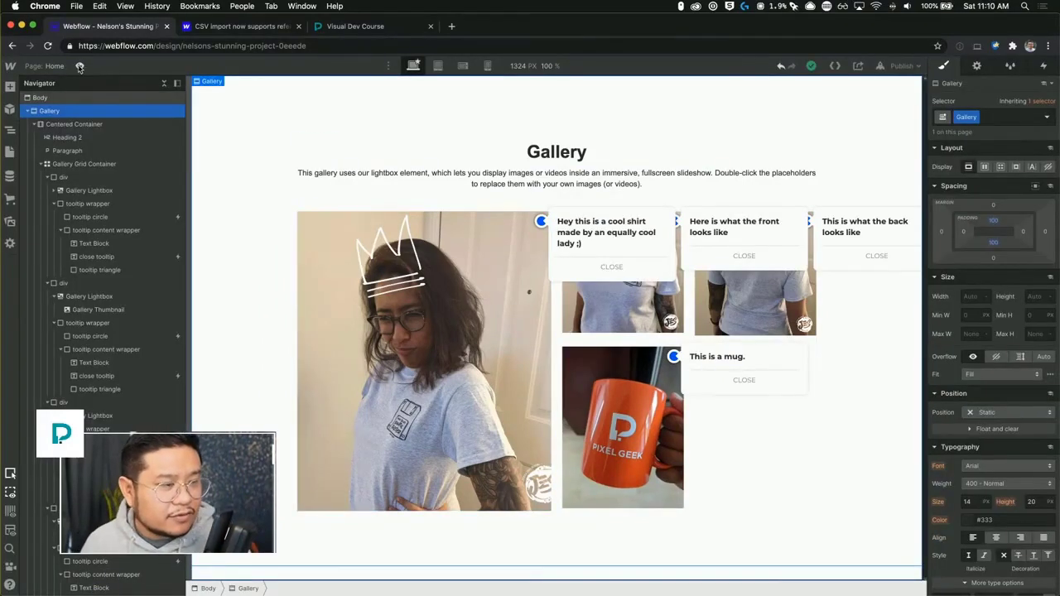
Leave preview, return to the designer and switch the canvas to the tablet breakpoint.
key(super+shift+p)
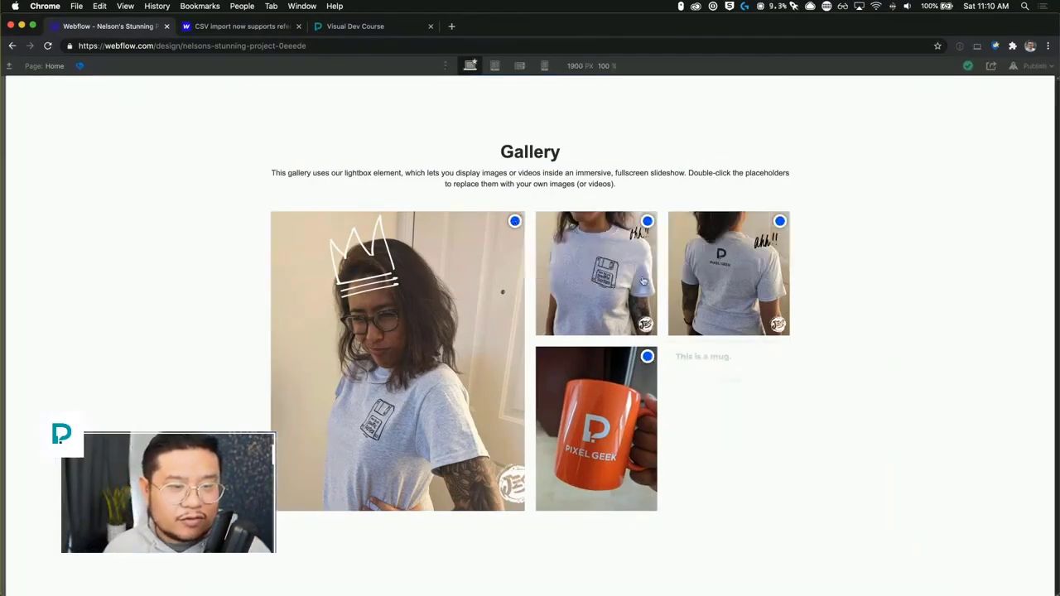
mouse_move(781, 224)
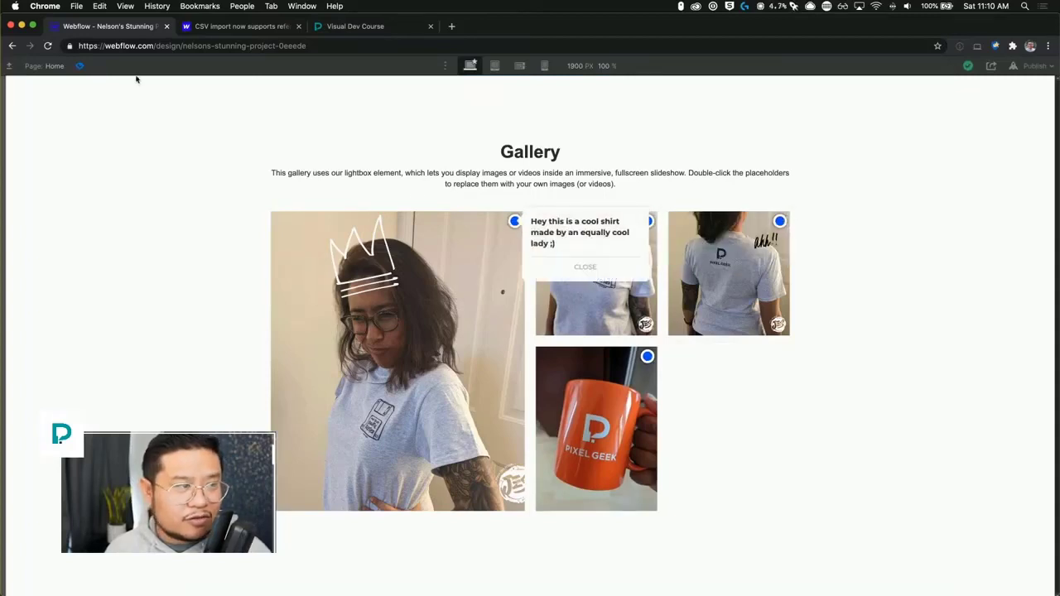
click(77, 66)
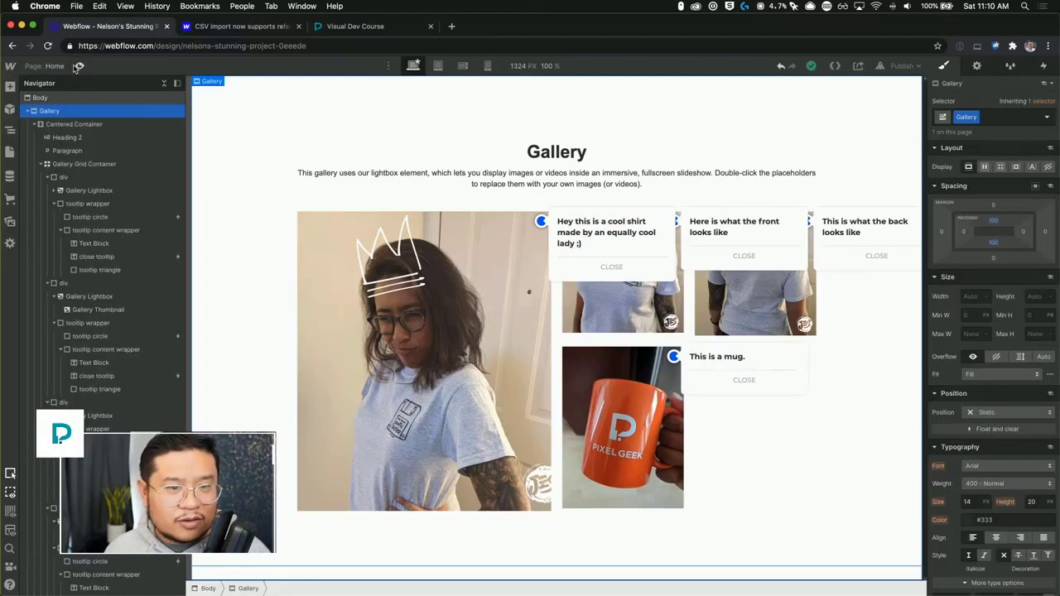
click(438, 66)
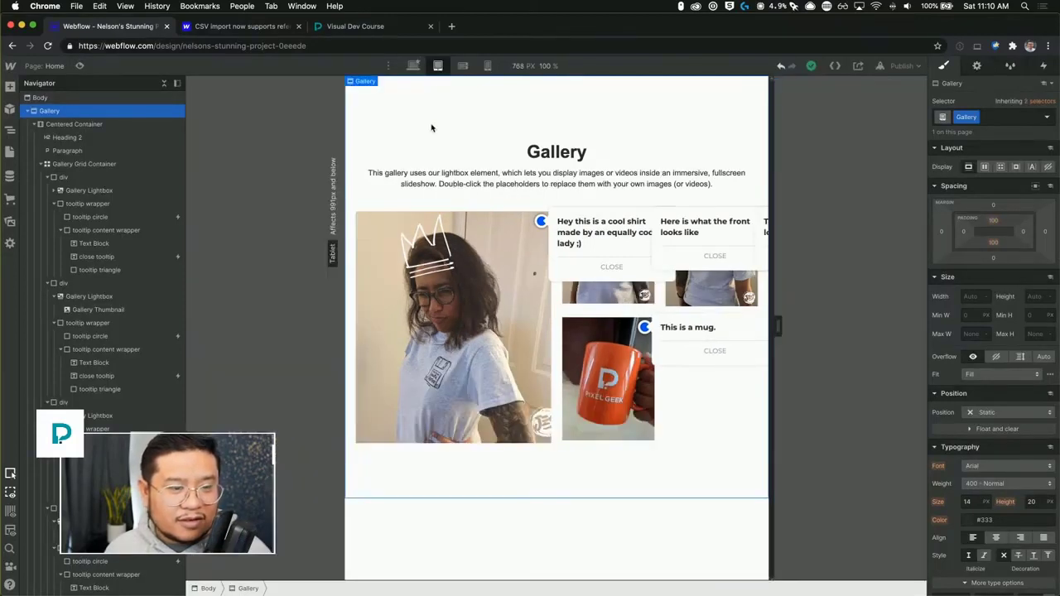
Preview the tablet layout, opening and closing the tooltips on each image, and return to the designer.
click(79, 69)
click(721, 222)
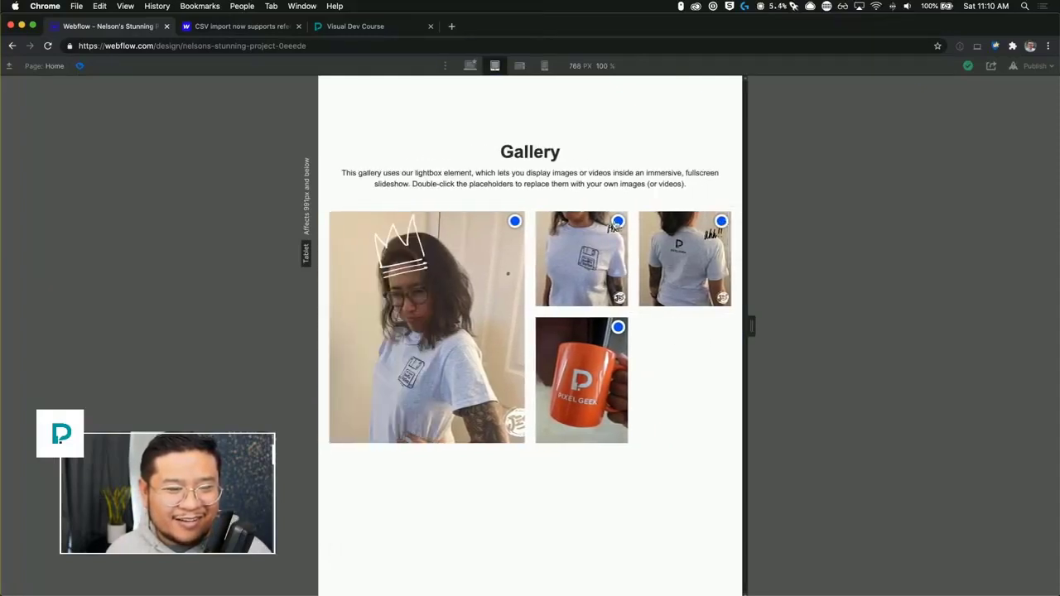
click(621, 230)
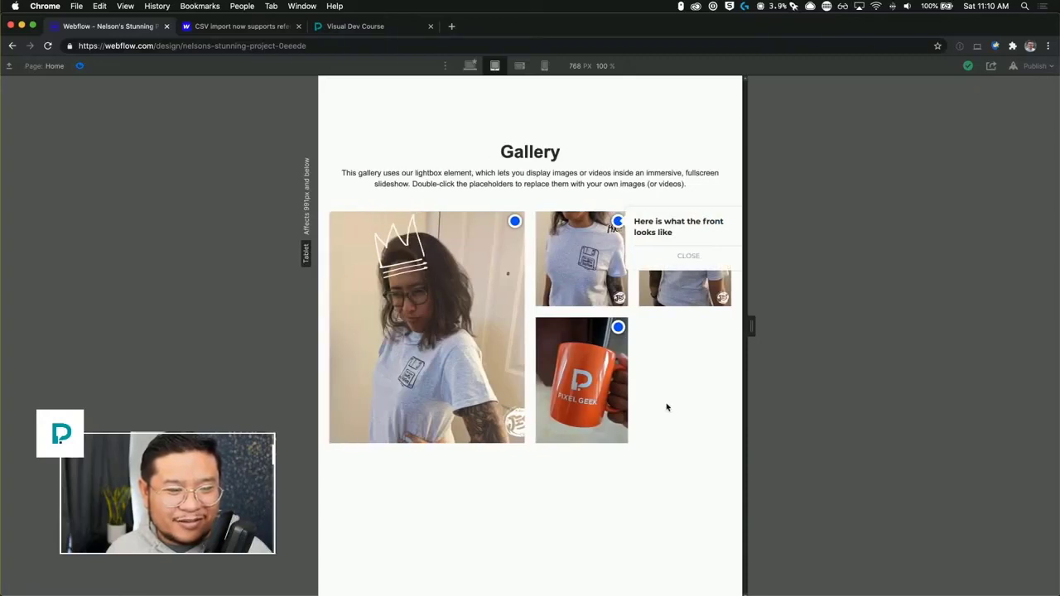
click(512, 224)
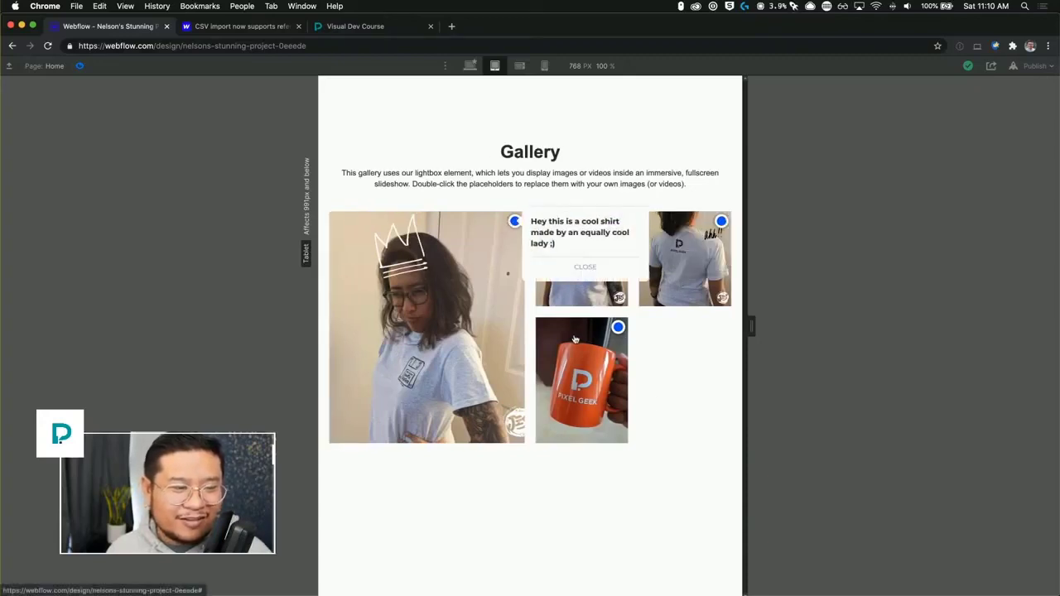
click(618, 327)
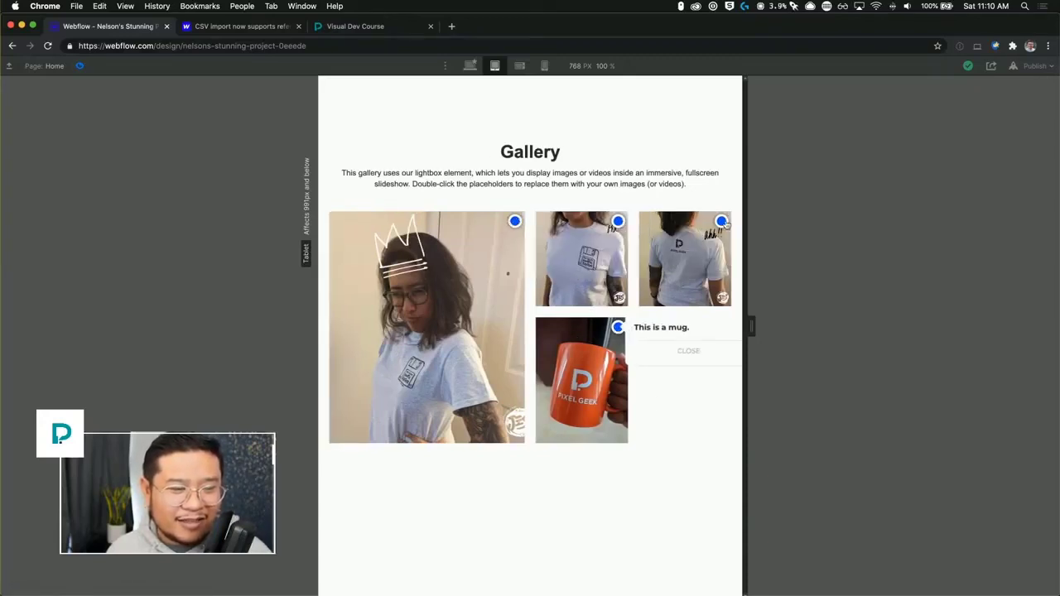
click(678, 244)
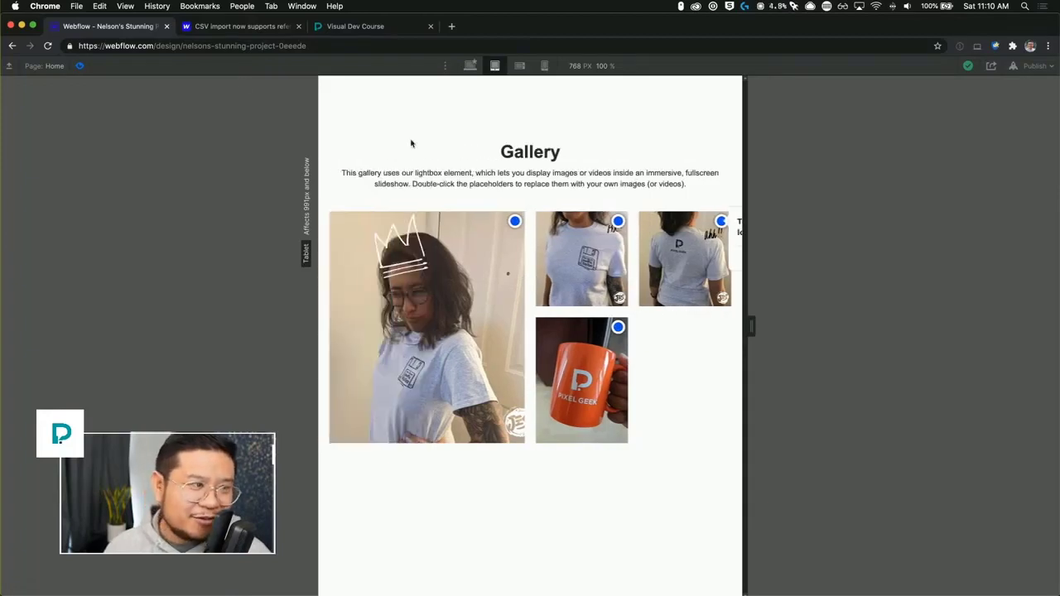
click(80, 66)
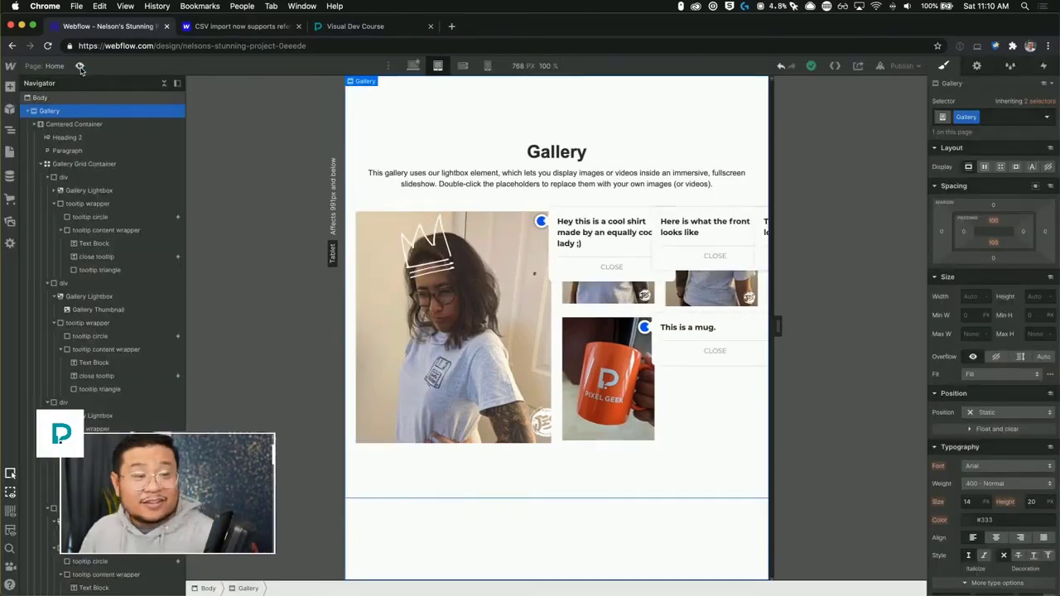
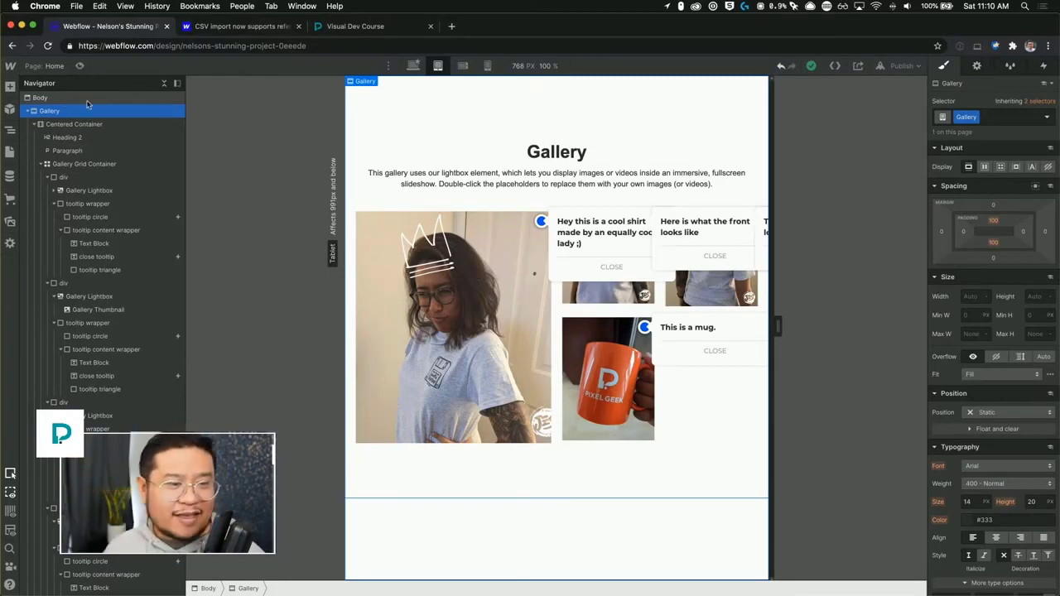
Give the first tooltip's text block a new class named "tooltip text".
click(610, 230)
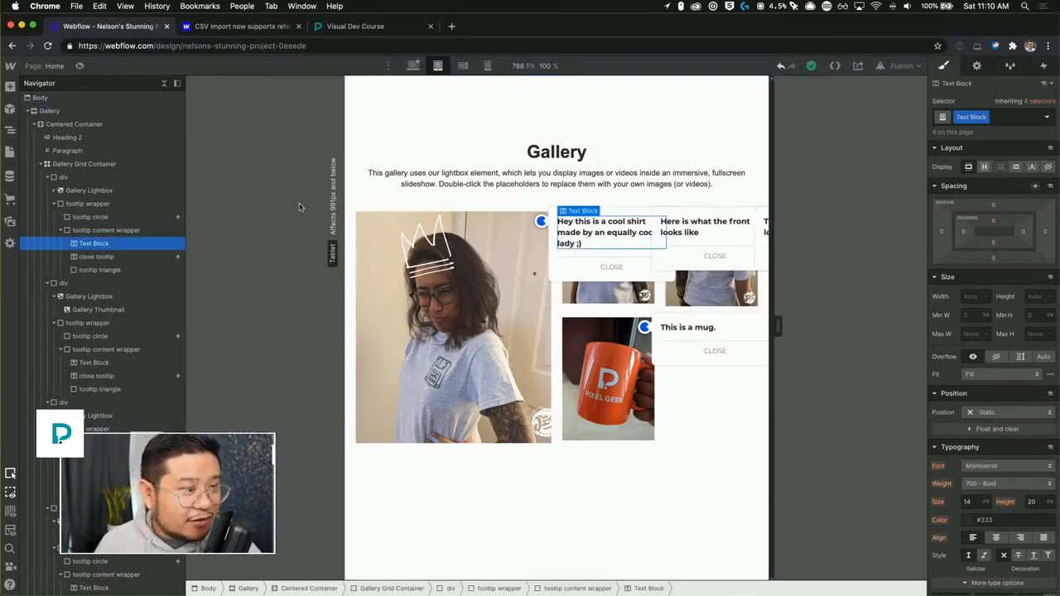
click(116, 231)
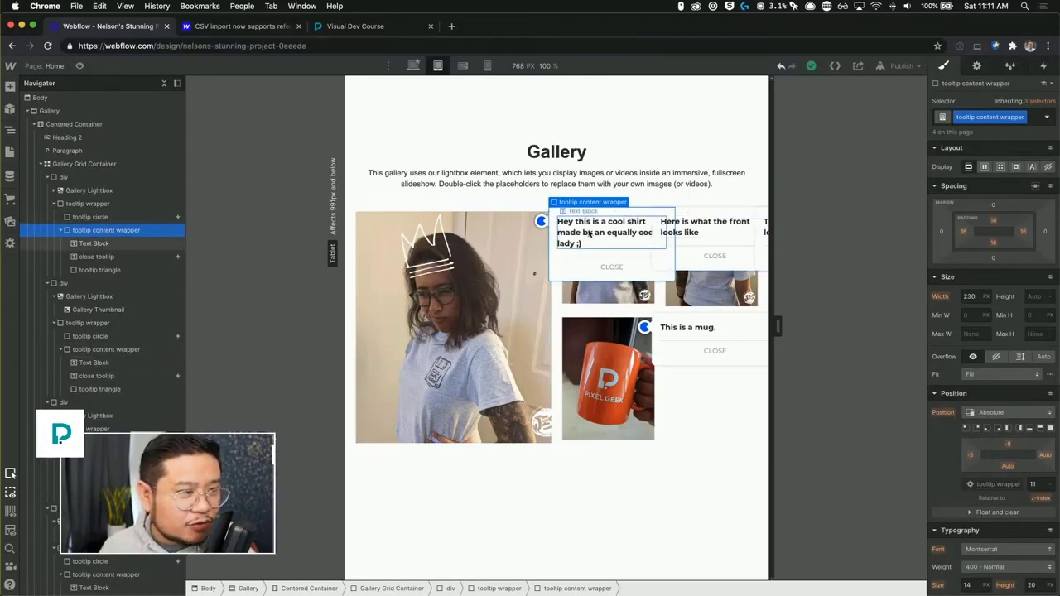
click(93, 243)
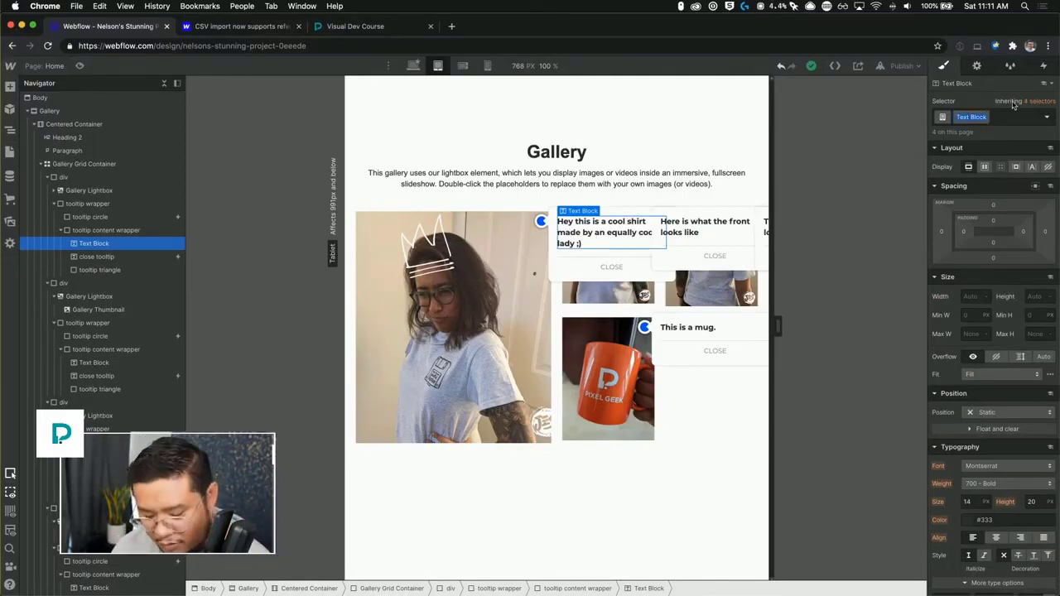
text(tool)
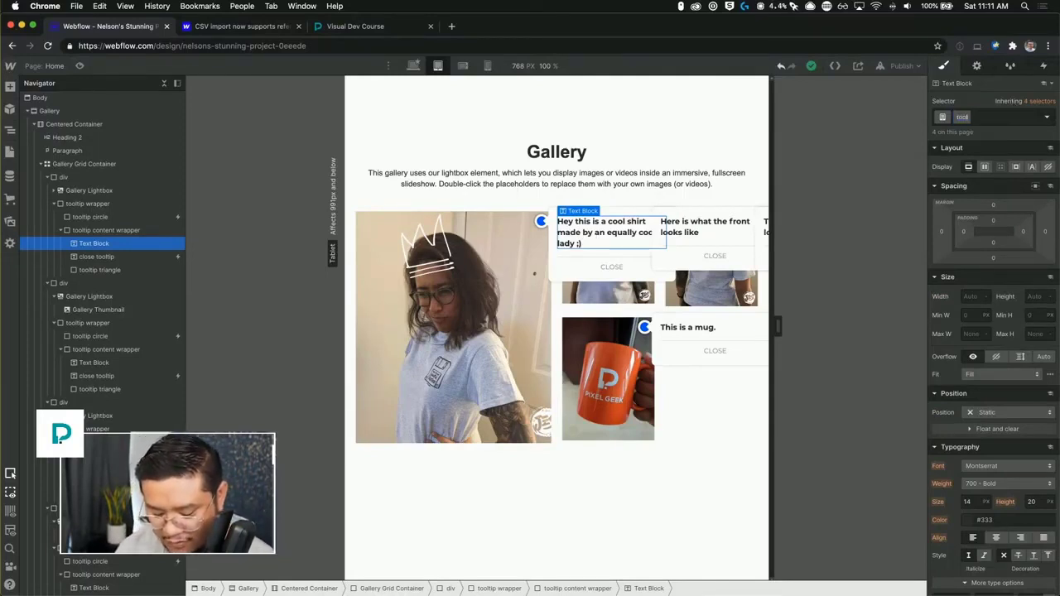
text(tip text)
key(Return)
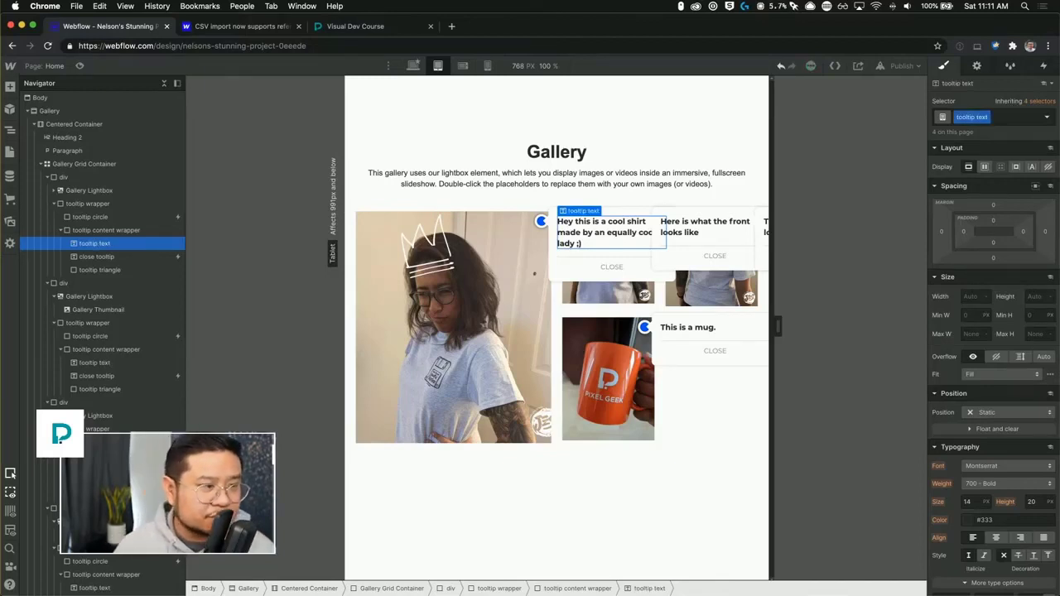
Hide the first image's tooltip content wrapper on the tablet breakpoint by setting its display to none.
click(104, 233)
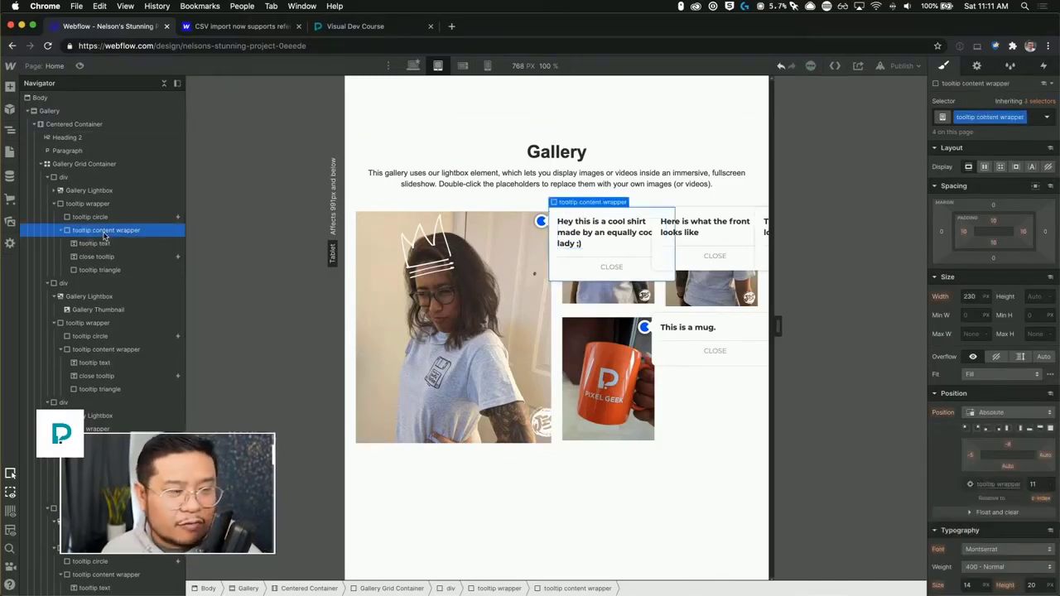
click(1048, 167)
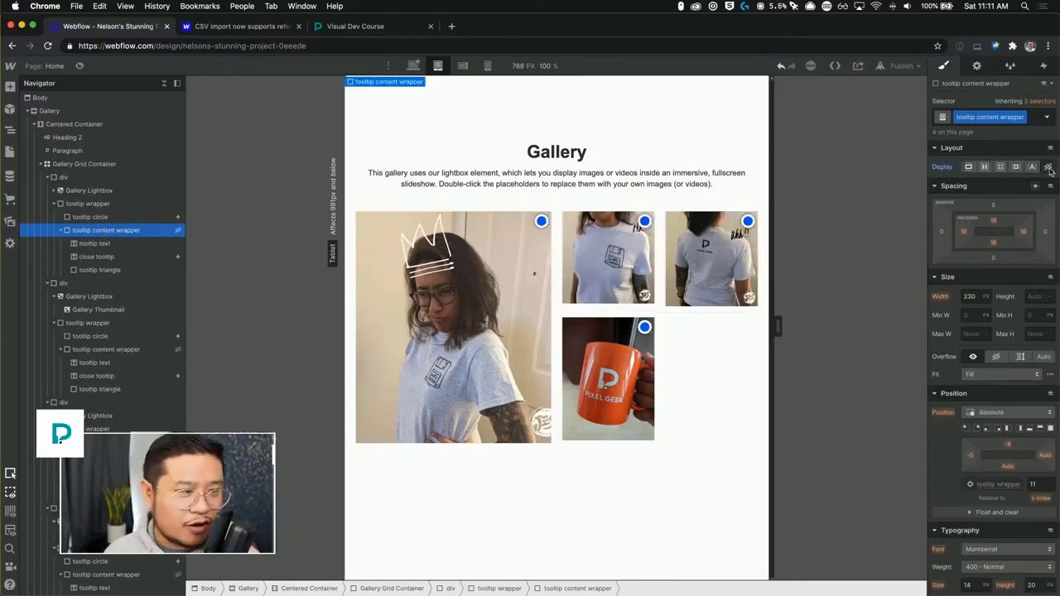
Restrict the tooltip circle's mouse-click interaction to trigger on Desktop and above only, turning off Tablet and both phone sizes.
click(174, 218)
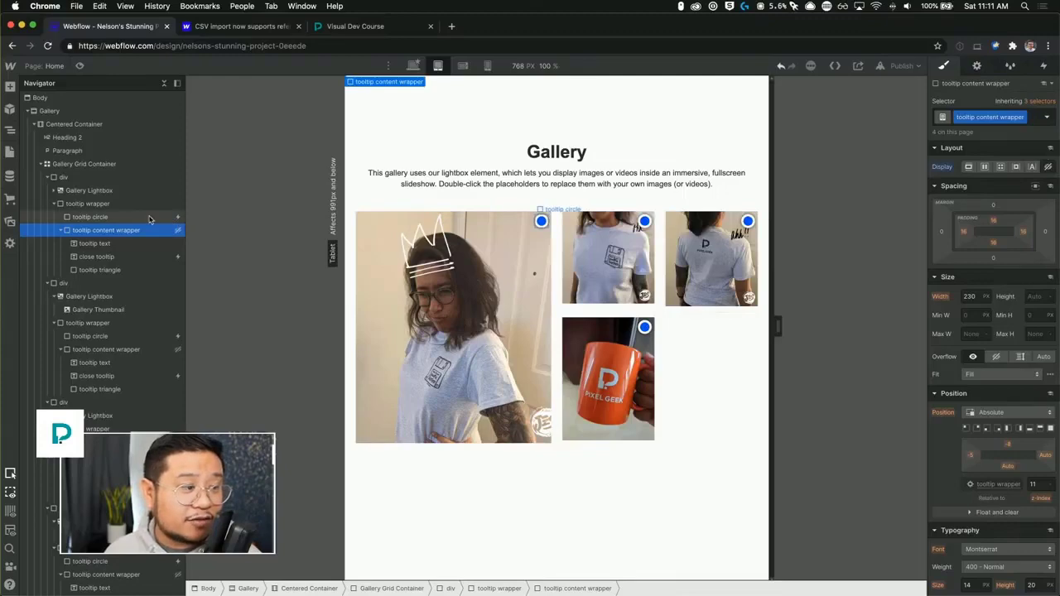
click(1042, 66)
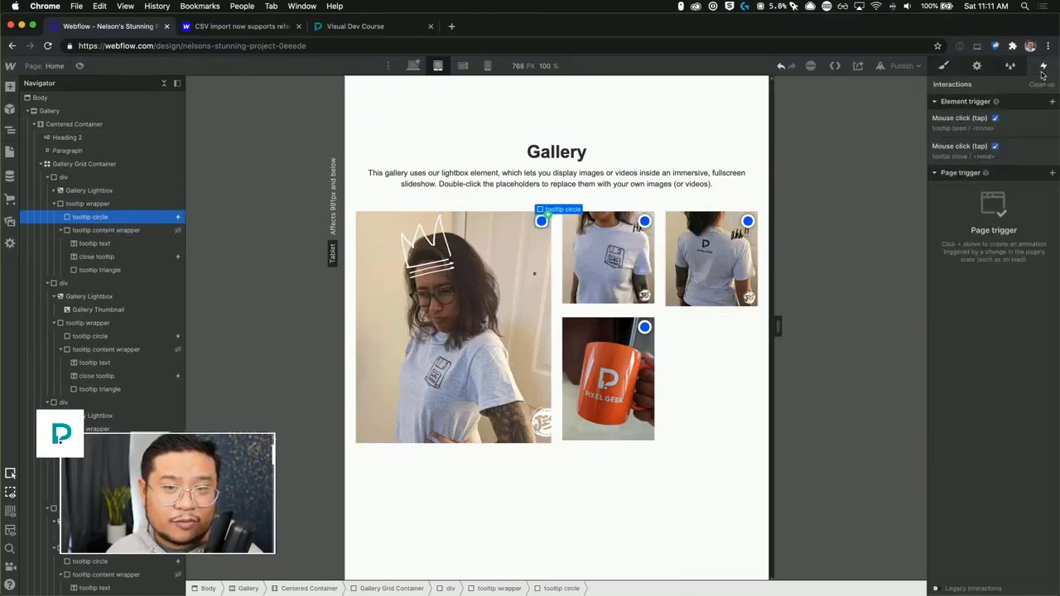
click(971, 119)
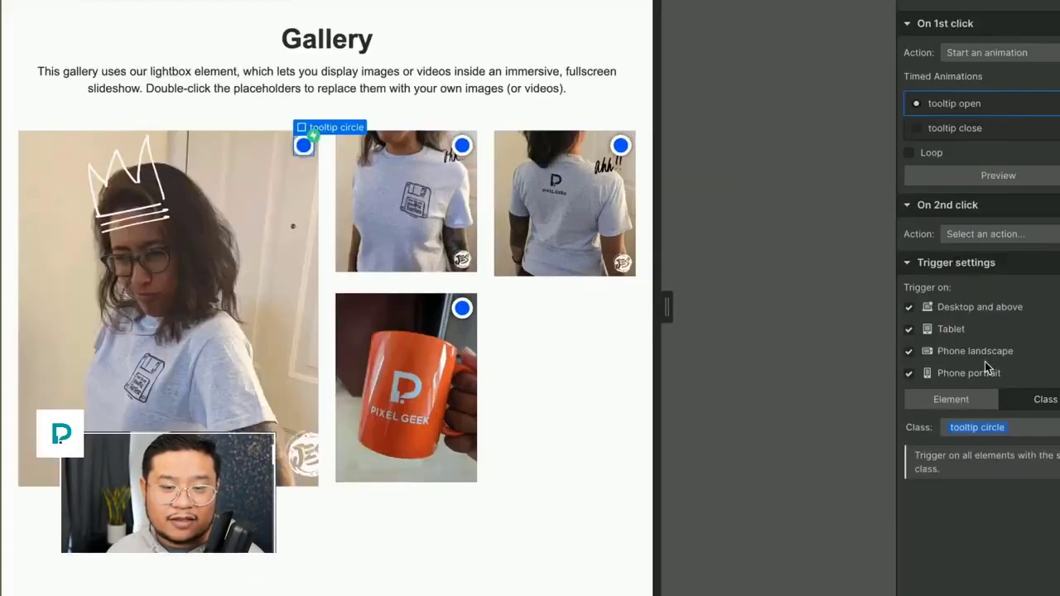
click(952, 334)
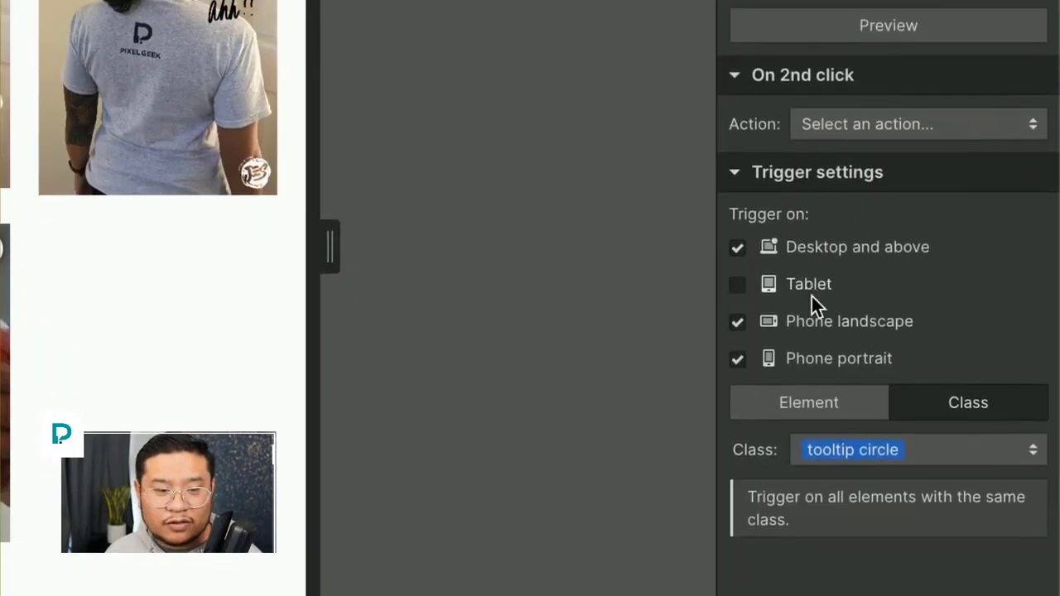
click(812, 323)
click(819, 356)
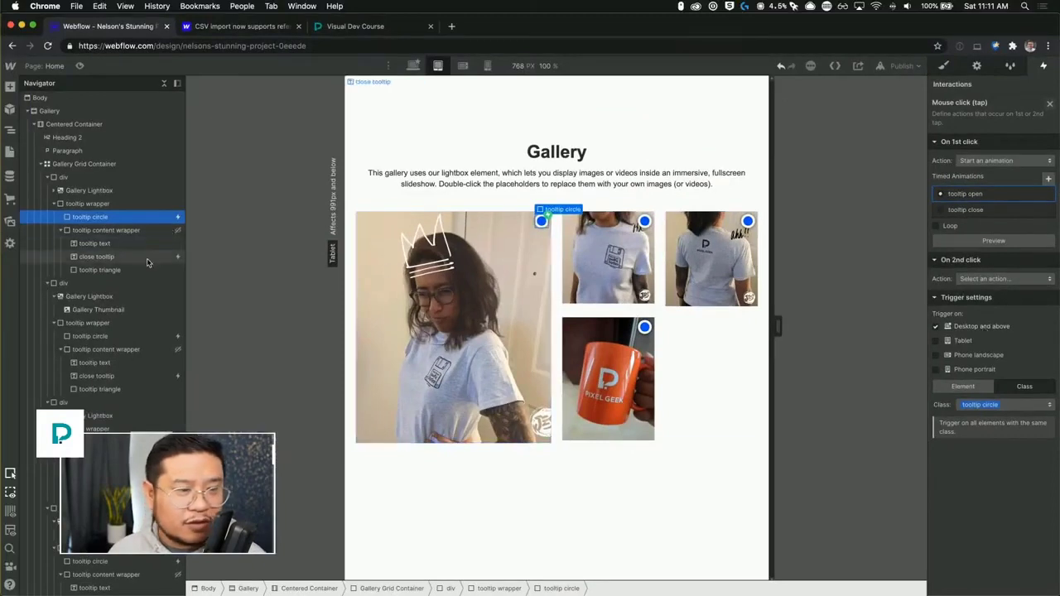
click(1049, 103)
click(965, 154)
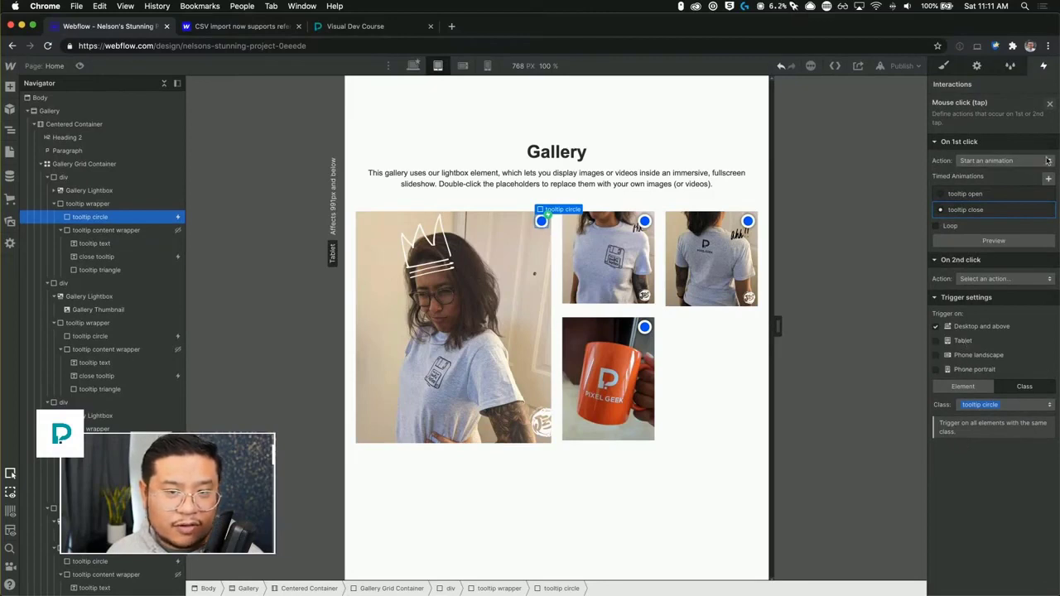
Restrict the close tooltip's mouse-click interaction to Desktop and above, turning off Tablet, Phone landscape and Phone portrait.
click(135, 258)
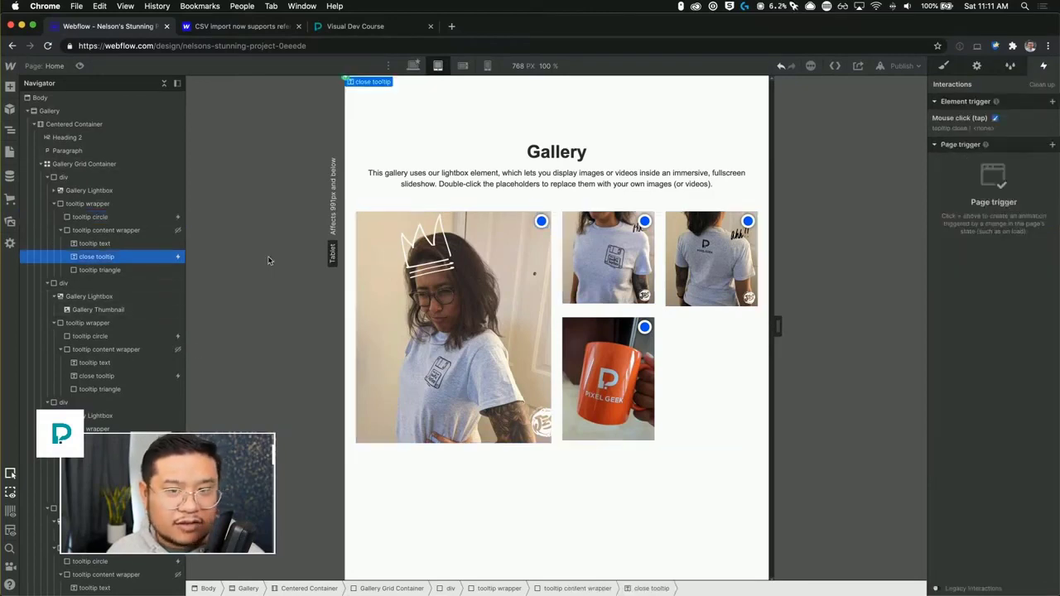
click(993, 134)
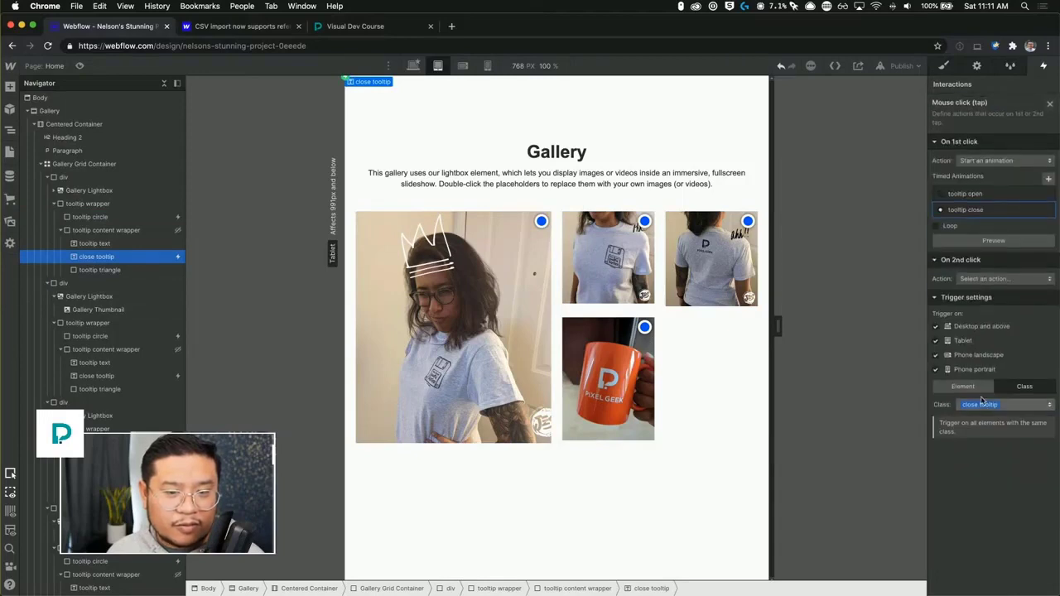
click(967, 354)
click(966, 342)
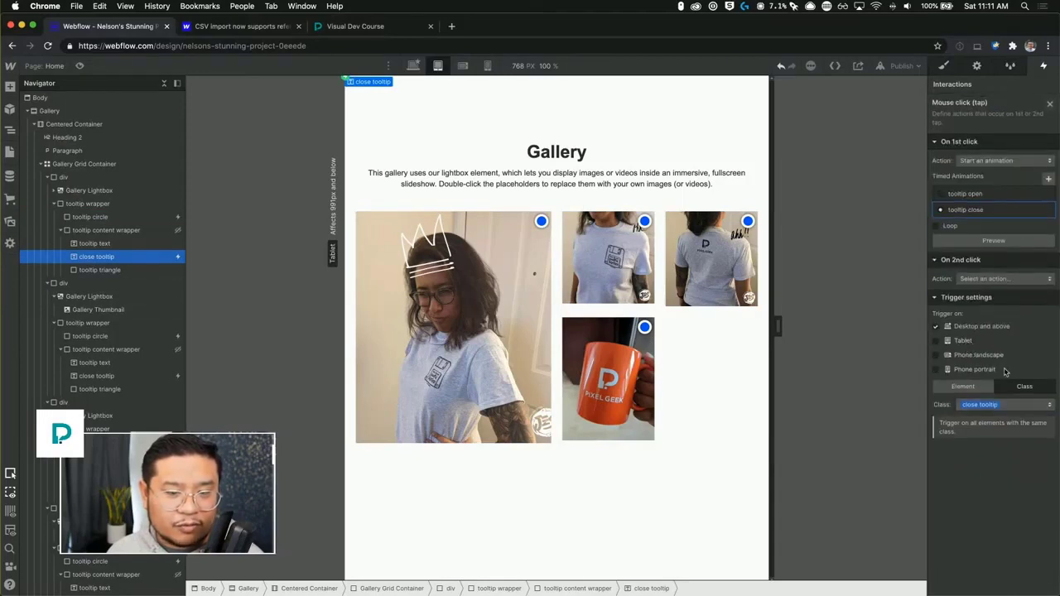
click(1052, 104)
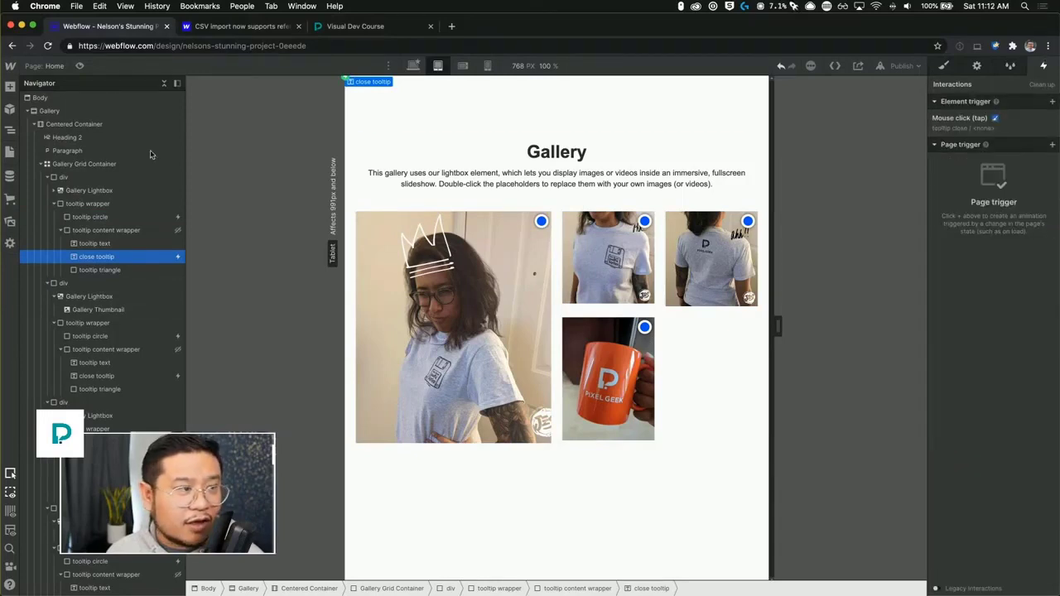
Preview the tablet layout with the tooltips disabled and return to the designer.
click(80, 65)
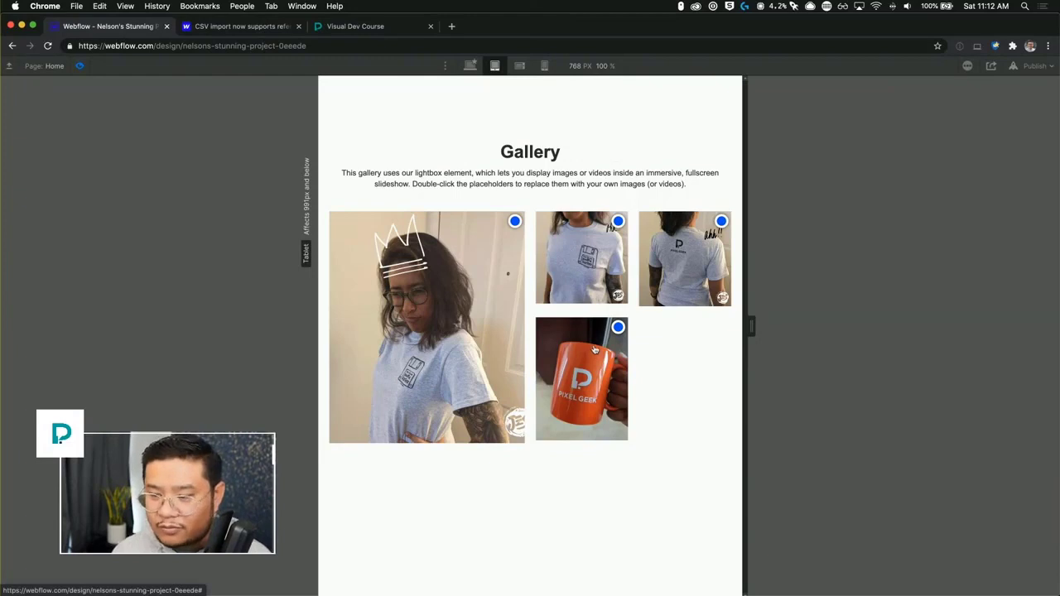
click(80, 66)
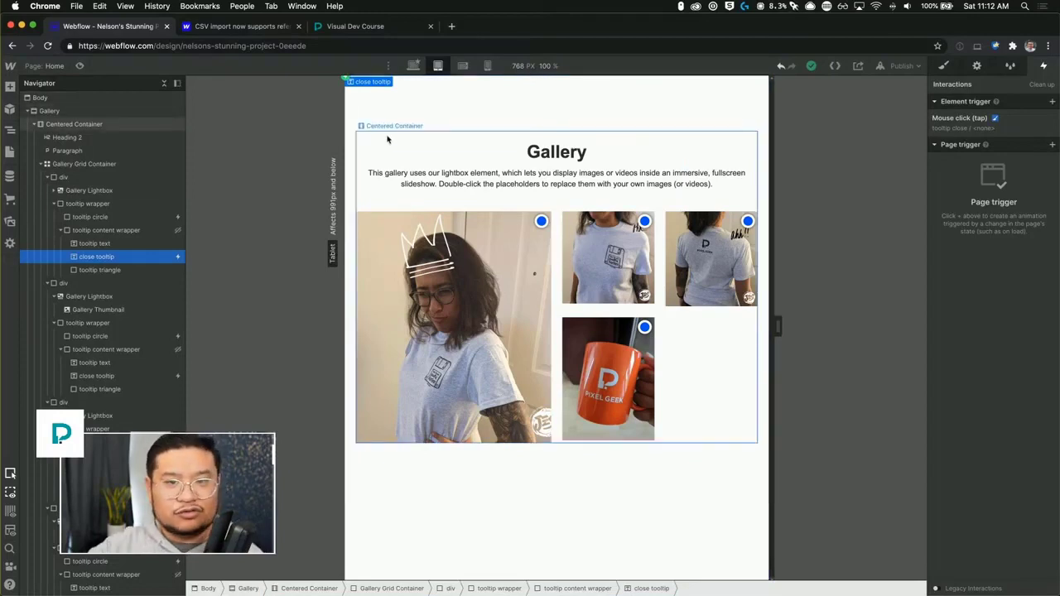
Add a new div block at the end of the page body.
click(51, 99)
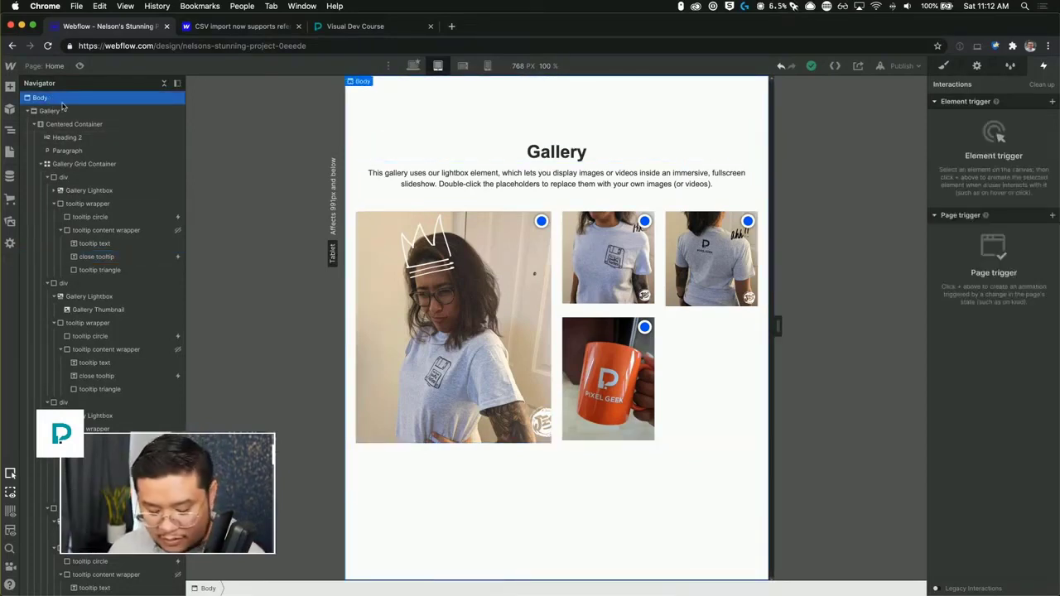
key(super+e)
text(div)
key(Return)
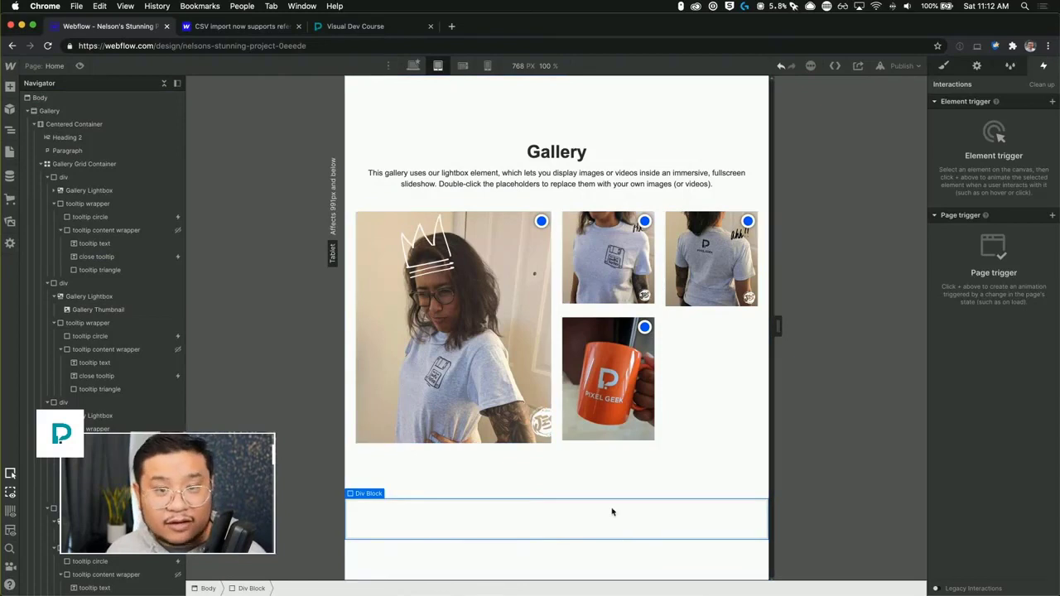
Give the new div block a class named "mobile tooltip wrapper".
key(s)
click(972, 116)
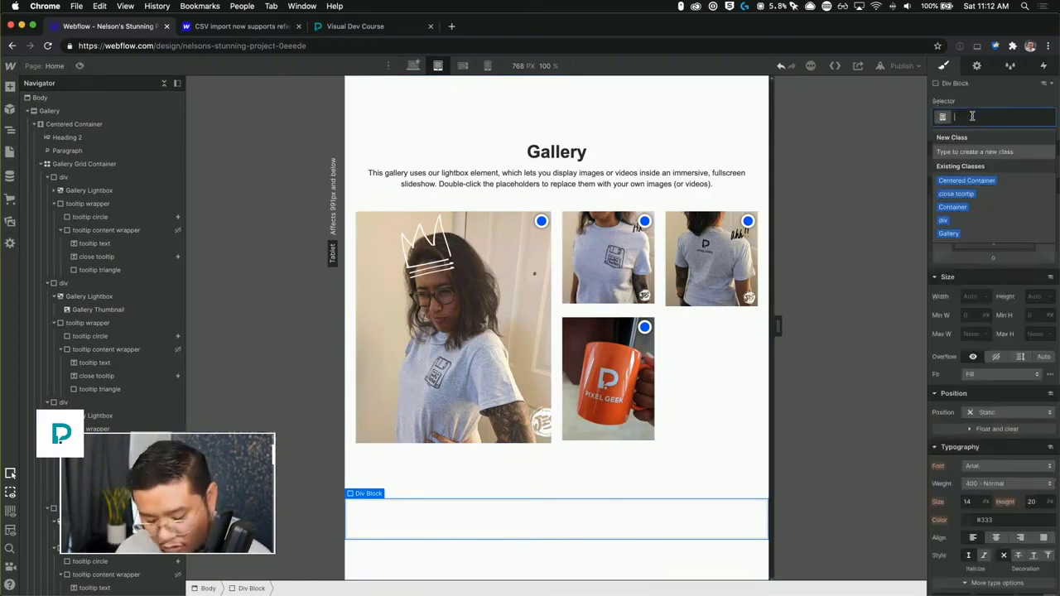
text(mobile too)
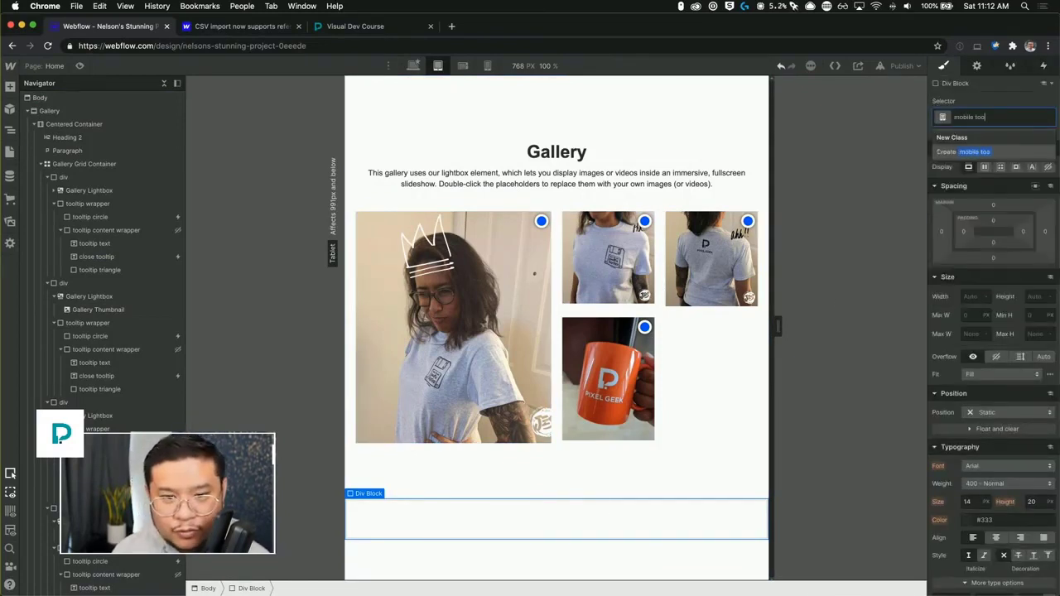
text(ltip wrapper)
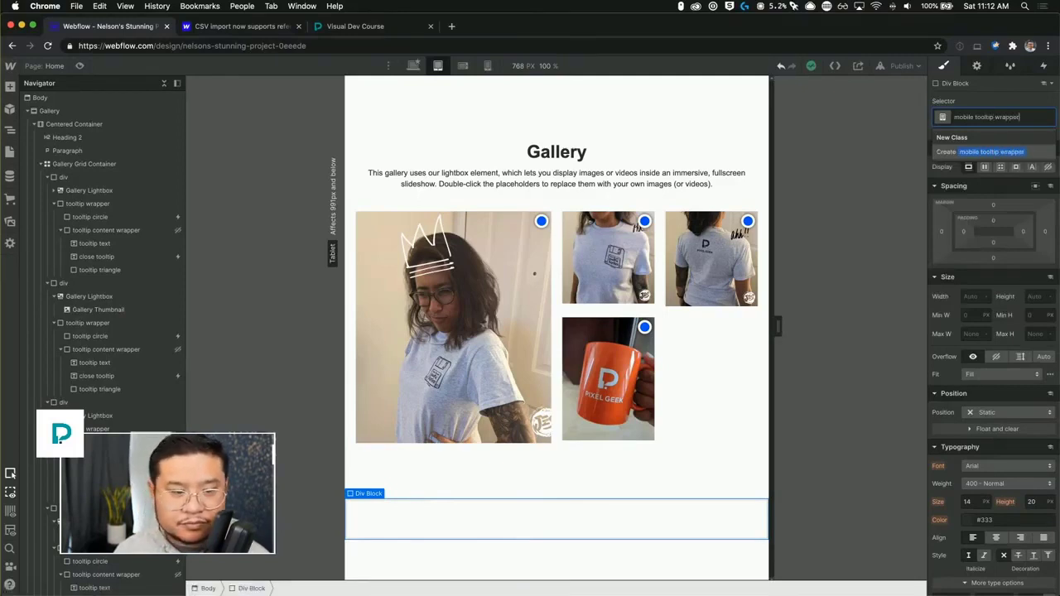
key(Return)
Set the mobile tooltip wrapper to a fixed position pinned to the bottom of the screen with a z-index of 1000.
click(998, 413)
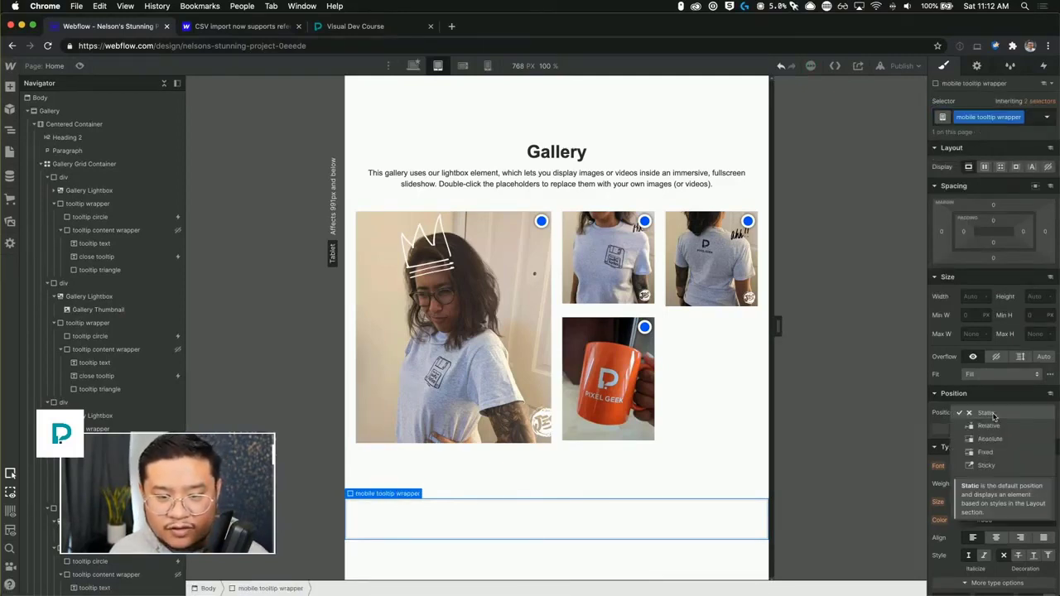
click(987, 453)
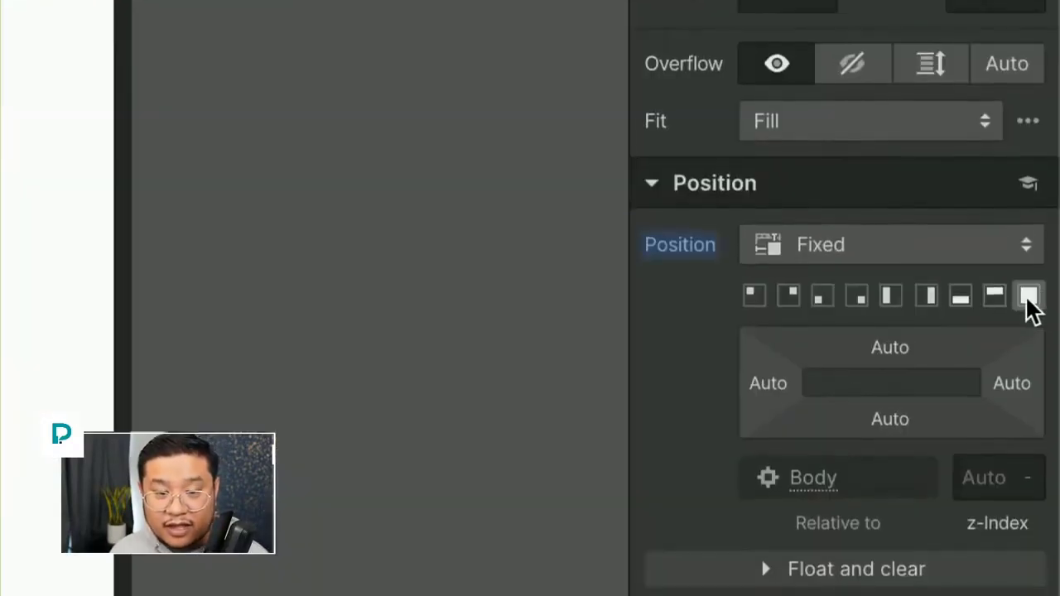
click(968, 294)
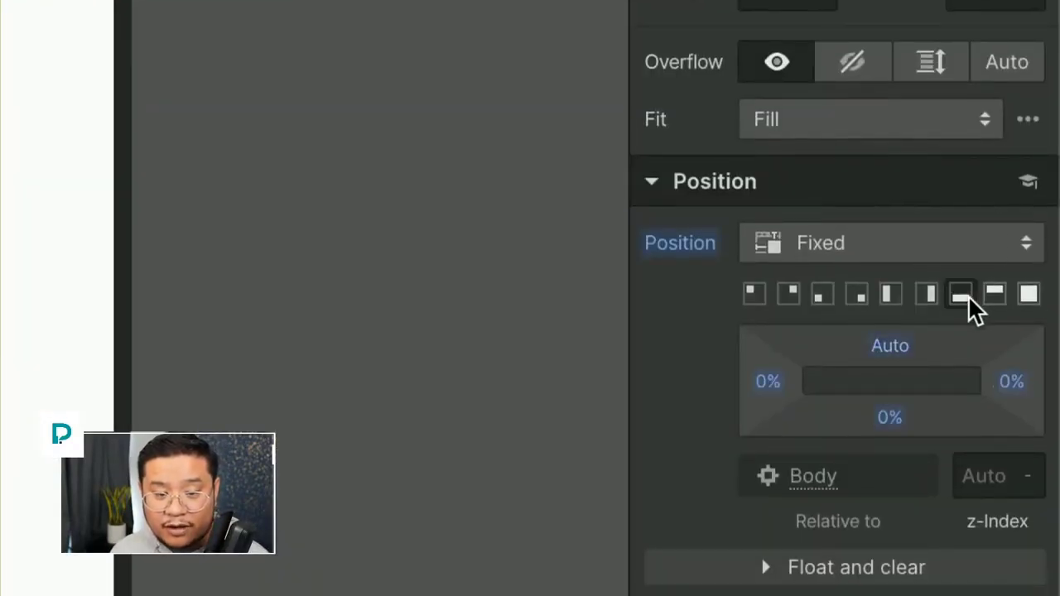
scroll(972, 307, down, 3)
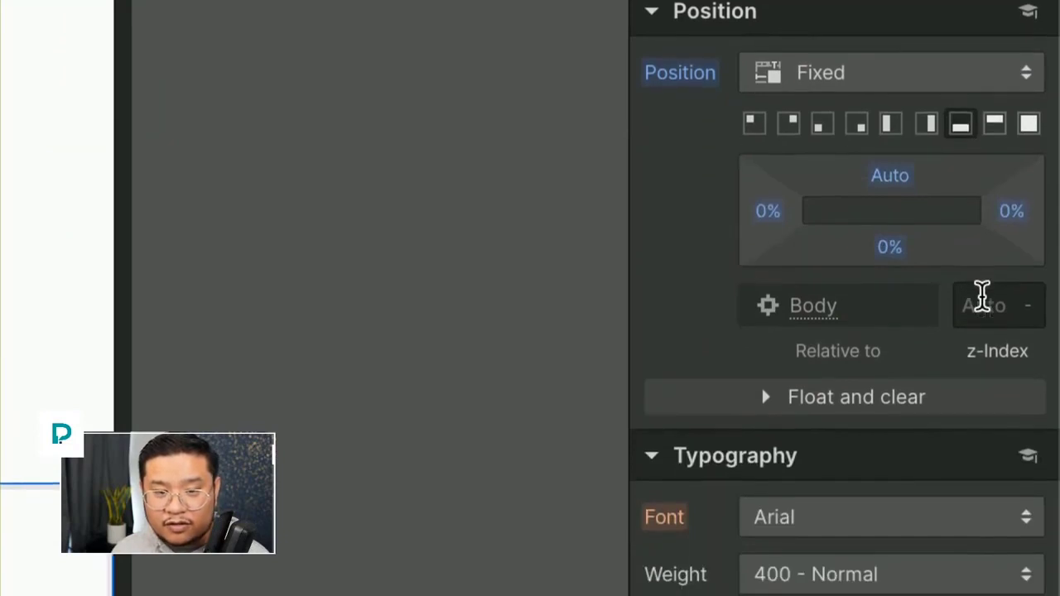
click(981, 298)
text(1000)
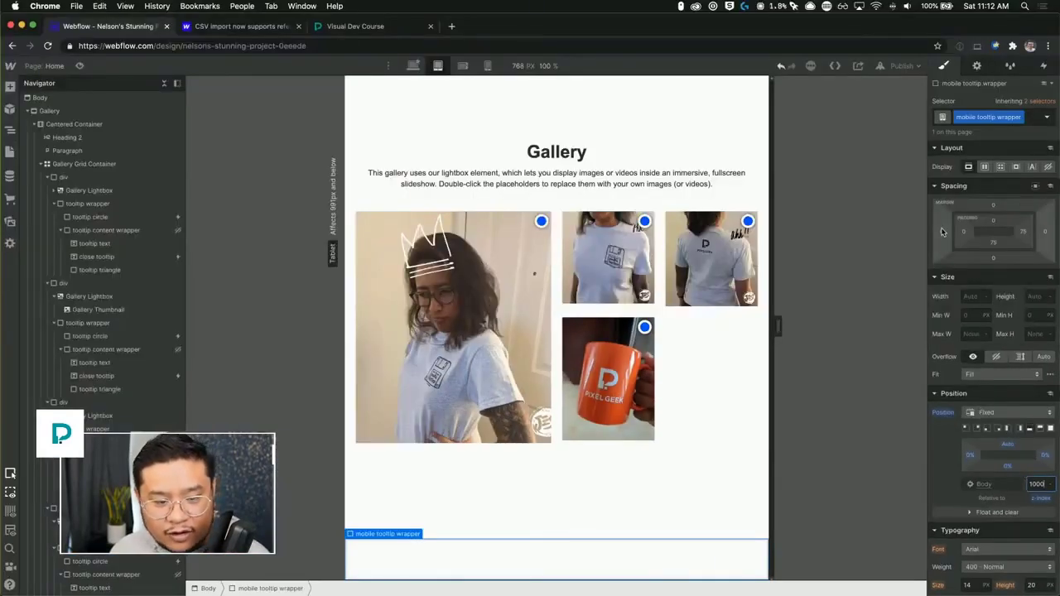
Give the mobile tooltip wrapper side margins of about 20 px and bottom padding of about 32 px.
drag(942, 231, 932, 231)
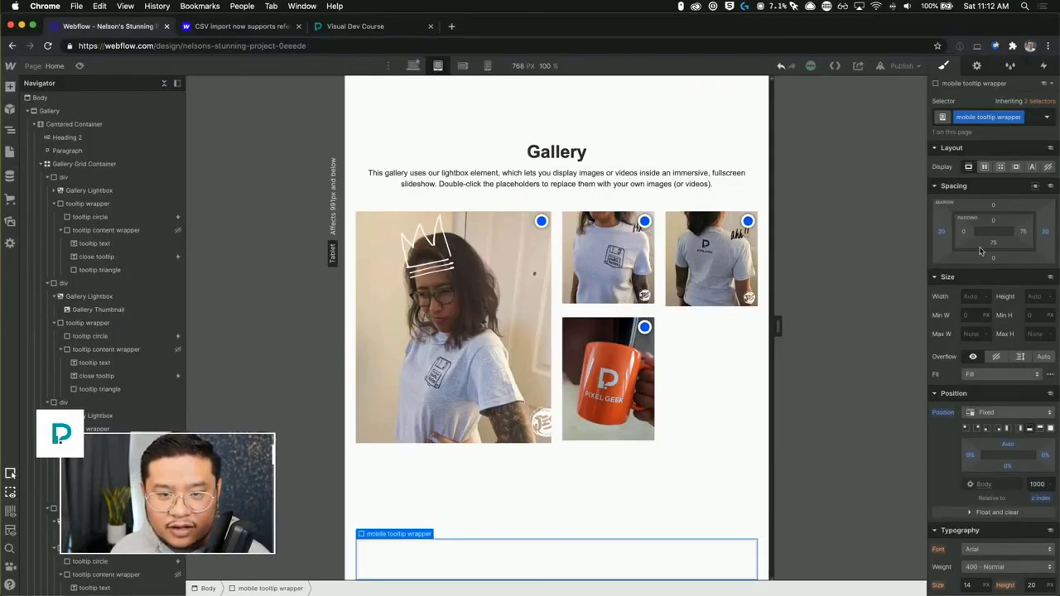
drag(996, 223, 1001, 240)
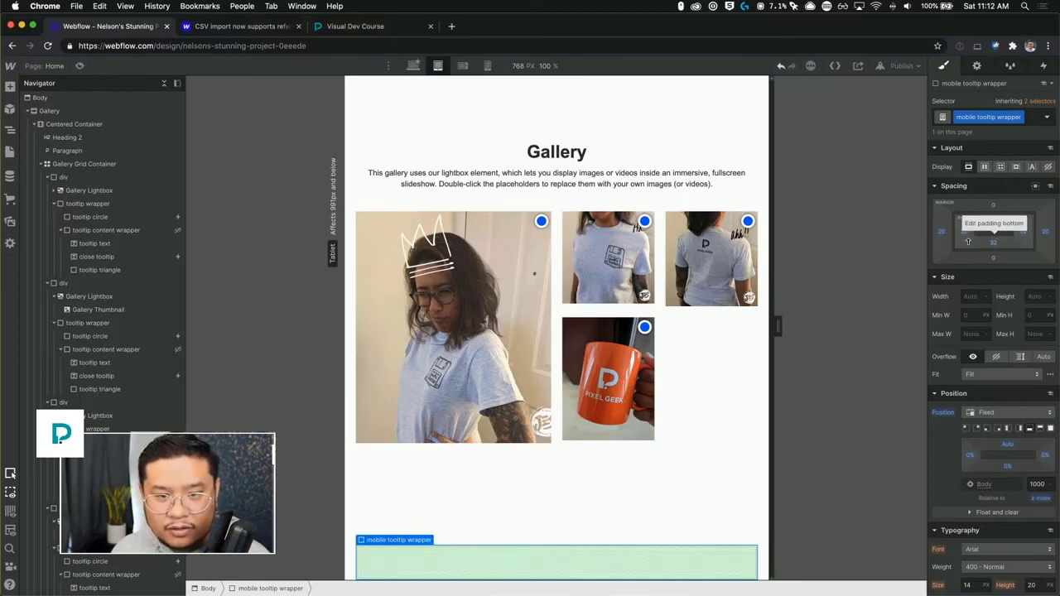
Set the mobile tooltip wrapper's background colour to a light cyan.
scroll(996, 421, down, 1)
scroll(996, 422, down, 10)
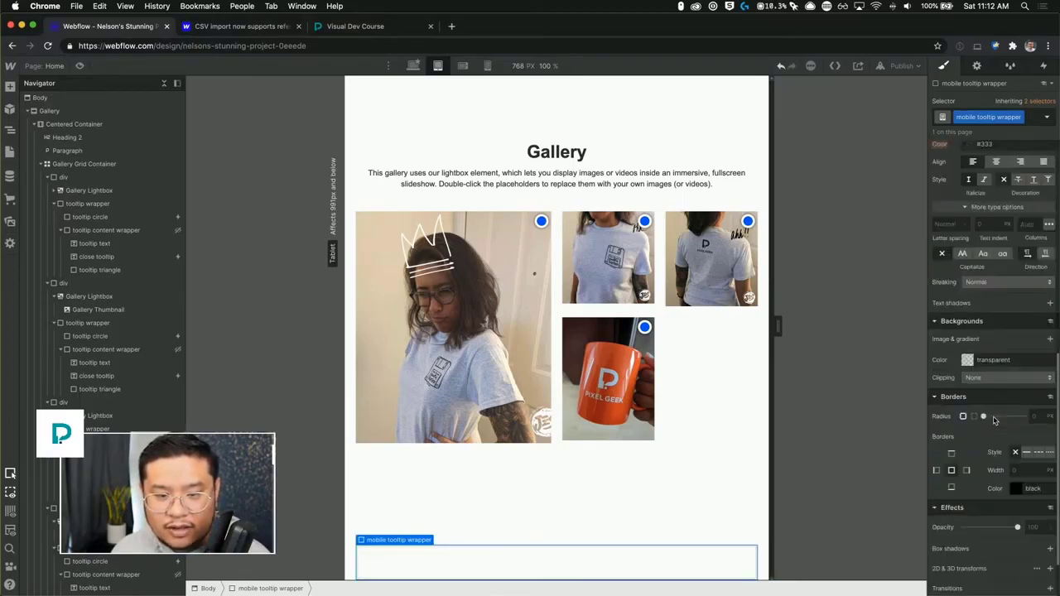
click(967, 361)
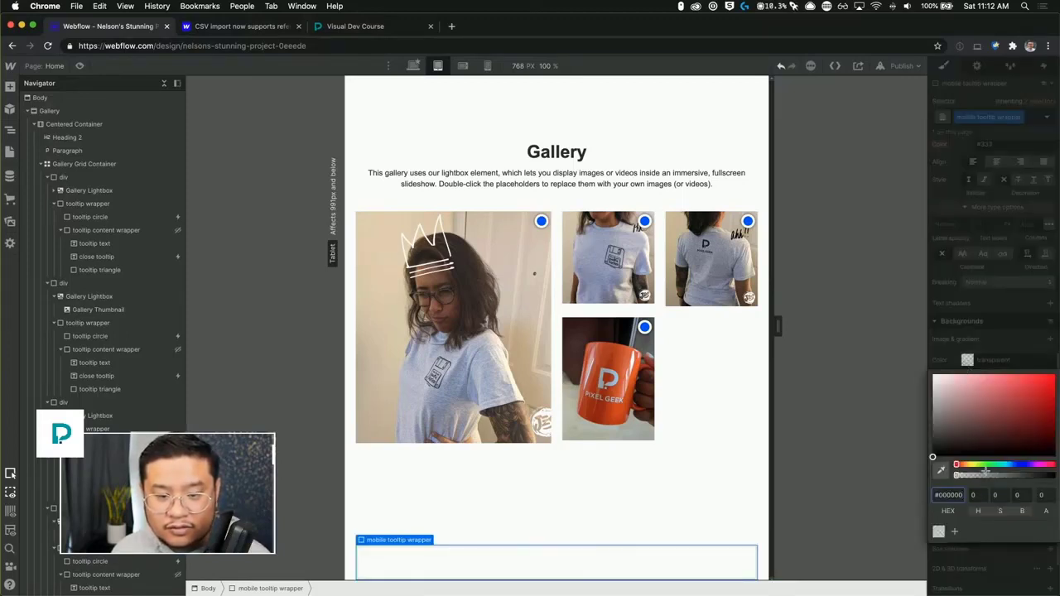
drag(982, 465, 975, 465)
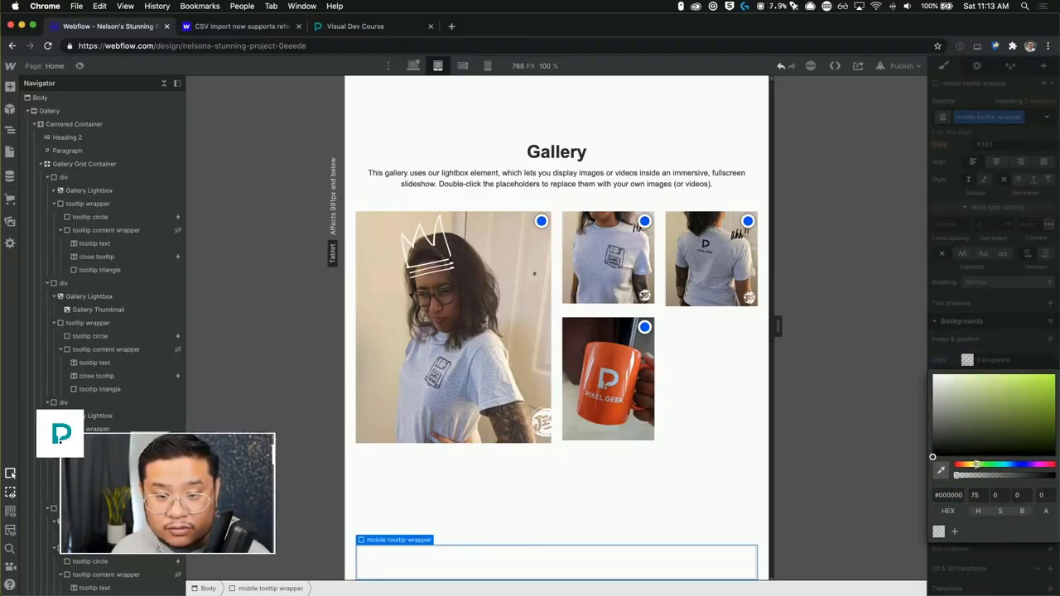
click(1007, 464)
drag(1004, 427, 988, 361)
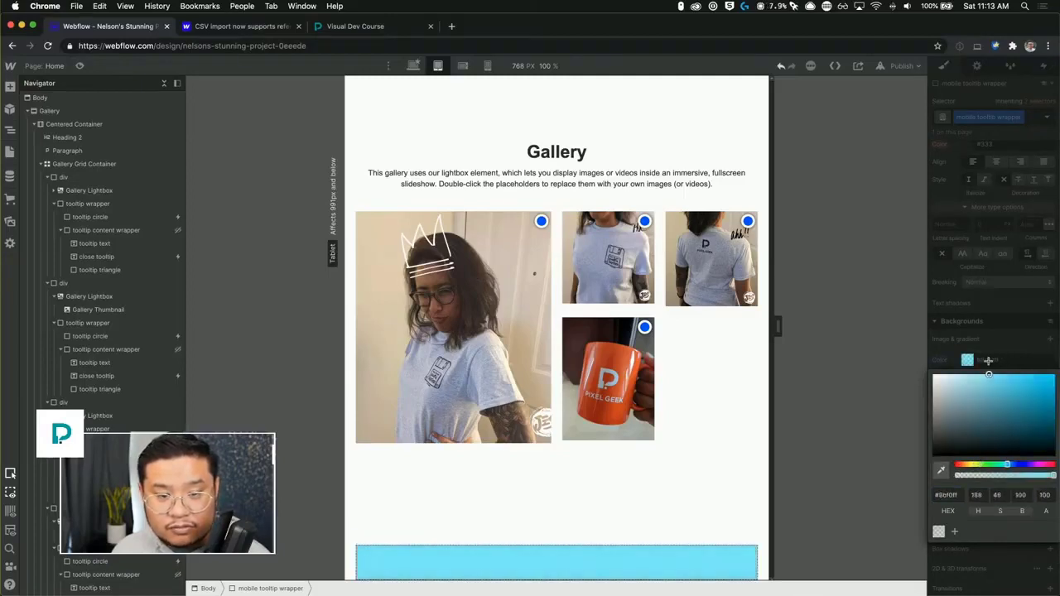
Change the mobile tooltip wrapper's background colour to orange #ffb834.
click(964, 465)
drag(994, 374, 1030, 354)
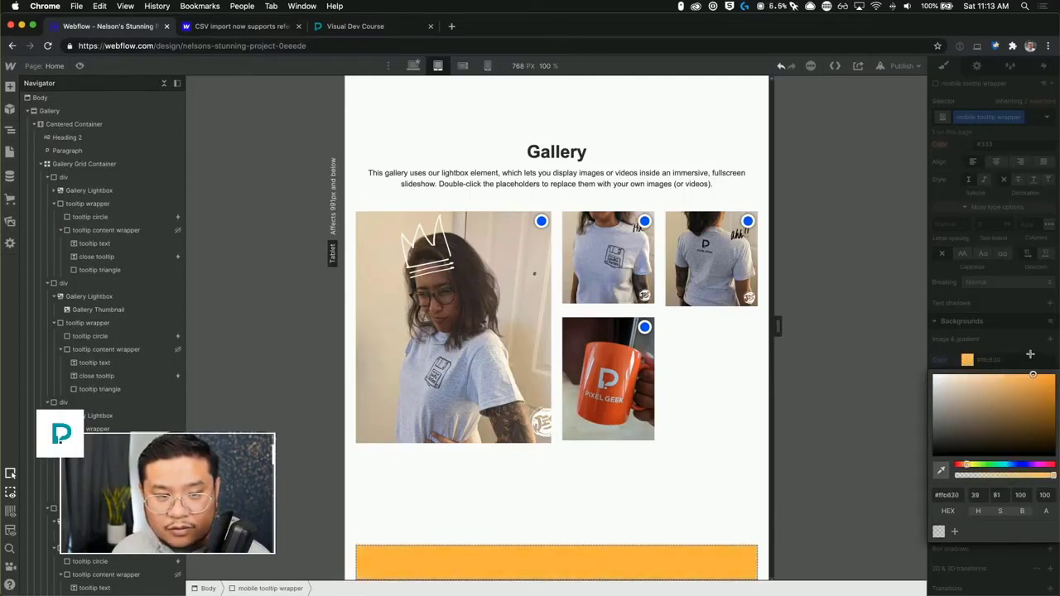
click(1031, 358)
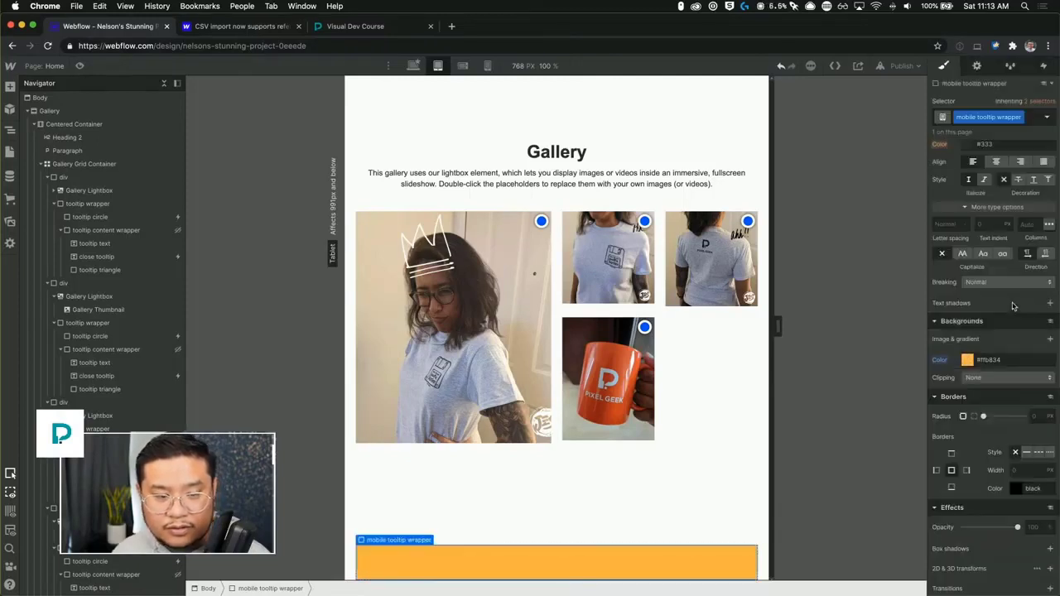
Round the wrapper's top-left and top-right corners to 15 px and increase its bottom padding to about 42 px.
click(975, 416)
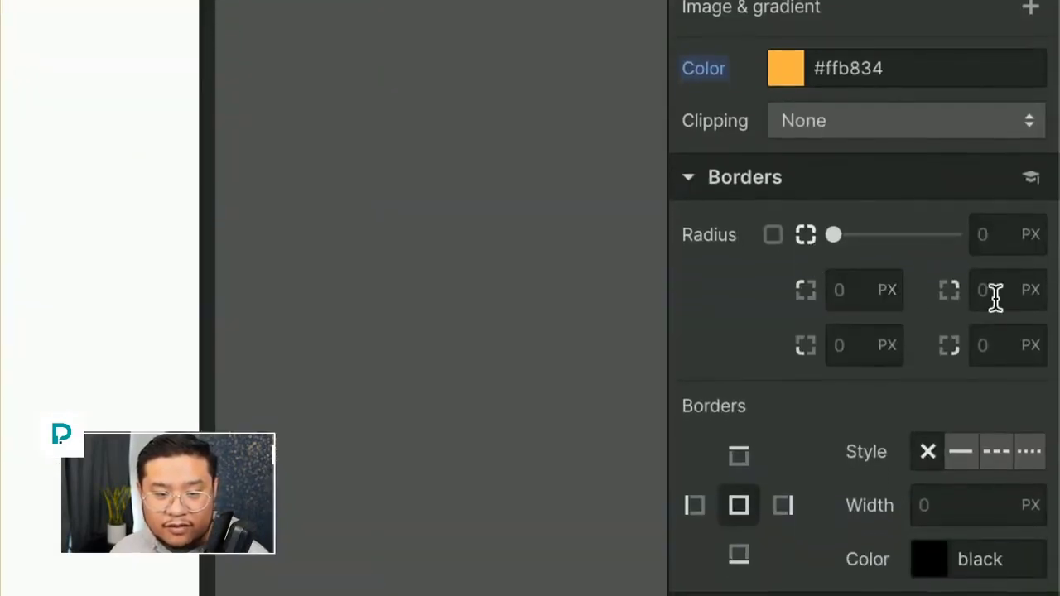
click(858, 289)
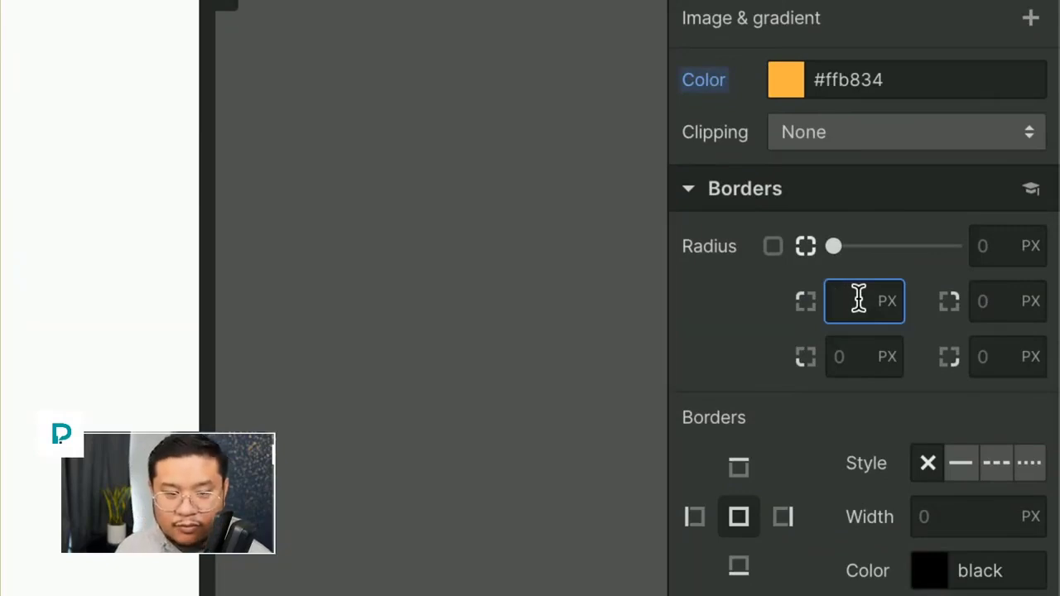
text(15)
key(Tab)
text(15)
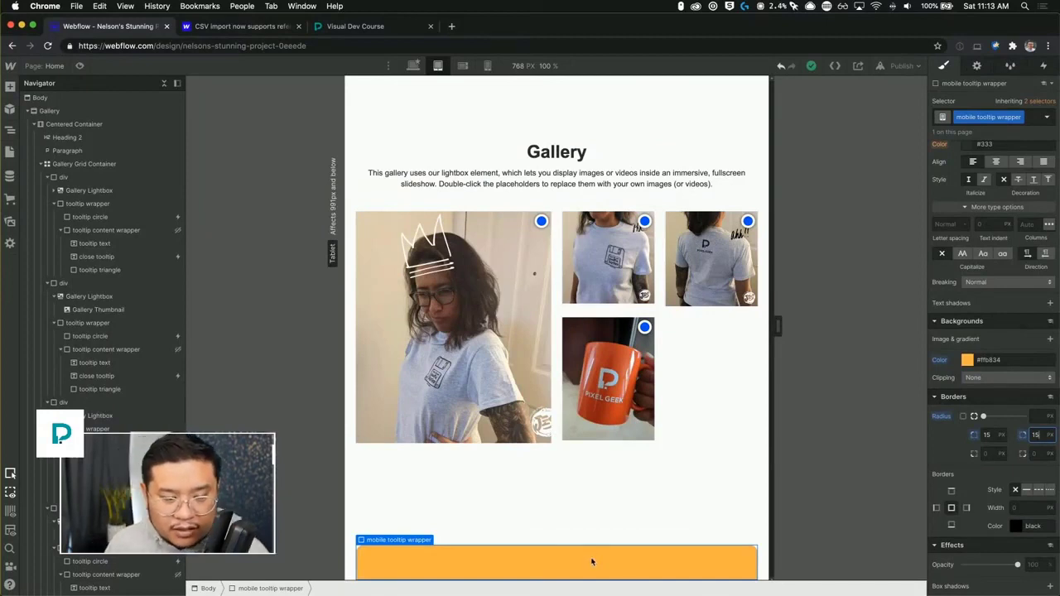
scroll(996, 225, up, 10)
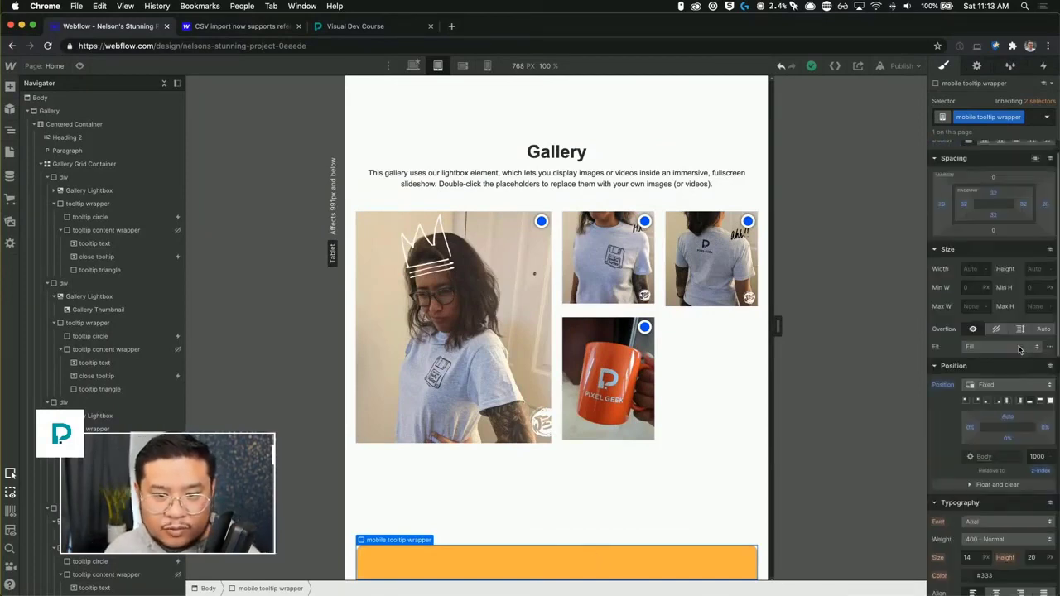
drag(997, 225, 994, 208)
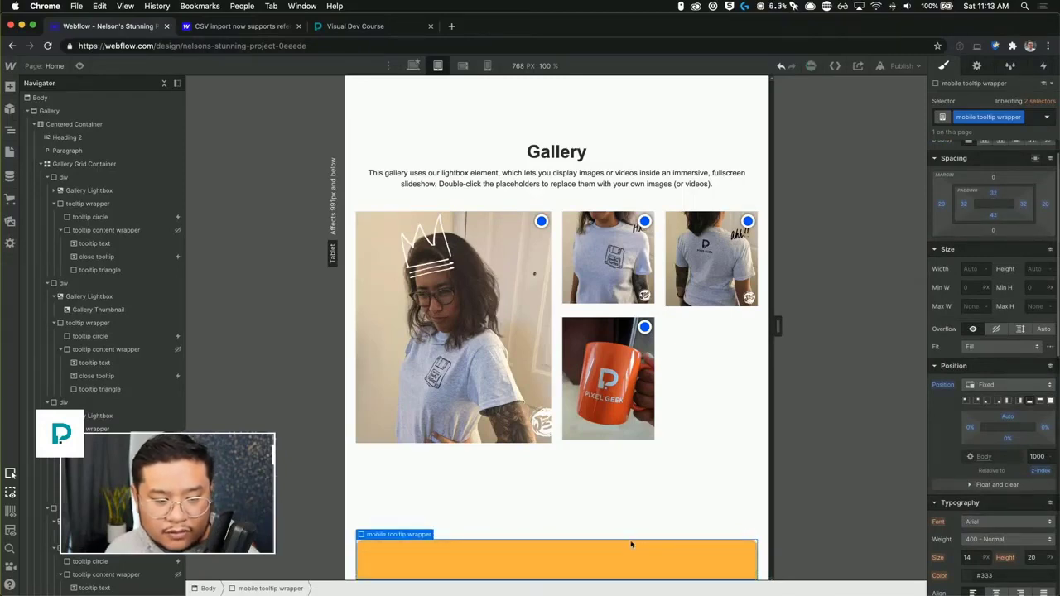
Add a Text Block inside the mobile tooltip wrapper.
click(604, 560)
key(super+e)
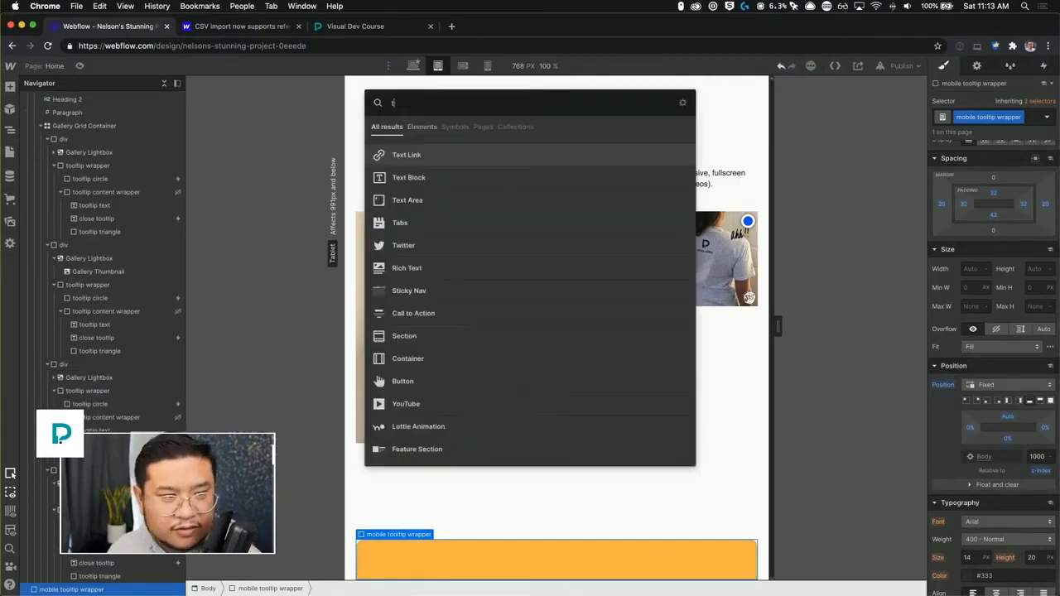
text(text)
key(Down)
key(Return)
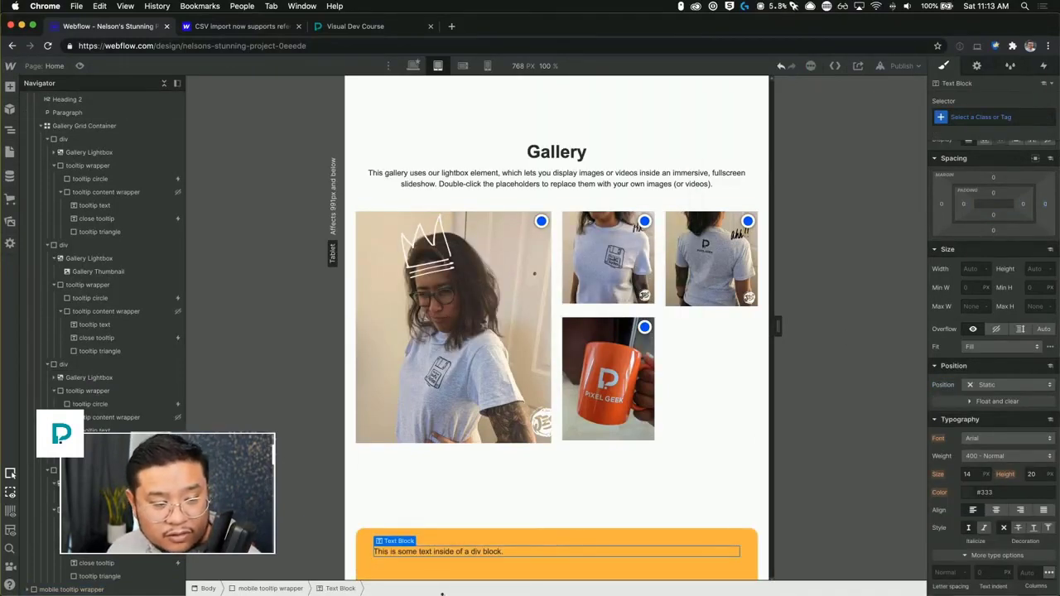
Give the new text block a class named "mobile tooltip text".
click(440, 554)
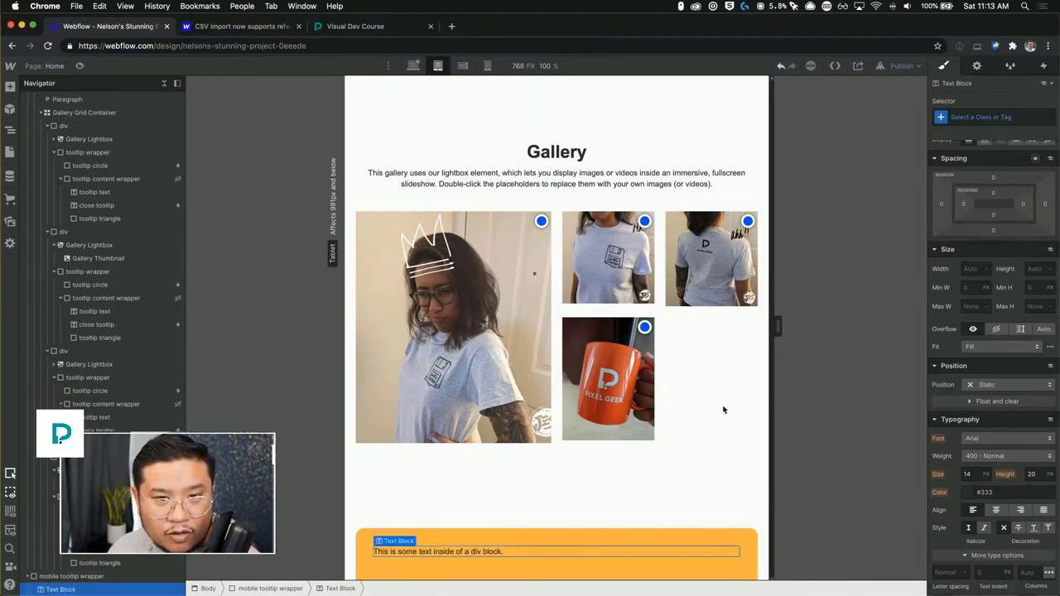
click(979, 117)
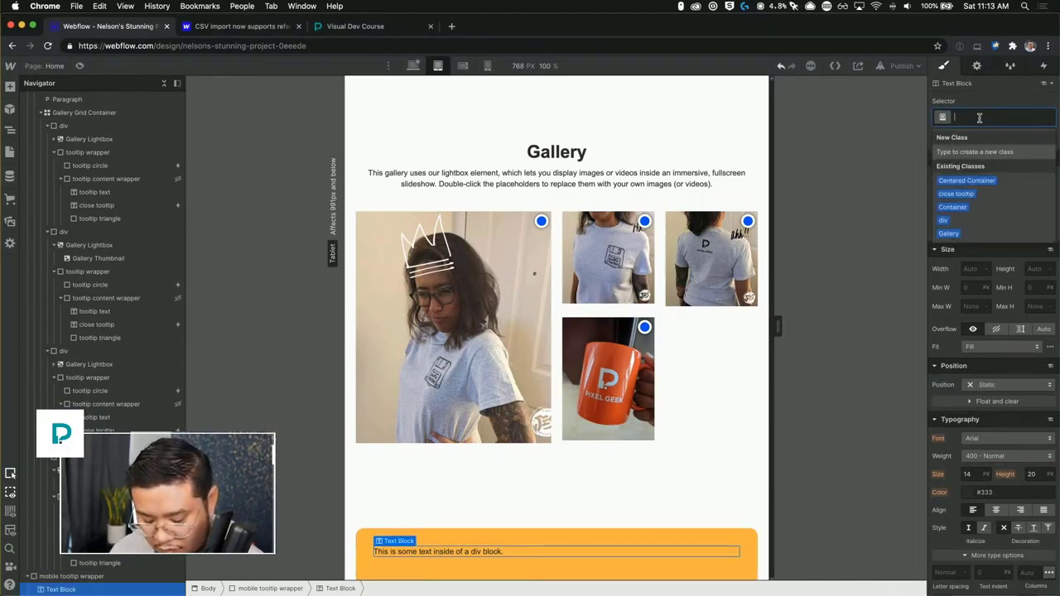
text(tooltip)
key(BackSpace)
key(BackSpace)
key(BackSpace)
key(BackSpace)
key(BackSpace)
key(BackSpace)
key(BackSpace)
text(mo)
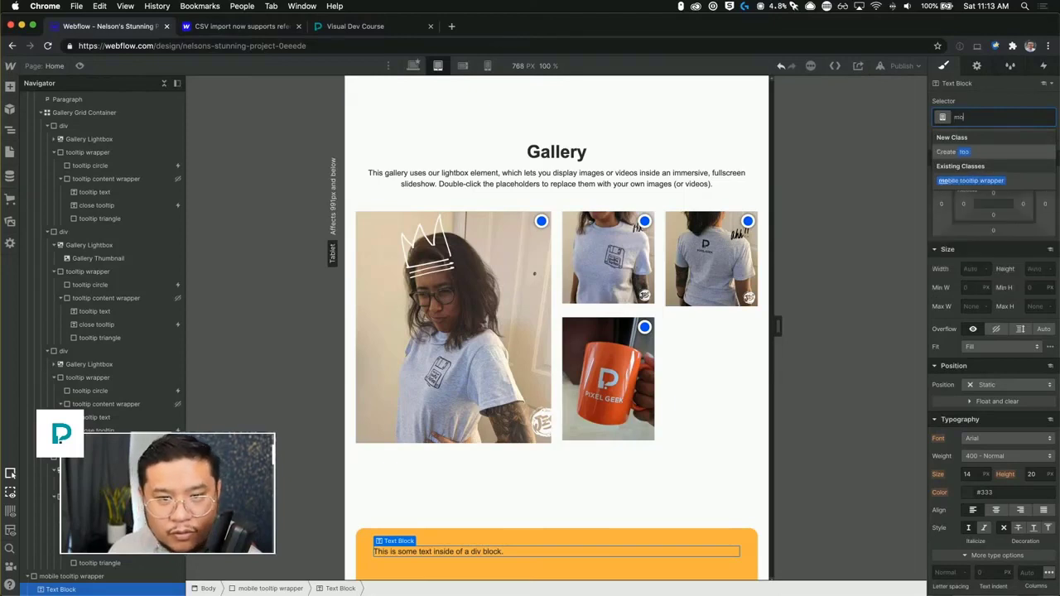
text(bile tooltip text)
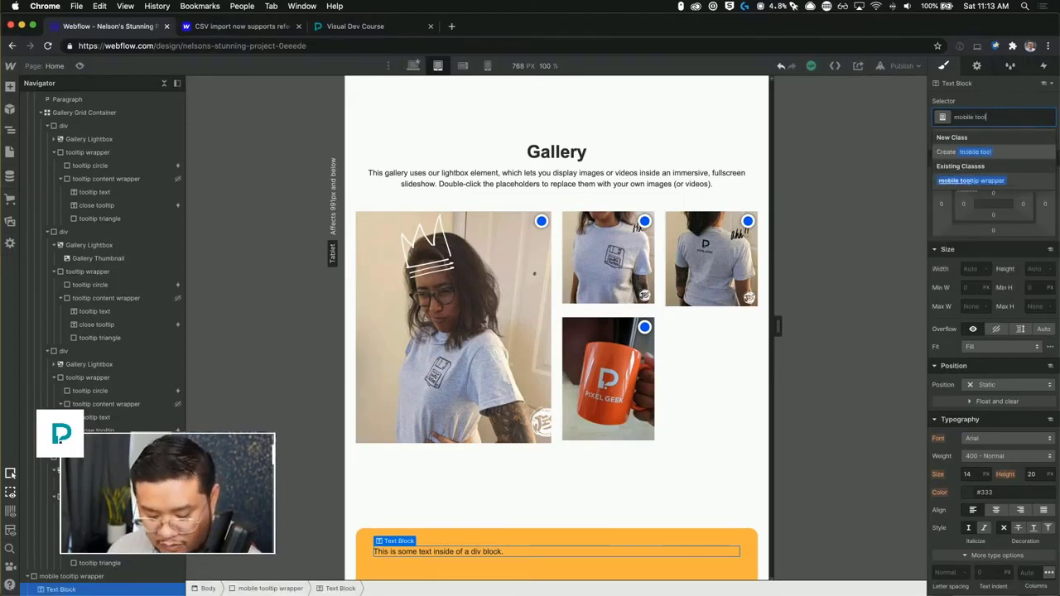
key(Return)
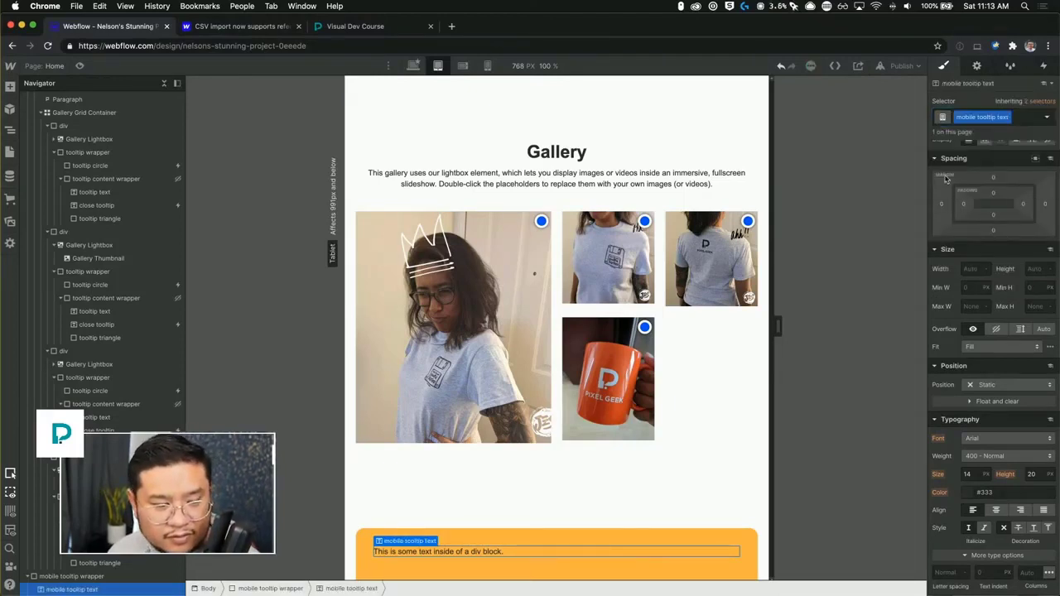
Delete the text block's placeholder text so it is empty.
double_click(530, 550)
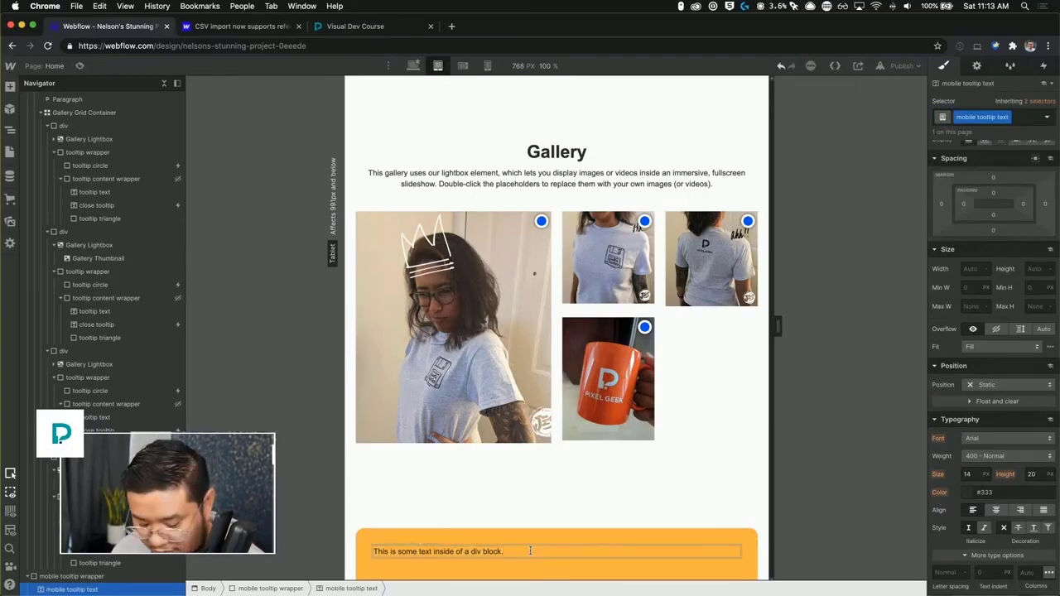
key(super+a)
key(BackSpace)
click(568, 492)
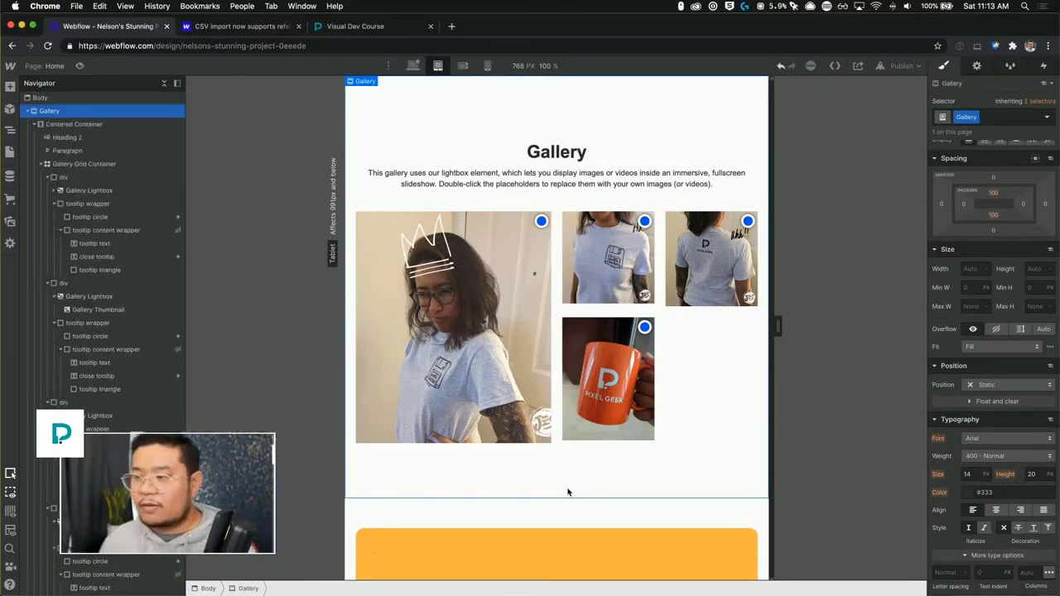
Inspect the existing tooltip elements in the navigator and toggle the page preview on and off.
click(540, 221)
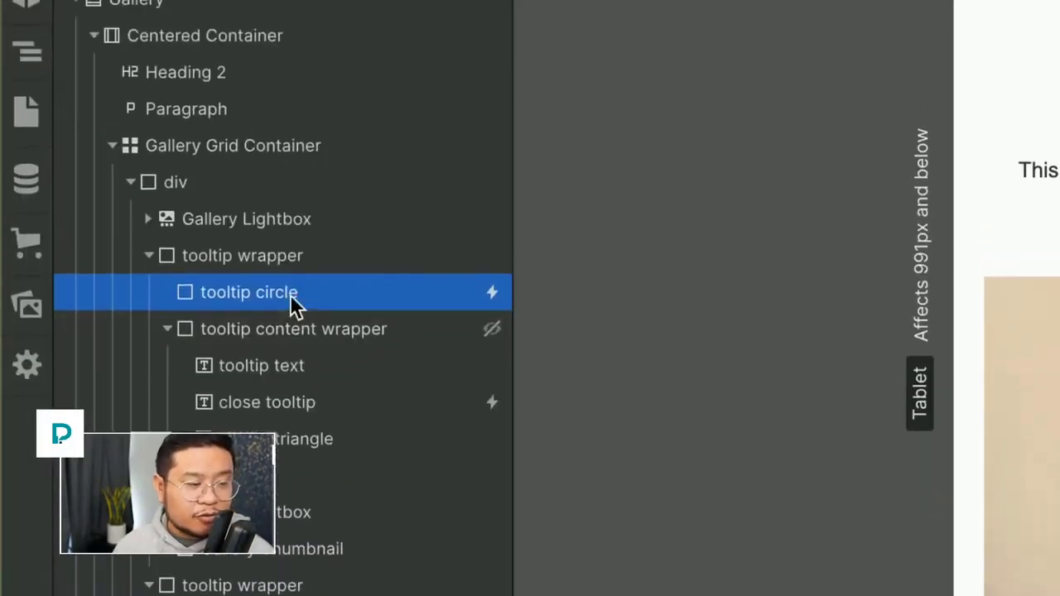
click(326, 366)
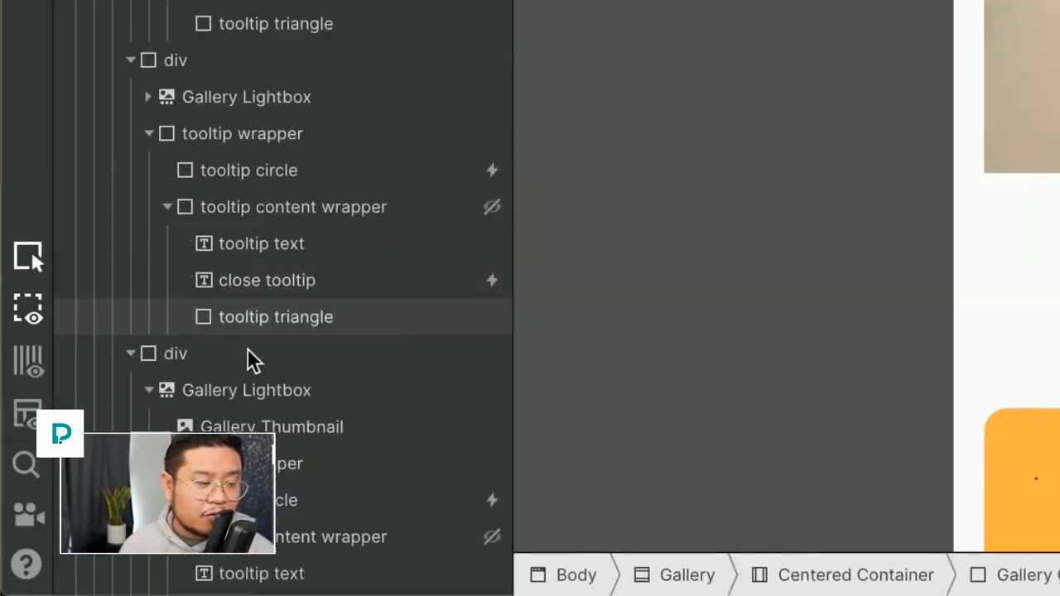
click(277, 572)
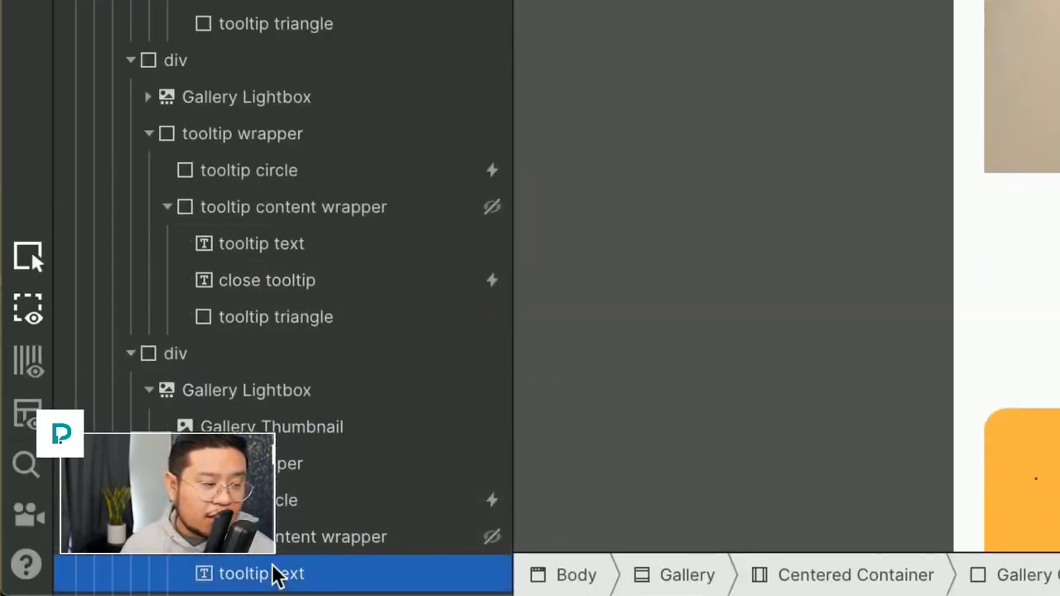
scroll(297, 540, down, 3)
click(227, 578)
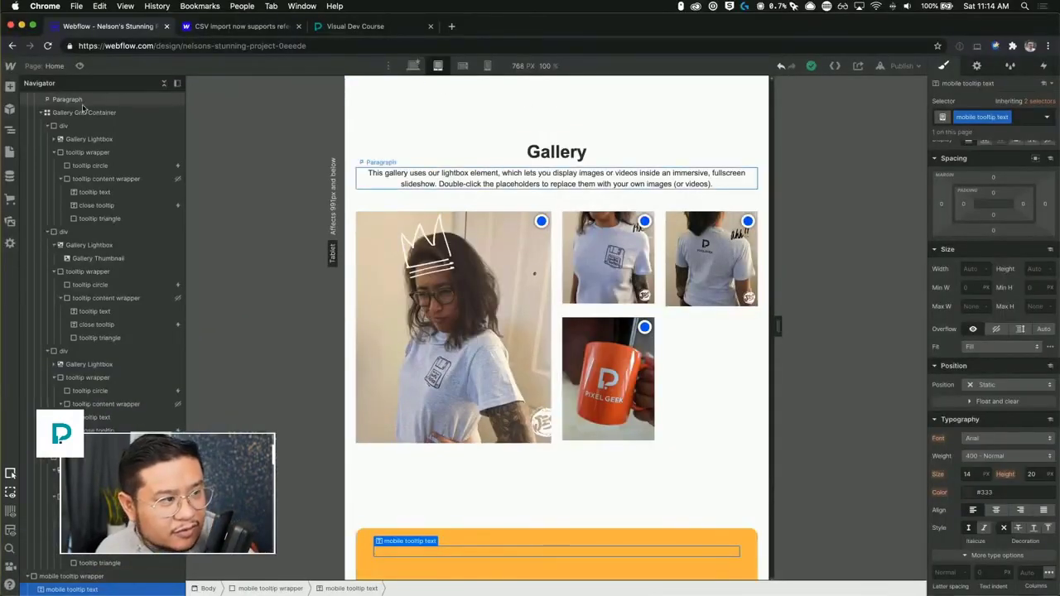
click(79, 66)
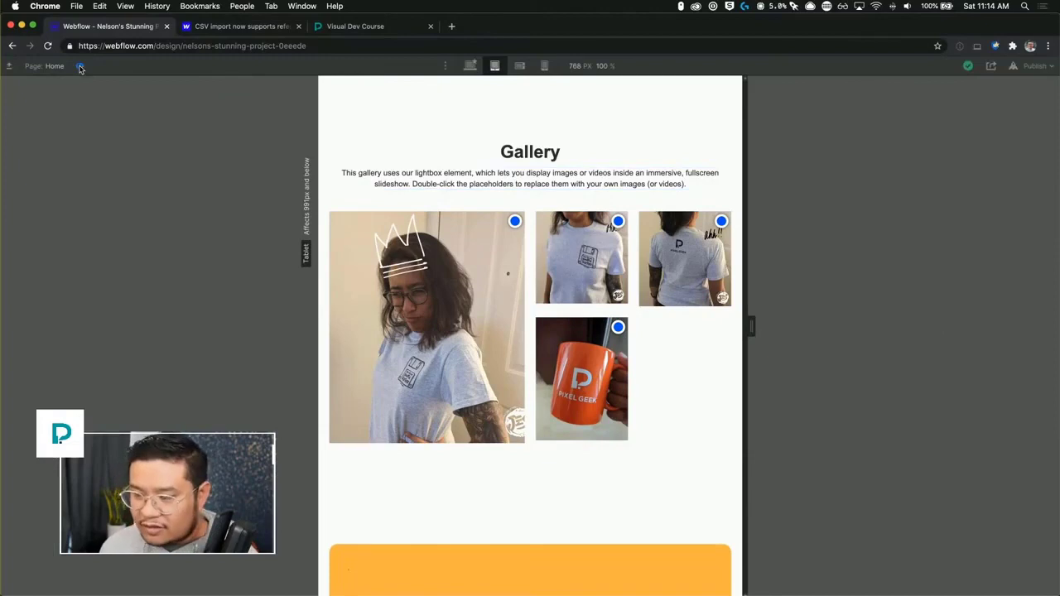
click(79, 67)
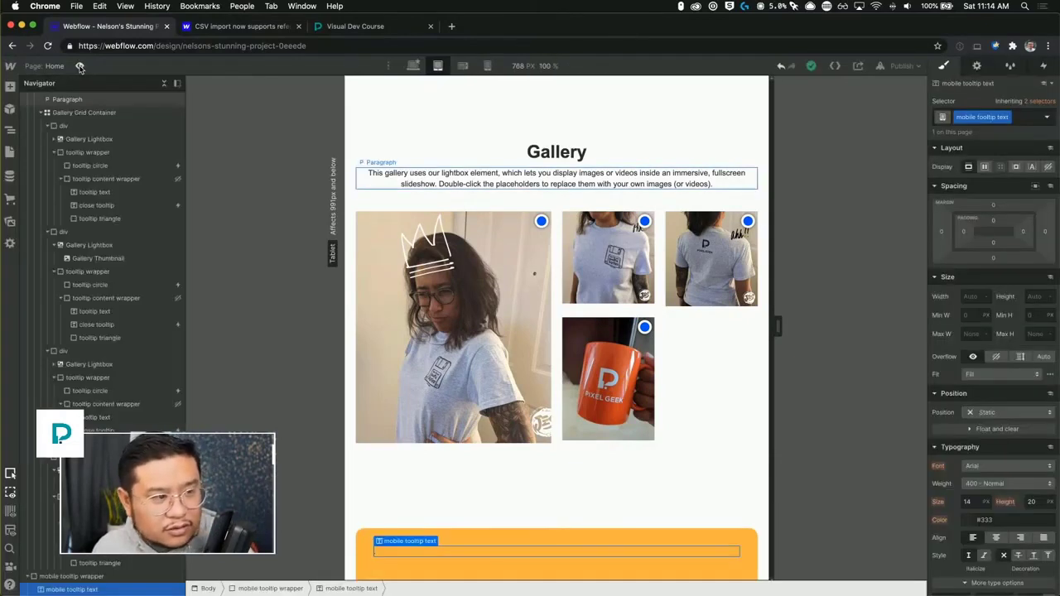
Set the mobile tooltip text's font size to 30 px and its font to Montserrat.
click(967, 501)
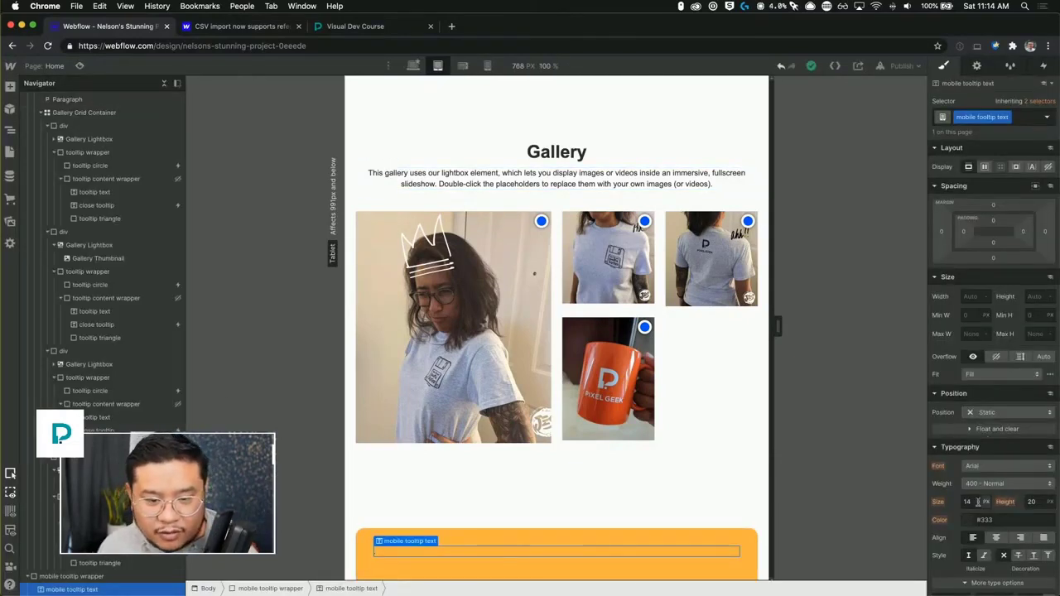
text(20)
key(Tab)
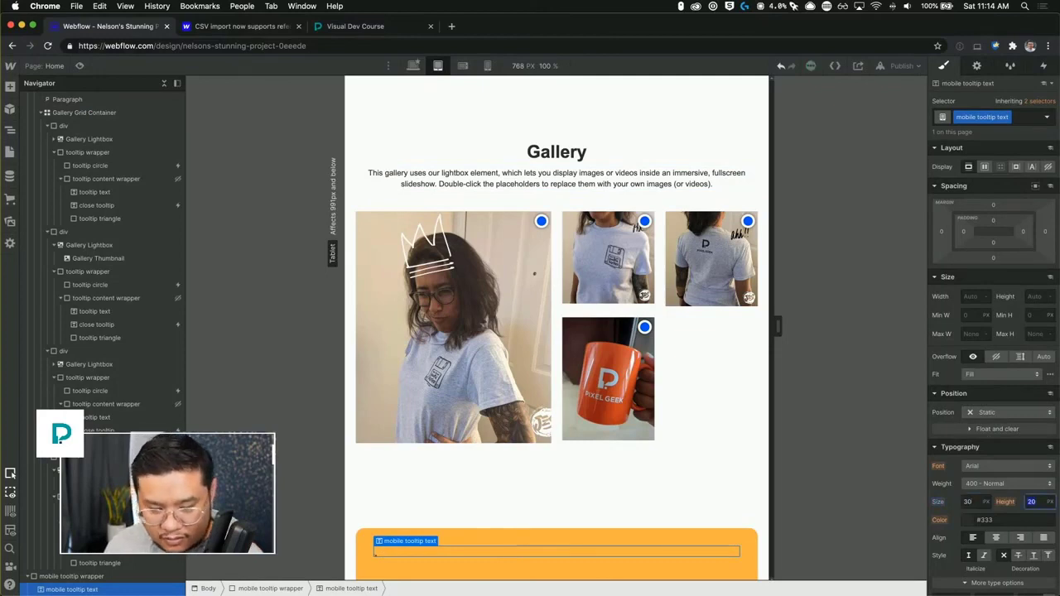
click(1006, 465)
click(1009, 405)
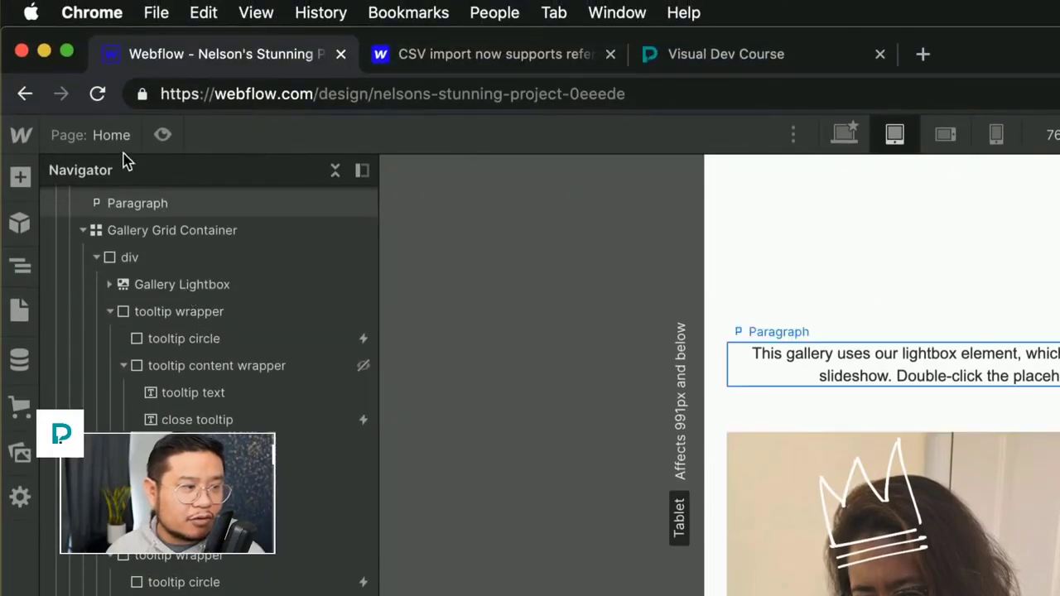
Open the Home page settings and add an empty <script></script> block to the Before </body> tag custom code.
click(120, 54)
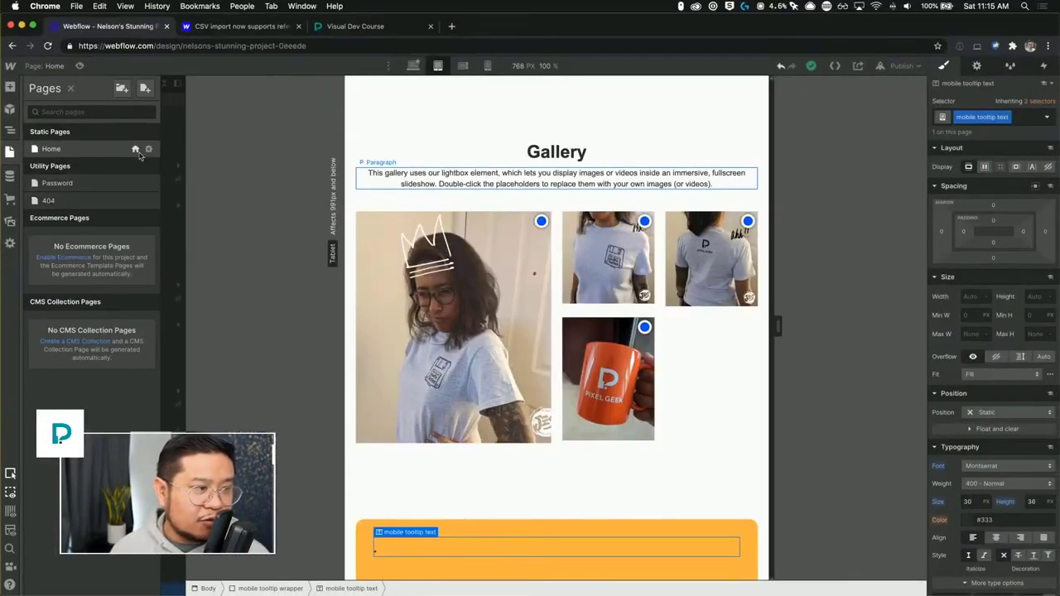
click(148, 149)
scroll(276, 343, down, 15)
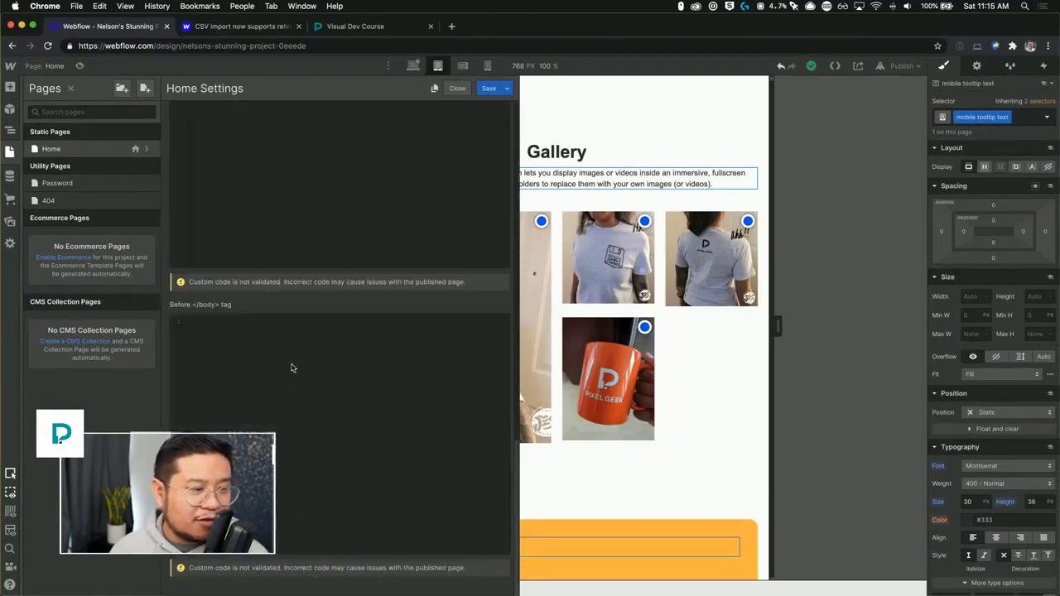
click(291, 368)
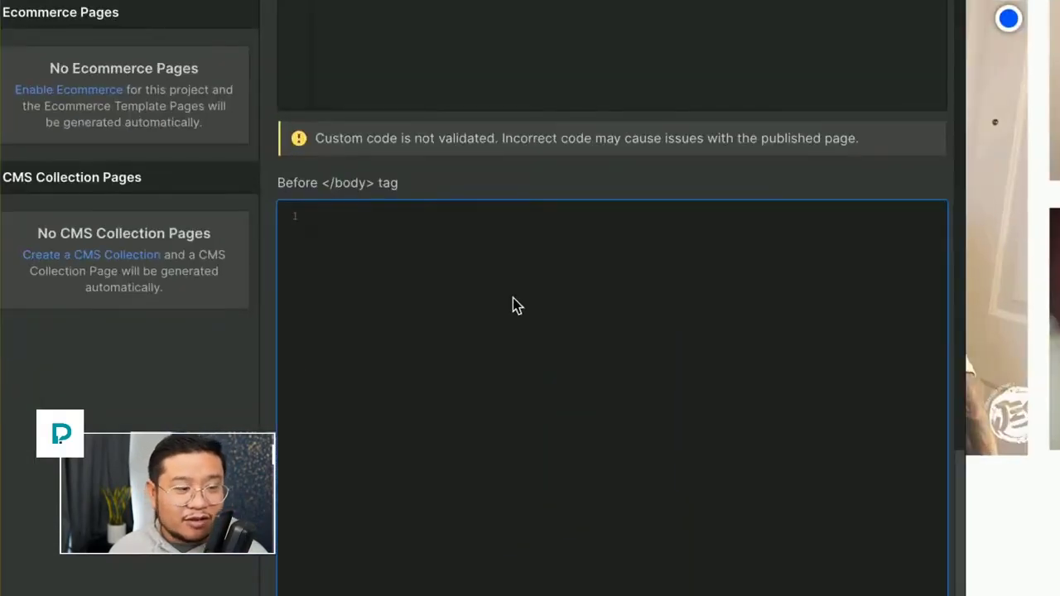
text(<script>)
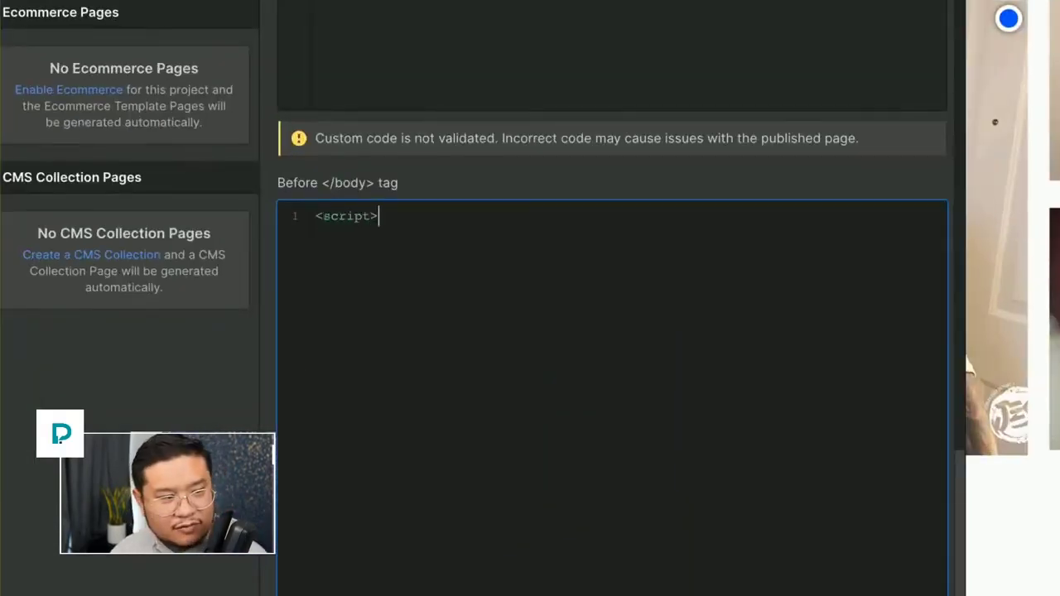
key(Return)
key(Return)
text(</script>)
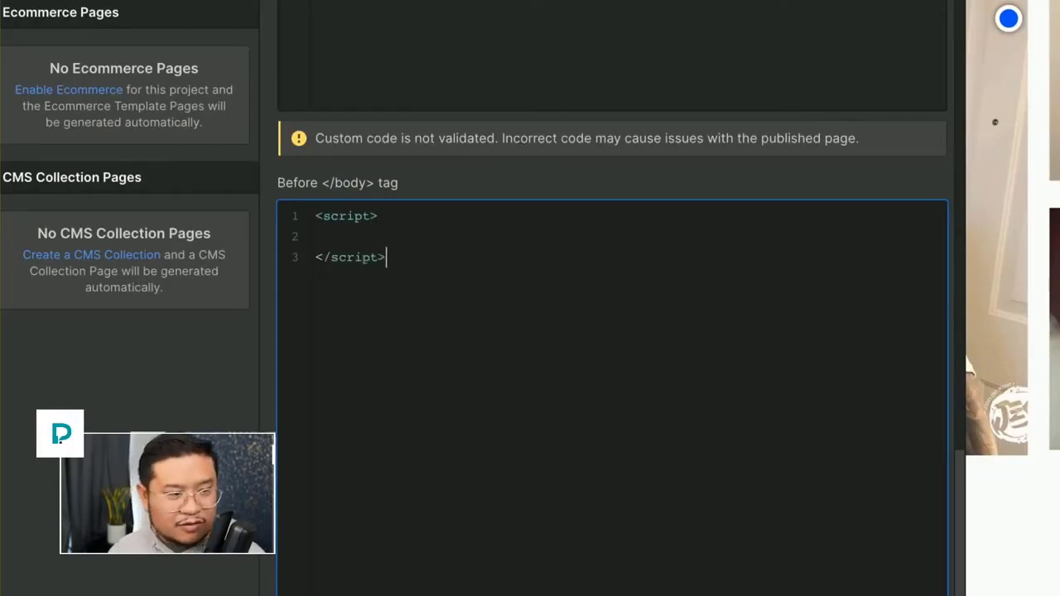
Write a jQuery click handler skeleton: $('.tooltip-circle').on('click', function(){ }); inside the script block.
click(315, 237)
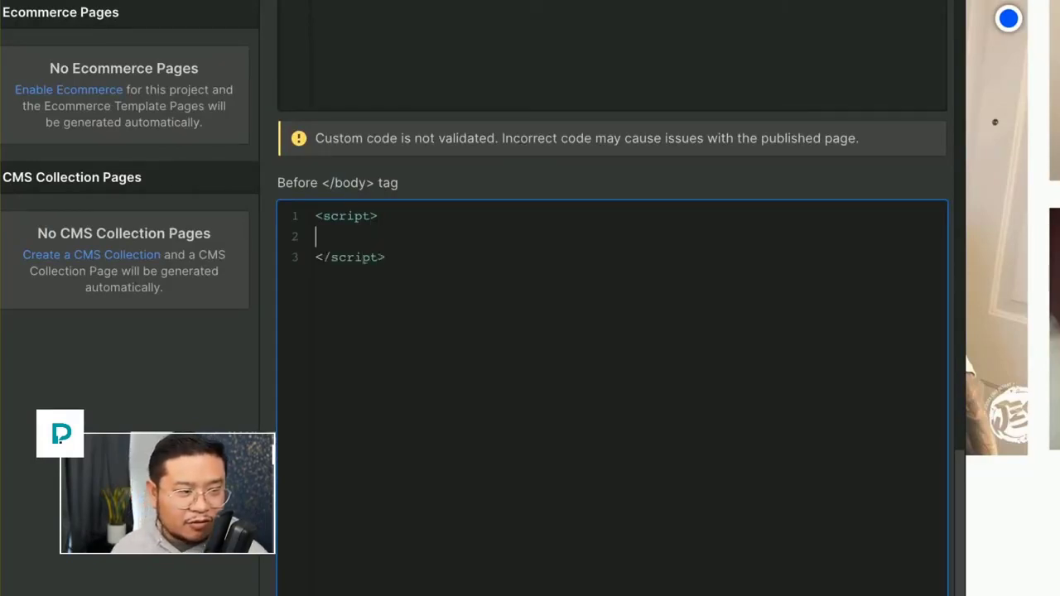
key(Tab)
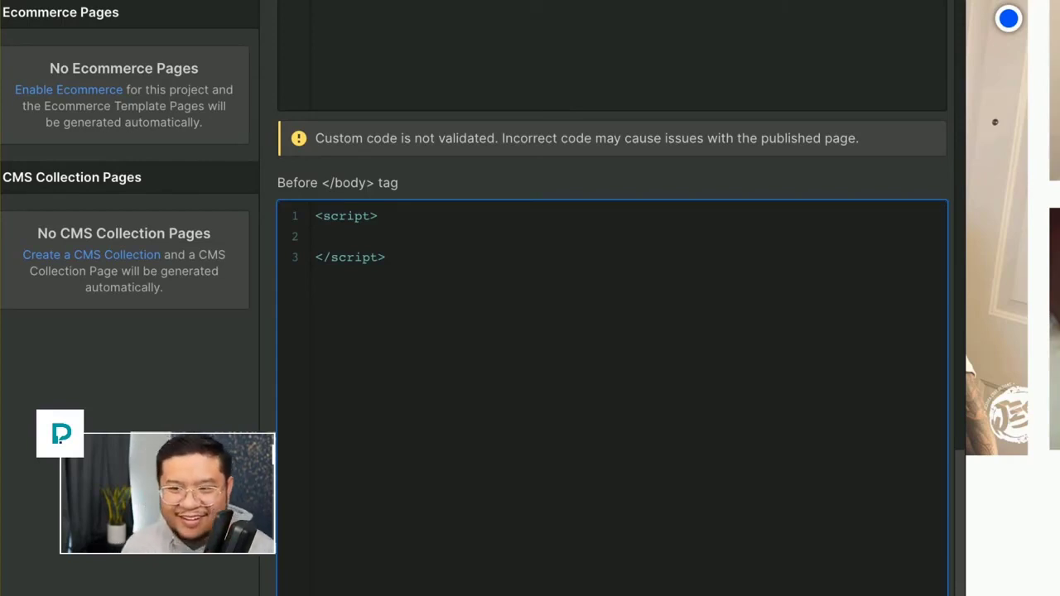
text($()
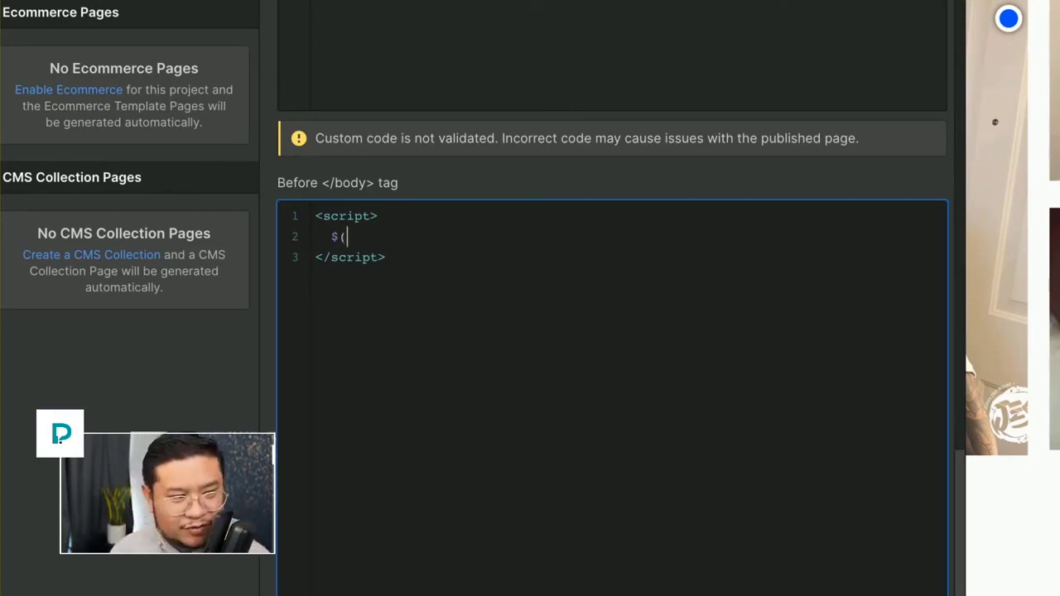
text('.t)
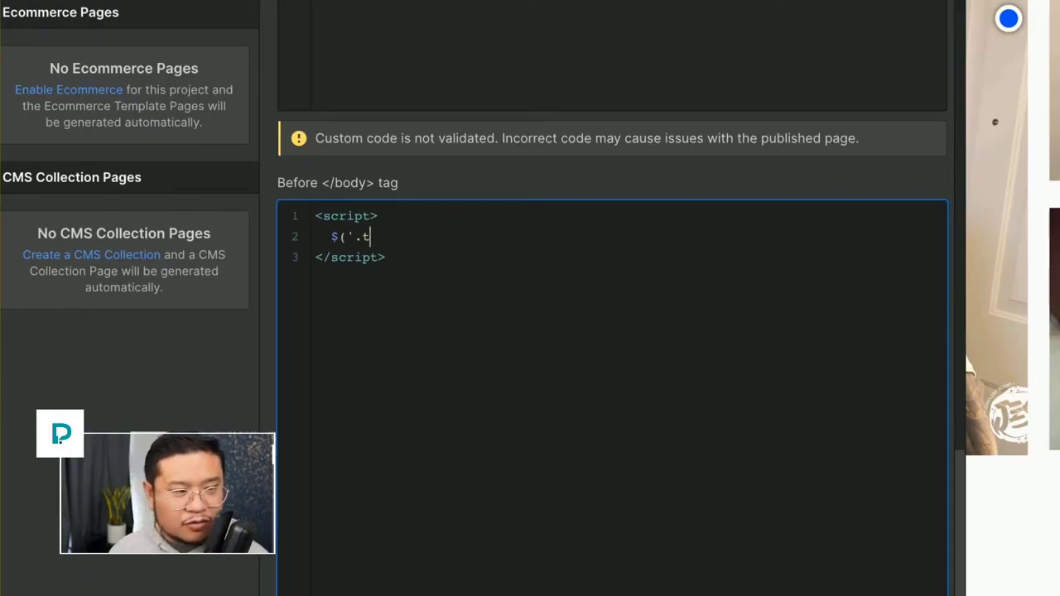
text(ooltip-cl)
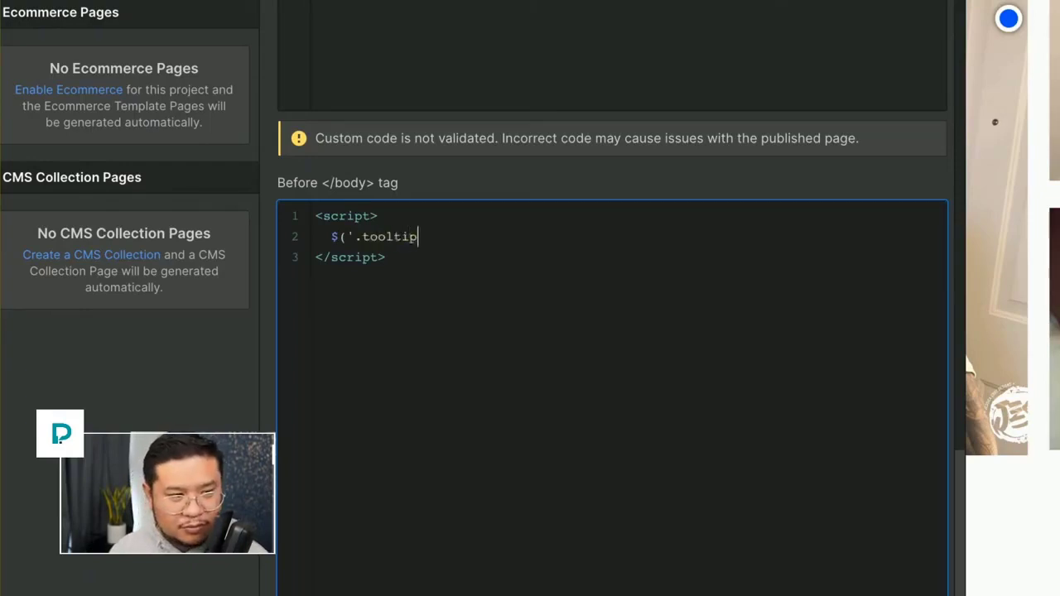
key(BackSpace)
key(BackSpace)
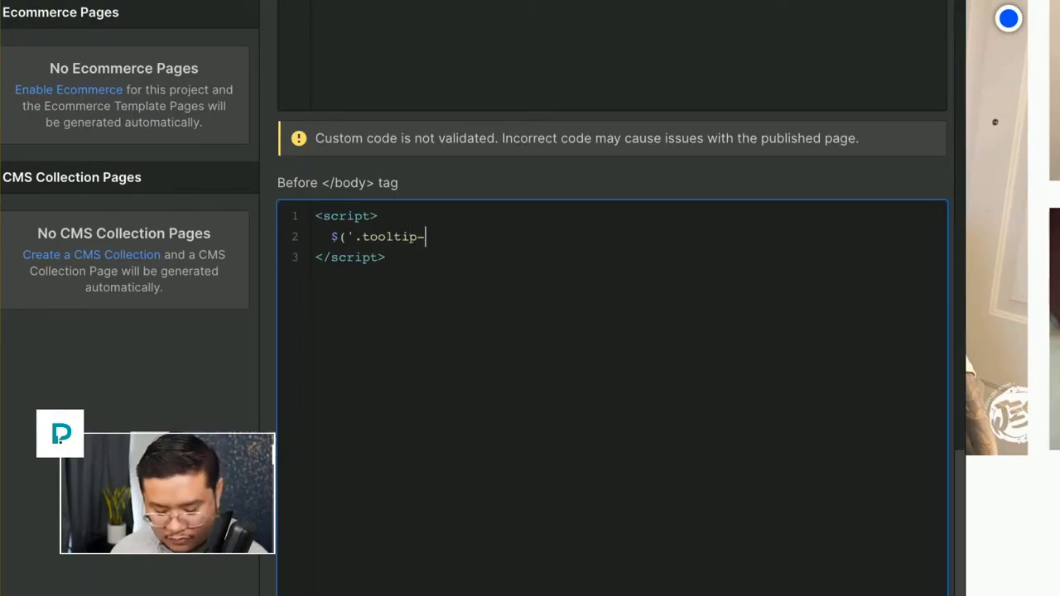
text(circle)
text(').on()
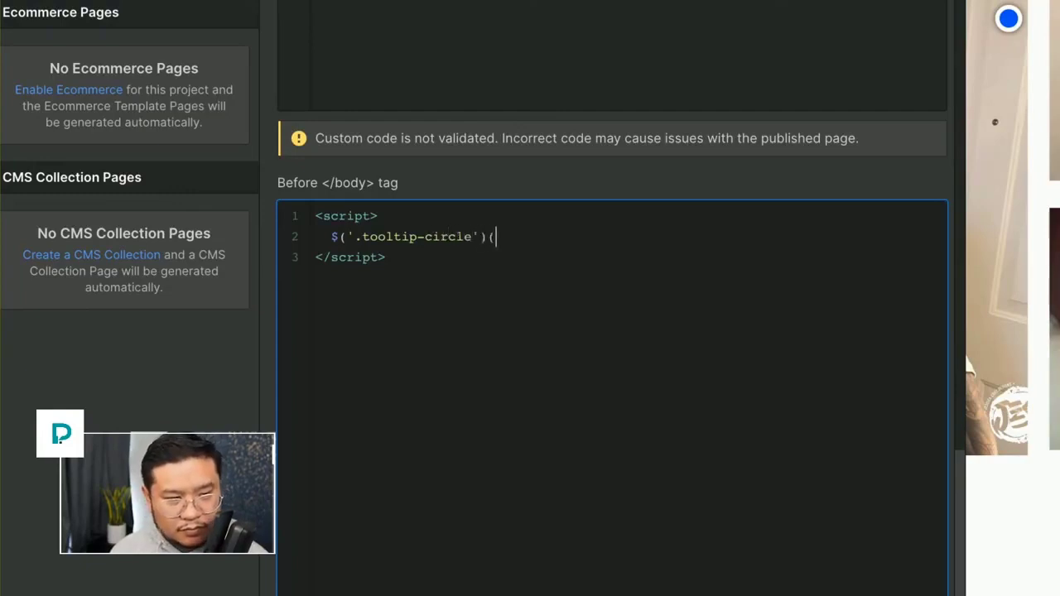
text('click)
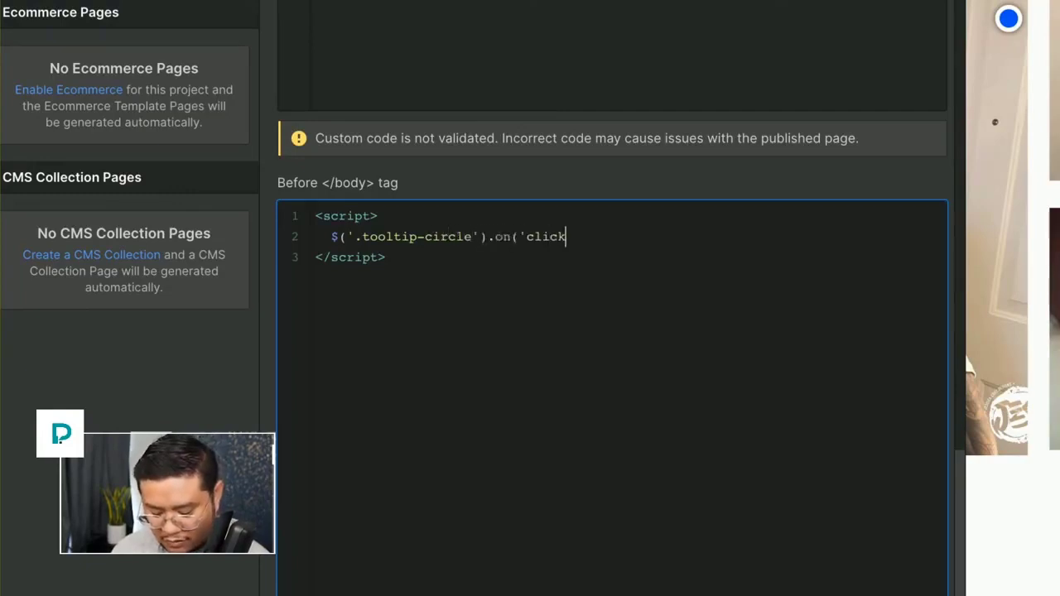
text(',)
key(BackSpace)
text(', f)
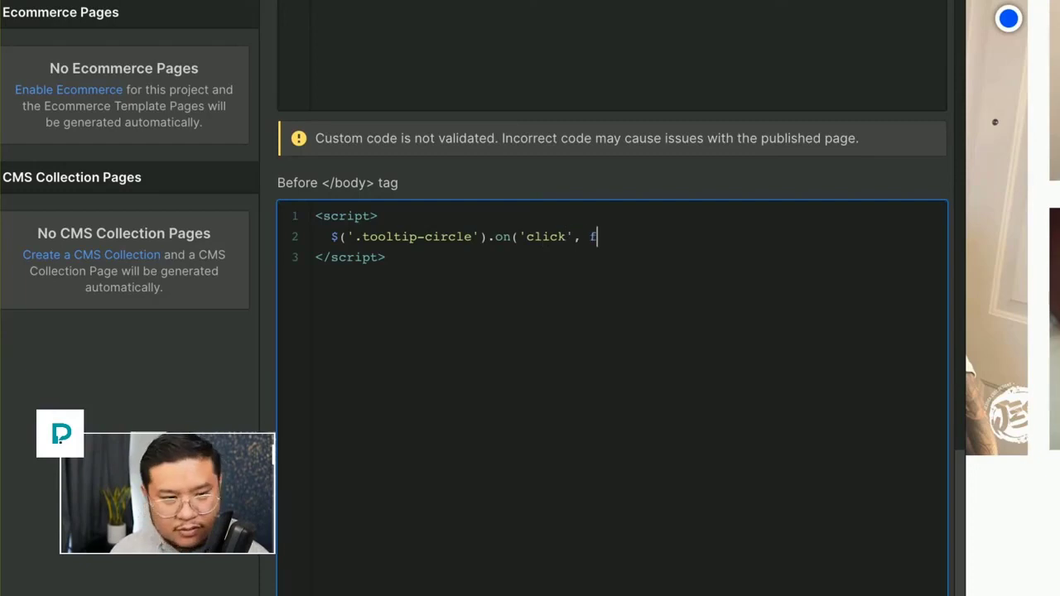
key(BackSpace)
text(function())
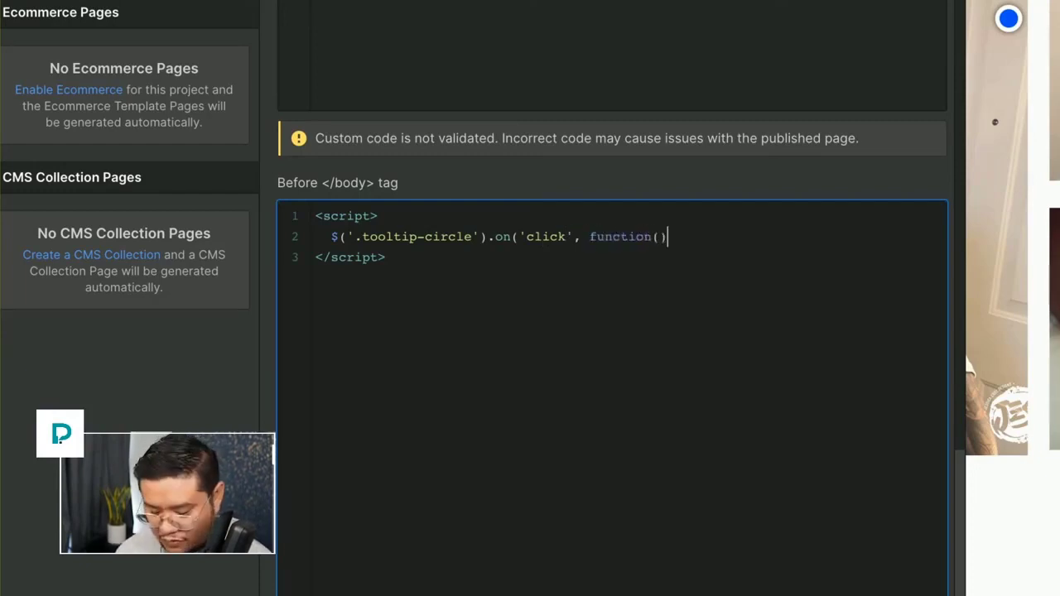
text({)
key(Return)
key(Return)
text(});)
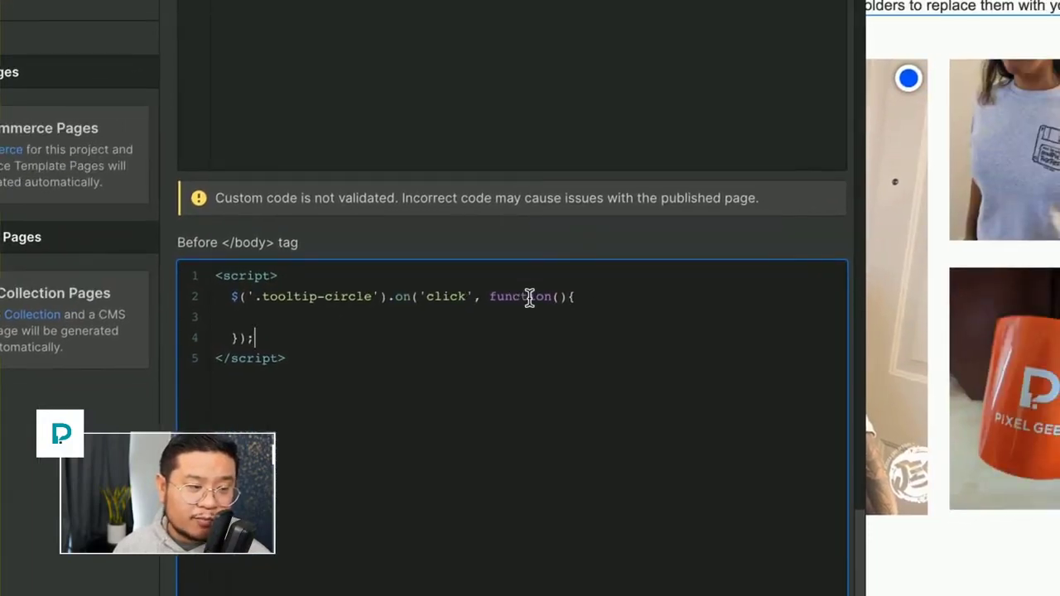
Inside the click handler add the line $(this).next() and save the page settings.
click(472, 310)
key(Tab)
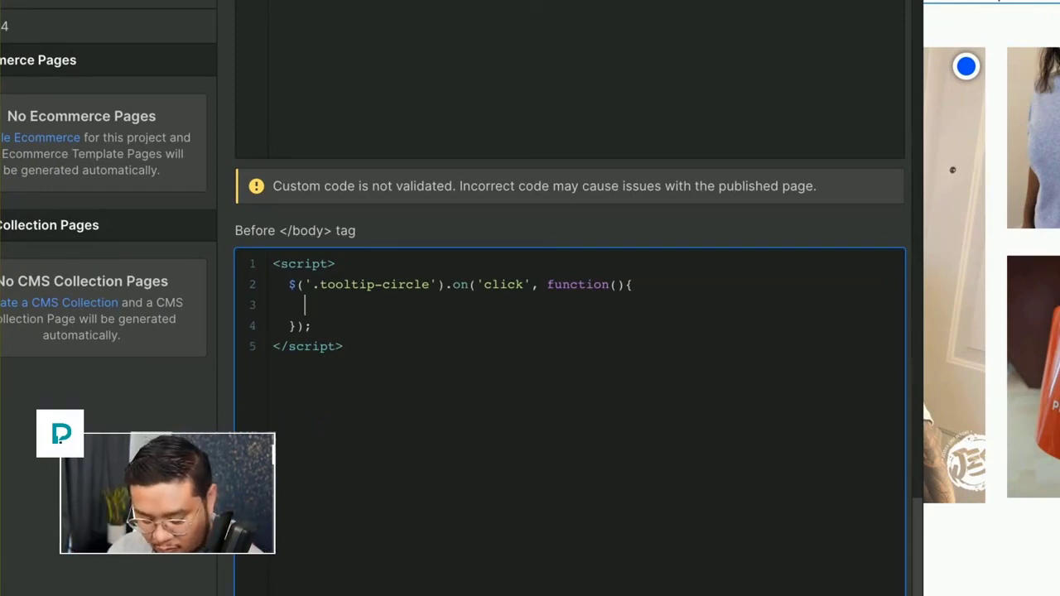
text(el)
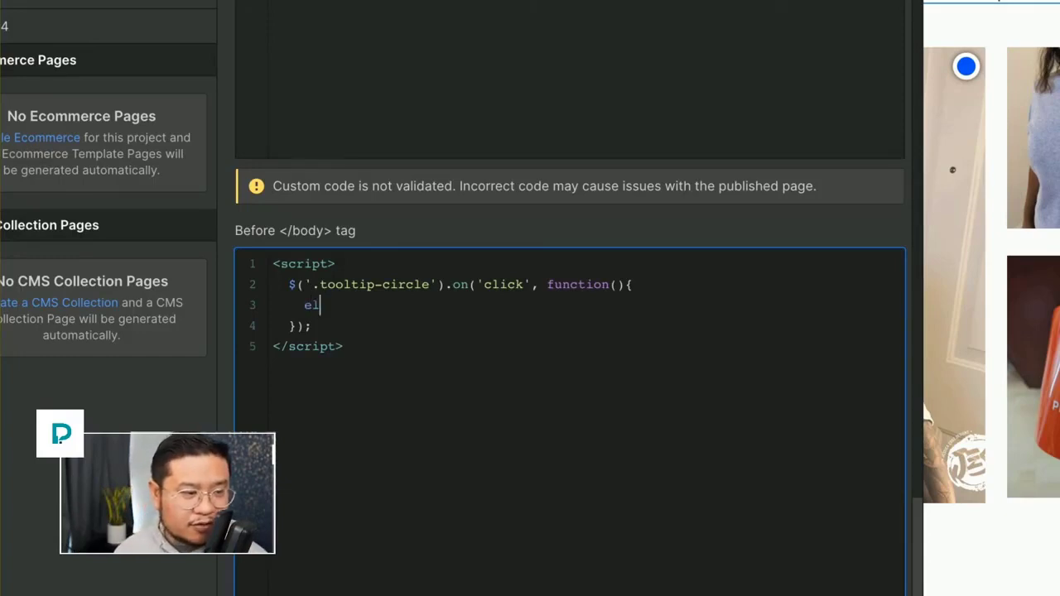
key(BackSpace)
key(BackSpace)
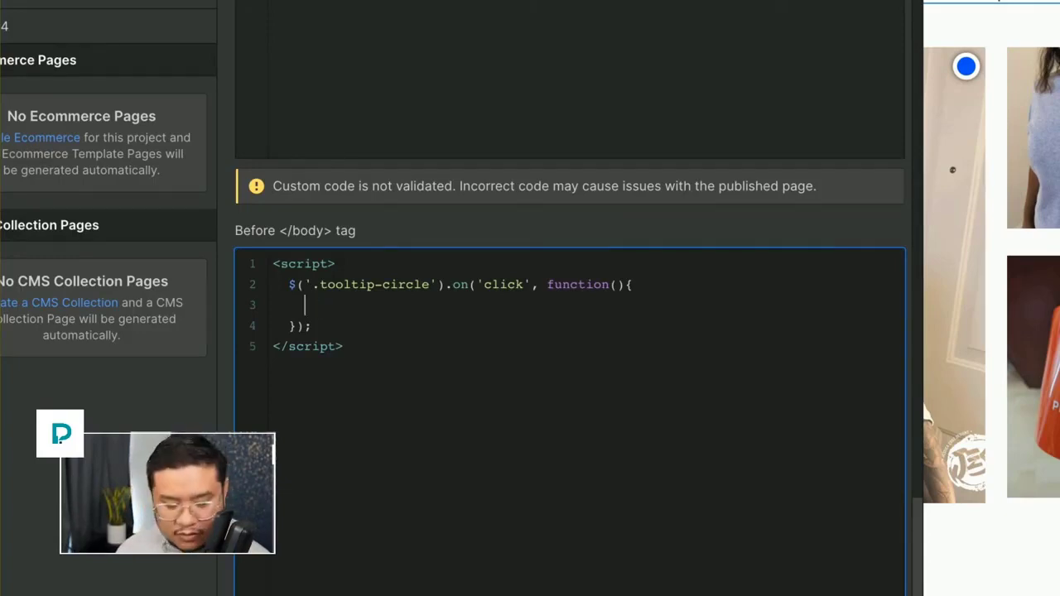
text(el)
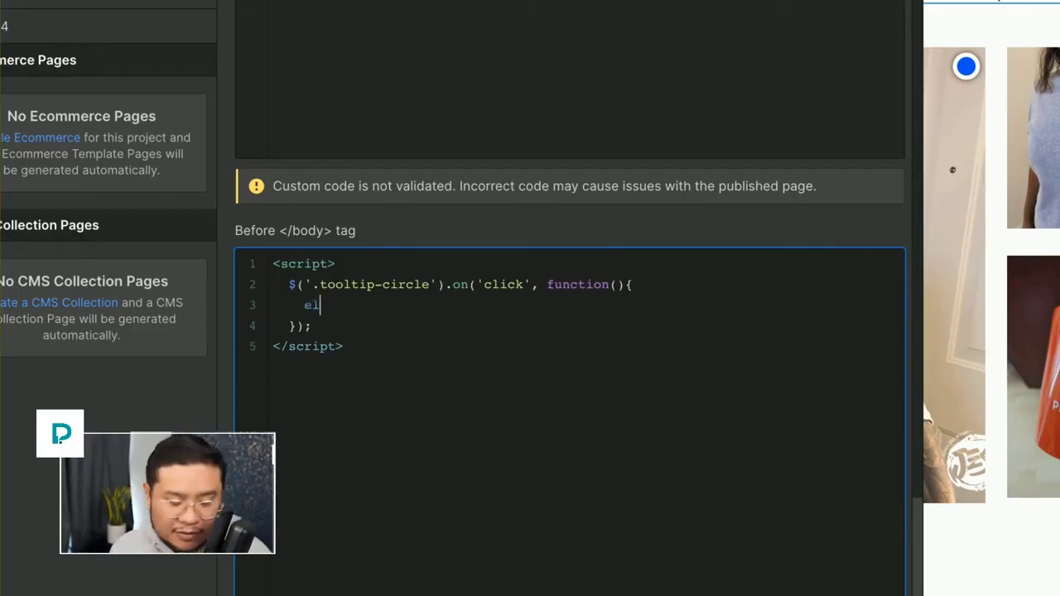
text( = $(this))
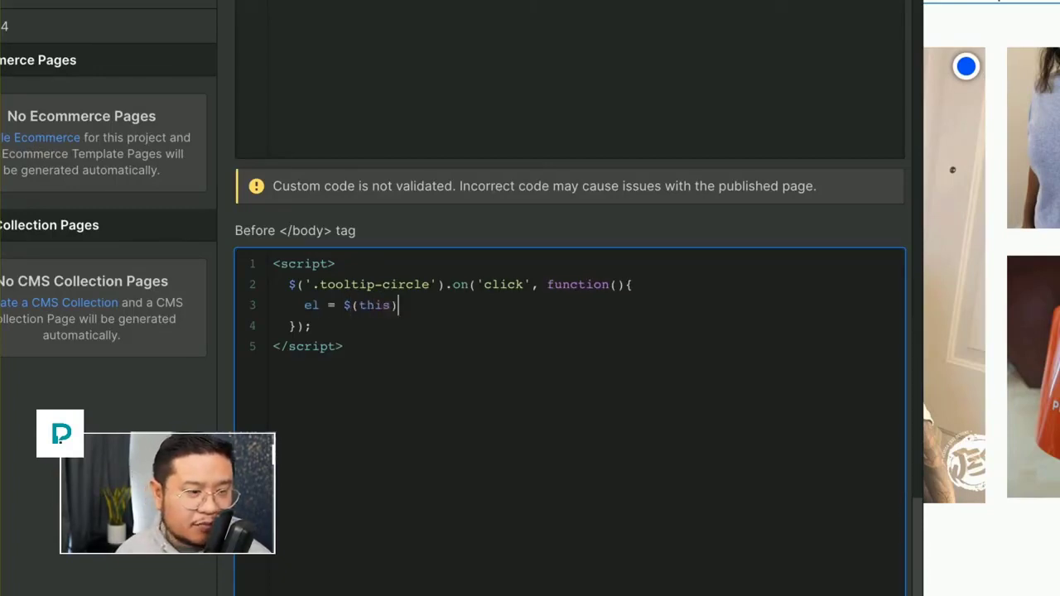
key(BackSpace)
key(BackSpace)
key(BackSpace)
key(BackSpace)
key(BackSpace)
key(BackSpace)
key(BackSpace)
key(BackSpace)
key(BackSpace)
key(BackSpace)
key(BackSpace)
key(BackSpace)
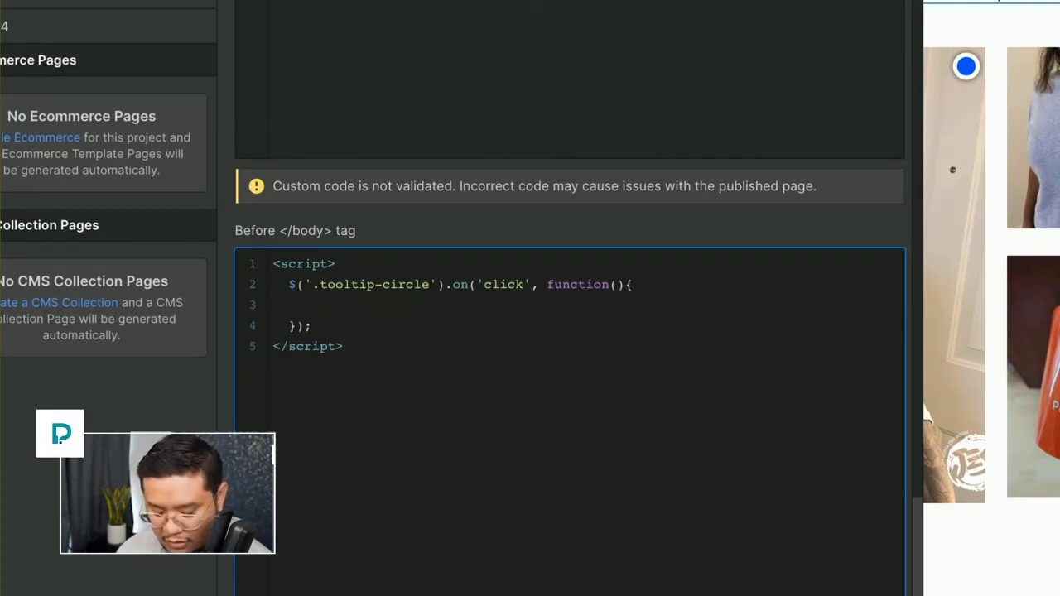
text($(this).)
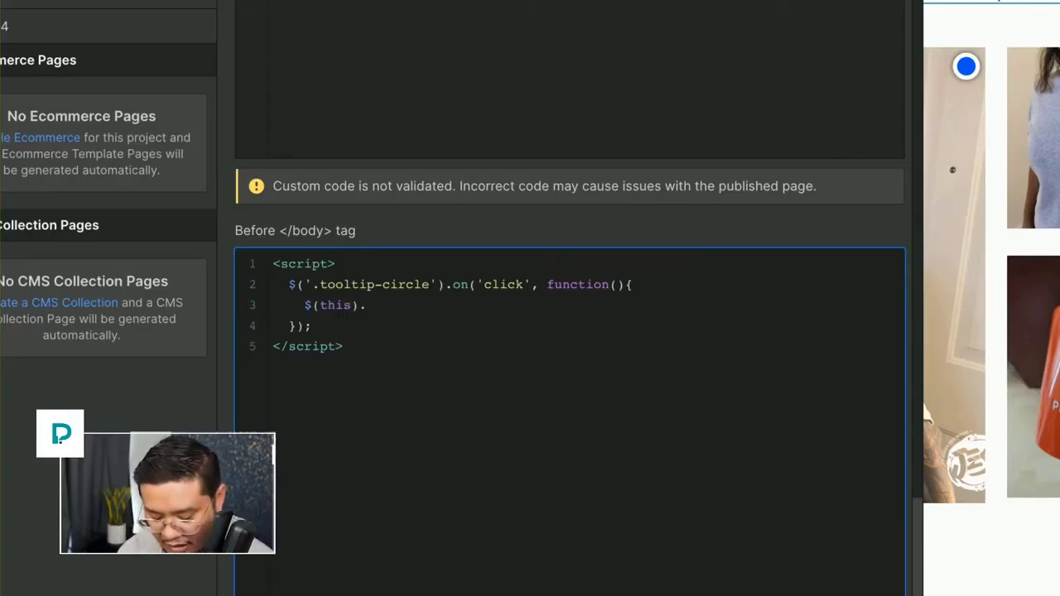
text(next())
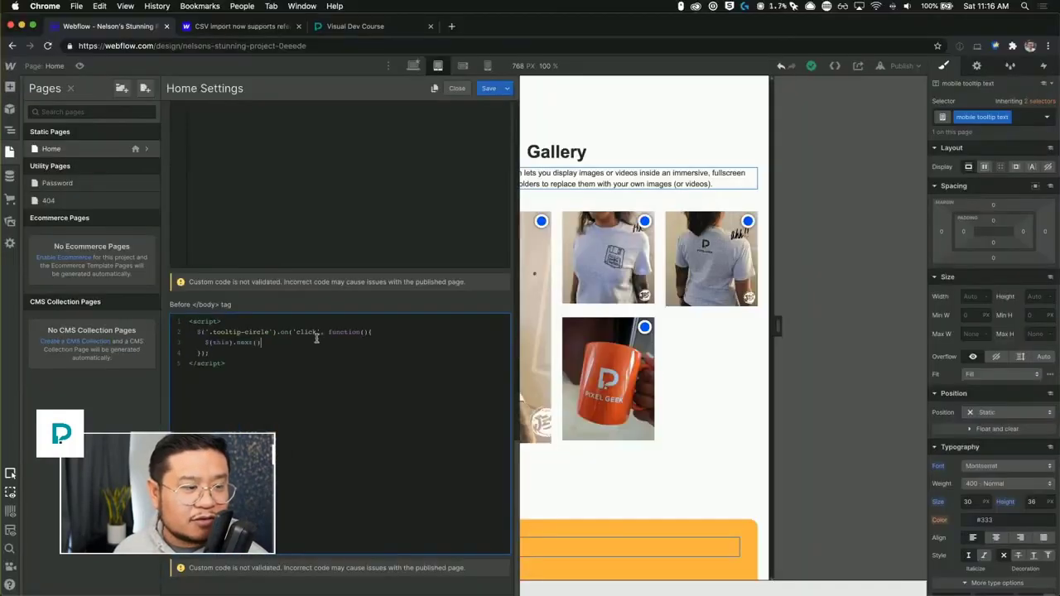
click(496, 89)
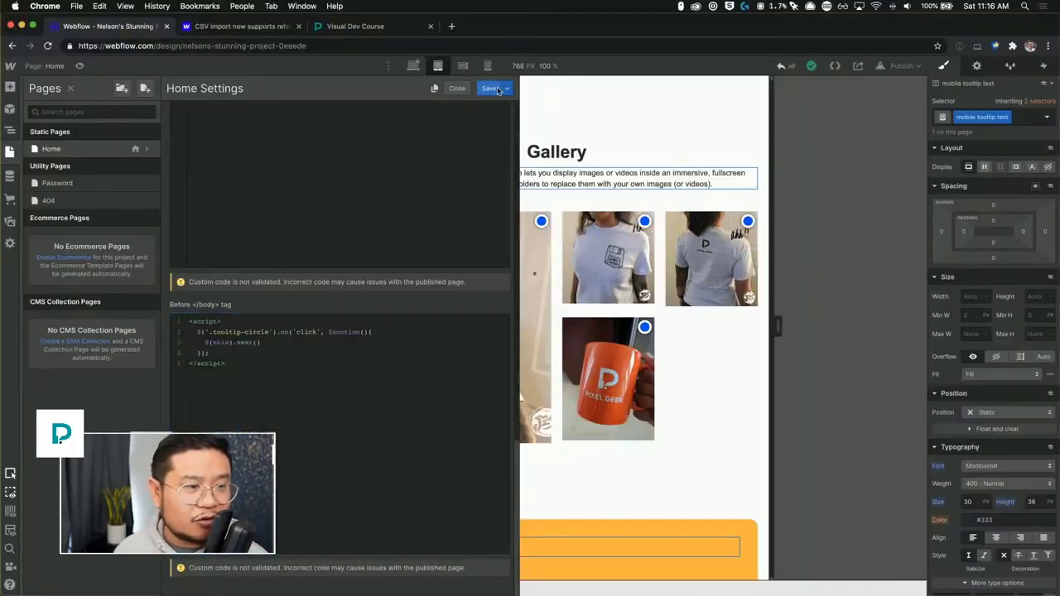
Check the tooltip wrapper structure in the navigator, then reopen the Home page settings' Before </body> custom code.
click(10, 152)
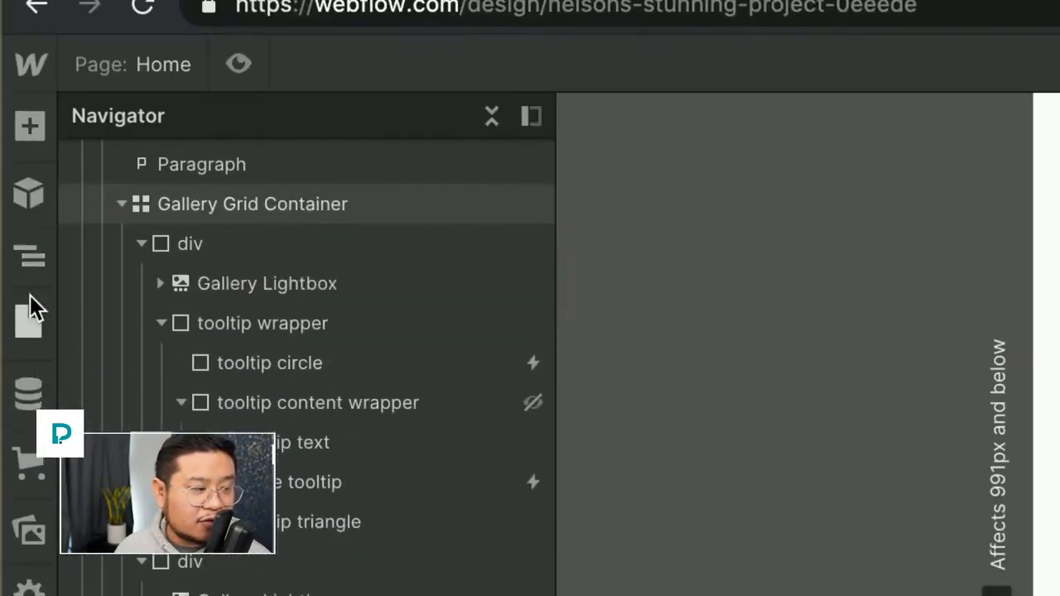
click(29, 414)
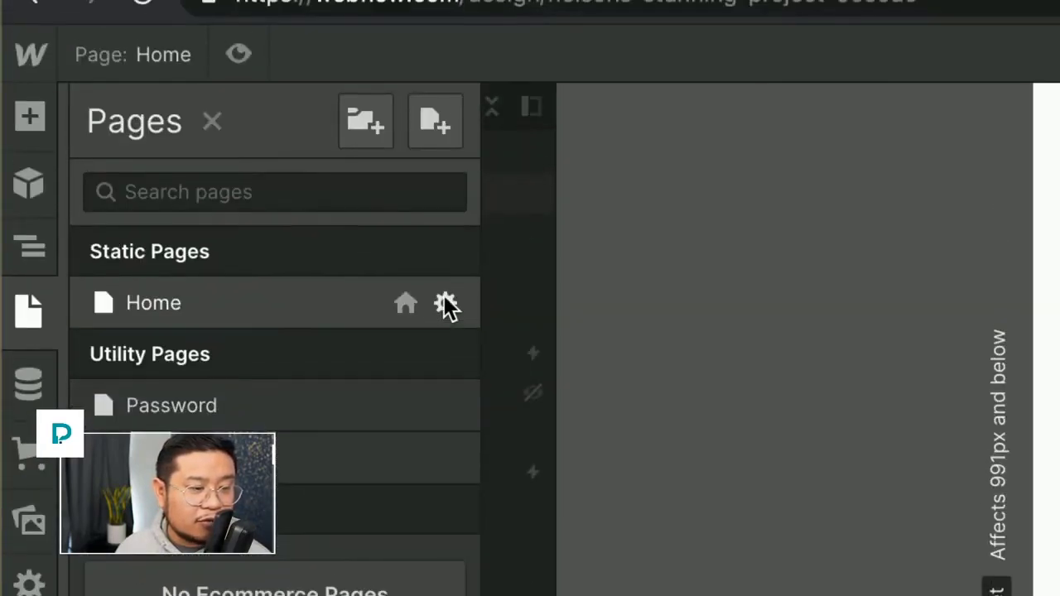
click(446, 304)
scroll(534, 306, down, 10)
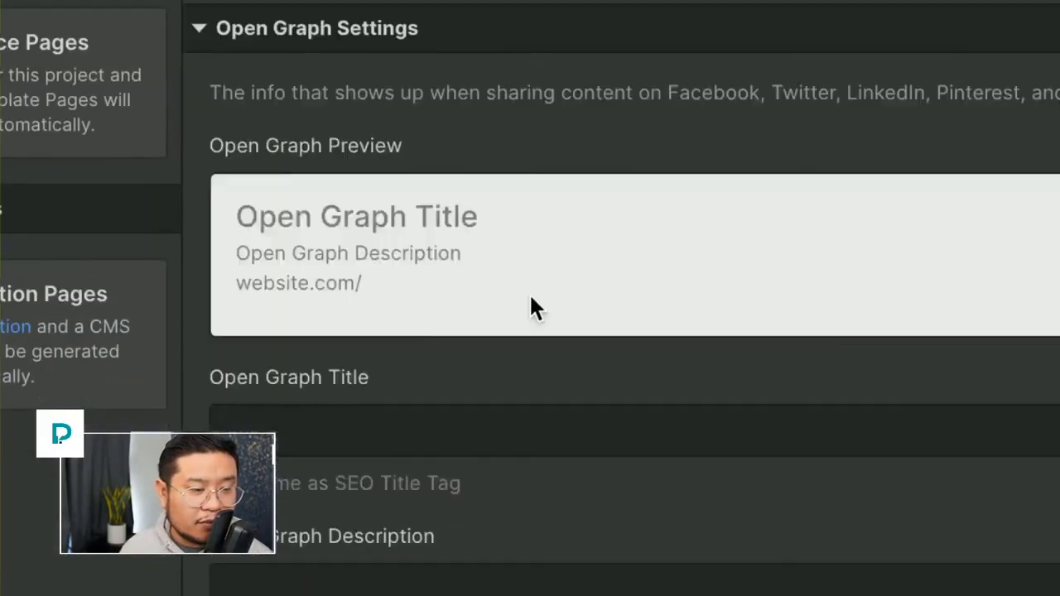
scroll(530, 297, down, 10)
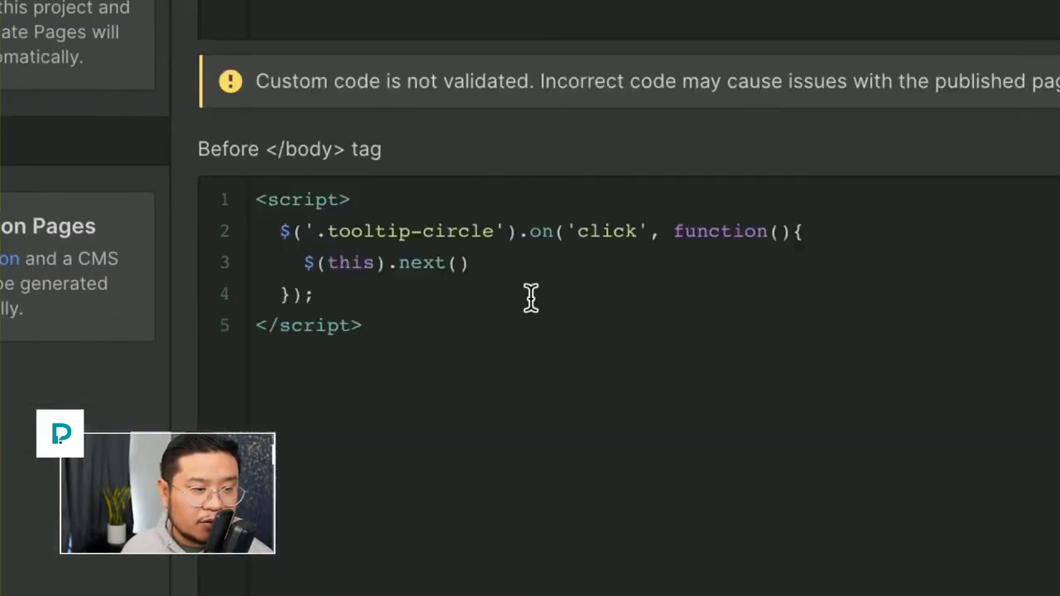
Extend the line to $(this).next().children('.tooltip-text').text(); to read the tooltip's text.
click(528, 295)
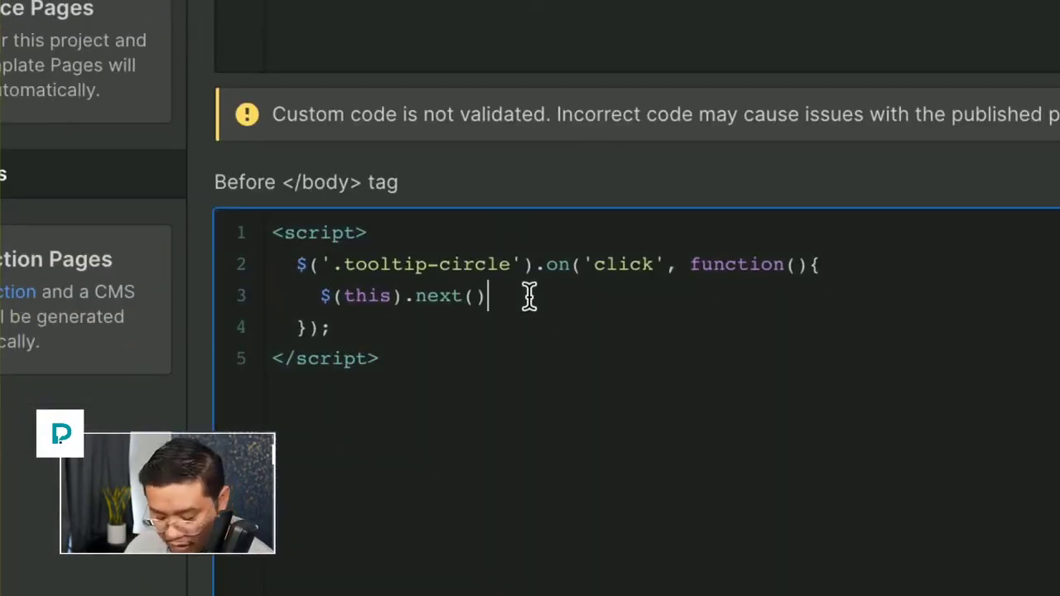
text(.children('.tooltip)
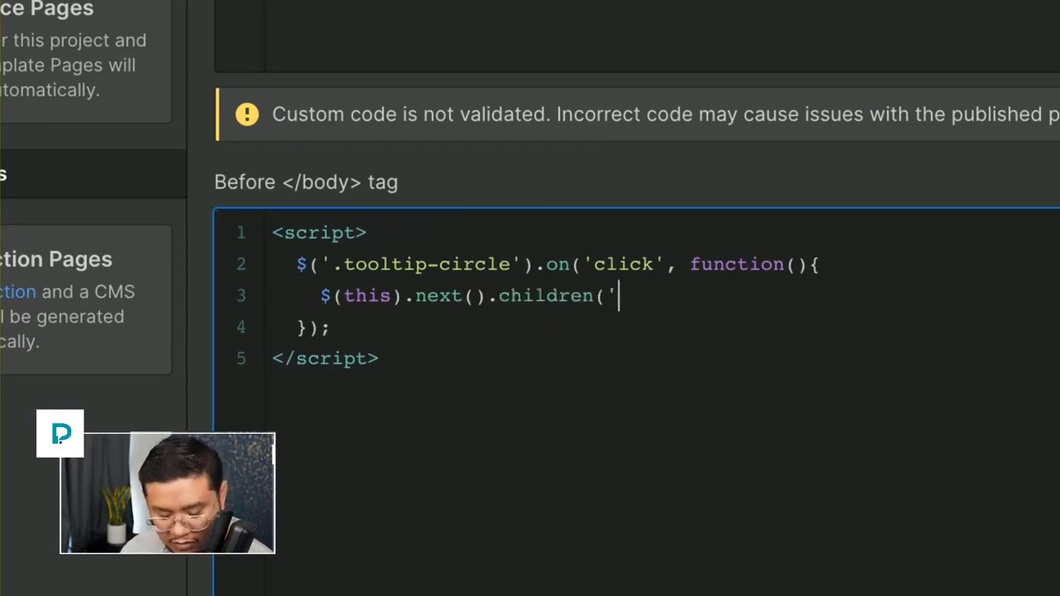
text(-text').)
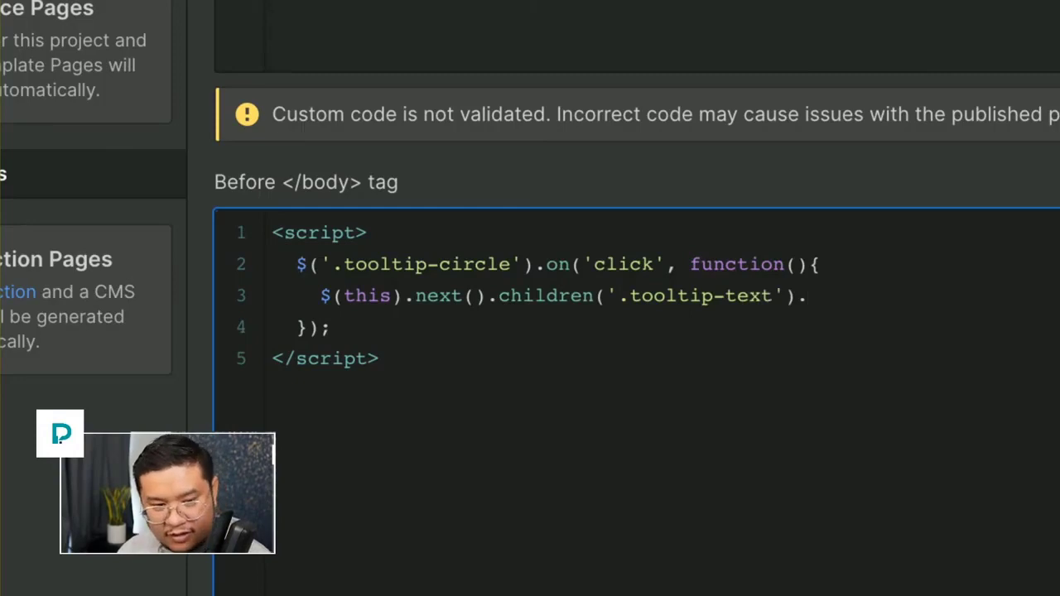
text(text())
text(;)
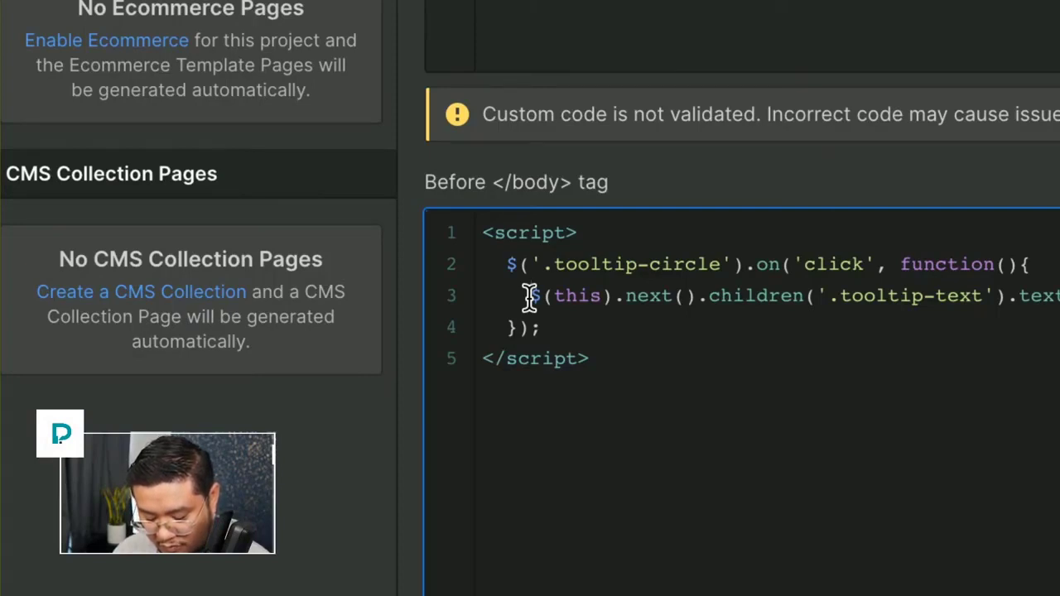
Assign that expression to a variable so the line reads tooltiptext = $(this).next().children('.tooltip-text').text();.
click(528, 296)
text(m)
key(BackSpace)
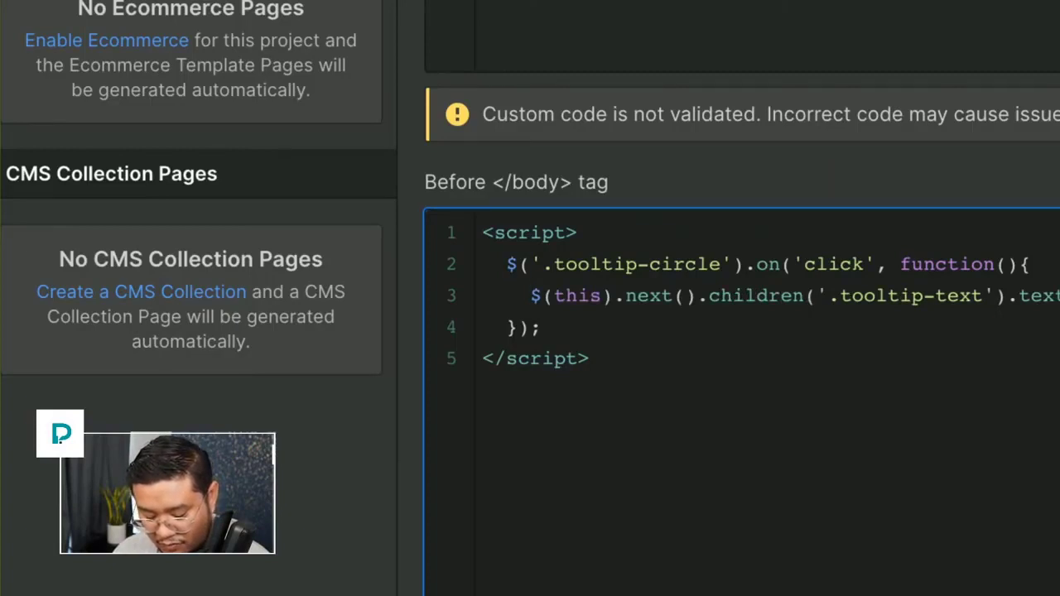
text(t)
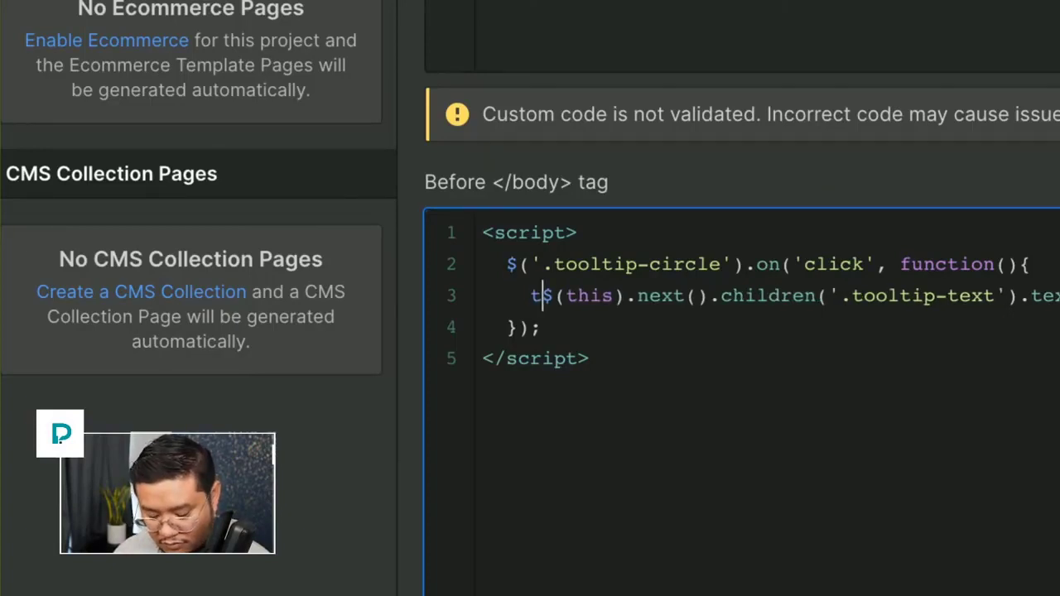
text(oolt)
text(iptexxt =)
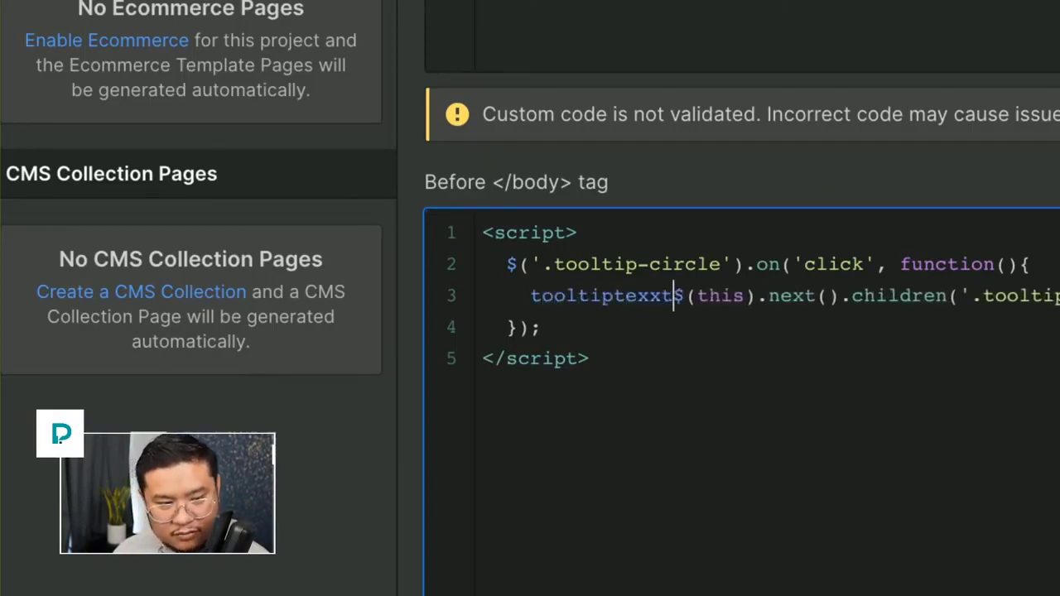
key(BackSpace)
key(BackSpace)
key(BackSpace)
key(BackSpace)
key(BackSpace)
text(t)
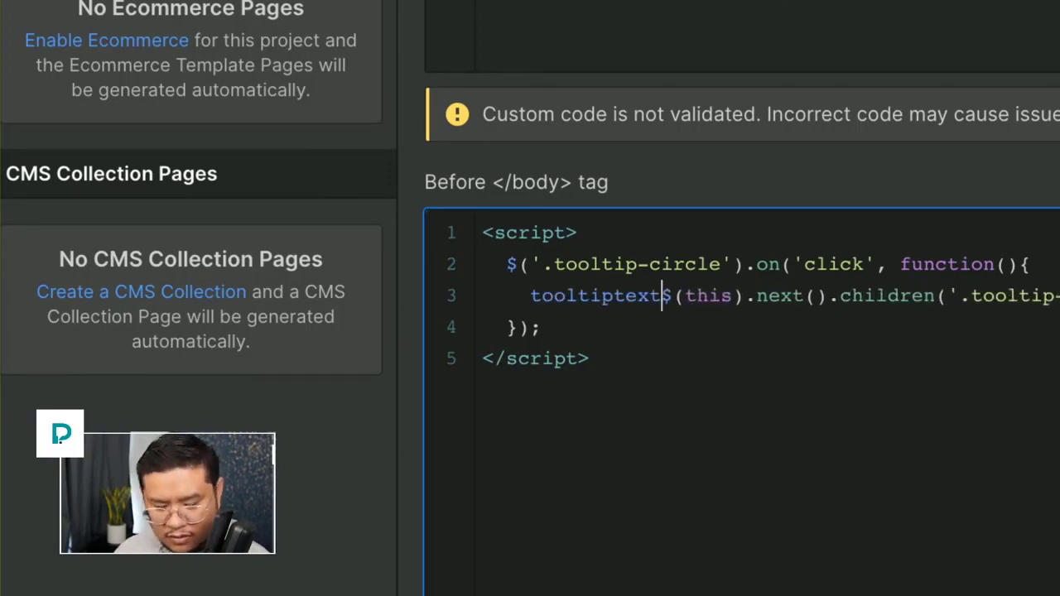
text(=)
key(BackSpace)
text(=)
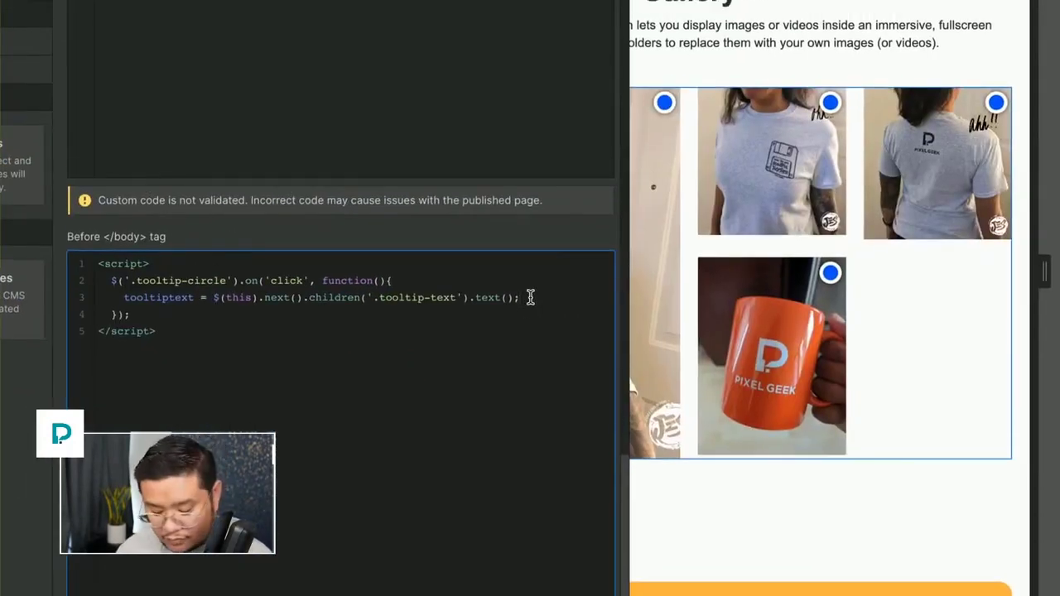
Add a new line in the click handler reading $('.mobile-tooltip-text').text(tooltiptext); to write the tooltip text into the mobile bar.
click(530, 297)
key(Return)
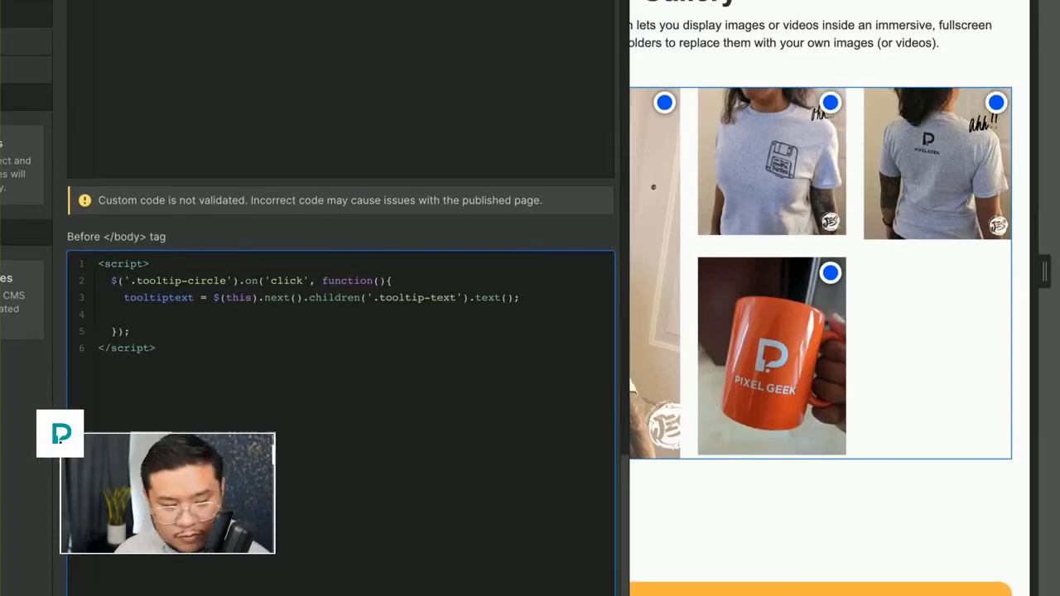
text($()
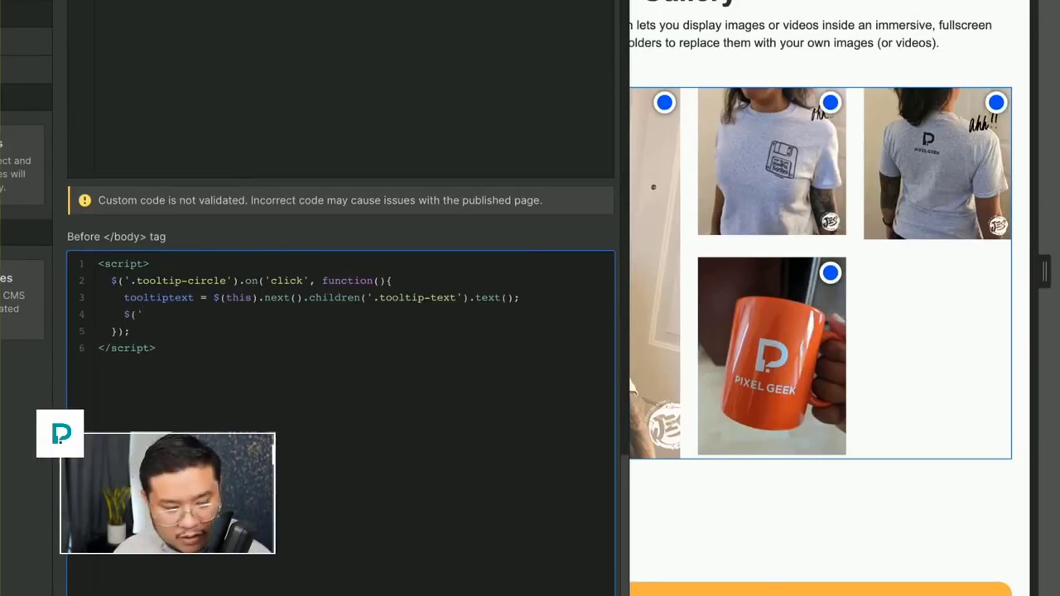
text('.mobile)
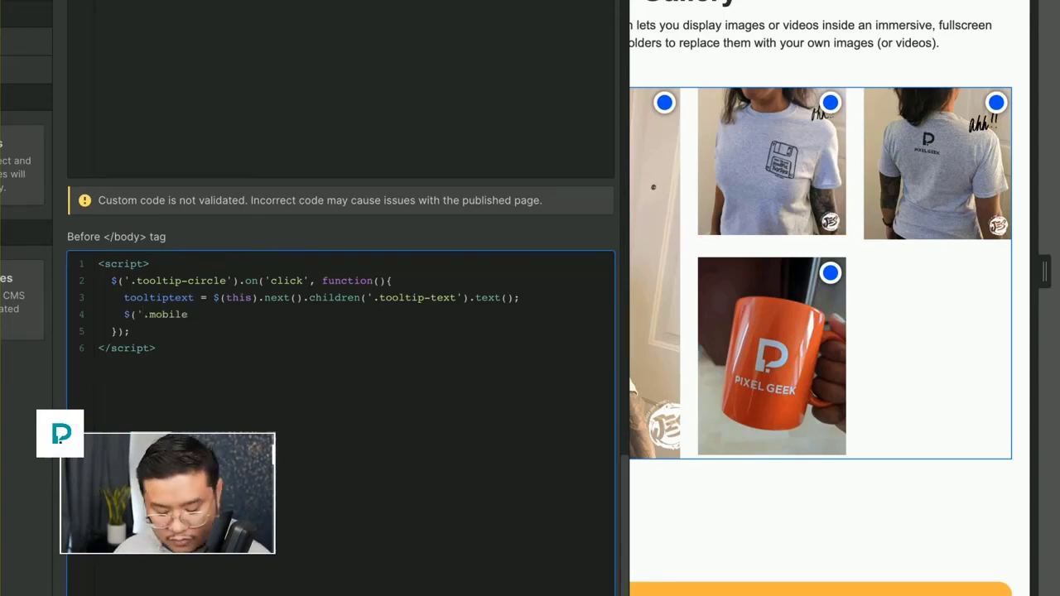
text(-tooltip-te)
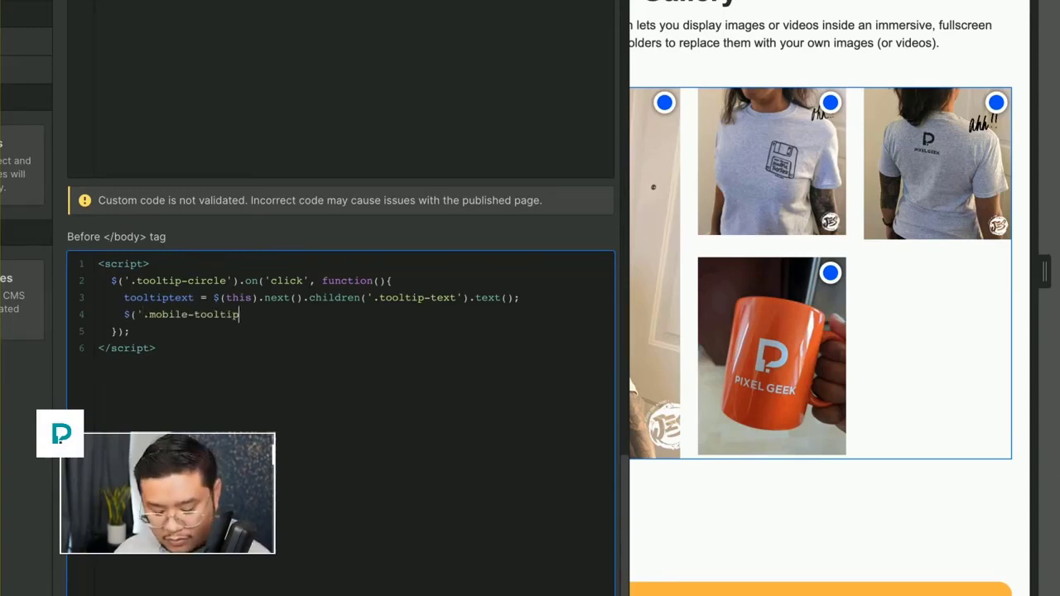
text(xt').)
text(text();)
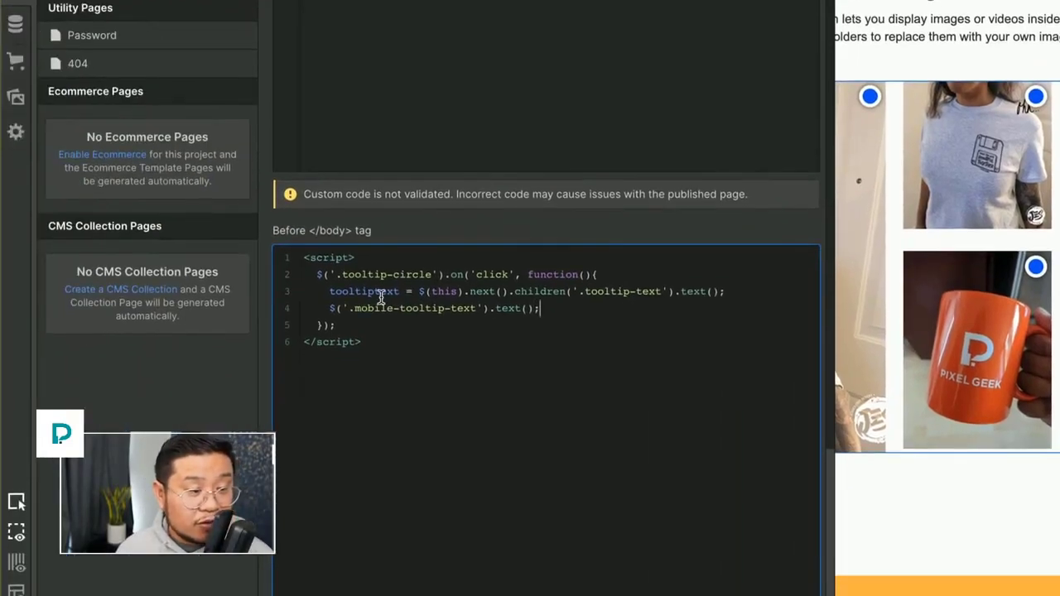
double_click(176, 297)
key(ctrl+c)
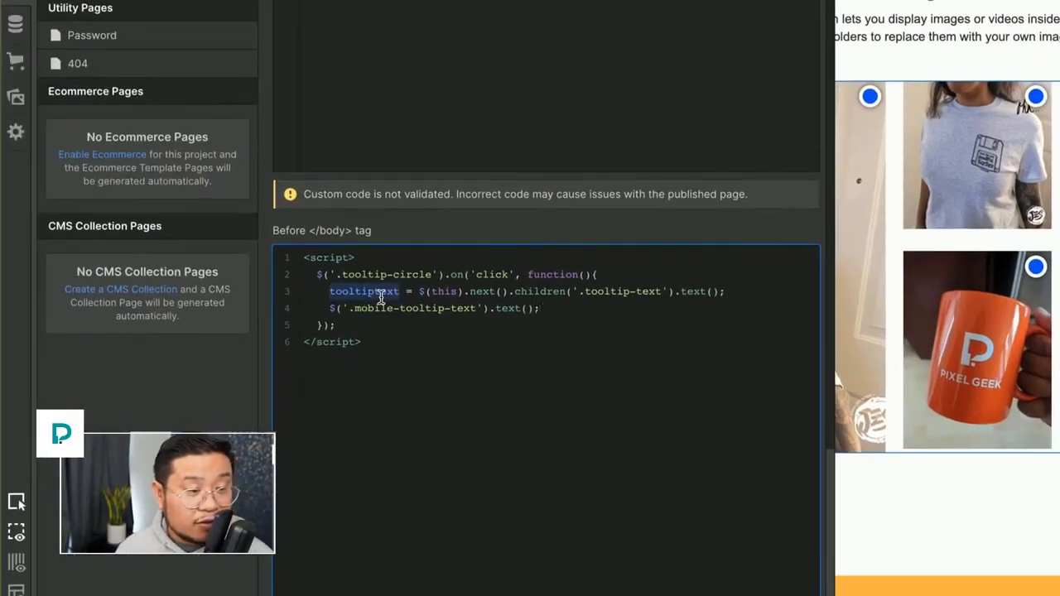
click(530, 309)
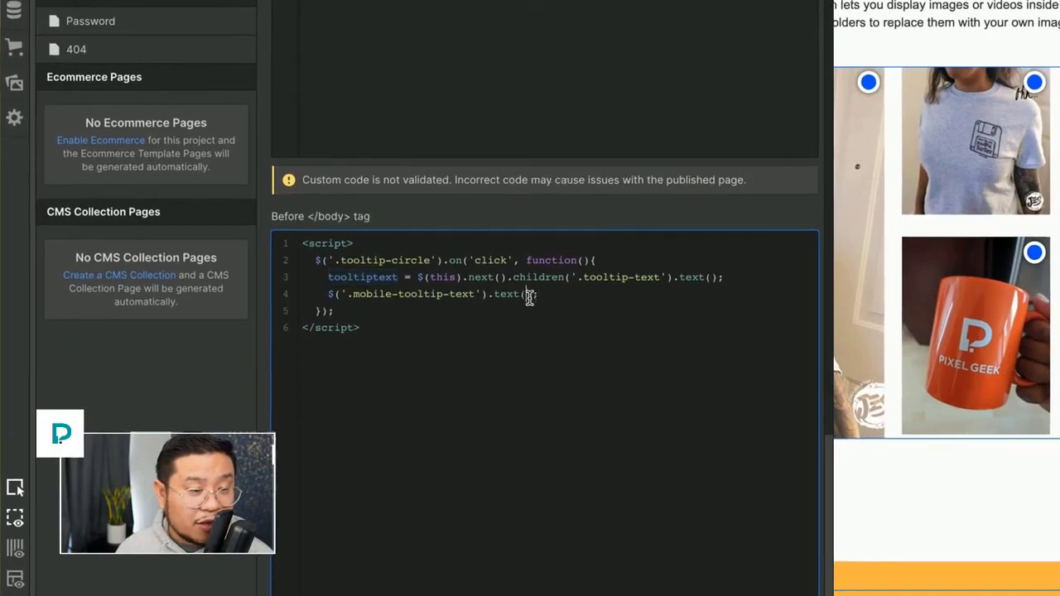
key(ctrl+v)
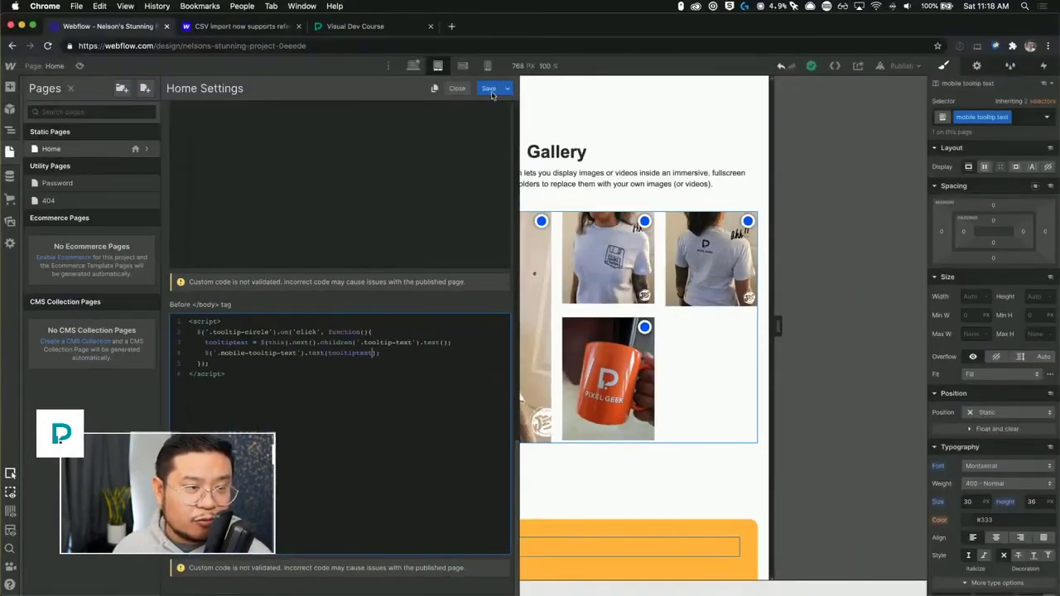
Save the Home page custom code, close the settings, and publish the site to the webflow.io subdomain.
click(489, 88)
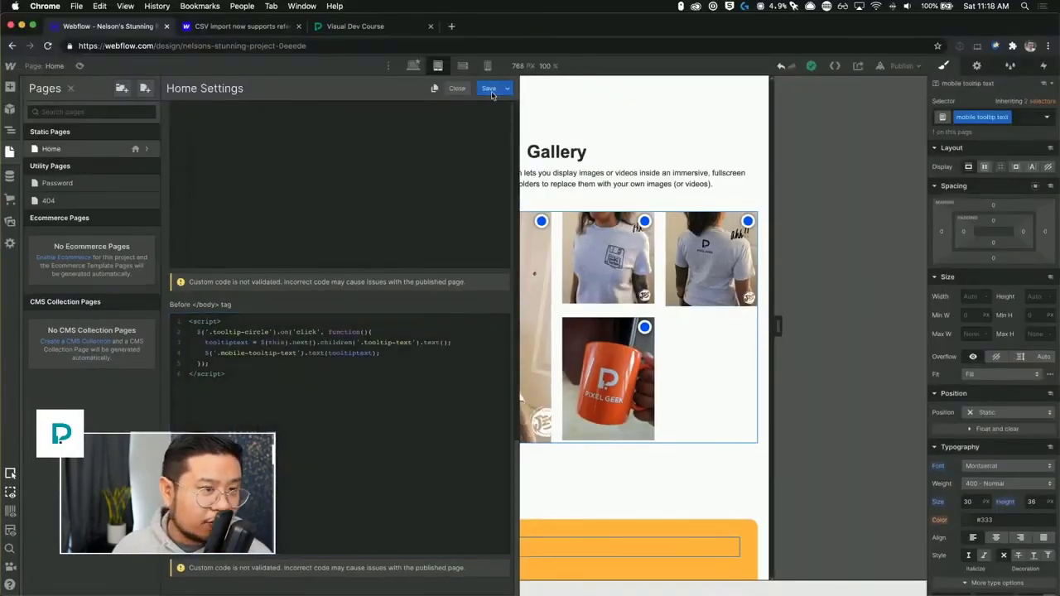
click(149, 153)
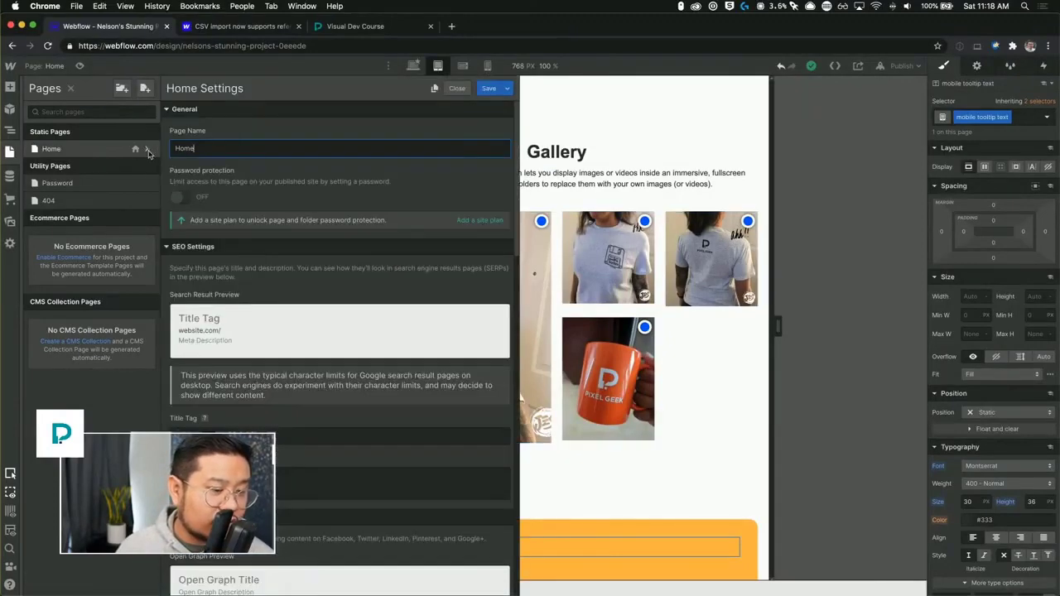
click(676, 478)
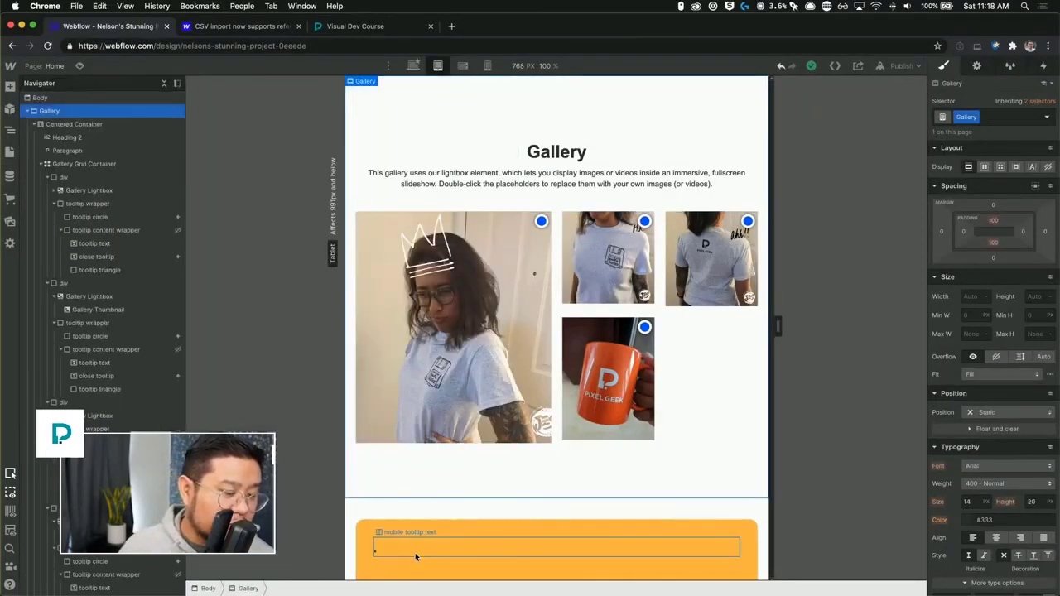
click(901, 65)
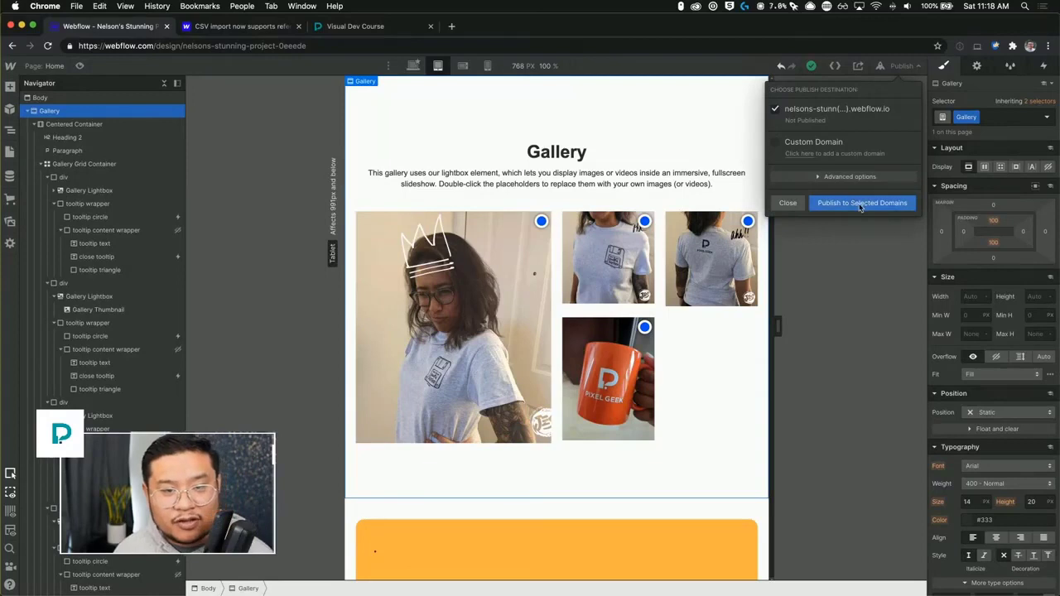
click(859, 206)
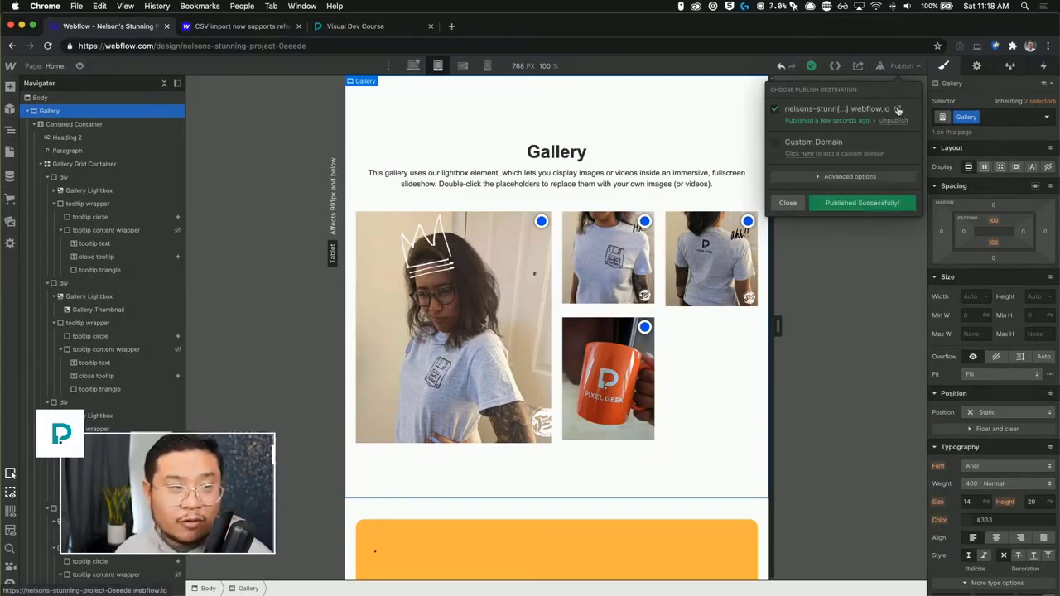
Open the published site and move it into its own smaller browser window beside the Designer.
click(898, 110)
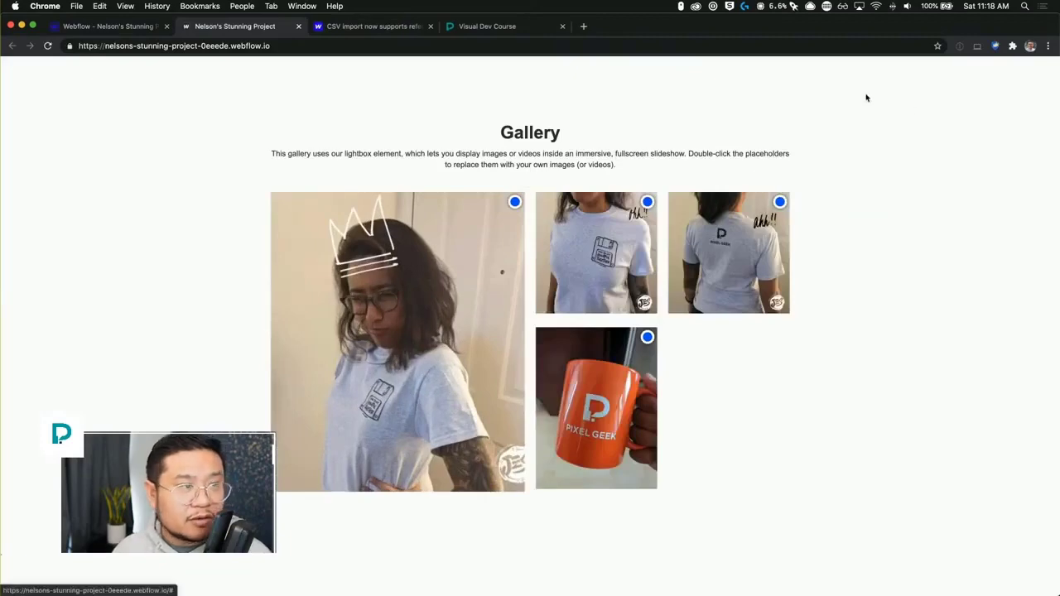
drag(248, 28, 311, 82)
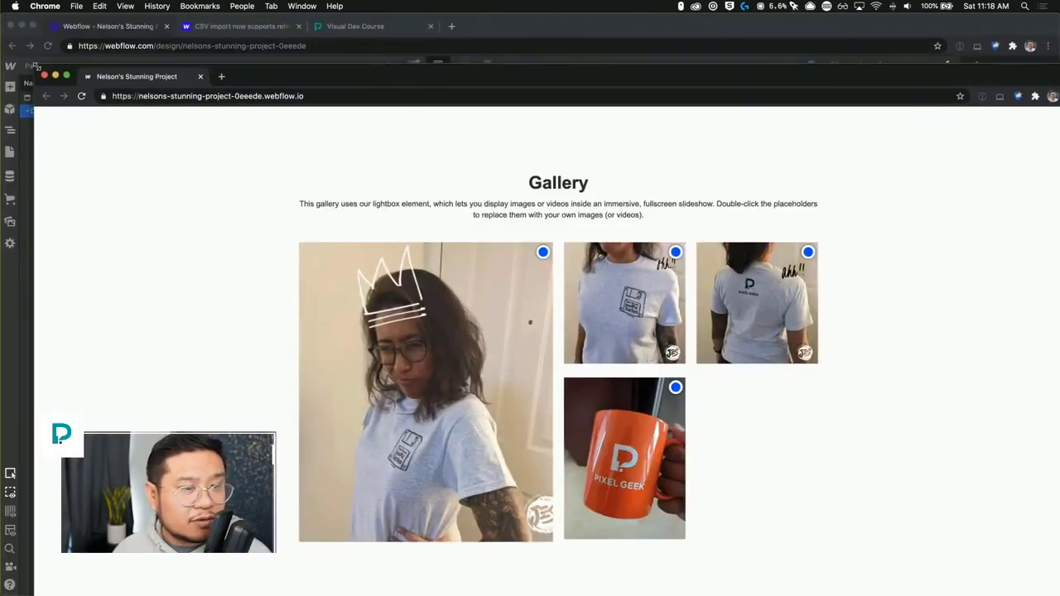
drag(36, 66, 695, 48)
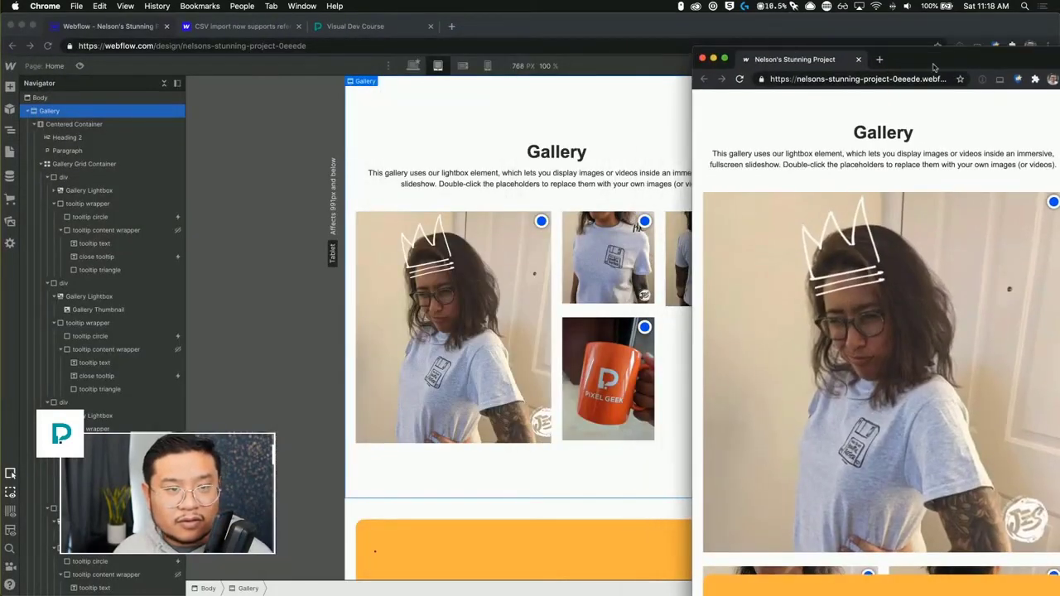
drag(933, 67, 542, 34)
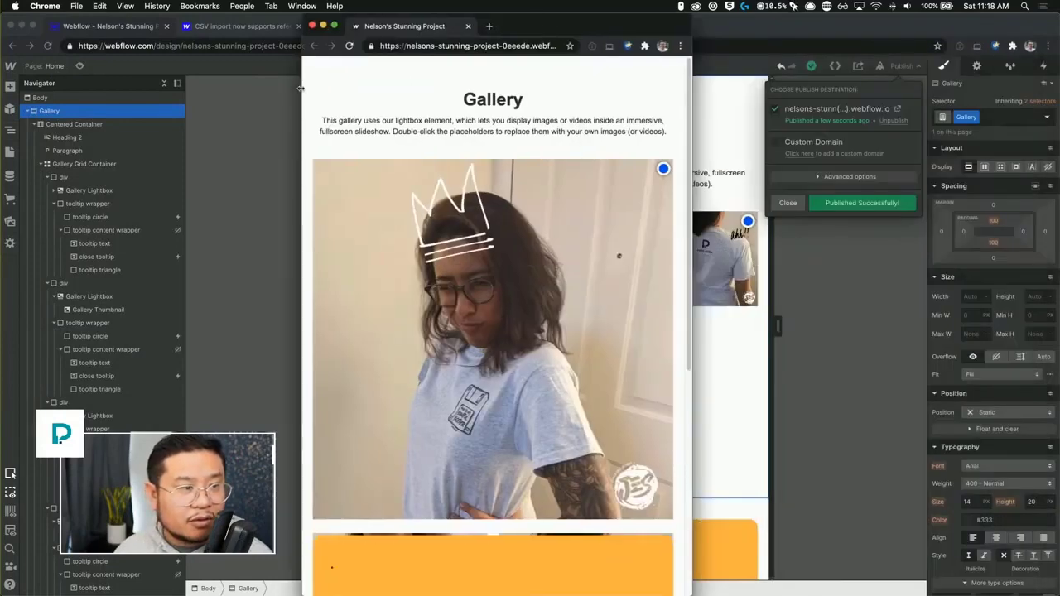
drag(301, 88, 188, 87)
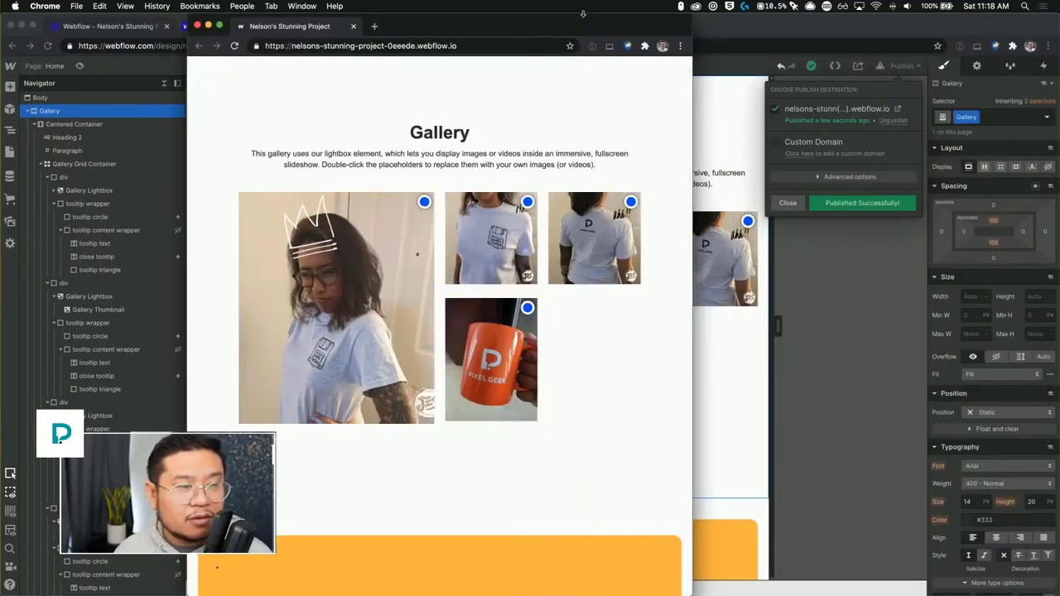
drag(583, 13, 621, 36)
mouse_move(560, 319)
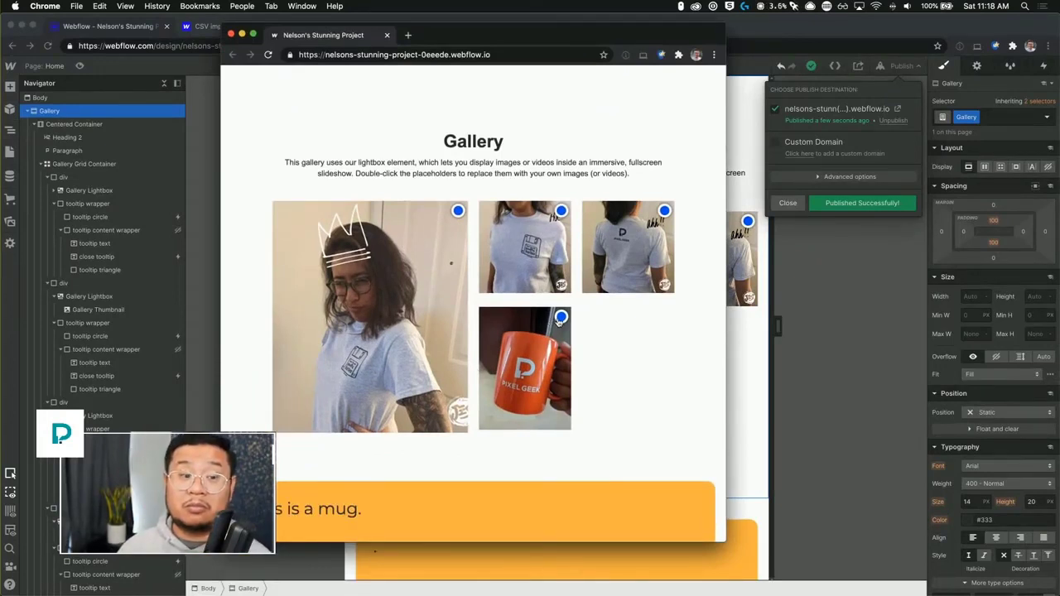
Test the live gallery by clicking each tooltip circle and checking the mobile tooltip bar text, then close the window.
click(663, 211)
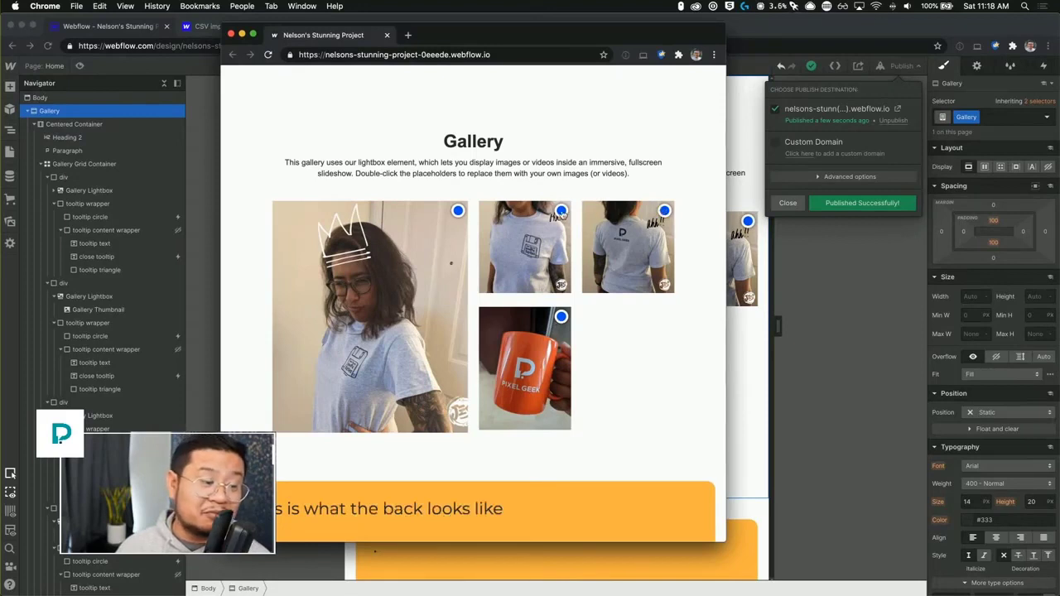
click(562, 214)
click(457, 212)
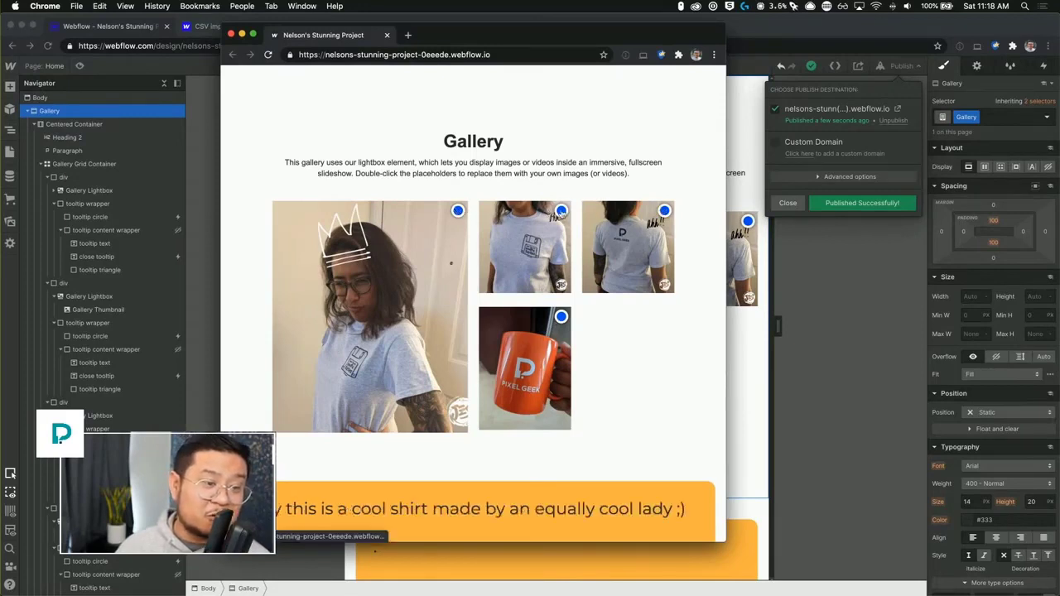
click(561, 212)
click(663, 212)
click(561, 315)
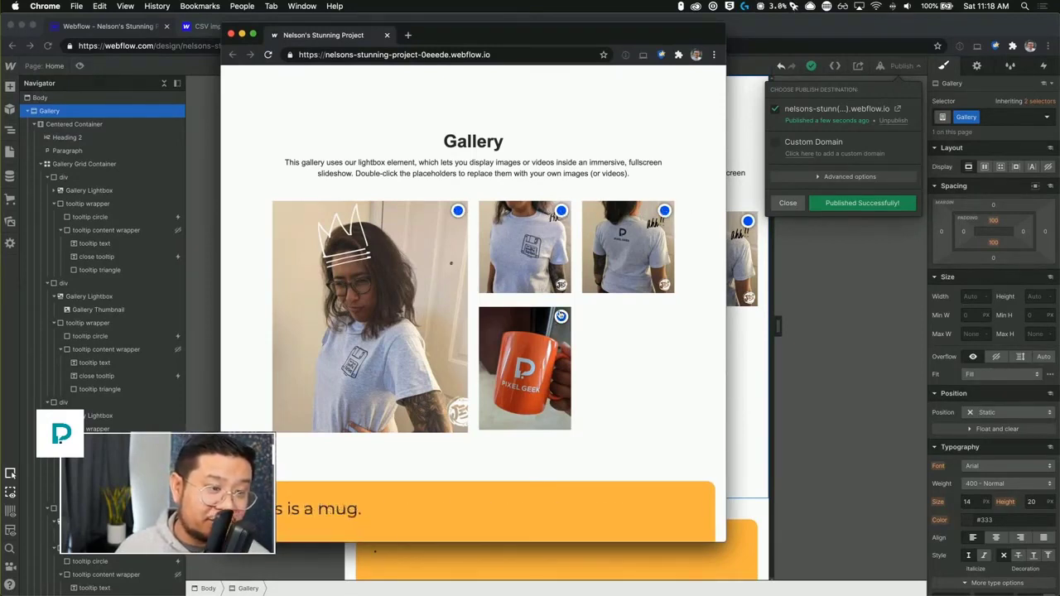
click(459, 211)
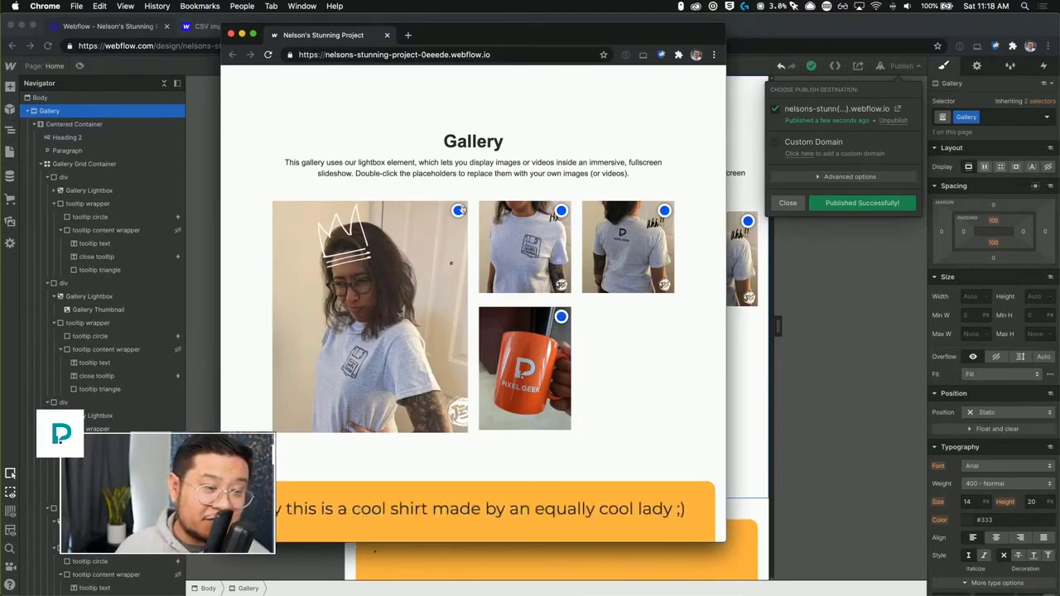
click(562, 212)
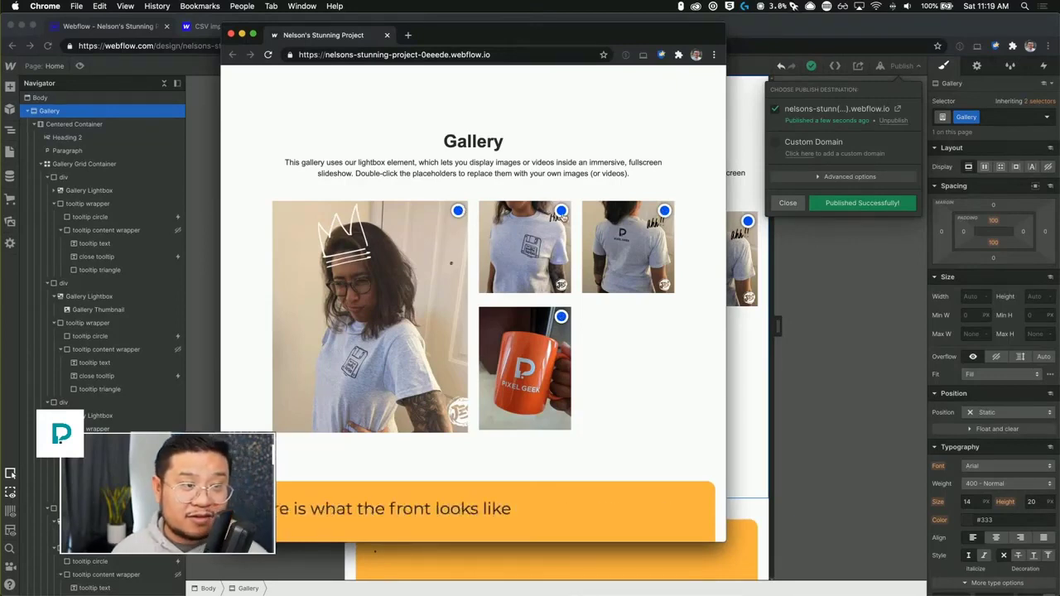
click(231, 34)
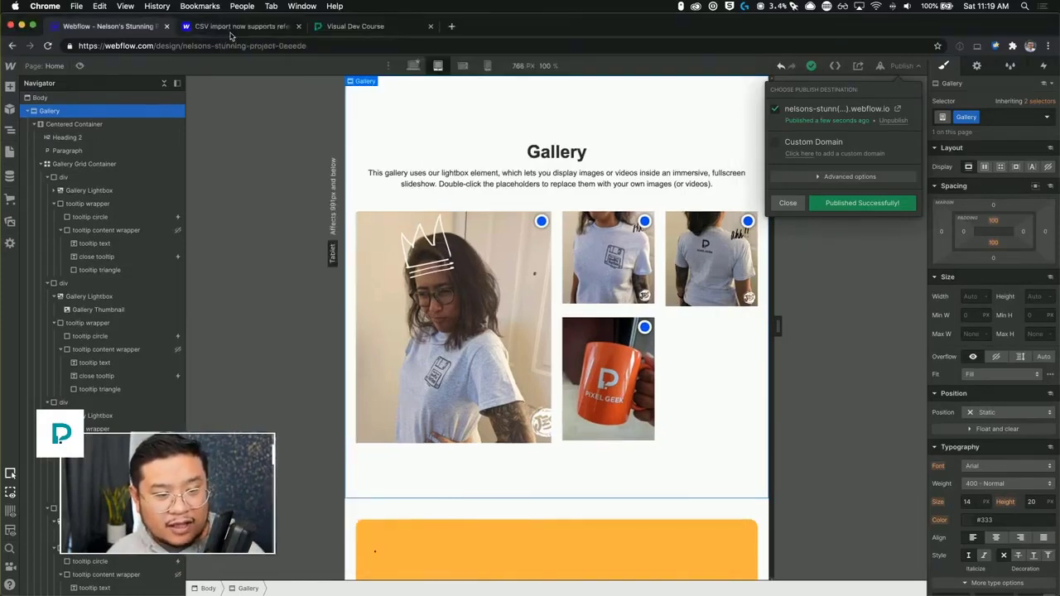